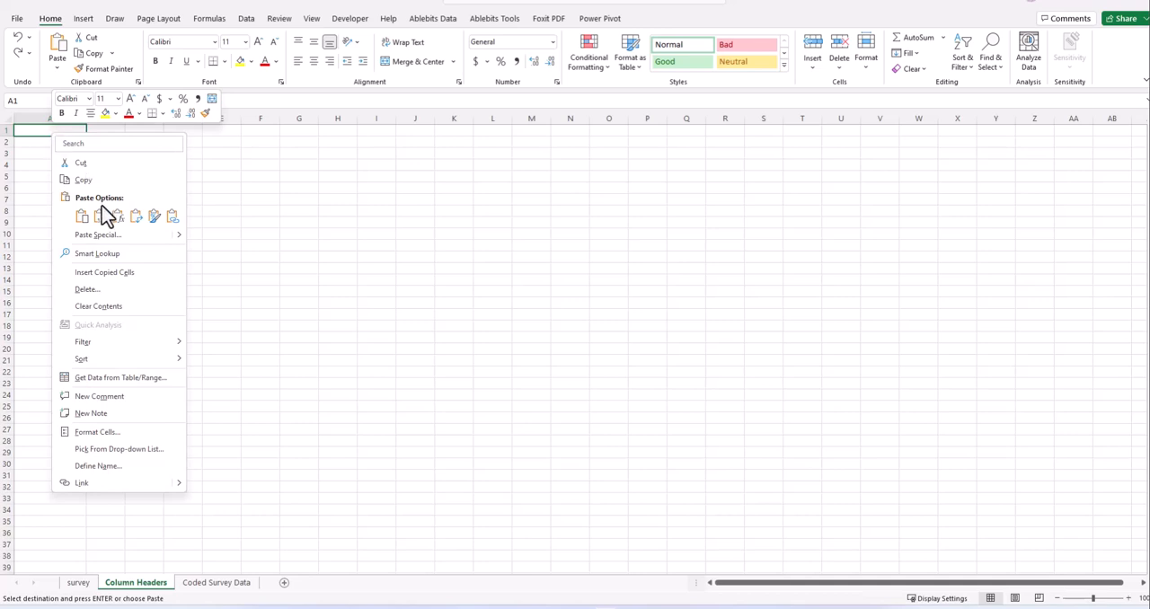
# - Paste the copied survey headers transposed into column A from A1 and autofit the column width
pyautogui.click(137, 216)
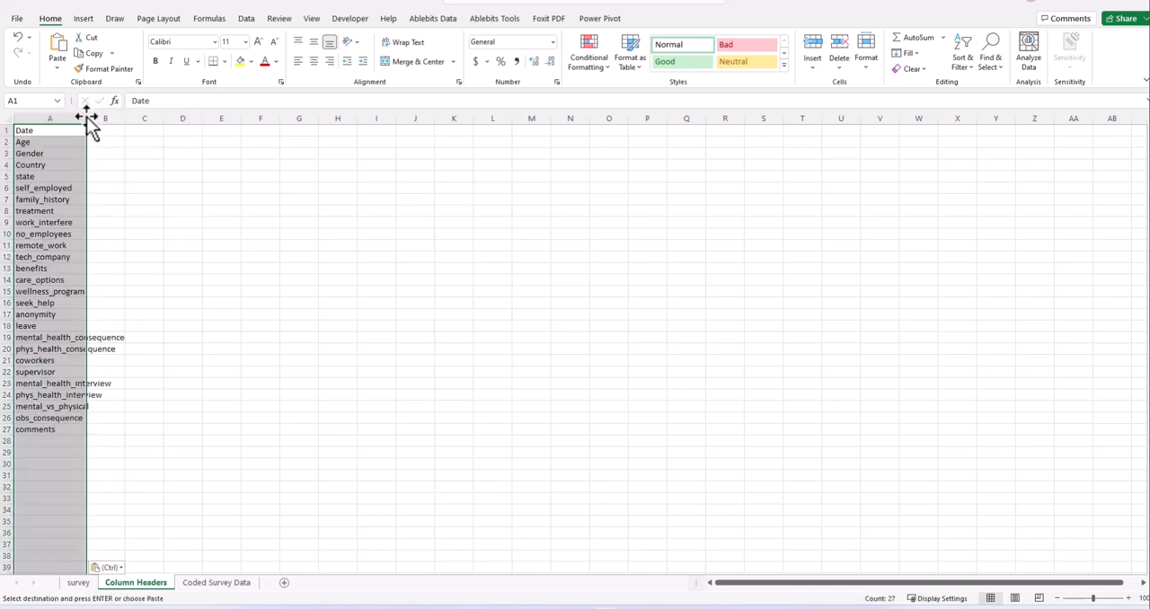
pyautogui.doubleClick(86, 118)
pyautogui.click(175, 221)
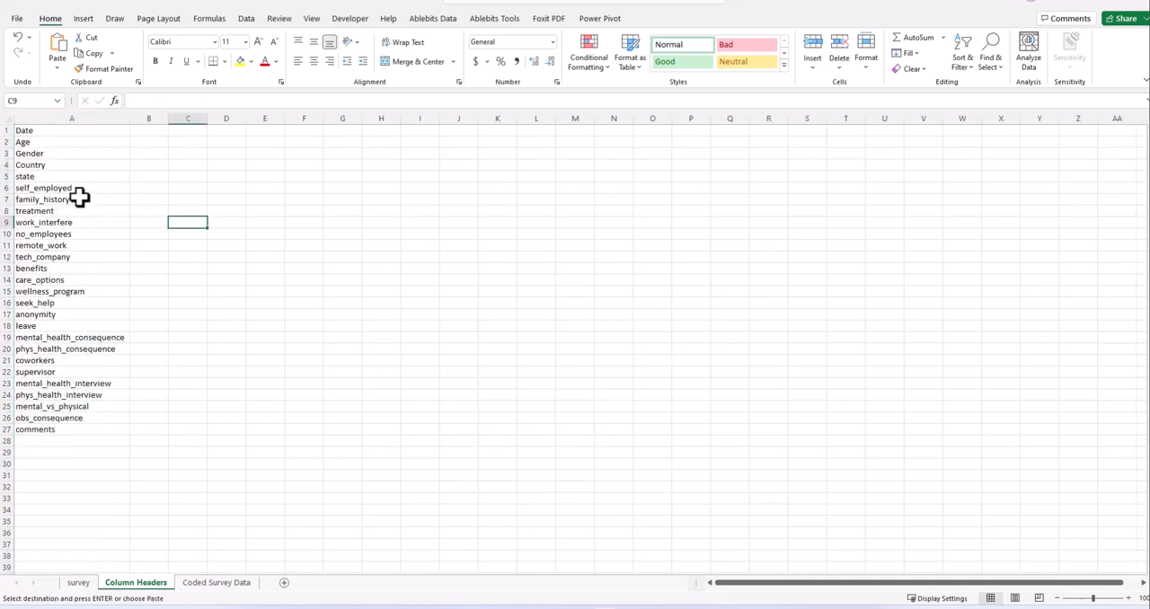
# - Examine the pasted header names in column A for underscores and inconsistent capitalization
pyautogui.click(48, 142)
pyautogui.click(69, 188)
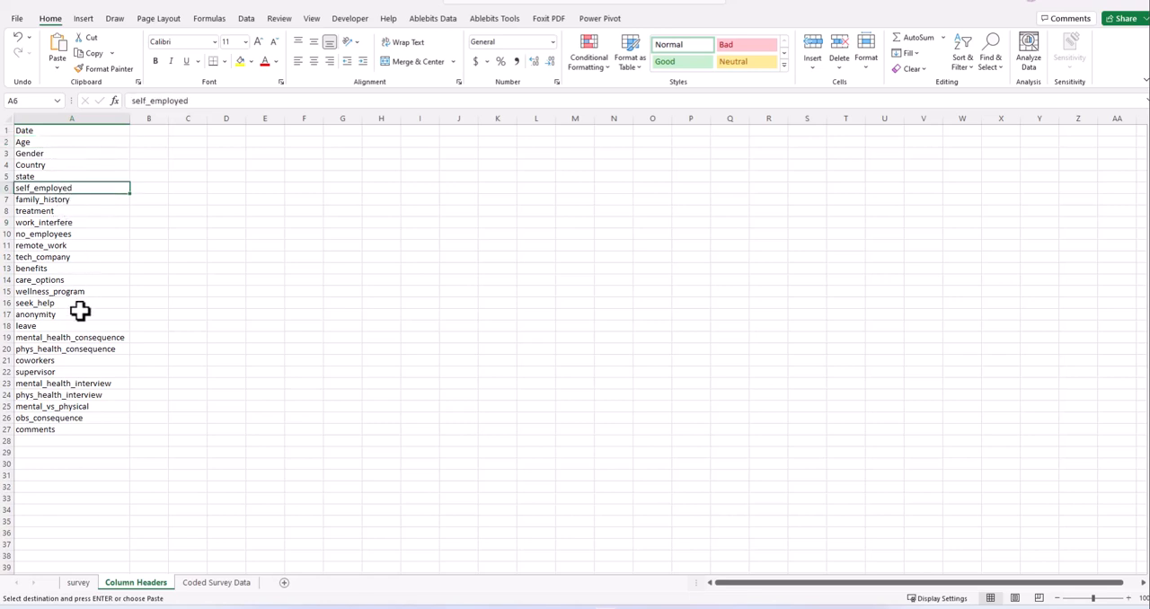
pyautogui.click(42, 222)
pyautogui.click(26, 188)
pyautogui.click(79, 267)
pyautogui.click(42, 212)
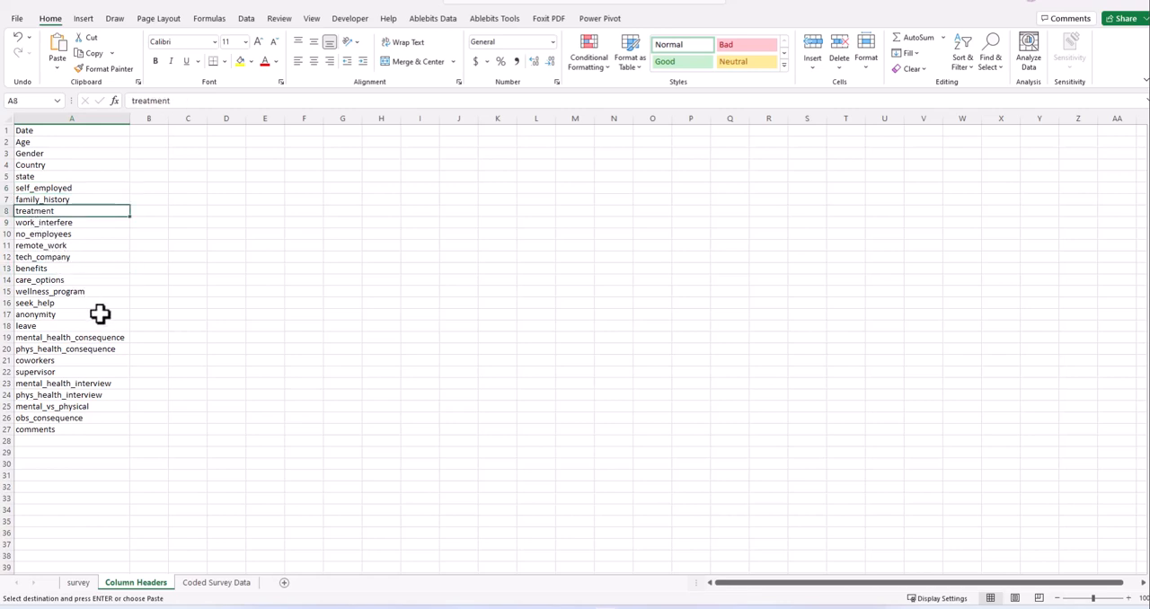
# - Widen column A slightly beyond its longest header
pyautogui.click(58, 128)
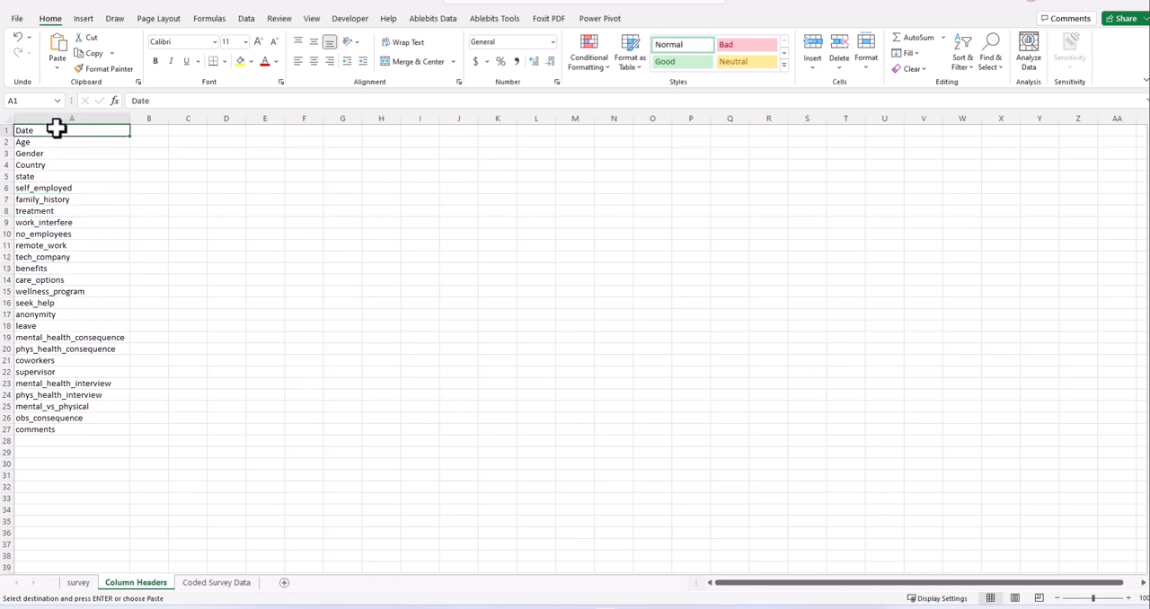
pyautogui.click(144, 130)
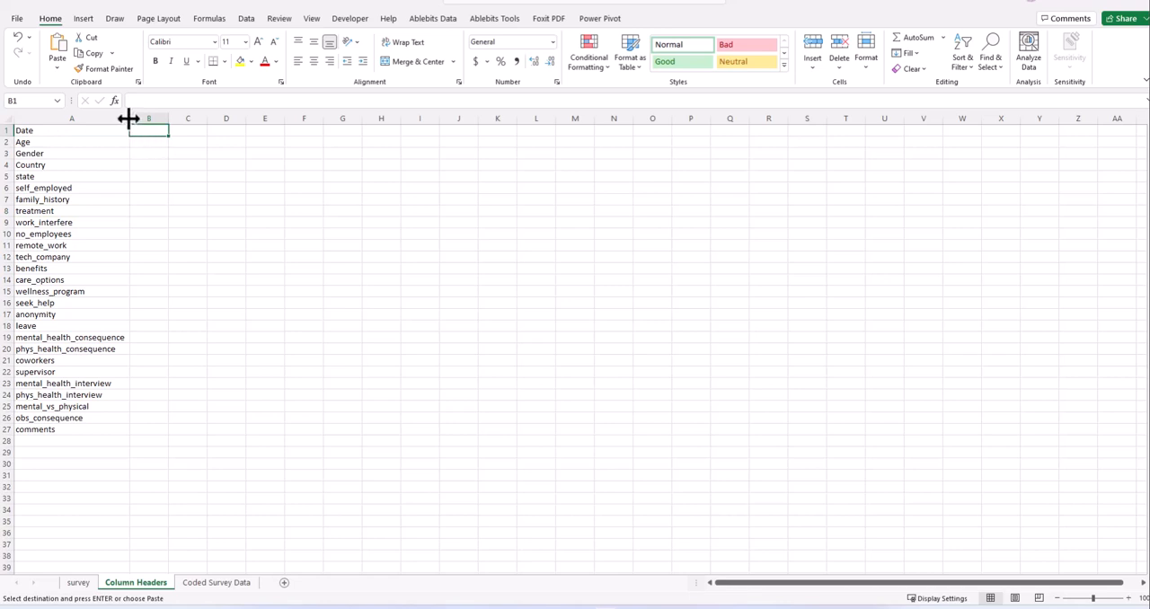
pyautogui.moveTo(129, 119); pyautogui.dragTo(152, 120)
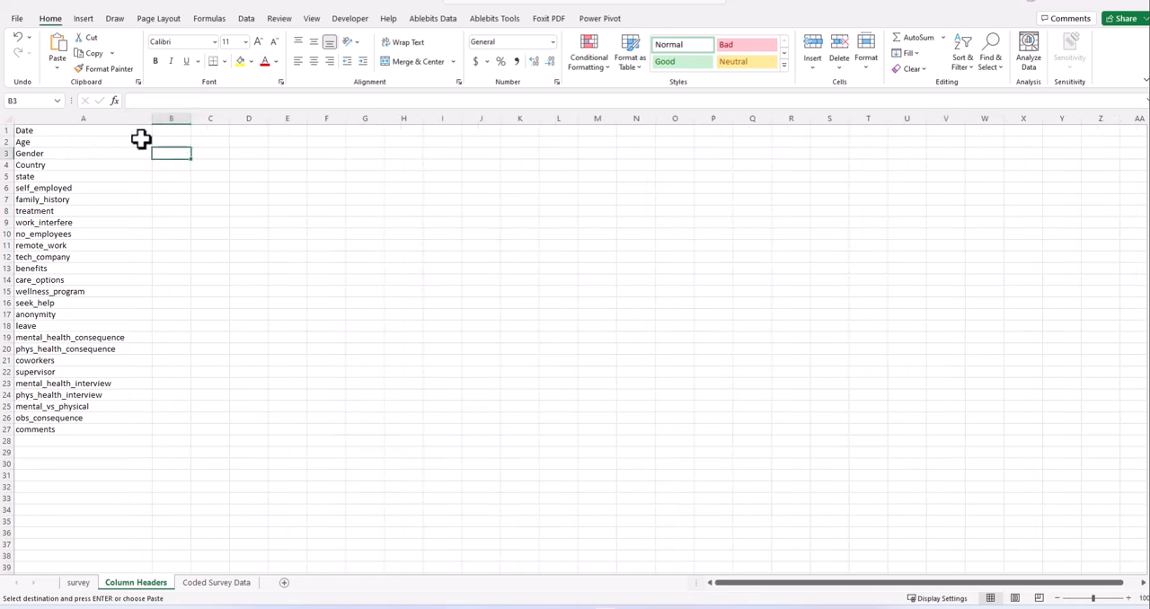
# - Replace every underscore in the headers in A1:A27 with nothing
pyautogui.click(103, 127)
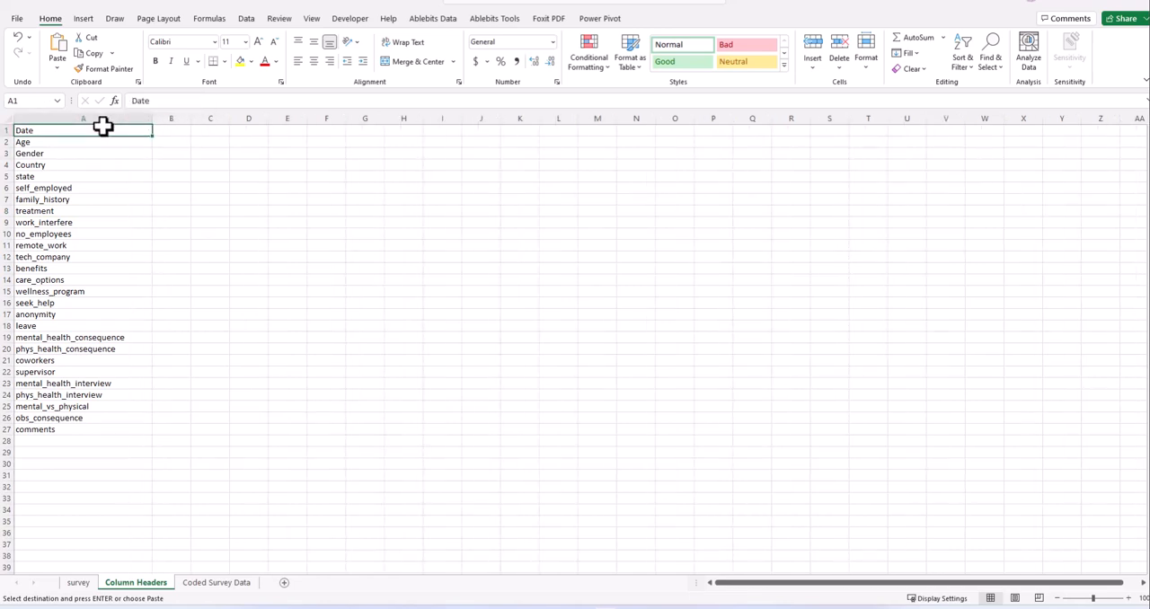
pyautogui.hotkey('ctrl', 'shift', 'Down')
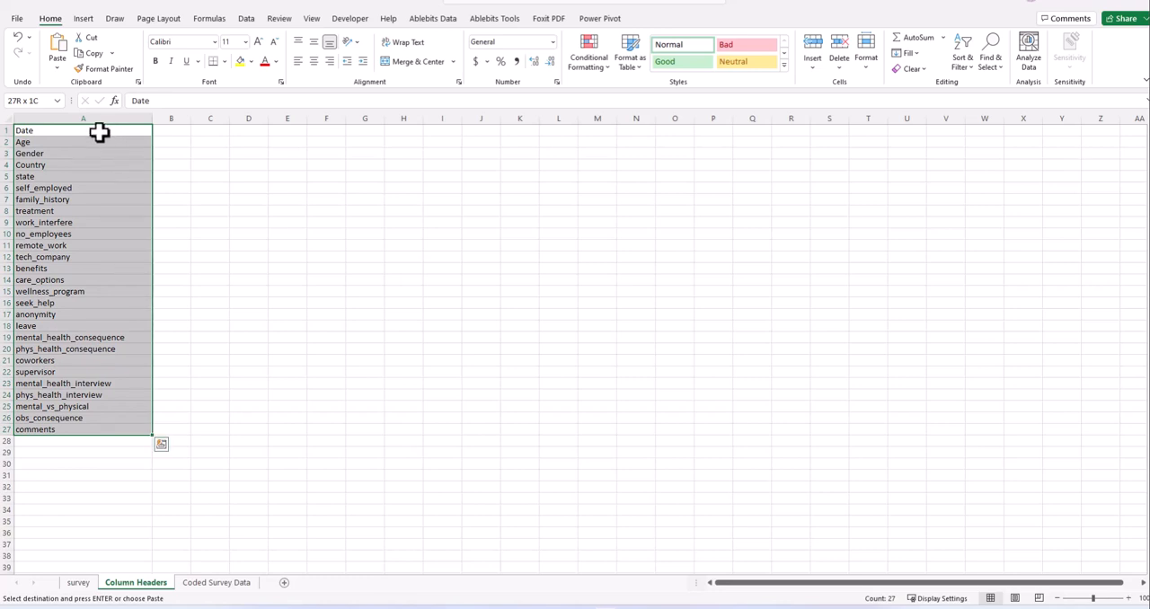
pyautogui.hotkey('ctrl', 'f')
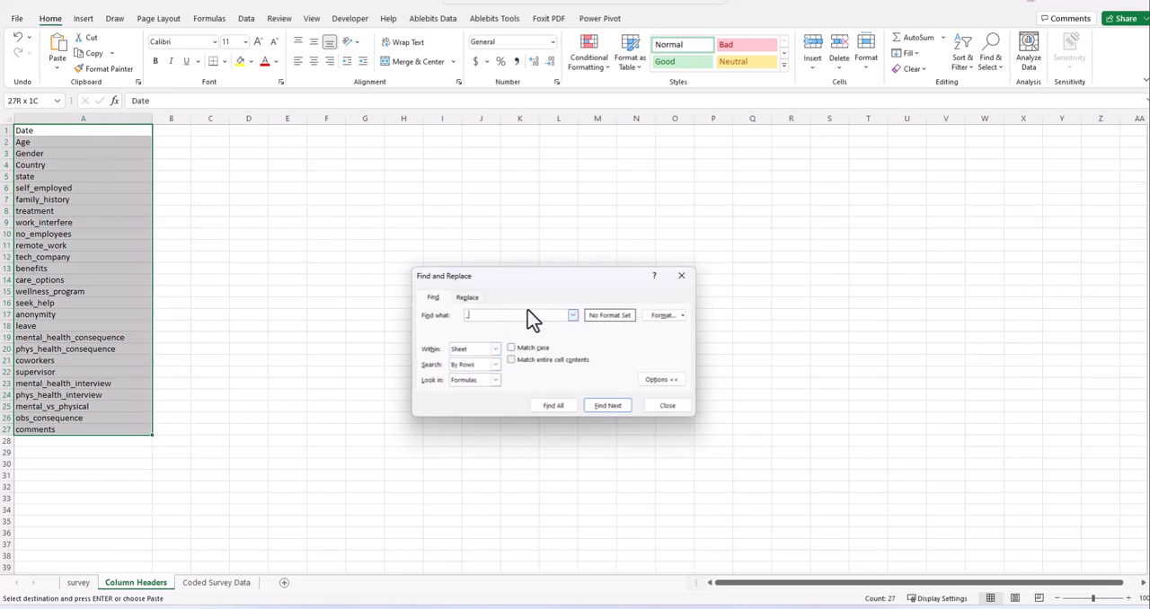
pyautogui.click(467, 298)
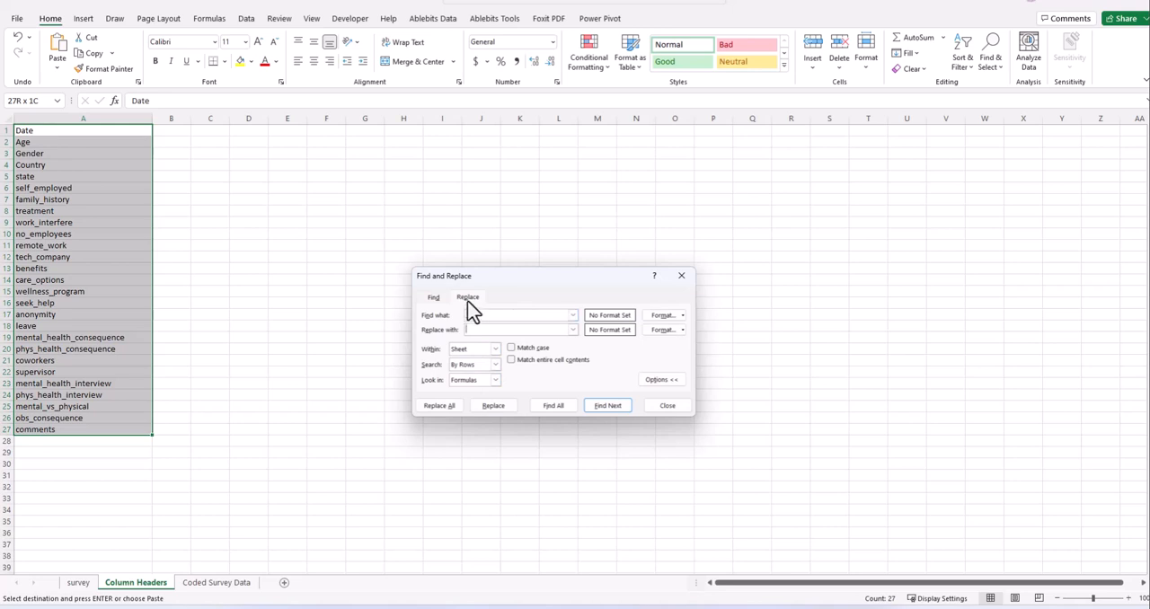
pyautogui.click(663, 381)
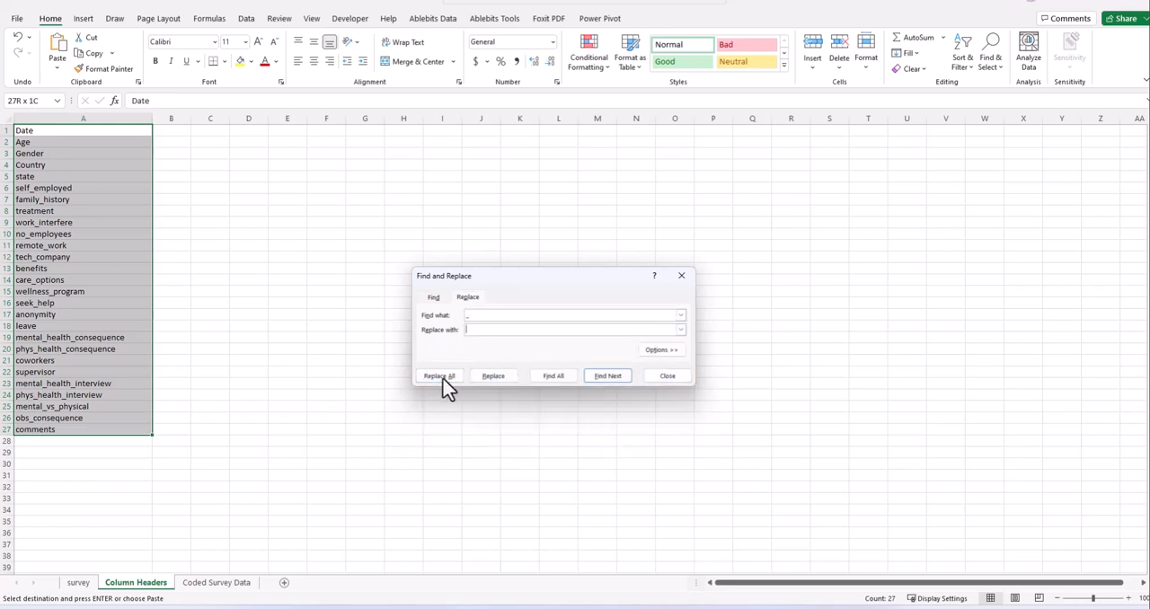
pyautogui.click(442, 377)
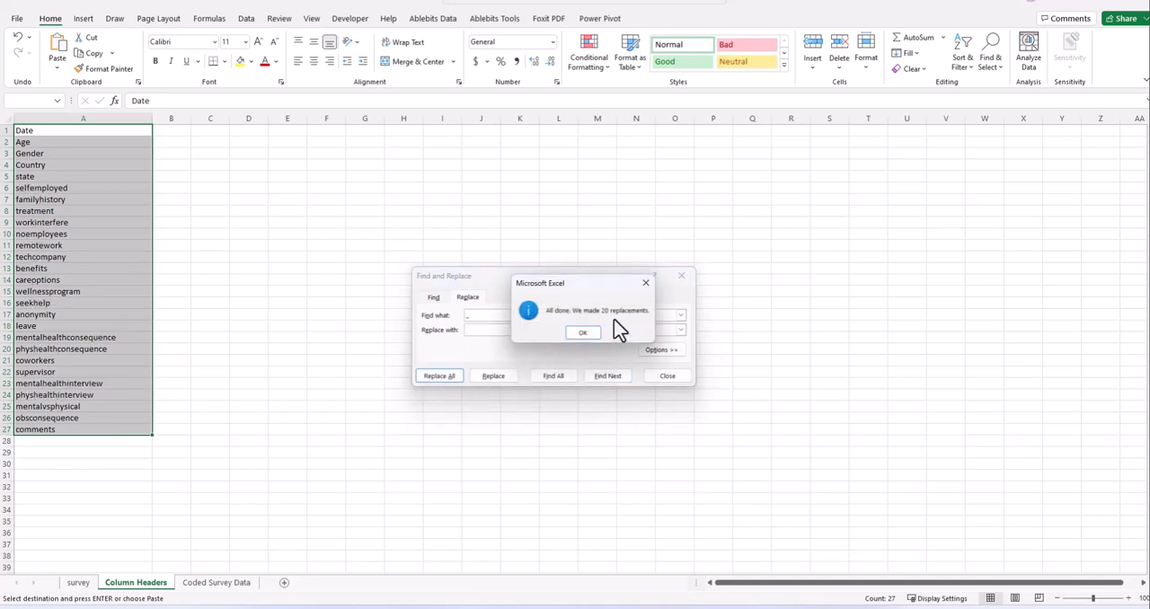
pyautogui.click(645, 283)
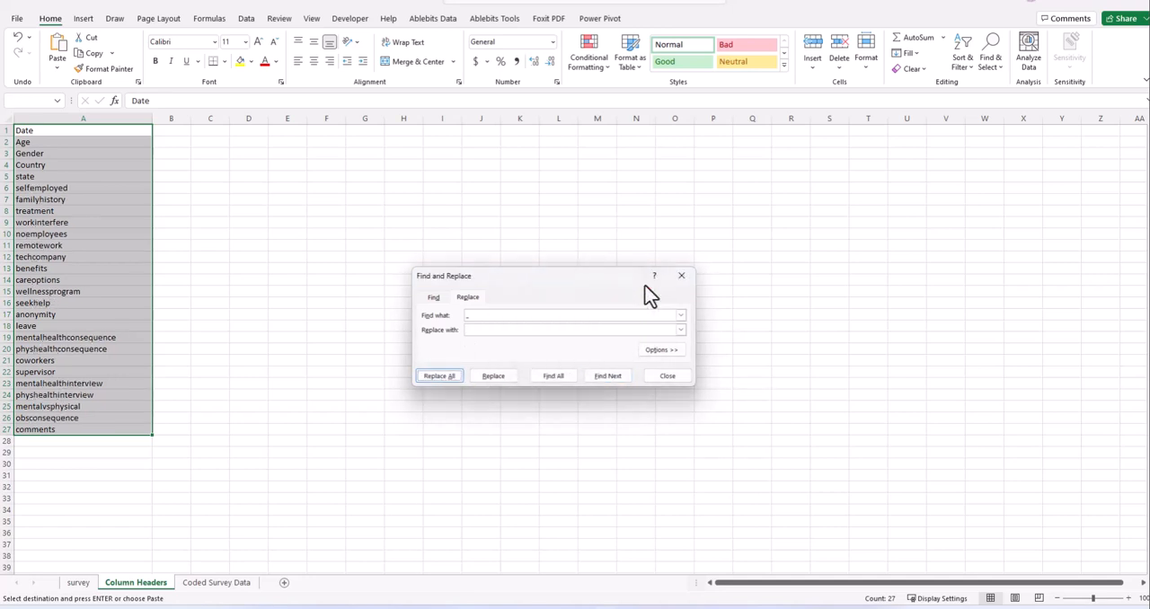
pyautogui.click(682, 276)
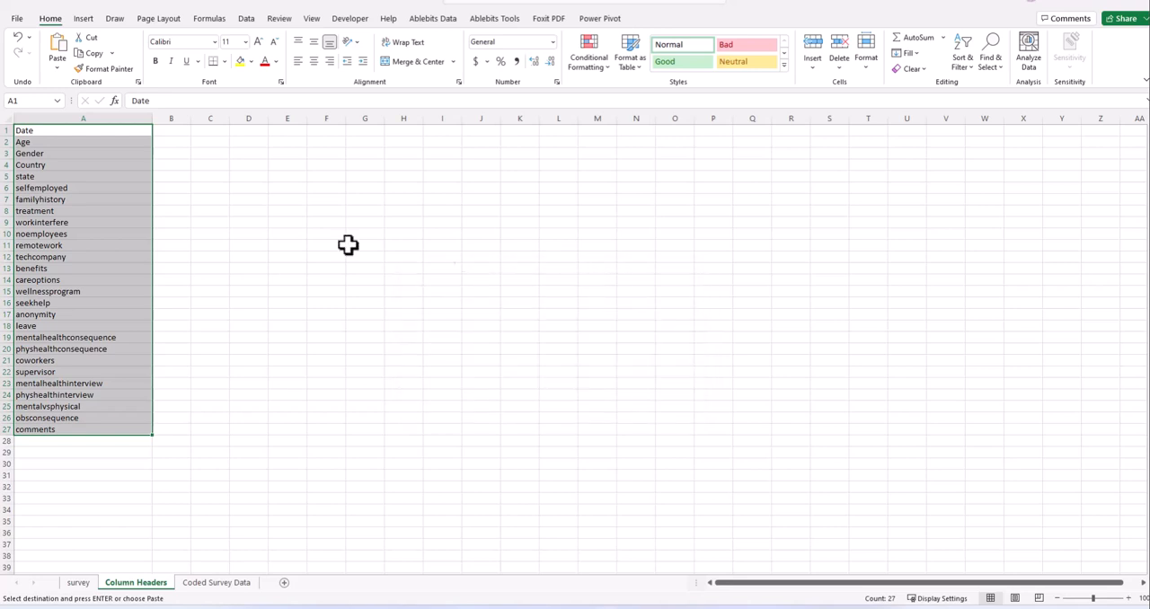
# - Undo the underscore replacement in column A
pyautogui.click(279, 242)
pyautogui.click(177, 282)
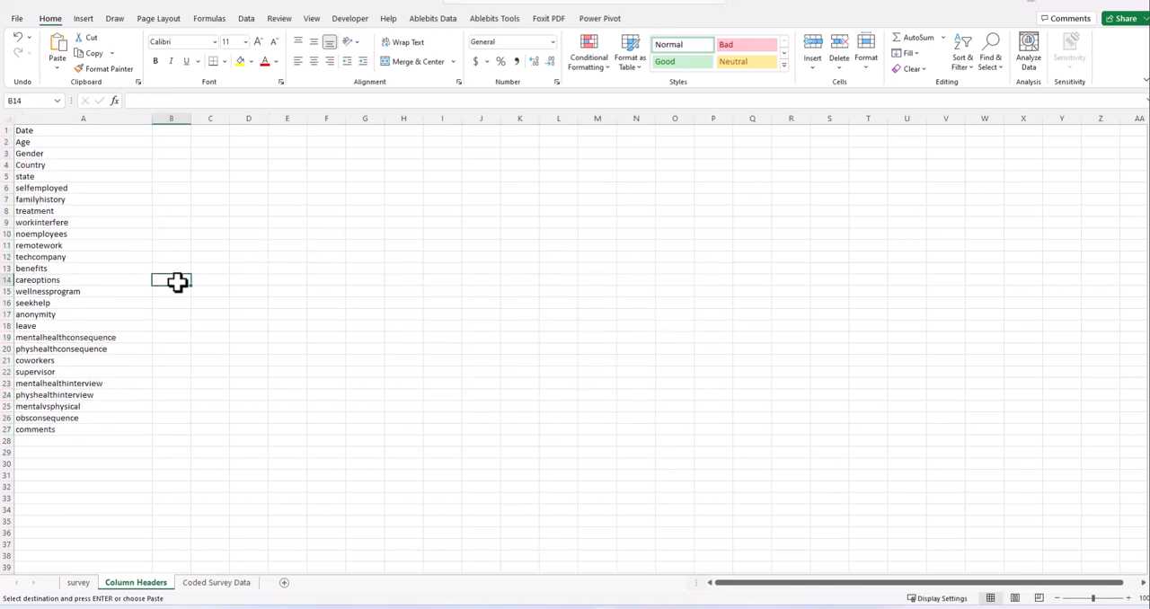
pyautogui.hotkey('ctrl', 'z')
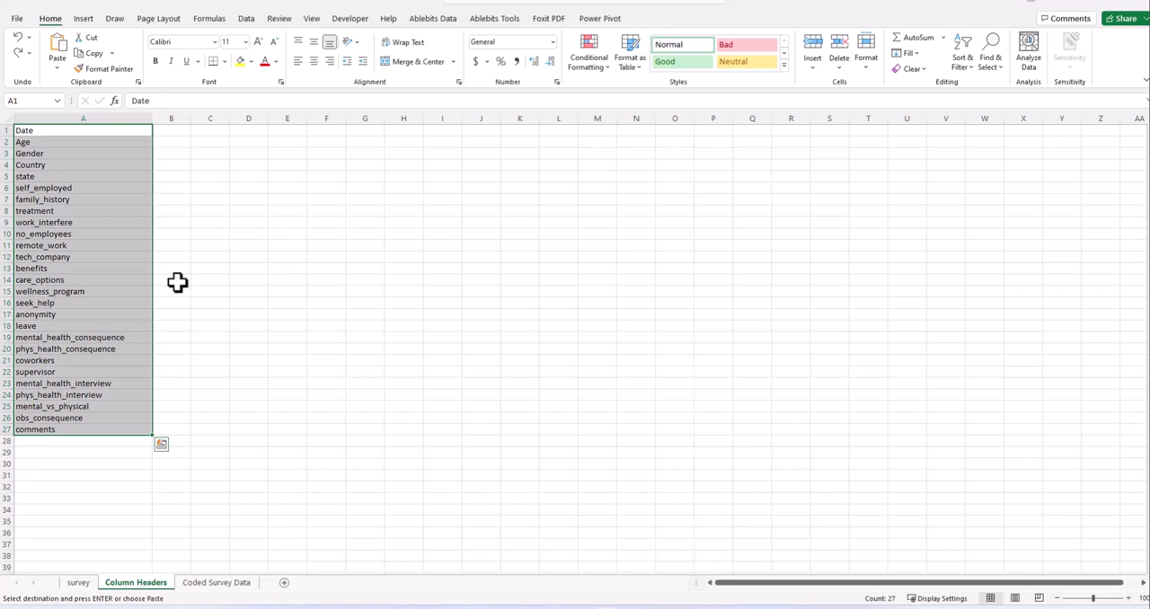
# - Replace every underscore in the headers in A1:A27 with a space
pyautogui.hotkey('ctrl', 'f')
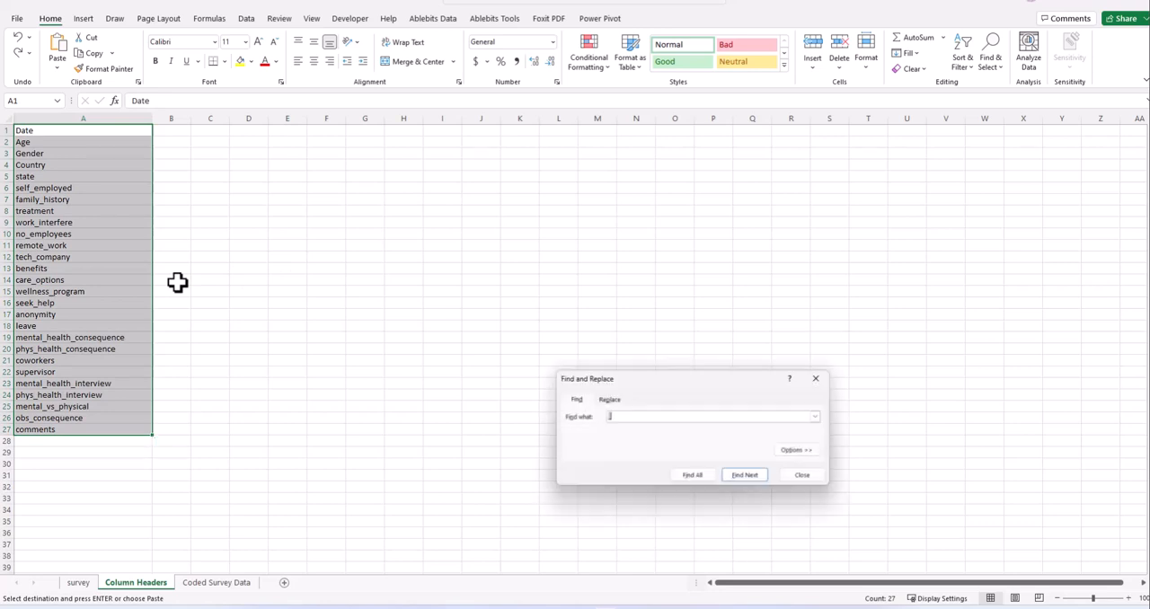
pyautogui.click(608, 401)
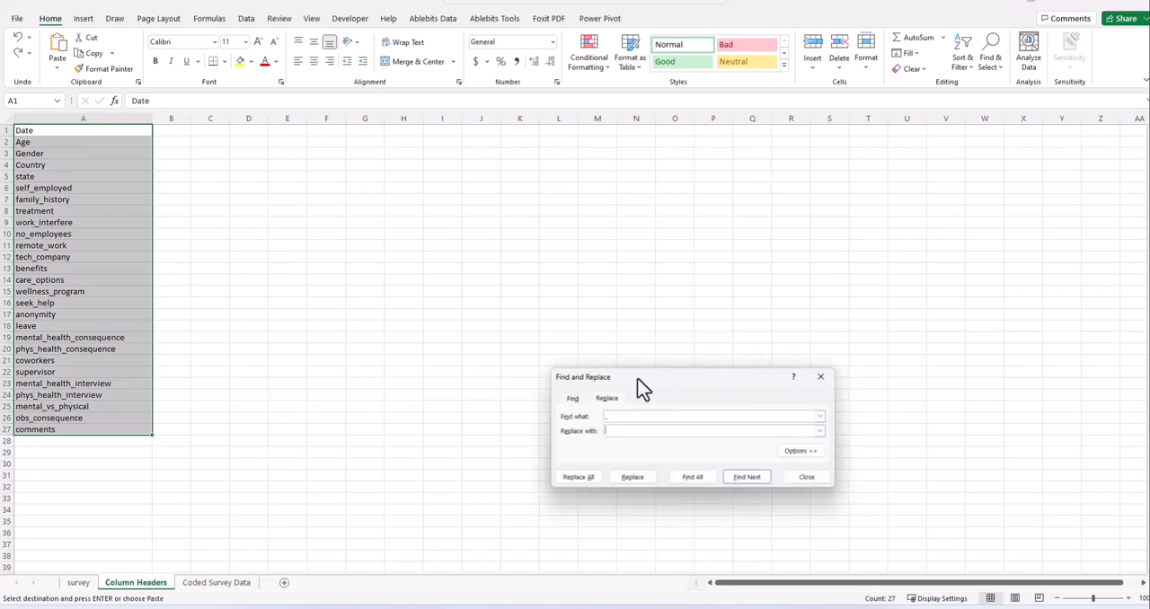
pyautogui.moveTo(637, 377); pyautogui.dragTo(488, 238)
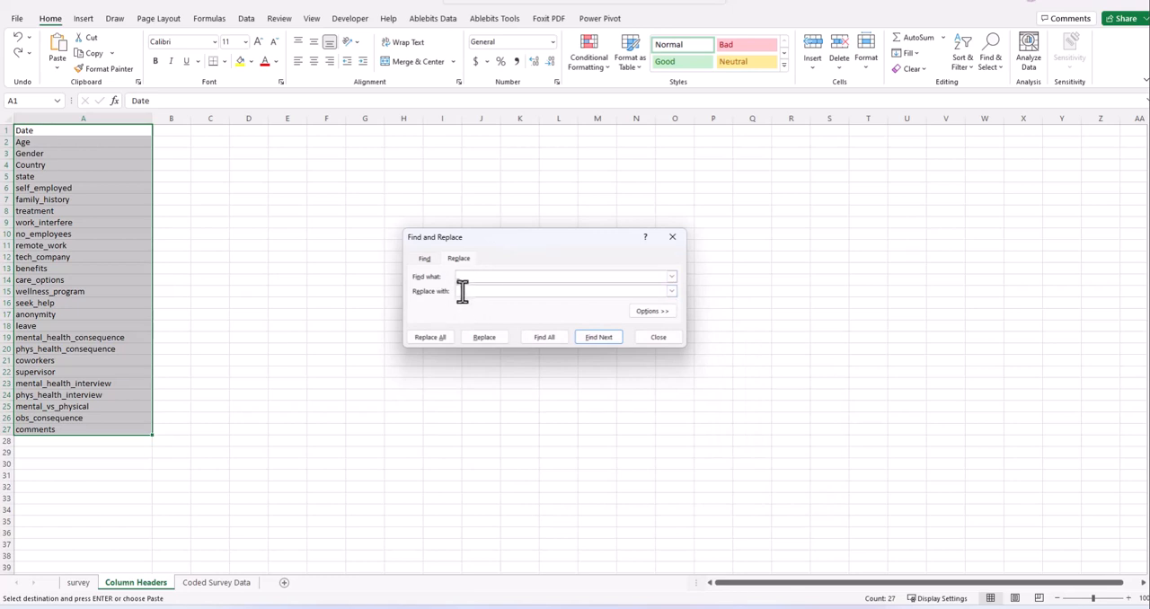
pyautogui.write('_')
pyautogui.click(560, 292)
pyautogui.click(430, 337)
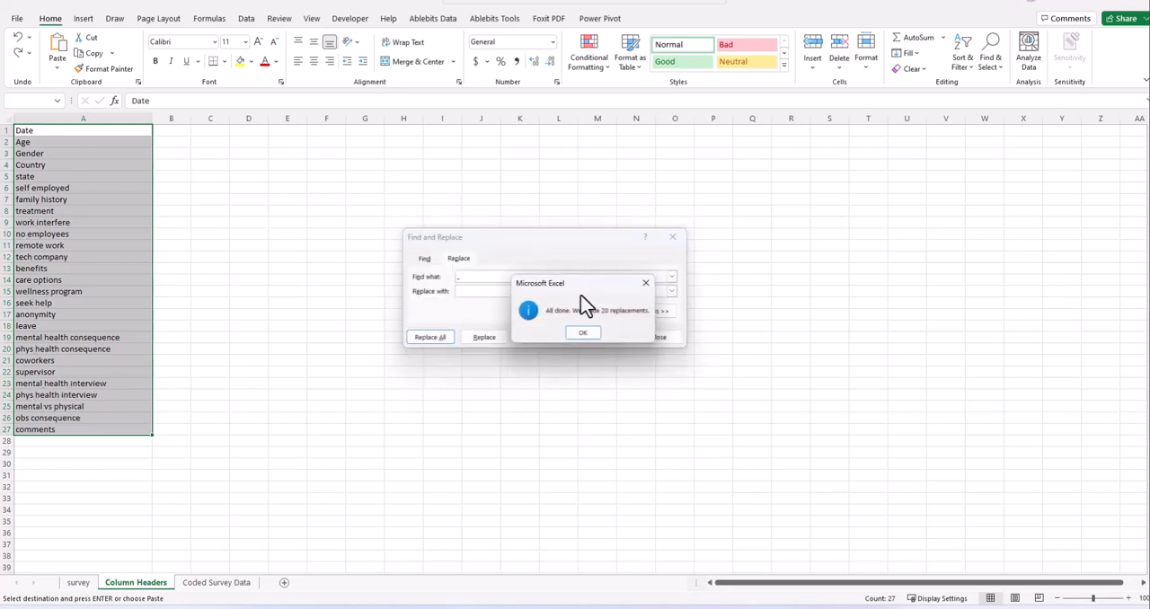
pyautogui.click(580, 338)
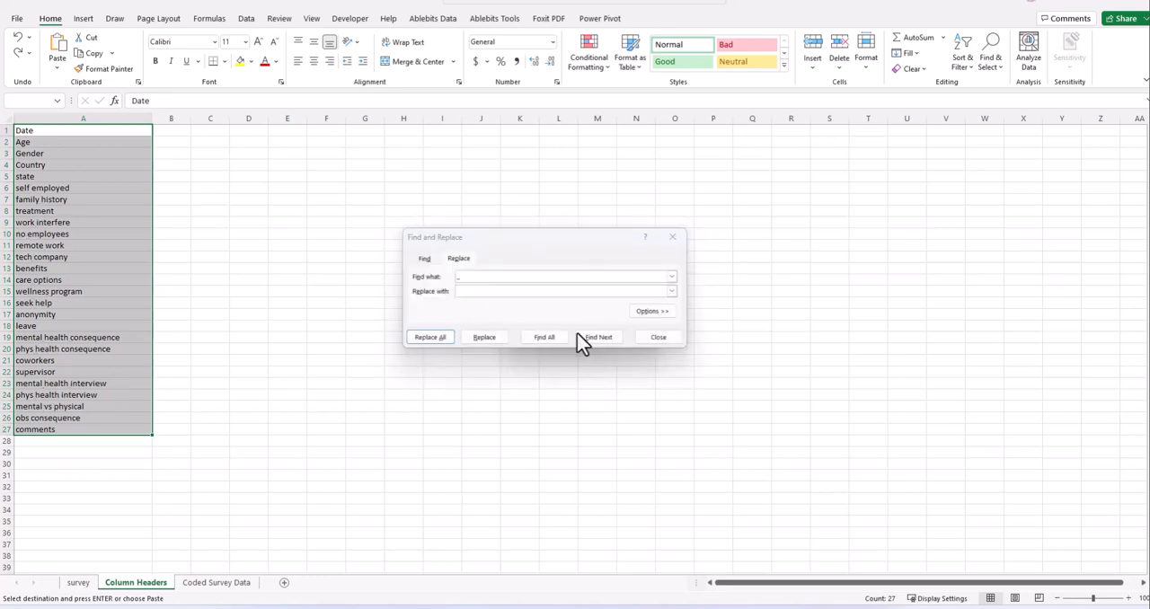
pyautogui.click(670, 239)
# - Enter =PROPER(A1) in cell B1 to convert the first header to proper case
pyautogui.click(90, 293)
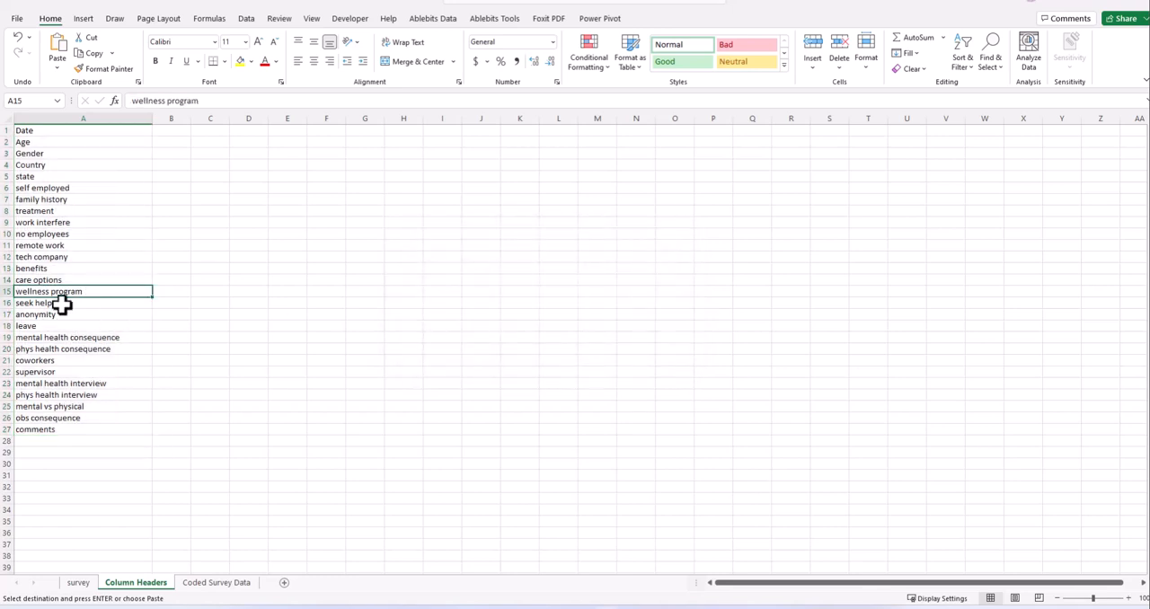
pyautogui.click(75, 132)
pyautogui.click(172, 131)
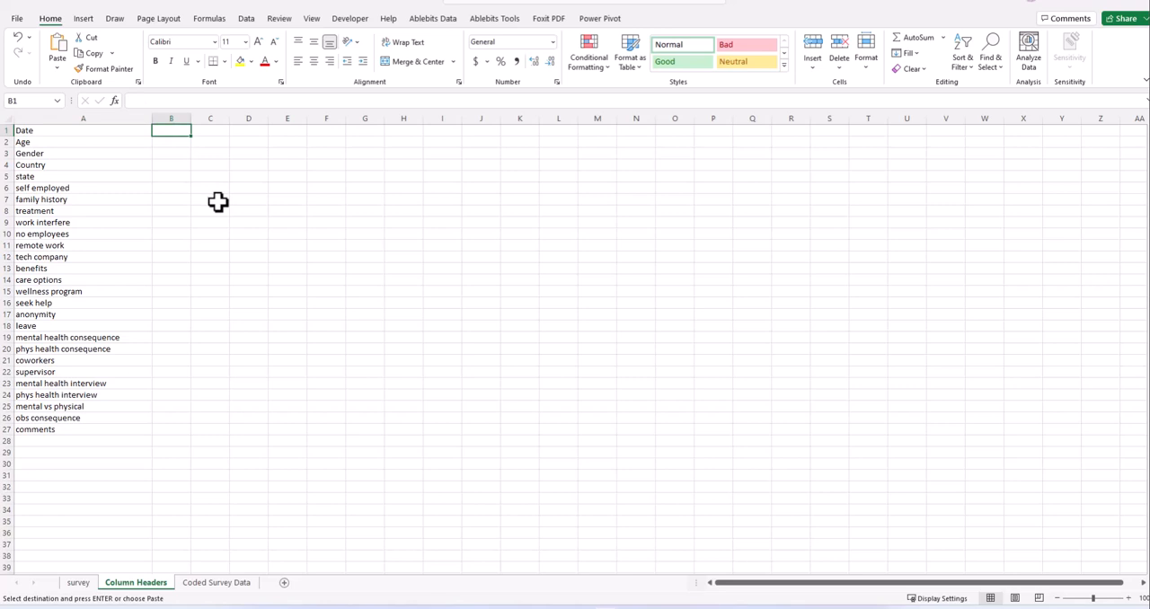
pyautogui.write('=')
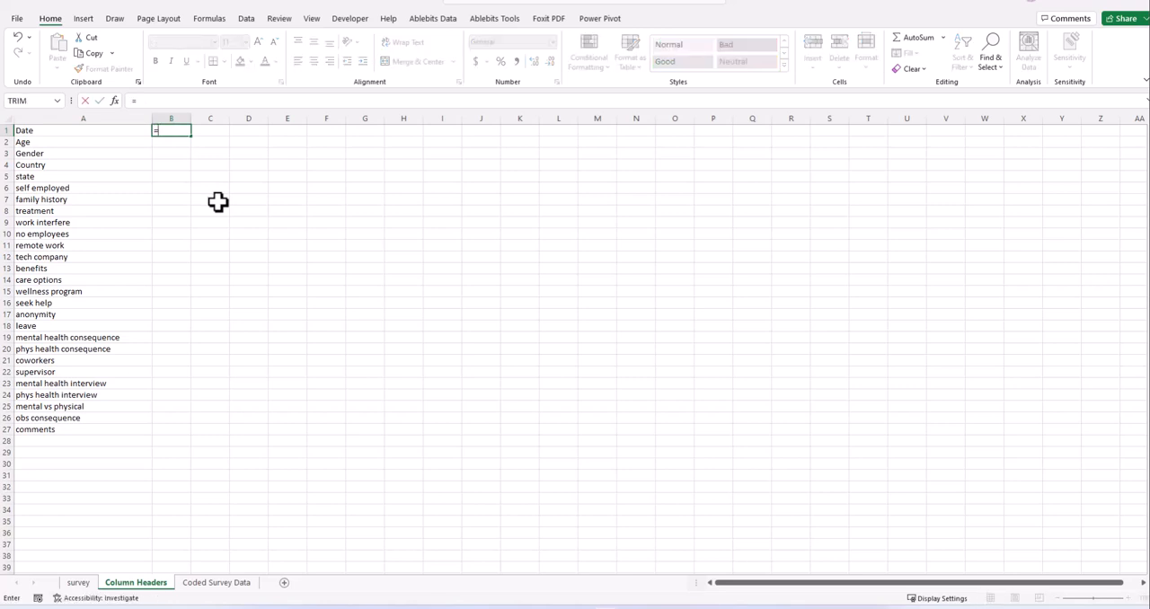
pyautogui.write('prope')
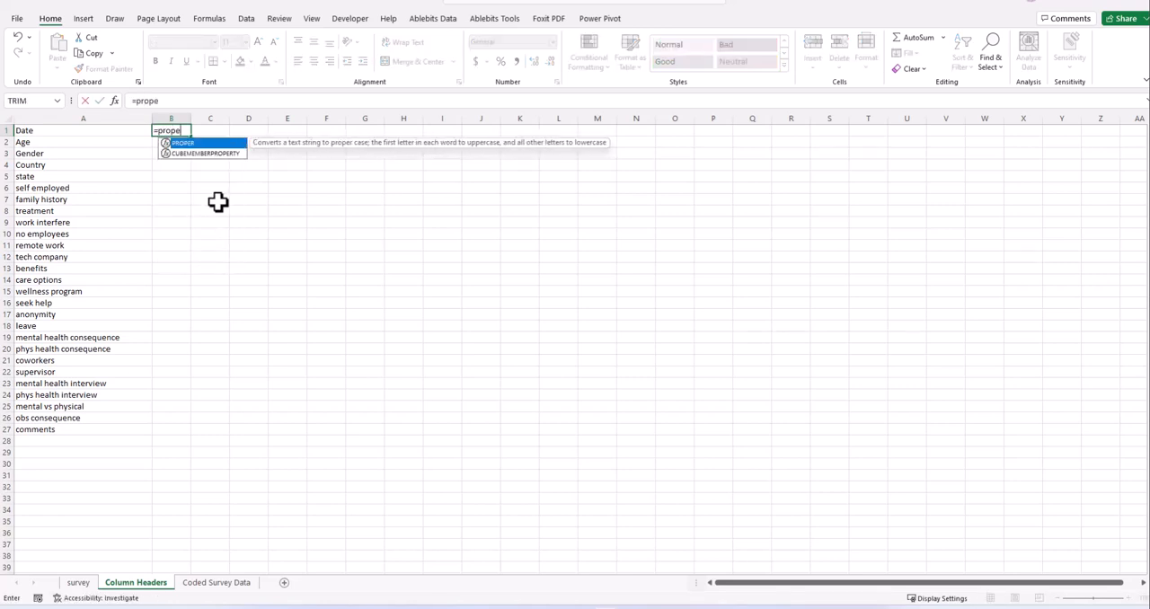
pyautogui.write('r(')
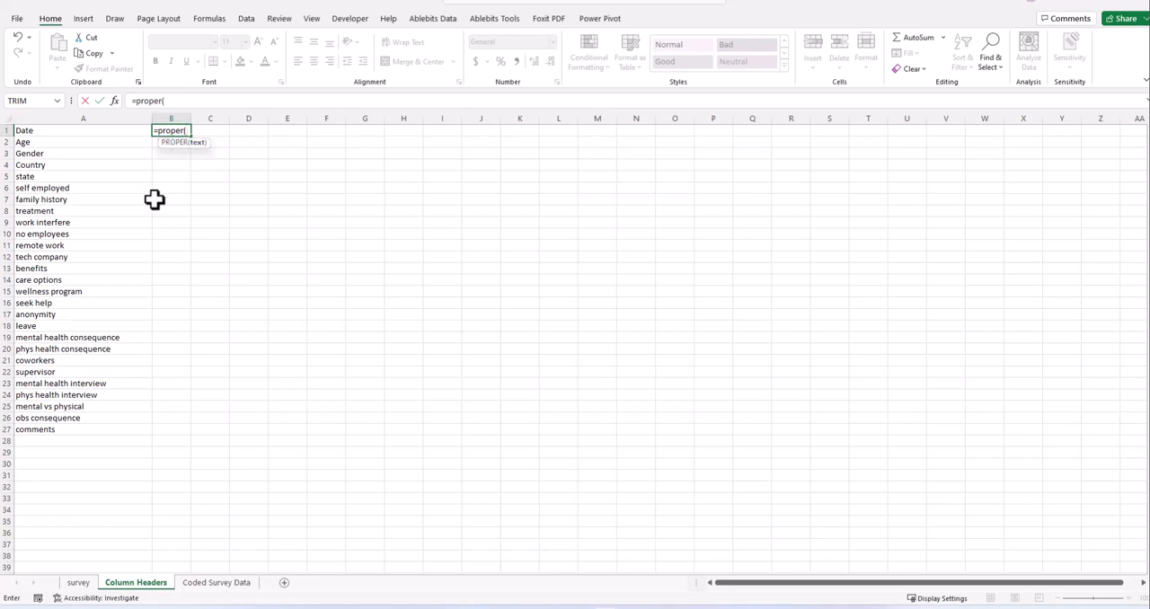
pyautogui.click(43, 130)
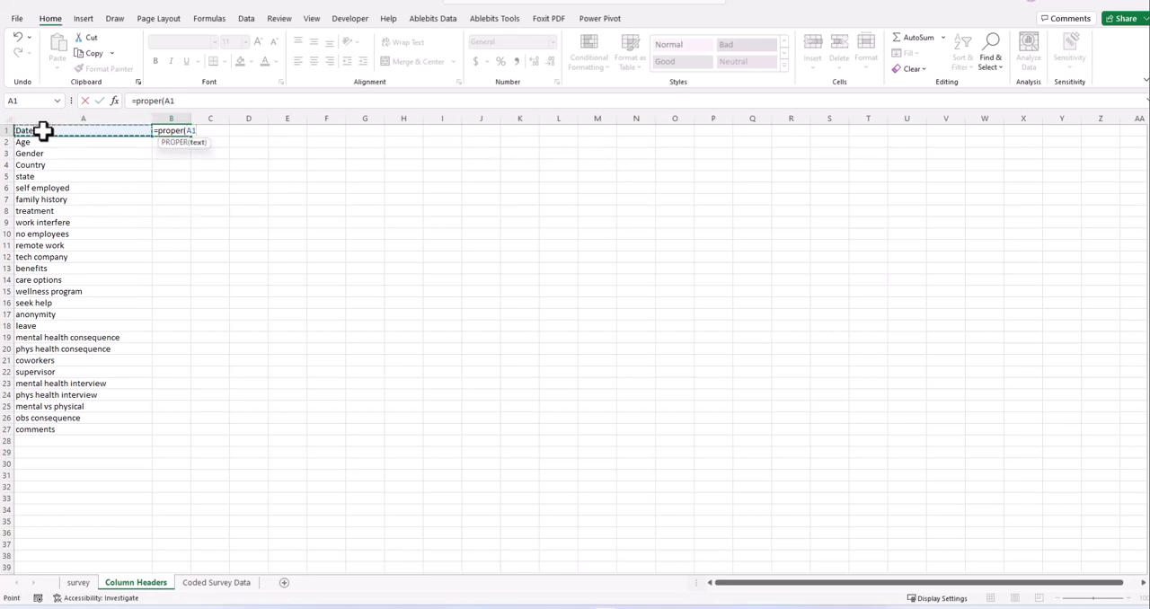
pyautogui.write(')')
pyautogui.press('Return')
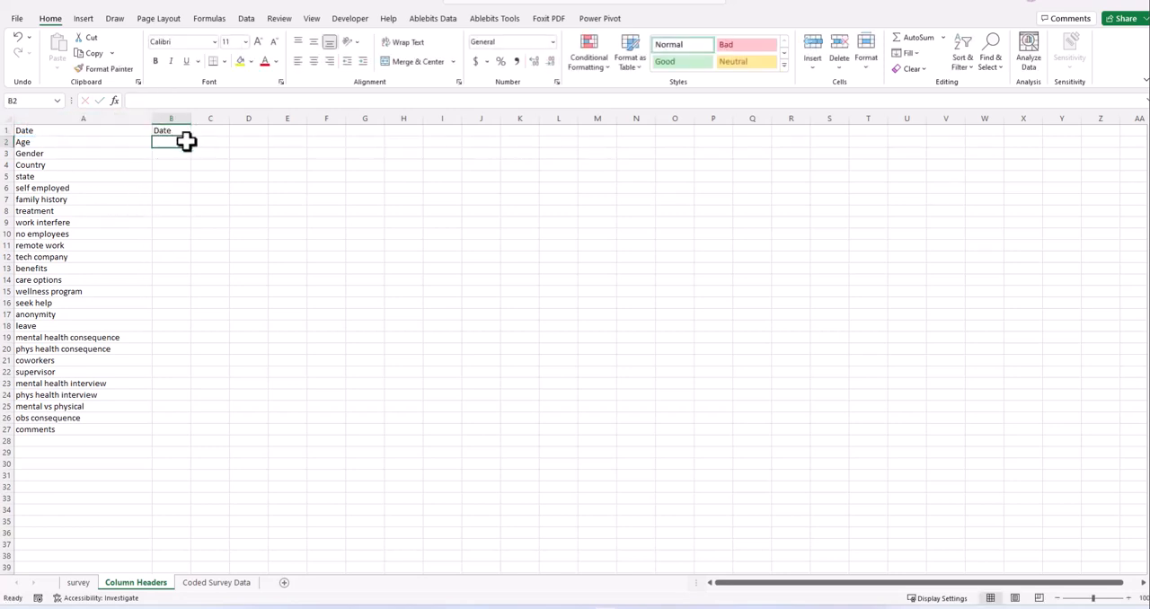
# - Fill the PROPER formula from B1 down to B27 and widen column B to fit the longest header
pyautogui.click(189, 131)
pyautogui.doubleClick(192, 136)
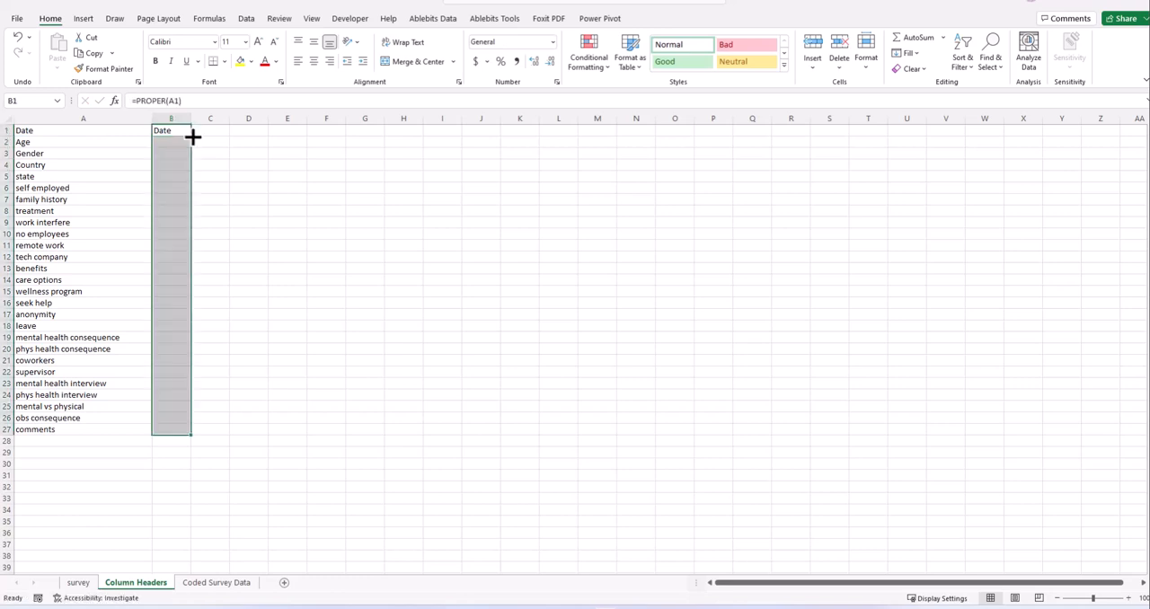
pyautogui.moveTo(191, 118); pyautogui.dragTo(257, 119)
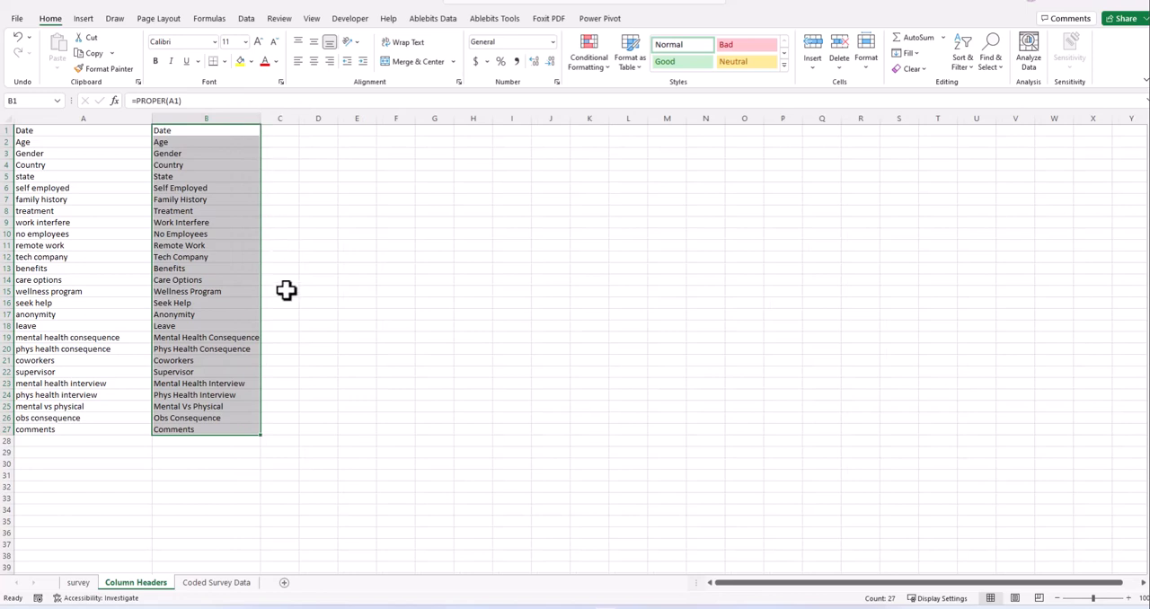
pyautogui.click(200, 451)
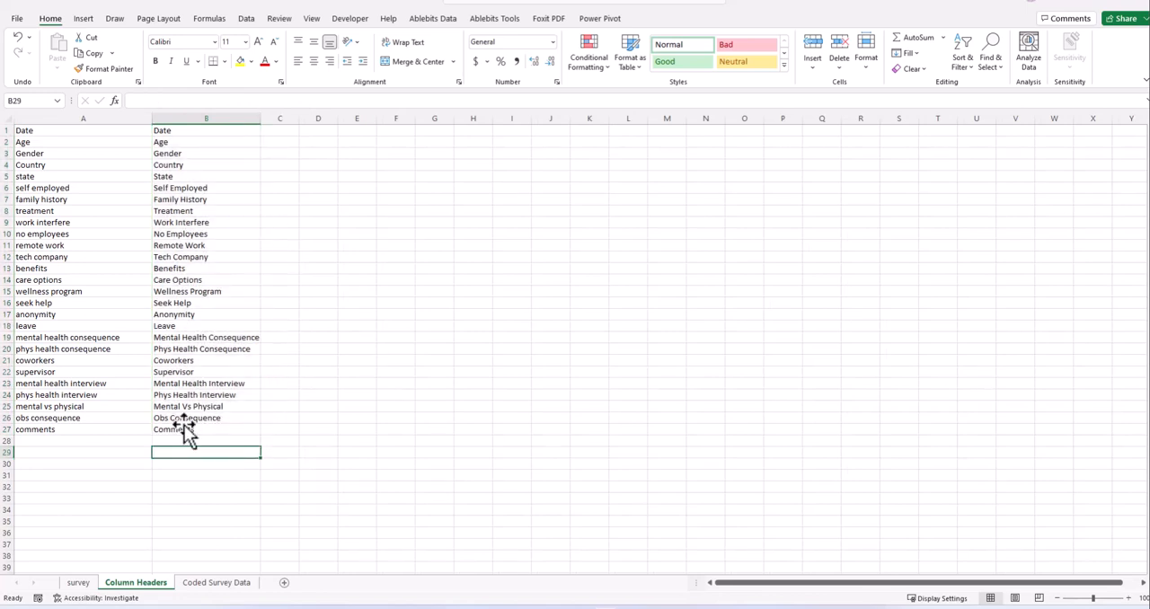
pyautogui.click(238, 335)
pyautogui.click(198, 132)
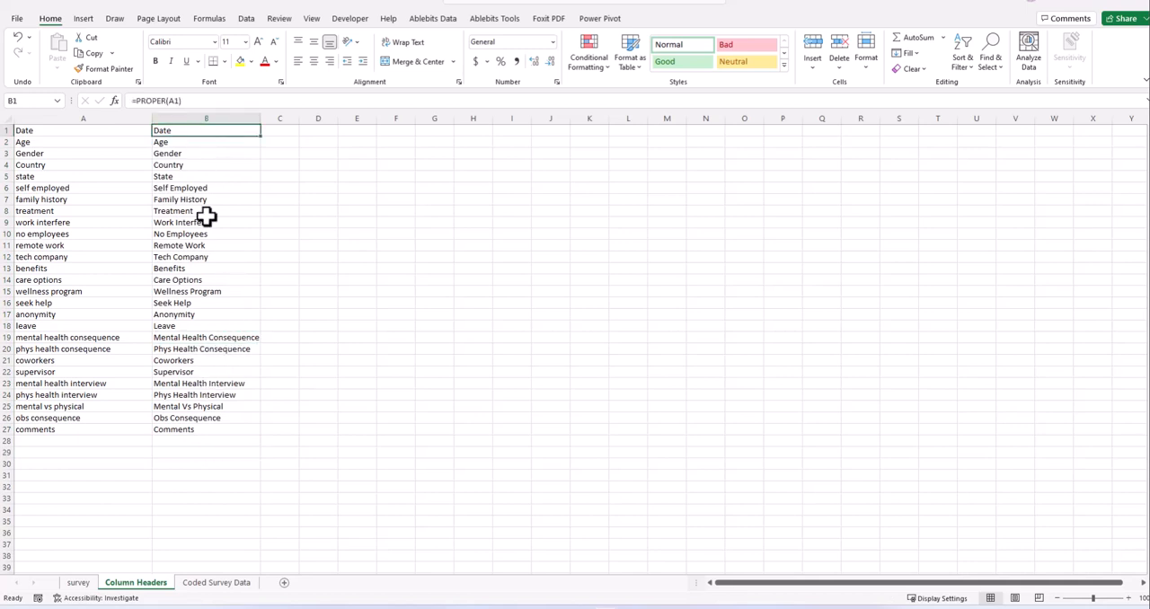
pyautogui.click(227, 338)
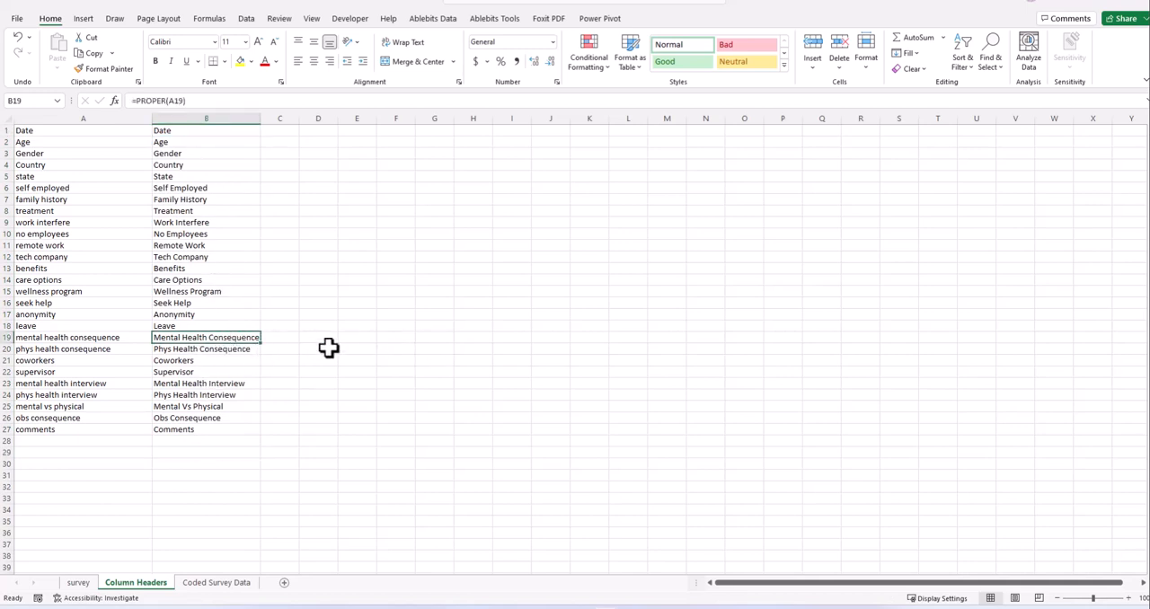
pyautogui.keyDown('shift'); pyautogui.click(526, 336); pyautogui.keyUp('shift')
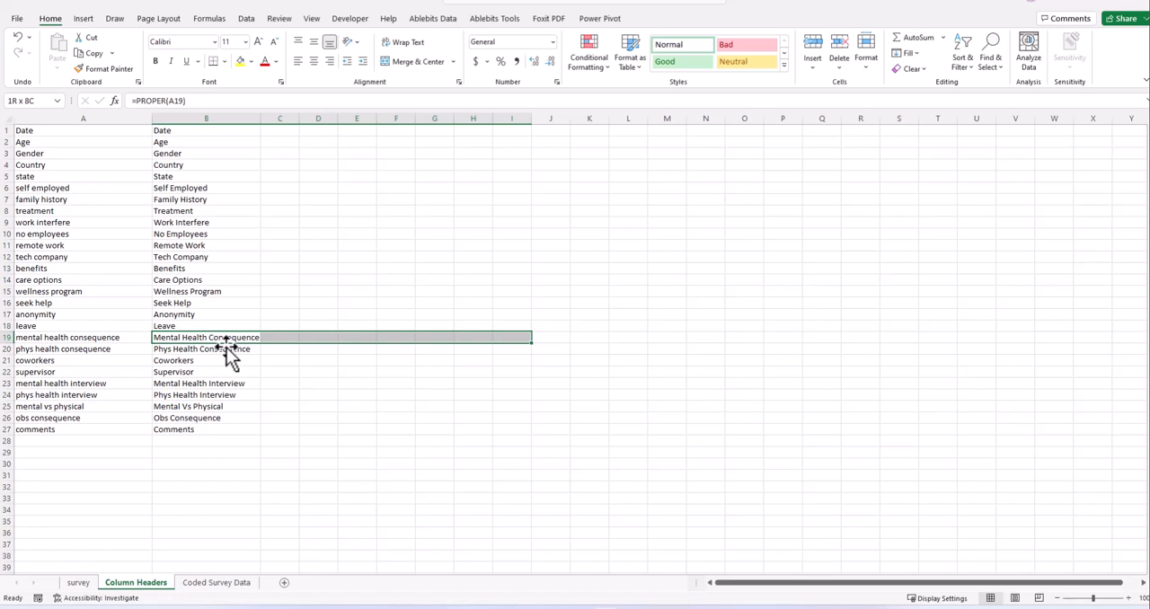
pyautogui.click(220, 418)
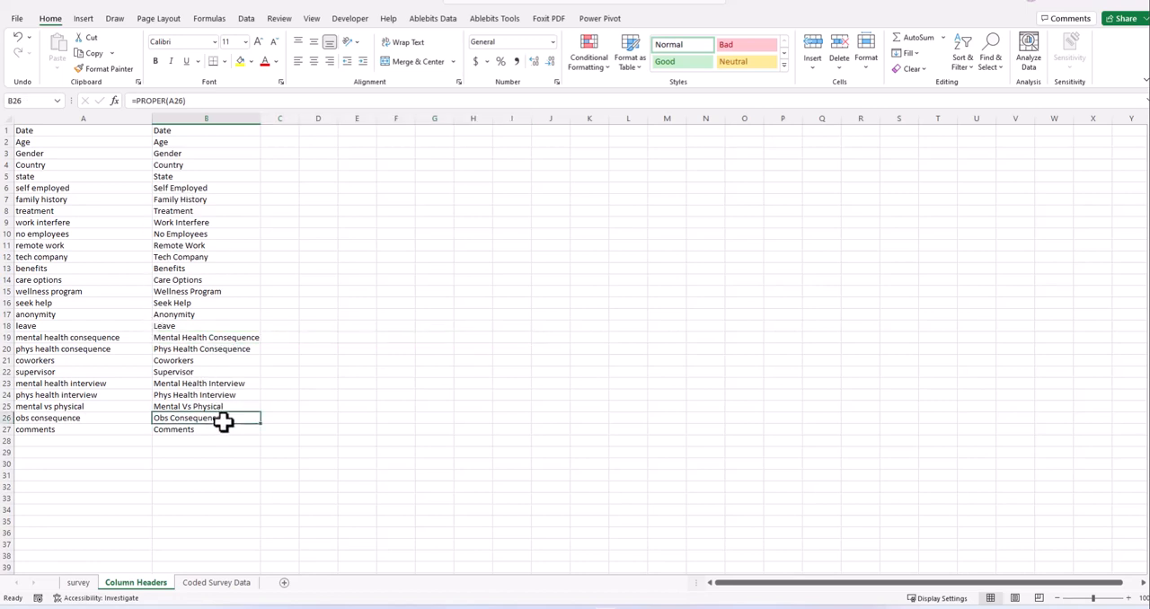
pyautogui.click(219, 430)
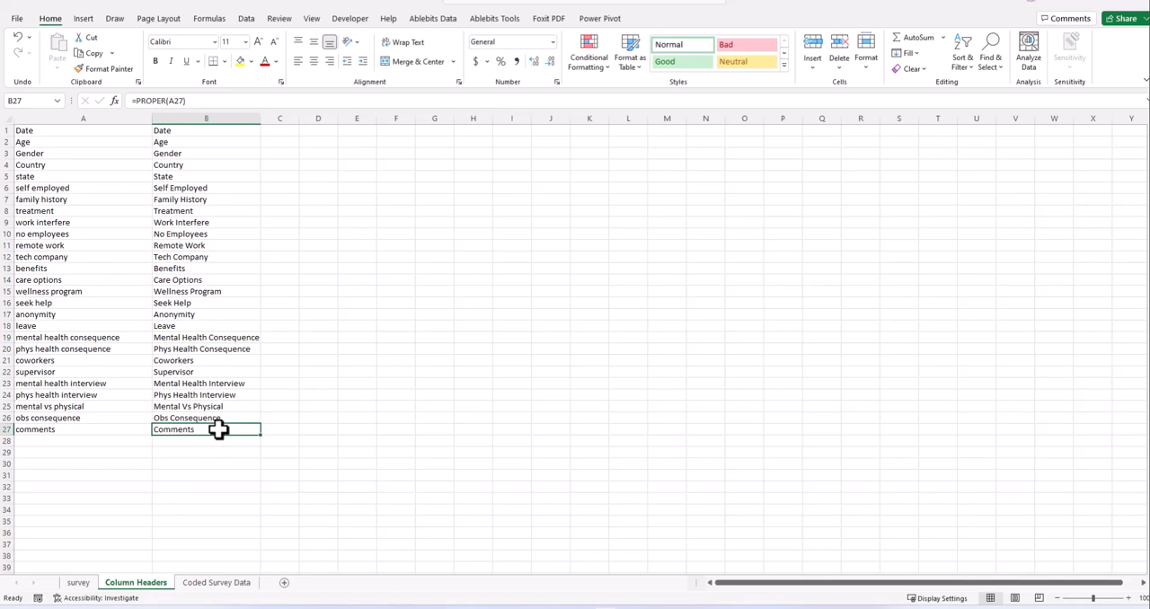
pyautogui.click(193, 395)
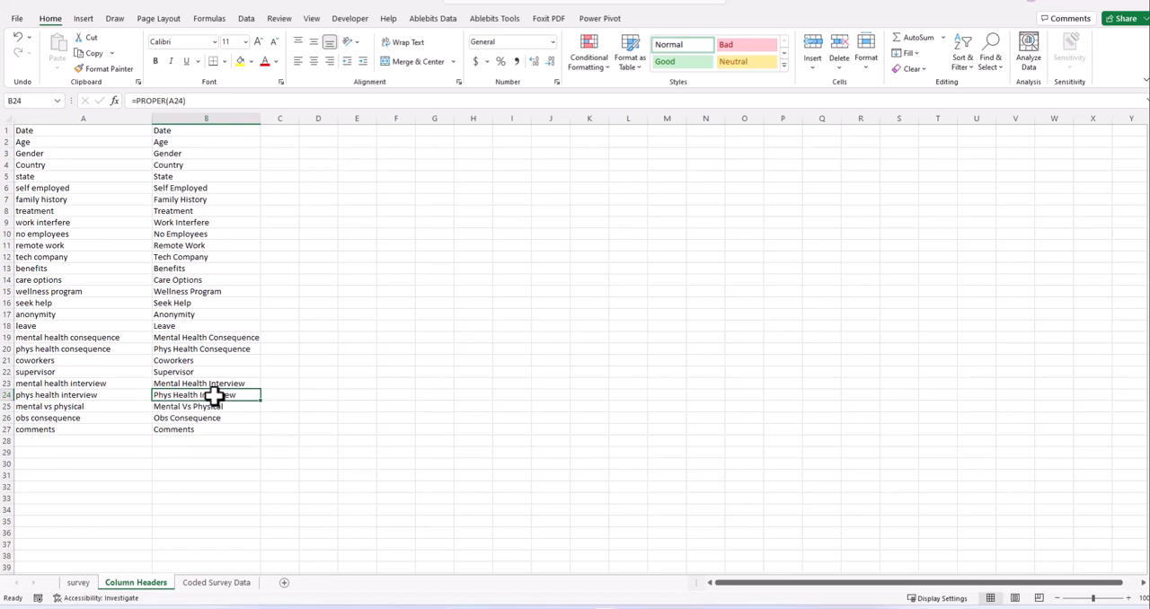
pyautogui.click(241, 442)
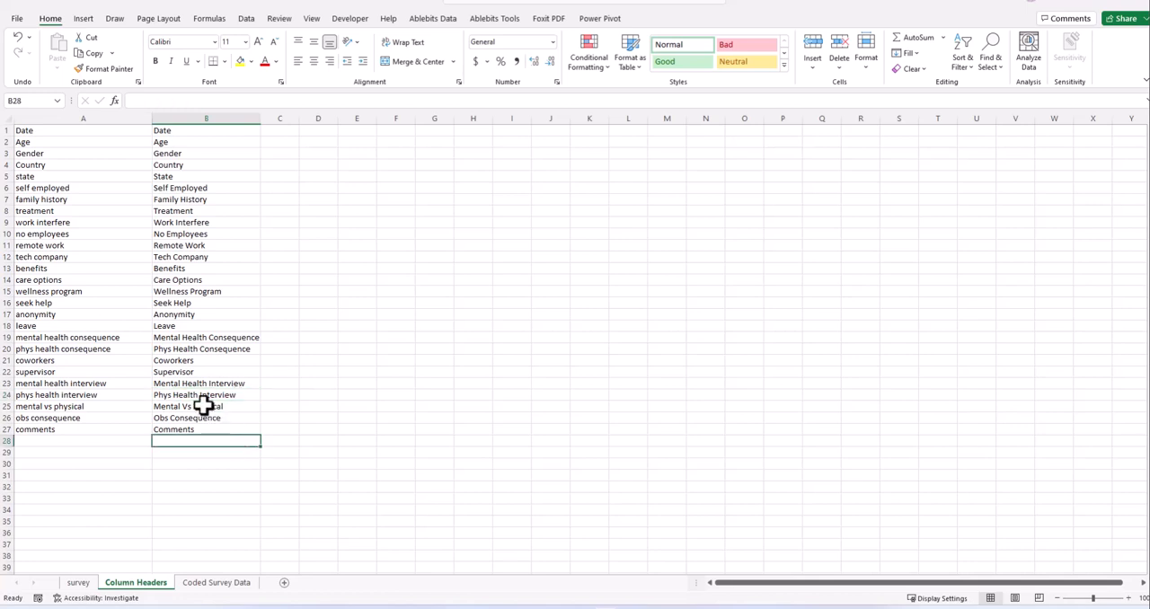
# - Replace the formula in B24 with the text "PHys Health Consequence"
pyautogui.click(197, 393)
pyautogui.write('PH')
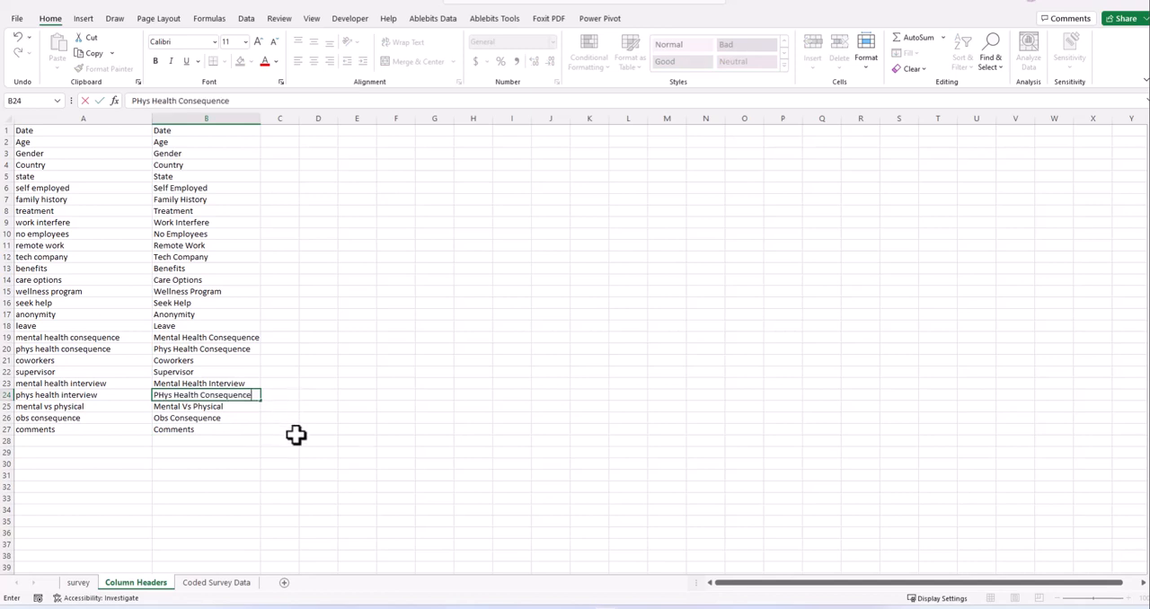
pyautogui.click(236, 440)
# - Try abbreviating the header in B24 to PHC
pyautogui.click(189, 395)
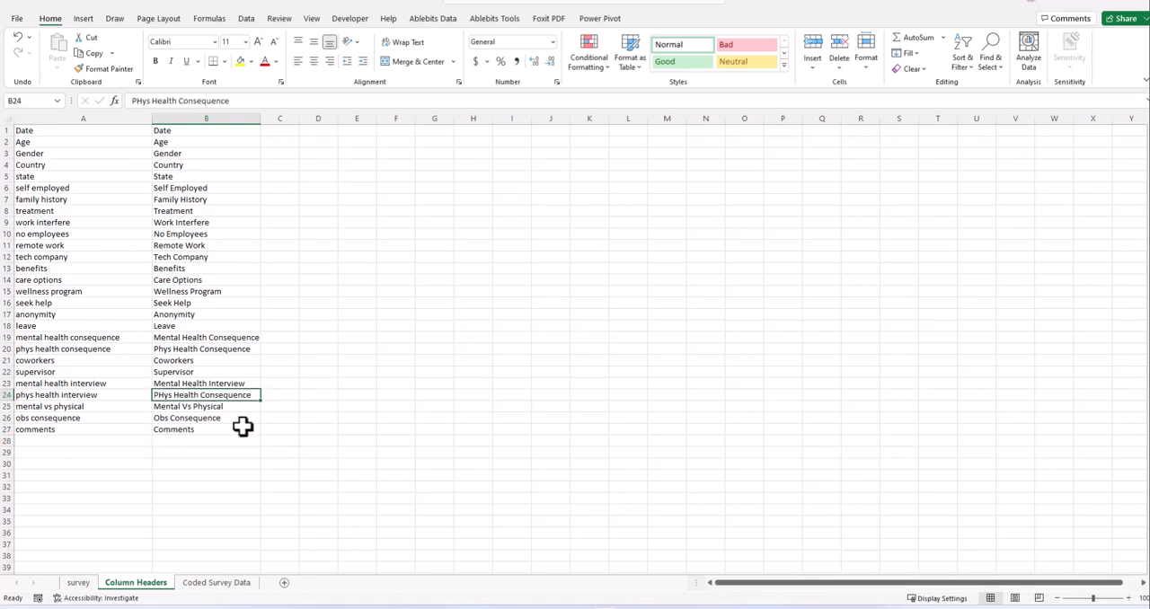
pyautogui.write('PHC')
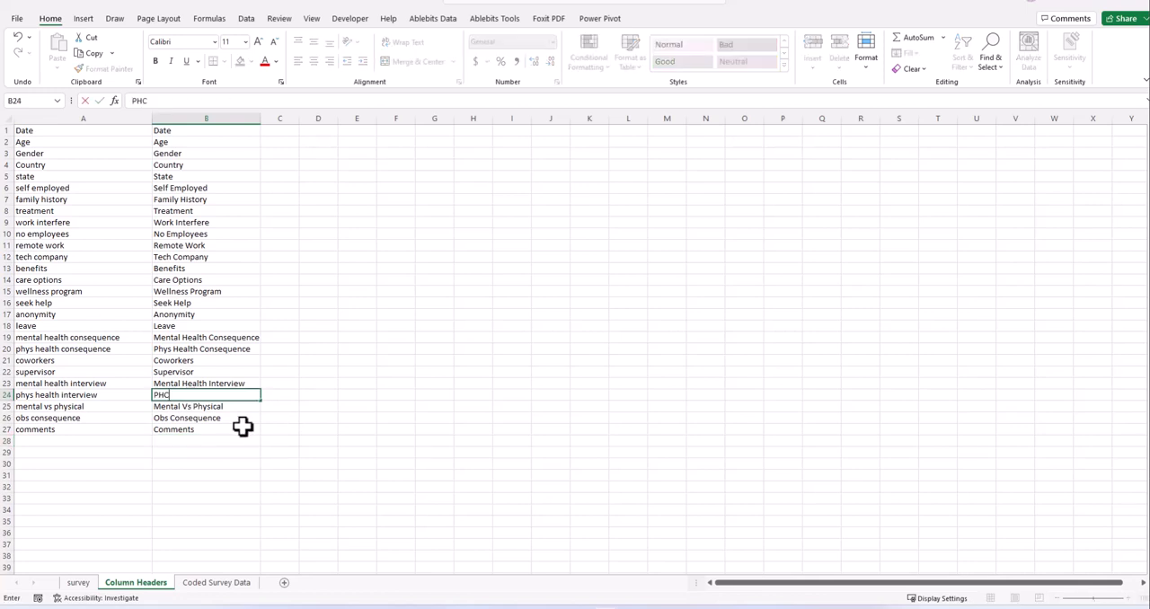
pyautogui.click(223, 458)
pyautogui.click(157, 392)
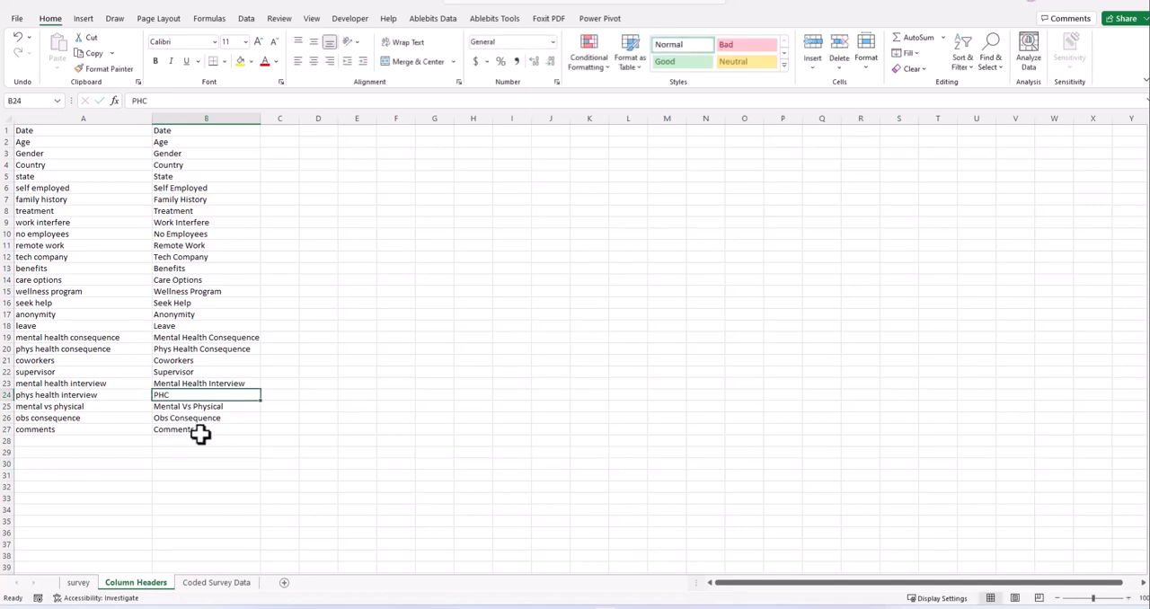
pyautogui.click(274, 393)
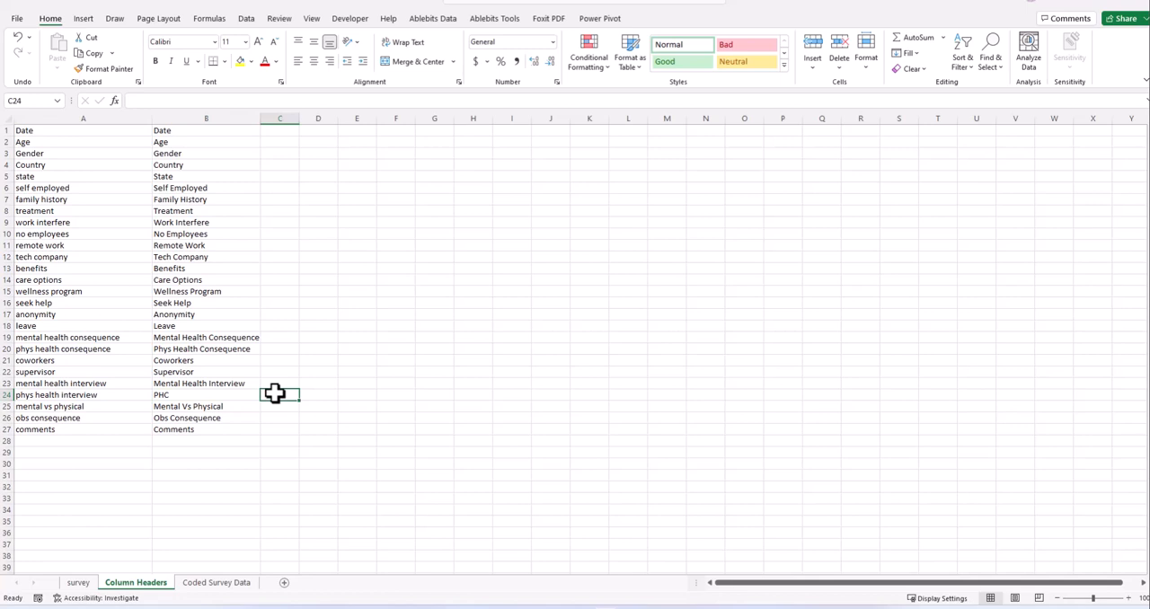
# - Add a new worksheet after Coded Survey Data and rename it Meta
pyautogui.click(202, 586)
pyautogui.click(281, 584)
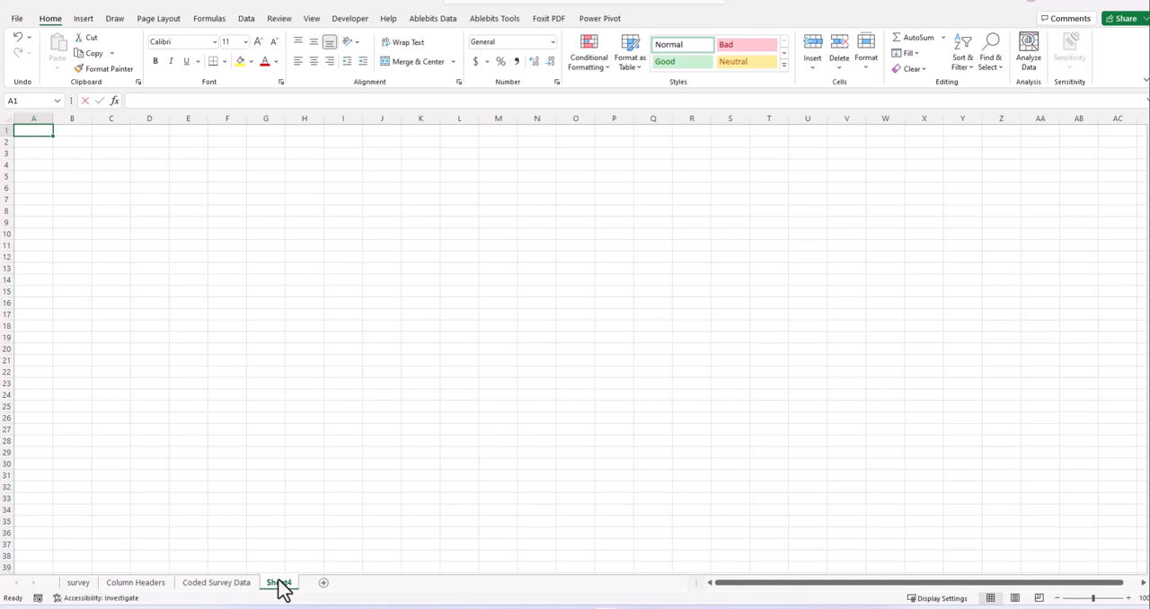
pyautogui.write('Meta')
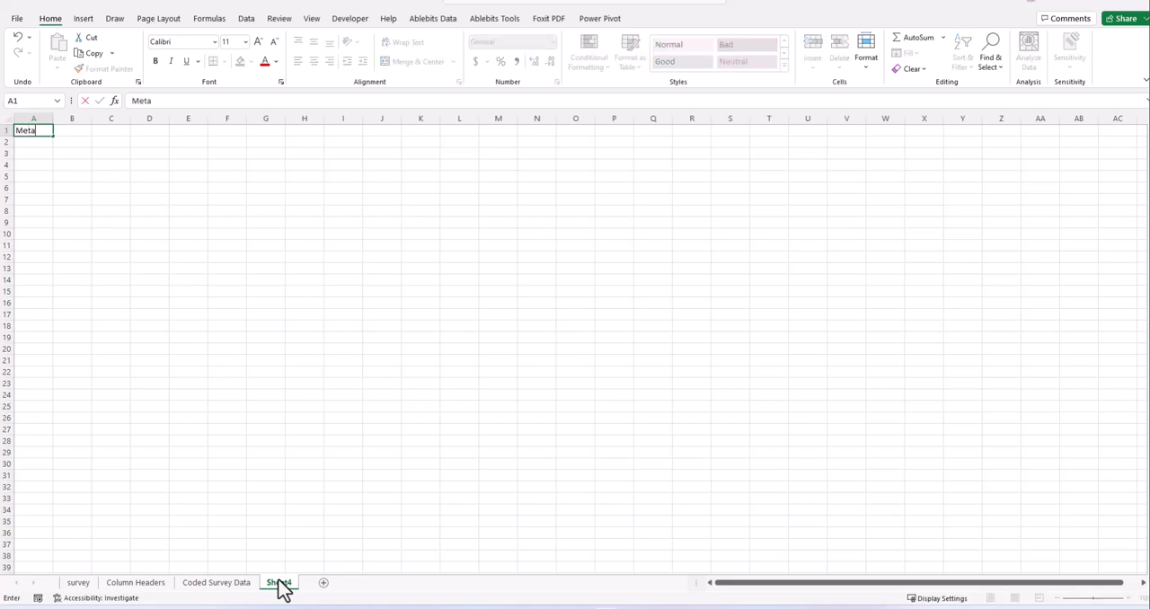
pyautogui.doubleClick(281, 584)
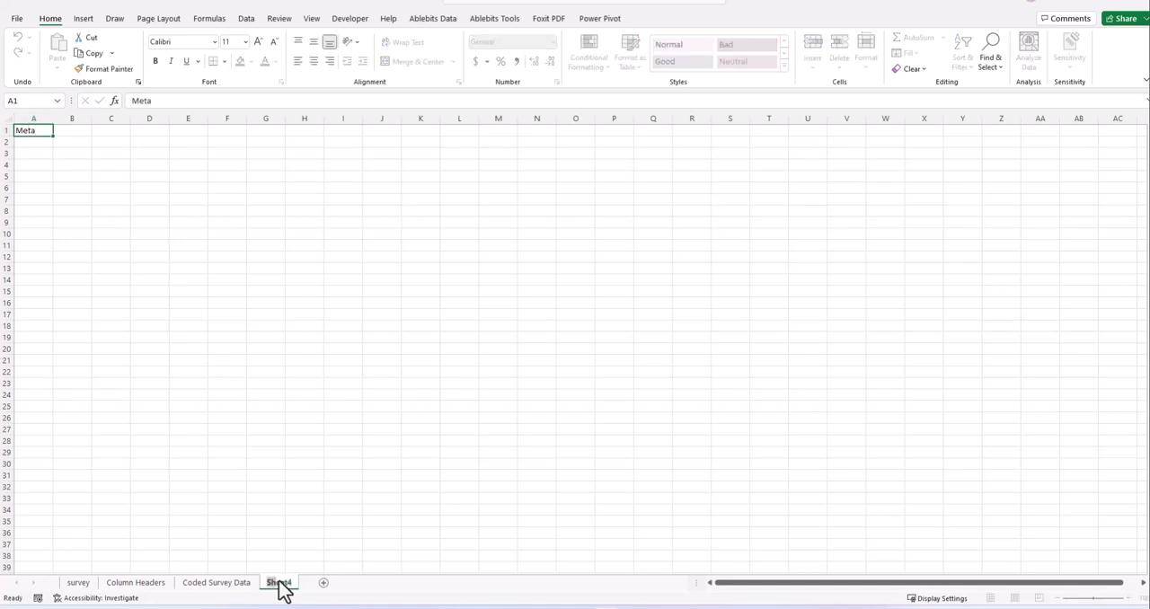
pyautogui.write('Meta')
pyautogui.click(332, 464)
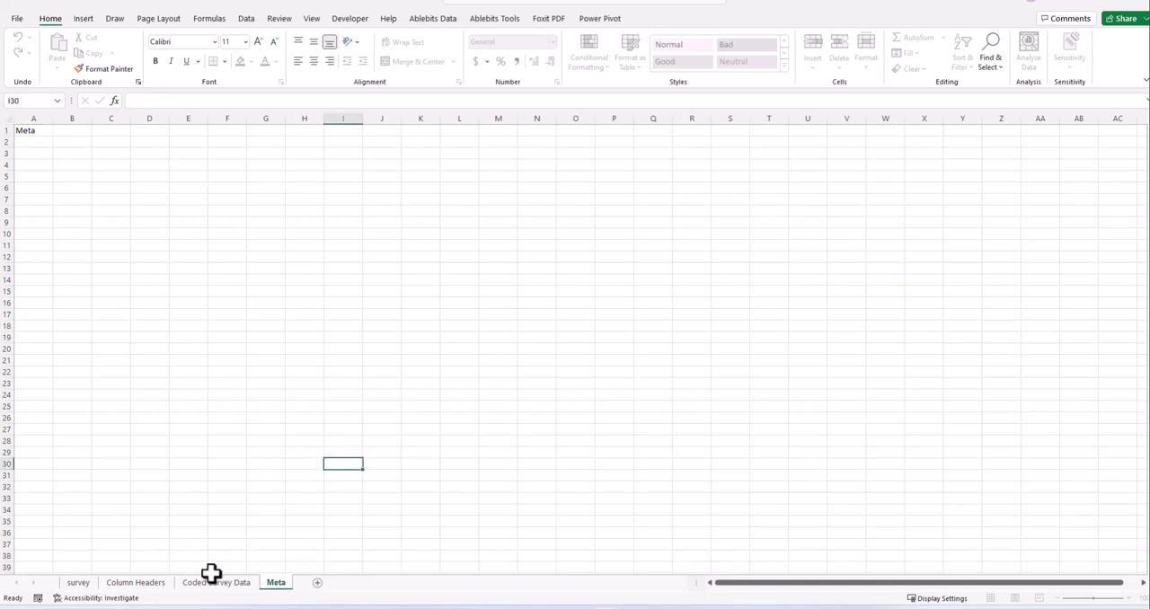
# - Try to copy the PHC abbreviation from B24 of Column Headers into cell A1 of the Meta sheet
pyautogui.click(184, 586)
pyautogui.click(126, 584)
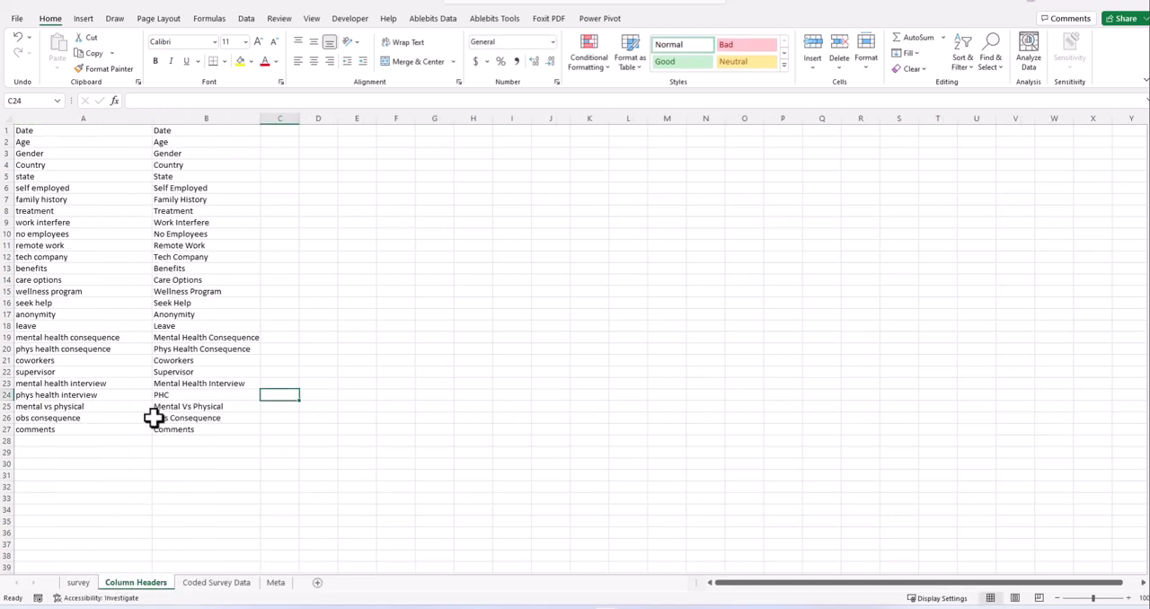
pyautogui.click(174, 395)
pyautogui.hotkey('ctrl', 'c')
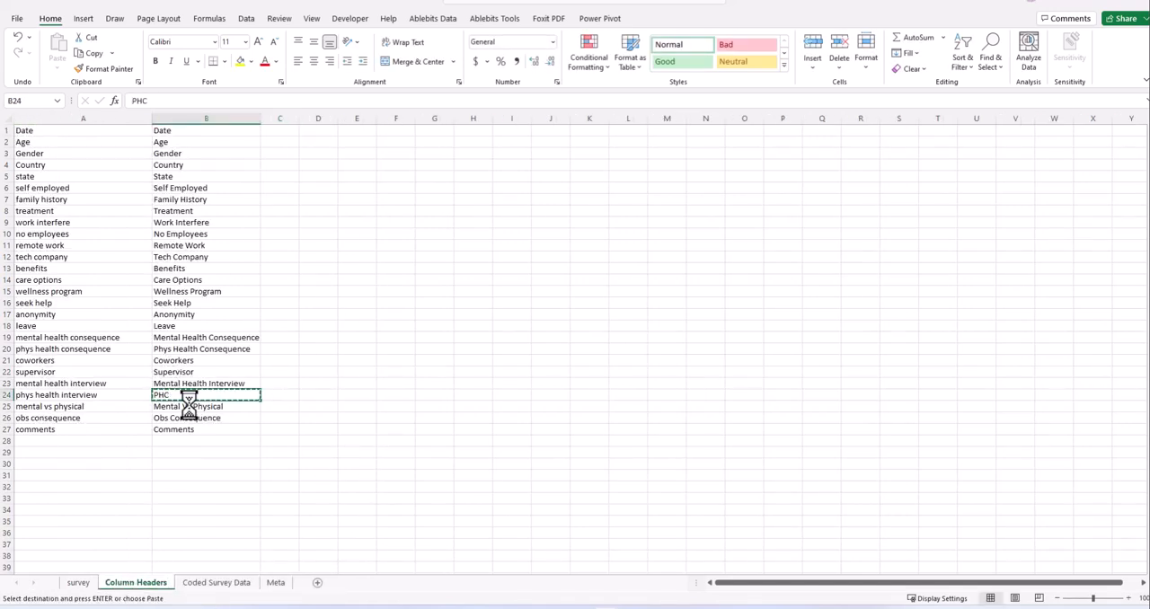
pyautogui.click(276, 584)
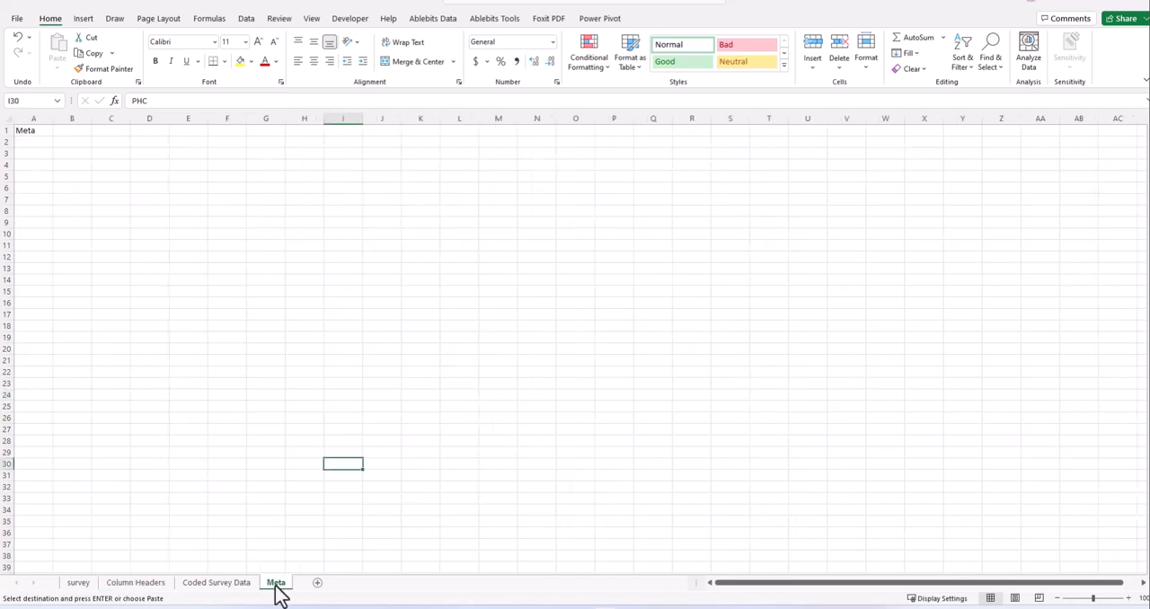
pyautogui.click(31, 130)
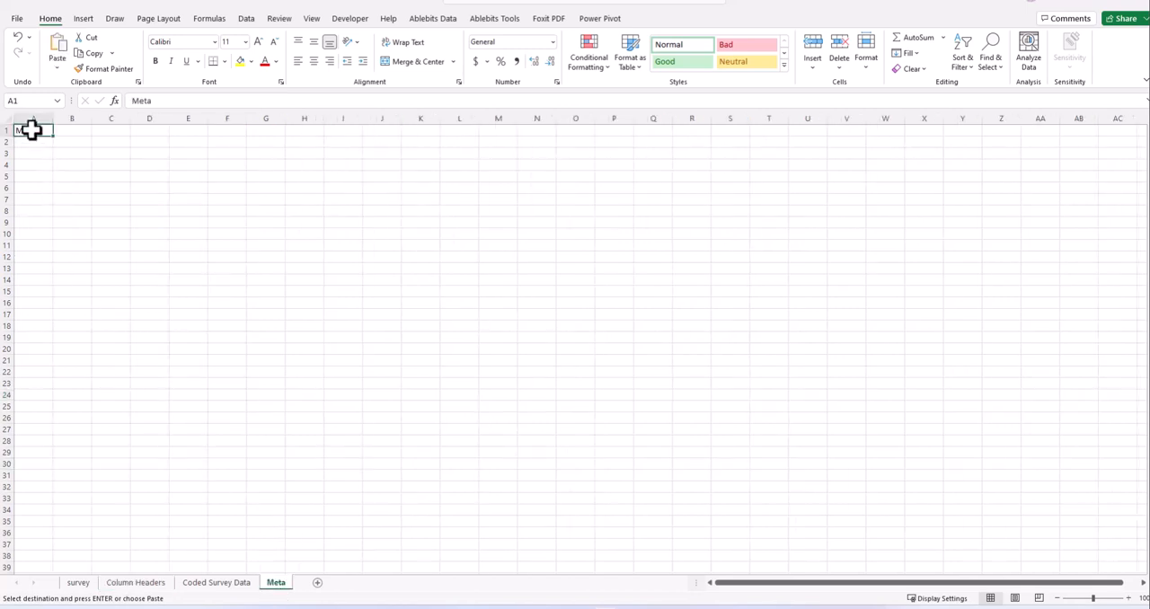
pyautogui.hotkey('ctrl', 'v')
pyautogui.doubleClick(53, 117)
pyautogui.click(51, 116)
pyautogui.moveTo(30, 118); pyautogui.dragTo(78, 118)
# - Undo the entries in A1 of the Meta sheet and the PHC abbreviation in B24 of Column Headers
pyautogui.click(221, 593)
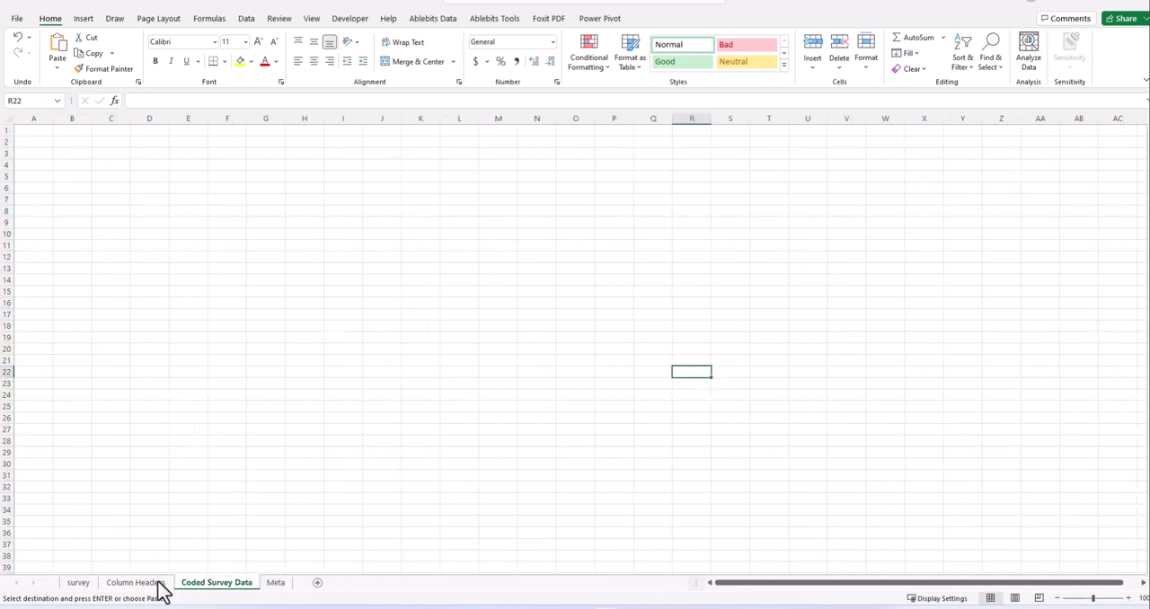
pyautogui.click(150, 588)
pyautogui.click(210, 455)
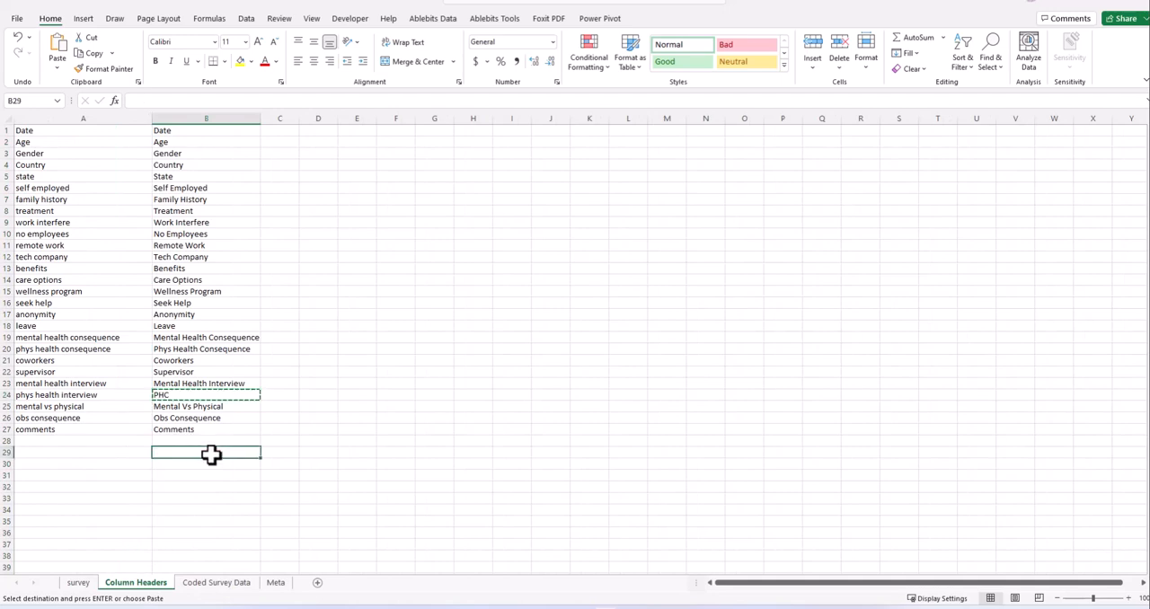
pyautogui.click(253, 406)
pyautogui.hotkey('ctrl', 'pagedown')
pyautogui.hotkey('ctrl', 'pagedown')
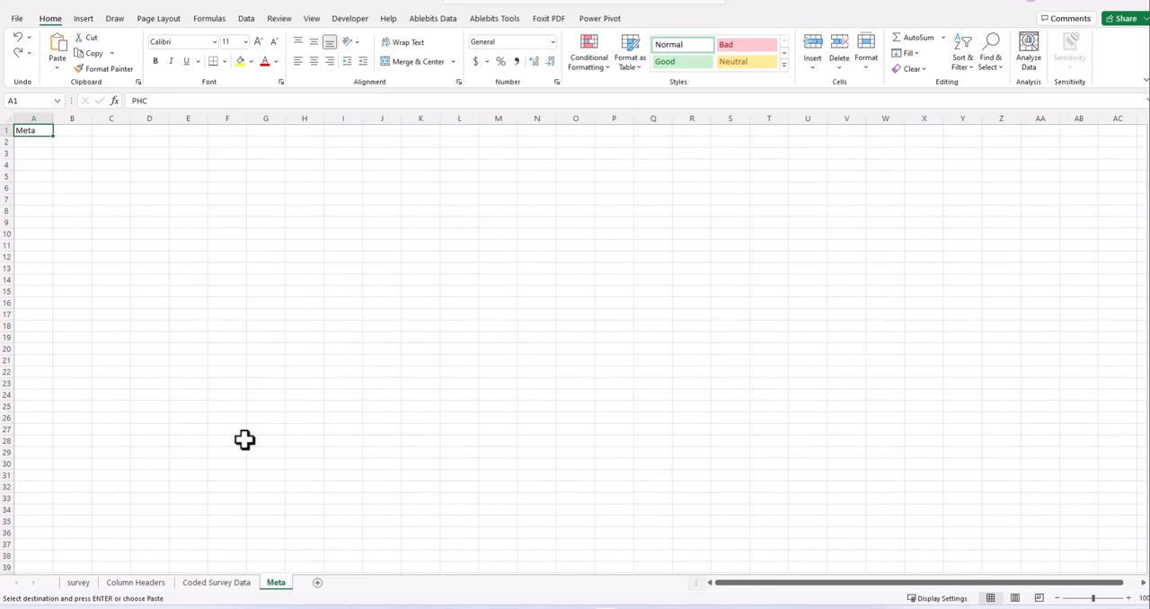
pyautogui.hotkey('ctrl', 'pageup')
pyautogui.hotkey('ctrl', 'pageup')
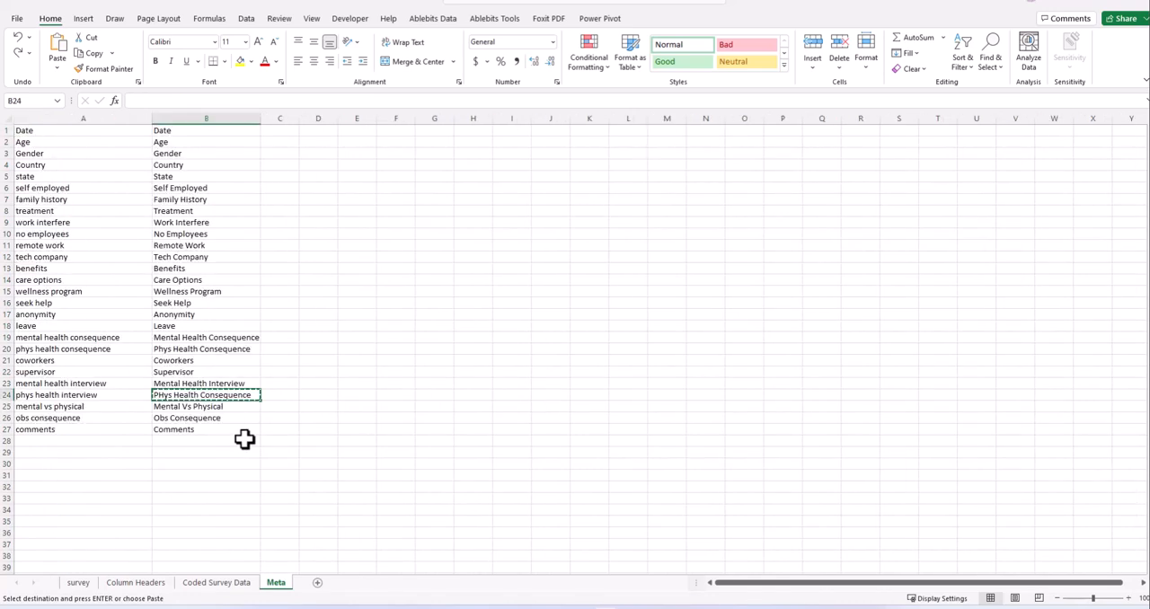
pyautogui.click(244, 439)
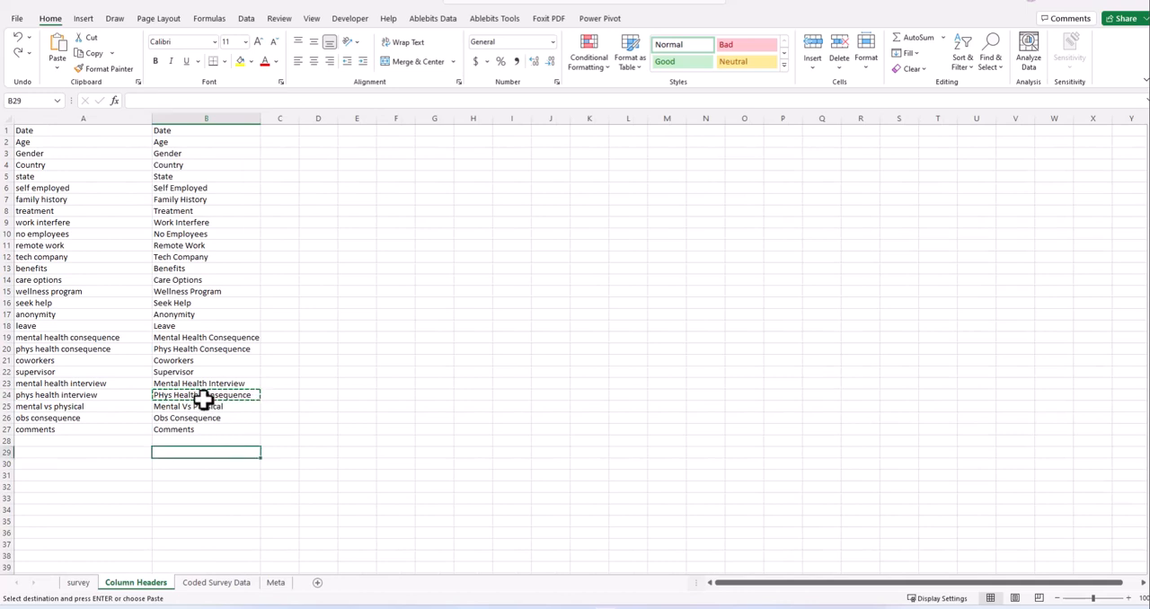
# - Copy the header in B24 of Column Headers into cell B2 of the Meta sheet and widen column B
pyautogui.click(201, 394)
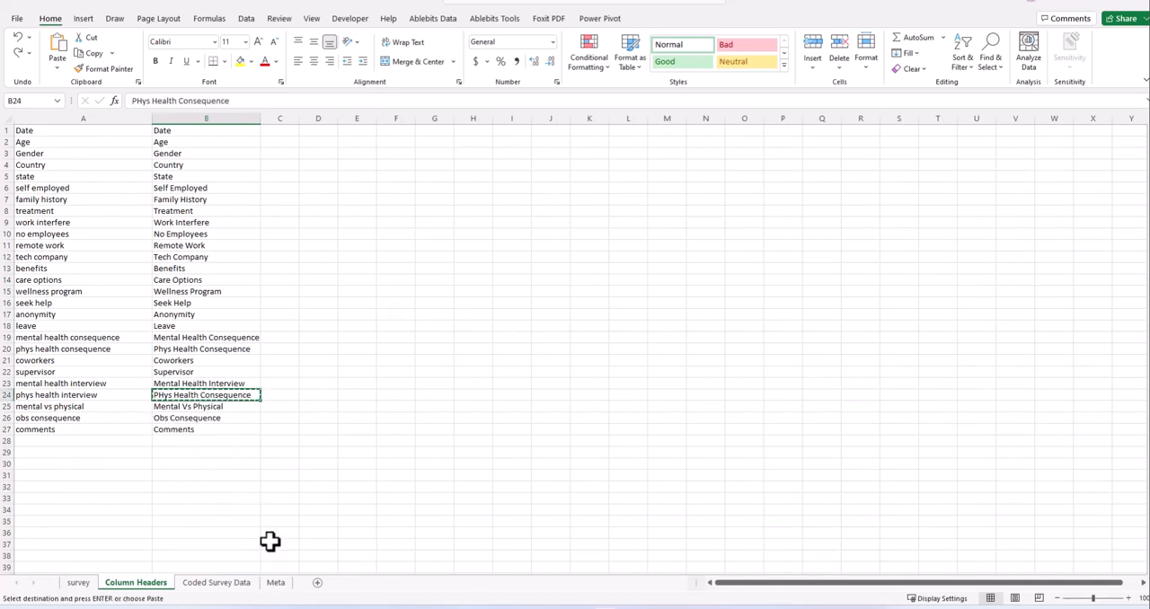
pyautogui.click(276, 582)
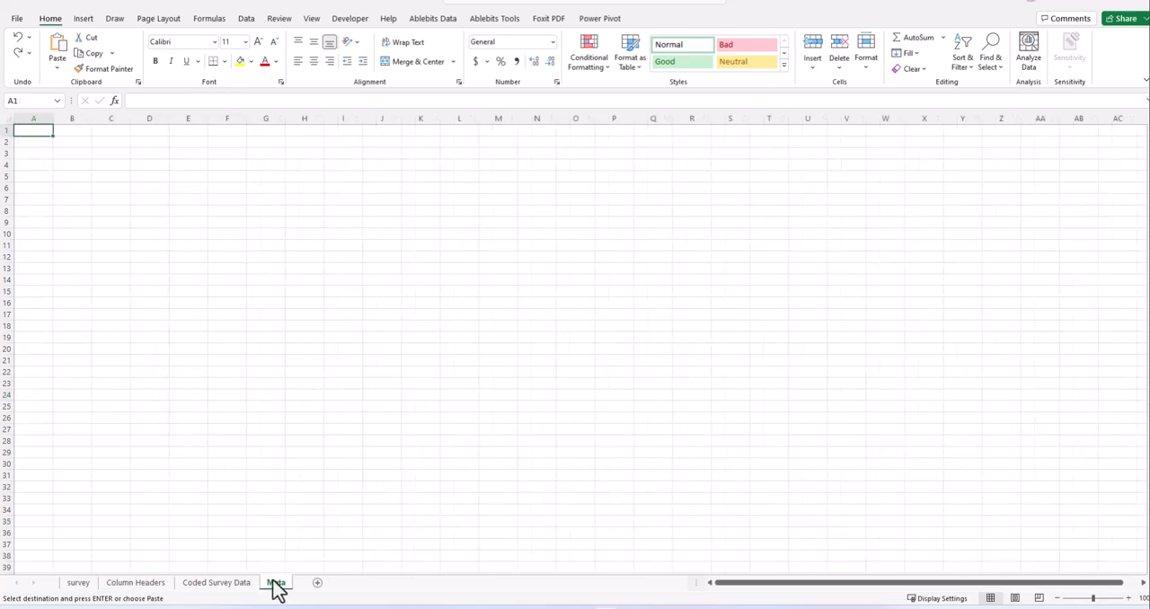
pyautogui.rightClick(74, 144)
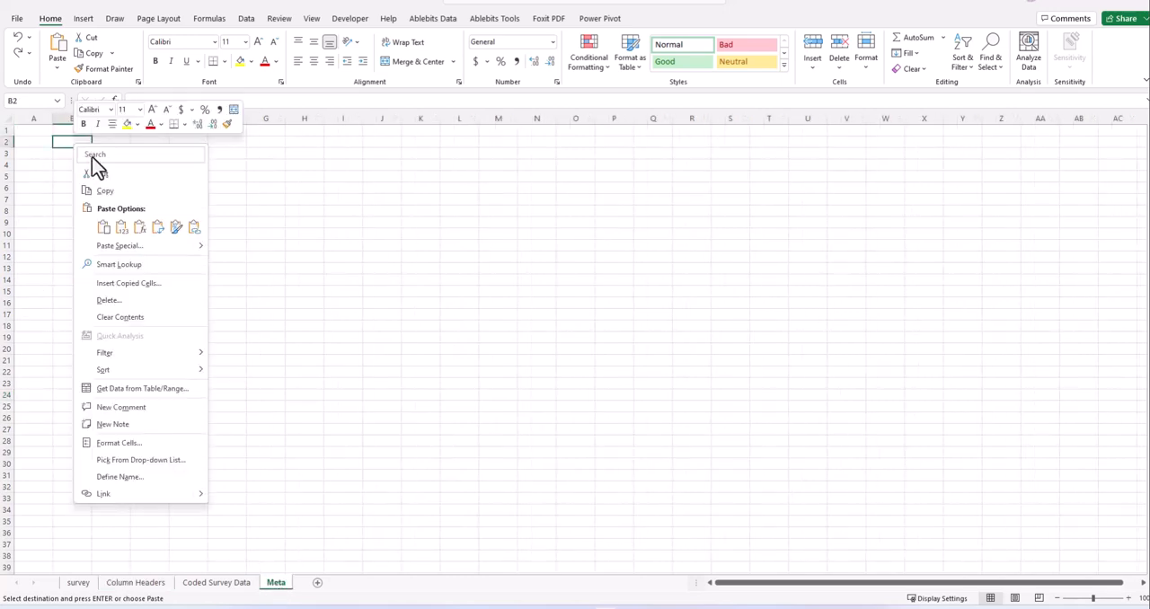
pyautogui.click(106, 232)
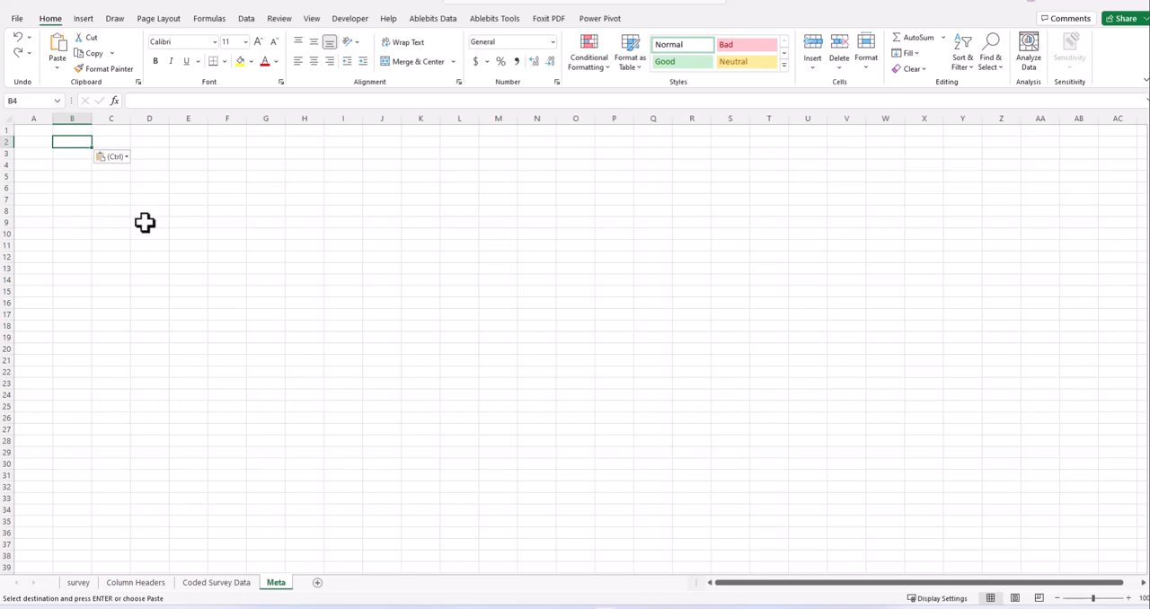
pyautogui.moveTo(92, 118); pyautogui.dragTo(125, 118)
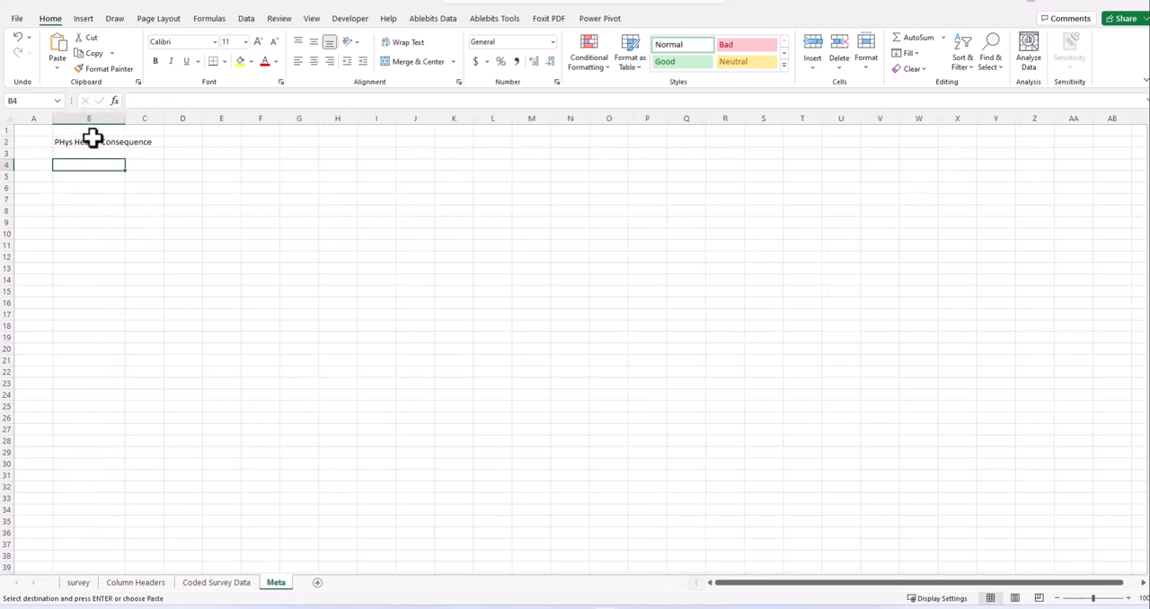
# - Enter the abbreviation PHC in cell A2 of the Meta sheet, beside the full header
pyautogui.click(35, 142)
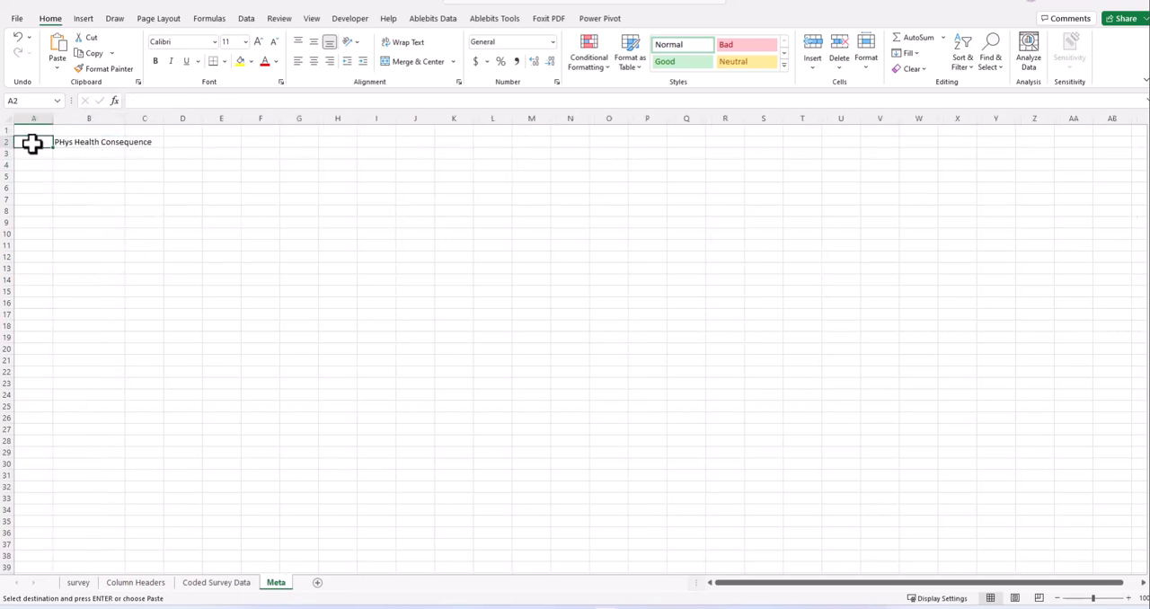
pyautogui.write('C')
pyautogui.click(71, 191)
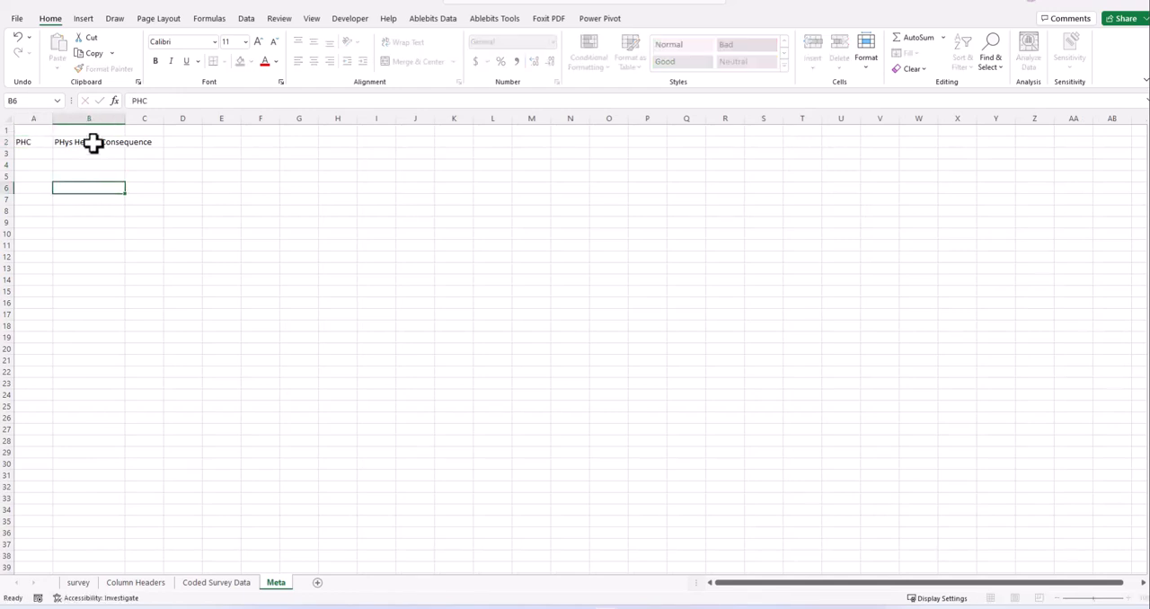
# - Correct the capitalization in B2 of the Meta sheet to "Phys Health Consequence"
pyautogui.click(61, 142)
pyautogui.doubleClick(61, 142)
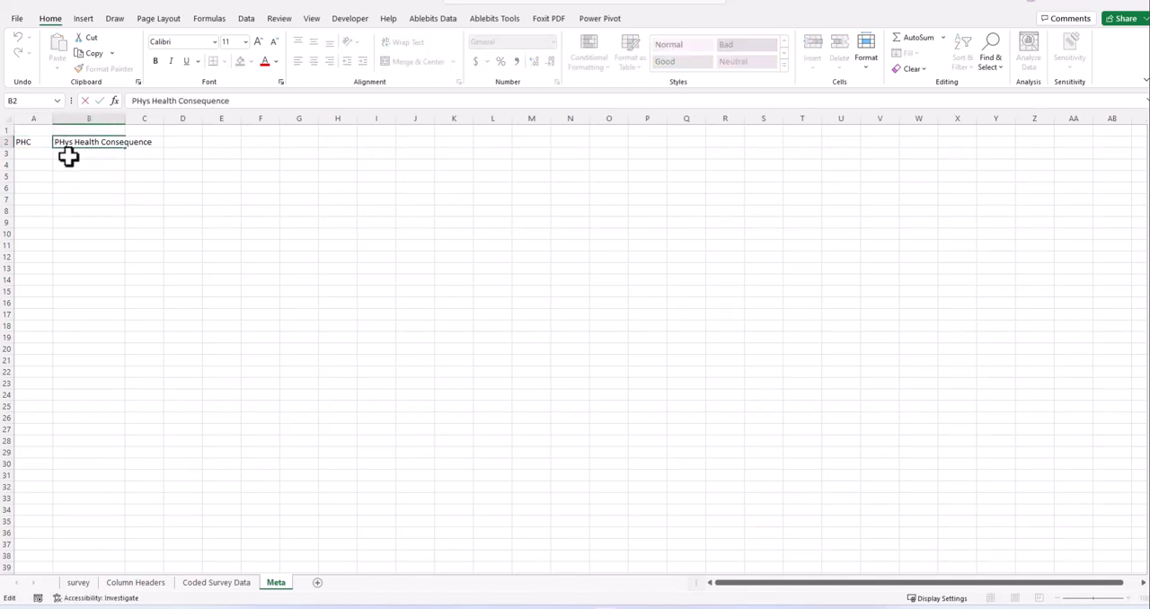
pyautogui.press('BackSpace')
pyautogui.write('h')
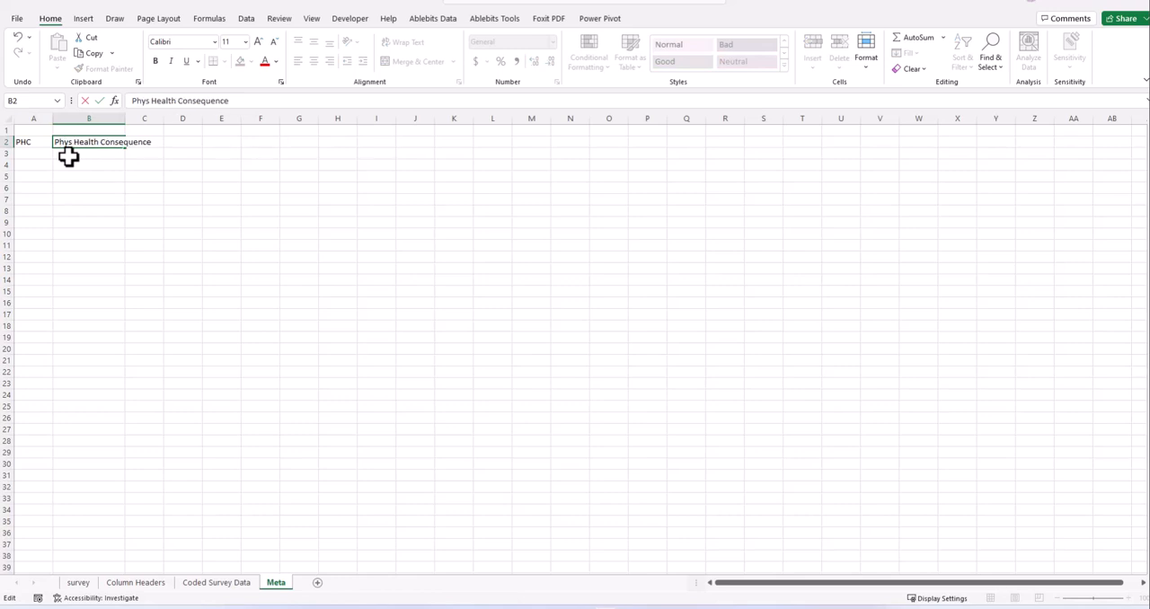
pyautogui.click(100, 211)
# - Correct the capitalization of the header in B24 of the Column Headers sheet to "Phys Health Consequence"
pyautogui.click(30, 141)
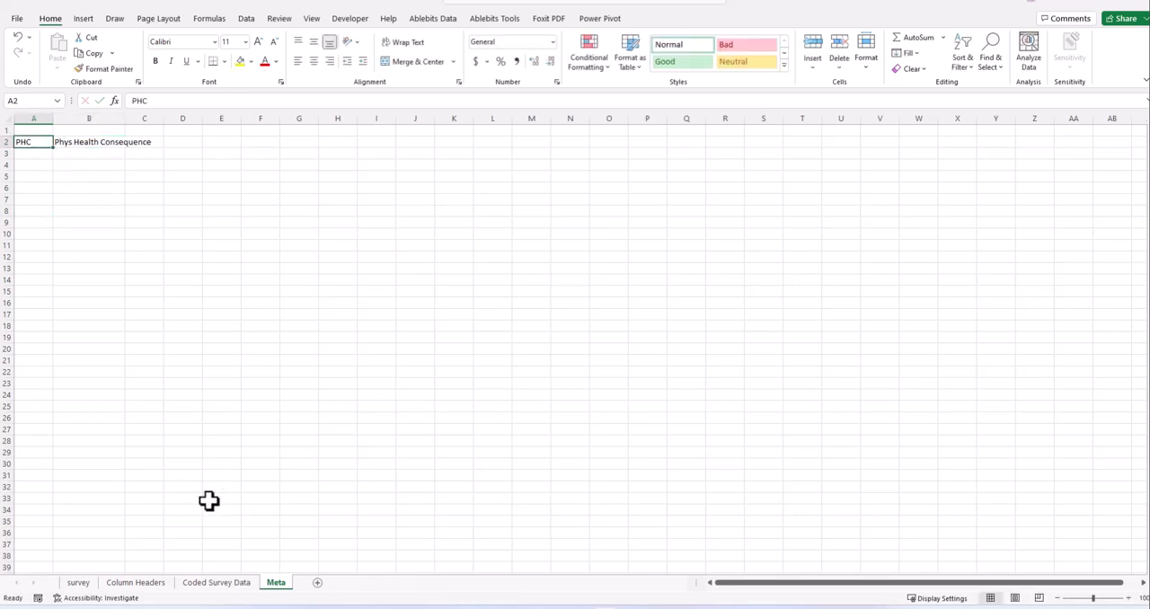
pyautogui.click(144, 584)
pyautogui.click(207, 441)
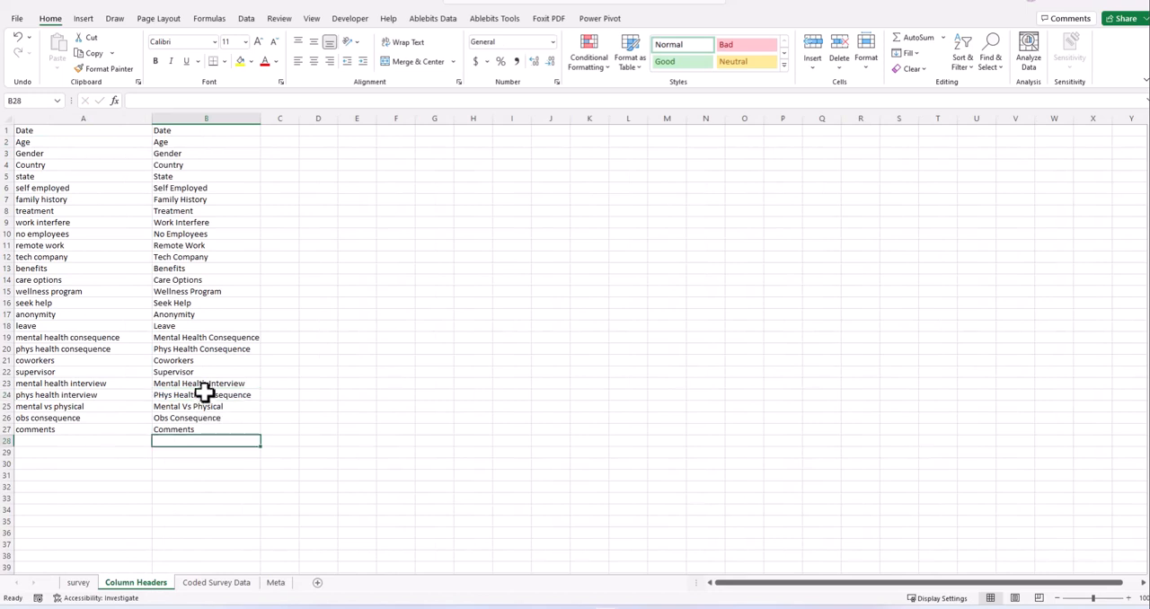
pyautogui.click(166, 395)
pyautogui.press('F2')
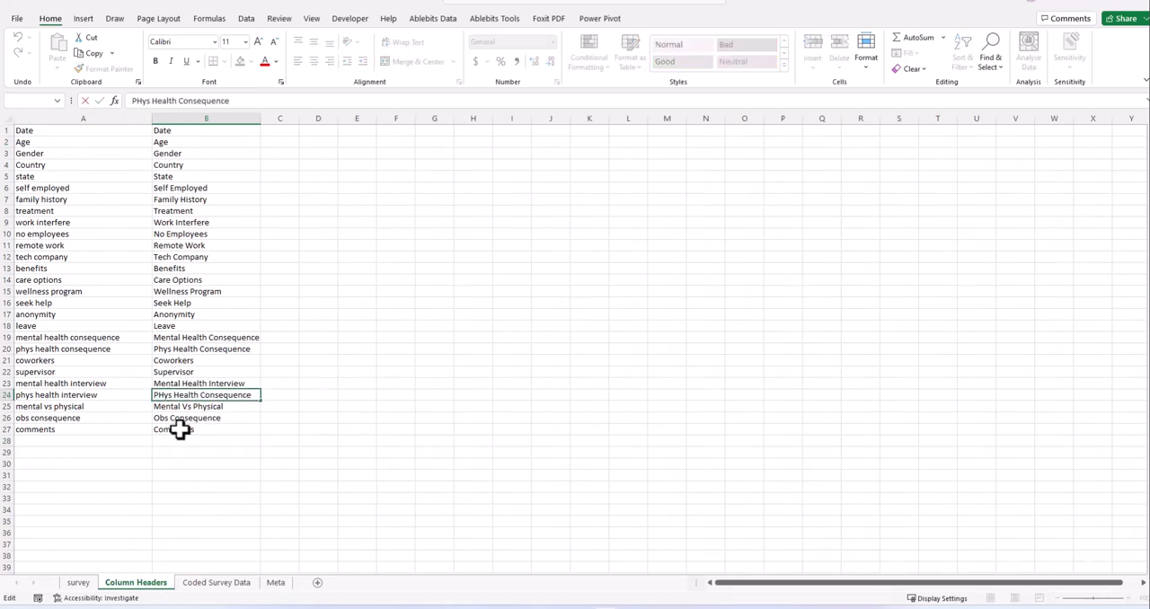
pyautogui.press('BackSpace')
pyautogui.write('h')
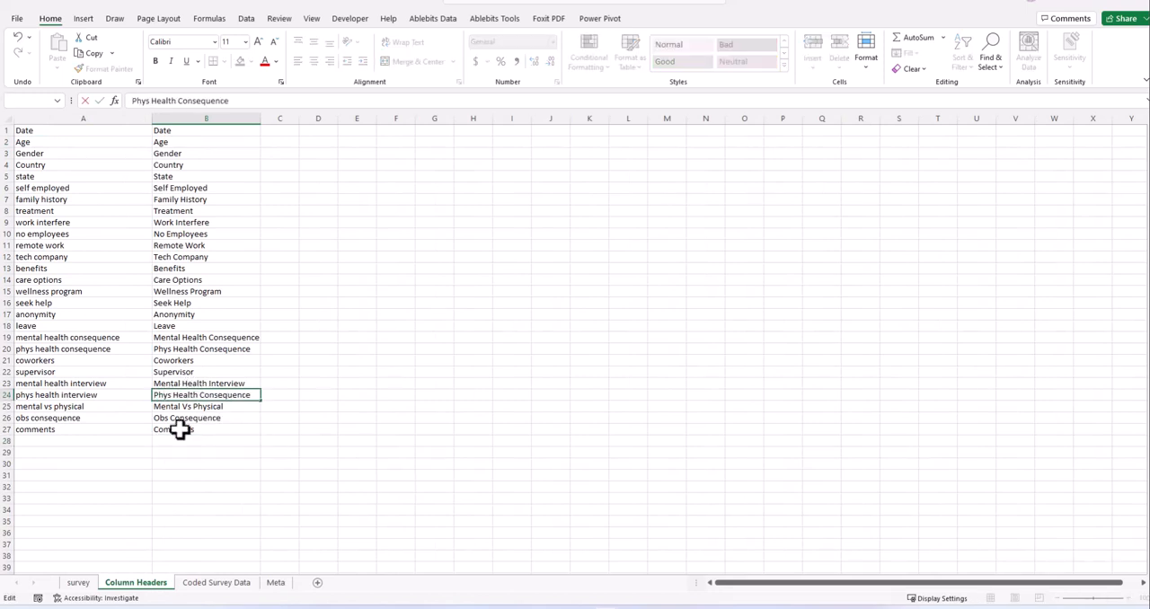
pyautogui.click(202, 463)
pyautogui.click(199, 394)
pyautogui.click(207, 410)
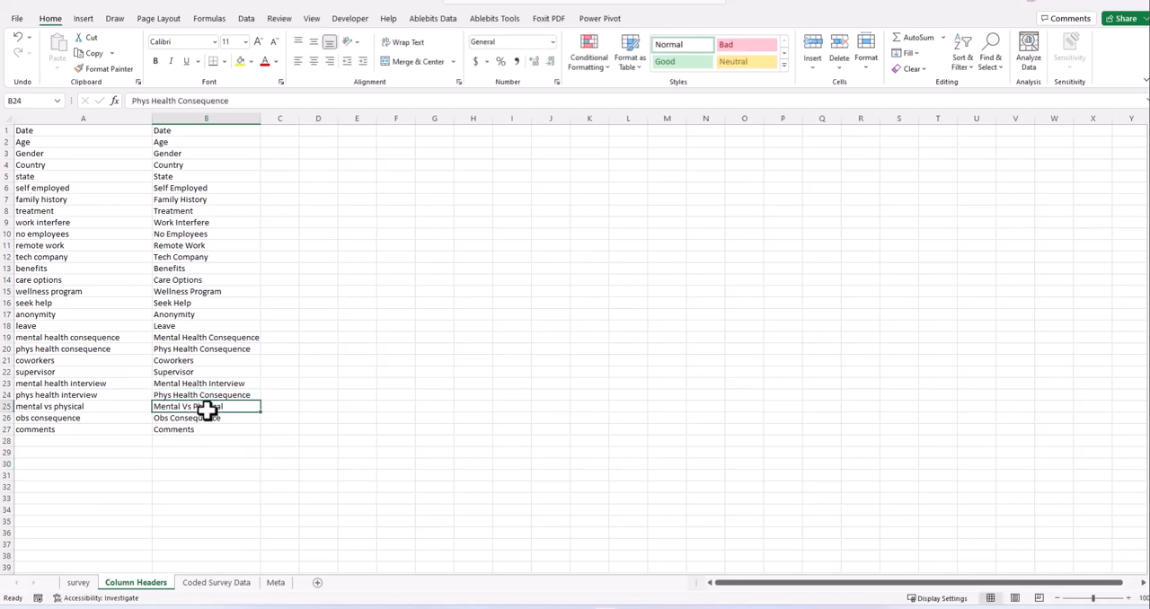
pyautogui.click(232, 490)
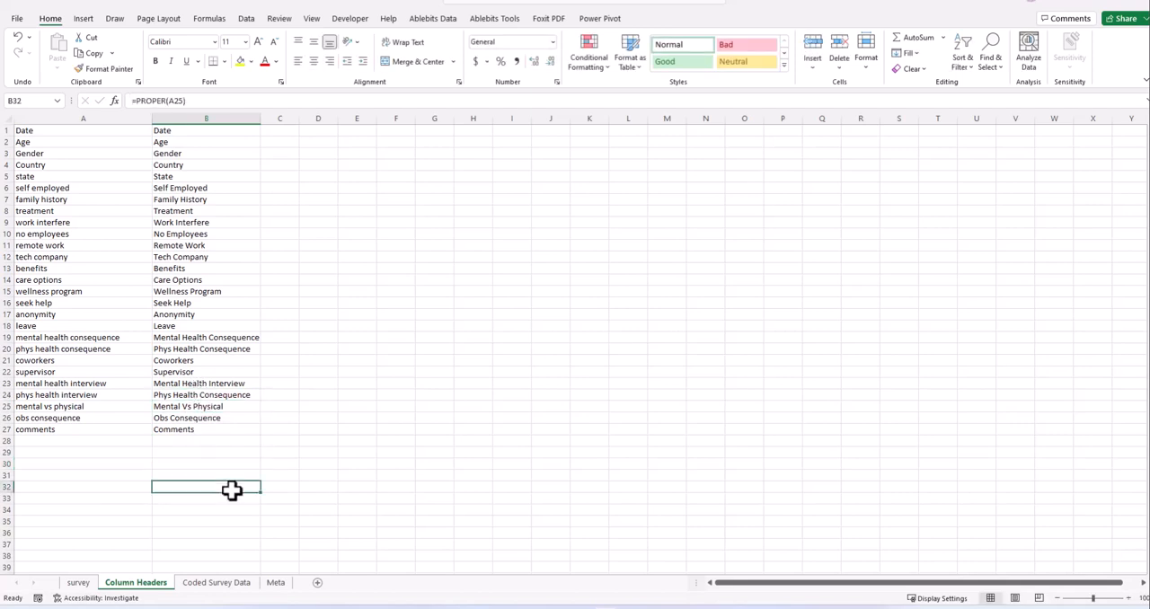
# - Replace the PROPER formulas in B1:B27 of the Column Headers sheet with their values
pyautogui.click(188, 130)
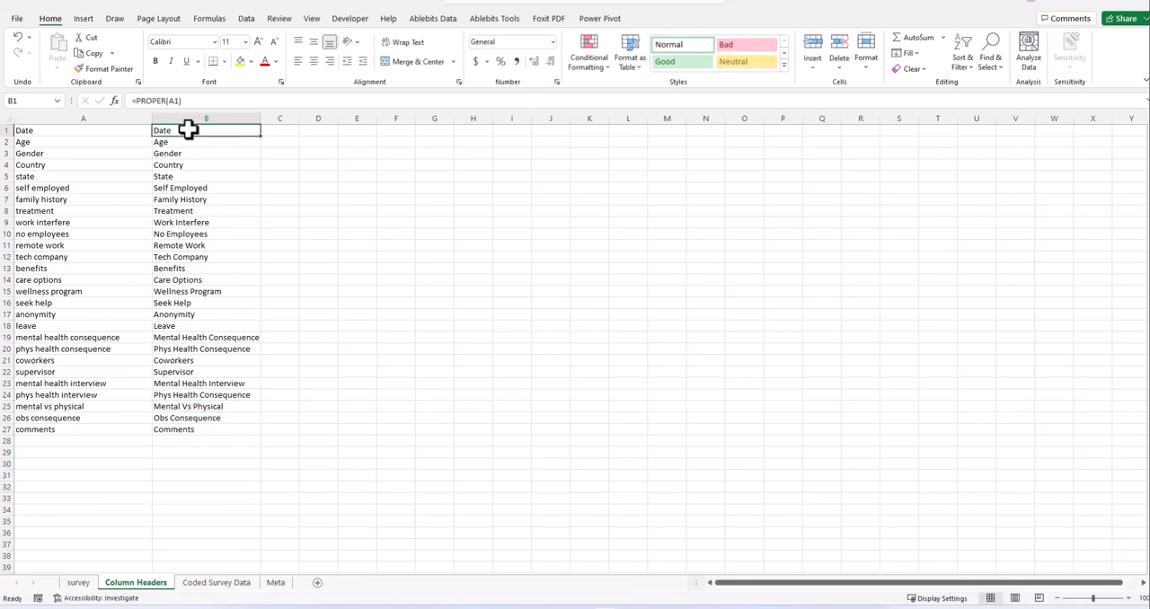
pyautogui.keyDown('shift'); pyautogui.click(200, 429); pyautogui.keyUp('shift')
pyautogui.hotkey('ctrl', 'c')
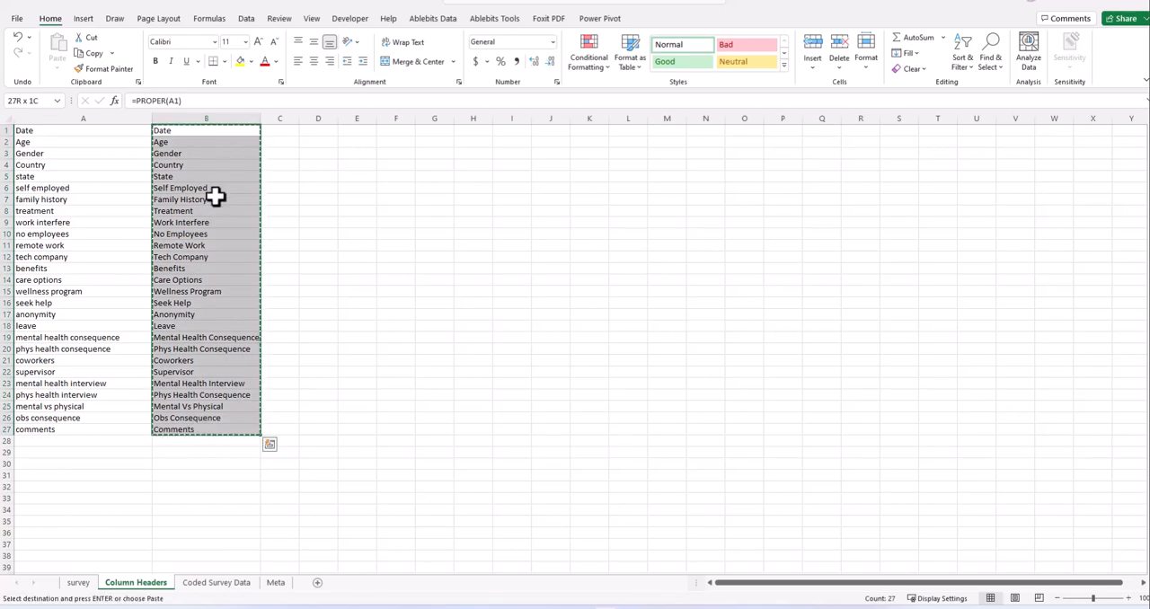
pyautogui.rightClick(201, 131)
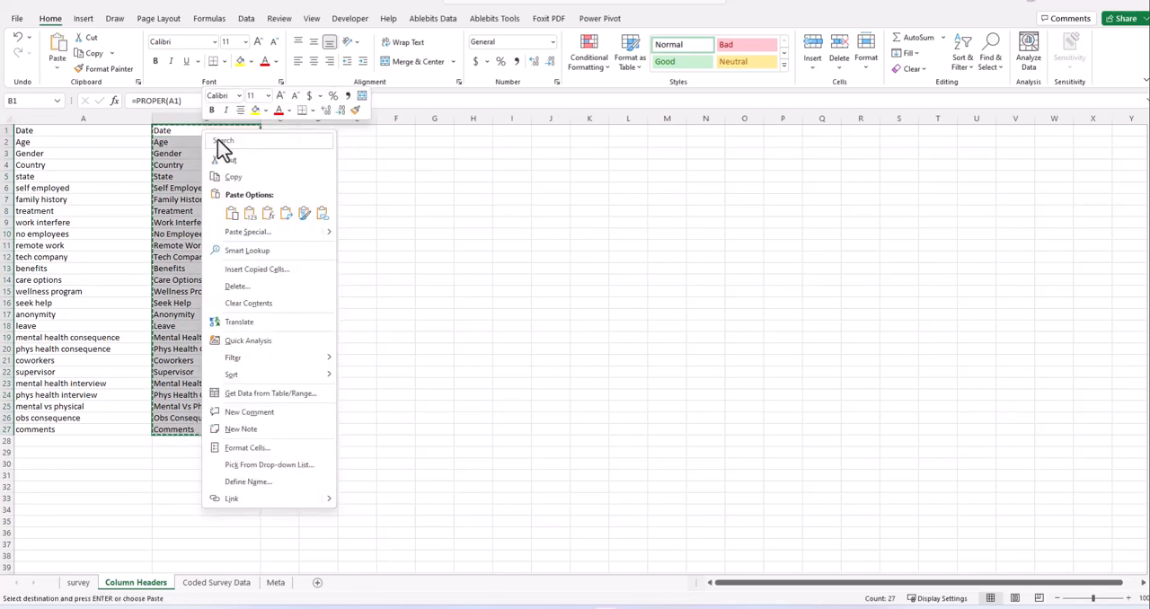
pyautogui.click(249, 218)
pyautogui.click(326, 266)
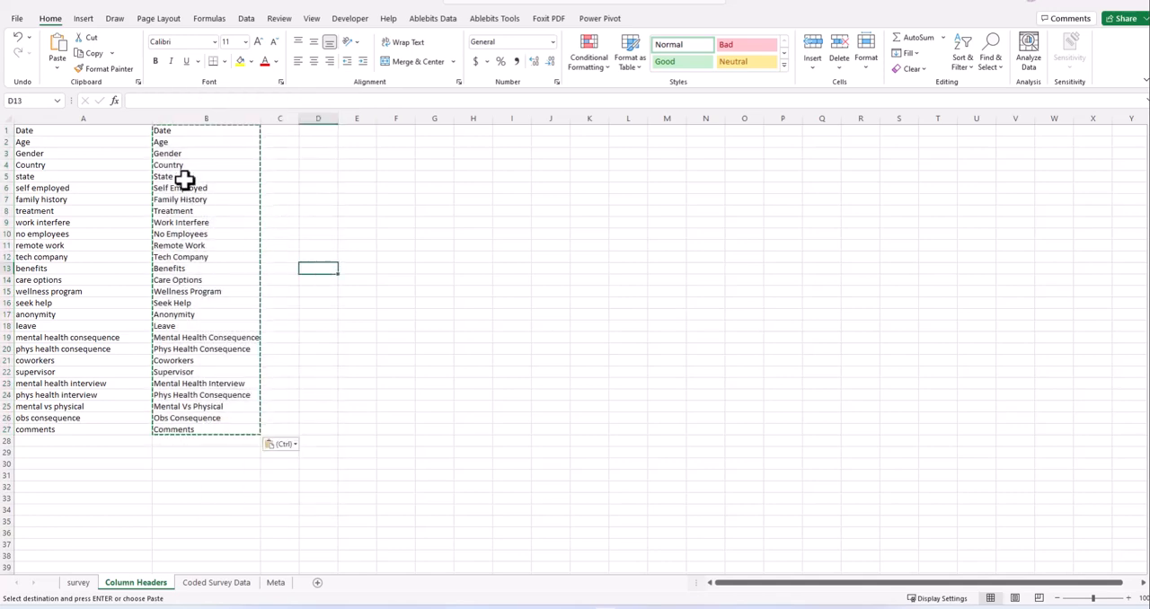
pyautogui.click(179, 141)
pyautogui.click(182, 130)
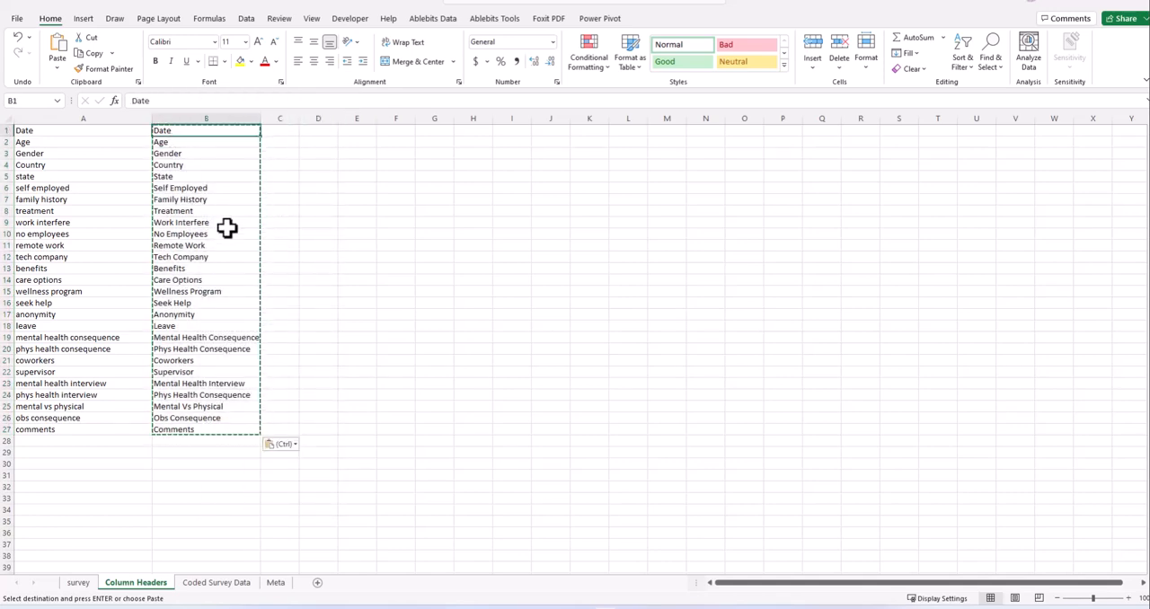
pyautogui.press('Escape')
pyautogui.click(285, 293)
pyautogui.click(196, 178)
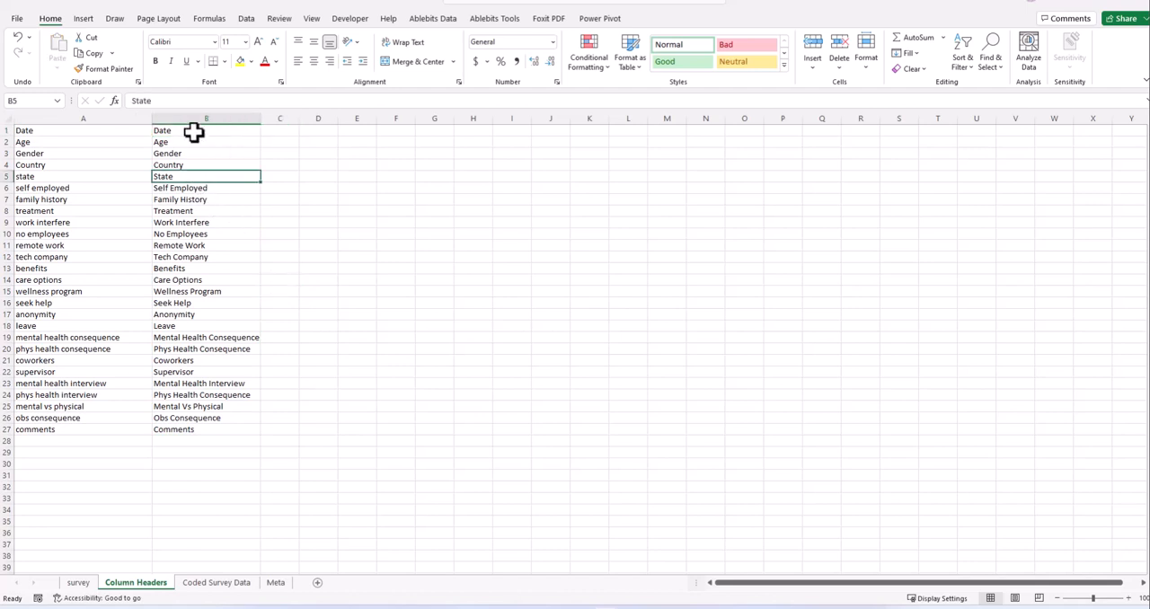
# - Copy the proper-case headers in B1:B27 of Column Headers and paste them transposed into the header row of the survey sheet
pyautogui.click(192, 131)
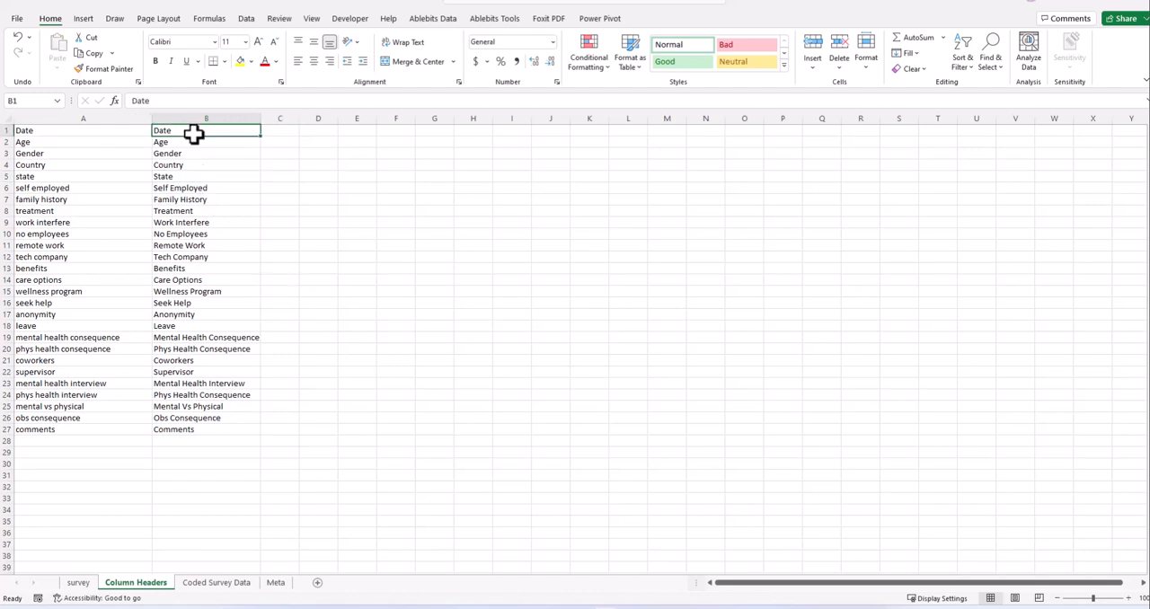
pyautogui.keyDown('shift'); pyautogui.click(186, 429); pyautogui.keyUp('shift')
pyautogui.hotkey('ctrl', 'c')
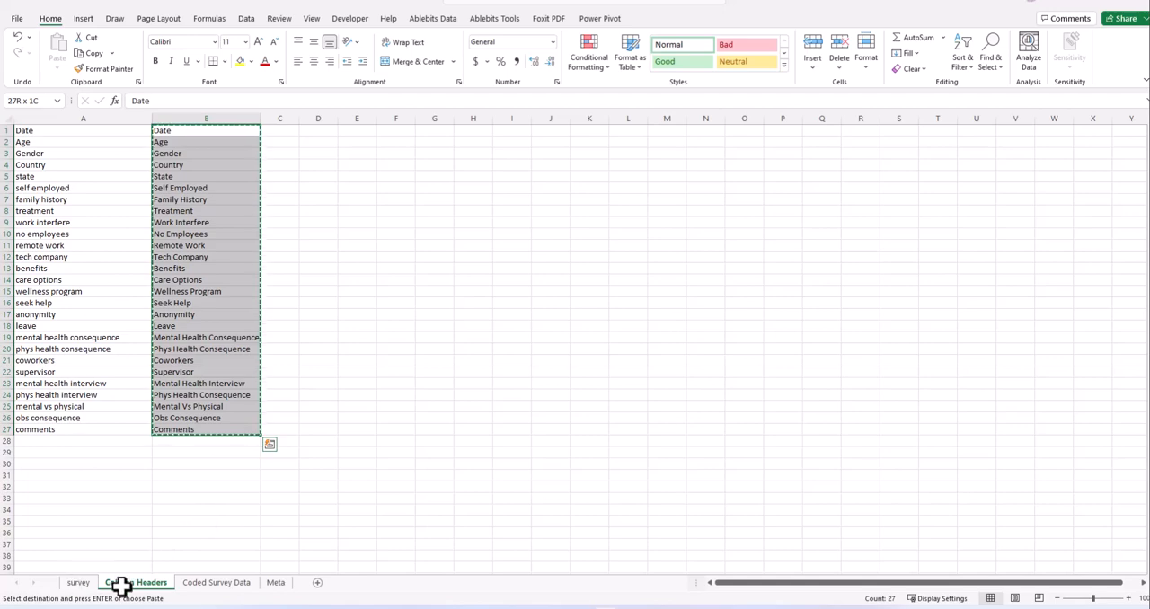
pyautogui.click(194, 586)
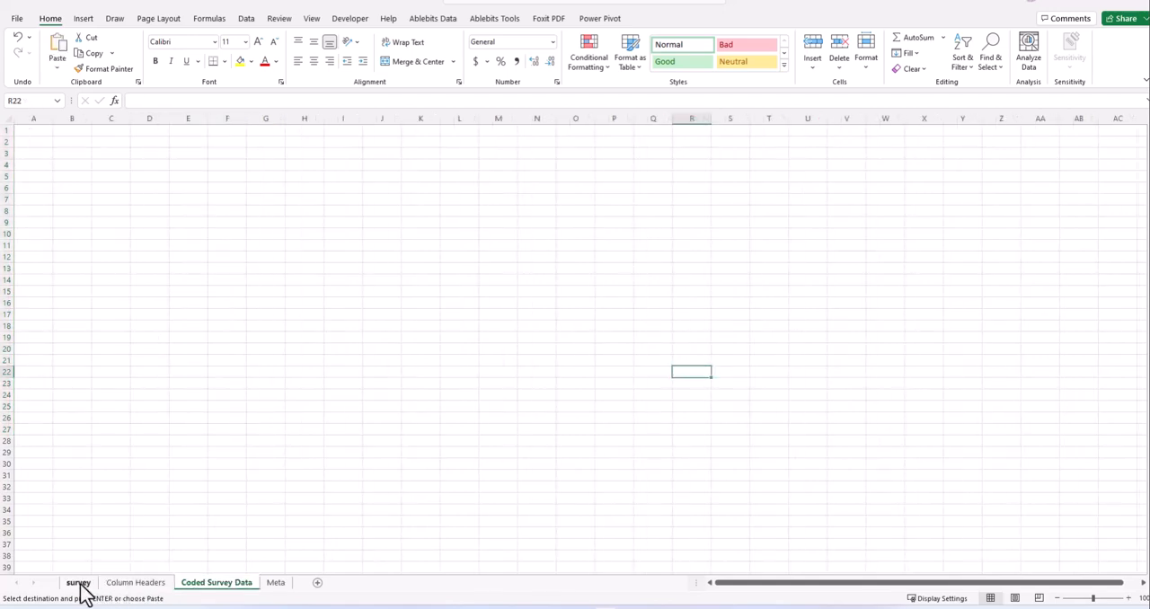
pyautogui.click(78, 584)
pyautogui.click(46, 178)
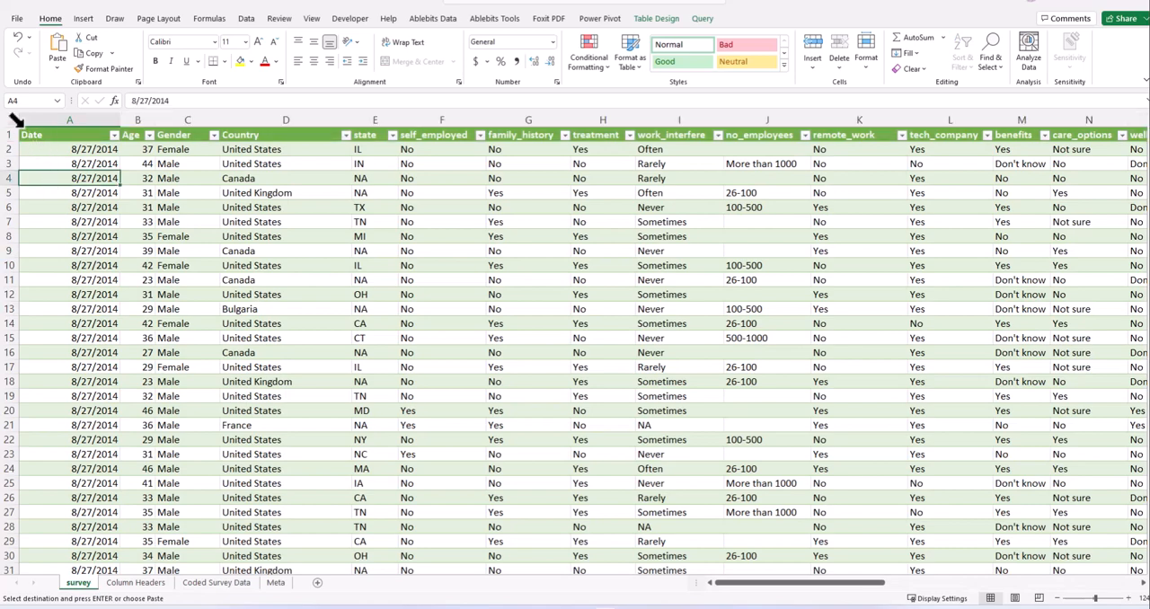
pyautogui.click(17, 136)
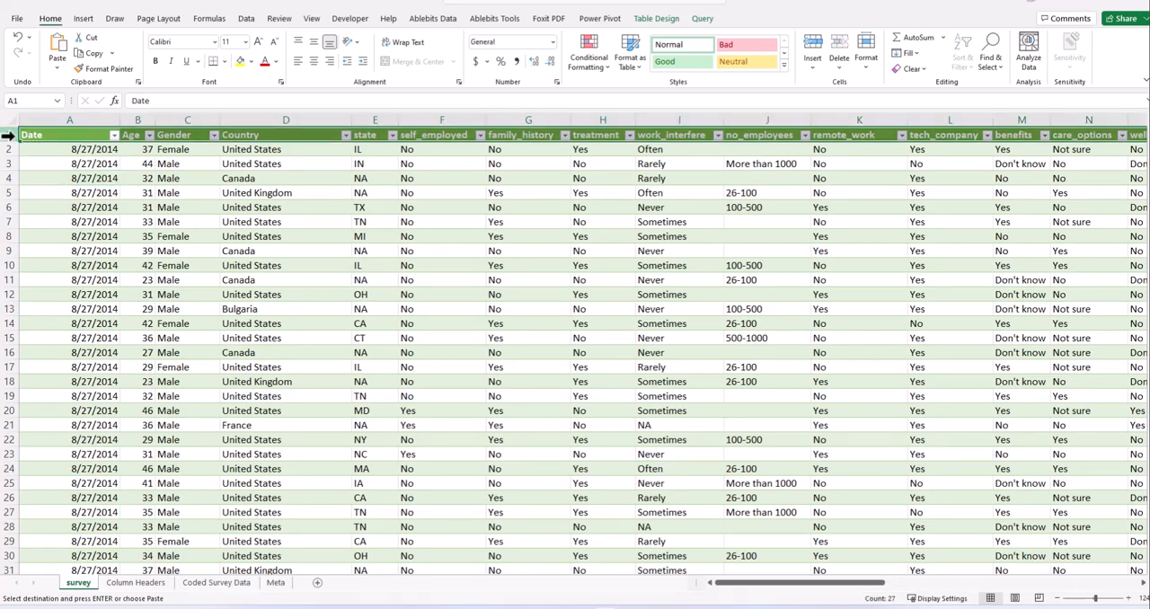
pyautogui.rightClick(8, 135)
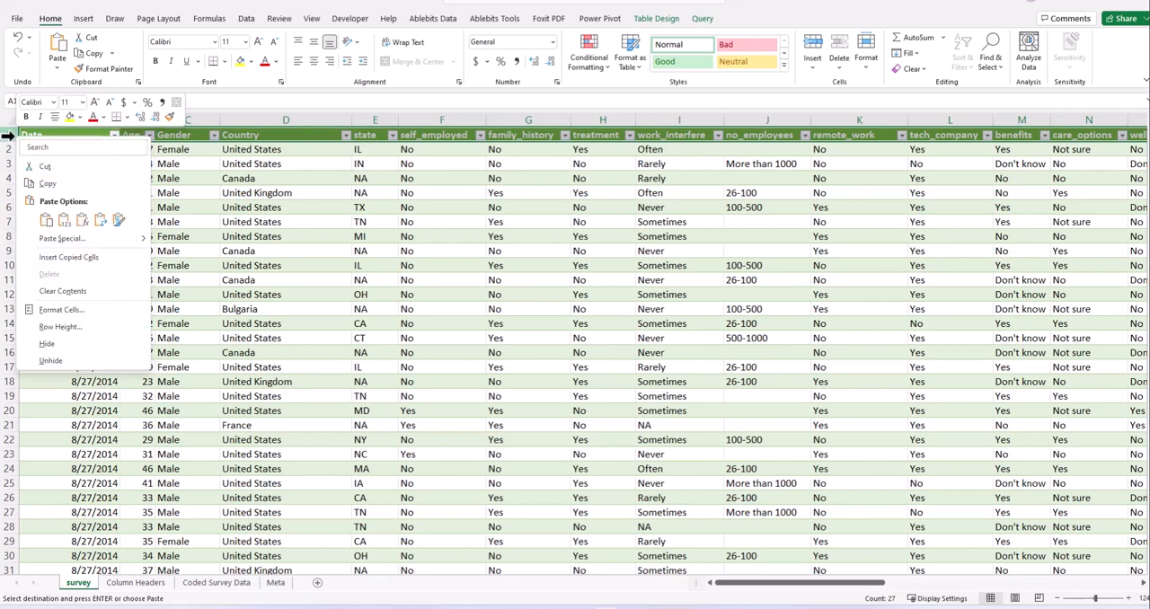
pyautogui.click(90, 226)
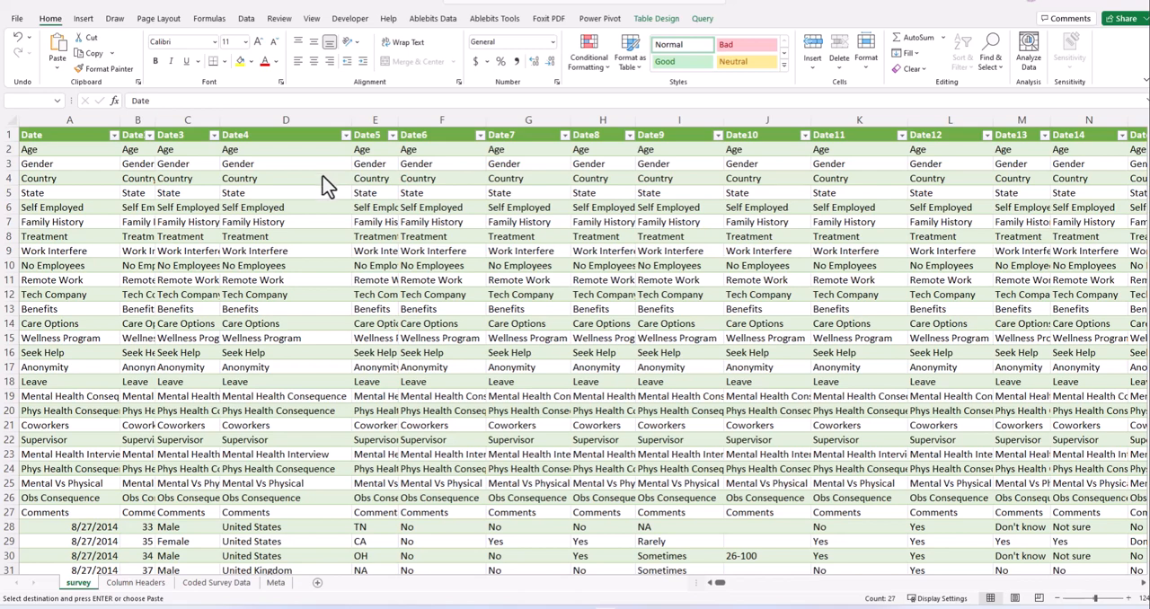
pyautogui.hotkey('ctrl', 'a')
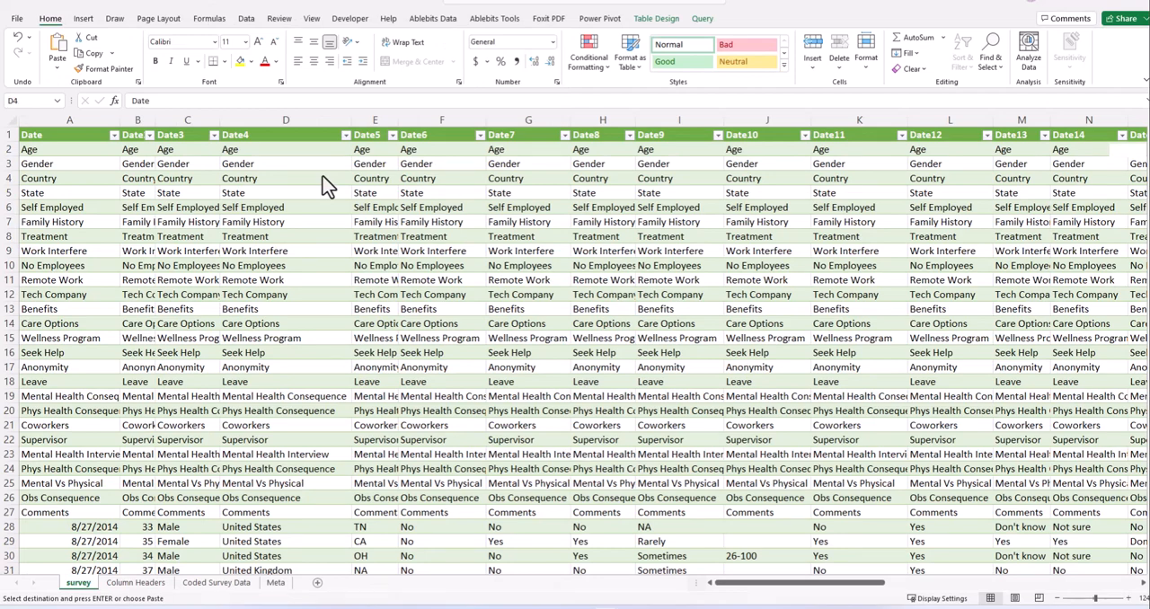
pyautogui.click(329, 227)
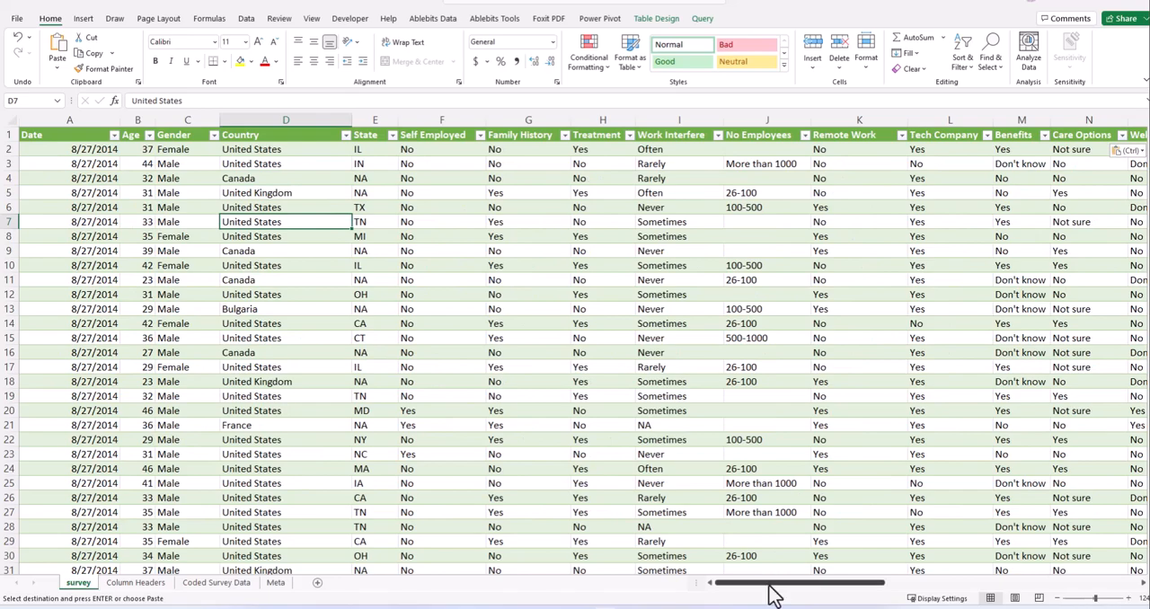
# - Narrow the Comments column at the far end of the survey table
pyautogui.moveTo(770, 586); pyautogui.dragTo(324, 566)
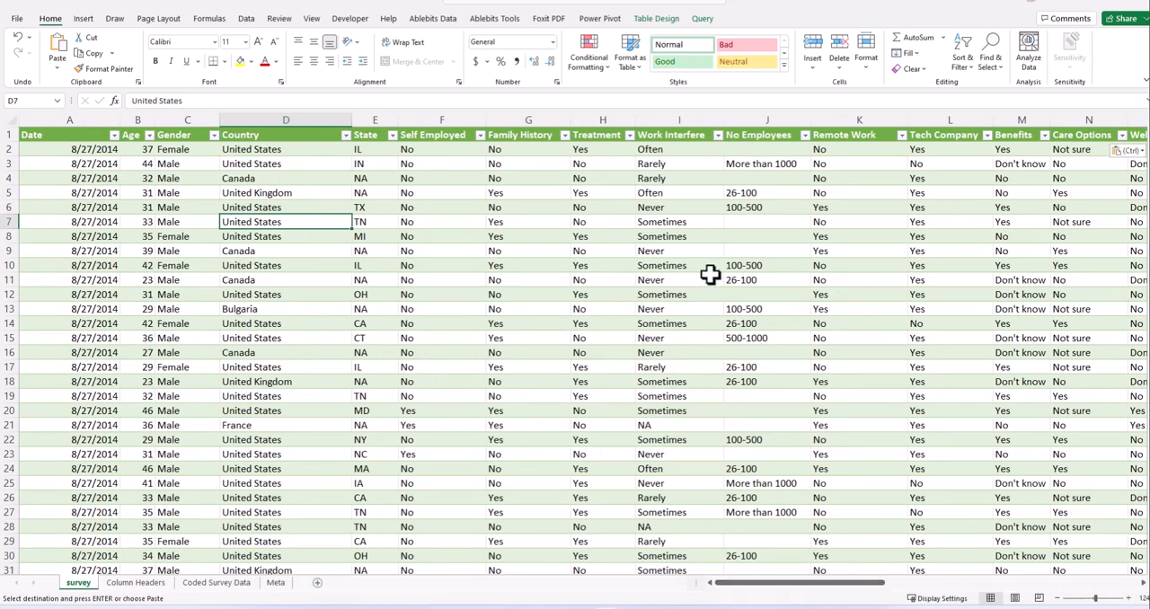
pyautogui.moveTo(773, 584); pyautogui.dragTo(1066, 596)
pyautogui.moveTo(1098, 118); pyautogui.dragTo(765, 121)
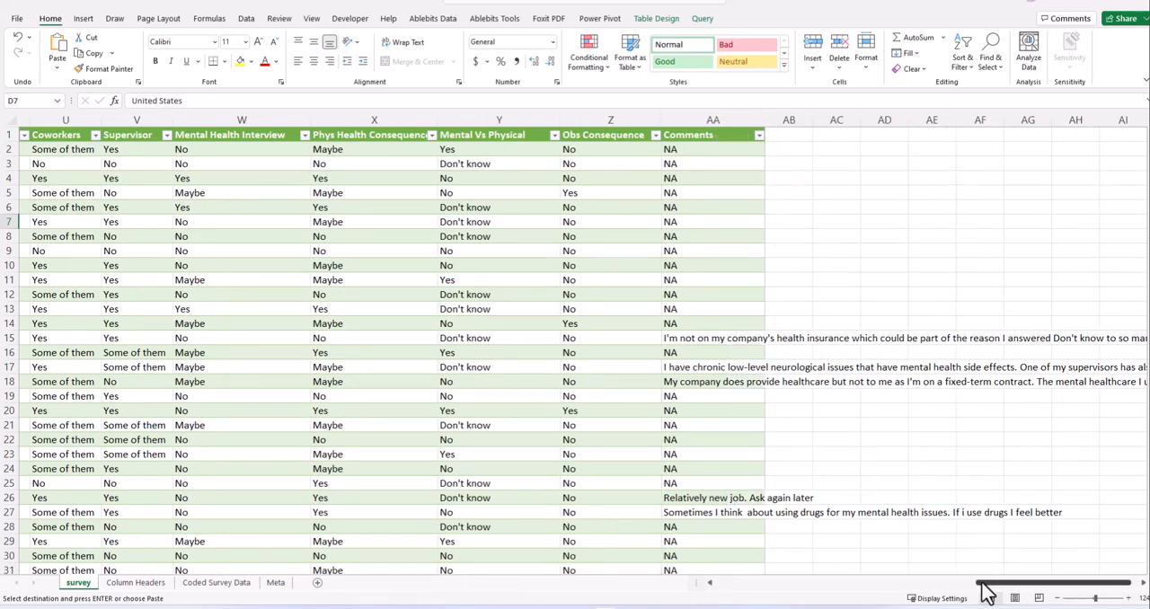
pyautogui.moveTo(992, 584); pyautogui.dragTo(713, 586)
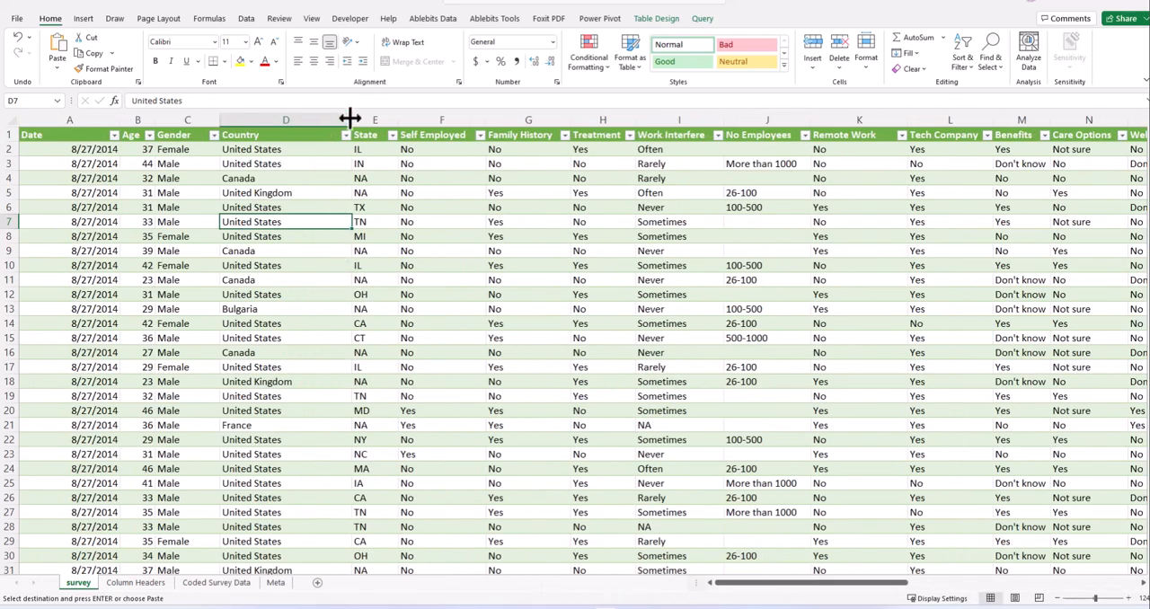
# - Narrow the Country column of the survey table to fit its entries and widen the State column
pyautogui.moveTo(351, 120); pyautogui.dragTo(290, 122)
pyautogui.click(303, 118)
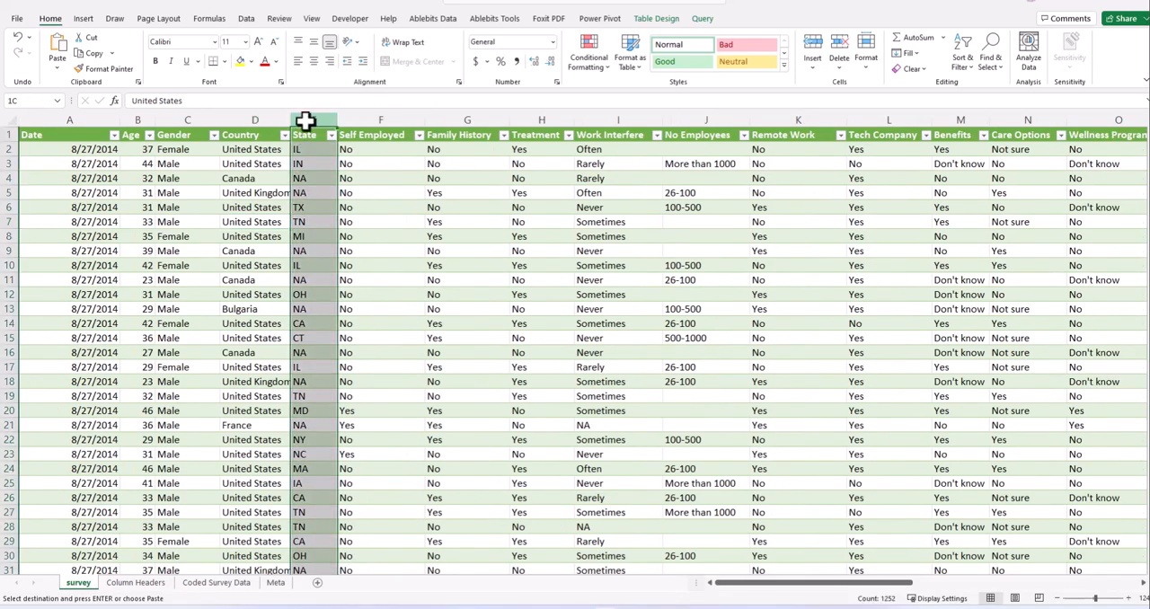
pyautogui.click(367, 245)
pyautogui.press('Escape')
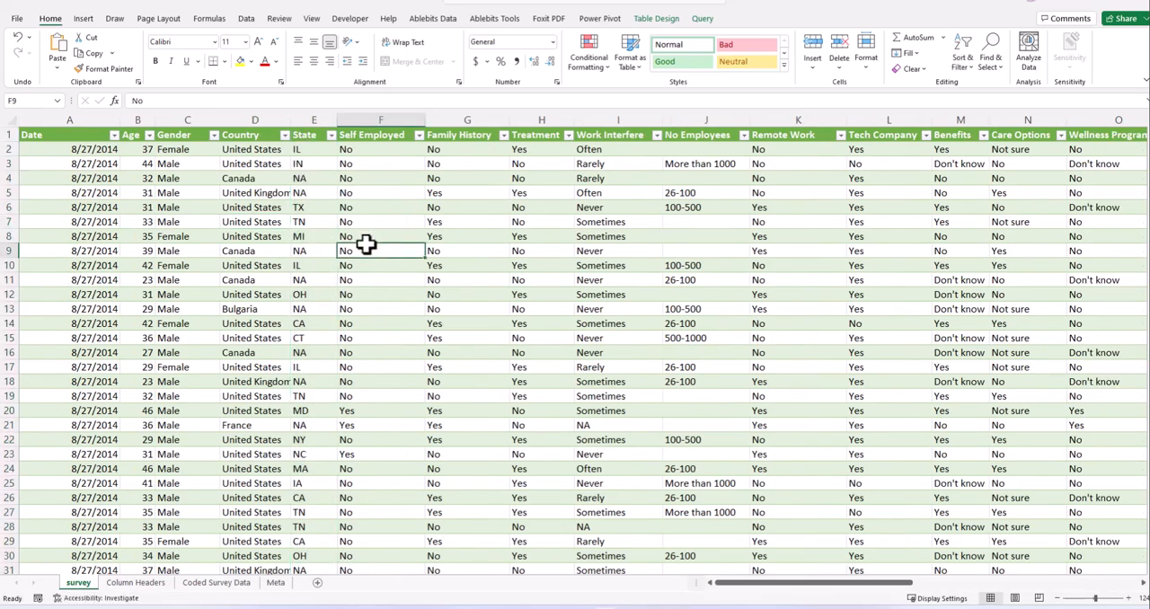
pyautogui.click(471, 255)
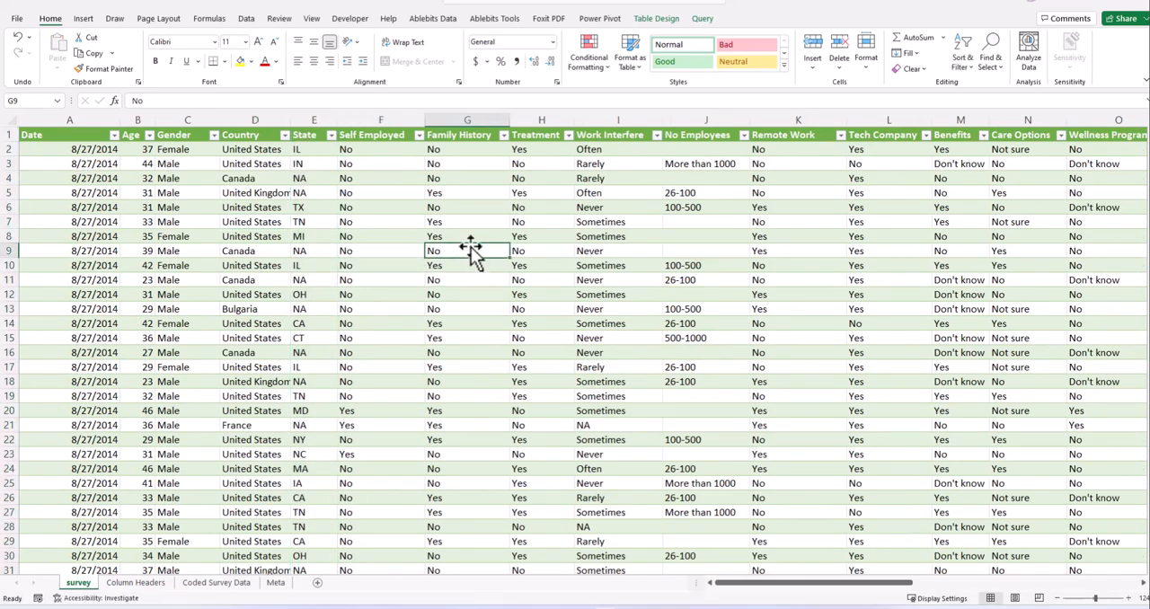
pyautogui.moveTo(339, 123); pyautogui.dragTo(297, 117)
pyautogui.click(352, 204)
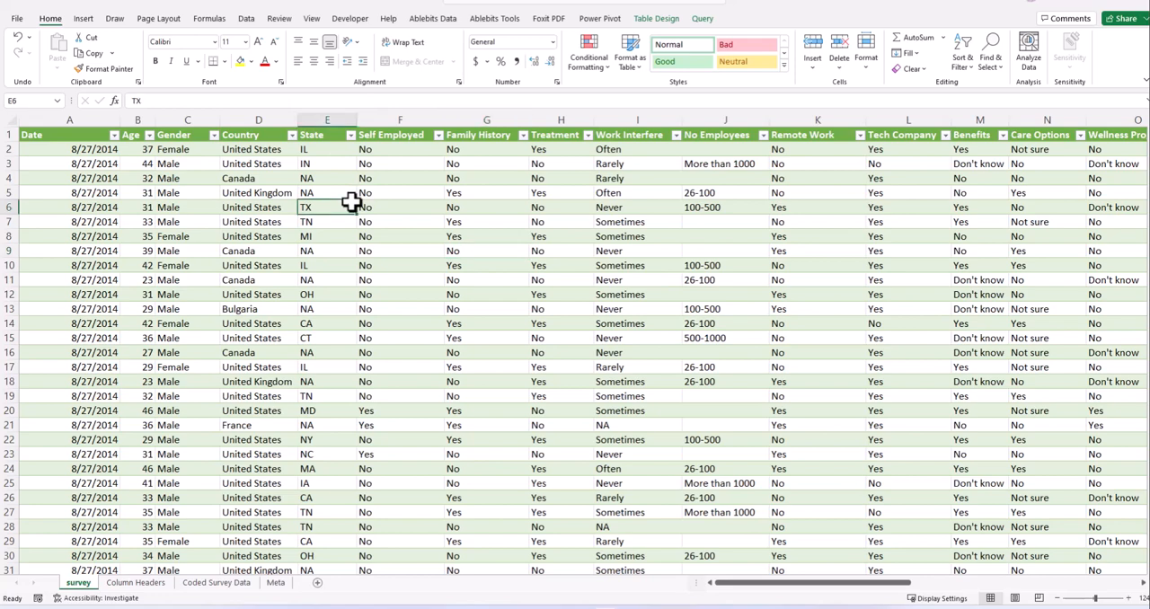
pyautogui.click(395, 318)
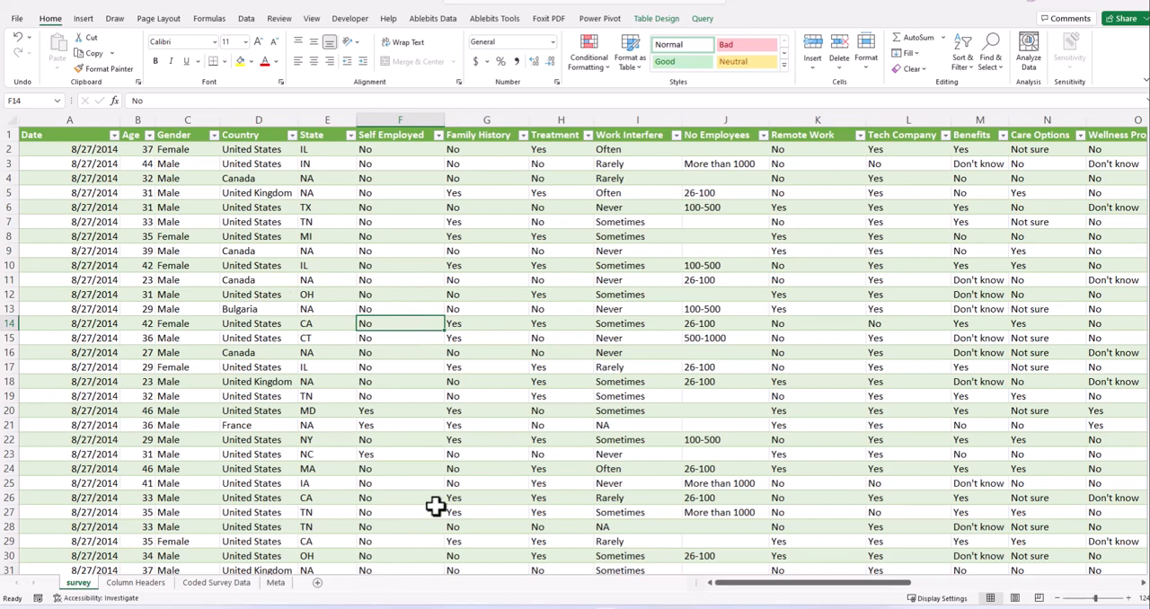
# - Narrow the Date column of the survey table to fit its dates and save the workbook
pyautogui.moveTo(121, 120); pyautogui.dragTo(80, 127)
pyautogui.click(108, 165)
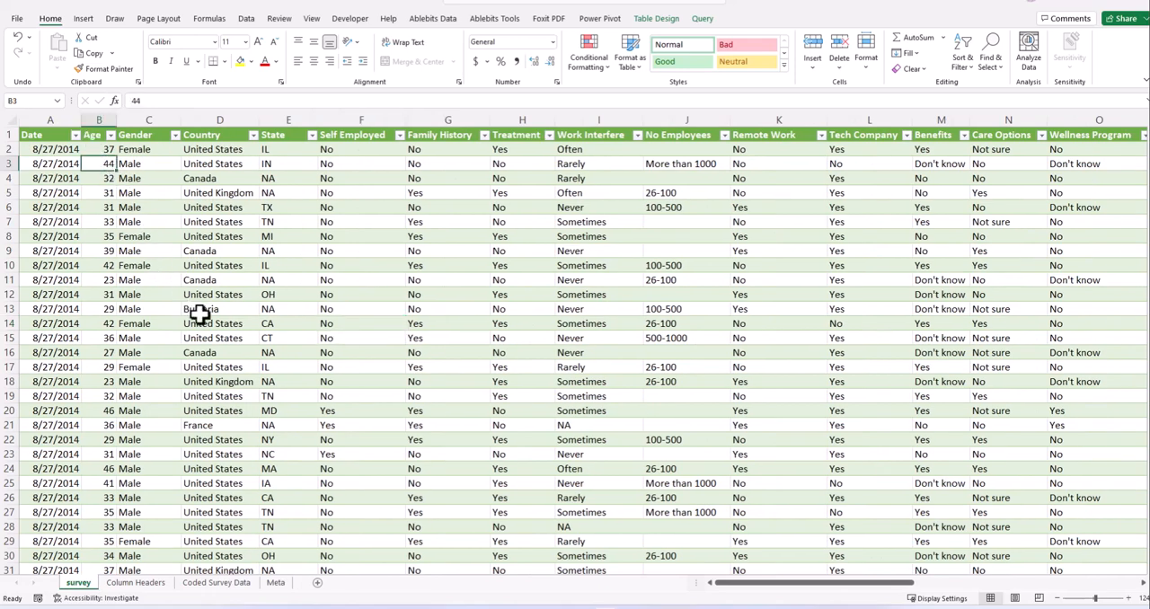
pyautogui.click(284, 363)
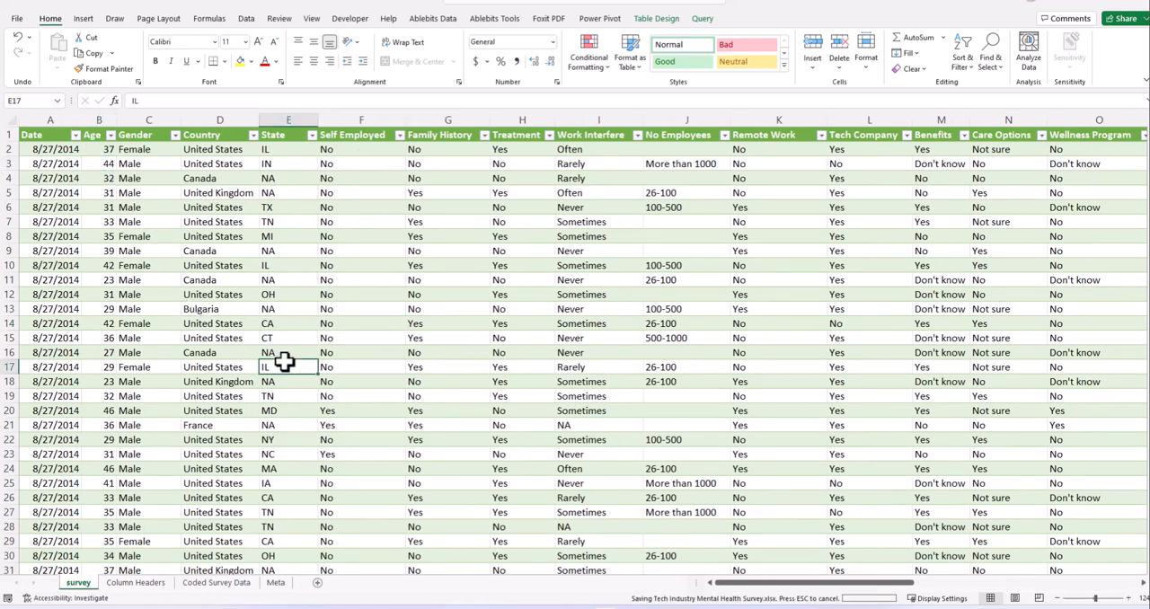
pyautogui.click(384, 438)
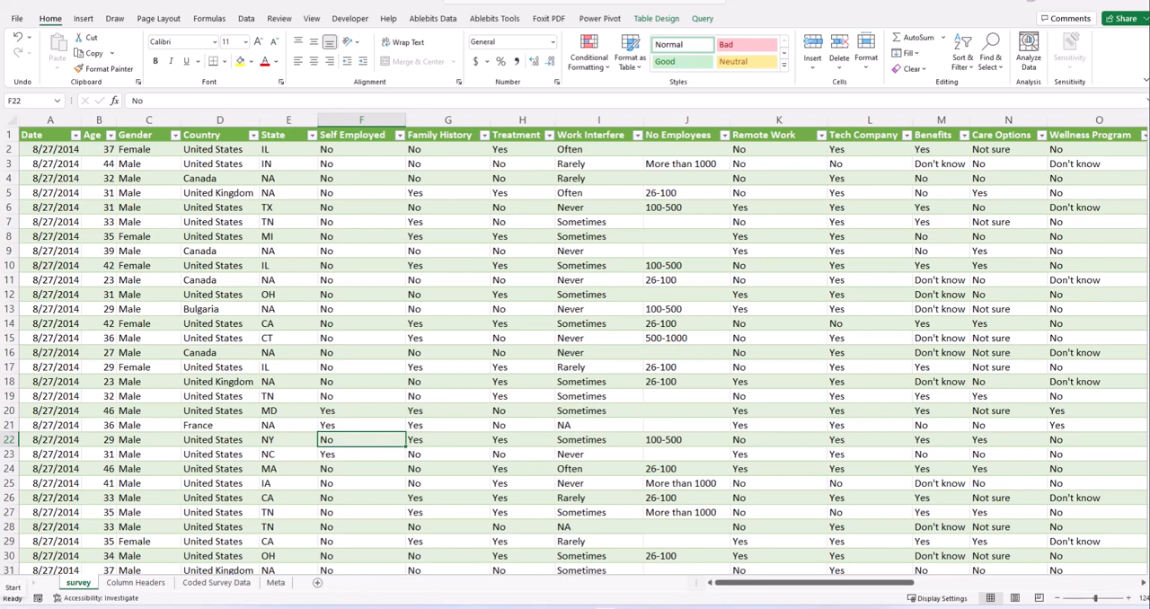
# - Switch to GitHub Desktop and open the list of changed files in the test_repo repository
pyautogui.press('super')
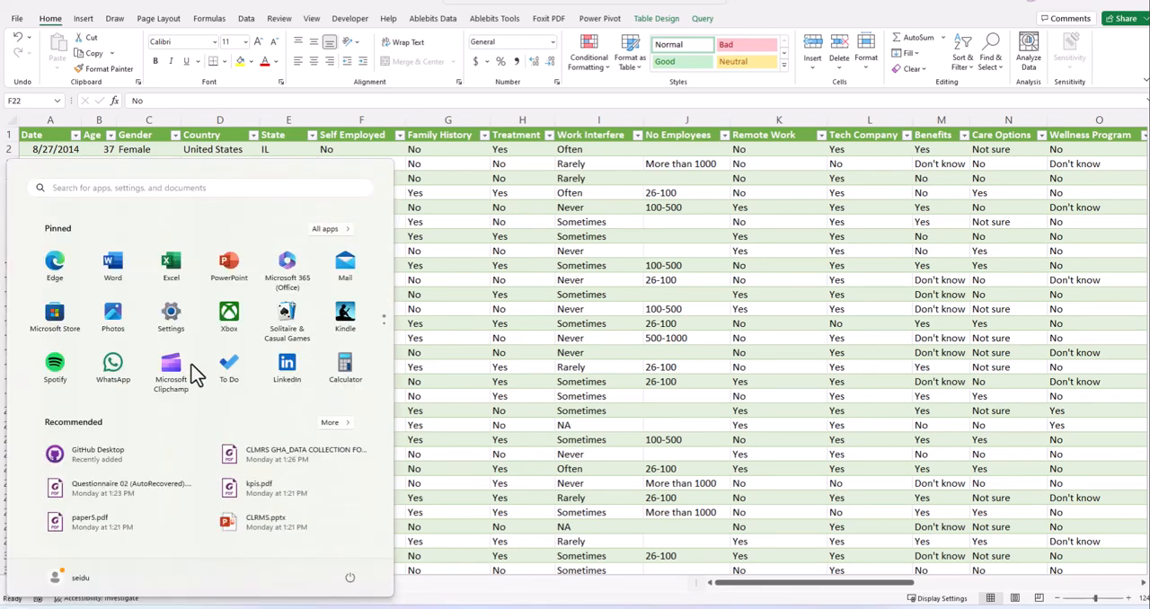
pyautogui.scroll(-1, 309, 385)
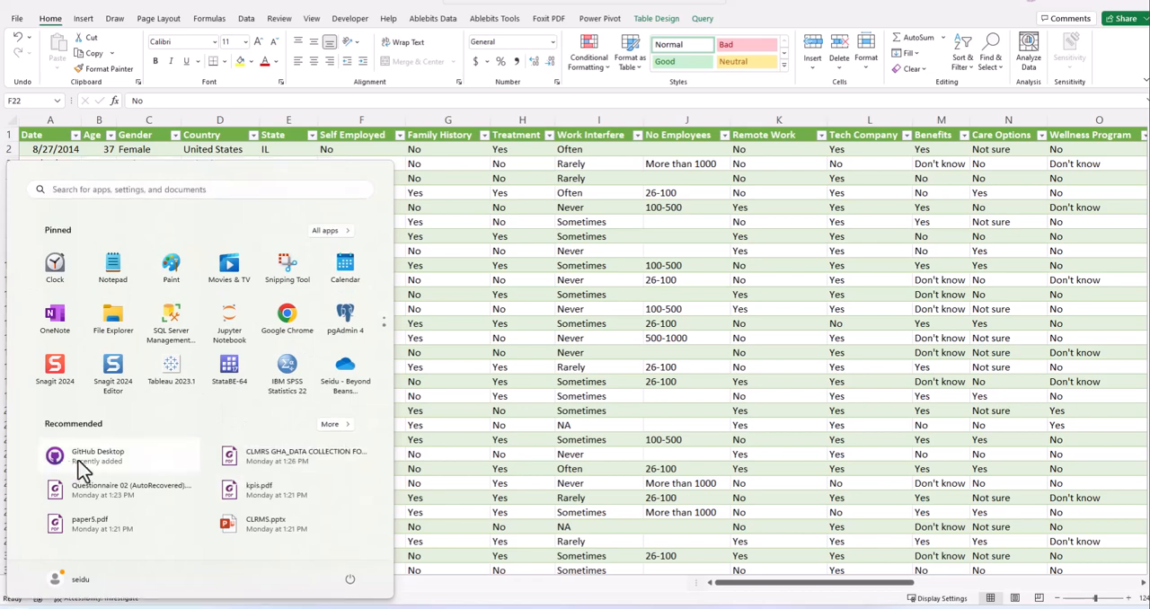
pyautogui.press('Escape')
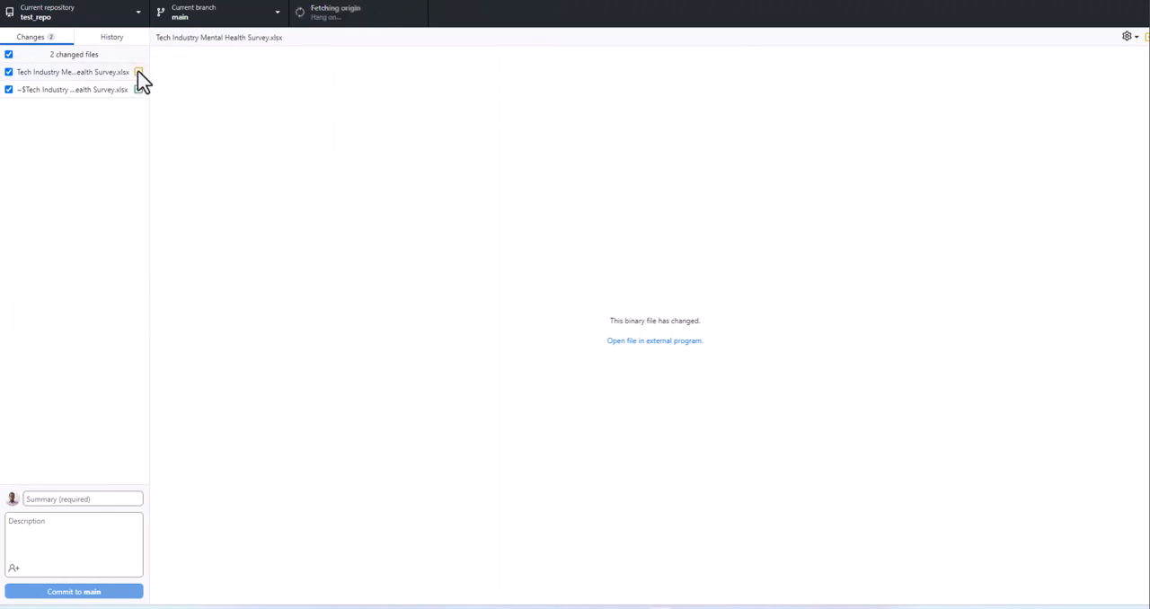
# - Widen the changed-files list to show full file names, and close the Tech Industry Mental Health Survey workbook in Excel
pyautogui.moveTo(149, 46); pyautogui.dragTo(301, 54)
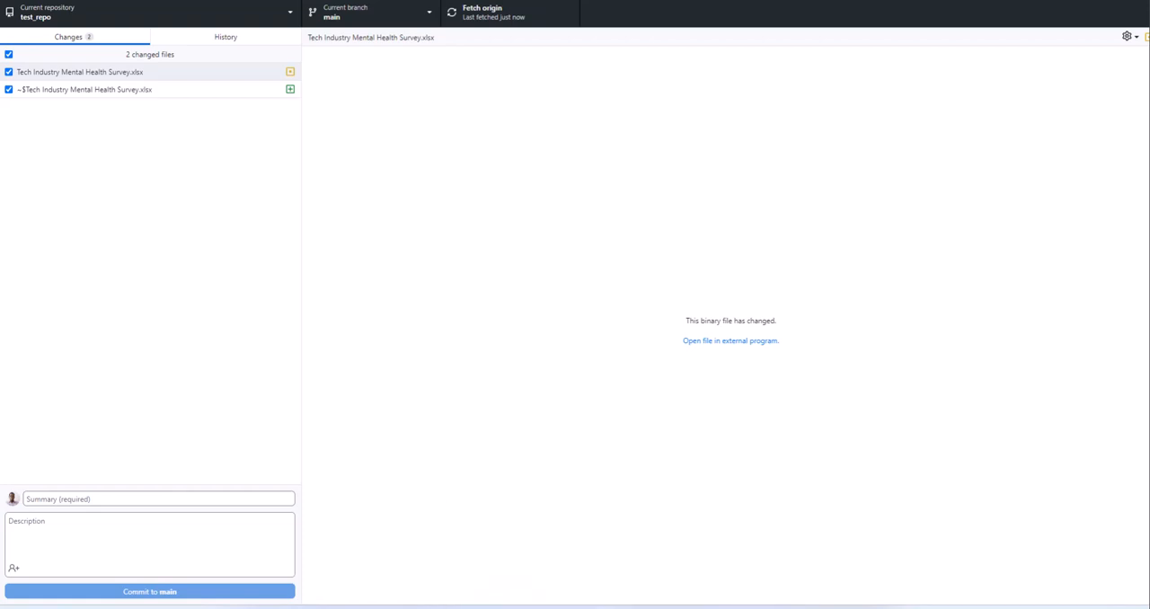
pyautogui.moveTo(603, 608)
pyautogui.click(686, 575)
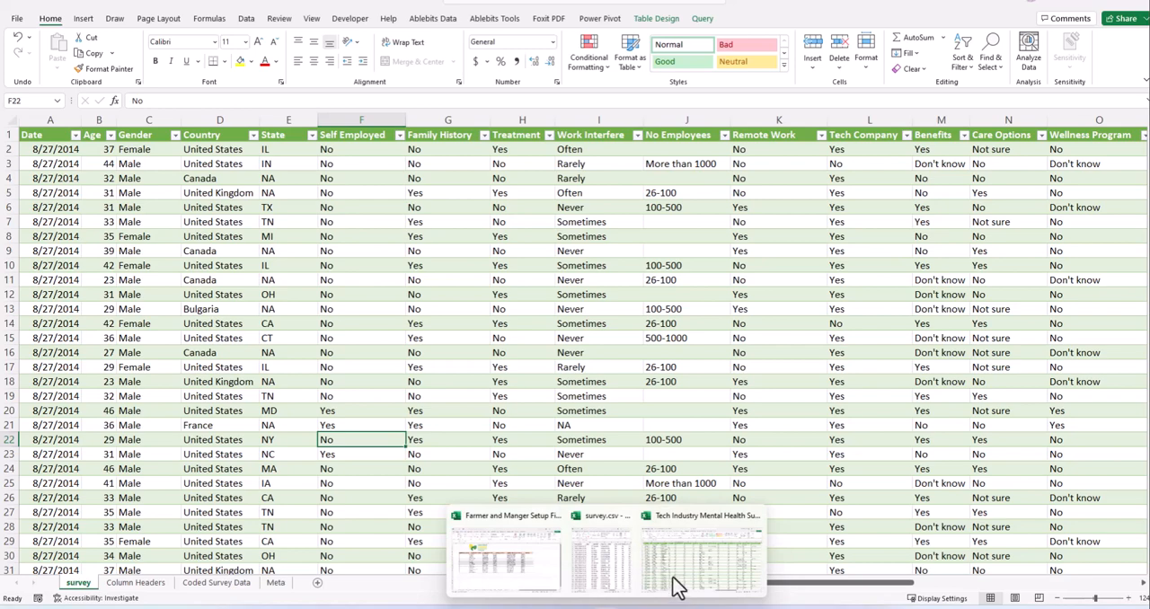
pyautogui.click(393, 326)
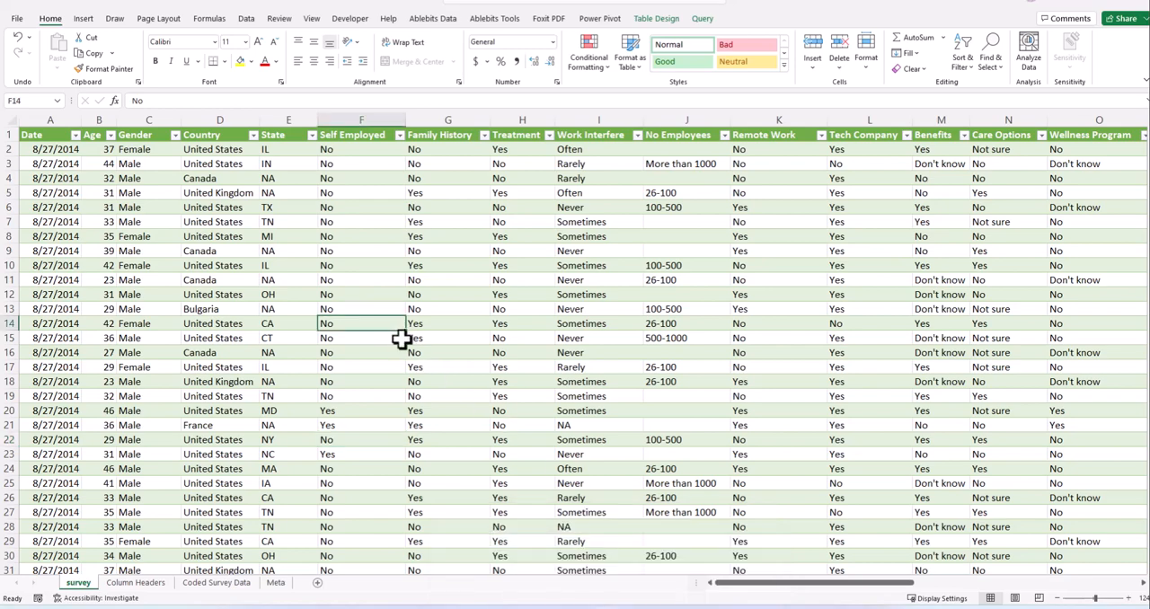
pyautogui.click(401, 338)
pyautogui.click(406, 381)
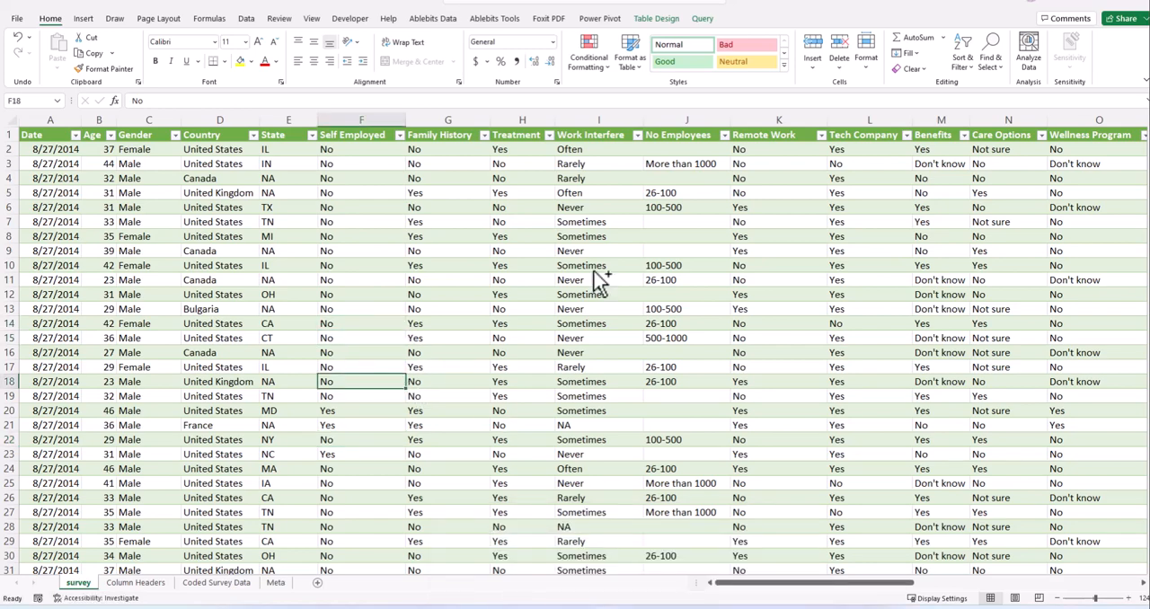
pyautogui.click(739, 266)
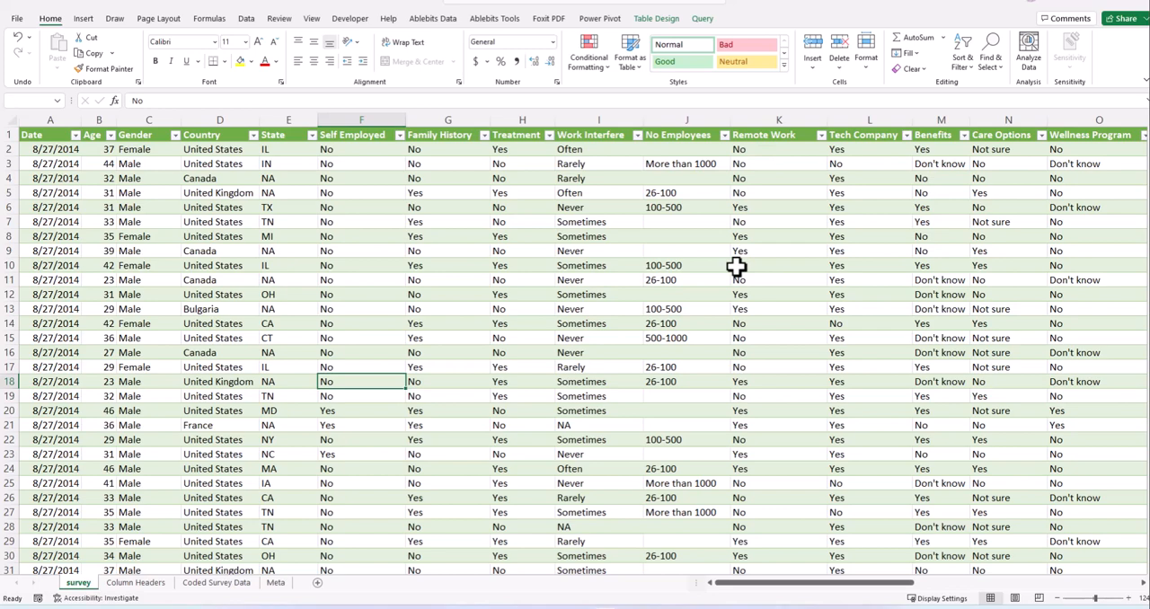
pyautogui.click(1138, 5)
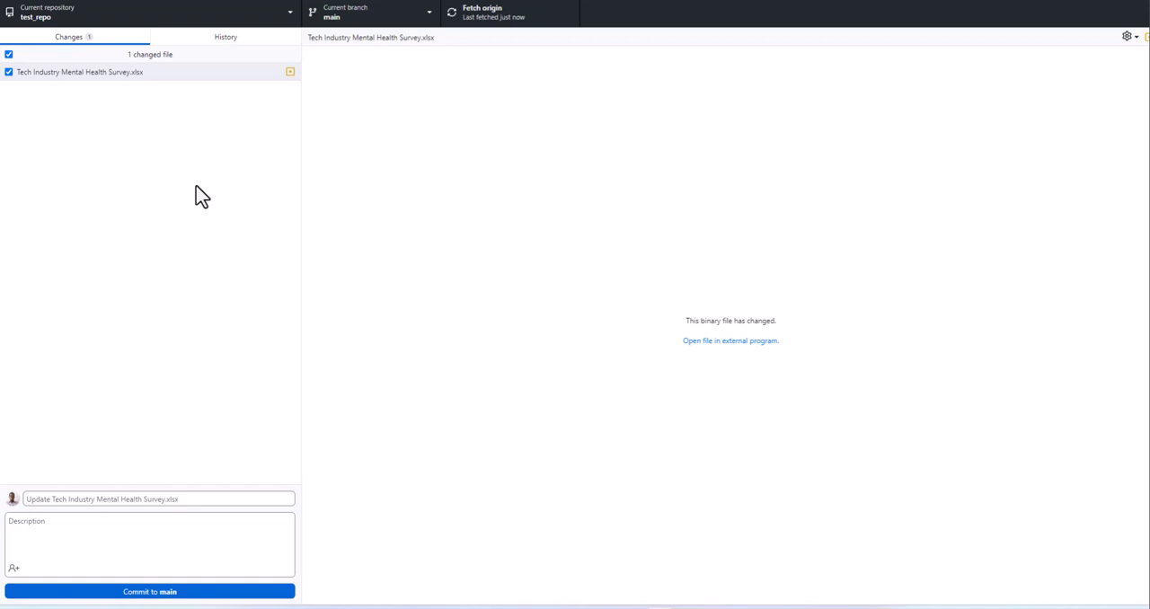
# - Enter the commit summary "Modified column headers with each word starting with a capital letter"
pyautogui.click(124, 500)
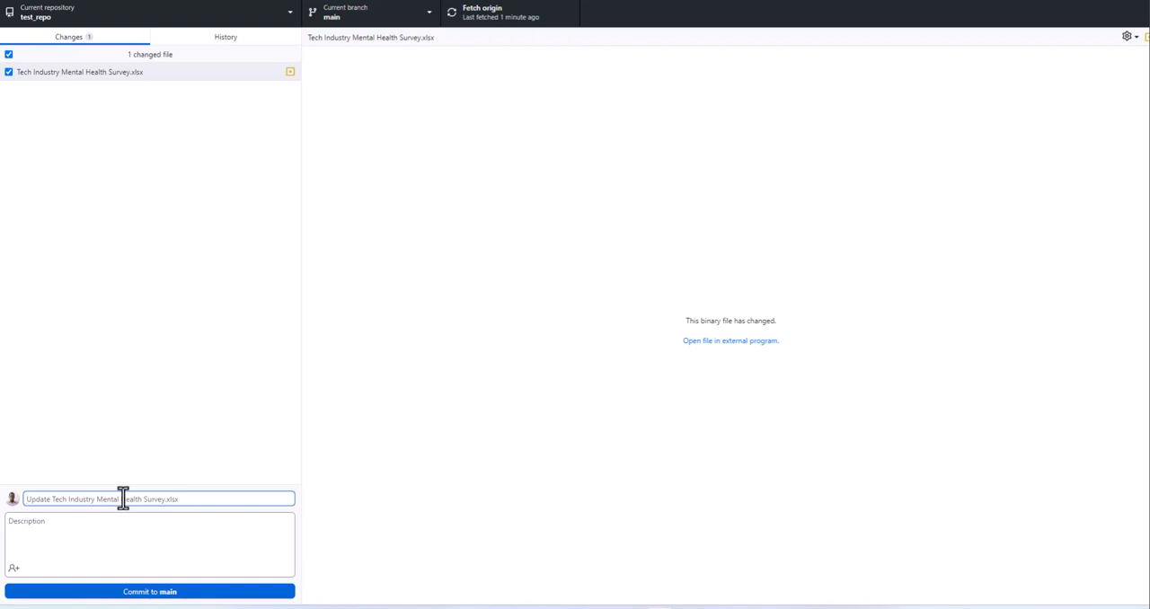
pyautogui.write('Mod')
pyautogui.write('ified C')
pyautogui.write('olum')
pyautogui.write('n Header')
pyautogui.write('s ')
pyautogui.write('an')
pyautogui.write('an')
pyautogui.press('BackSpace')
pyautogui.press('BackSpace')
pyautogui.write('With Each Word Start')
pyautogui.press('BackSpace')
pyautogui.press('BackSpace')
pyautogui.press('BackSpace')
pyautogui.press('BackSpace')
pyautogui.press('BackSpace')
pyautogui.press('BackSpace')
pyautogui.press('BackSpace')
pyautogui.press('BackSpace')
pyautogui.press('BackSpace')
pyautogui.press('BackSpace')
pyautogui.press('BackSpace')
pyautogui.press('BackSpace')
pyautogui.press('BackSpace')
pyautogui.press('BackSpace')
pyautogui.press('BackSpace')
pyautogui.press('BackSpace')
pyautogui.press('BackSpace')
pyautogui.press('BackSpace')
pyautogui.press('BackSpace')
pyautogui.press('BackSpace')
pyautogui.press('BackSpace')
pyautogui.press('BackSpace')
pyautogui.press('BackSpace')
pyautogui.press('BackSpace')
pyautogui.press('BackSpace')
pyautogui.press('BackSpace')
pyautogui.press('BackSpace')
pyautogui.press('BackSpace')
pyautogui.press('BackSpace')
pyautogui.press('BackSpace')
pyautogui.press('BackSpace')
pyautogui.write('Modifed')
pyautogui.press('BackSpace')
pyautogui.press('BackSpace')
pyautogui.press('BackSpace')
pyautogui.press('BackSpace')
pyautogui.write('fied column headers with each word starting with a capital')
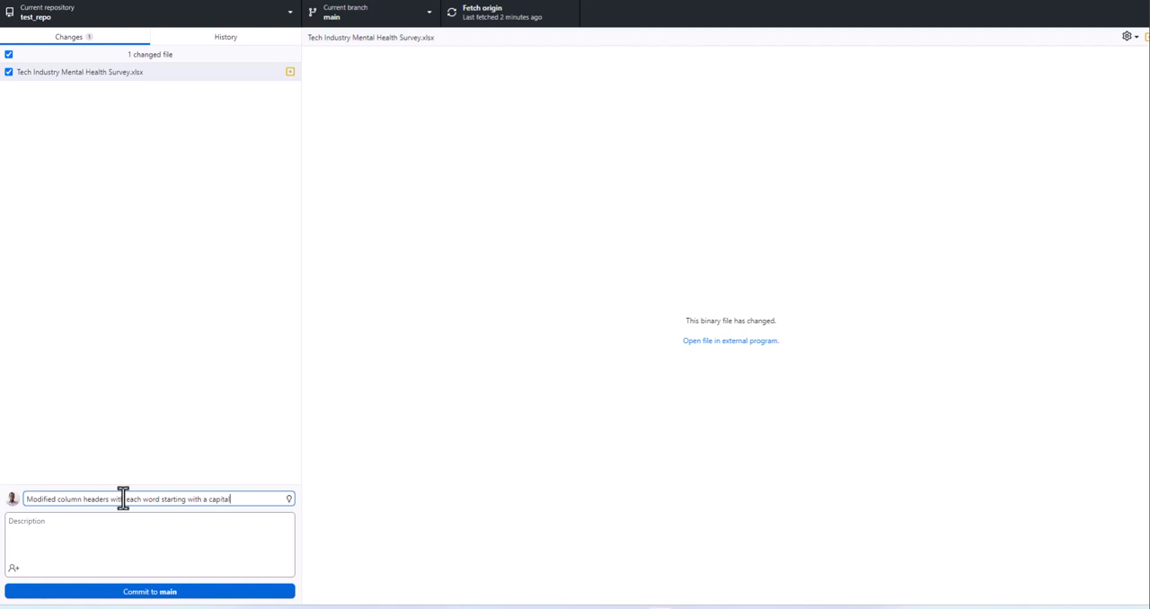
pyautogui.write(' letter')
# - Commit the changed workbook to the main branch and push the commit to origin
pyautogui.moveTo(265, 503); pyautogui.dragTo(8, 504)
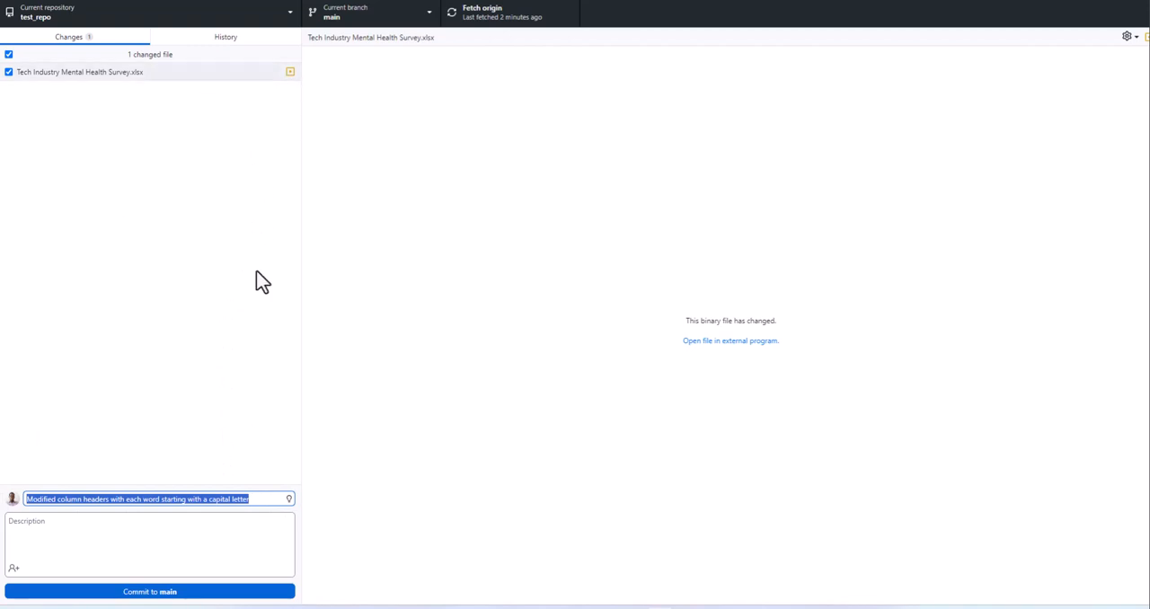
pyautogui.click(236, 371)
pyautogui.click(179, 594)
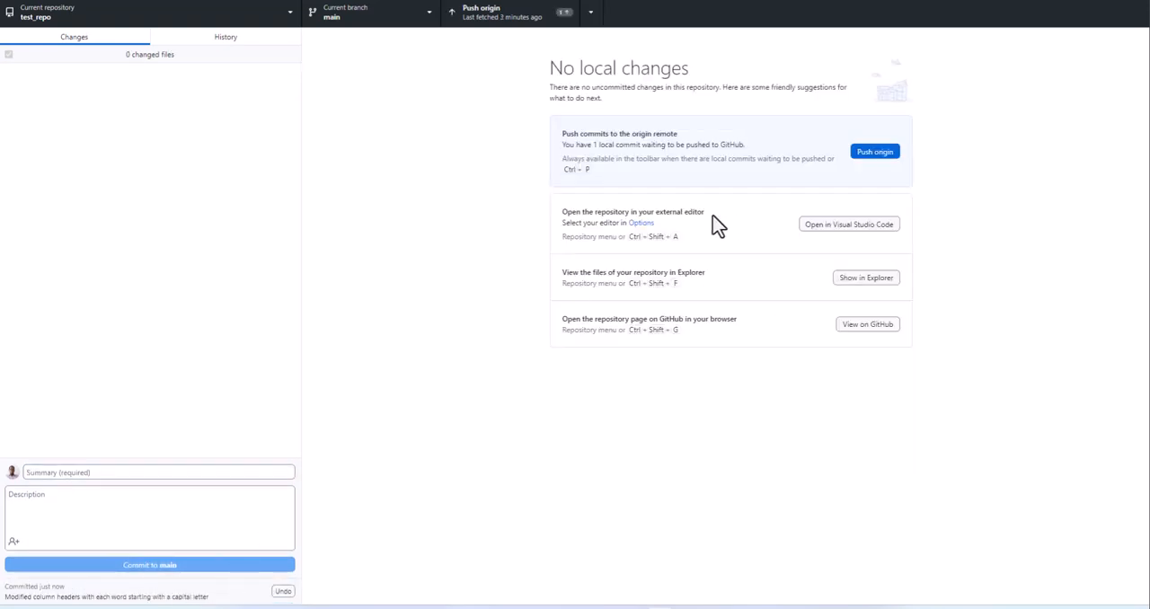
pyautogui.click(876, 157)
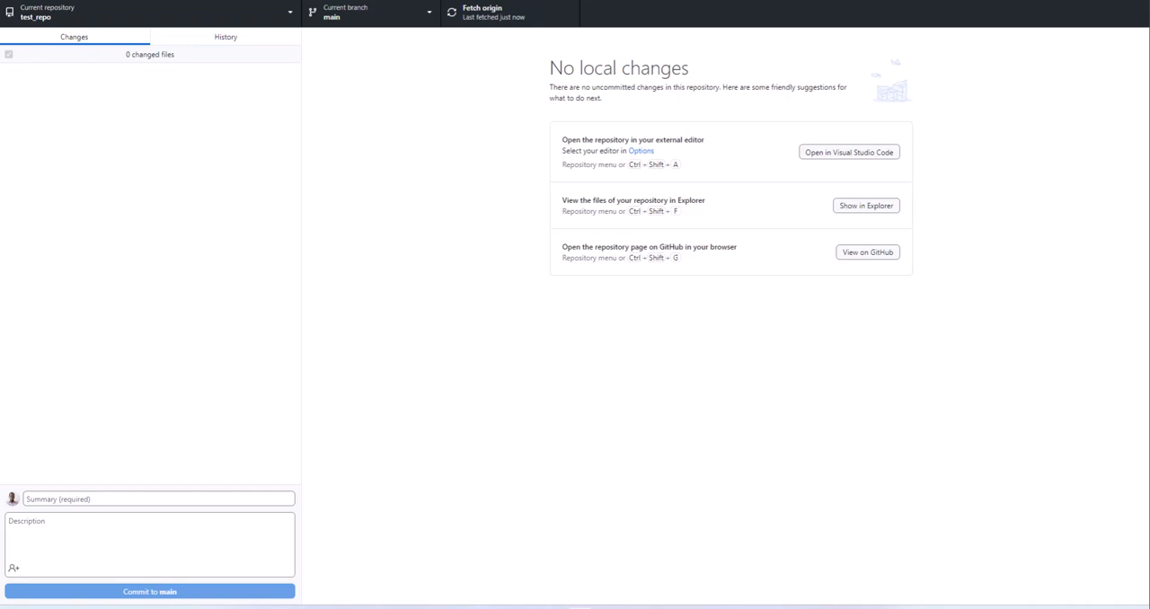
# - Switch to Chrome with a blank new tab and maximize its window
pyautogui.moveTo(0, 386); pyautogui.dragTo(1145, 2)
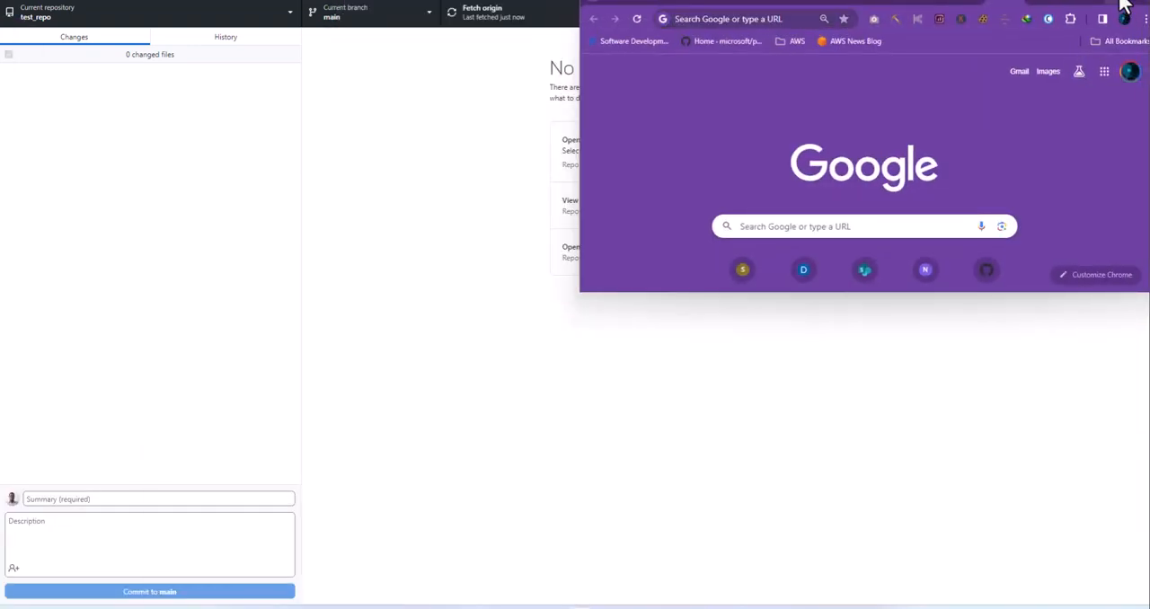
pyautogui.click(1070, 14)
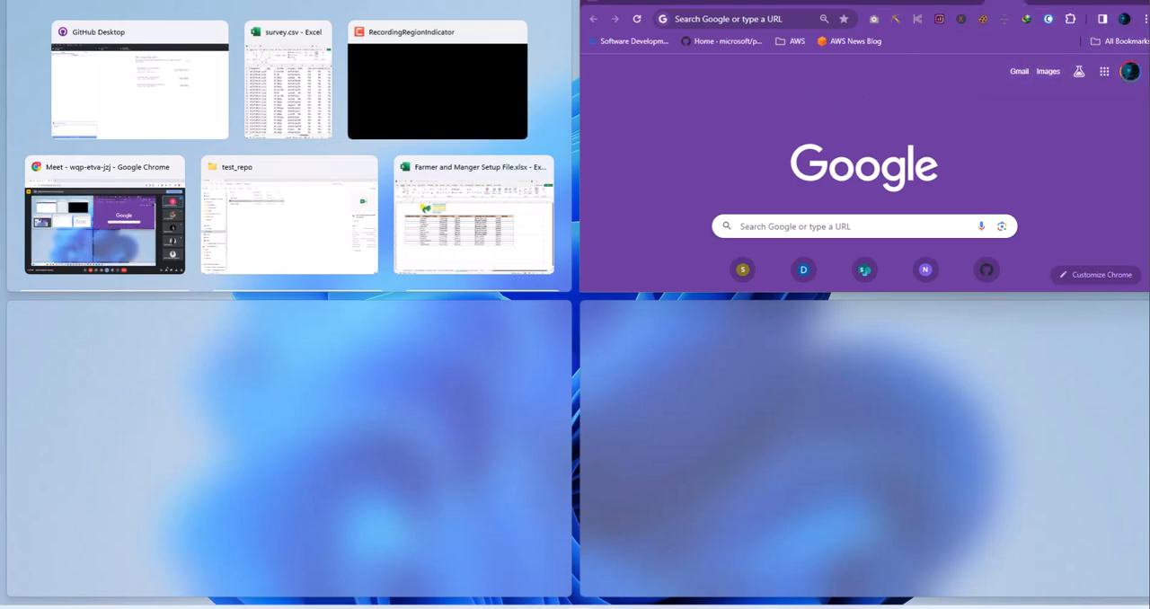
pyautogui.click(1112, 3)
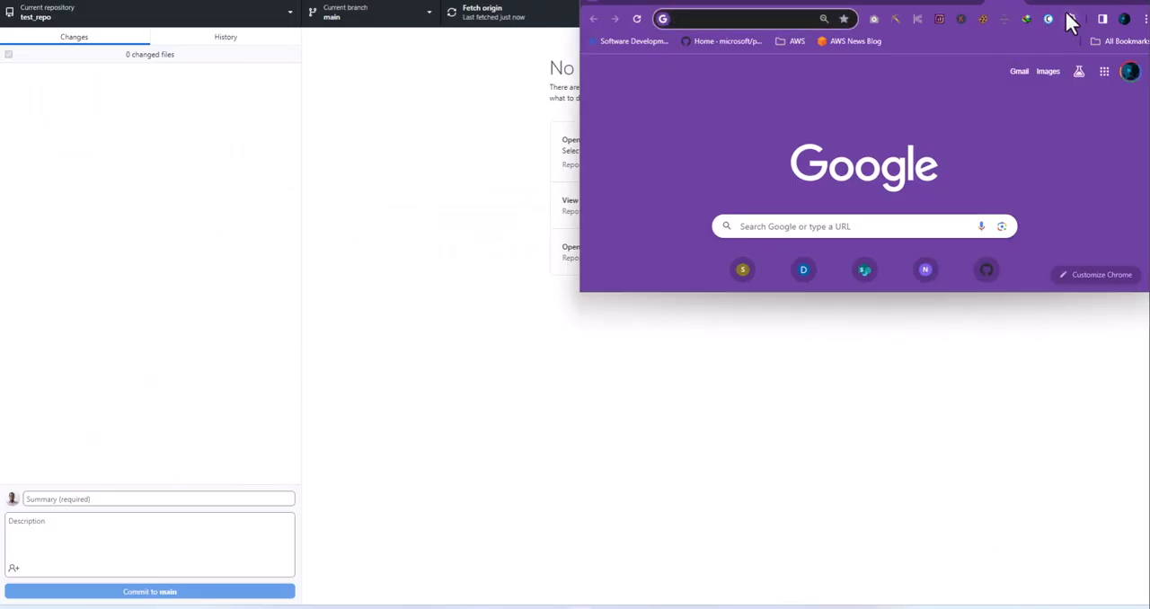
pyautogui.moveTo(1070, 8); pyautogui.dragTo(659, 115)
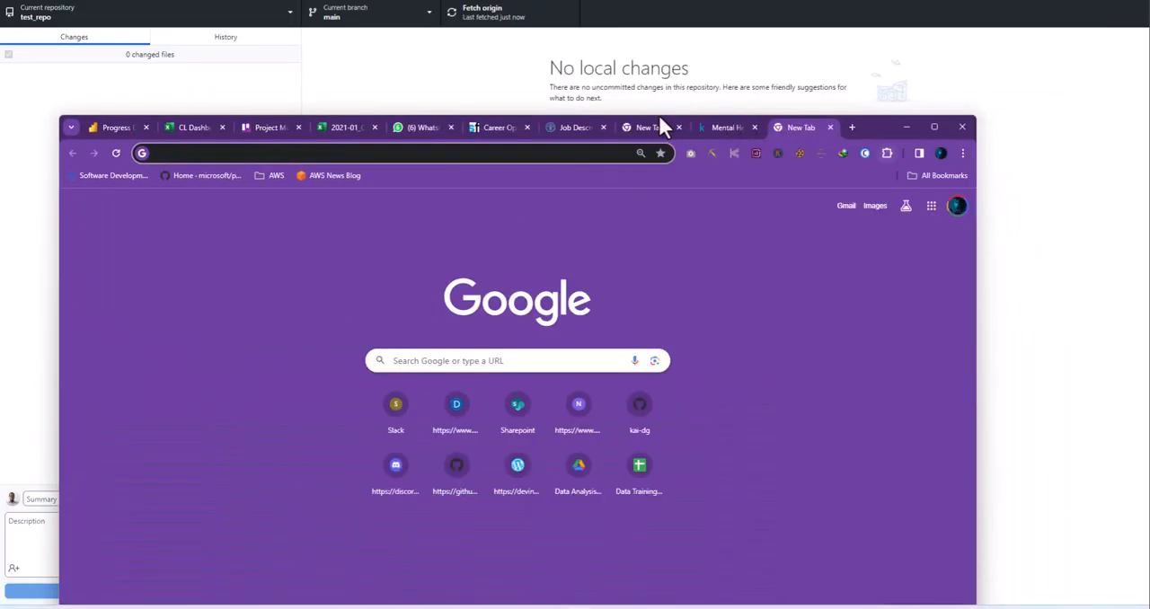
pyautogui.click(932, 125)
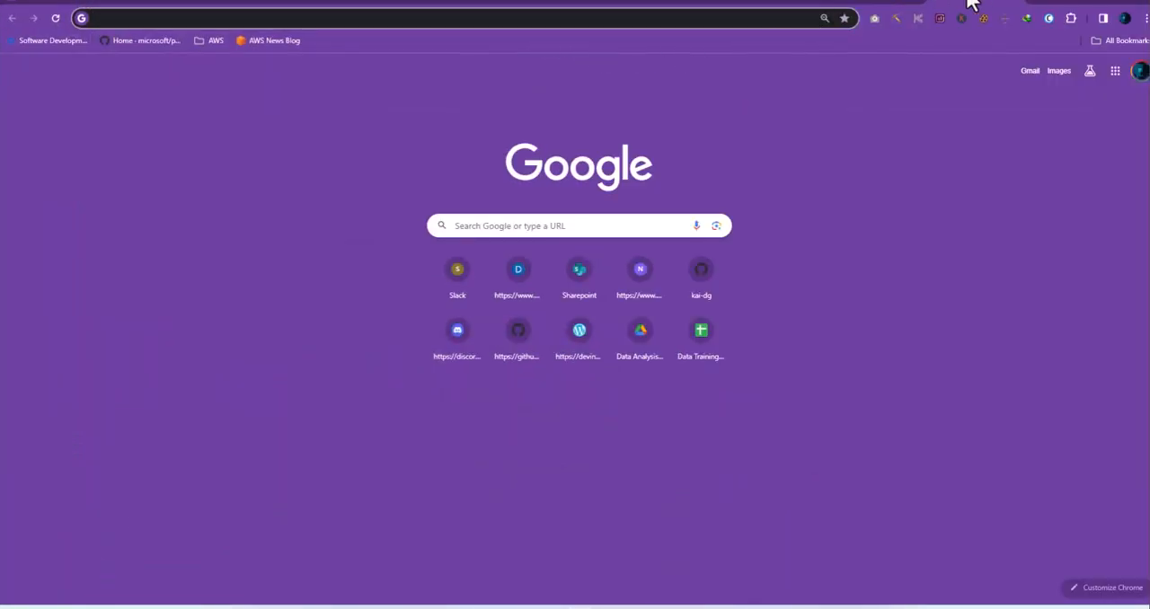
# - Go to GitHub and open the test_repo repository from the account's list of repositories
pyautogui.click(243, 17)
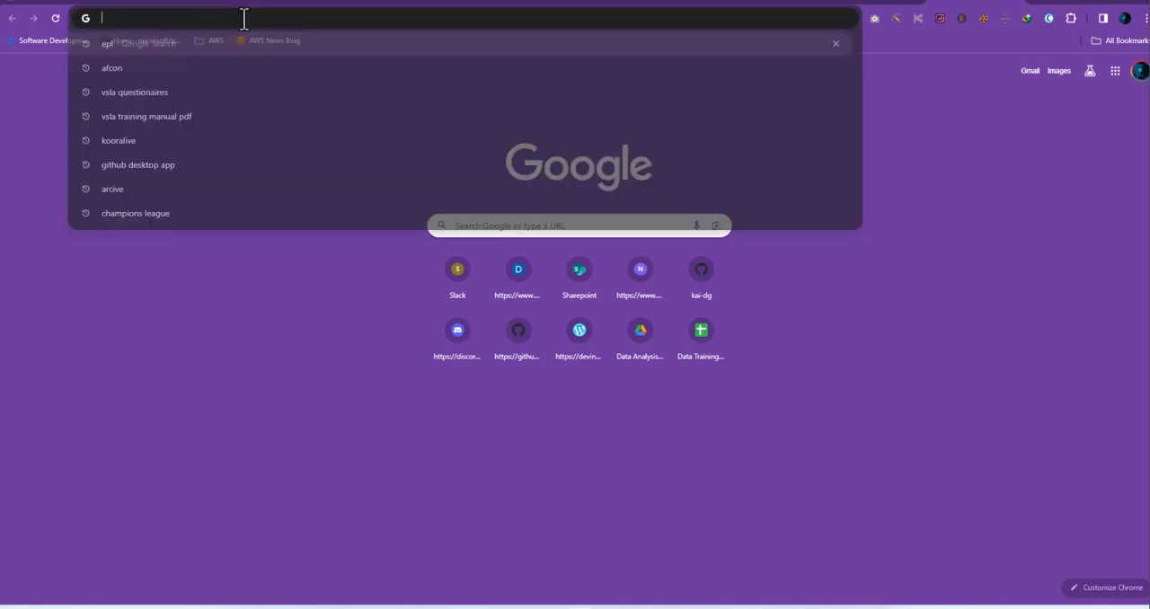
pyautogui.write('gith')
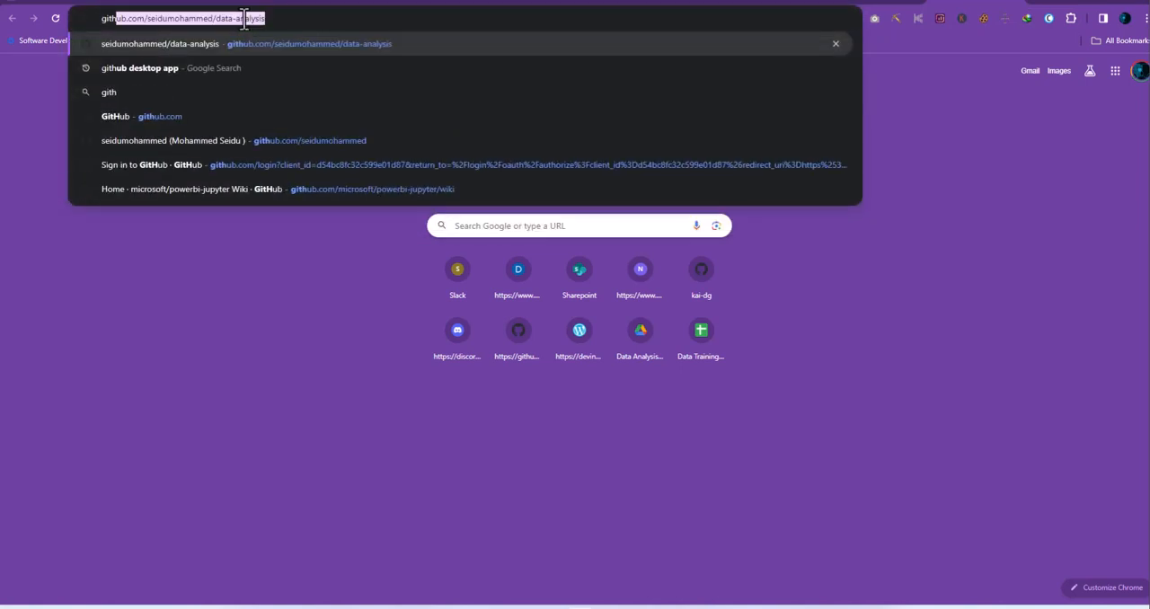
pyautogui.press('Return')
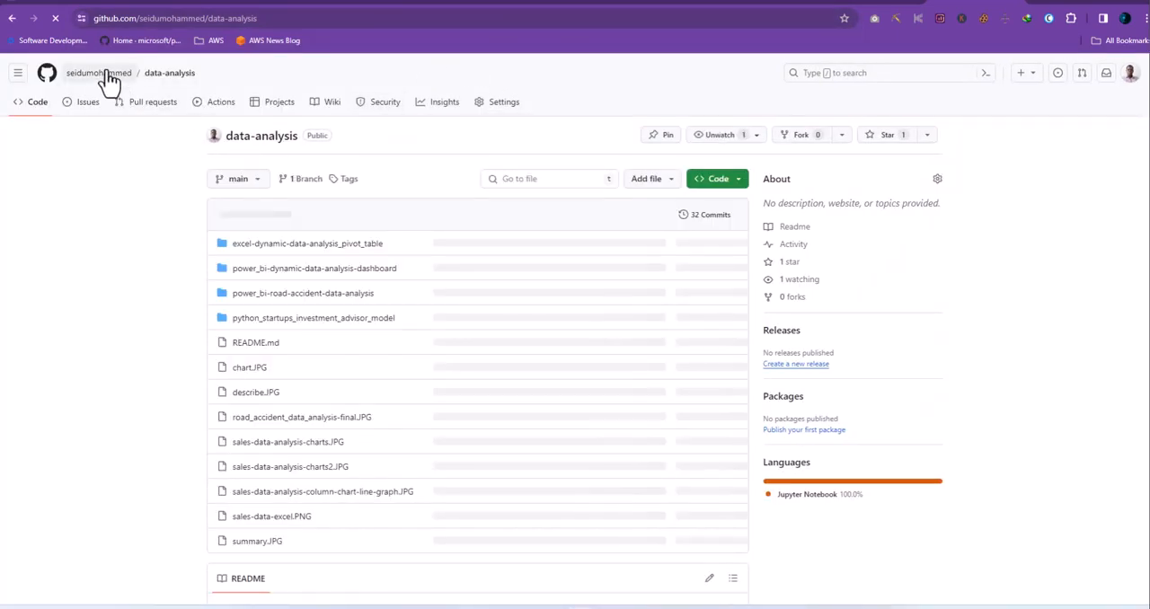
pyautogui.moveTo(109, 80)
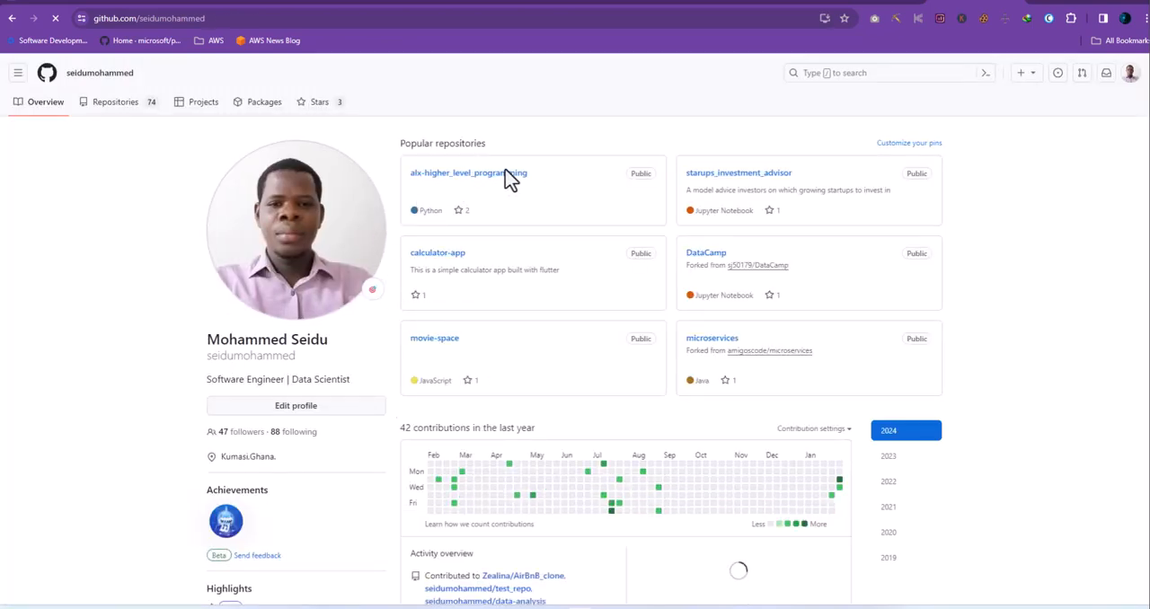
pyautogui.click(135, 103)
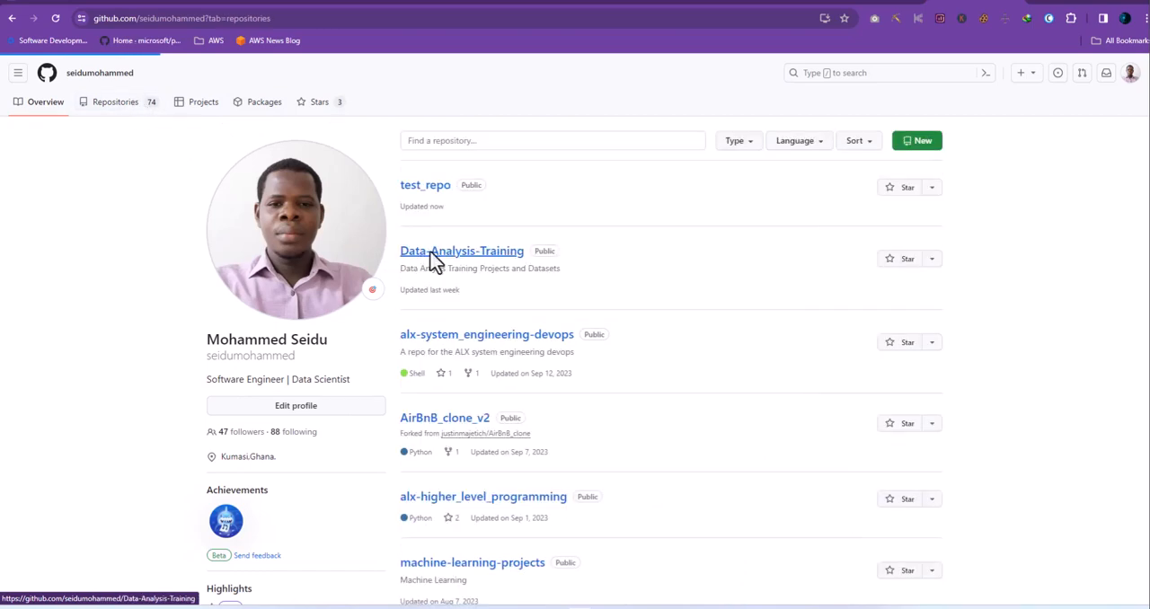
pyautogui.click(431, 198)
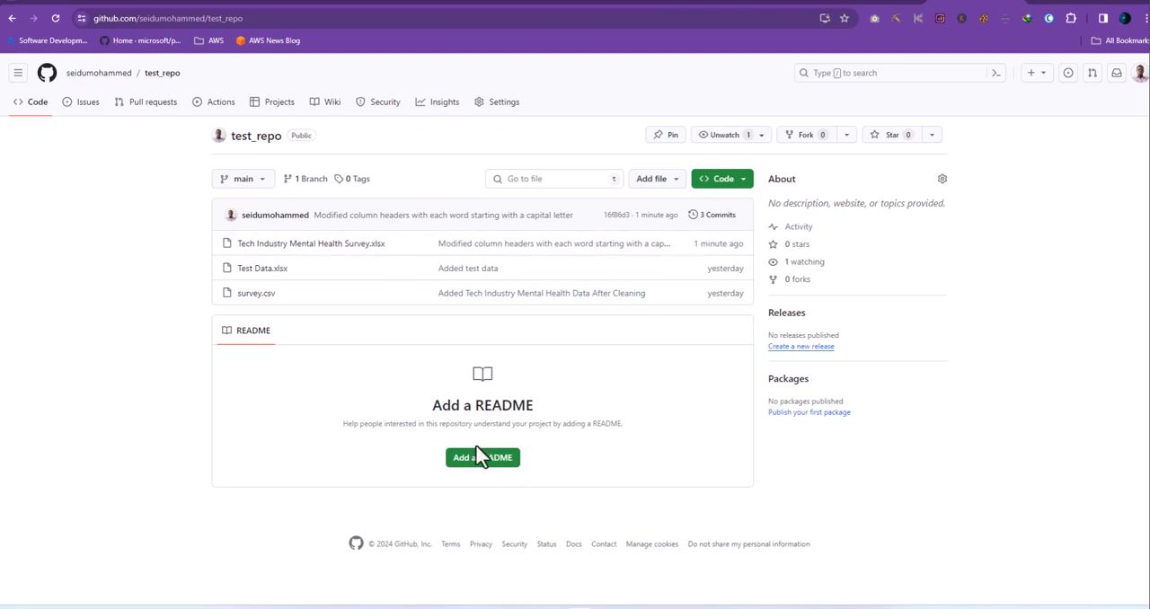
# - Open the page of Tech Industry Mental Health Survey.xlsx in the repository and download the raw file
pyautogui.click(342, 251)
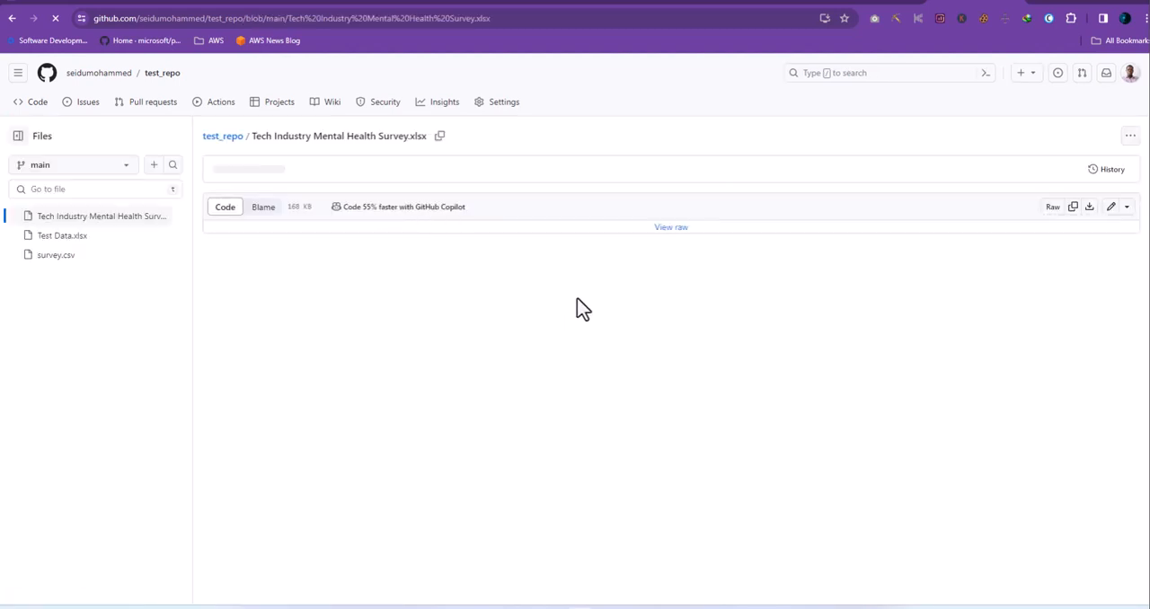
pyautogui.click(671, 228)
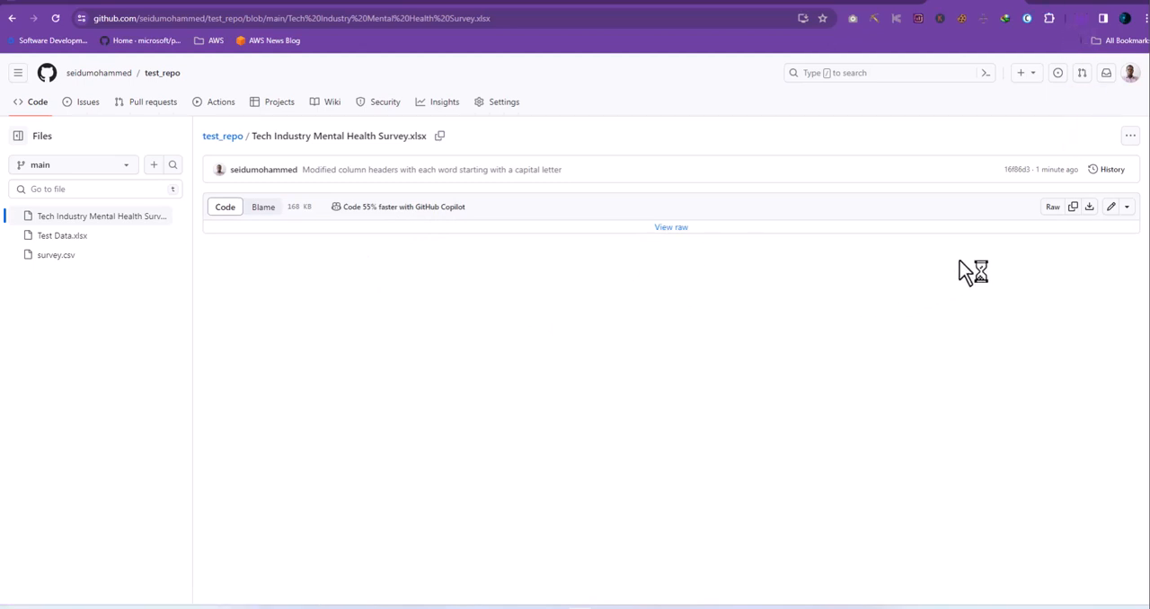
pyautogui.click(1051, 209)
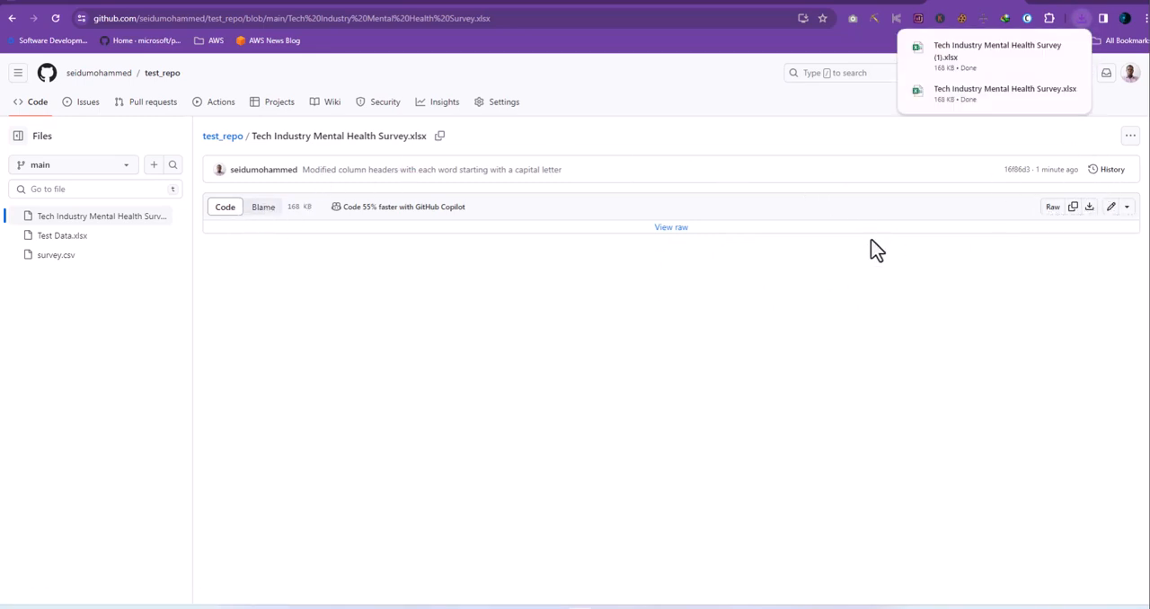
# - Open the commit history of the survey workbook and compare the messages of its earlier and latest commits
pyautogui.click(1110, 174)
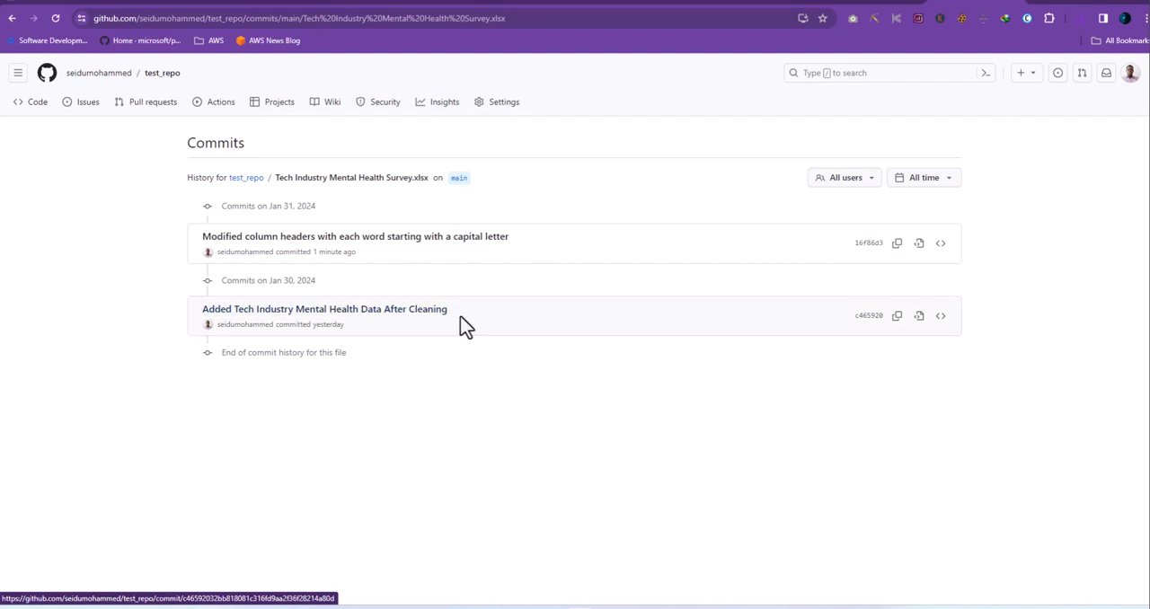
pyautogui.moveTo(473, 315); pyautogui.dragTo(200, 309)
pyautogui.click(510, 322)
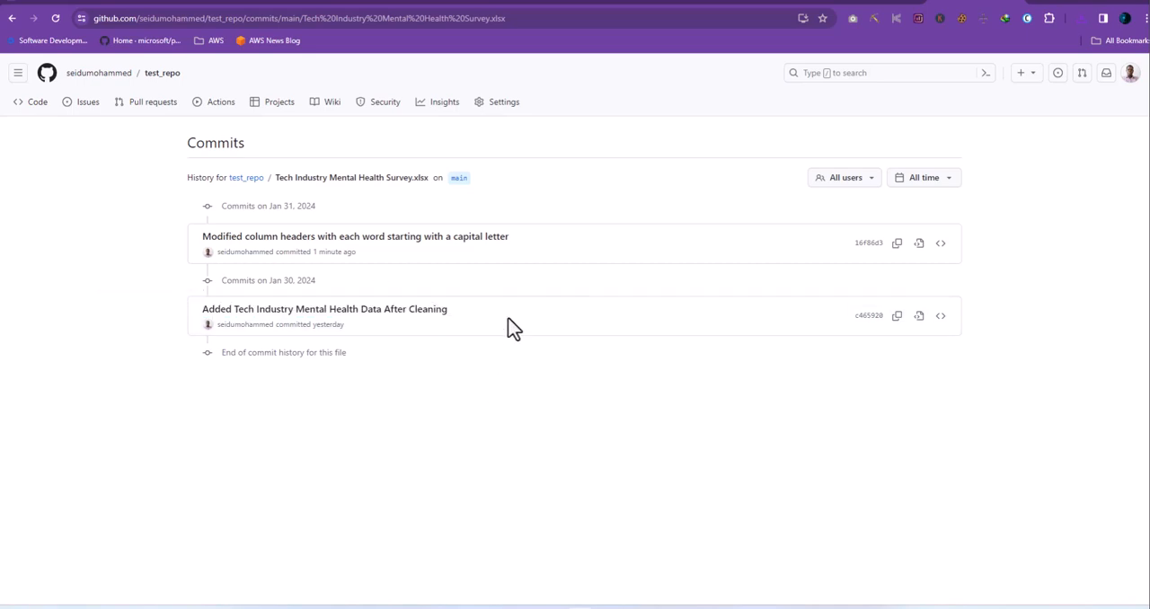
pyautogui.moveTo(546, 249); pyautogui.dragTo(202, 232)
pyautogui.click(195, 234)
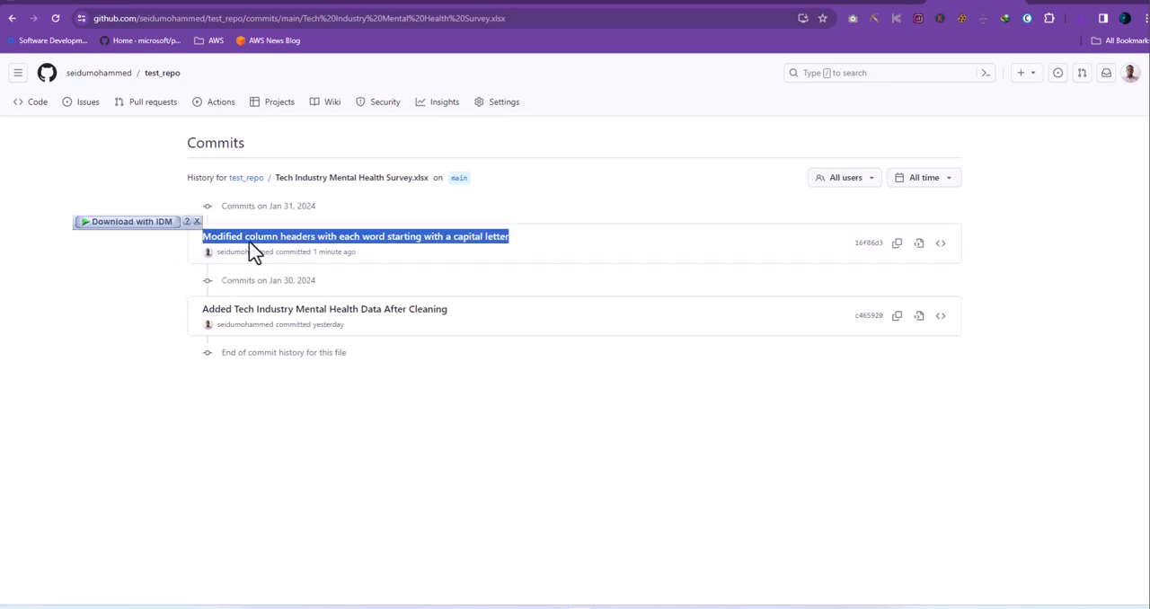
pyautogui.click(564, 428)
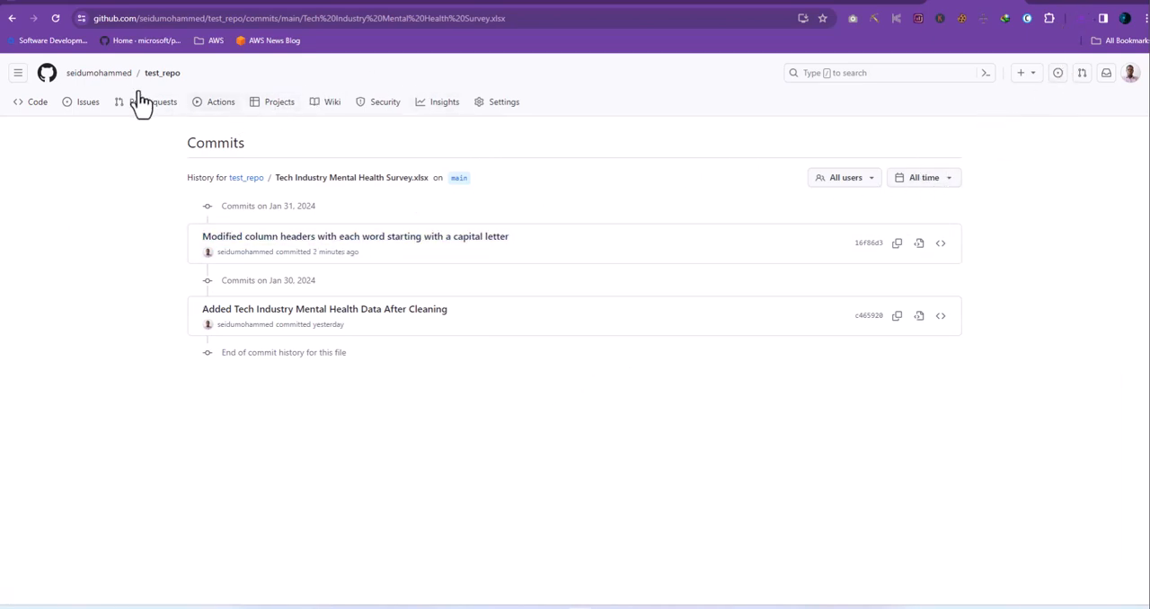
# - Return to the workbook's file page and open the downloaded copy Tech Industry Mental Health Survey (1).xlsx in Excel
pyautogui.click(11, 20)
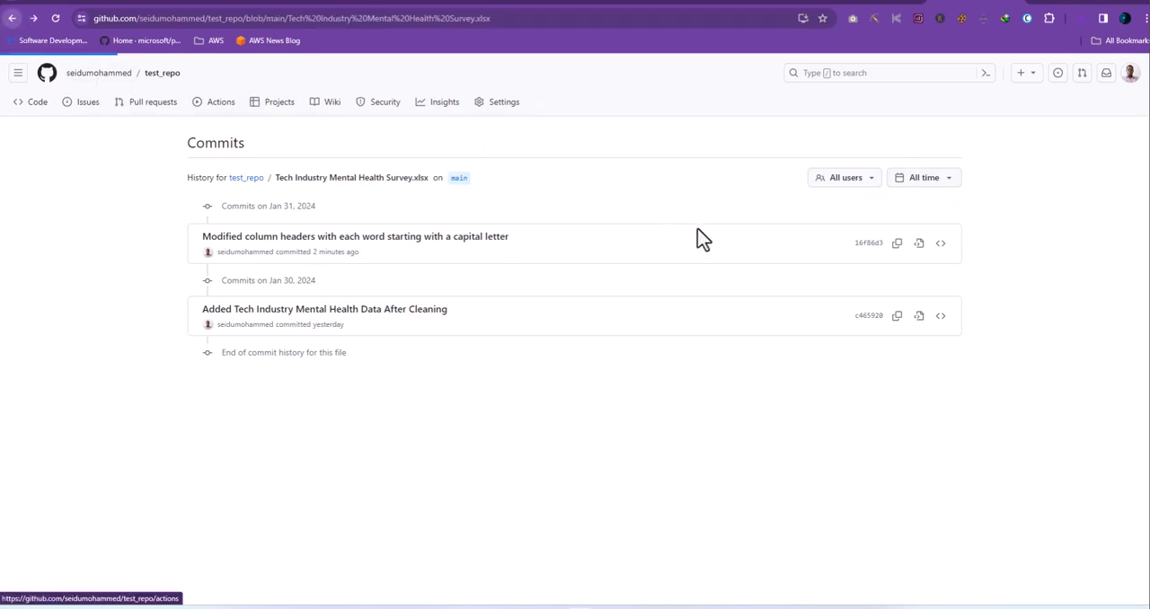
pyautogui.click(1078, 18)
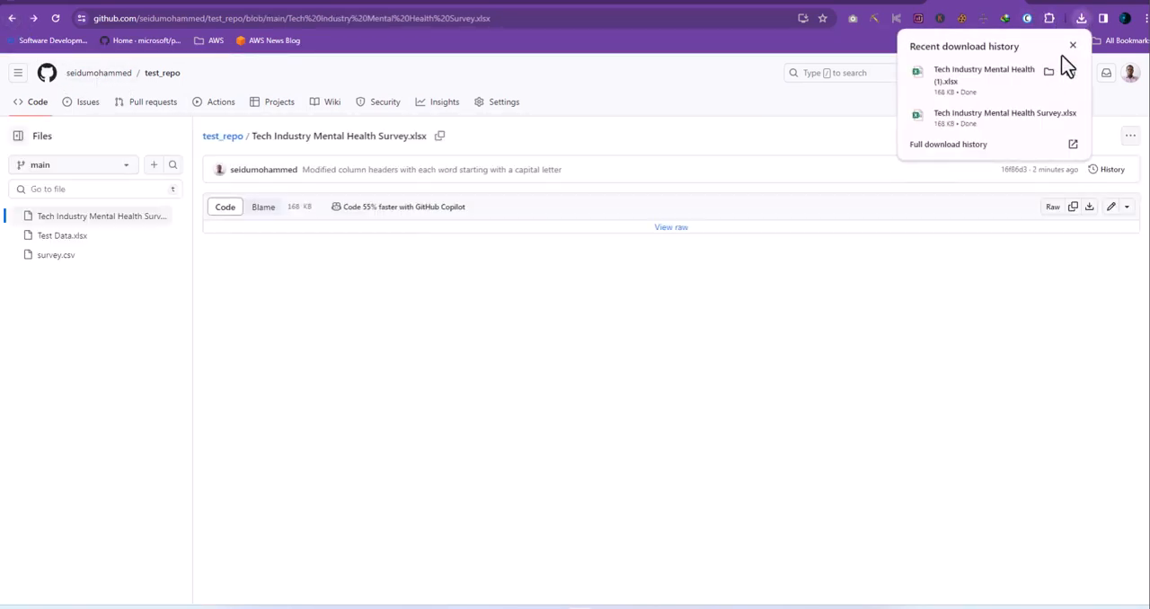
pyautogui.click(1014, 81)
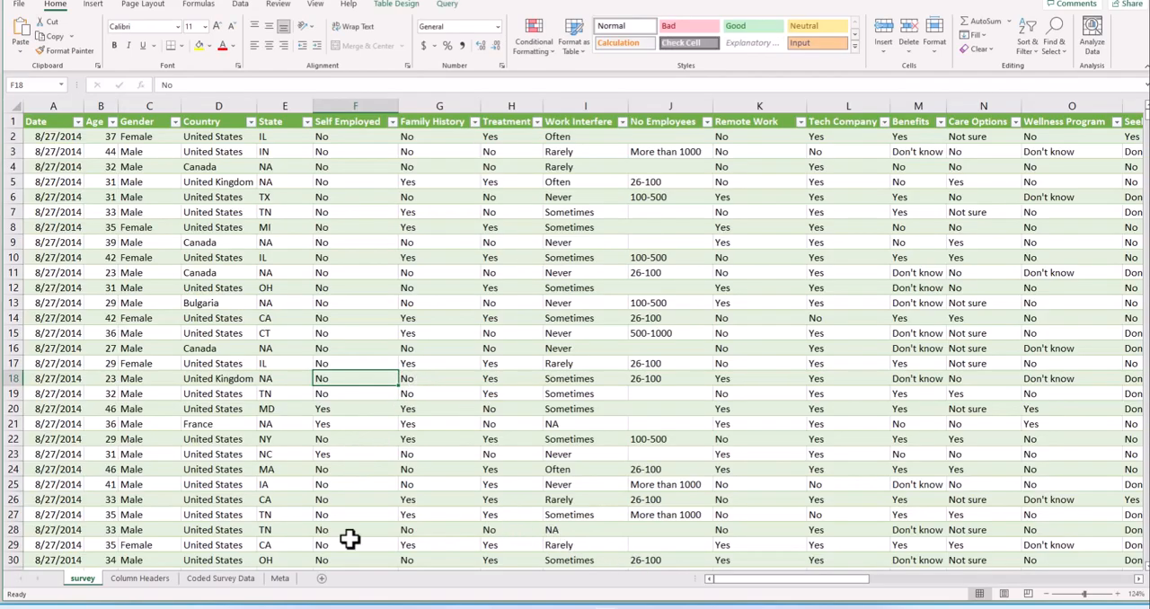
# - Check the Meta, Coded Survey Data and Column Headers sheets of the downloaded workbook and return to the survey sheet
pyautogui.click(281, 581)
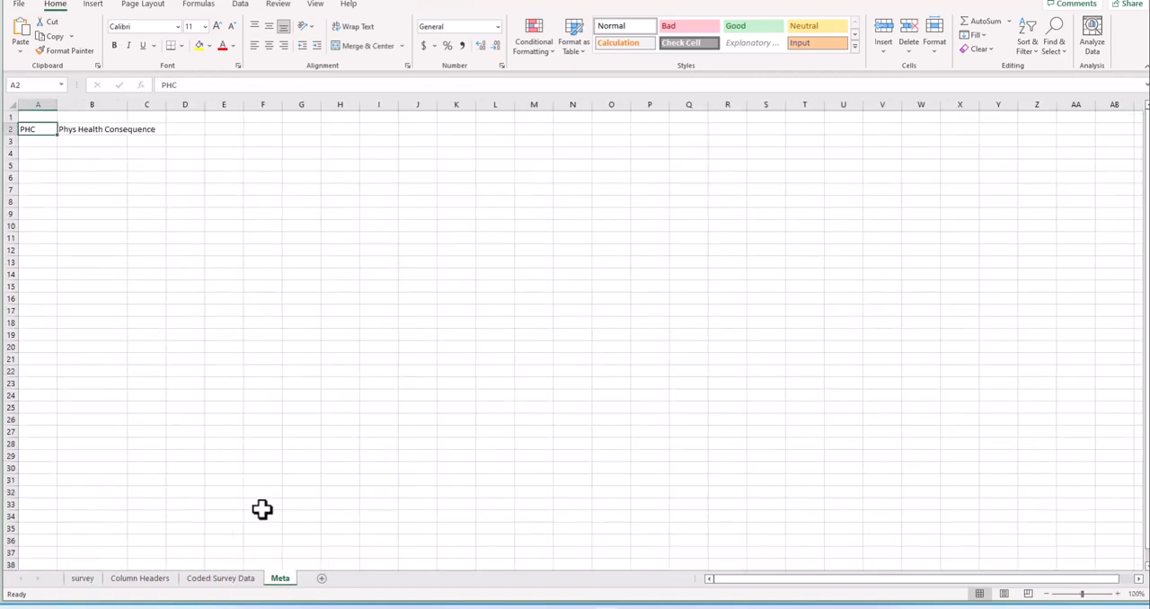
pyautogui.click(235, 586)
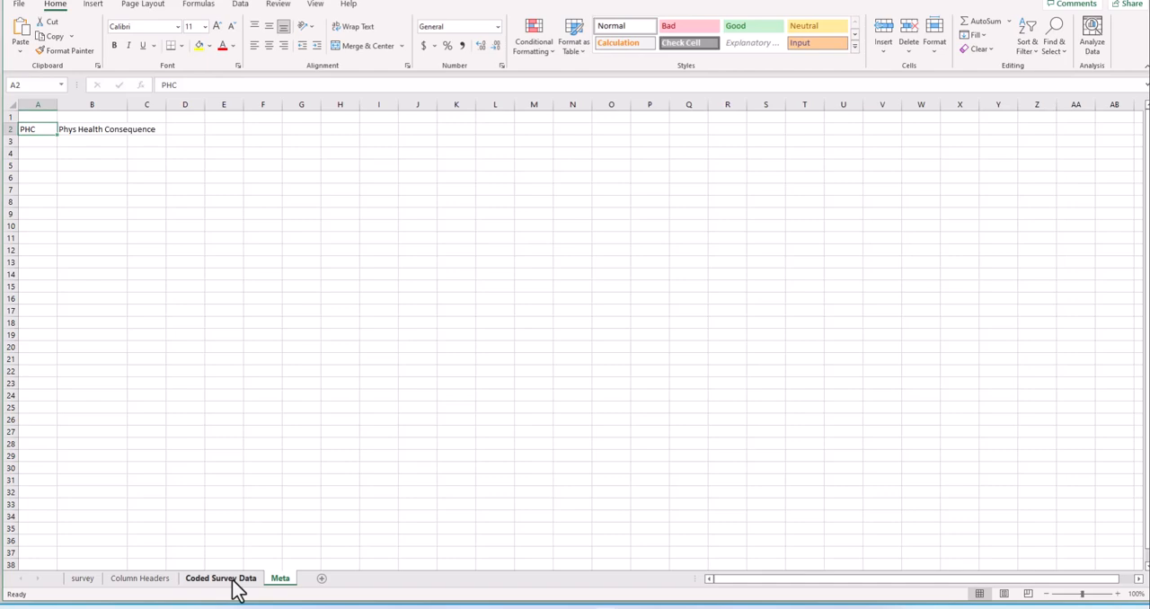
pyautogui.click(166, 584)
pyautogui.click(84, 583)
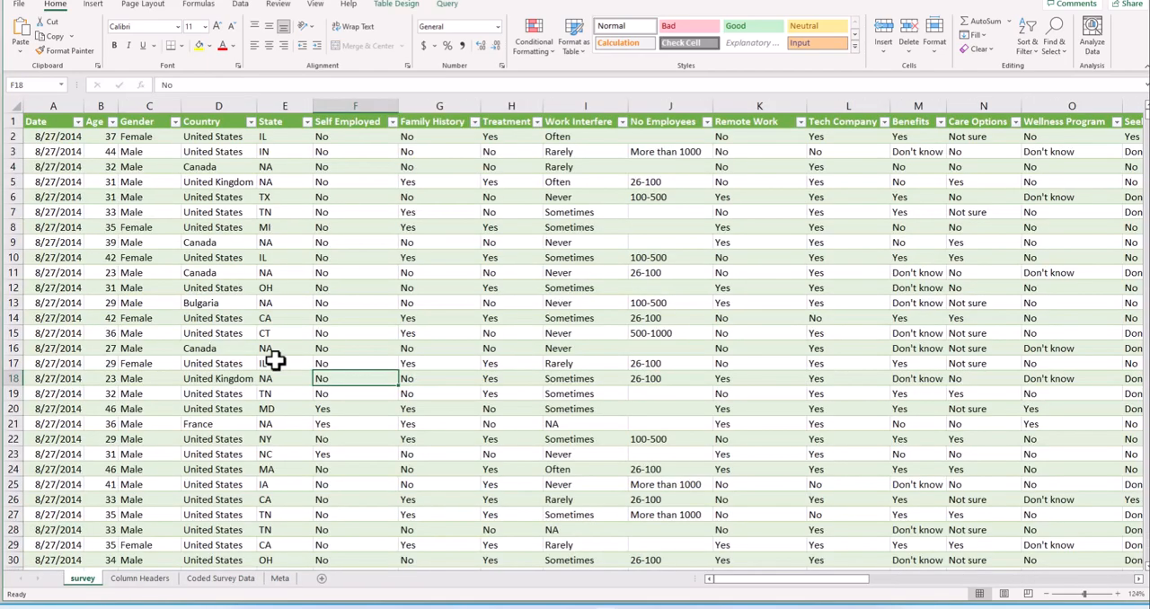
# - Examine the header row and the Country filter list on the survey sheet of the downloaded workbook
pyautogui.click(14, 121)
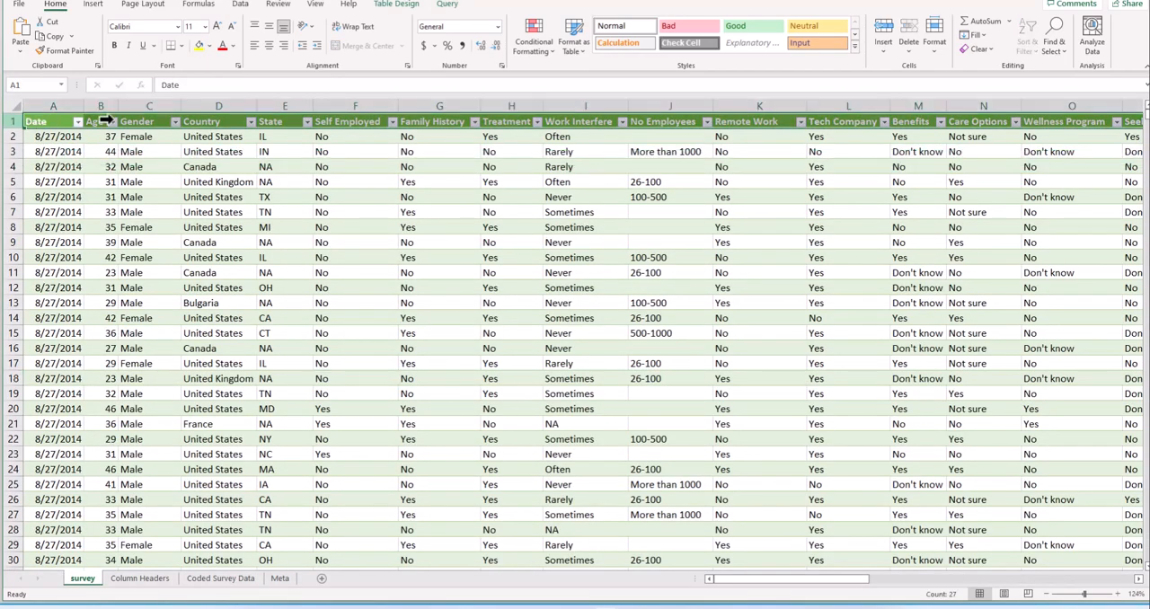
pyautogui.moveTo(789, 586); pyautogui.dragTo(795, 582)
pyautogui.moveTo(1056, 580); pyautogui.dragTo(471, 273)
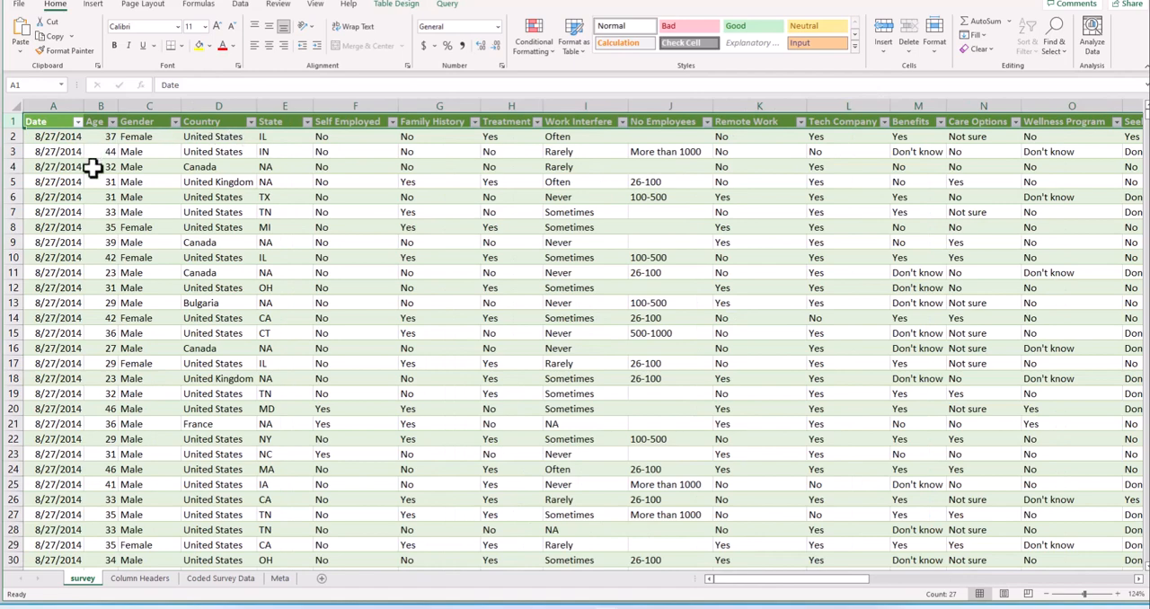
pyautogui.click(263, 213)
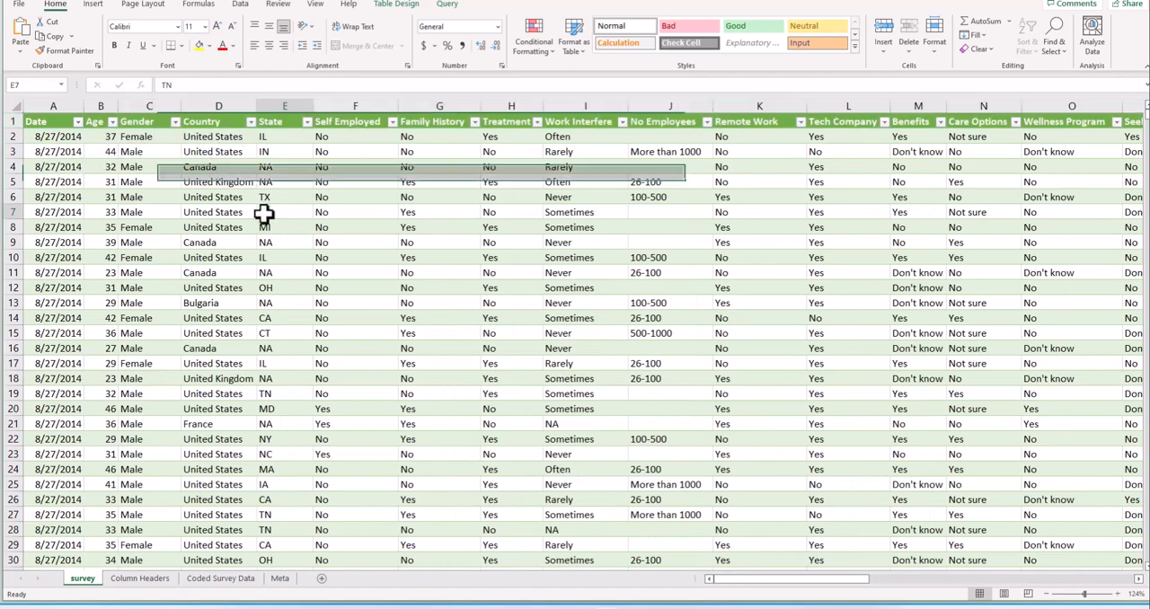
pyautogui.click(251, 122)
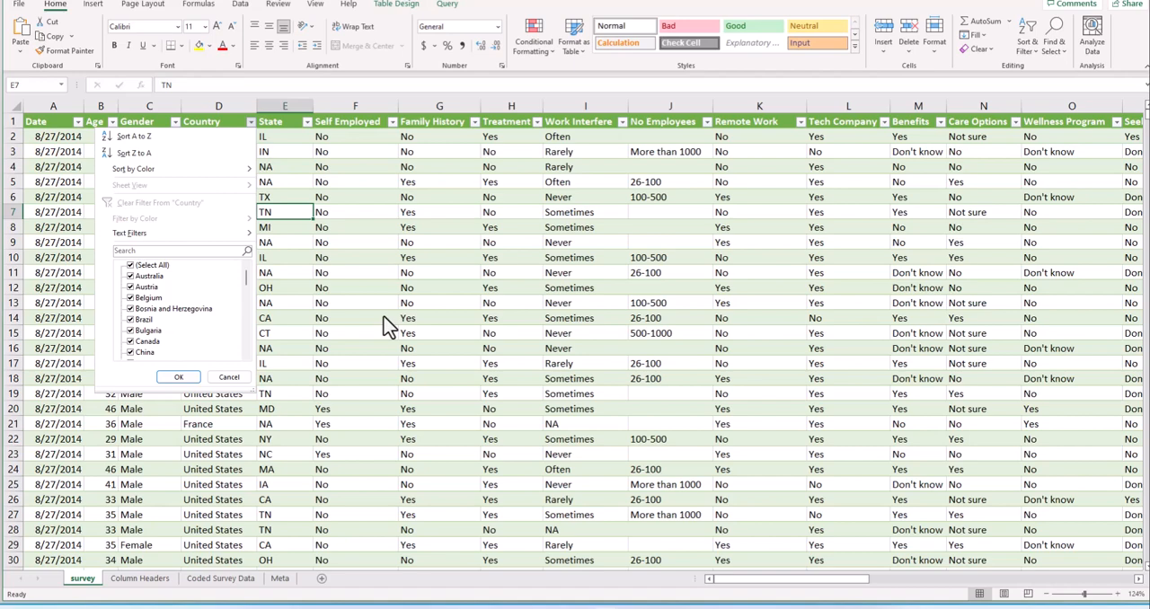
pyautogui.click(416, 286)
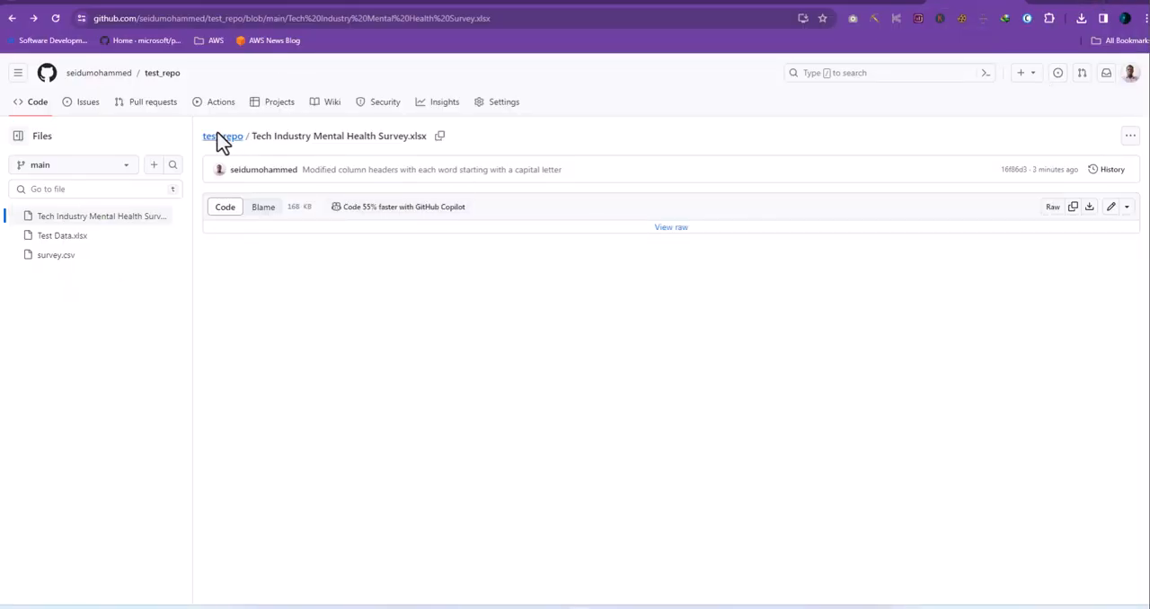
# - Open the commit history of test_repo from the repository's main page and highlight the latest commit's message
pyautogui.click(220, 140)
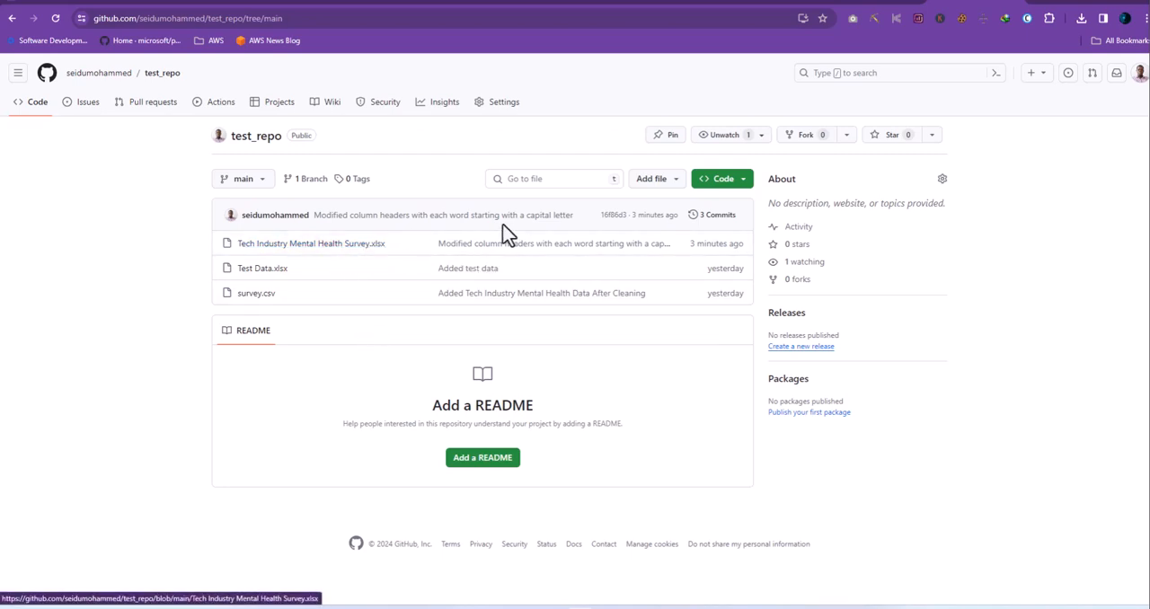
pyautogui.click(712, 225)
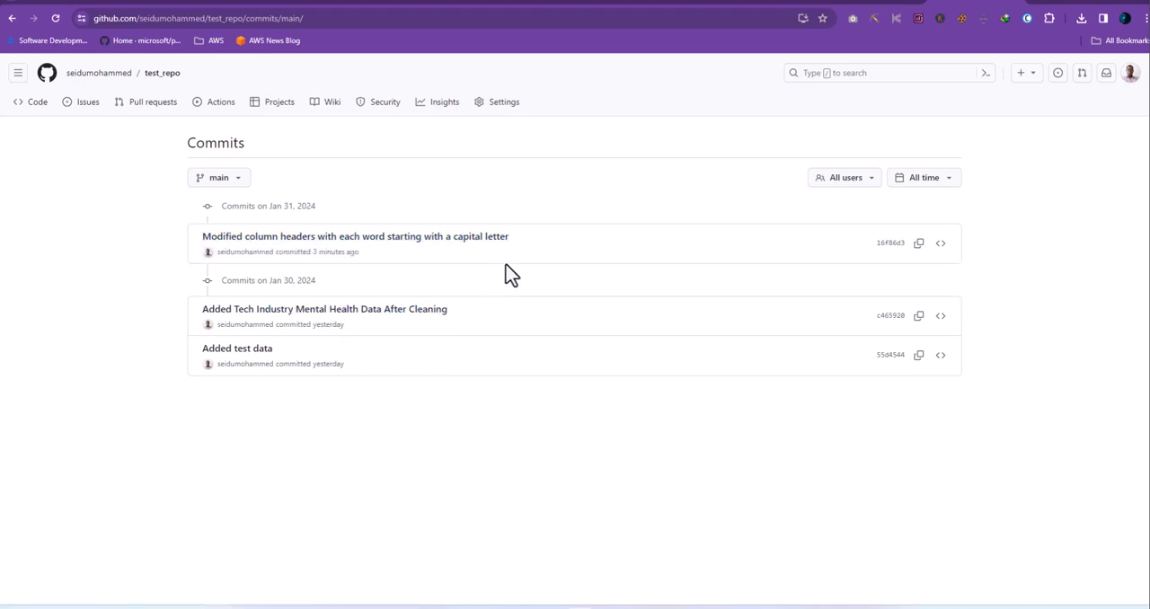
pyautogui.doubleClick(261, 252)
pyautogui.moveTo(265, 247); pyautogui.dragTo(200, 238)
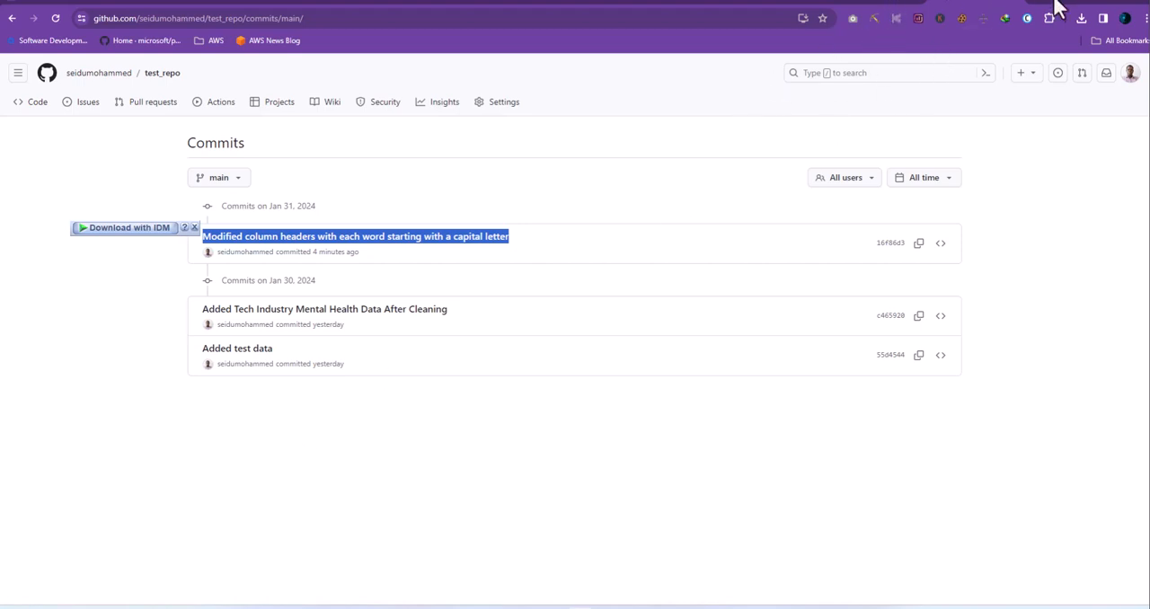
# - Switch to the downloaded workbook in Excel, look over its survey sheet and return to the repository's commits page
pyautogui.click(616, 602)
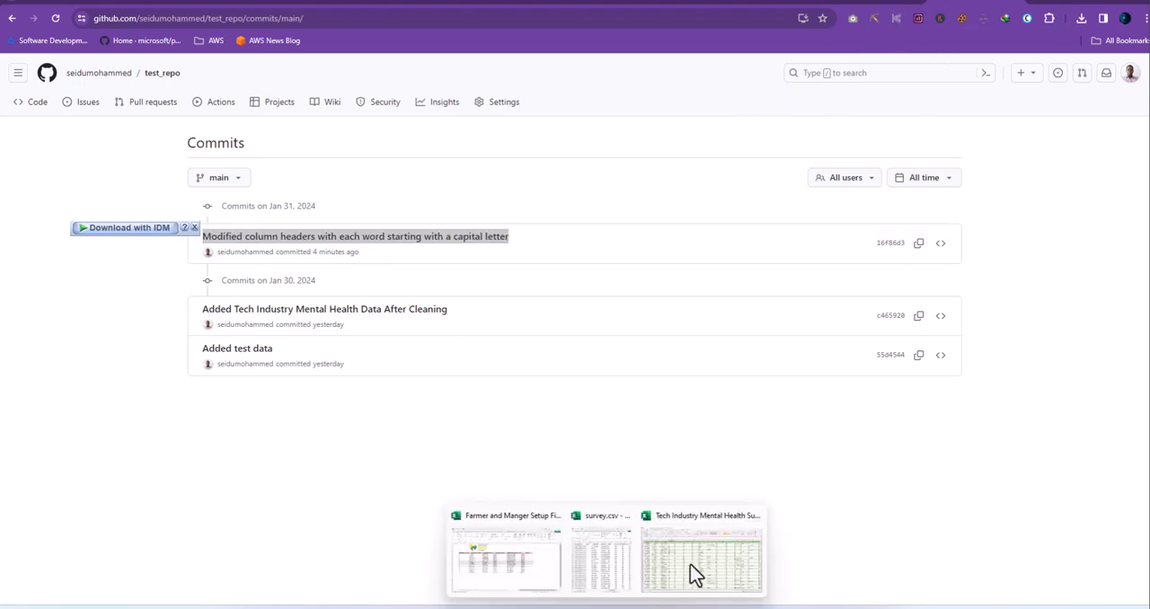
pyautogui.click(696, 575)
pyautogui.click(297, 213)
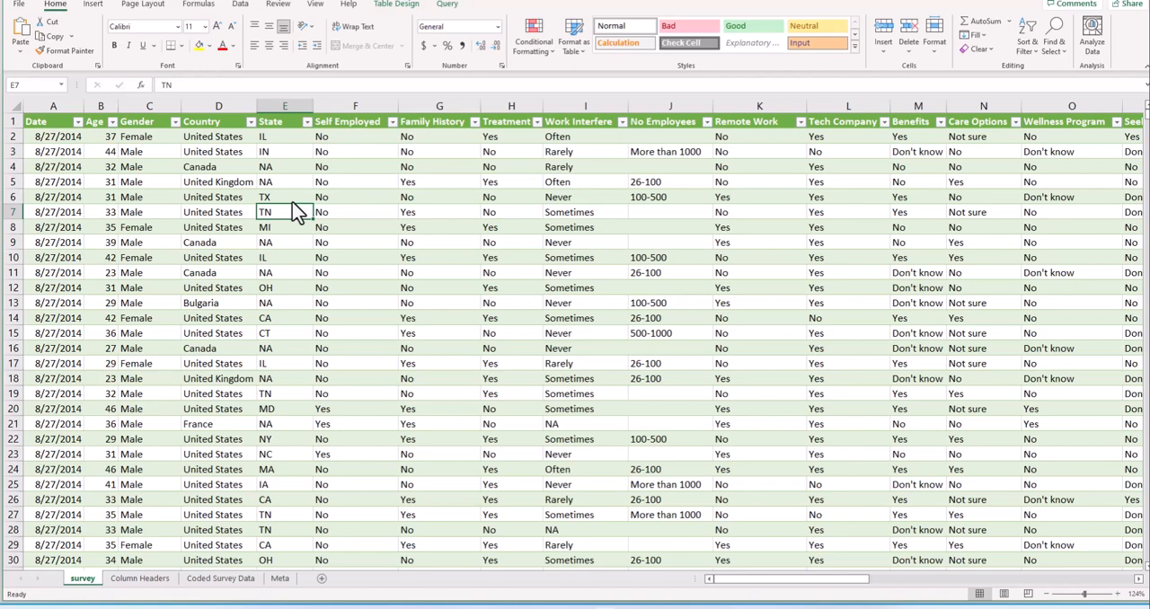
pyautogui.click(416, 308)
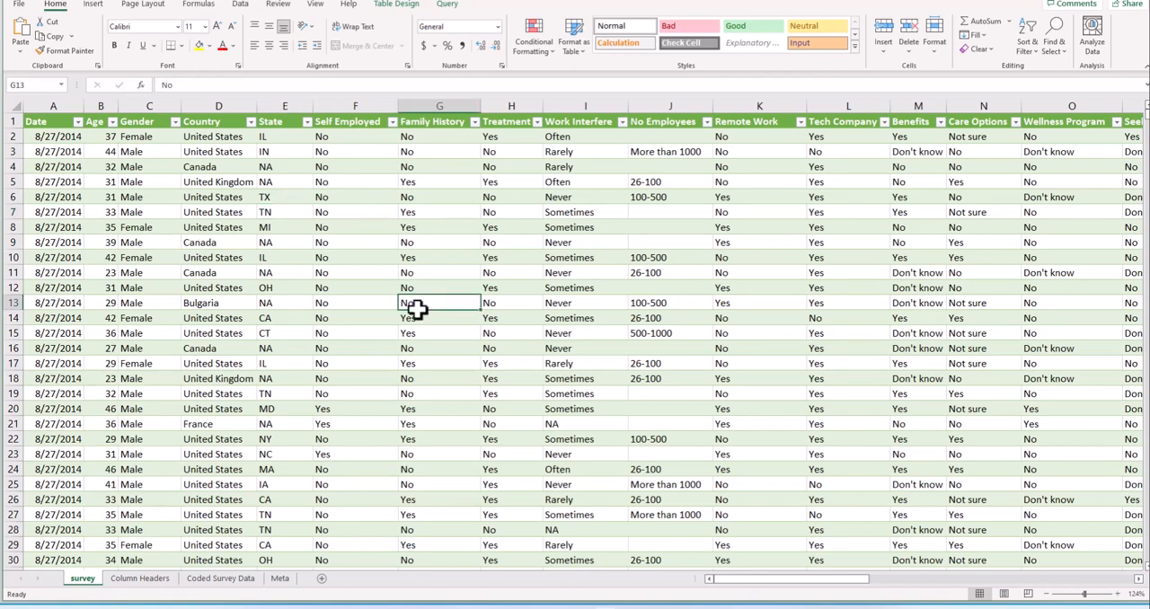
pyautogui.scroll(-4, 549, 342)
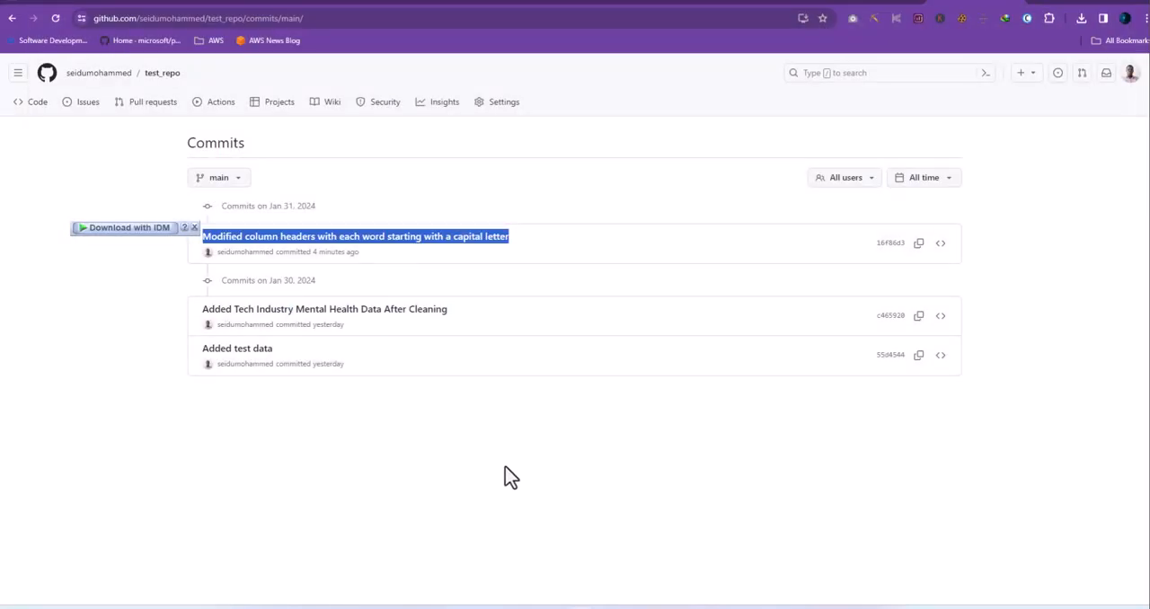
pyautogui.click(510, 474)
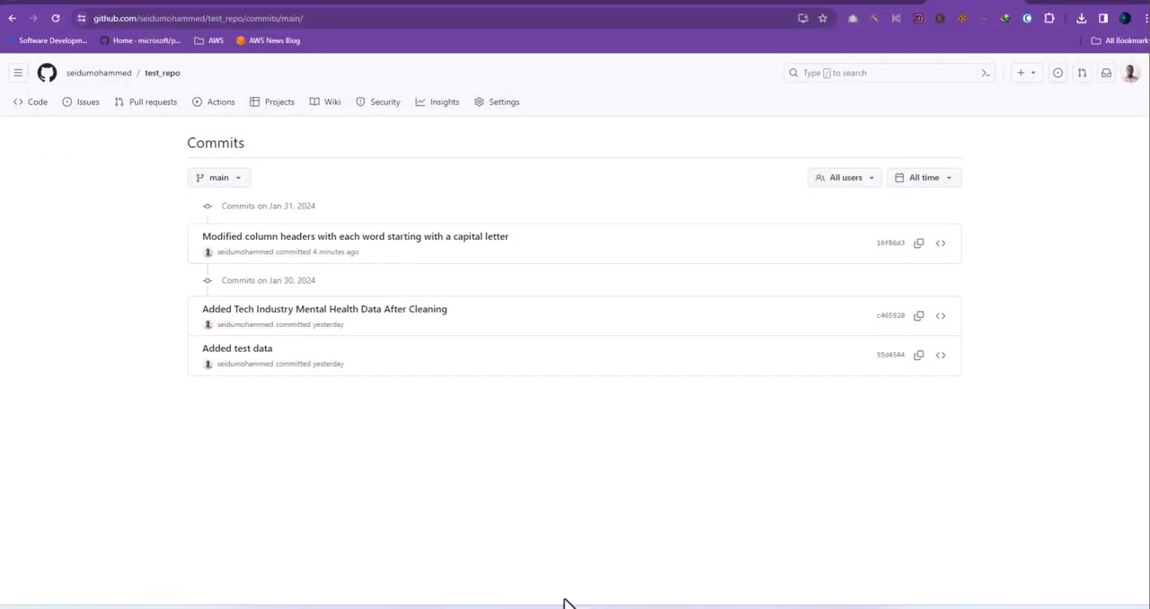
# - Open Tech Industry Mental Health Survey.xlsx from the local test_repo folder in Excel and maximize its window
pyautogui.moveTo(579, 606)
pyautogui.moveTo(300, 600)
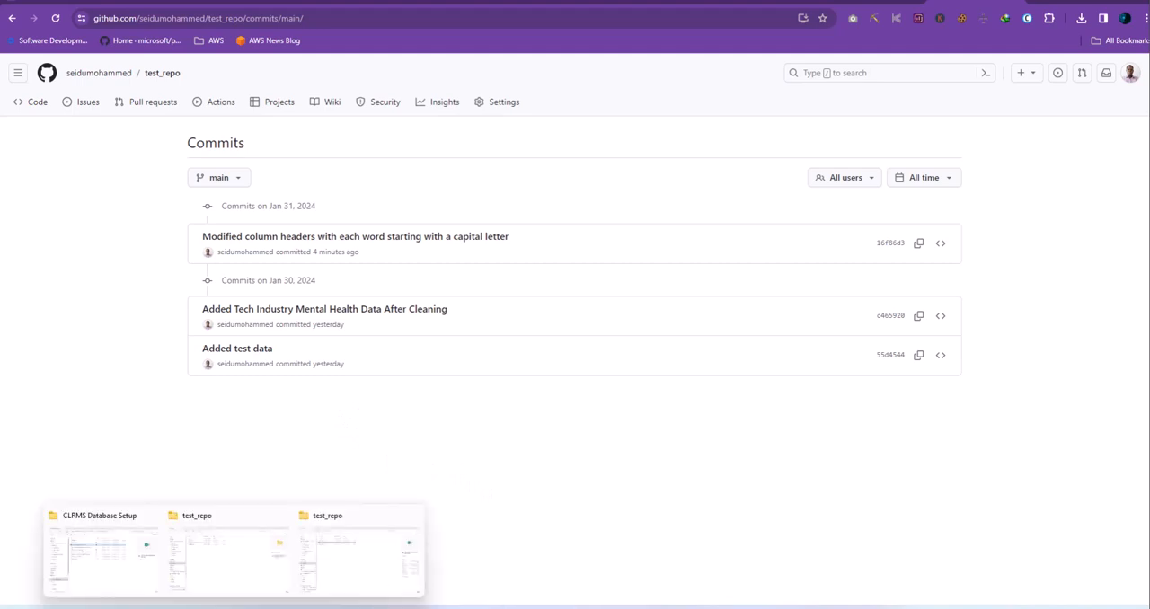
pyautogui.click(369, 558)
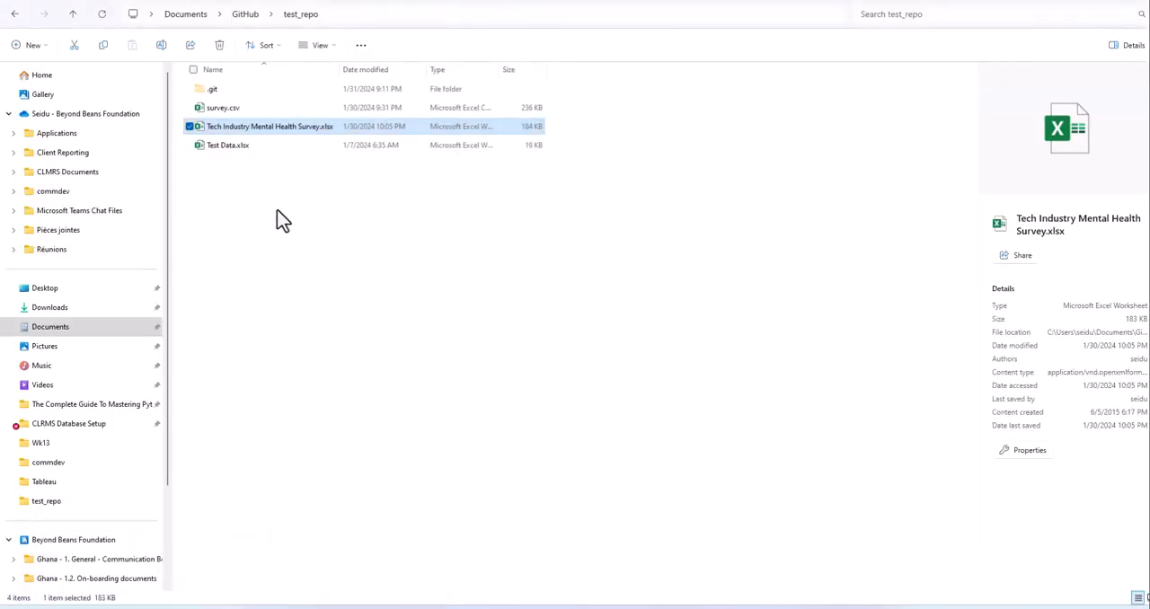
pyautogui.click(280, 222)
pyautogui.click(327, 127)
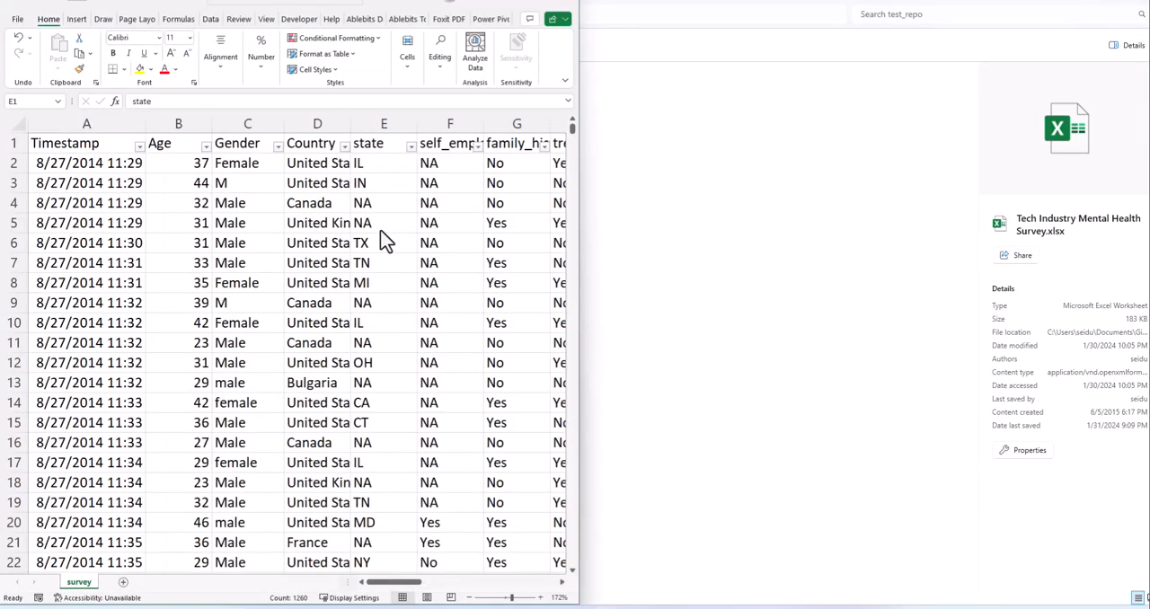
pyautogui.doubleClick(538, 5)
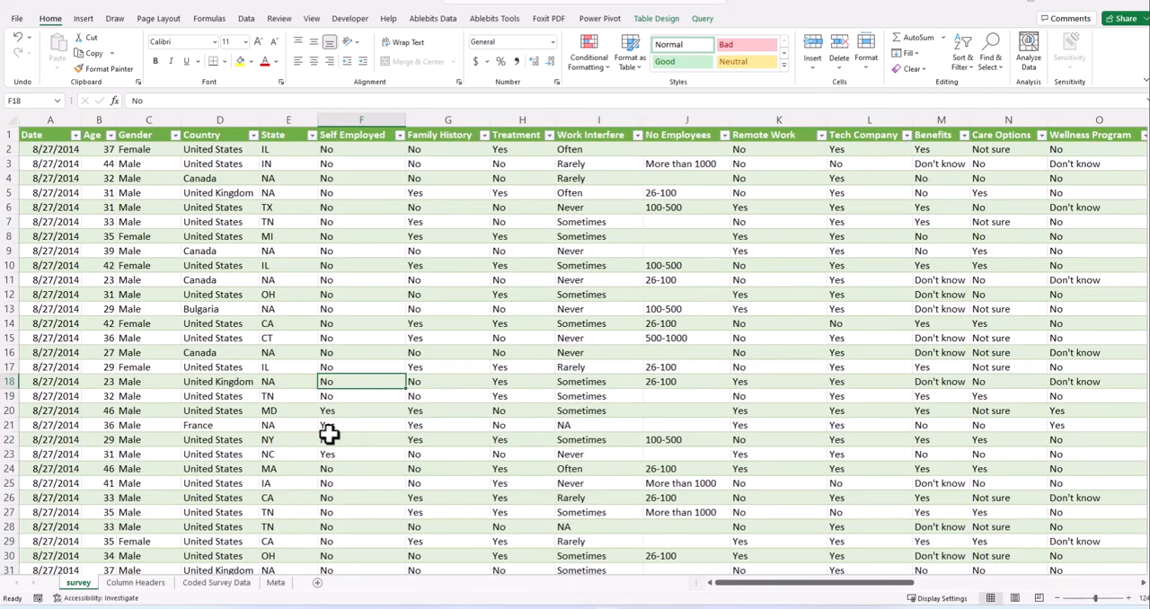
# - Delete row 1238, the 5/5/2015 United Kingdom entry near the end of the survey sheet
pyautogui.click(329, 438)
pyautogui.scroll(-5, 493, 568)
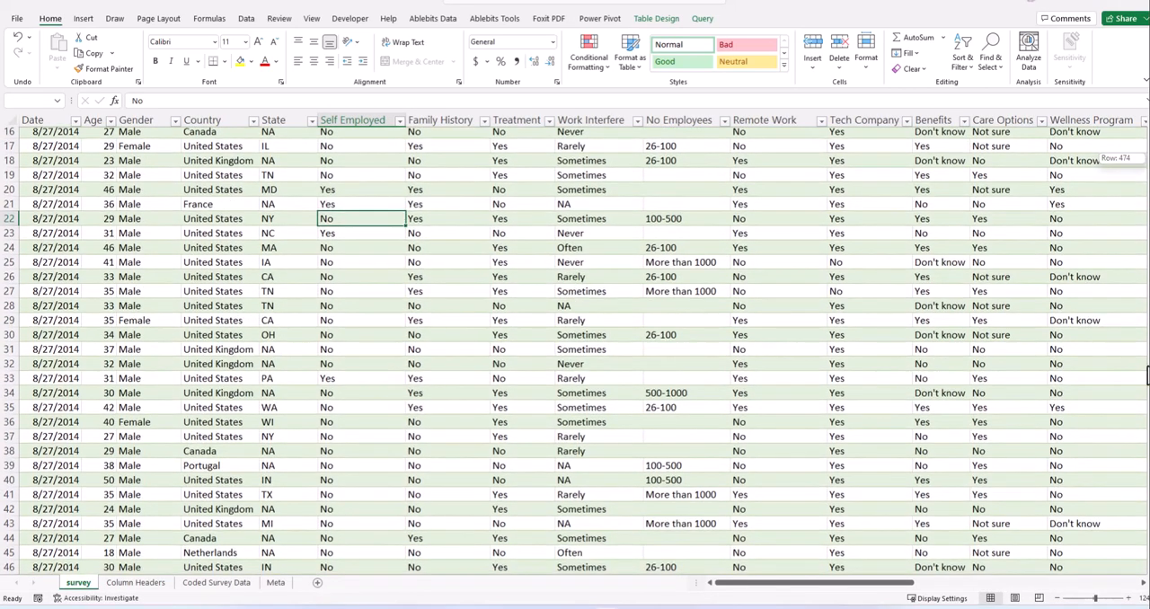
pyautogui.moveTo(1147, 376); pyautogui.dragTo(1145, 580)
pyautogui.scroll(-1, 607, 467)
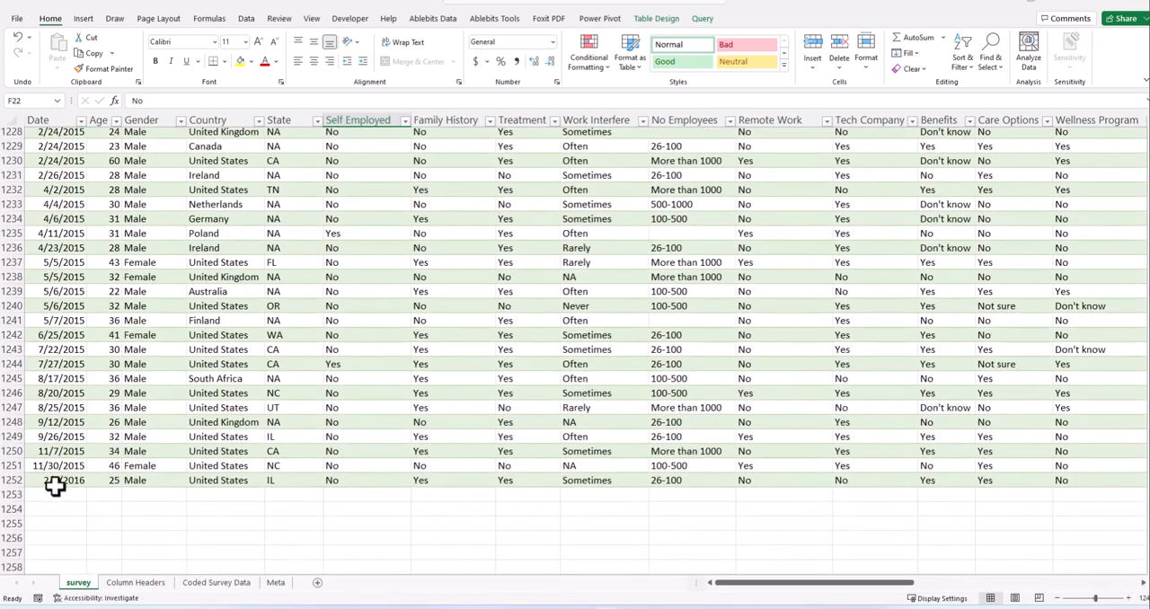
pyautogui.click(159, 494)
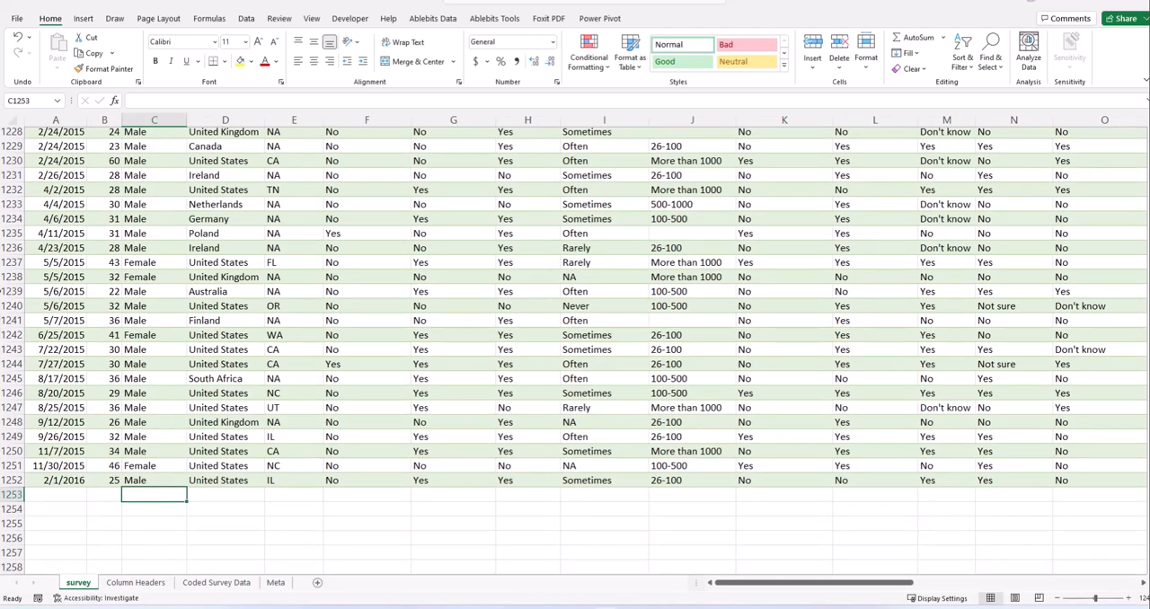
pyautogui.click(13, 277)
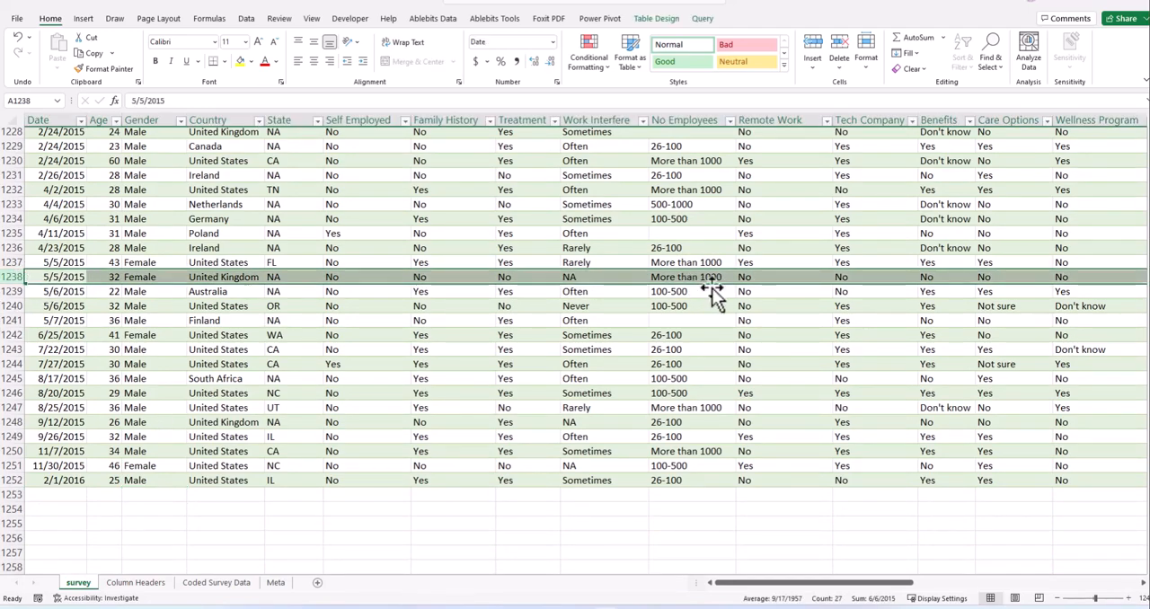
pyautogui.rightClick(8, 278)
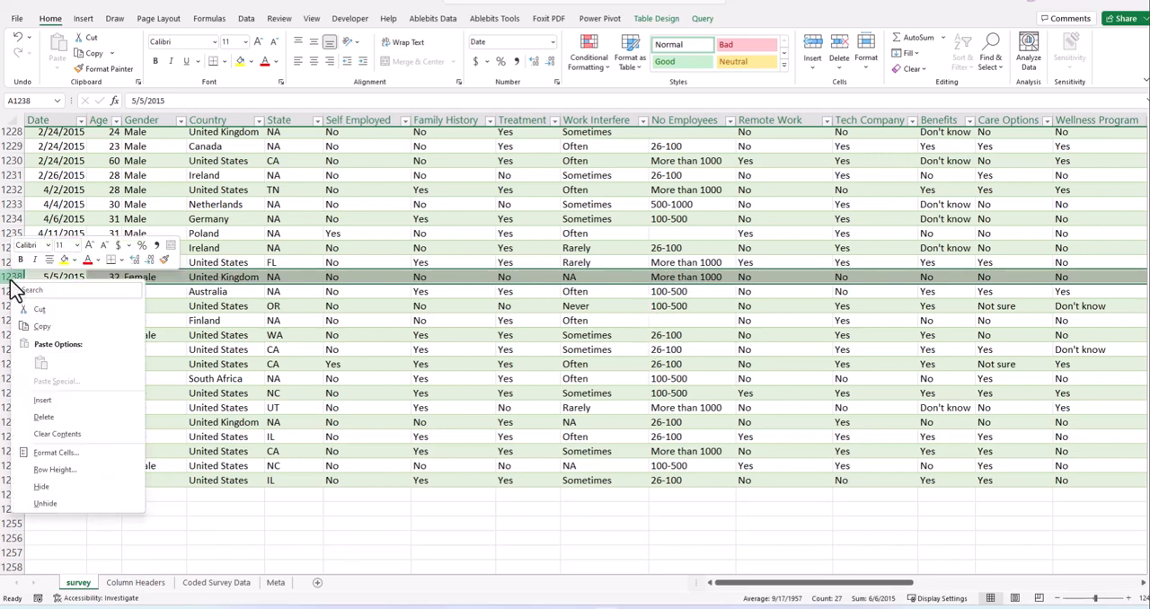
pyautogui.click(50, 418)
pyautogui.click(279, 522)
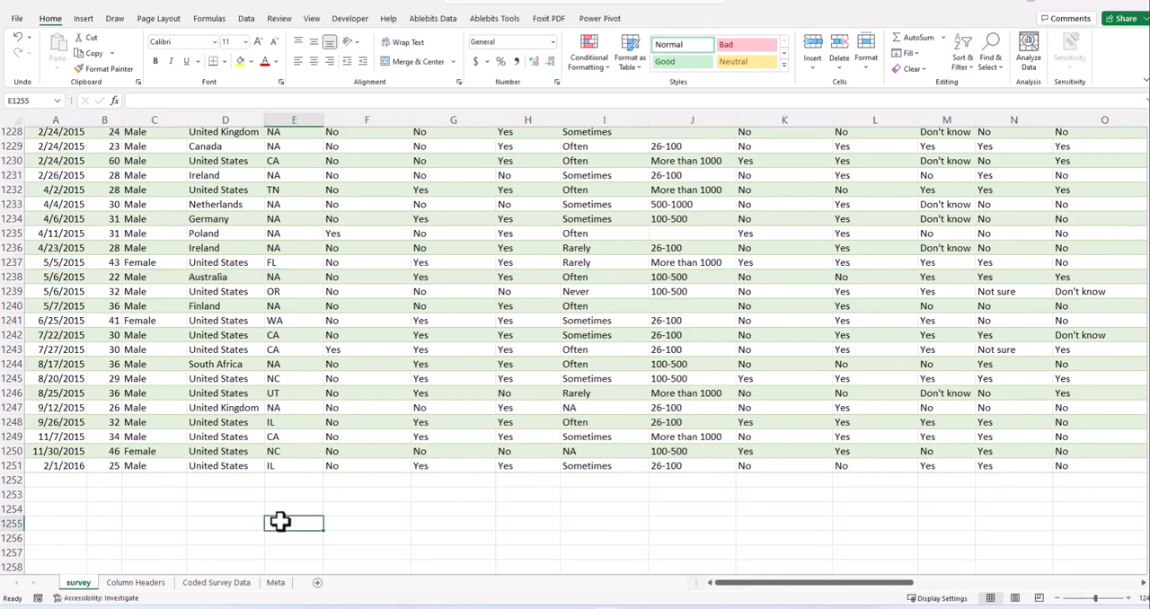
pyautogui.click(456, 537)
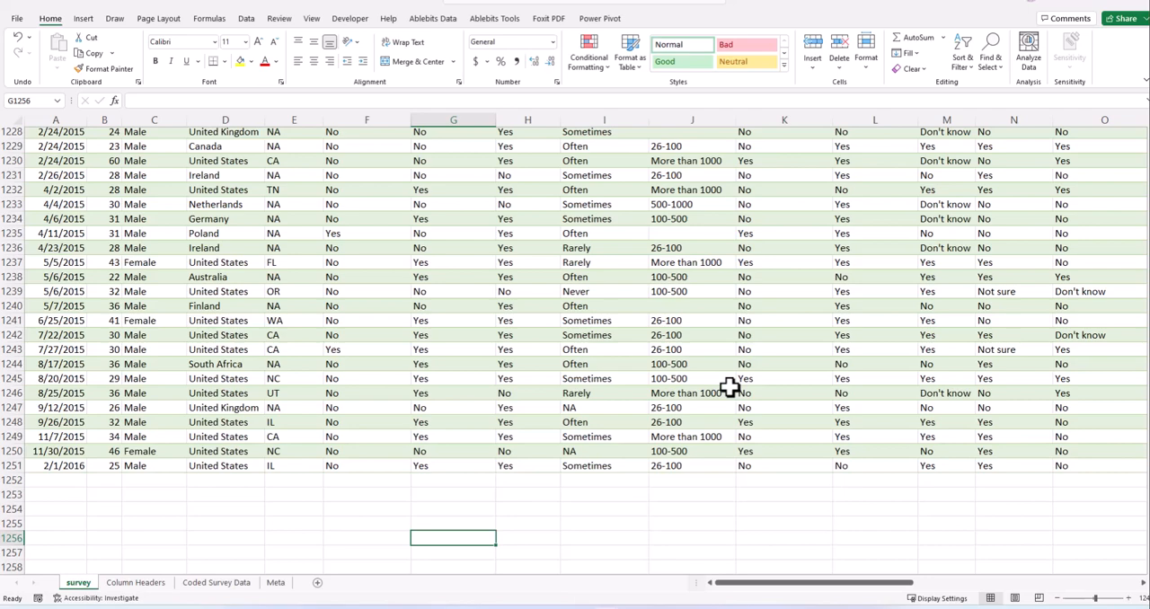
# - Switch to GitHub Desktop and enter the commit summary "Deleted a row from the mental health in tech survey data"
pyautogui.click(663, 608)
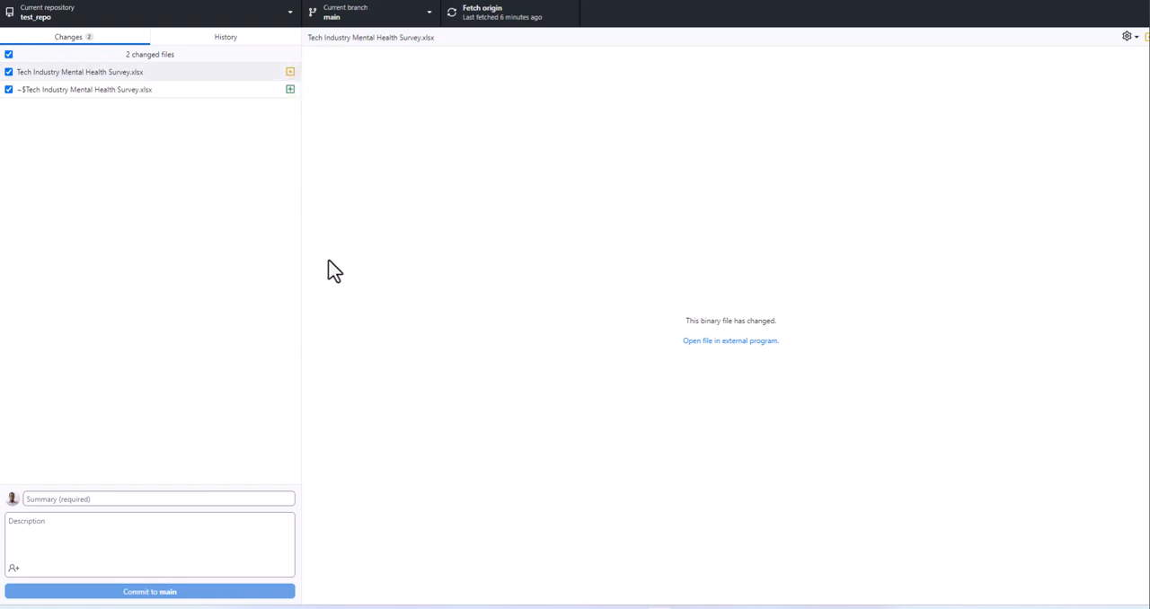
pyautogui.click(153, 503)
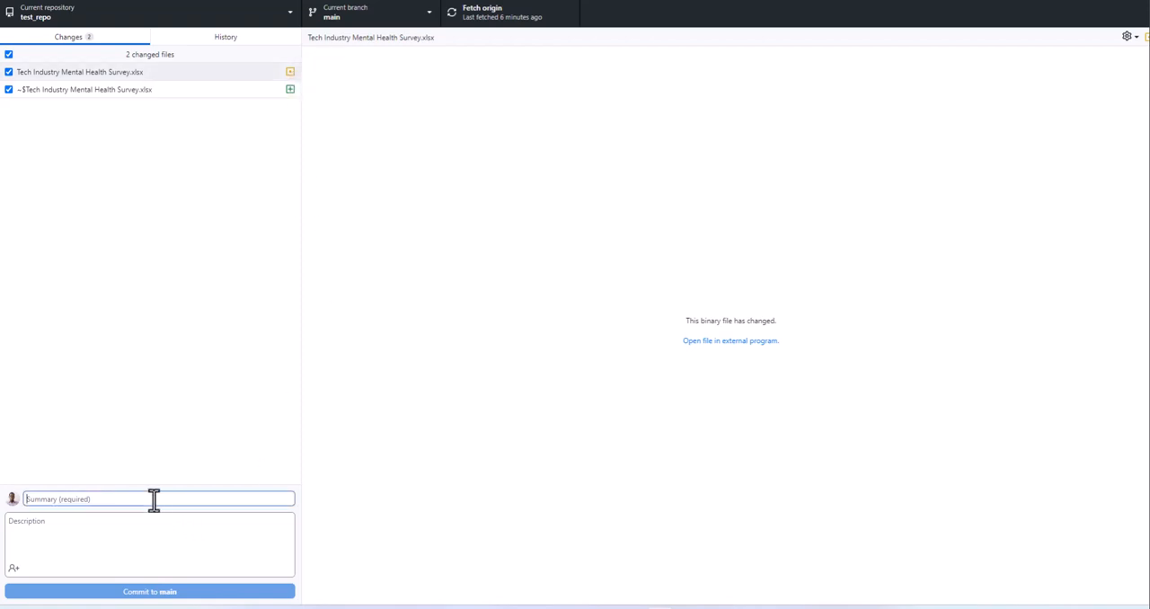
pyautogui.write('Dellted')
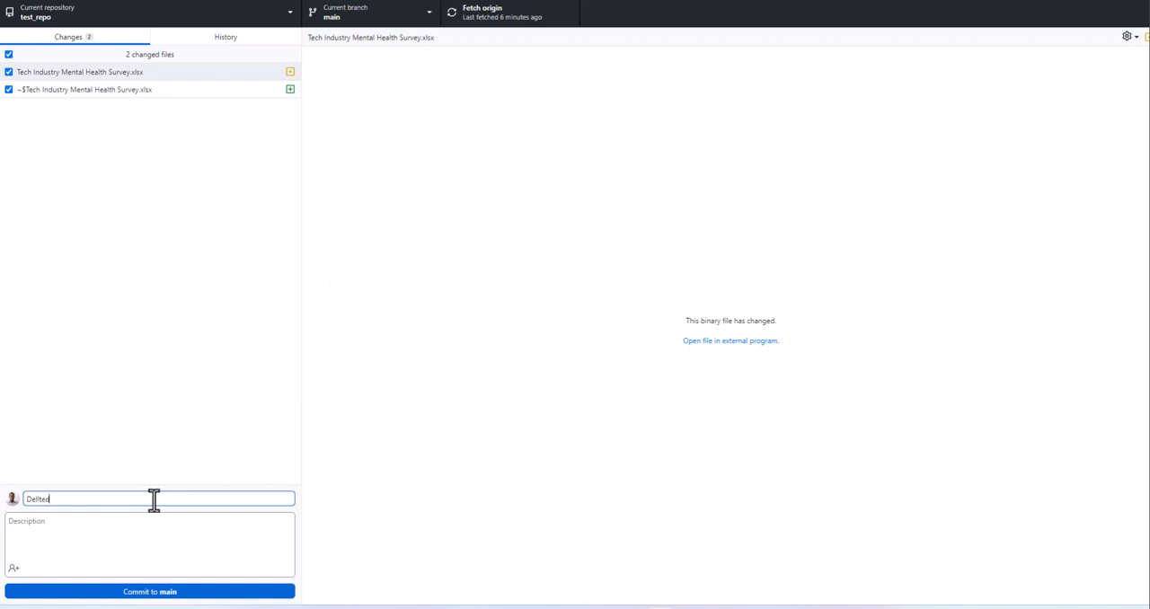
pyautogui.press('BackSpace')
pyautogui.press('BackSpace')
pyautogui.press('BackSpace')
pyautogui.write('leted a row fr')
pyautogui.write('om the')
pyautogui.write('e')
pyautogui.write(' men')
pyautogui.write('tal health')
pyautogui.write(' in tech ')
pyautogui.write('survey dat')
pyautogui.write('a')
# - Try twice to commit both changed files to main, closing the dialog after each attempt
pyautogui.click(191, 593)
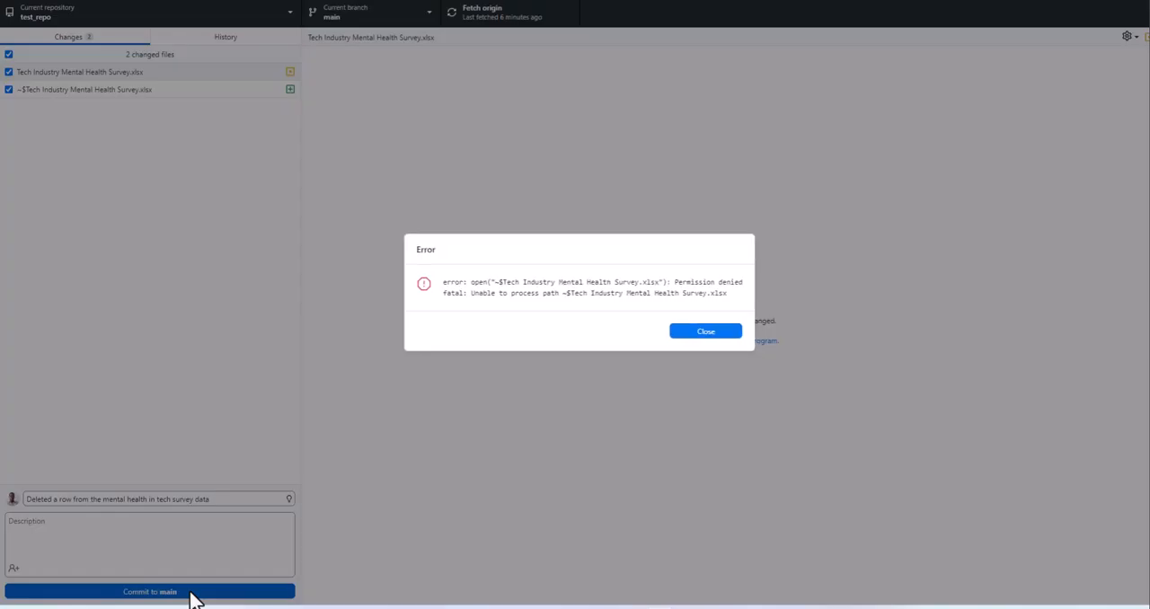
pyautogui.click(691, 333)
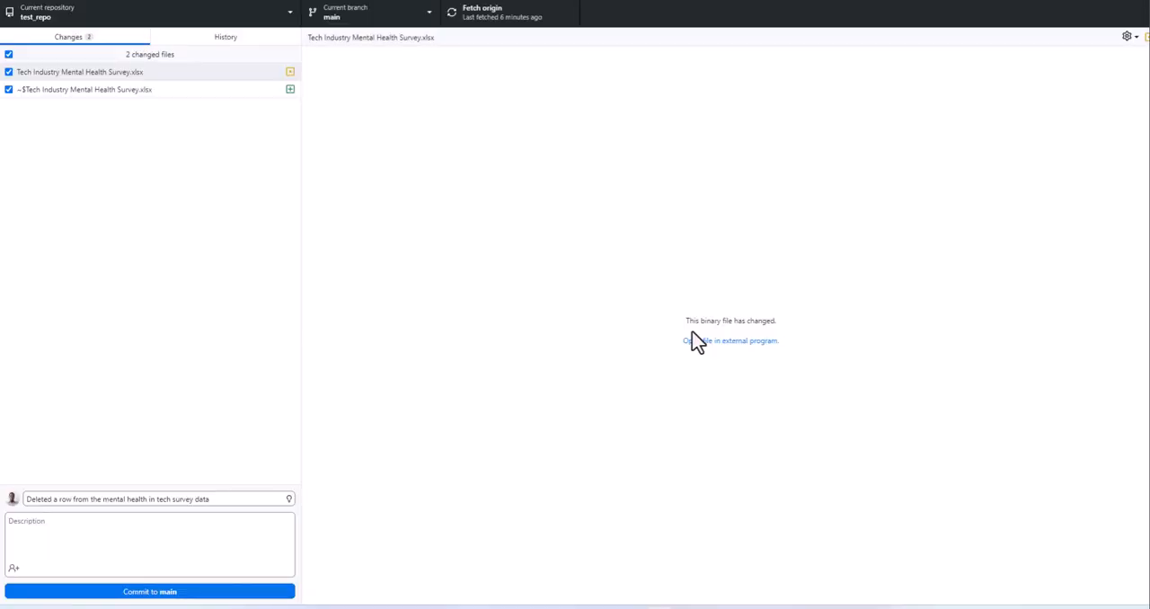
pyautogui.click(244, 592)
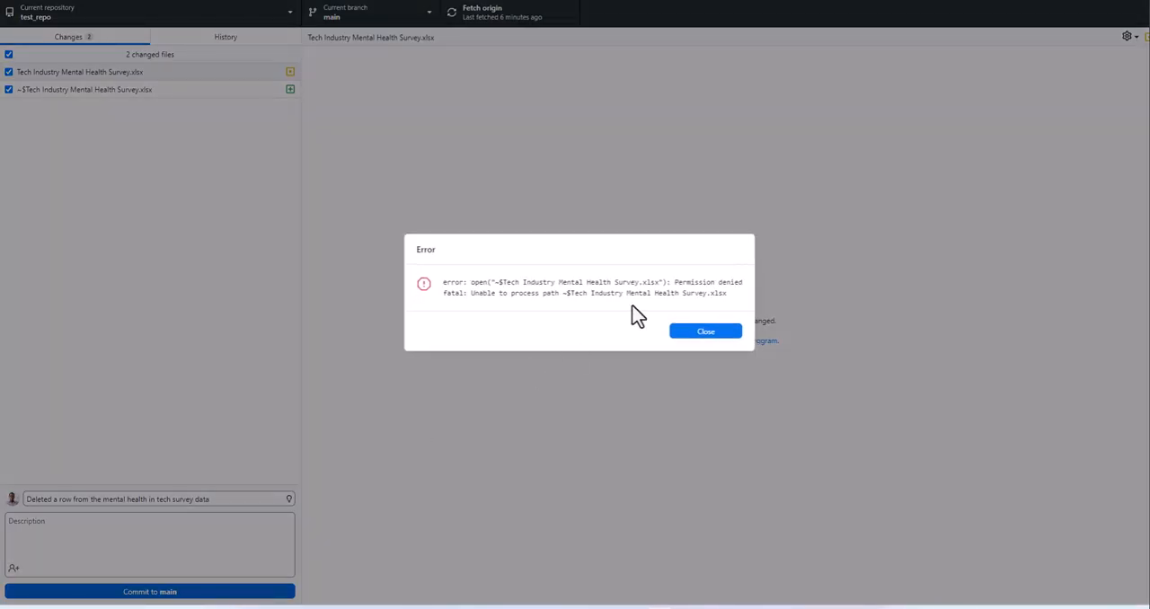
pyautogui.click(706, 332)
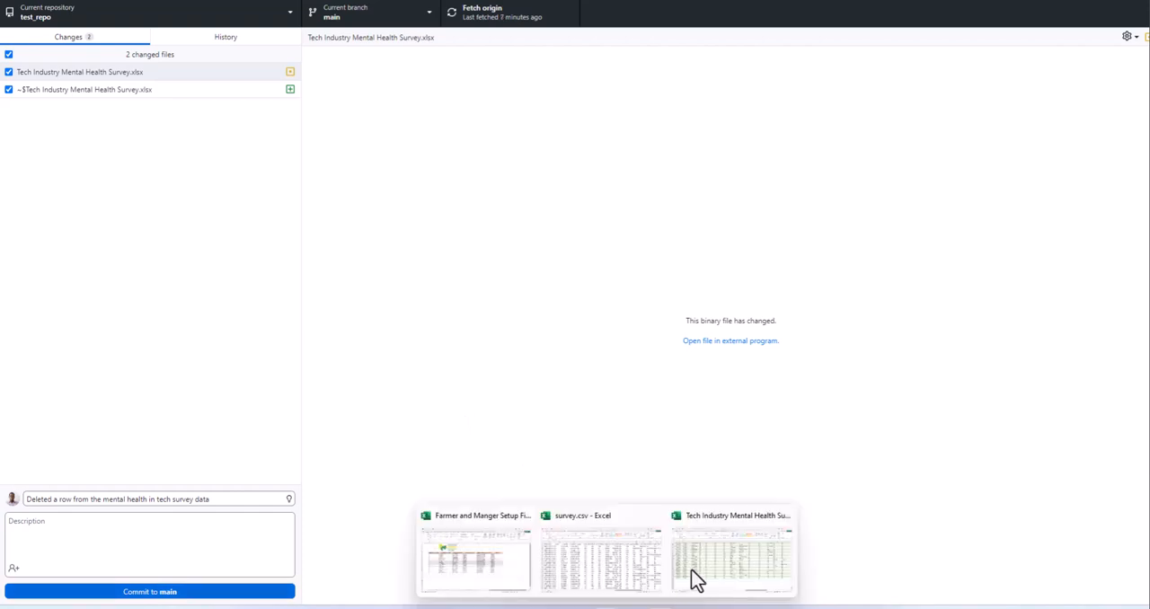
# - Return to Tech Industry Mental Health Survey.xlsx in Excel and close the workbook
pyautogui.click(711, 567)
pyautogui.click(542, 511)
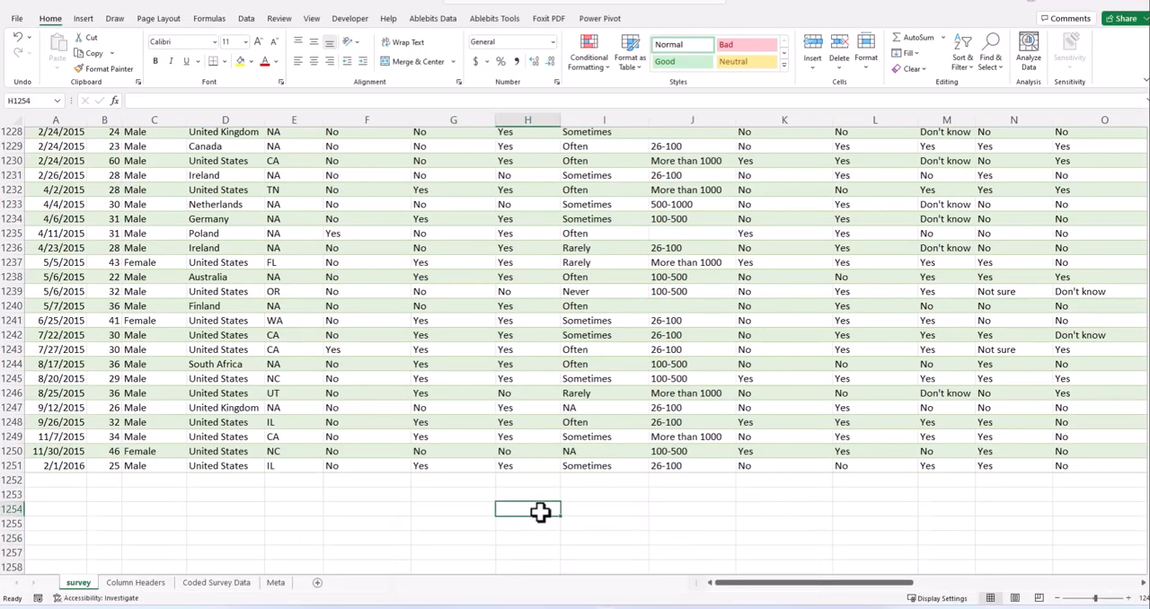
pyautogui.click(591, 507)
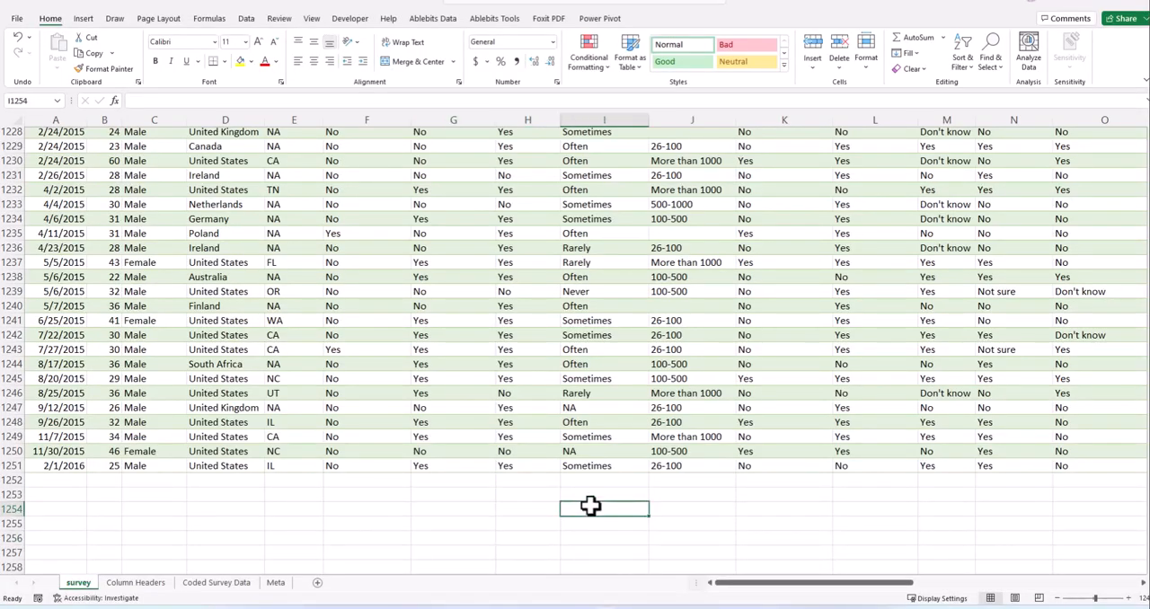
pyautogui.click(680, 495)
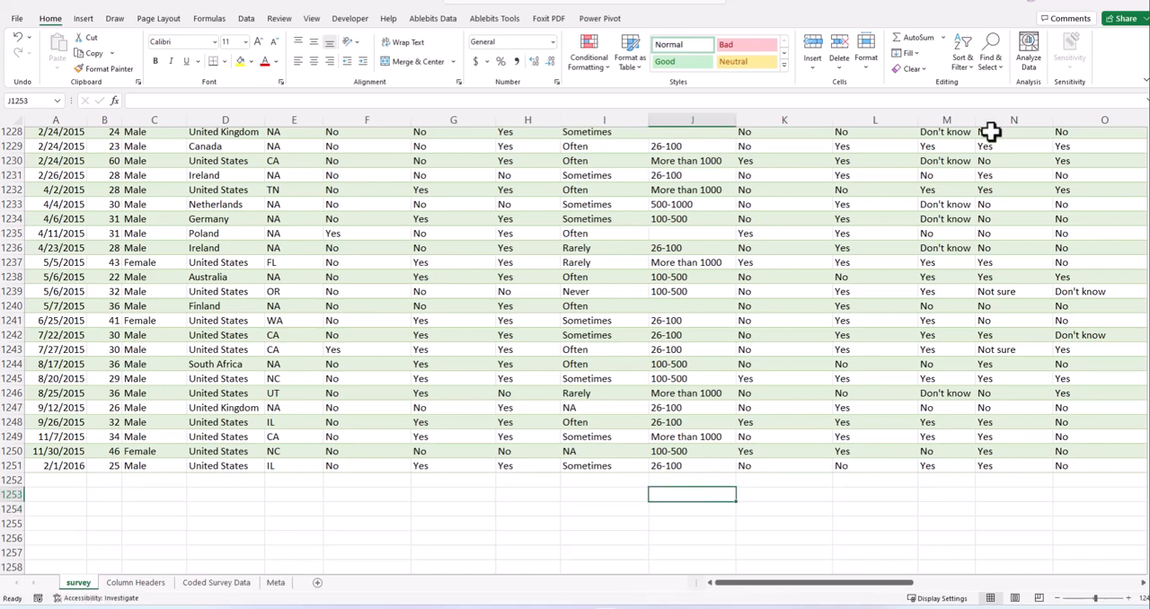
pyautogui.click(1137, 8)
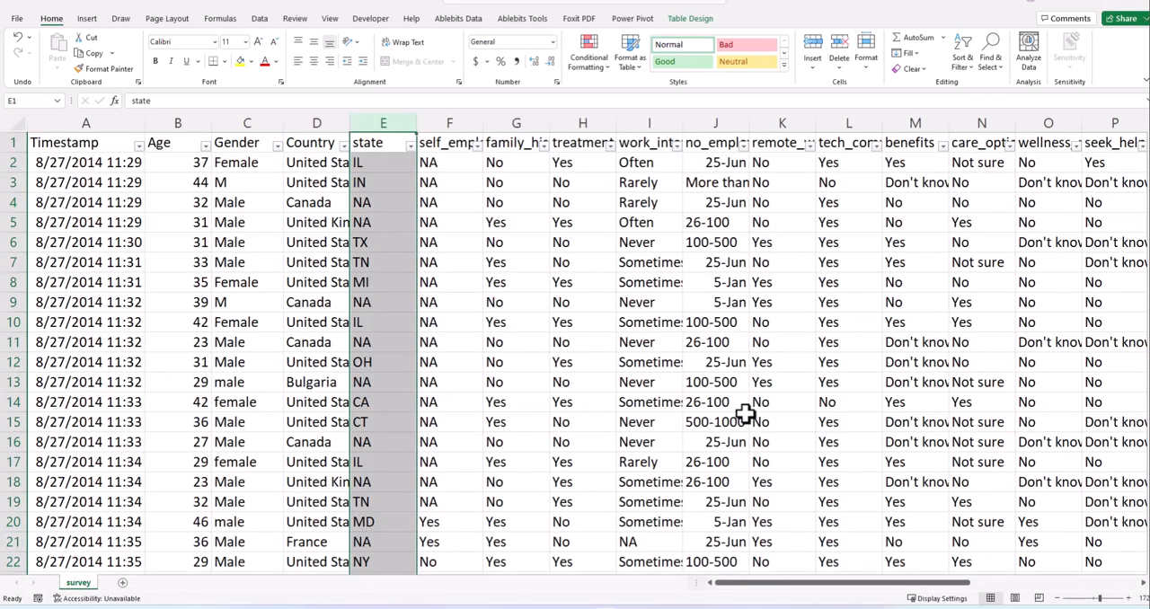
# - Switch back to GitHub Desktop, commit the changed Tech Industry Mental Health Survey.xlsx to main and push the commit to origin
pyautogui.click(1088, 2)
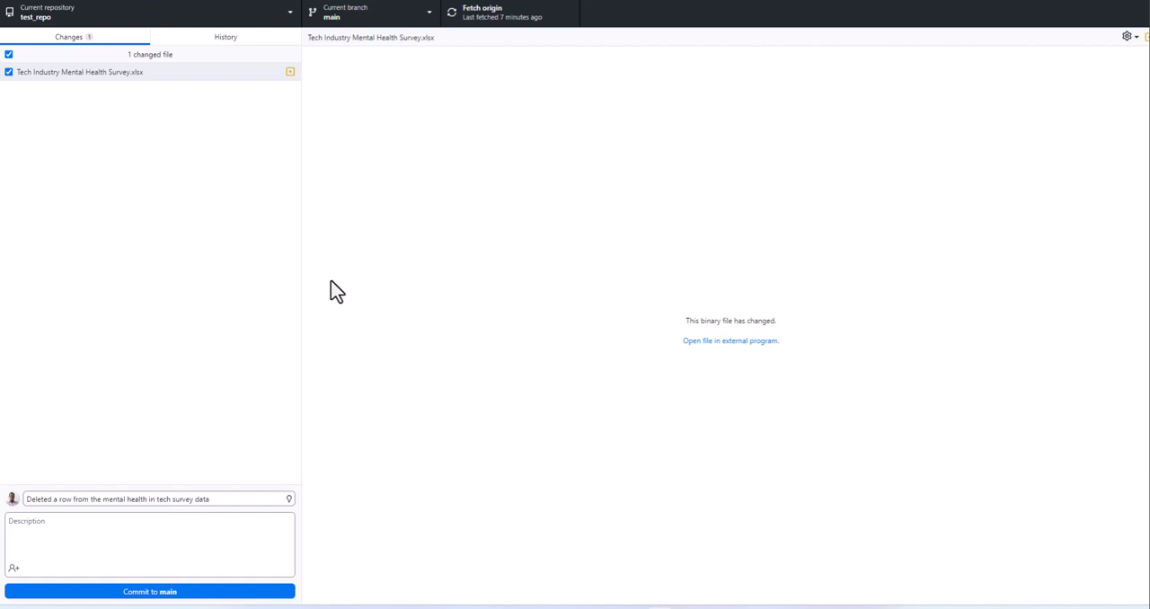
pyautogui.click(226, 499)
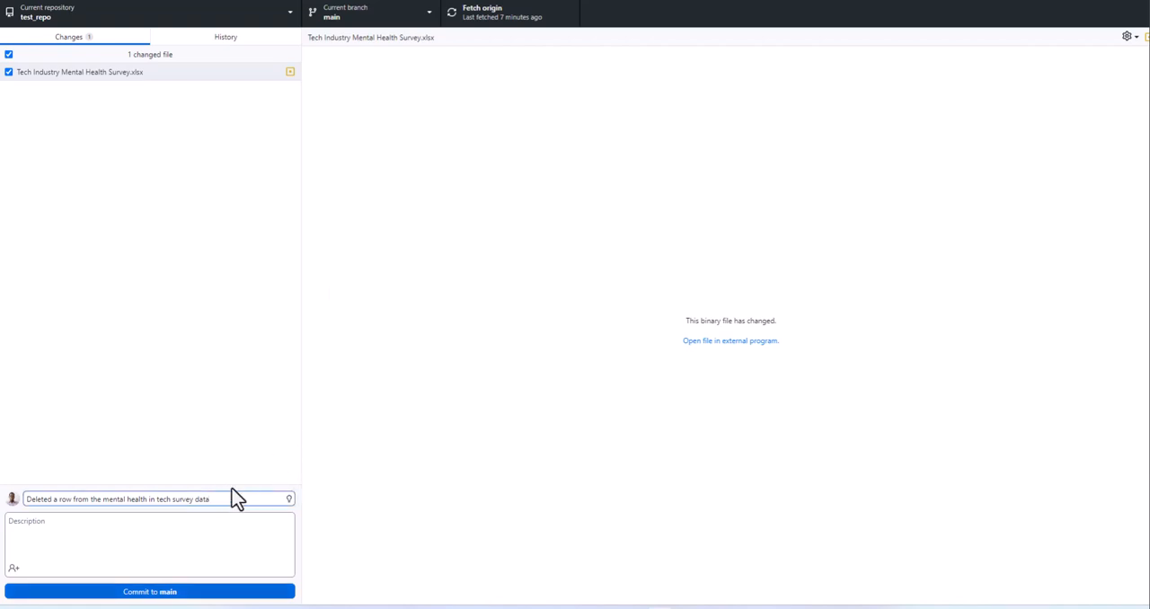
pyautogui.click(172, 595)
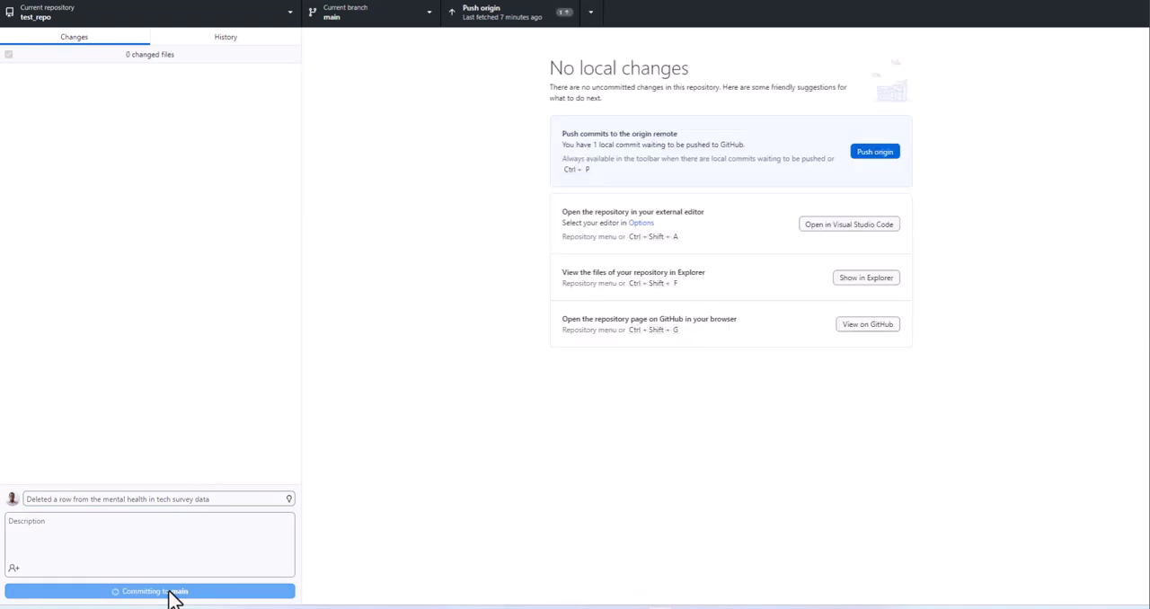
pyautogui.click(870, 155)
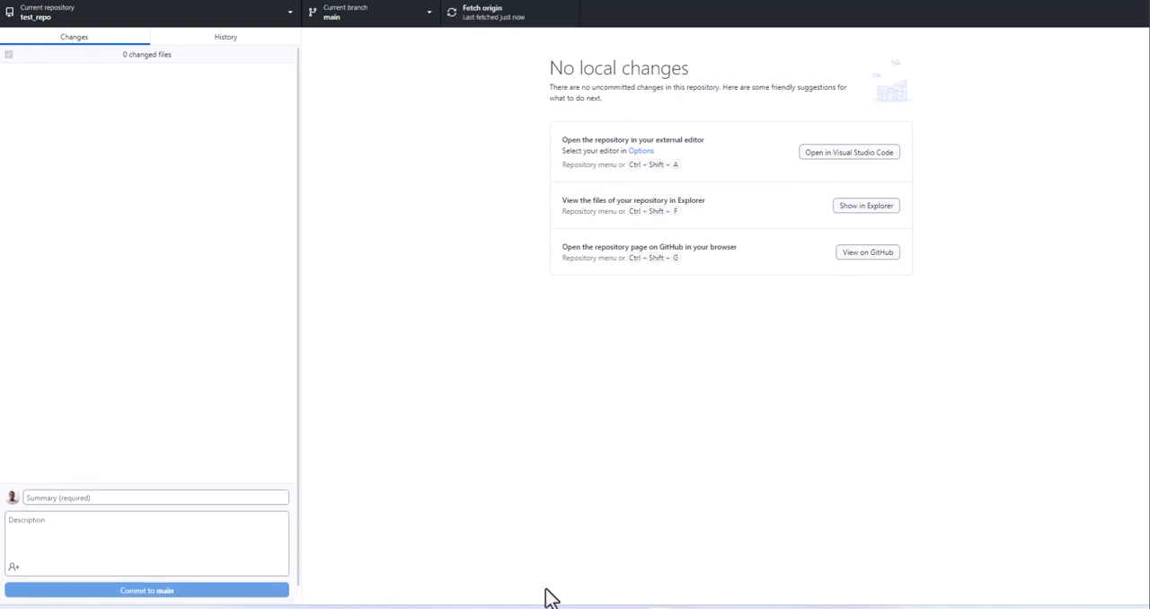
# - Switch to the browser to check the commit history on GitHub, and return to the test_repo main page
pyautogui.moveTo(544, 602)
pyautogui.click(710, 570)
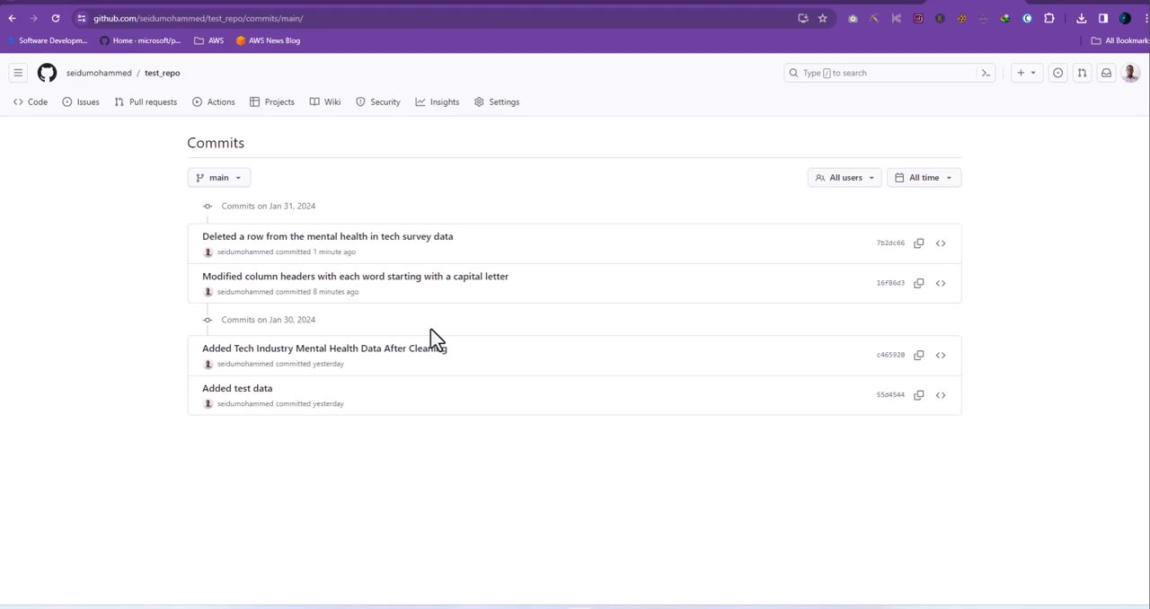
pyautogui.moveTo(122, 90)
pyautogui.click(161, 73)
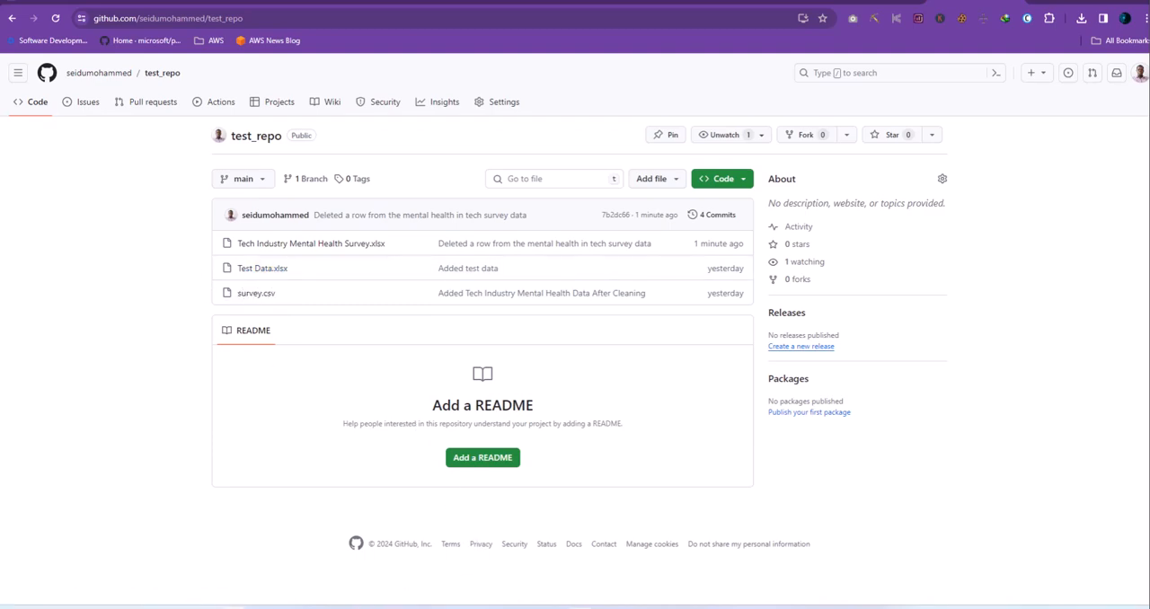
# - Switch to the local test_repo folder in File Explorer and delete Test Data.xlsx
pyautogui.moveTo(311, 578)
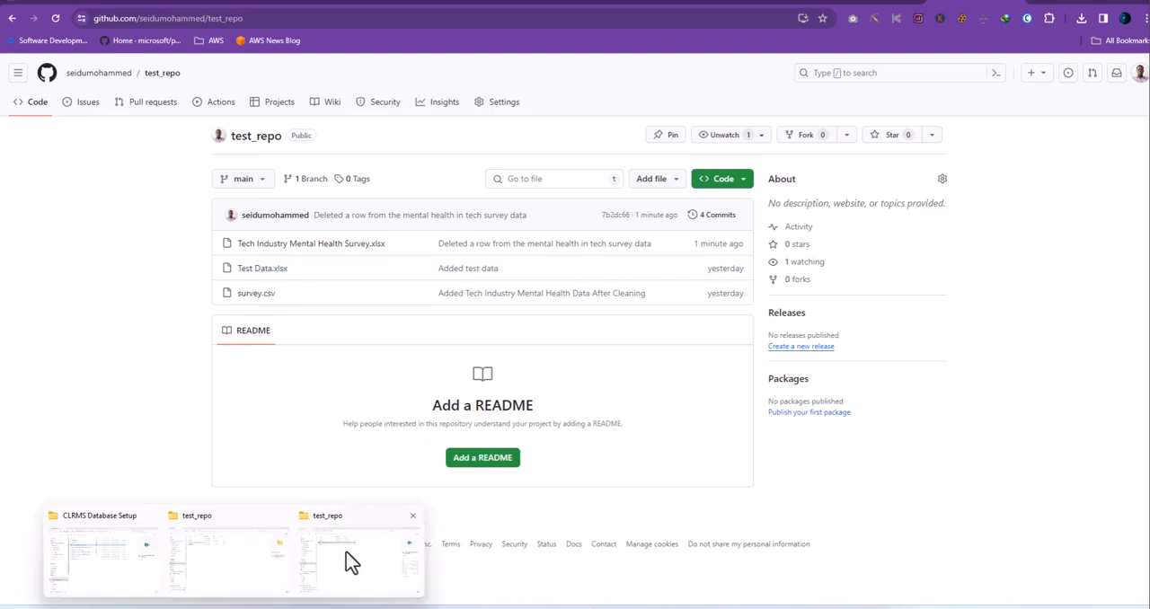
pyautogui.click(350, 563)
pyautogui.click(288, 151)
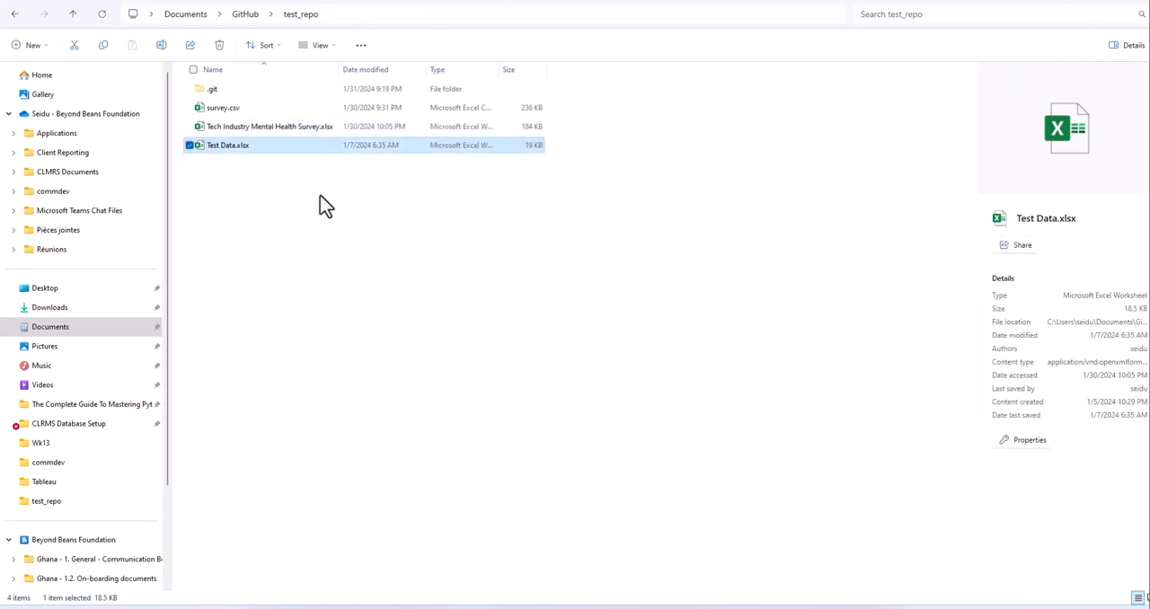
pyautogui.press('Delete')
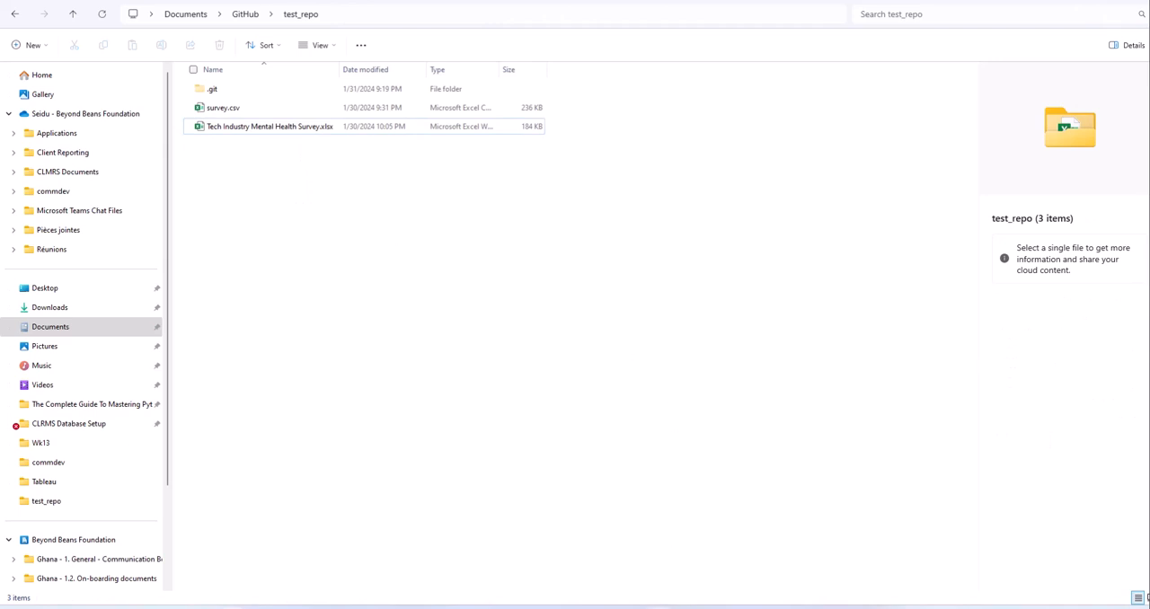
# - In GitHub Desktop, commit the file deletion to main with the summary "Deleted Test Data.xlsx" and push it to origin
pyautogui.moveTo(661, 607)
pyautogui.click(620, 555)
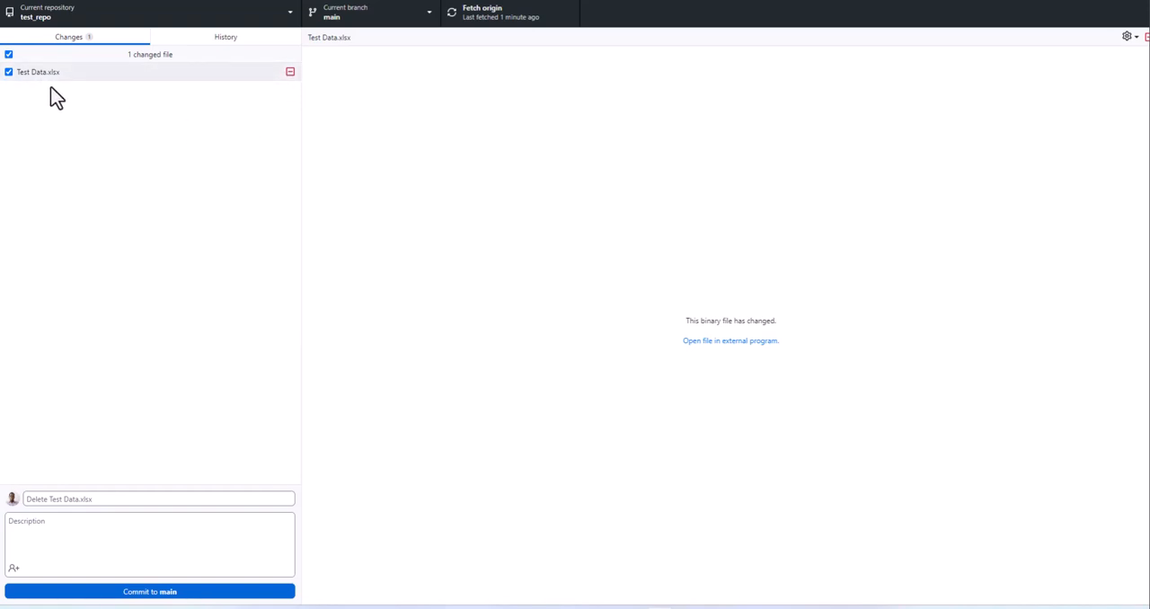
pyautogui.click(126, 501)
pyautogui.write('De')
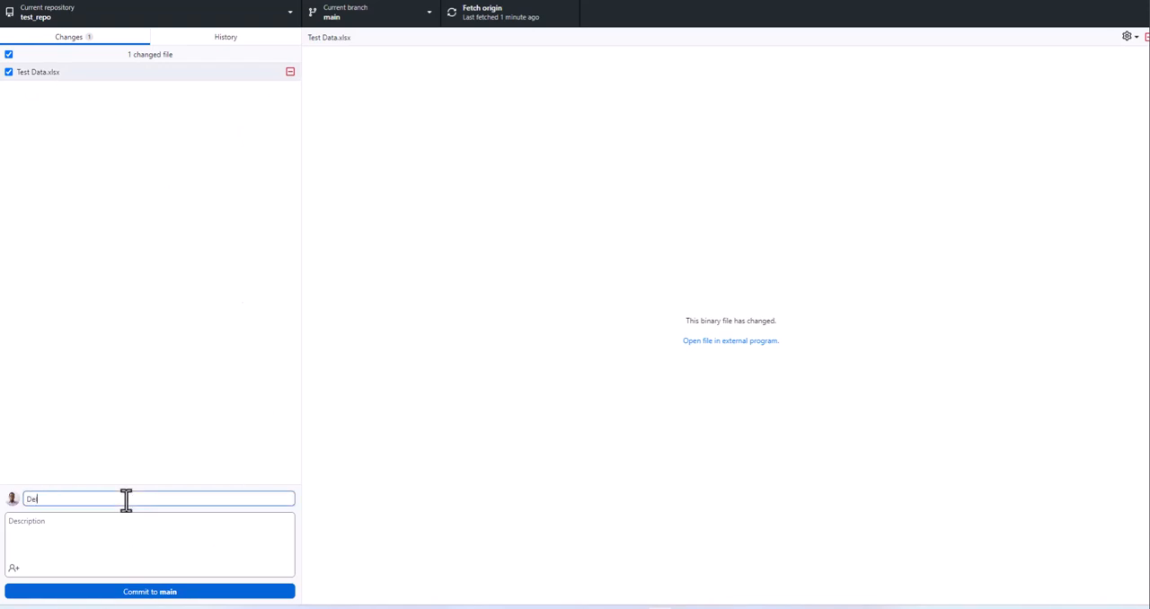
pyautogui.write('lted Test Data')
pyautogui.write('e')
pyautogui.click(148, 400)
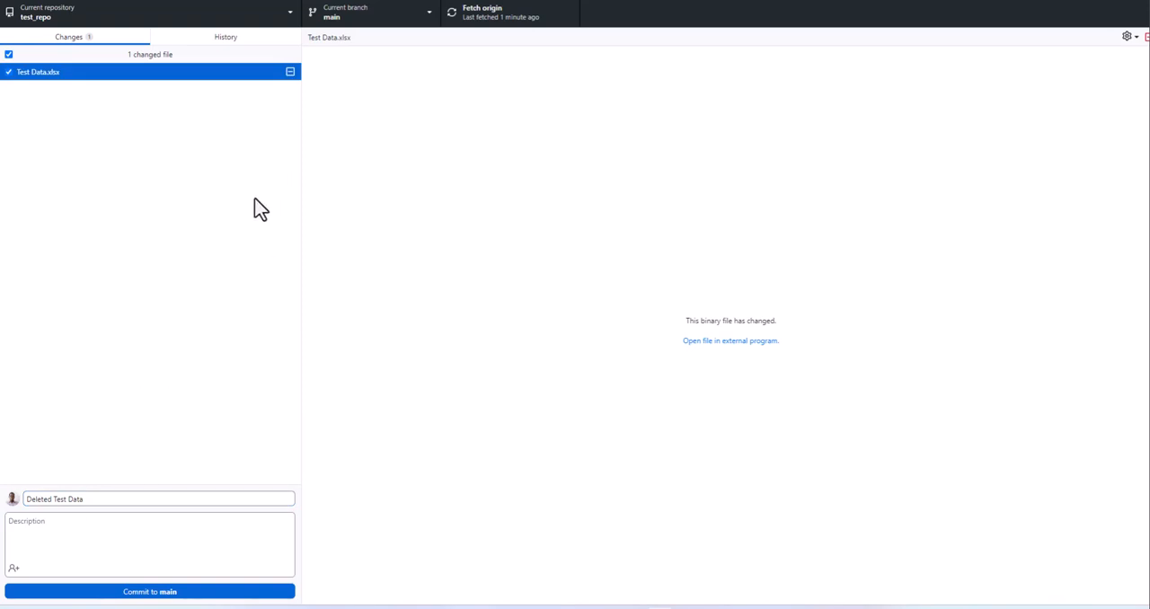
pyautogui.click(98, 499)
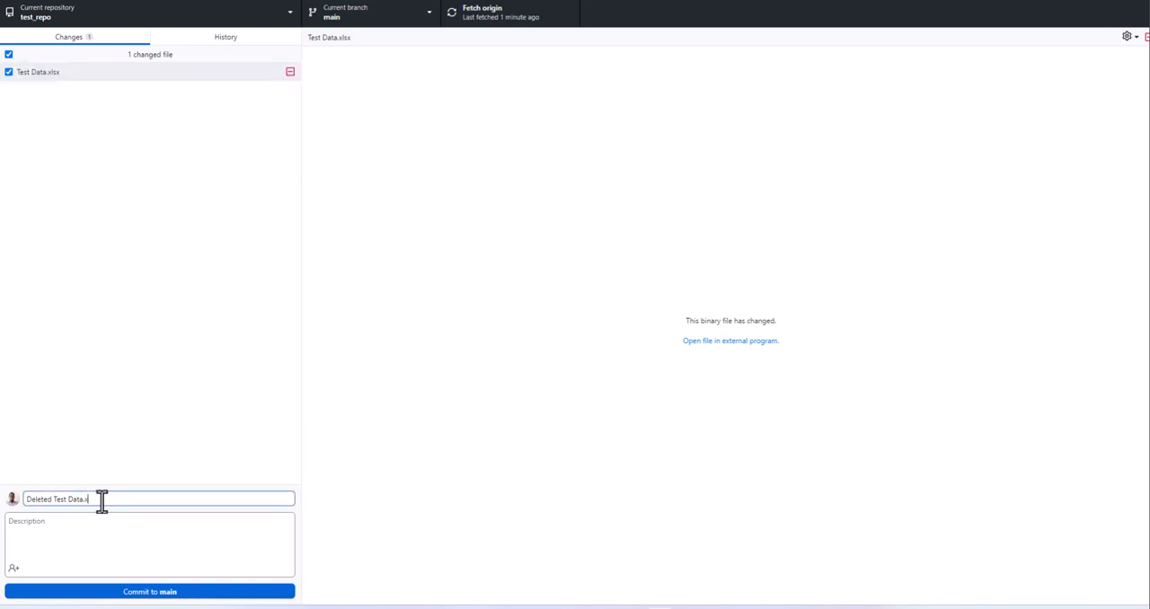
pyautogui.write('.xlsx')
pyautogui.click(195, 593)
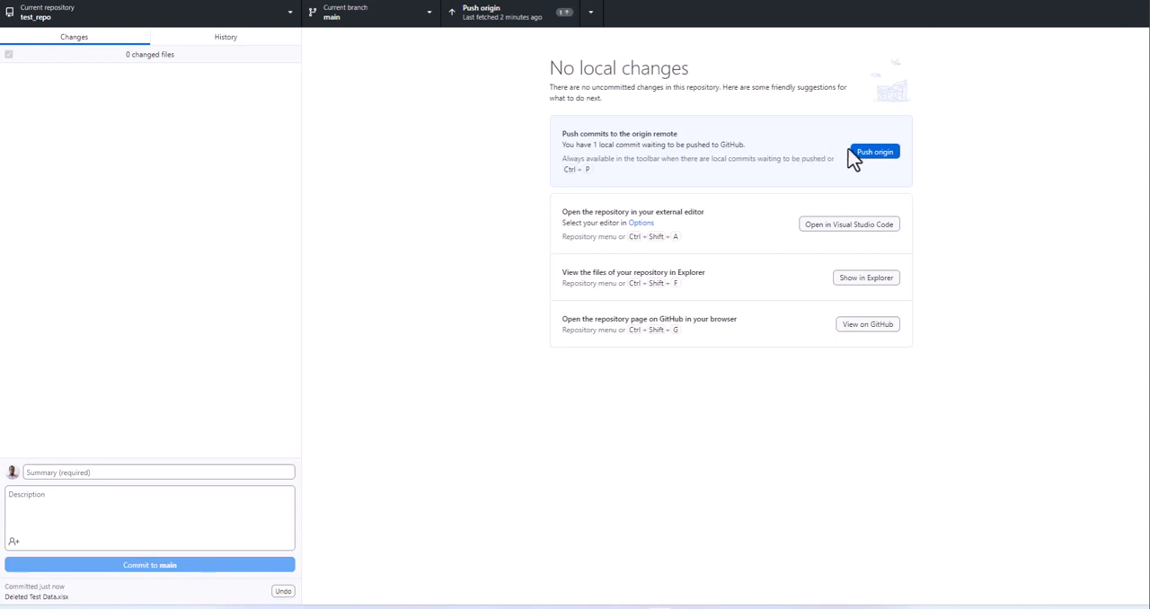
pyautogui.click(867, 158)
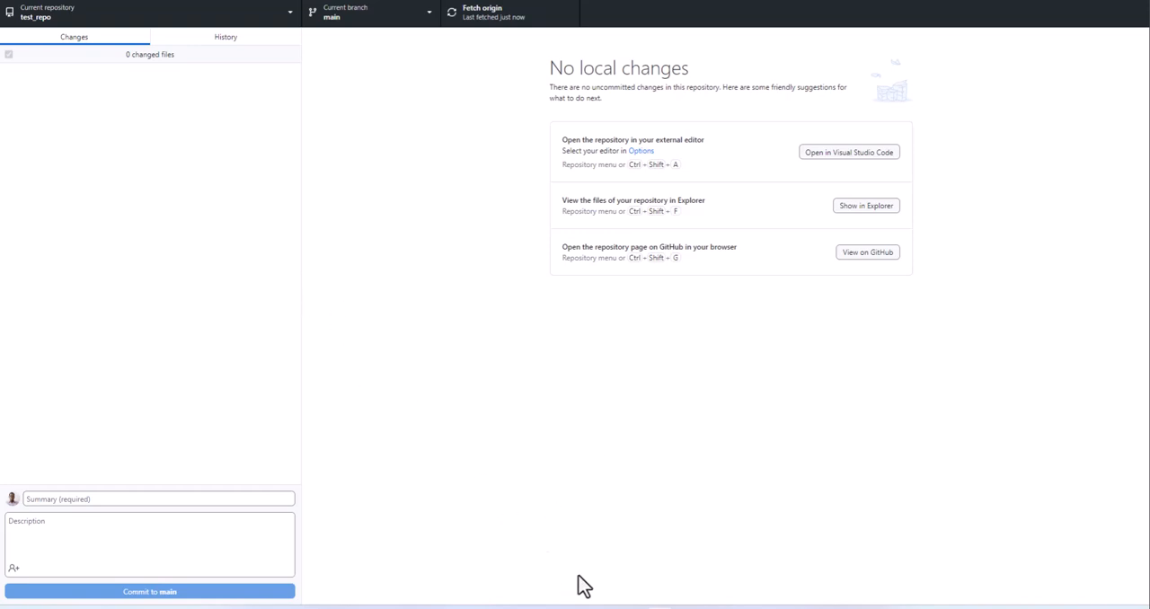
# - Switch to the browser and reload the test_repo page on GitHub to check the file list
pyautogui.click(659, 608)
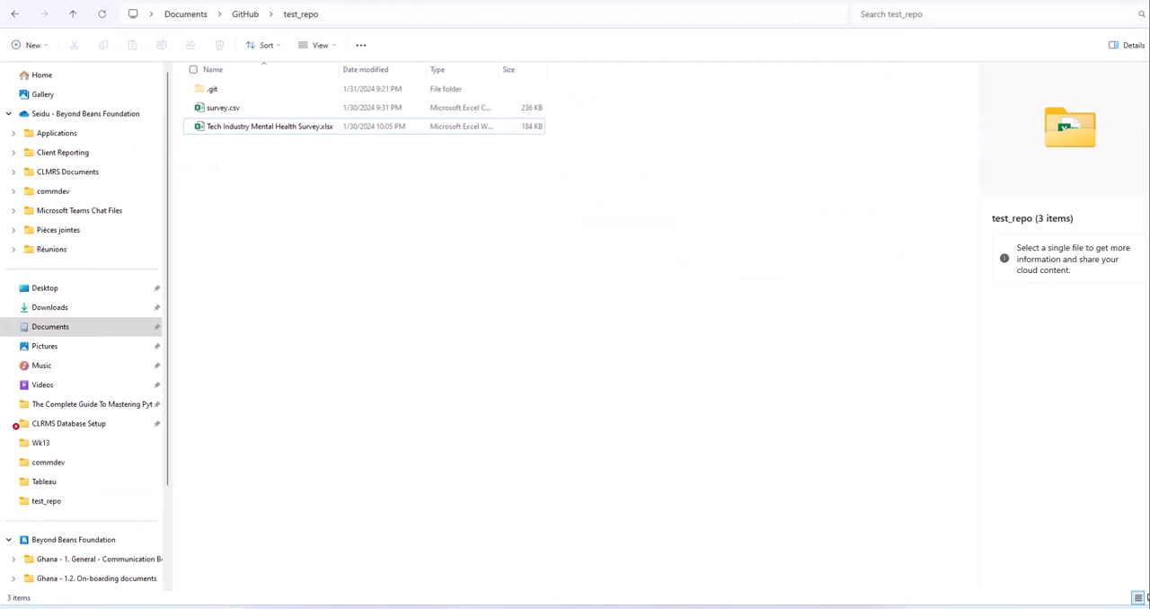
pyautogui.click(659, 607)
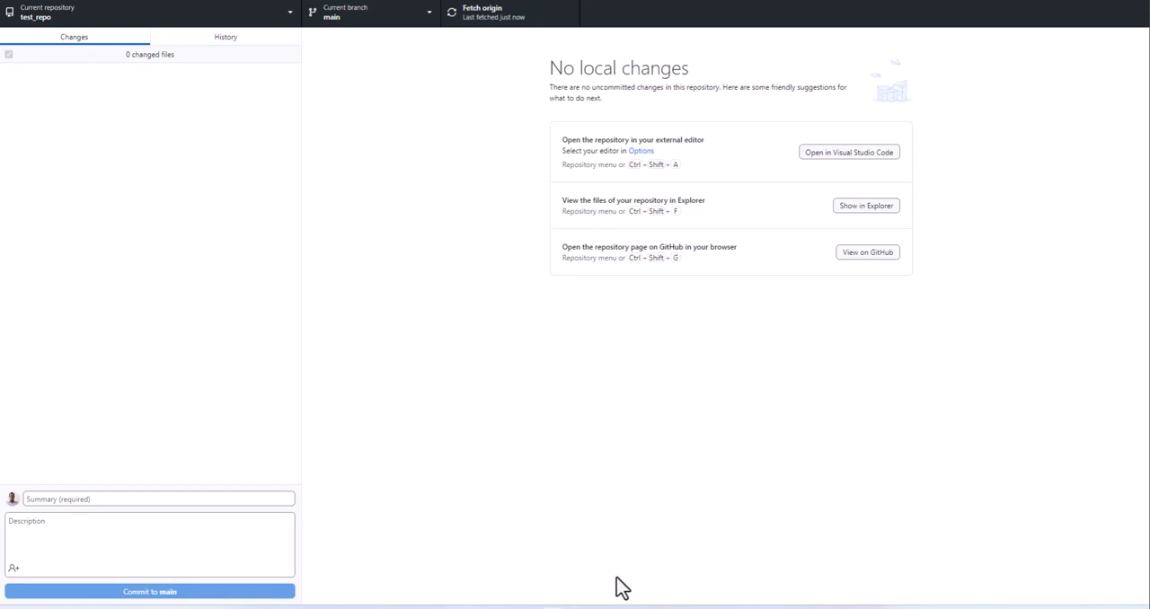
pyautogui.click(584, 608)
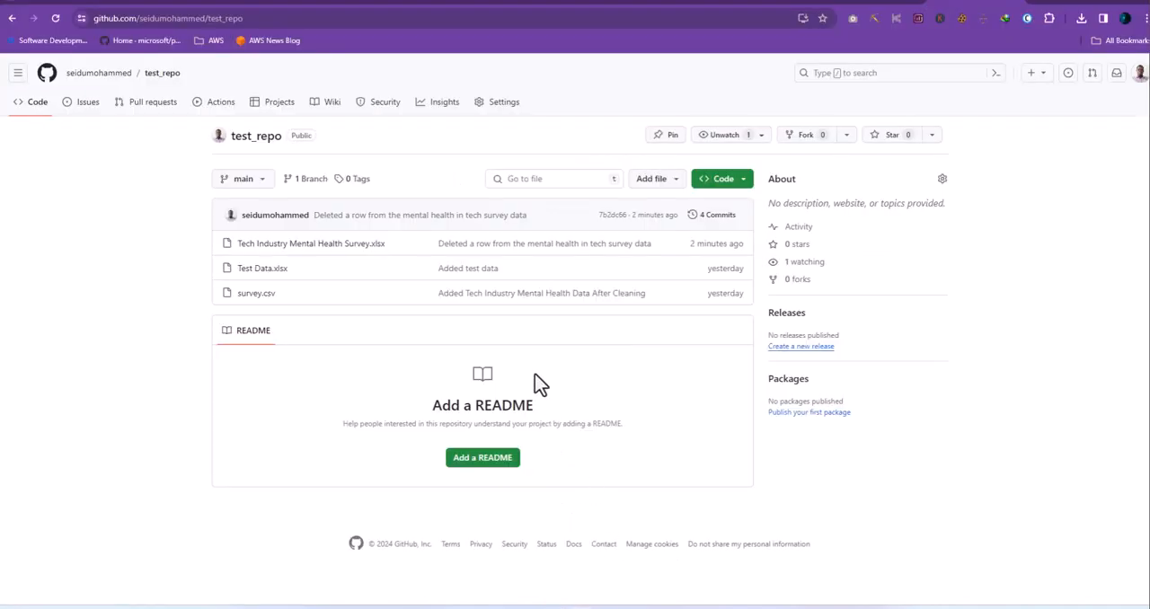
pyautogui.click(55, 19)
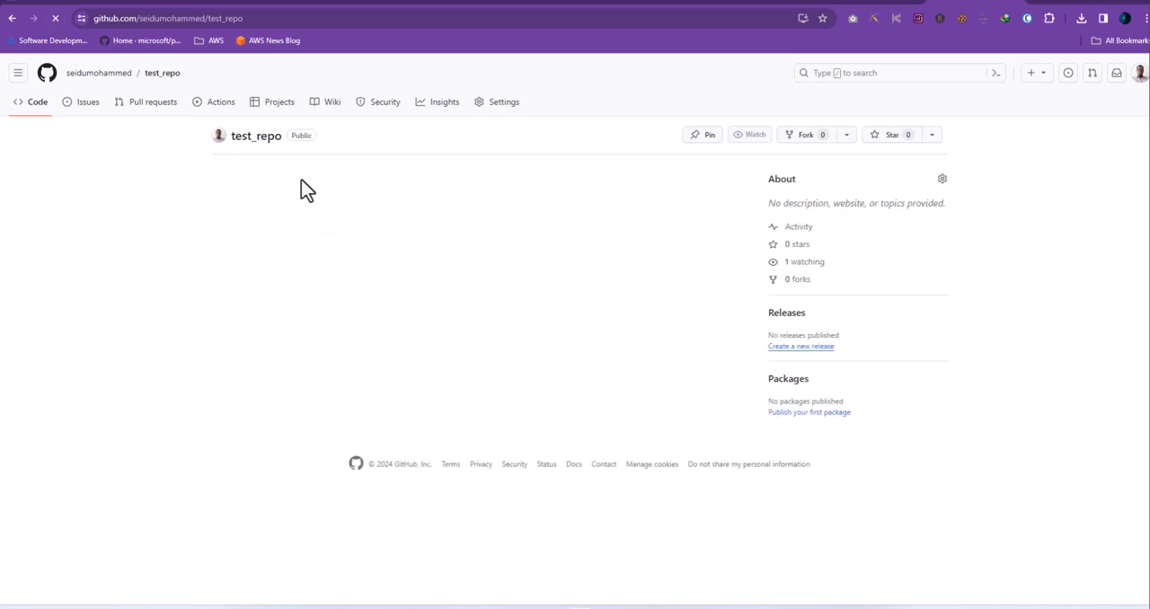
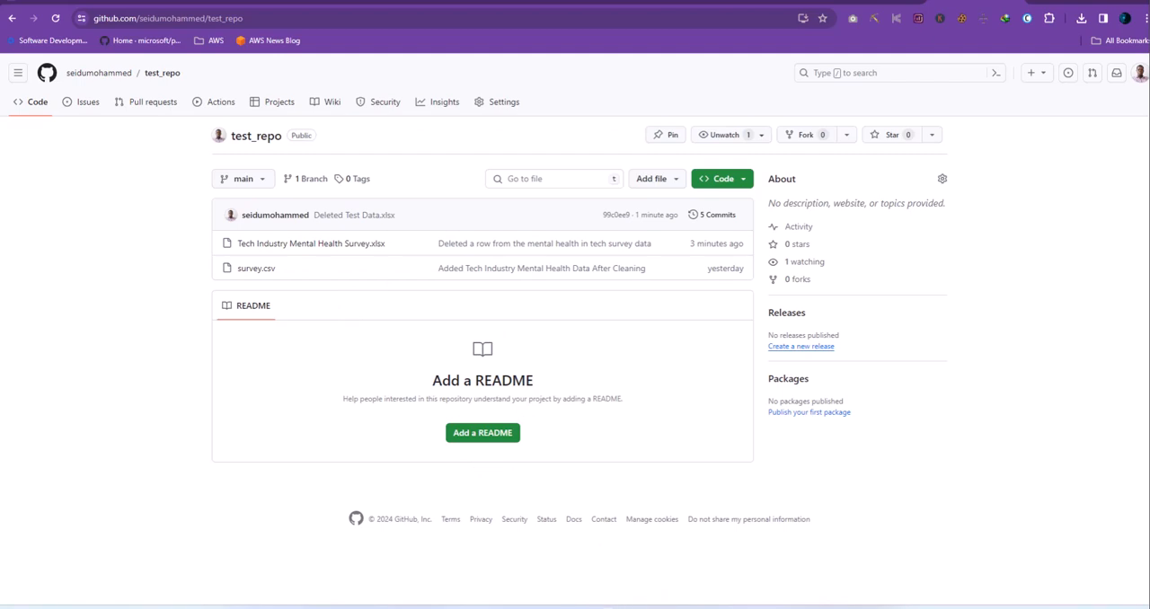
# - Switch to the local test_repo folder in File Explorer and open Tech Industry Mental Health Survey.xlsx
pyautogui.click(672, 581)
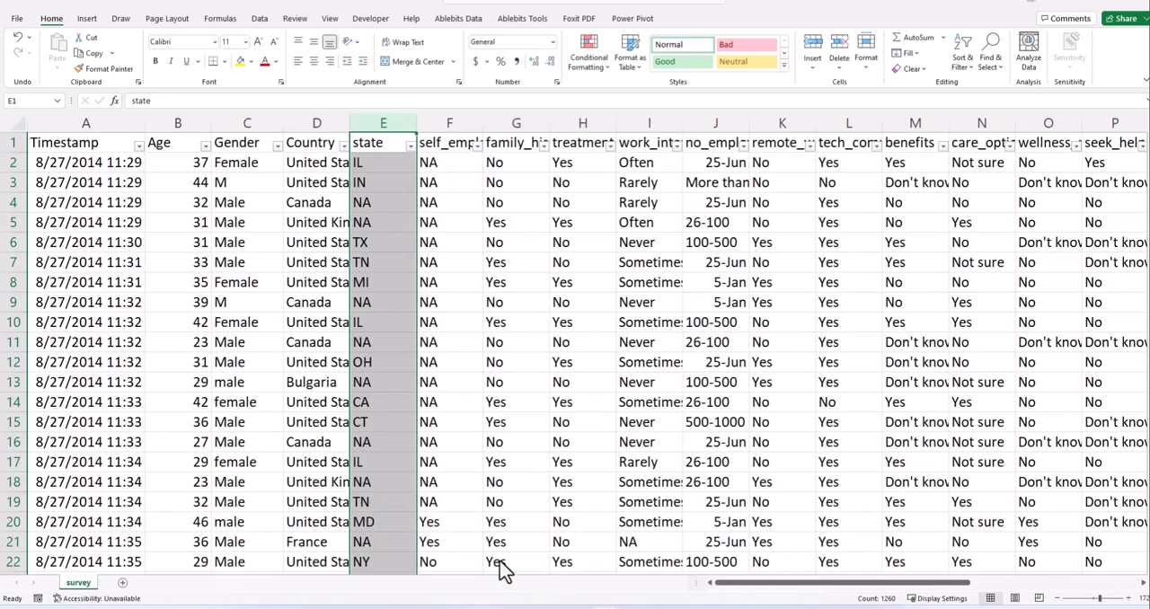
pyautogui.moveTo(606, 608)
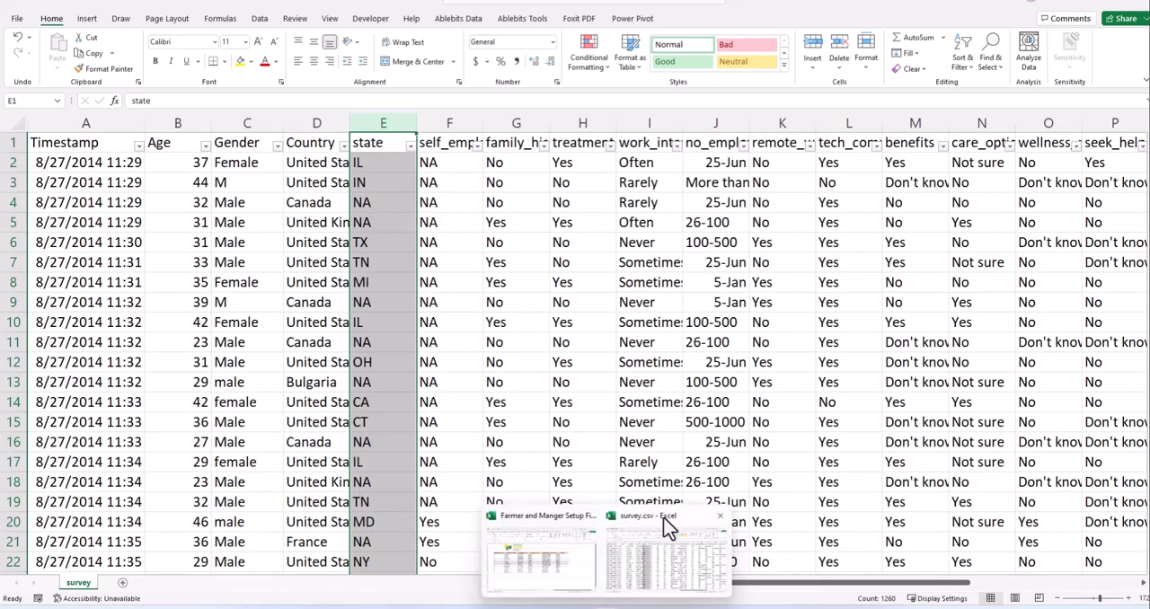
pyautogui.click(544, 347)
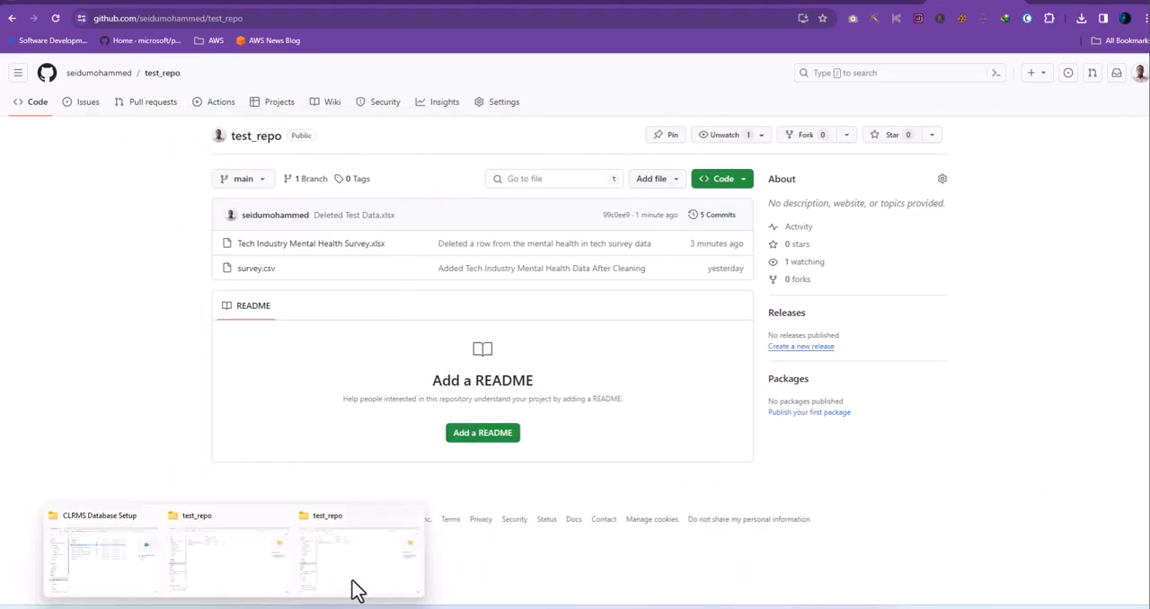
pyautogui.click(352, 584)
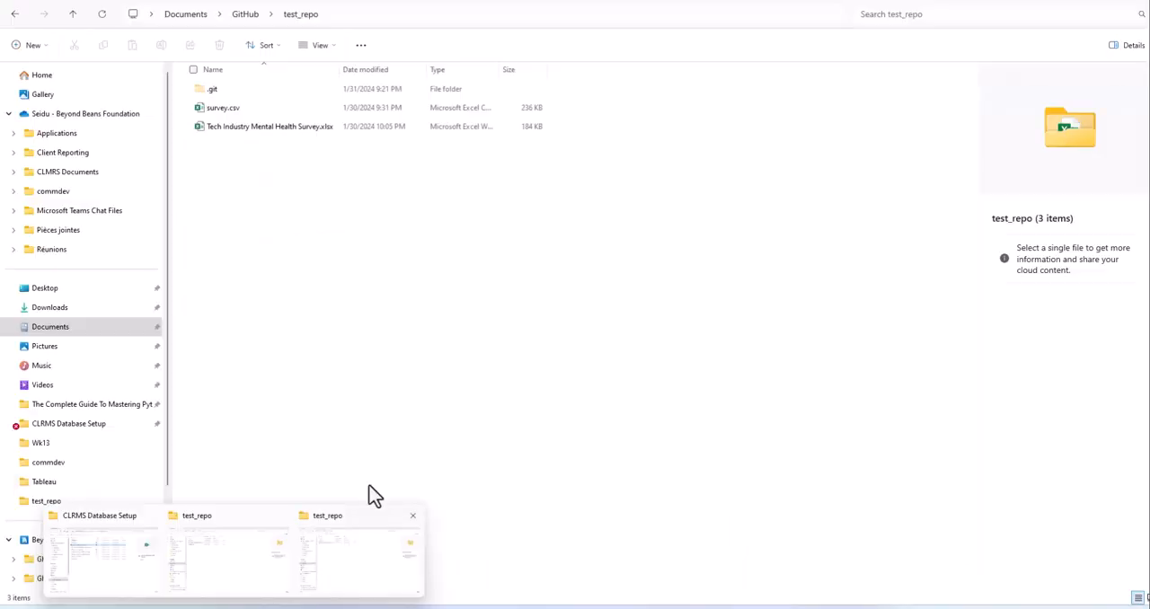
pyautogui.click(311, 124)
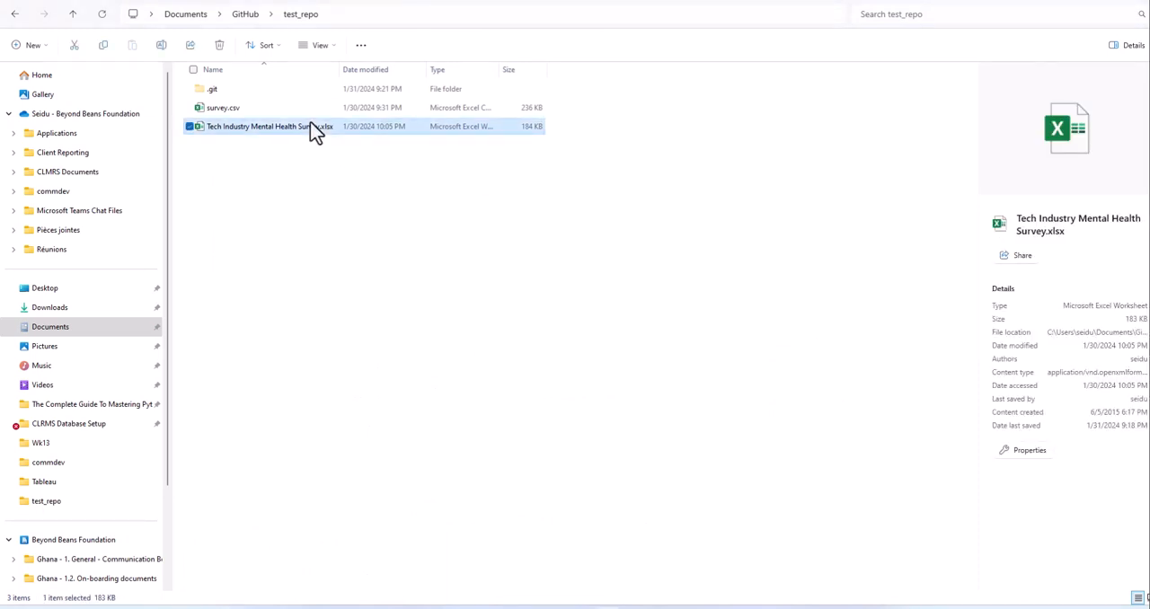
pyautogui.doubleClick(310, 123)
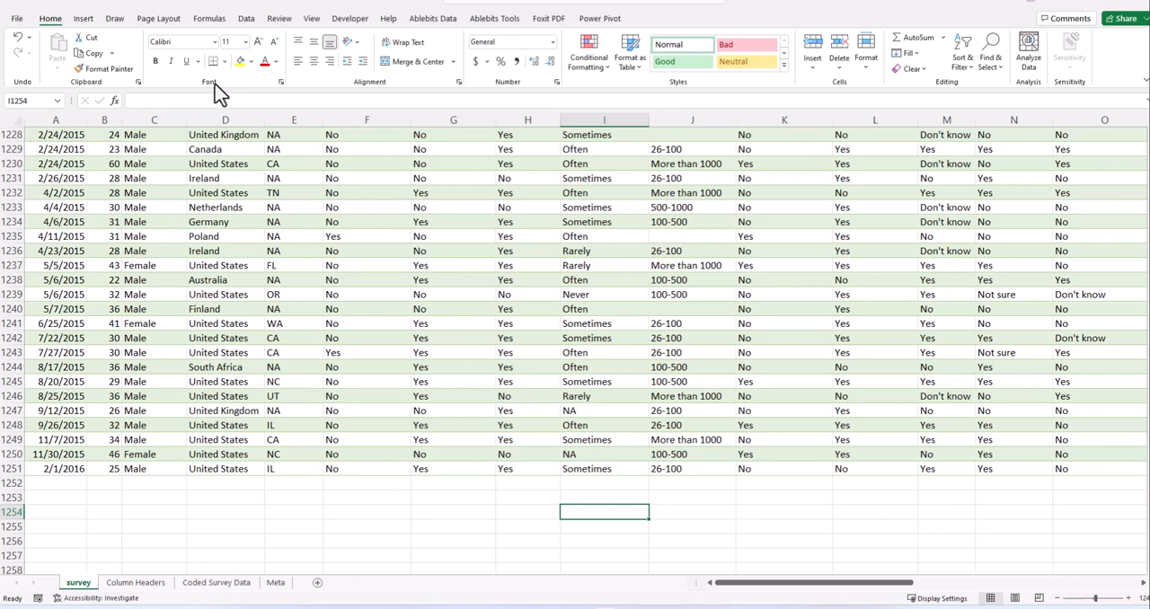
# - Examine the last rows of the survey sheet and look through the Column Headers, Coded Survey Data and Meta sheets
pyautogui.click(95, 501)
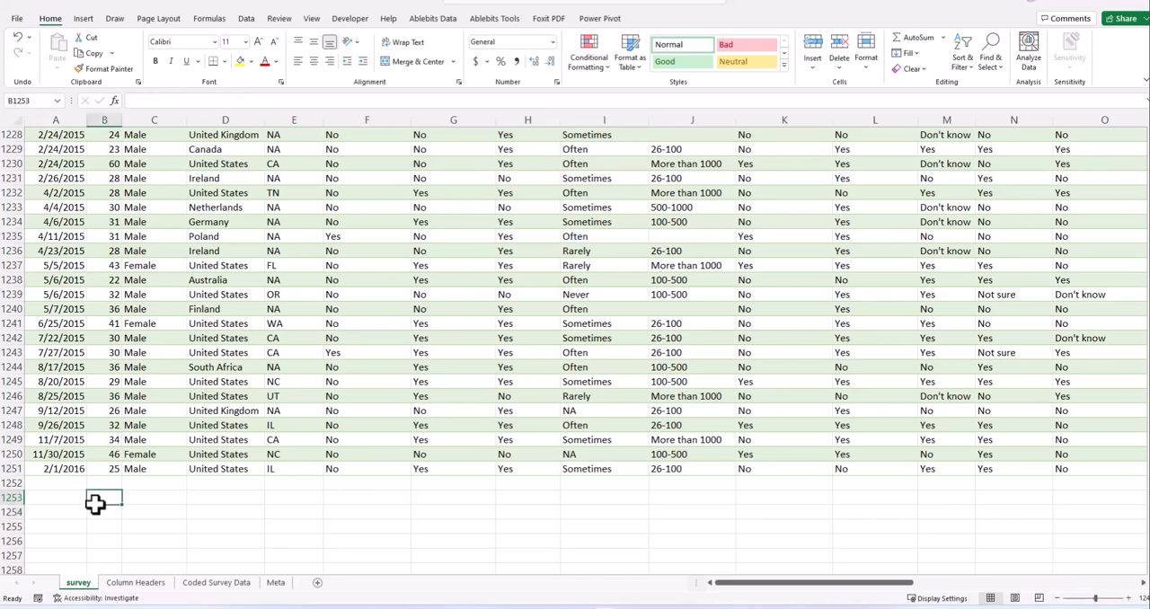
pyautogui.click(59, 482)
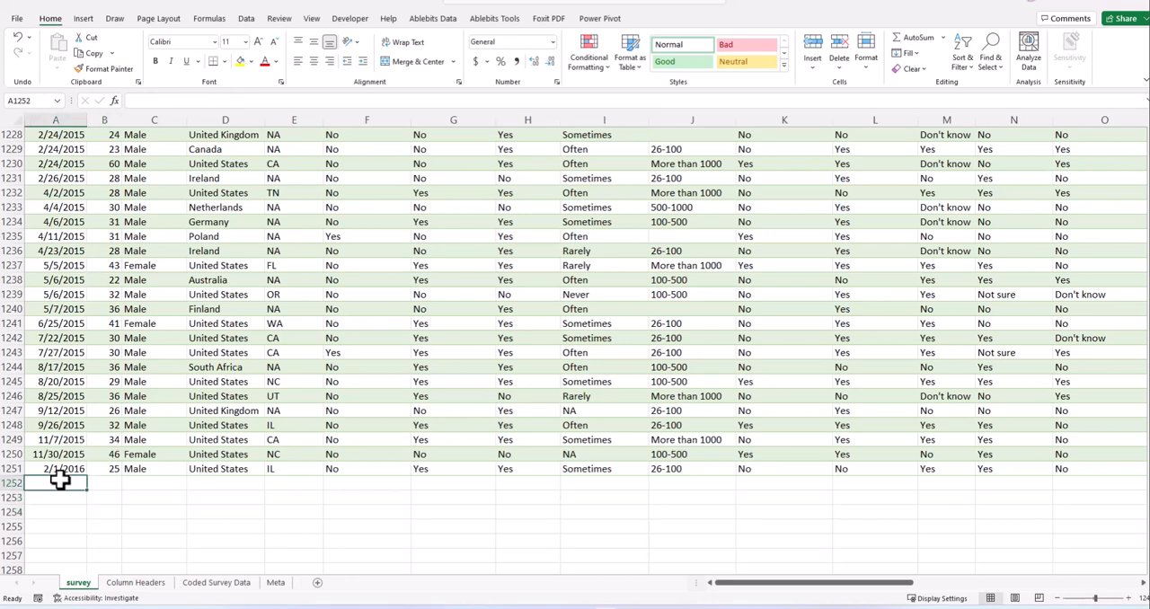
pyautogui.click(13, 484)
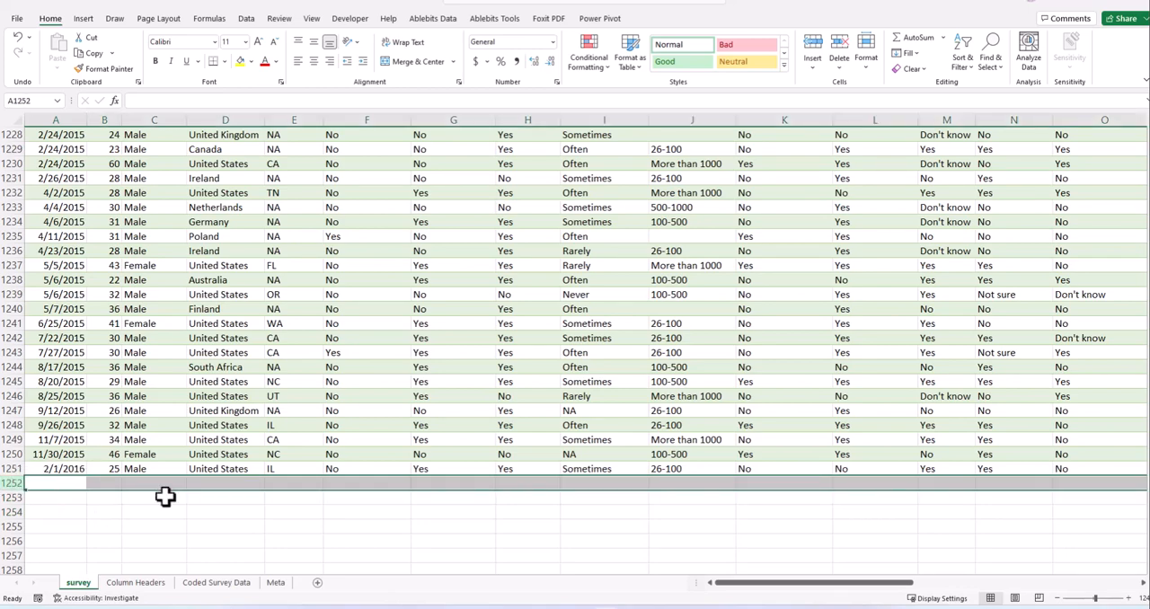
pyautogui.click(165, 497)
pyautogui.scroll(7, 180, 497)
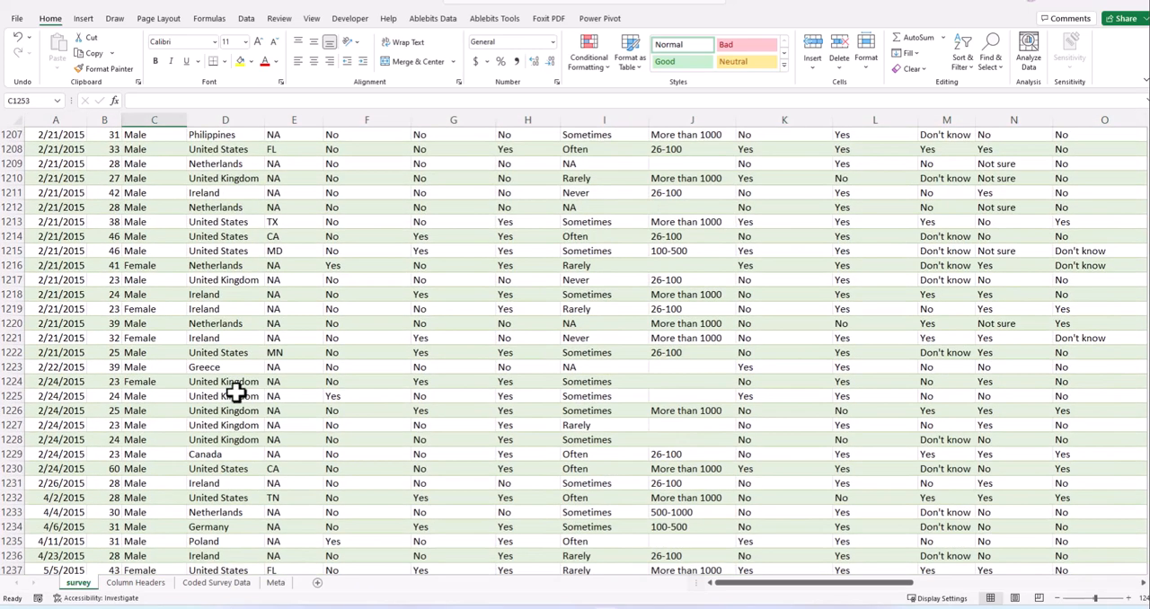
pyautogui.scroll(-5, 239, 393)
pyautogui.click(135, 582)
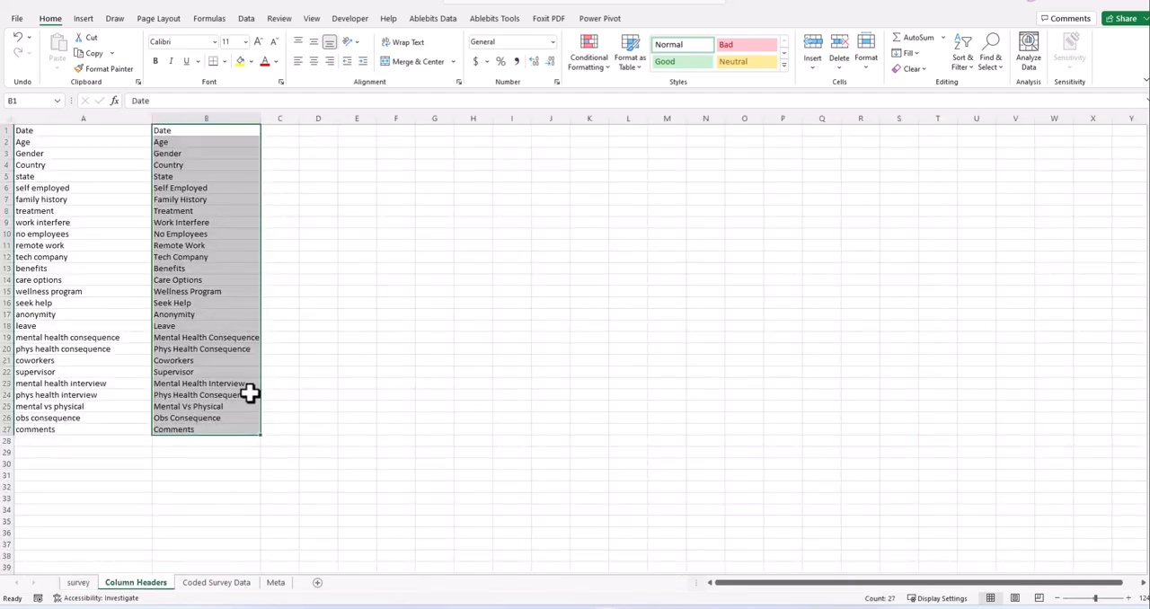
pyautogui.click(78, 582)
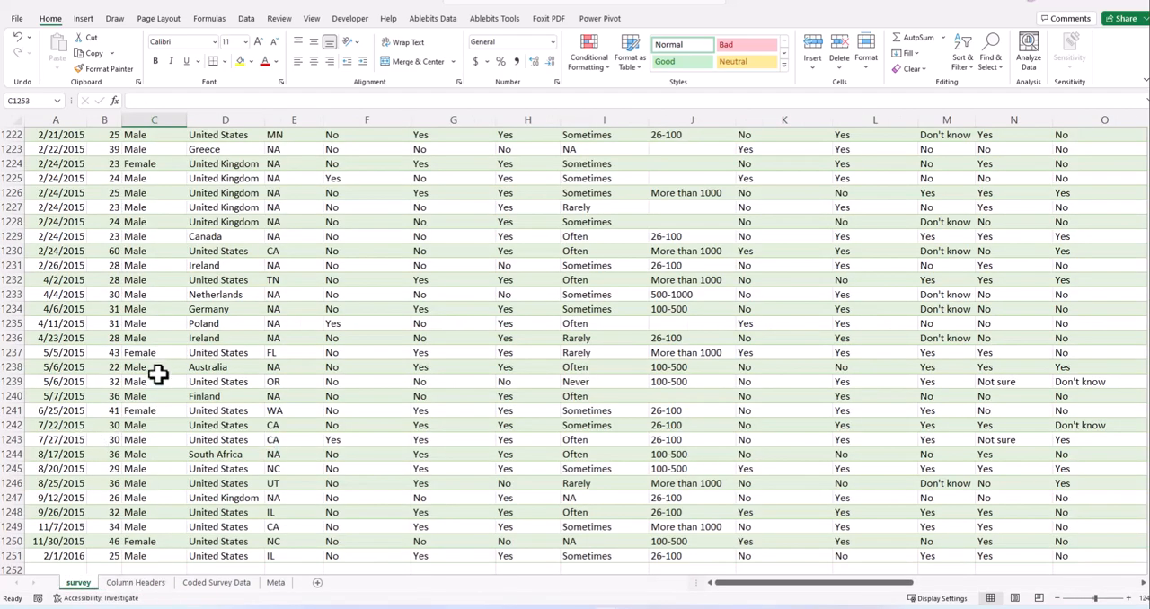
pyautogui.scroll(11, 193, 409)
pyautogui.scroll(9, 202, 417)
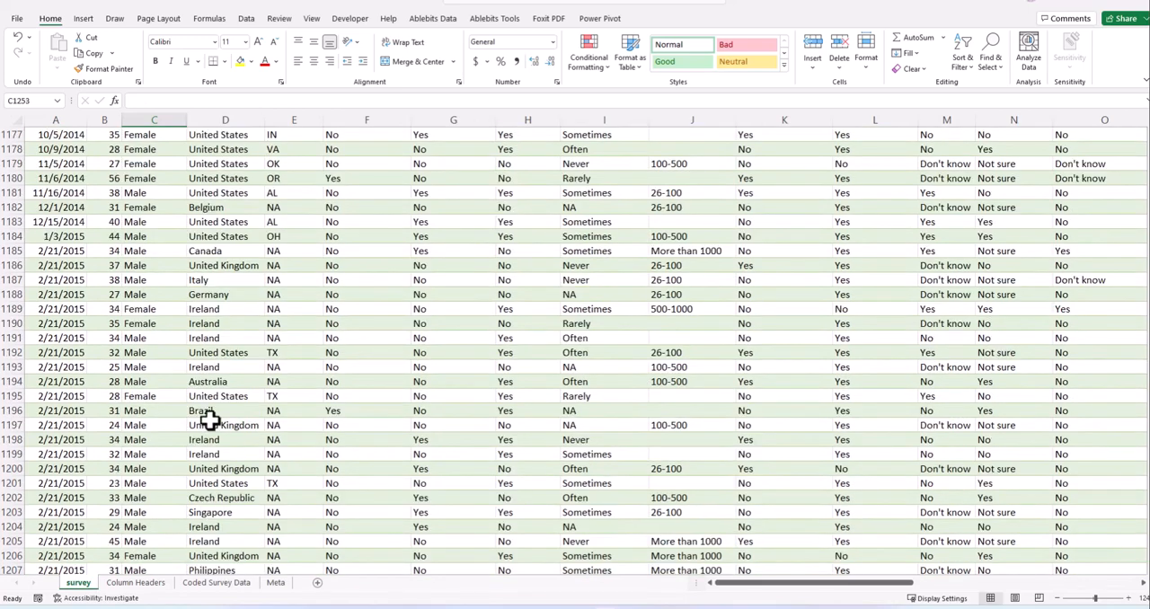
pyautogui.click(144, 584)
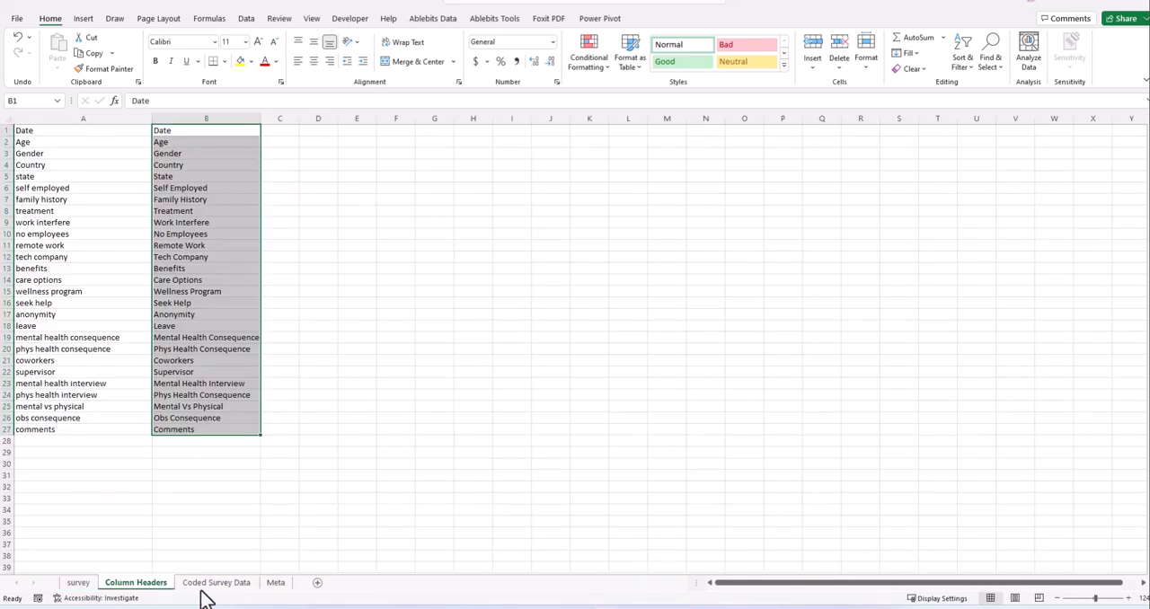
pyautogui.click(215, 585)
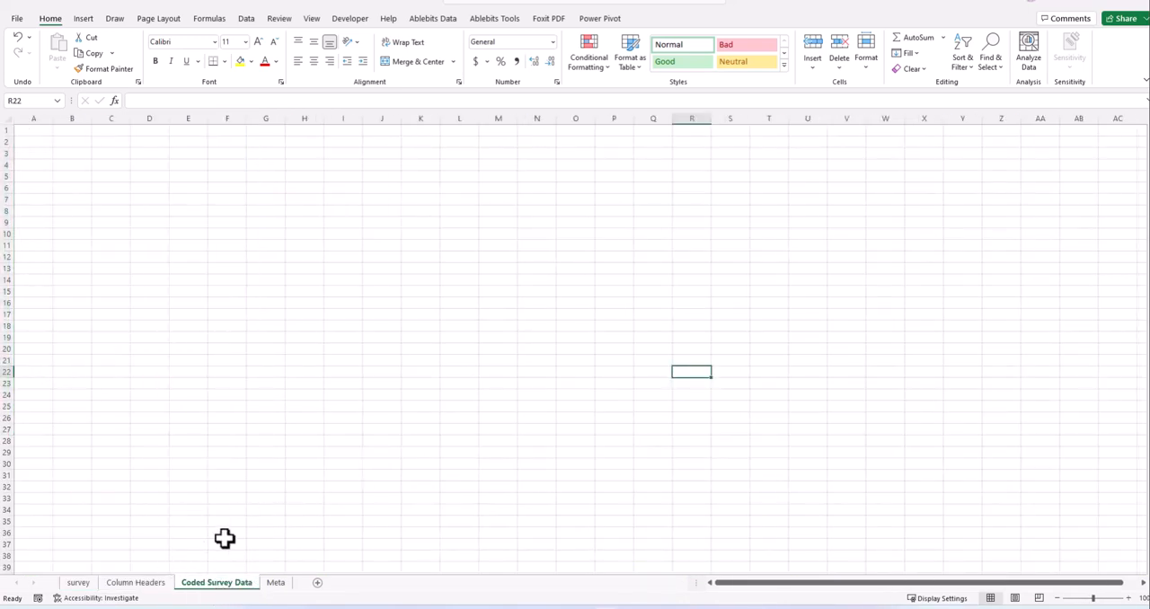
pyautogui.click(272, 586)
pyautogui.click(220, 584)
# - Rename the Meta sheet to Metadata
pyautogui.click(276, 585)
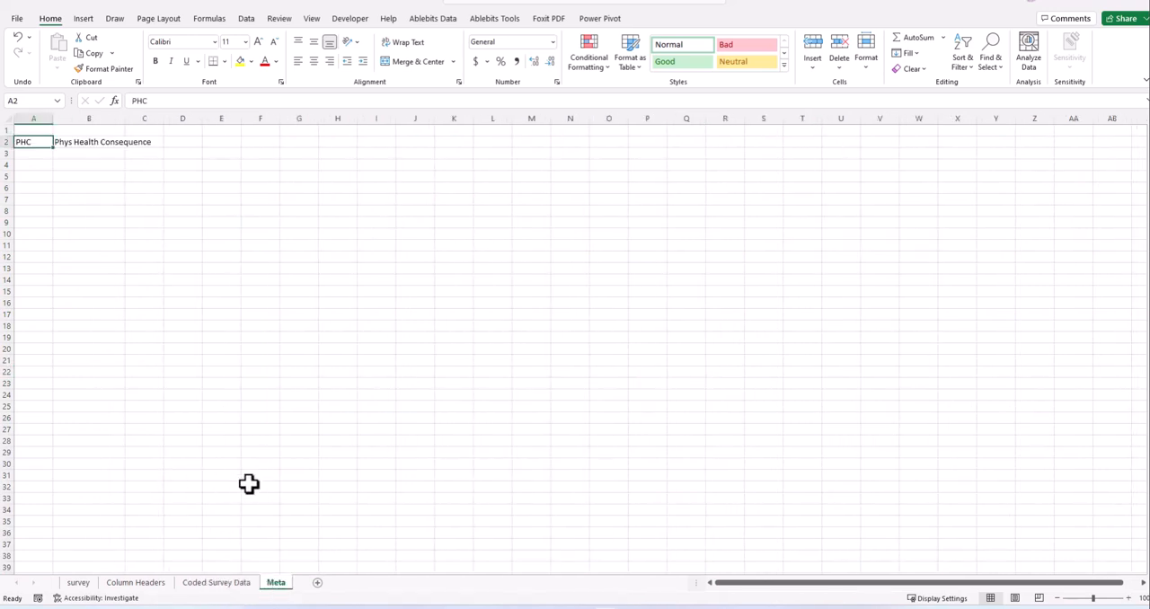
pyautogui.doubleClick(284, 583)
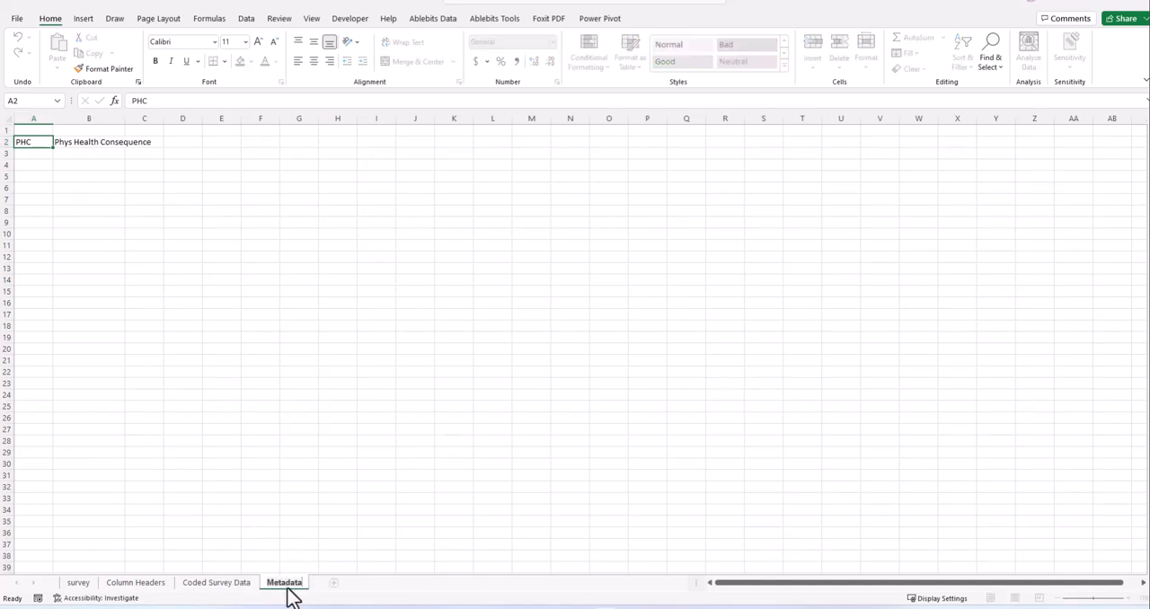
pyautogui.click(410, 506)
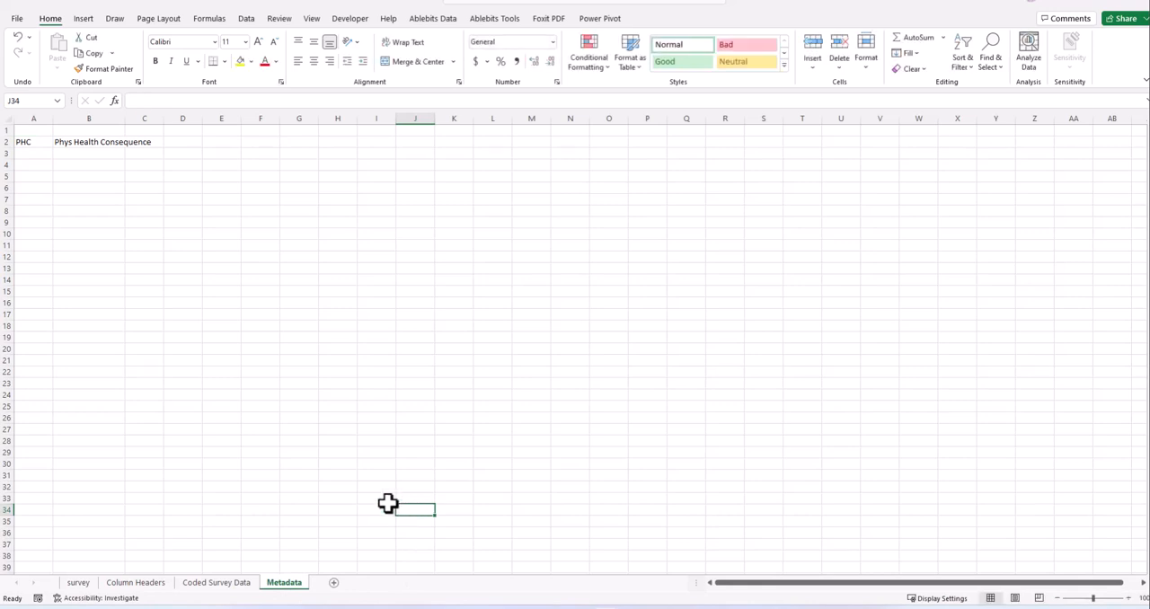
# - Widen column B of the Metadata sheet so that "Phys Health Consequence" fits inside it
pyautogui.click(259, 290)
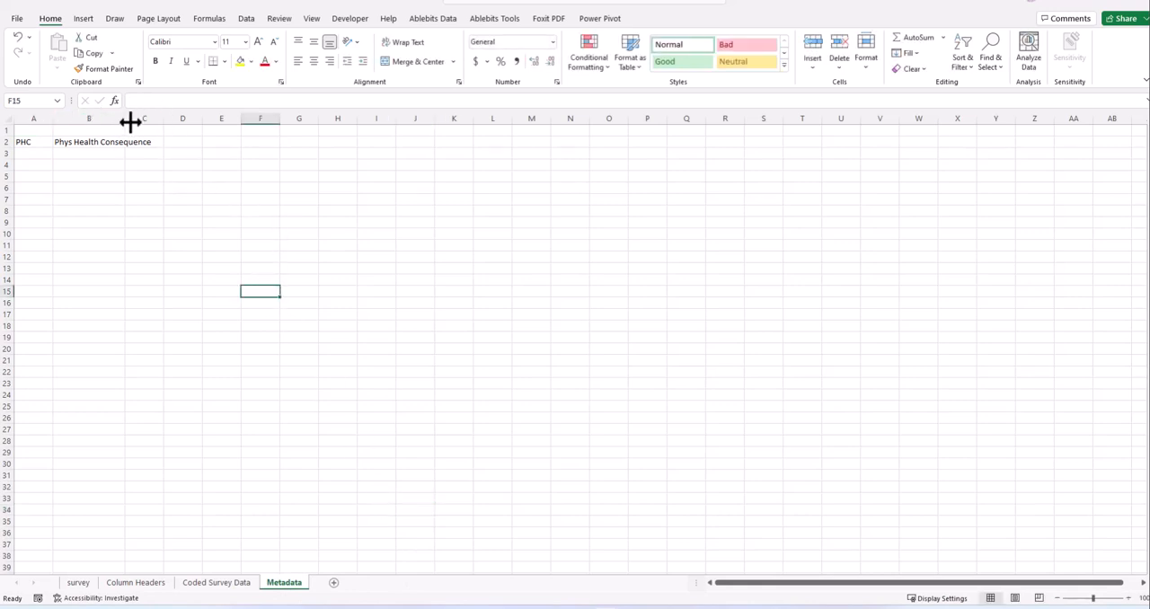
pyautogui.moveTo(126, 118); pyautogui.dragTo(183, 128)
pyautogui.click(88, 153)
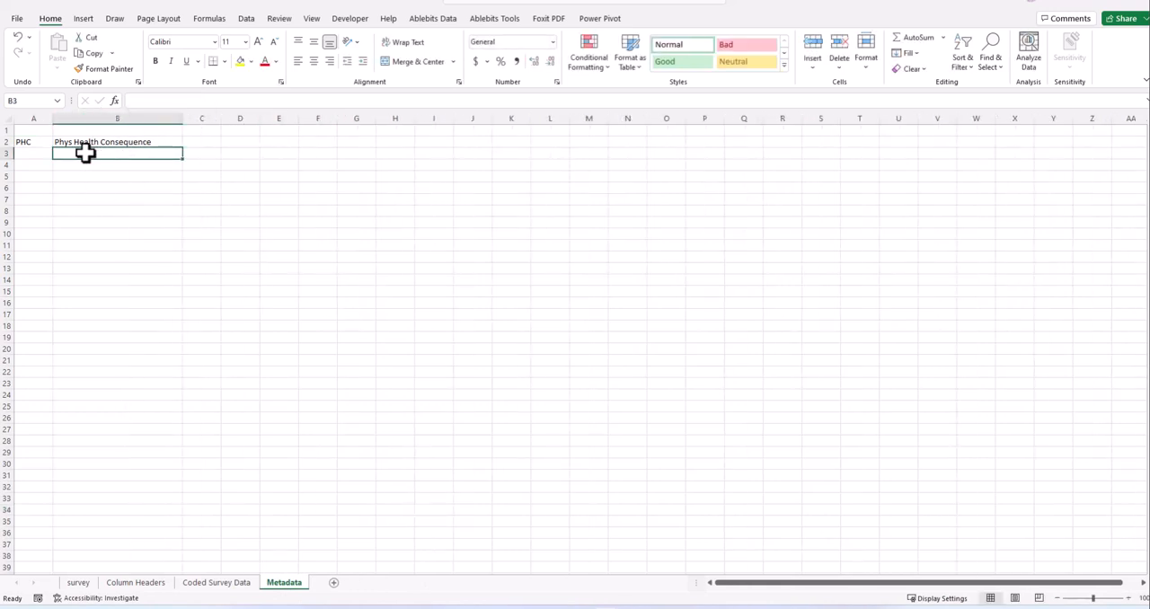
pyautogui.click(63, 133)
# - Check the Coded Survey Data sheet, and return to the first data row of the survey sheet
pyautogui.click(232, 586)
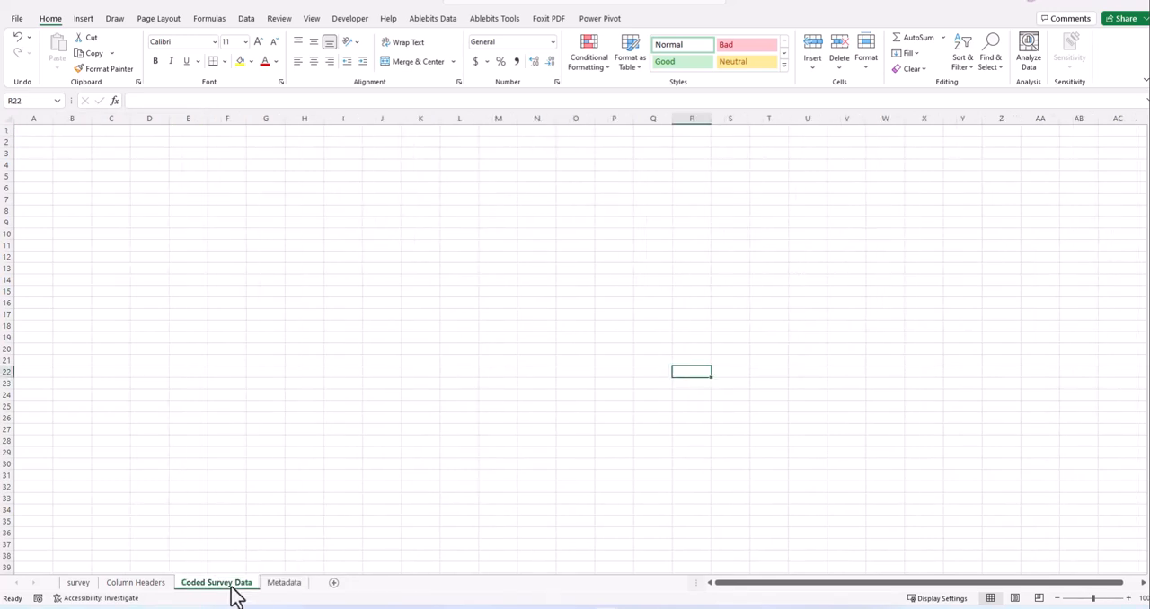
pyautogui.click(264, 430)
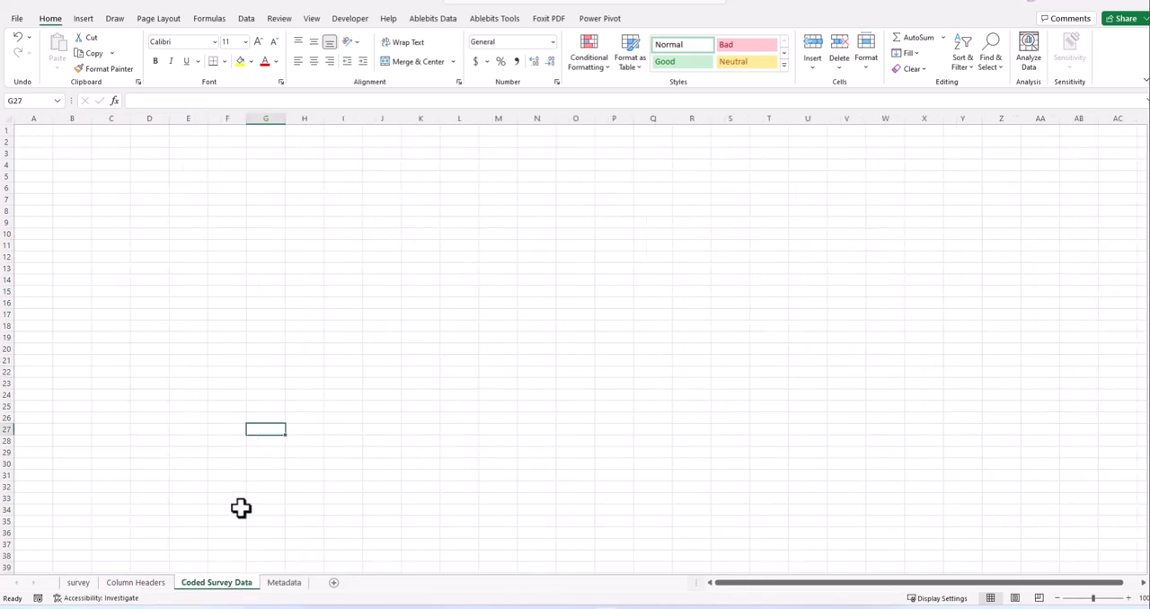
pyautogui.click(78, 584)
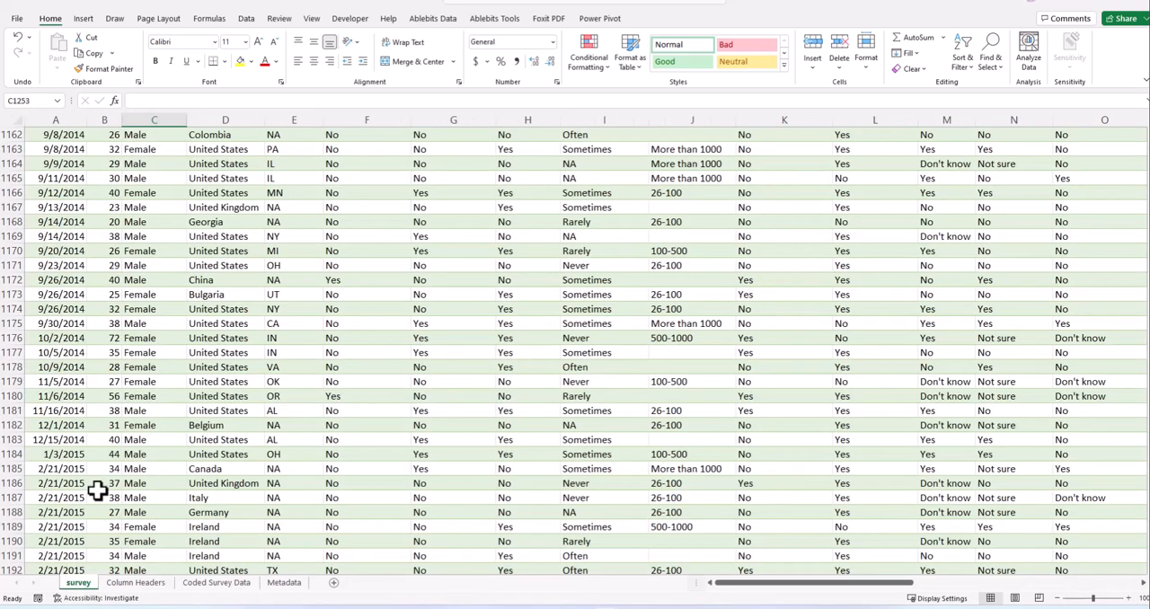
pyautogui.scroll(8, 108, 404)
pyautogui.scroll(6, 270, 323)
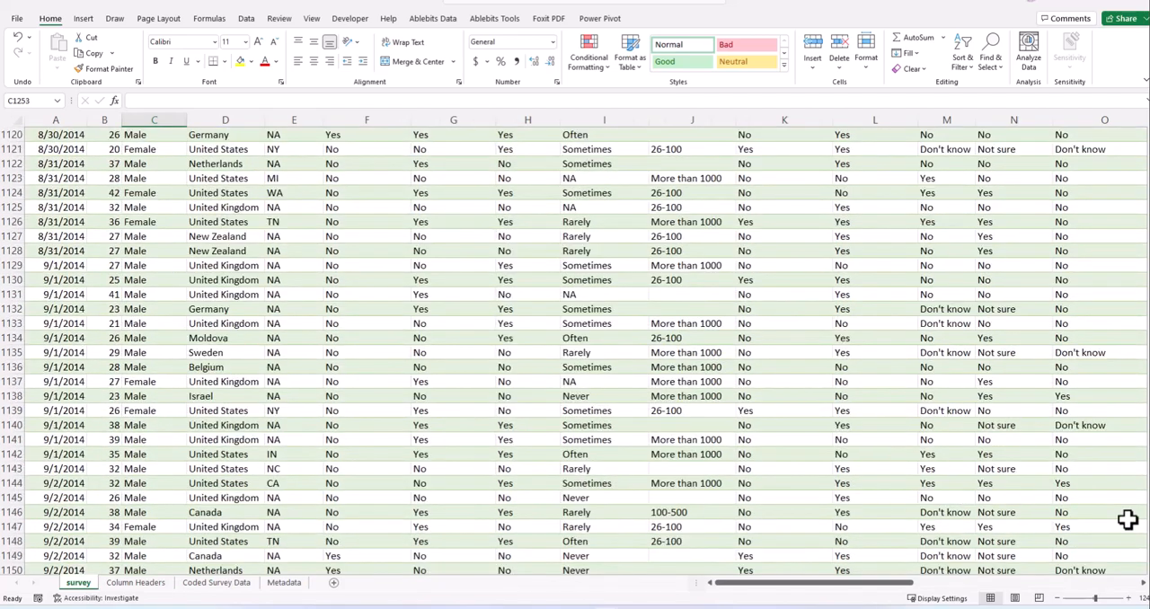
pyautogui.scroll(20, 104, 151)
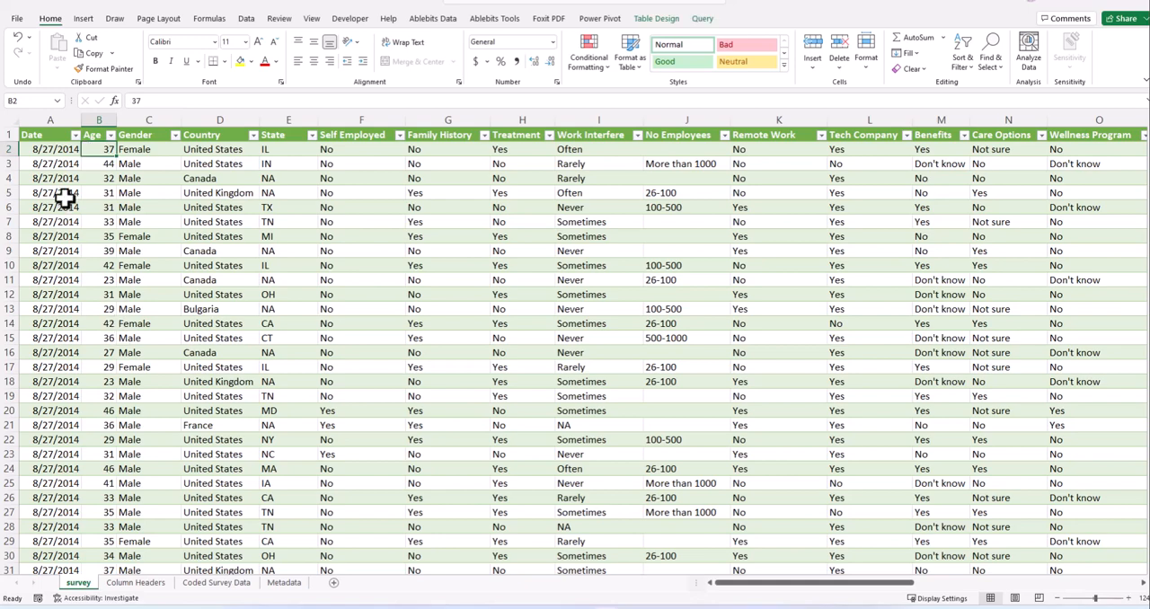
pyautogui.click(48, 152)
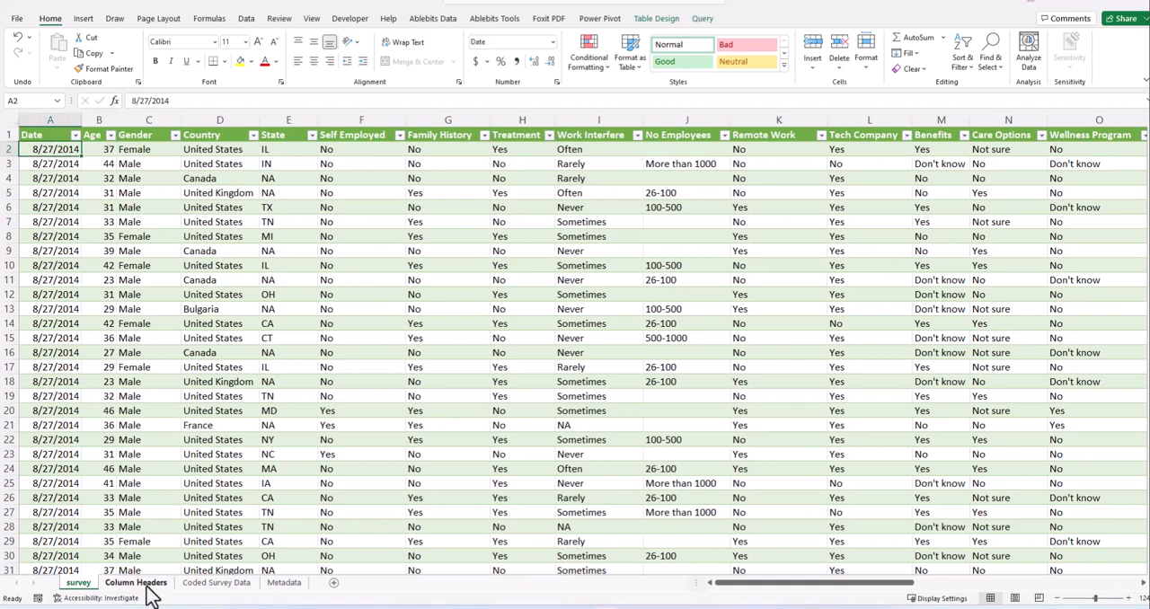
# - In cell A1 of Coded Survey Data, enter a formula that references the Date header of the survey table
pyautogui.click(216, 584)
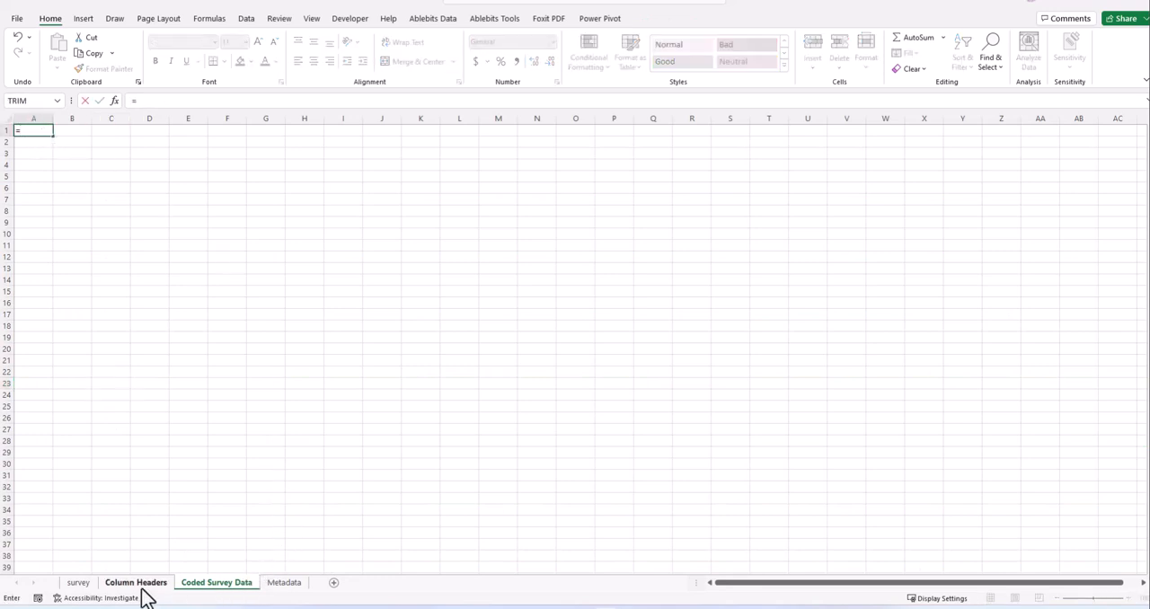
pyautogui.click(79, 583)
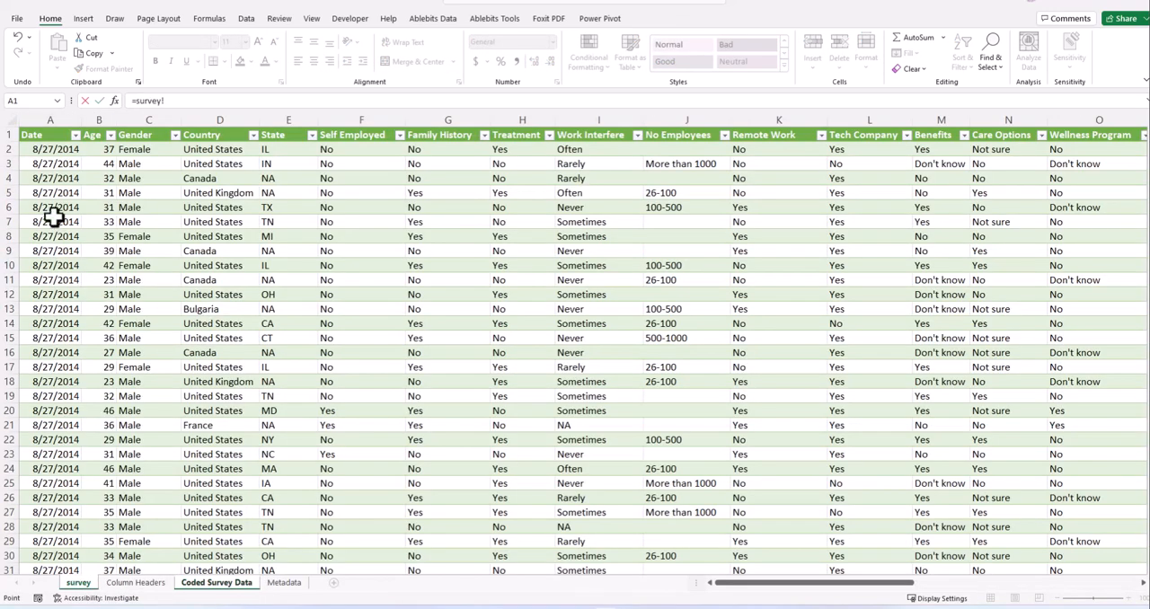
pyautogui.click(43, 133)
pyautogui.press('Return')
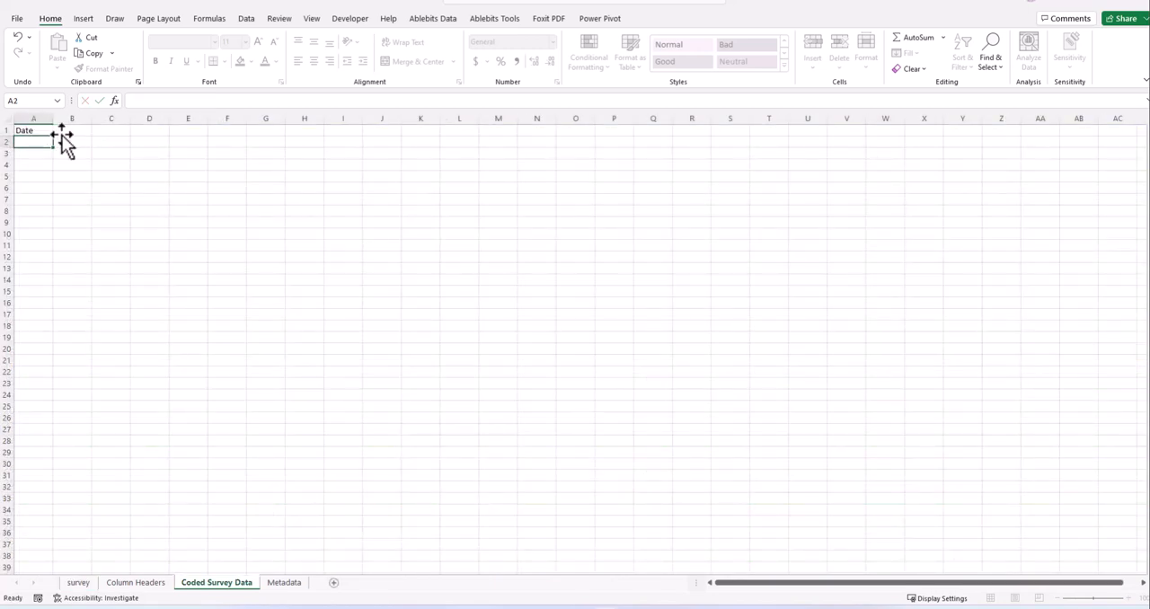
# - Try filling the Date header formula from A1 down to row 34 of Coded Survey Data, and undo the fill
pyautogui.click(36, 130)
pyautogui.click(54, 137)
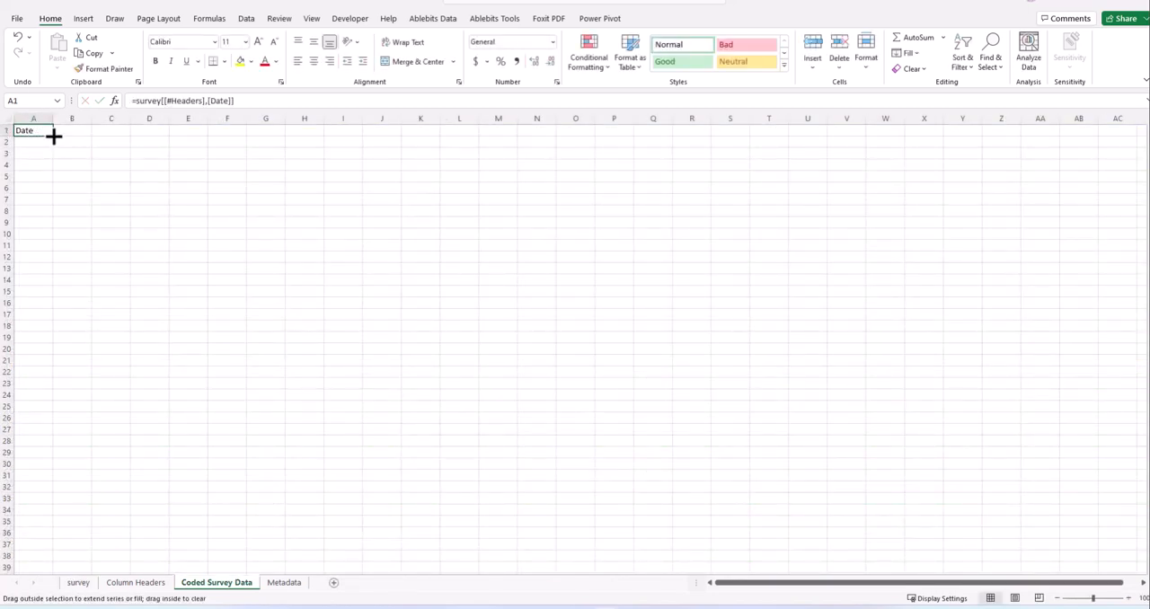
pyautogui.moveTo(54, 135); pyautogui.dragTo(70, 515)
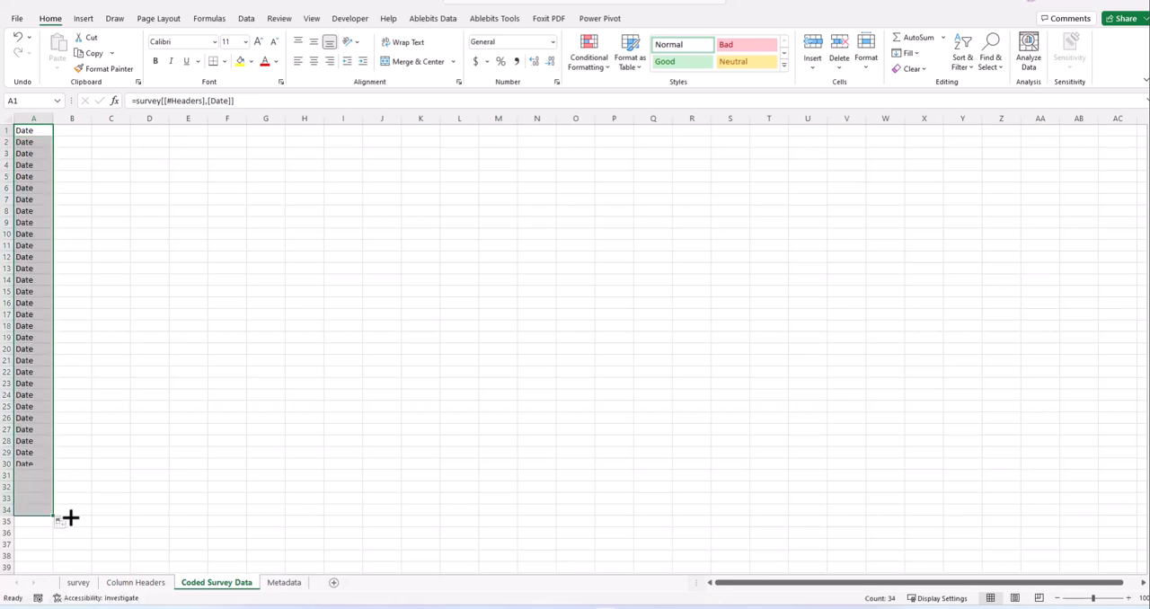
pyautogui.hotkey('ctrl', 'z')
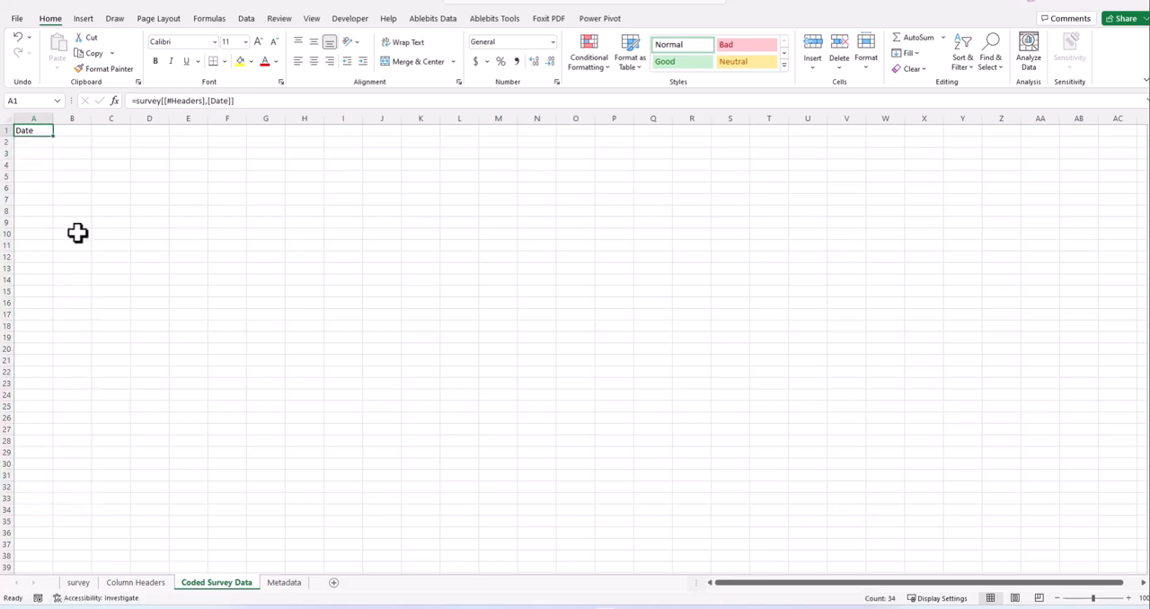
# - In cell A2 of Coded Survey Data, enter a formula referencing the first date in the survey table, and widen column A to fit it
pyautogui.click(33, 149)
pyautogui.click(36, 140)
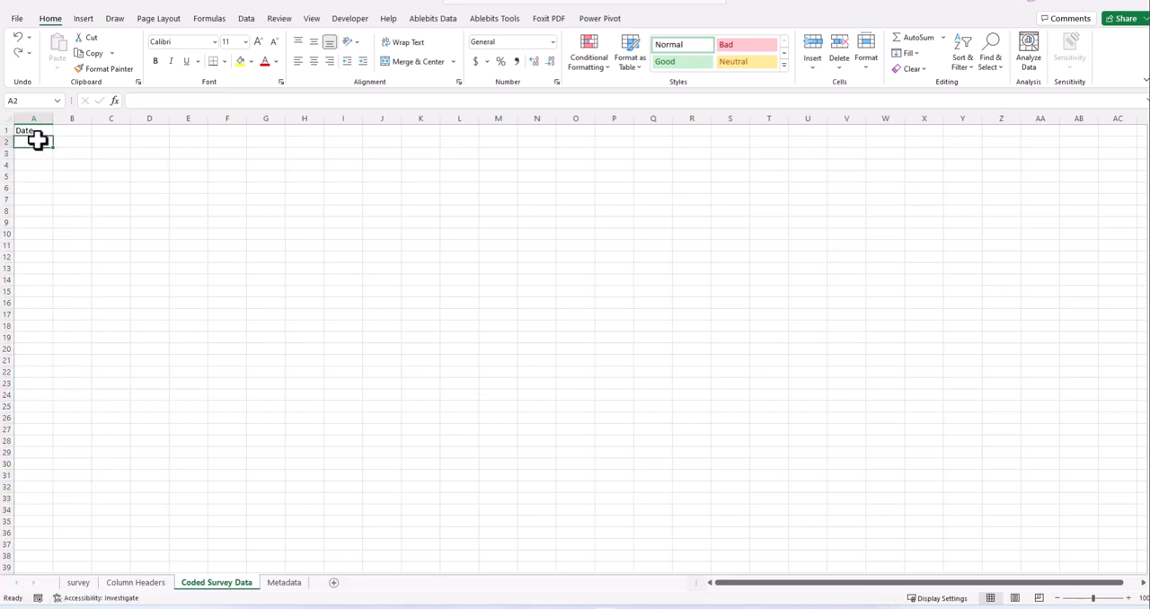
pyautogui.write('=')
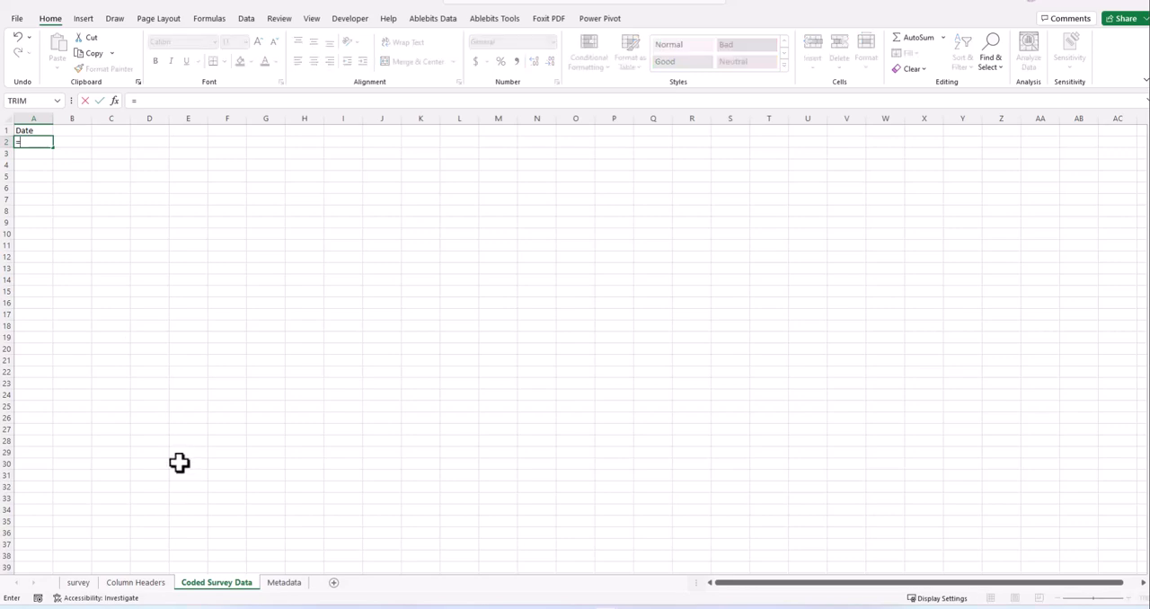
pyautogui.click(135, 584)
pyautogui.click(81, 584)
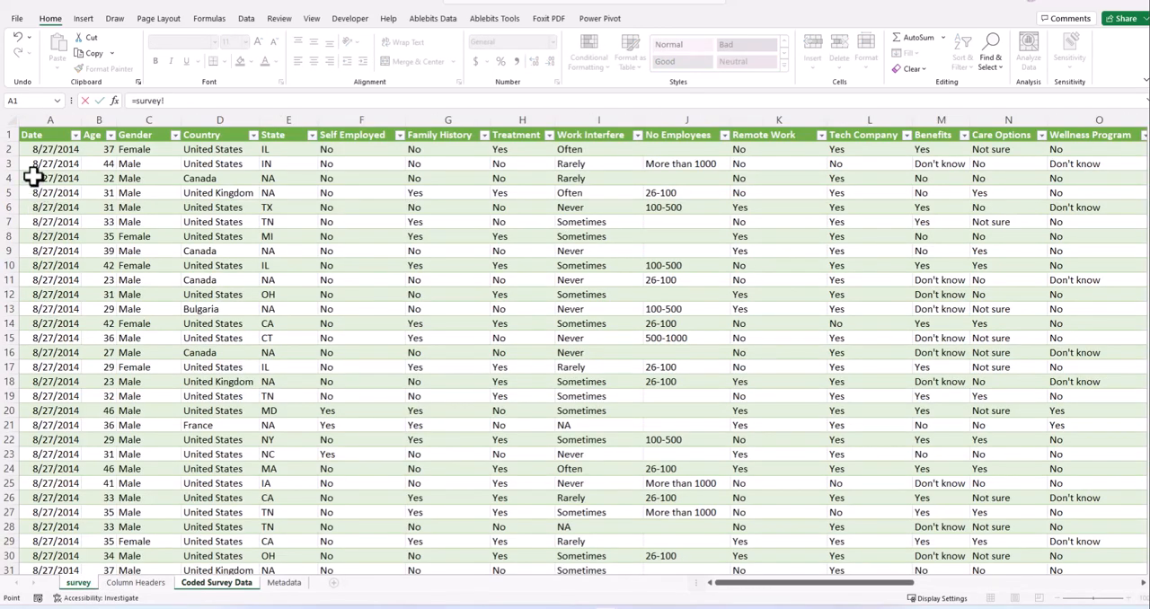
pyautogui.click(45, 151)
pyautogui.press('Return')
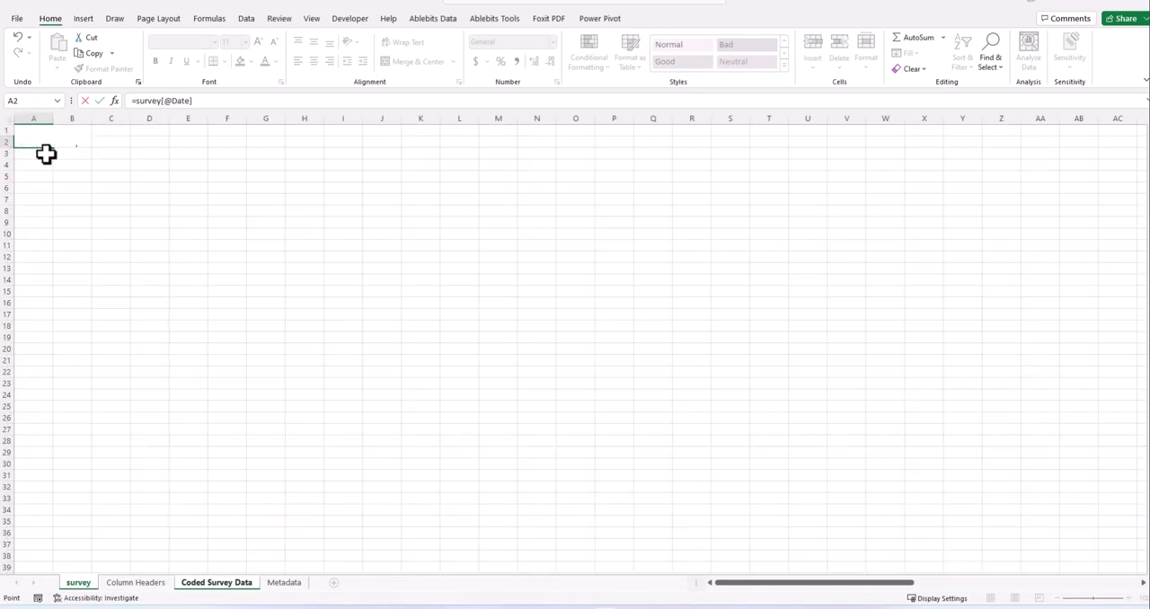
pyautogui.moveTo(54, 119); pyautogui.dragTo(78, 120)
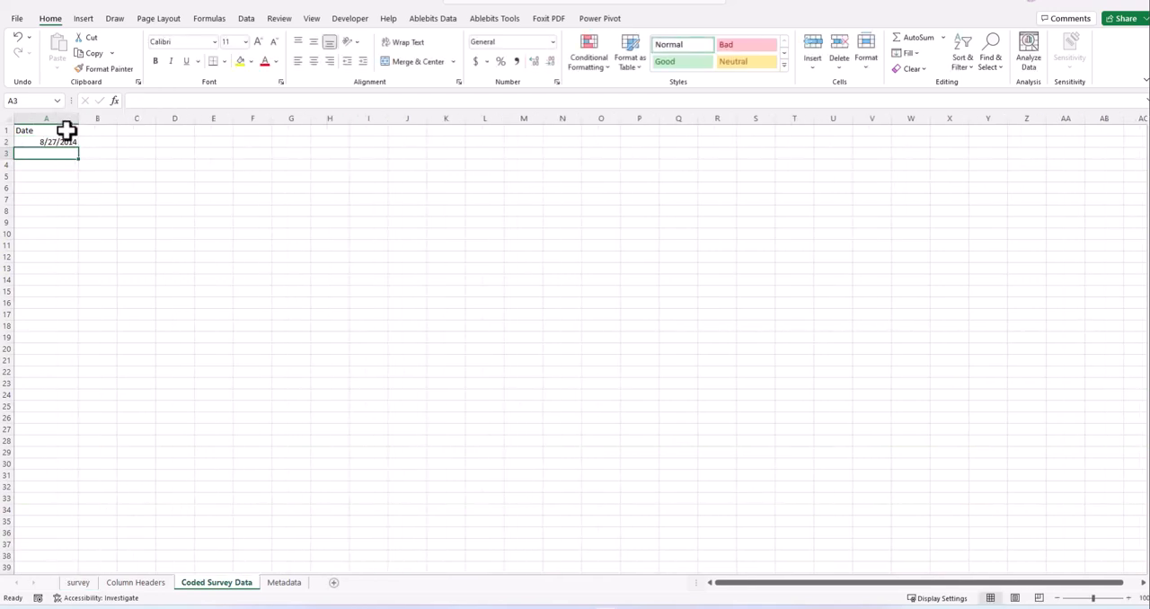
# - Try filling the date formula from A2 down to row 31 of Coded Survey Data, and undo the fill
pyautogui.click(54, 137)
pyautogui.doubleClick(80, 148)
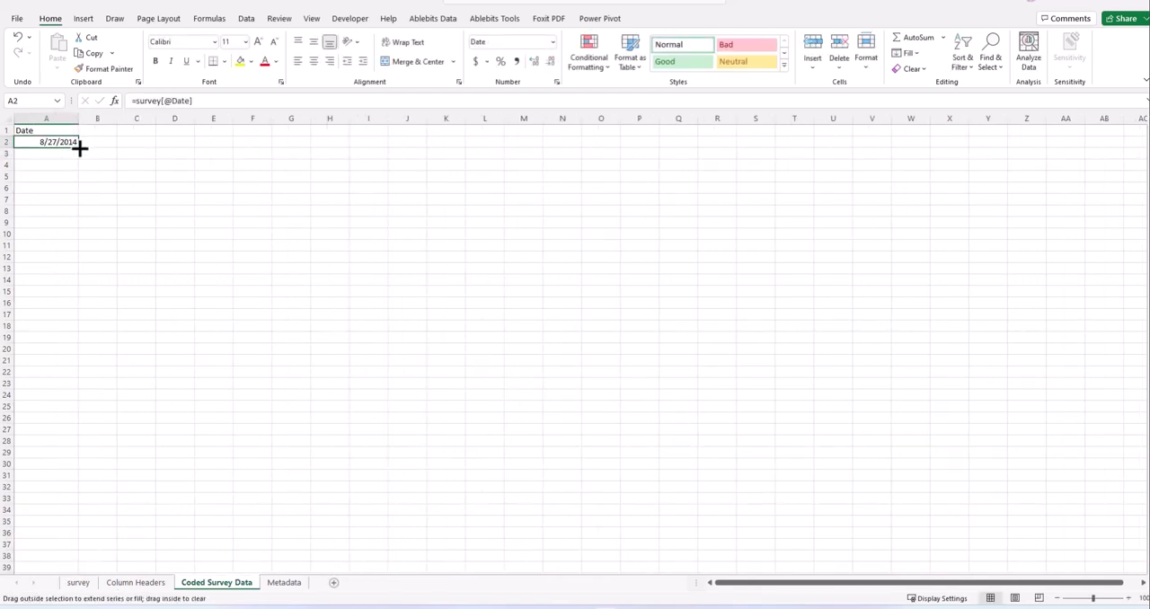
pyautogui.moveTo(80, 148); pyautogui.dragTo(69, 478)
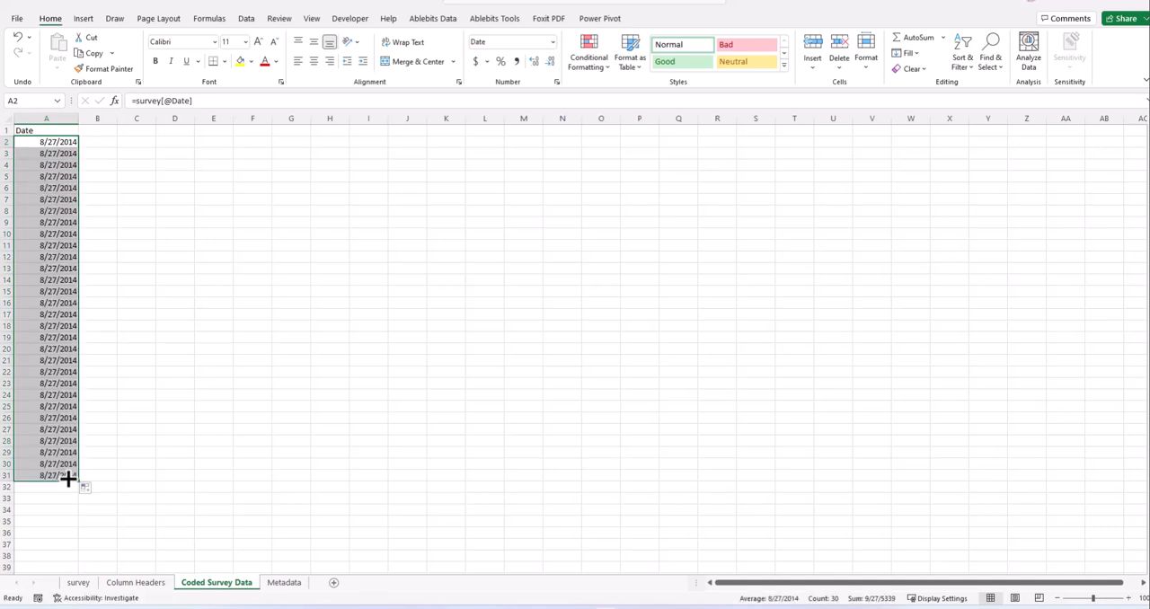
pyautogui.hotkey('ctrl', 'z')
pyautogui.click(106, 304)
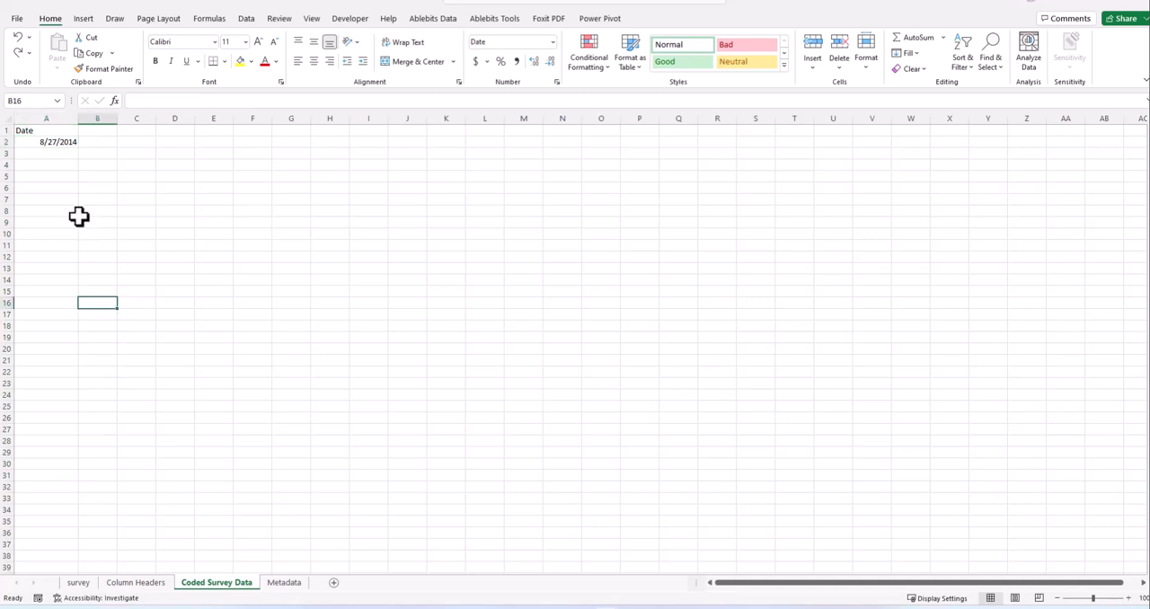
# - Widen column A slightly more, and in cell A3 enter a formula referencing the Date in row 3 of the survey sheet
pyautogui.click(57, 146)
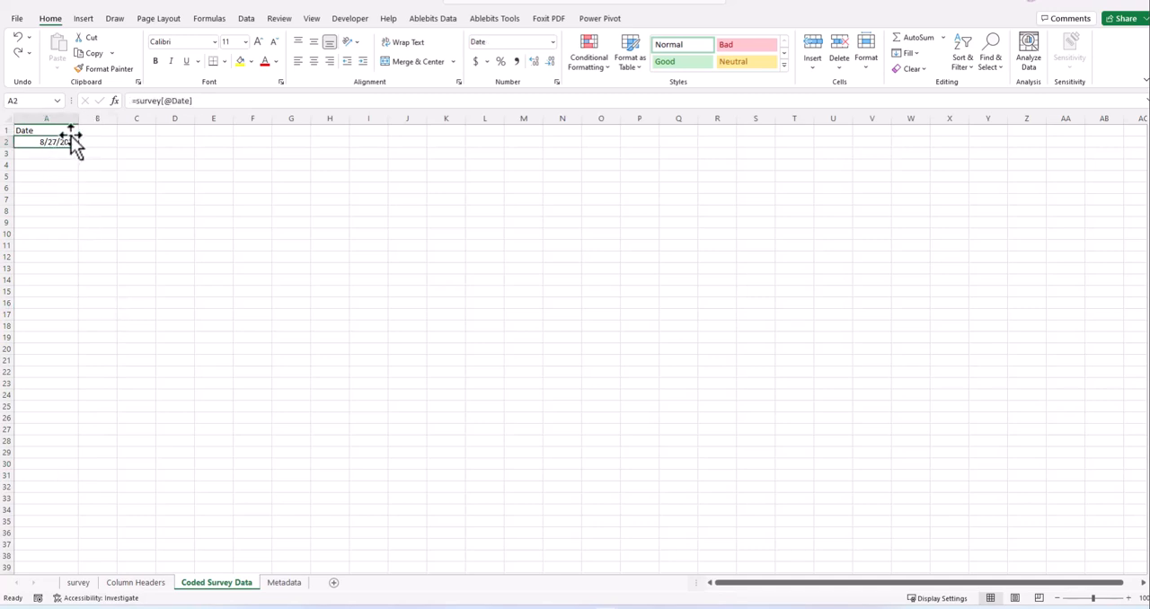
pyautogui.moveTo(80, 117); pyautogui.dragTo(93, 117)
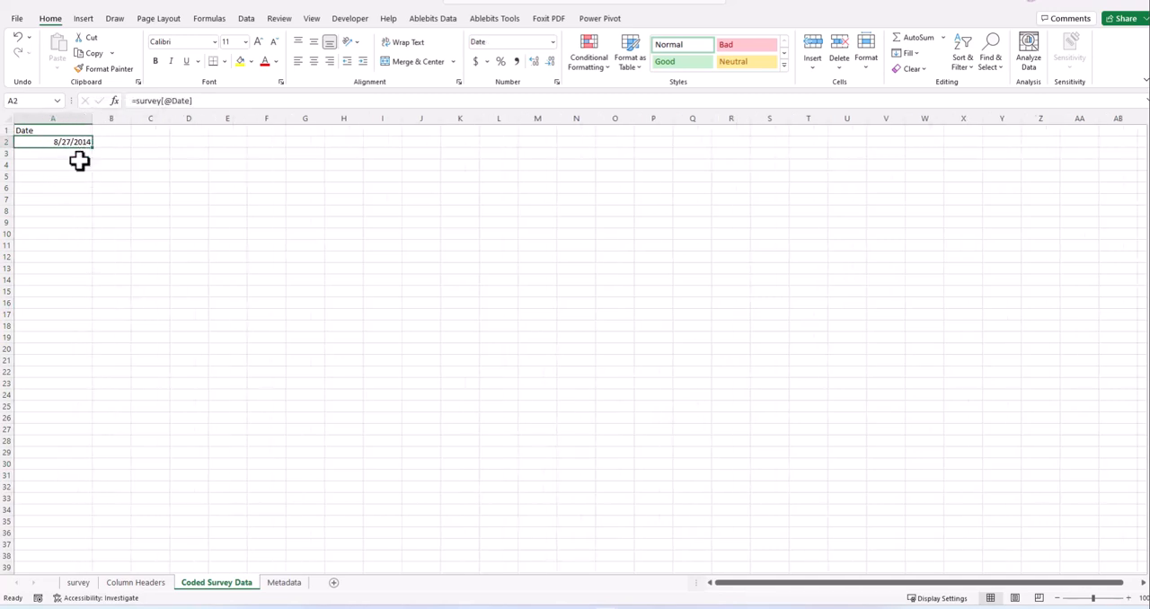
pyautogui.click(72, 133)
pyautogui.click(72, 141)
pyautogui.click(72, 154)
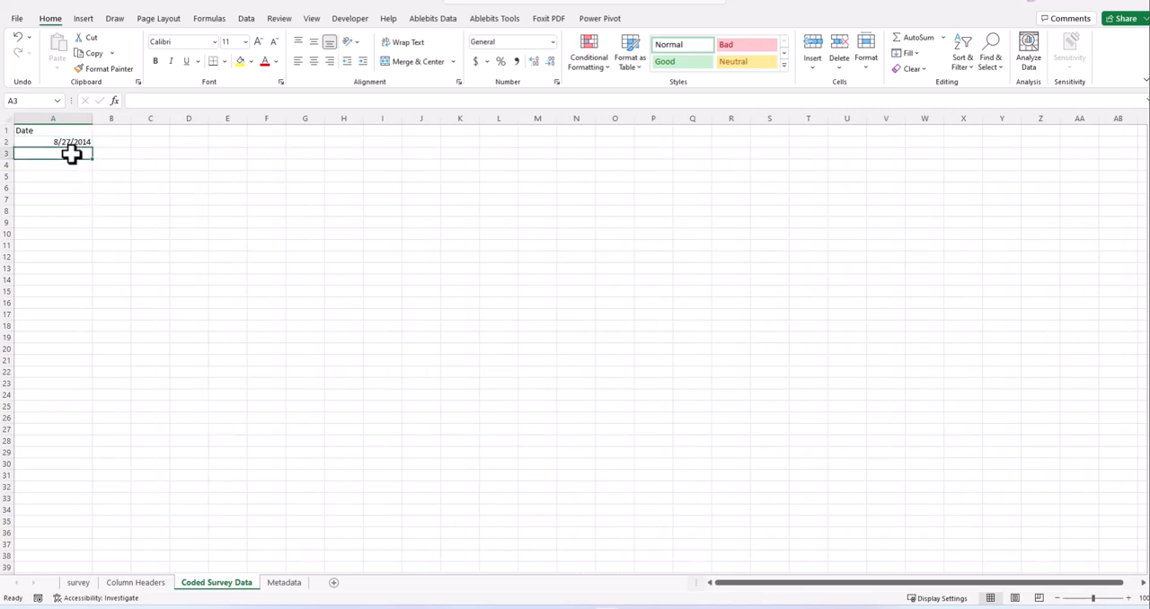
pyautogui.write('=')
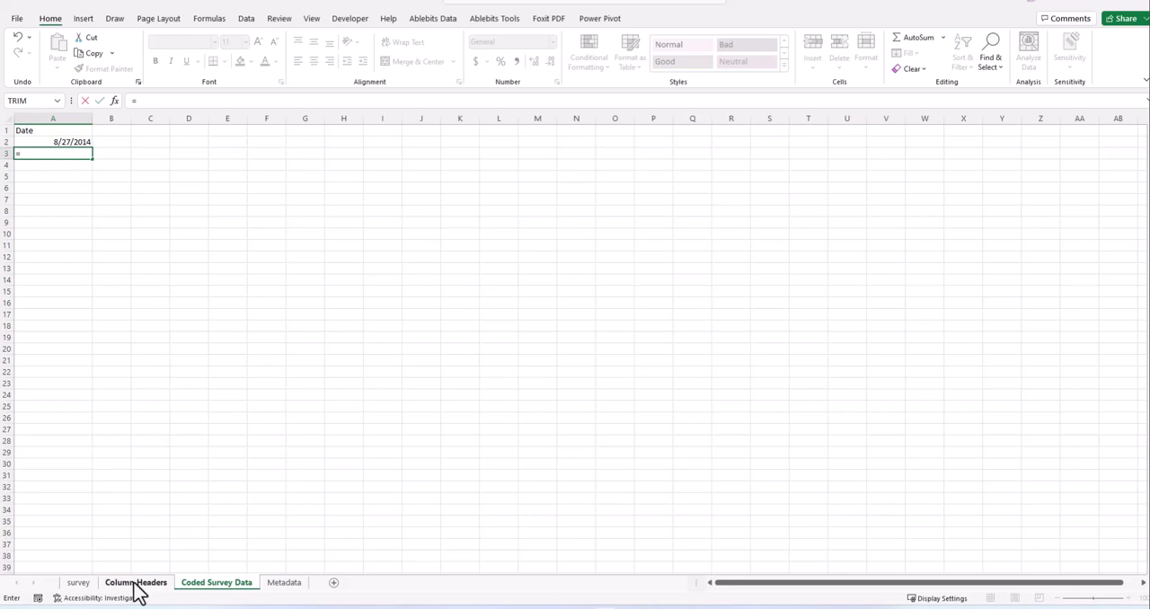
pyautogui.click(79, 585)
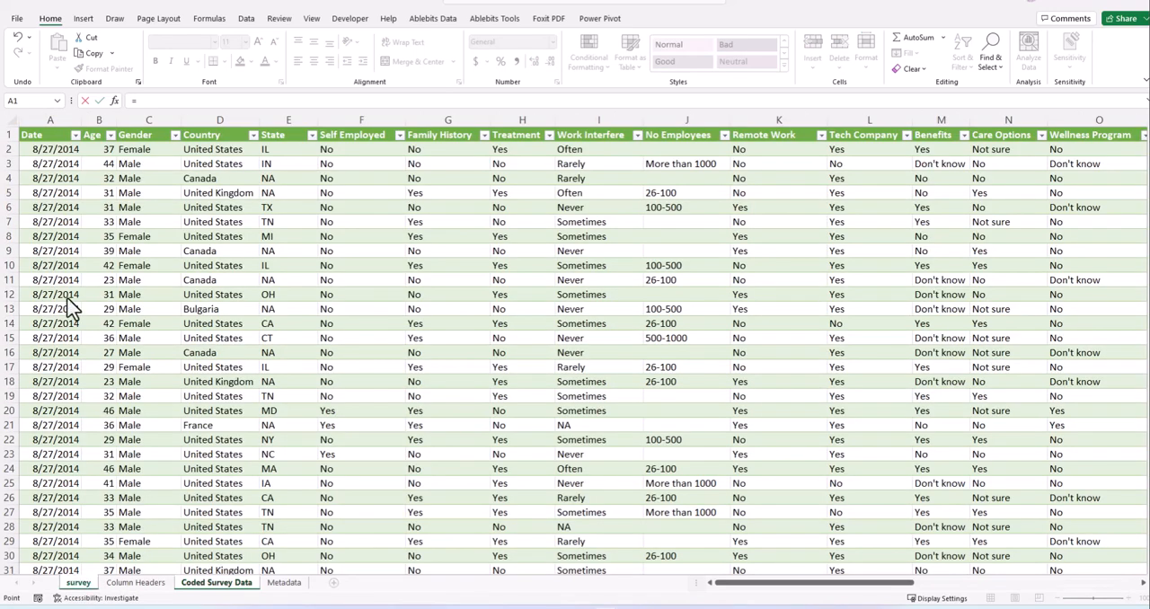
pyautogui.click(62, 167)
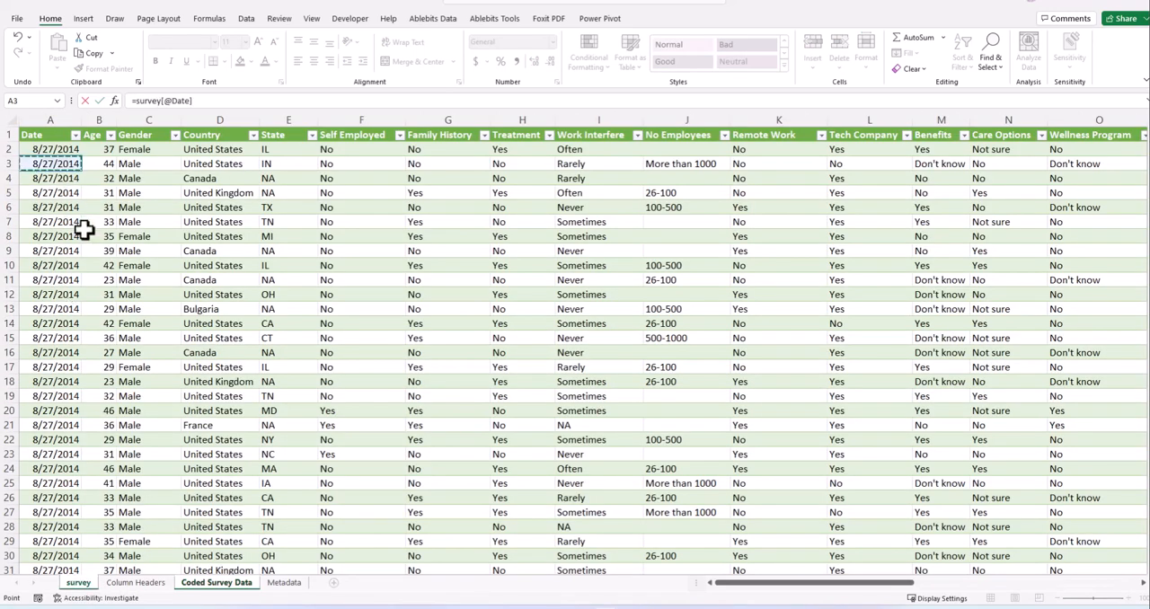
pyautogui.press('Return')
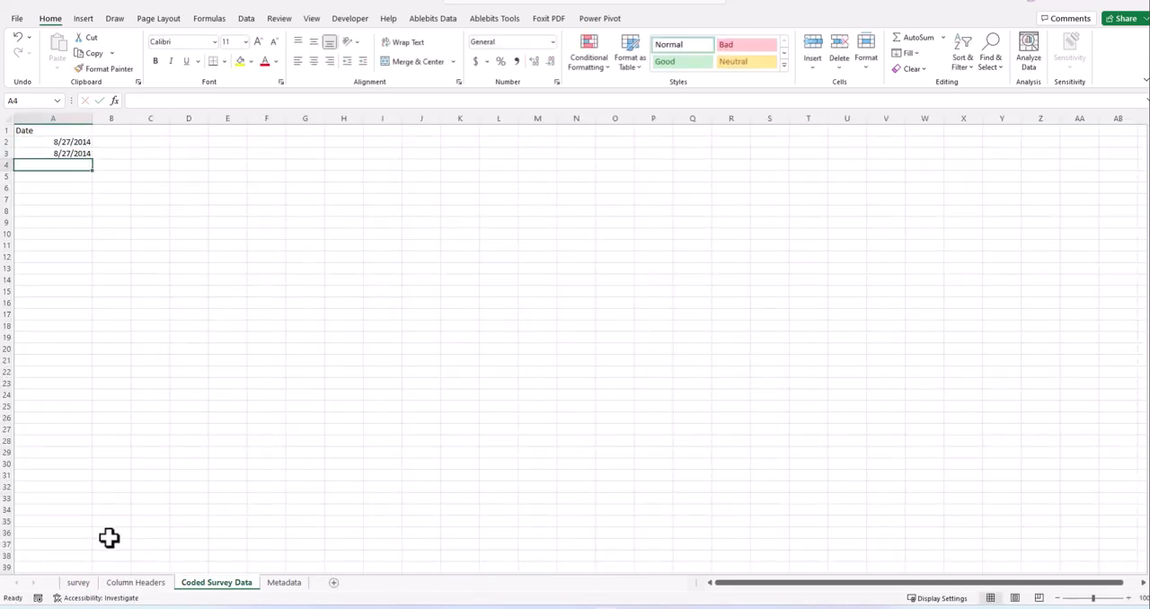
# - Check which years the survey table's Date filter lists, leave the filter unchanged, and return to Coded Survey Data
pyautogui.click(79, 584)
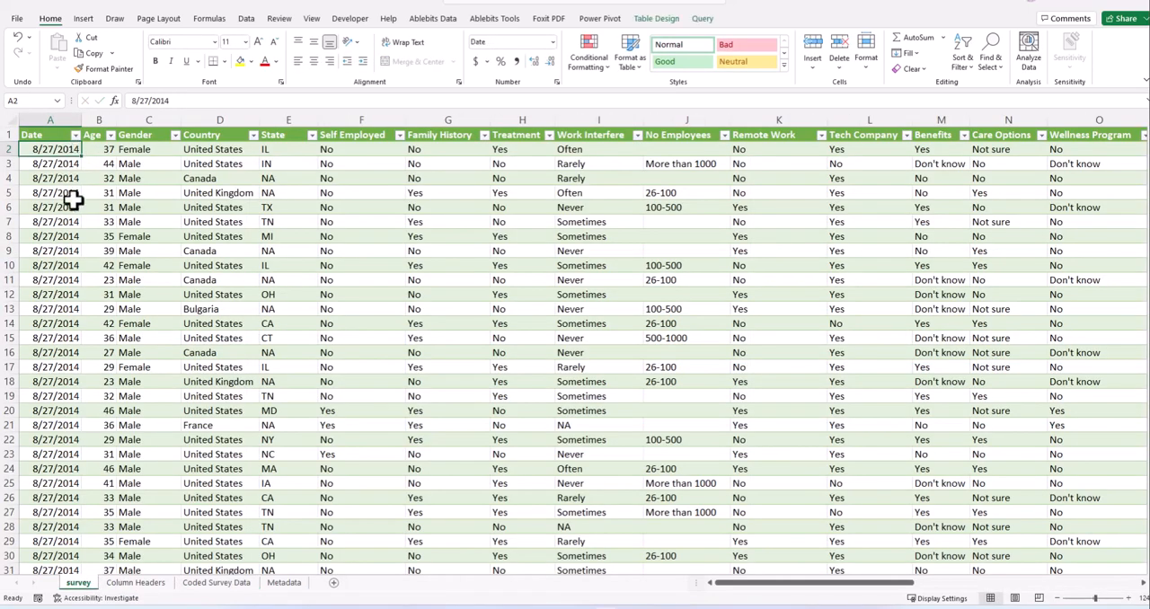
pyautogui.click(75, 135)
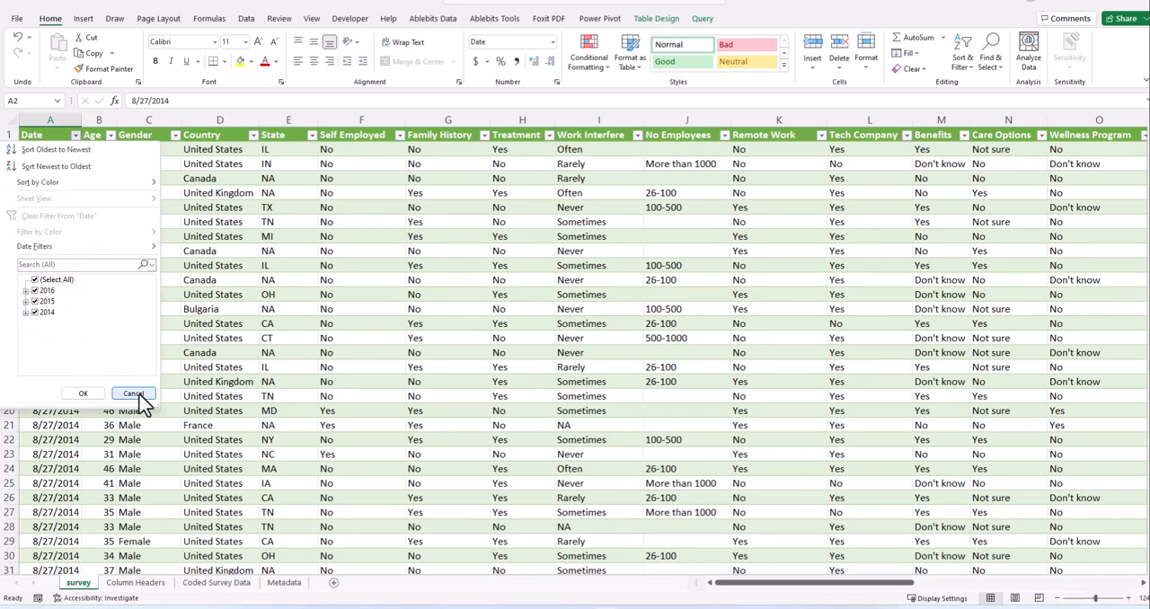
pyautogui.click(135, 397)
pyautogui.click(147, 584)
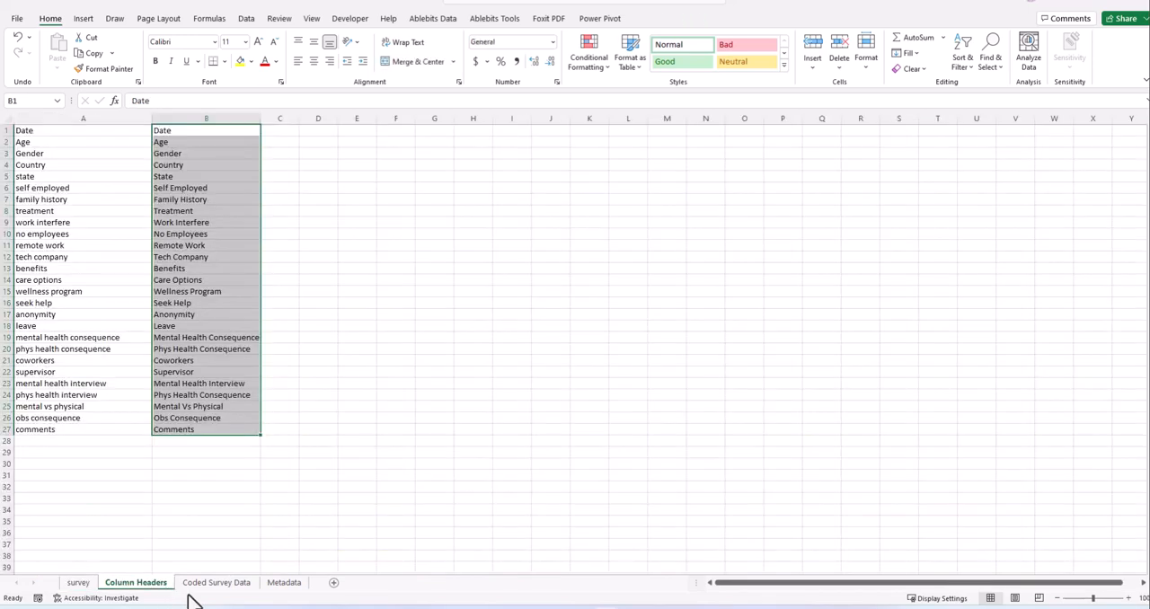
pyautogui.click(202, 584)
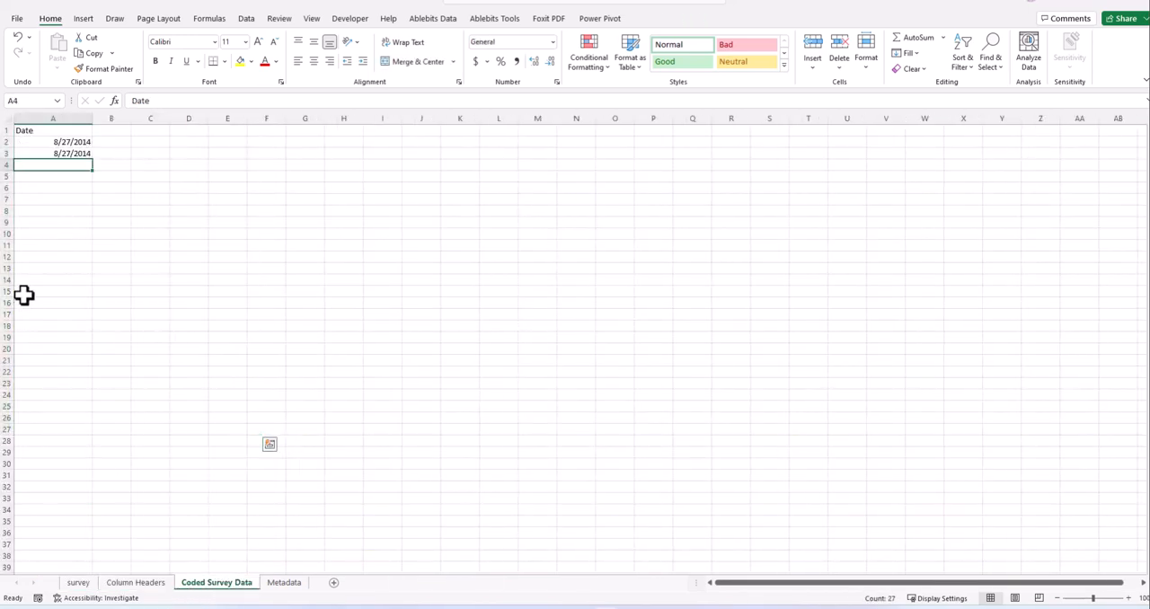
# - Fill the date formula from A2 down column A of Coded Survey Data to row 1274, past the end of the survey records
pyautogui.click(36, 243)
pyautogui.moveTo(68, 144); pyautogui.dragTo(93, 570)
pyautogui.scroll(-11, 84, 419)
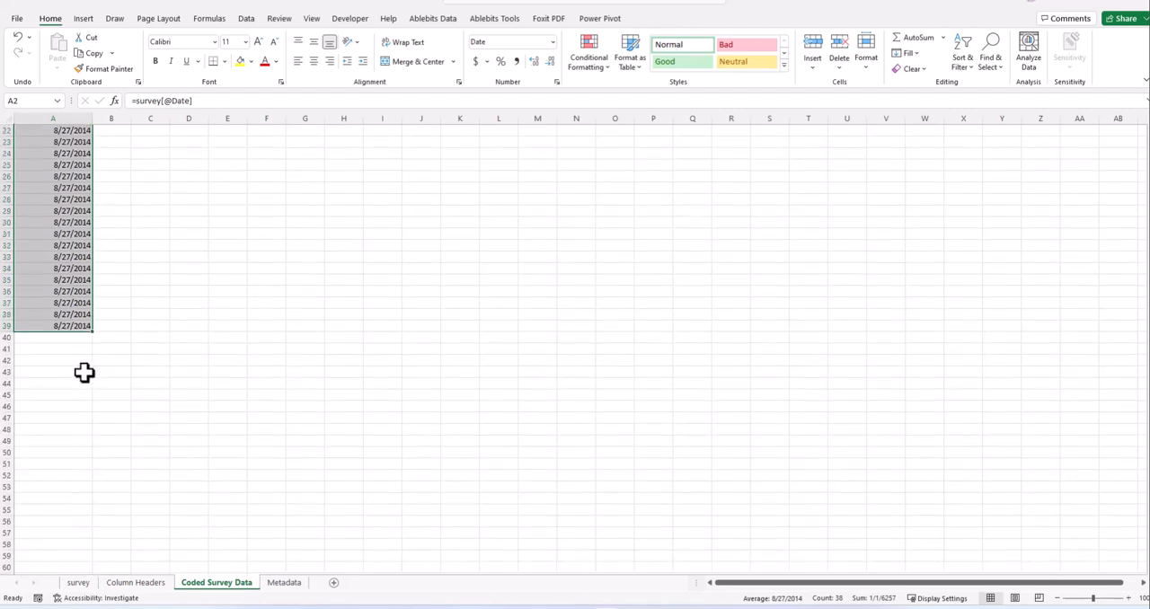
pyautogui.moveTo(95, 196); pyautogui.dragTo(90, 584)
pyautogui.scroll(-7, 102, 390)
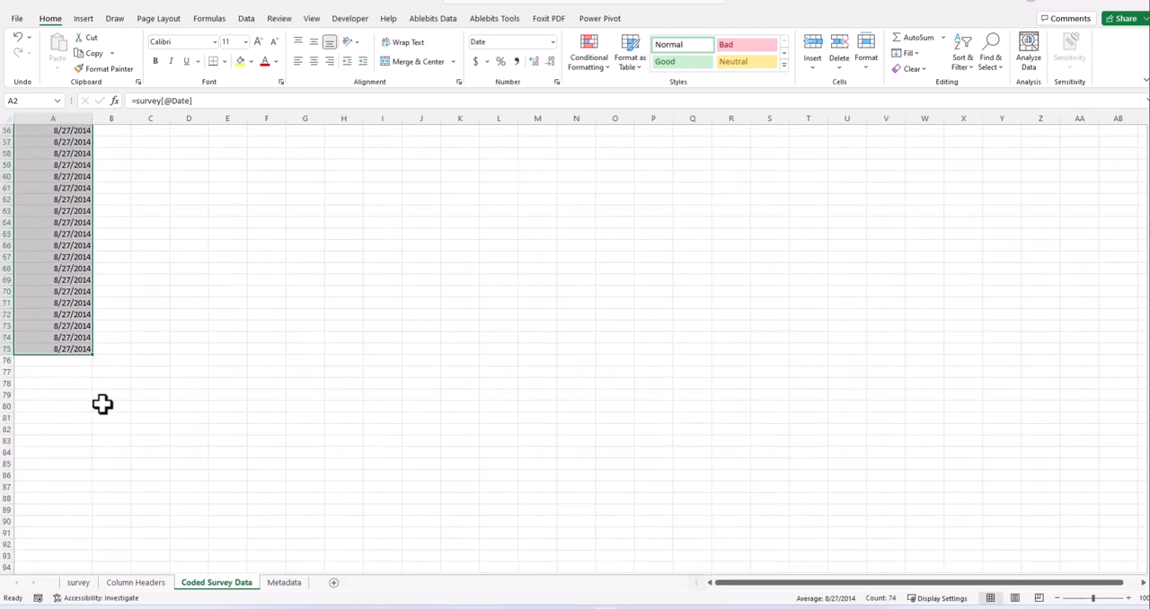
pyautogui.moveTo(93, 320); pyautogui.dragTo(106, 357)
pyautogui.scroll(-8, 82, 324)
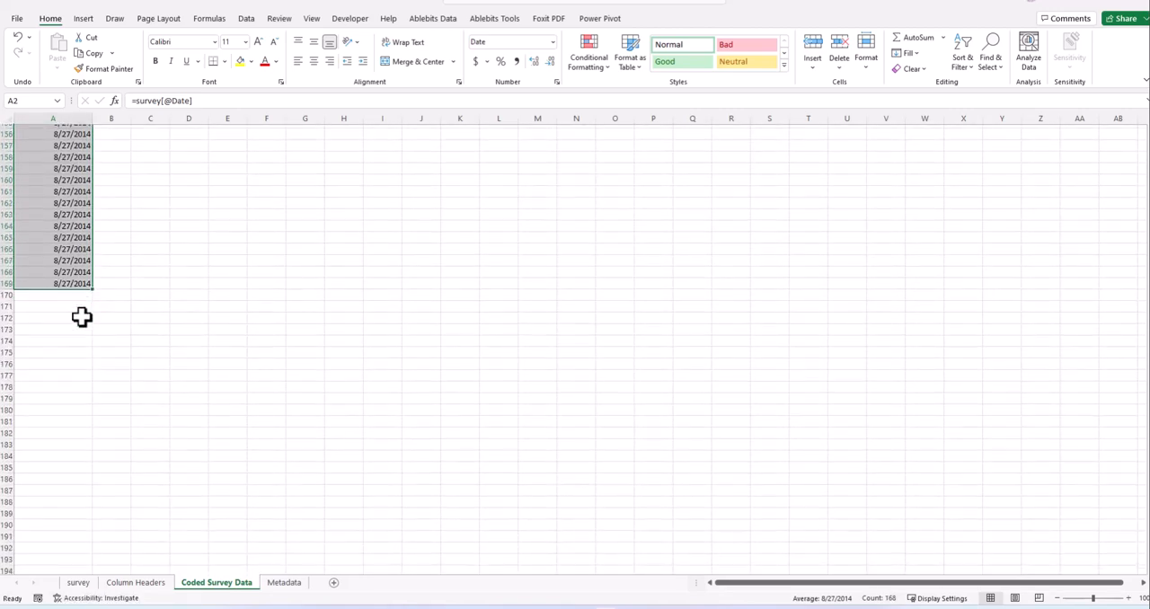
pyautogui.moveTo(94, 289); pyautogui.dragTo(67, 376)
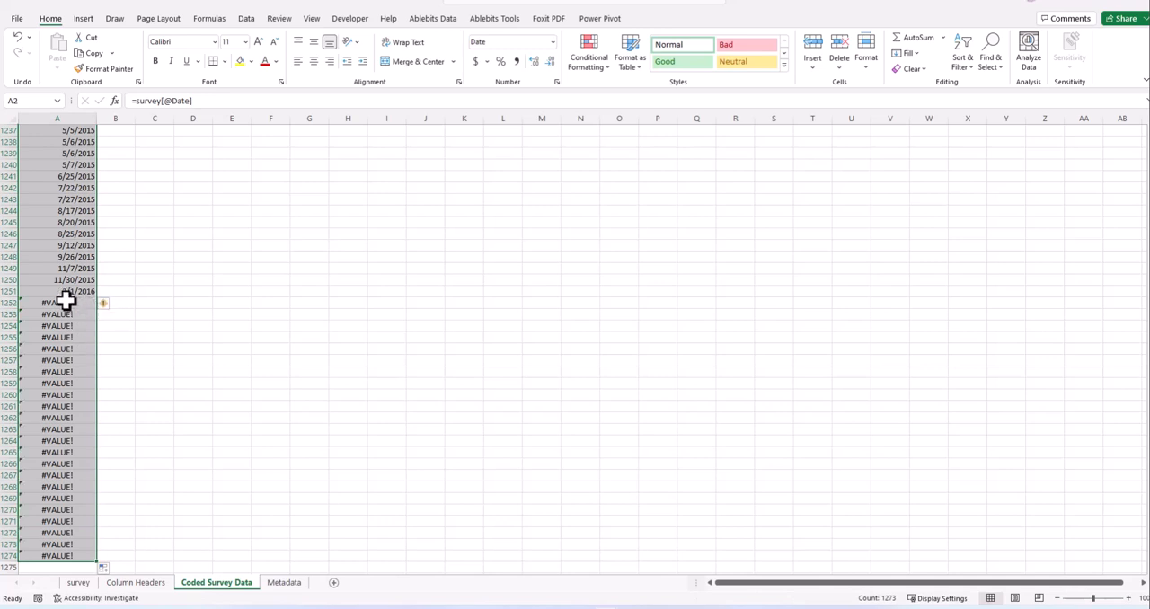
# - Clear the #VALUE! cells A1252:A1274 below the last date in column A
pyautogui.click(69, 303)
pyautogui.hotkey('ctrl', 'shift', 'Down')
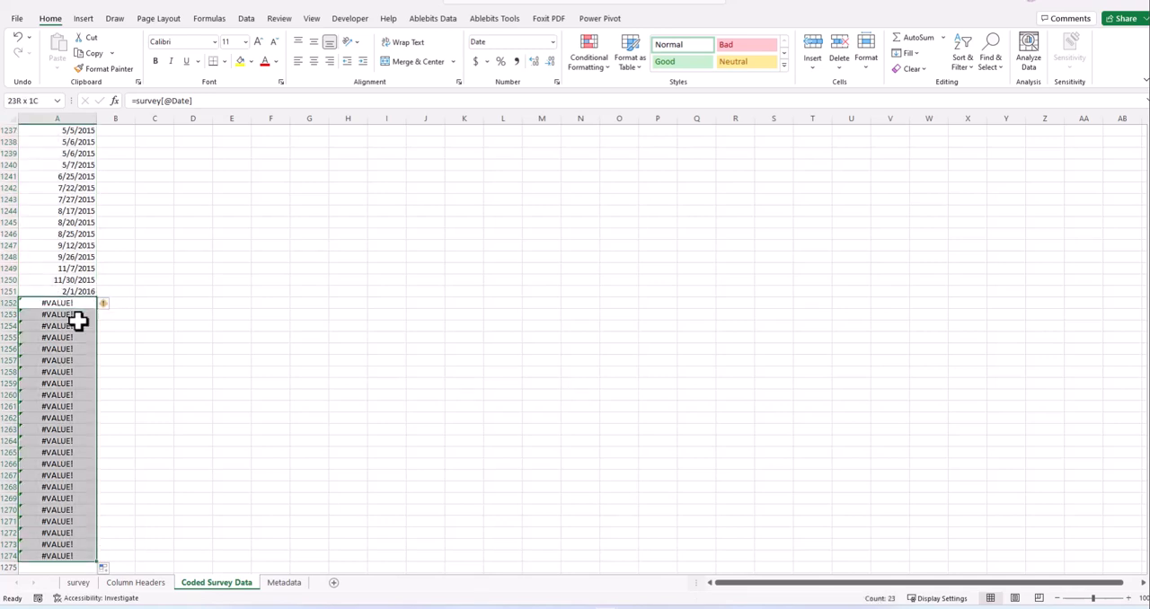
pyautogui.press('Delete')
pyautogui.click(116, 302)
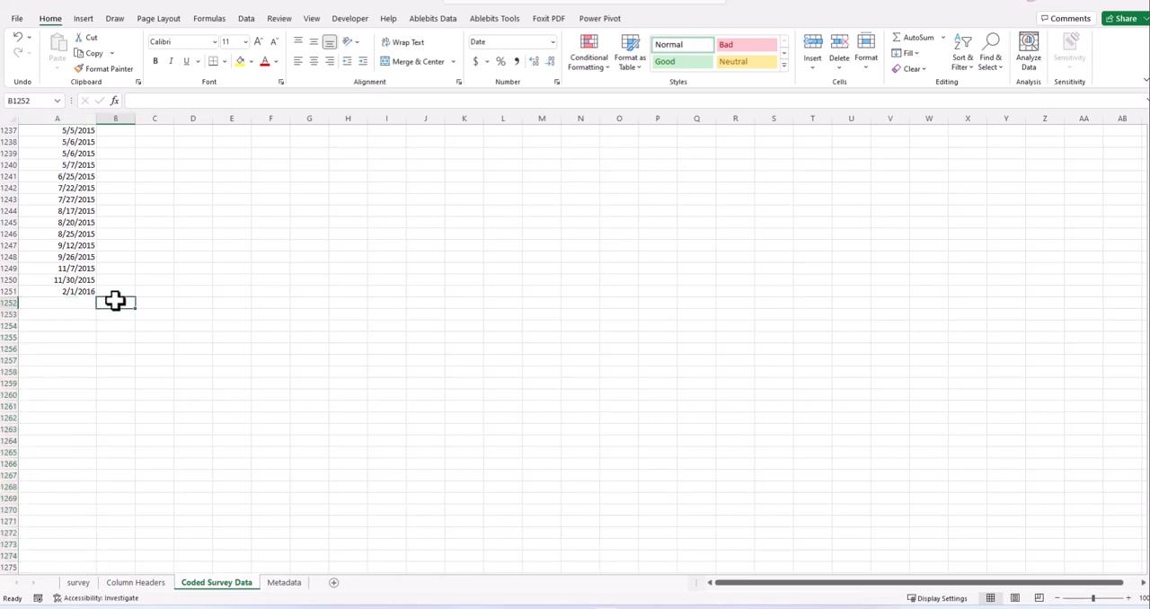
# - Check the date formula in the last filled cell, A1251, and the header formula in A1
pyautogui.click(53, 291)
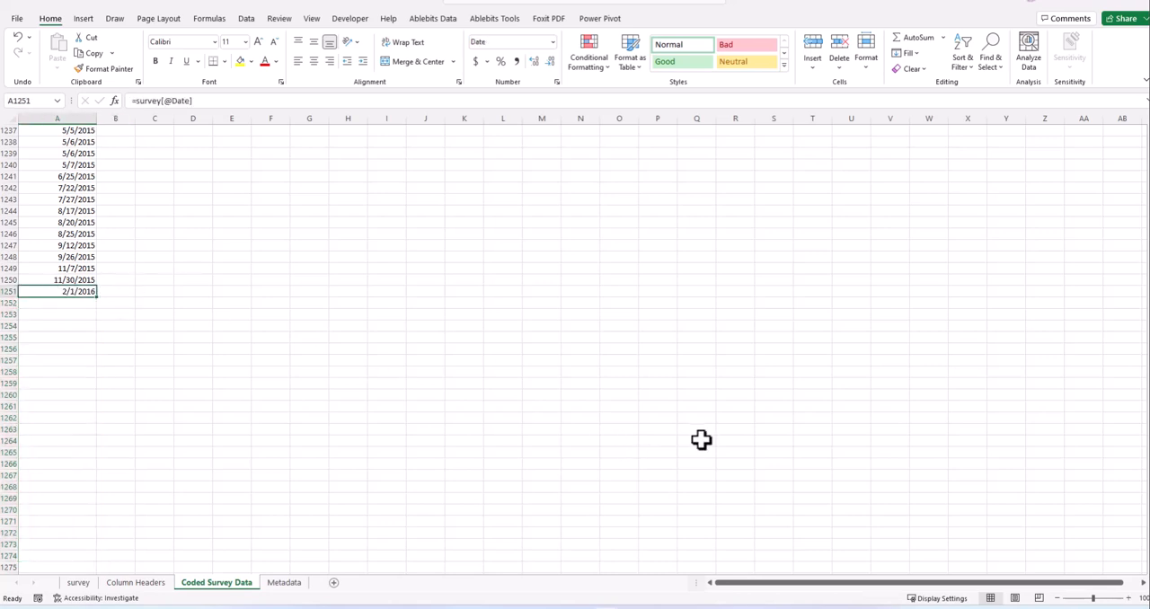
pyautogui.scroll(16, 611, 339)
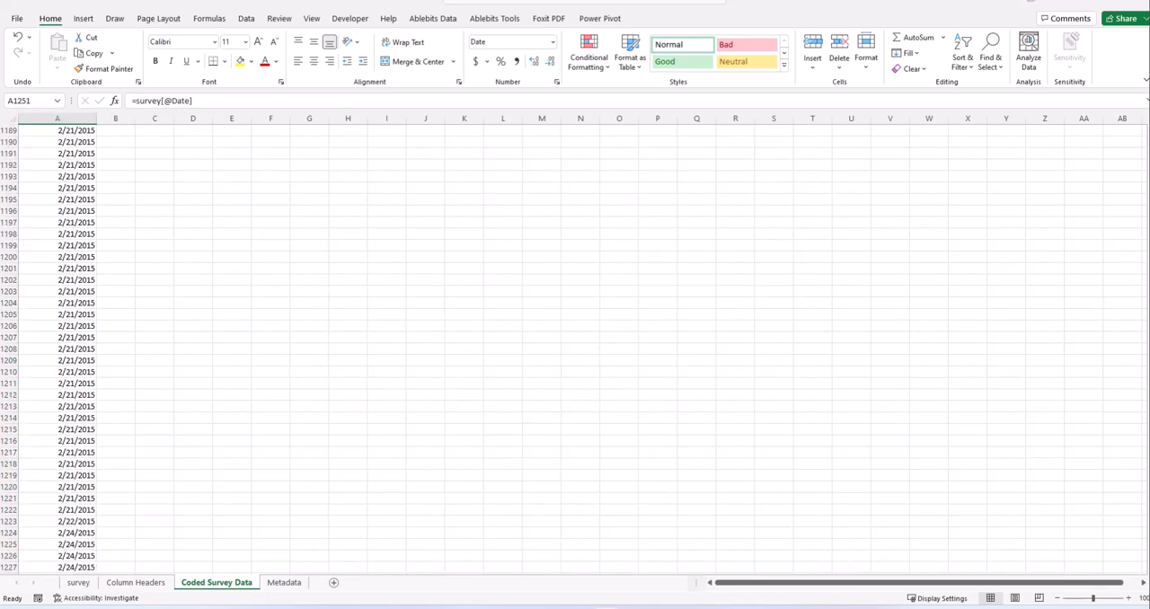
pyautogui.scroll(20, 890, 150)
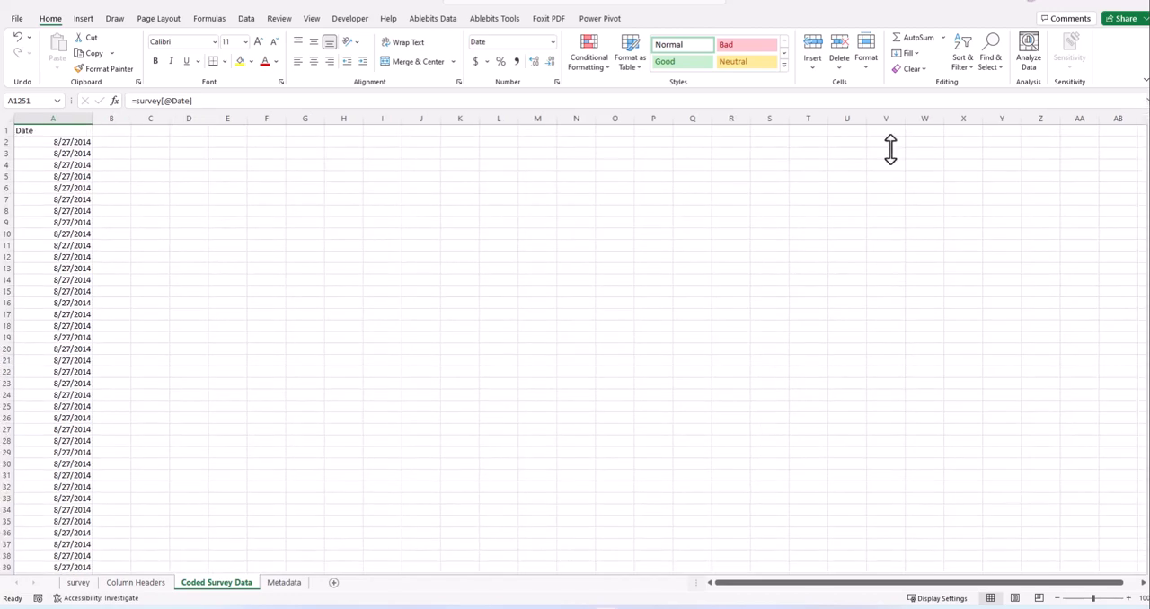
pyautogui.click(46, 131)
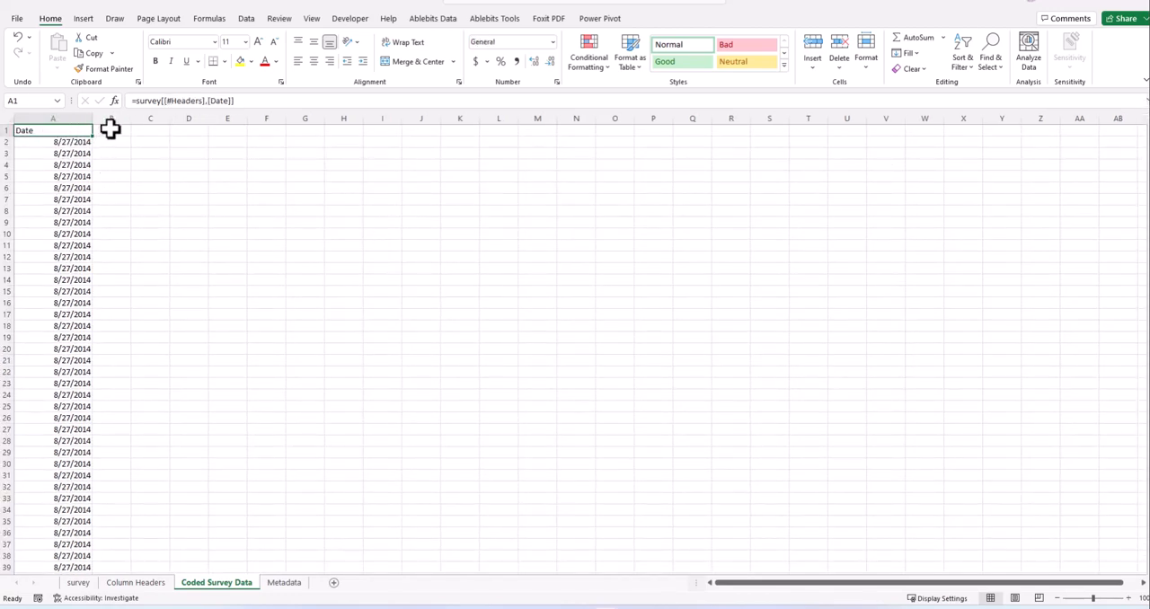
# - Copy the entire header row of the survey table
pyautogui.click(110, 130)
pyautogui.click(139, 584)
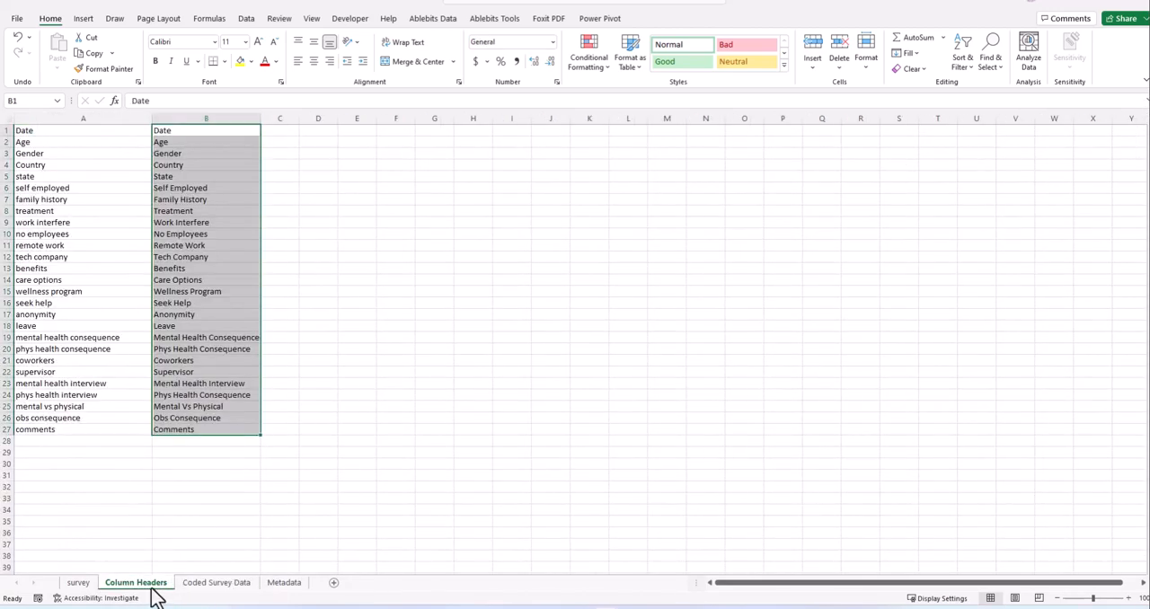
pyautogui.click(195, 584)
pyautogui.click(84, 585)
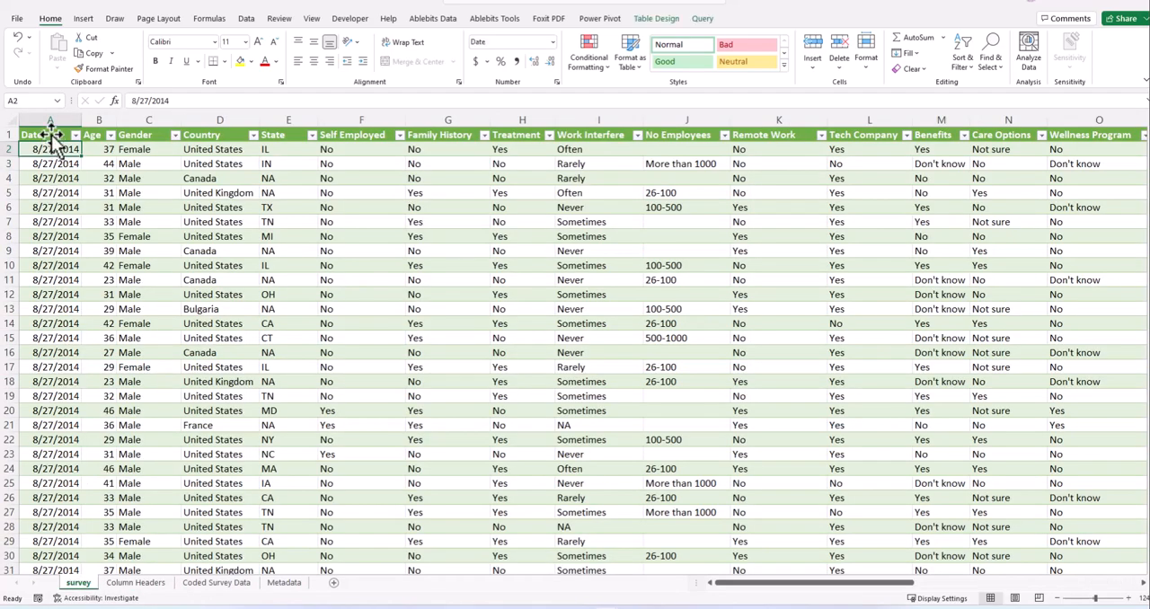
pyautogui.click(26, 128)
pyautogui.click(16, 132)
pyautogui.click(4, 134)
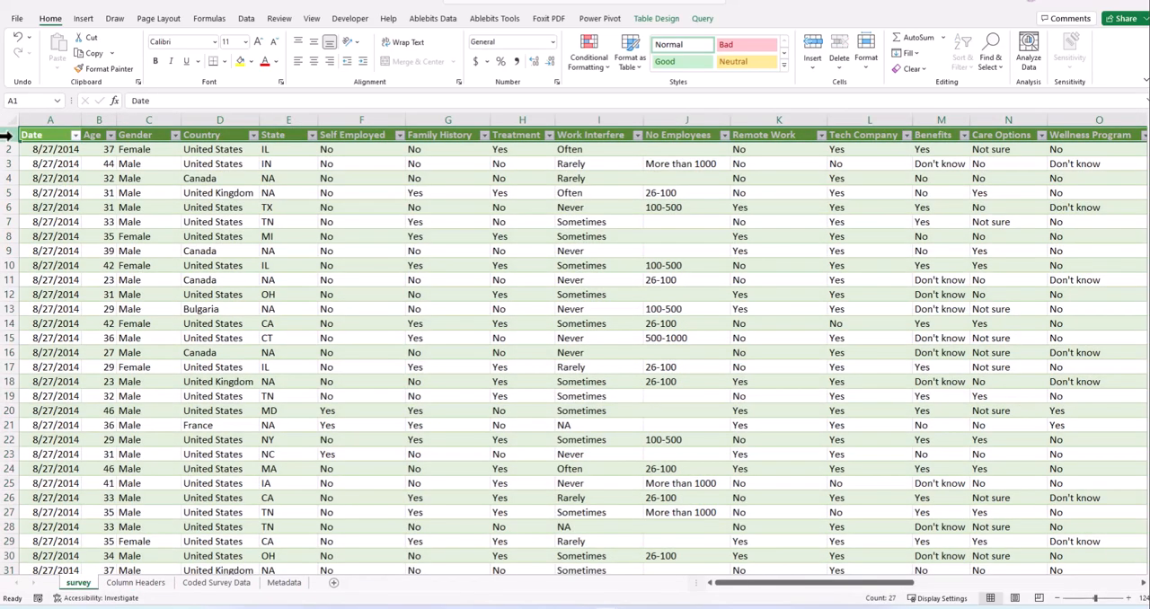
pyautogui.hotkey('ctrl', 'c')
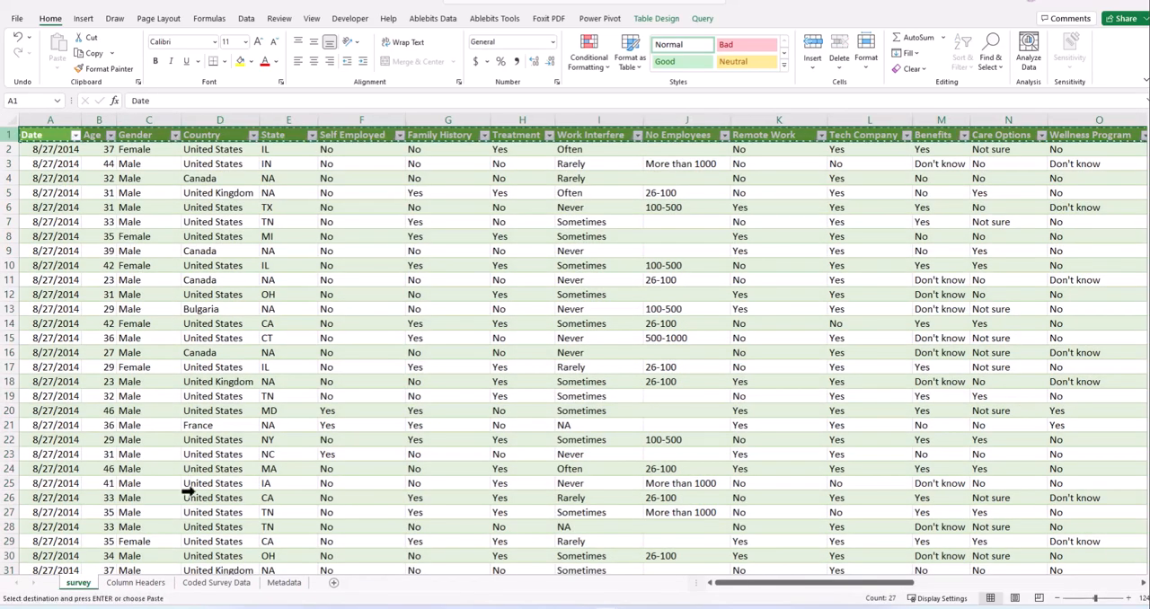
# - Paste the copied survey headers as values only into row 1 of Coded Survey Data, starting at A1
pyautogui.click(135, 582)
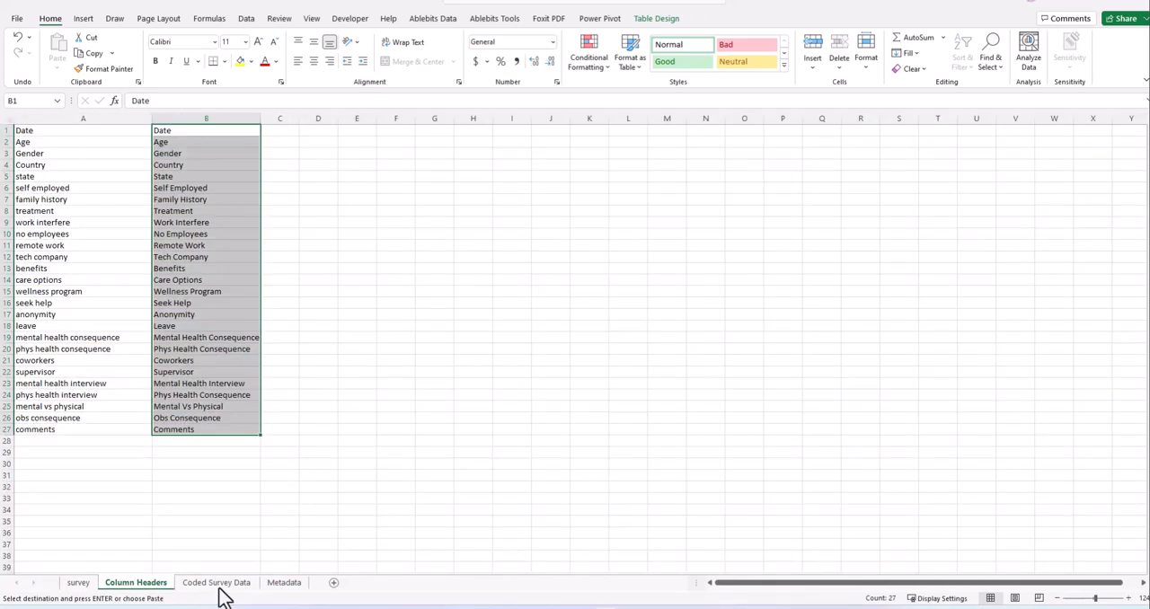
pyautogui.click(220, 589)
pyautogui.click(112, 154)
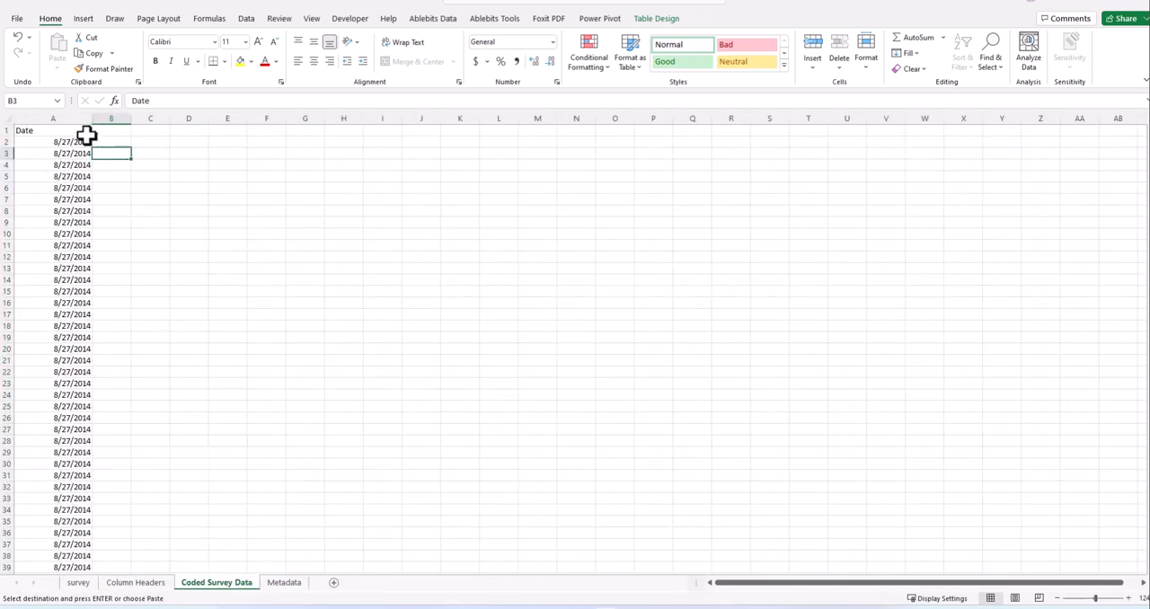
pyautogui.click(69, 132)
pyautogui.rightClick(68, 132)
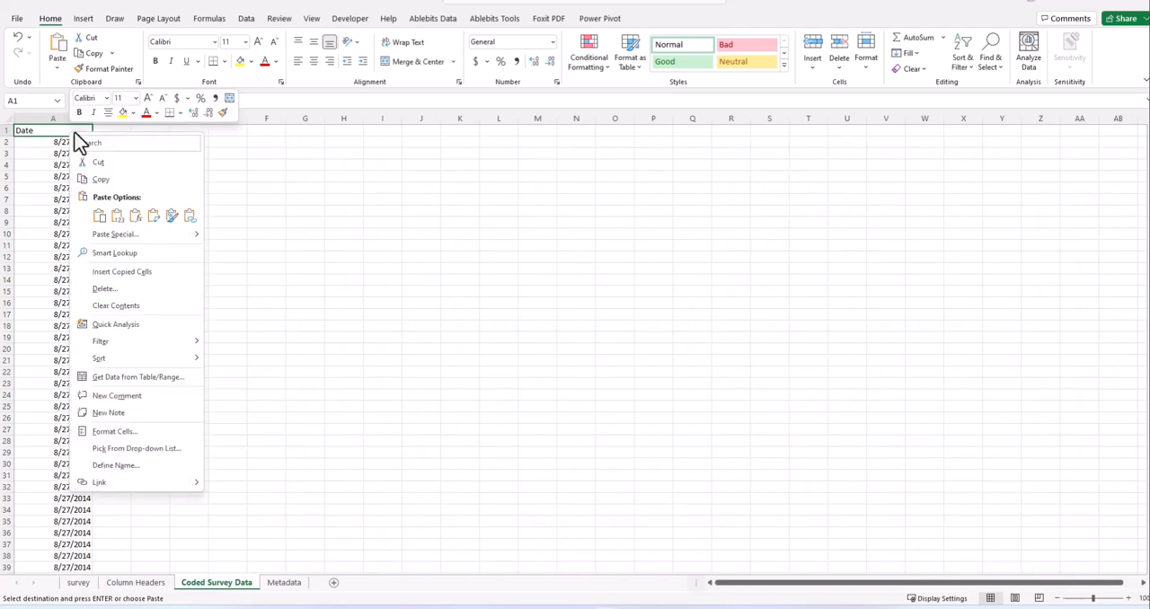
pyautogui.click(117, 217)
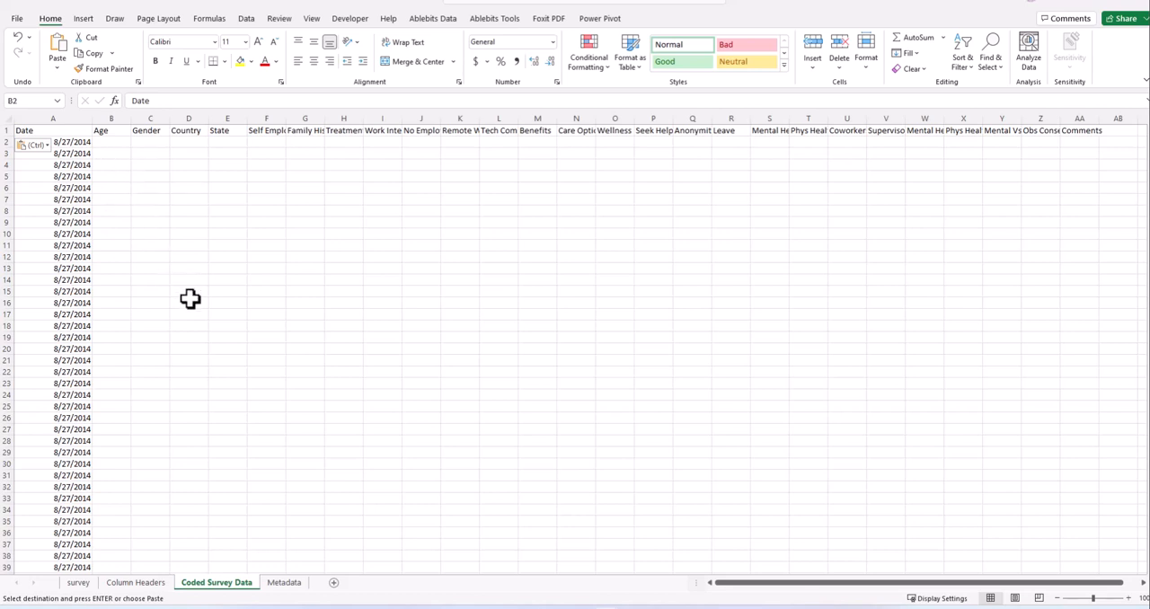
pyautogui.click(146, 144)
pyautogui.click(116, 140)
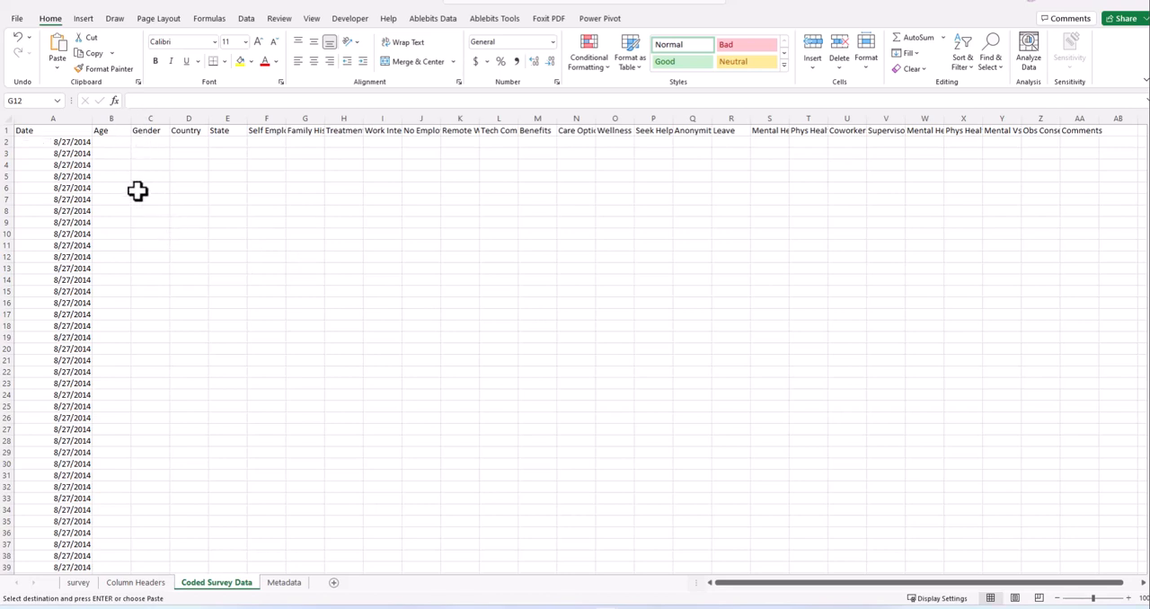
pyautogui.click(110, 144)
pyautogui.click(126, 176)
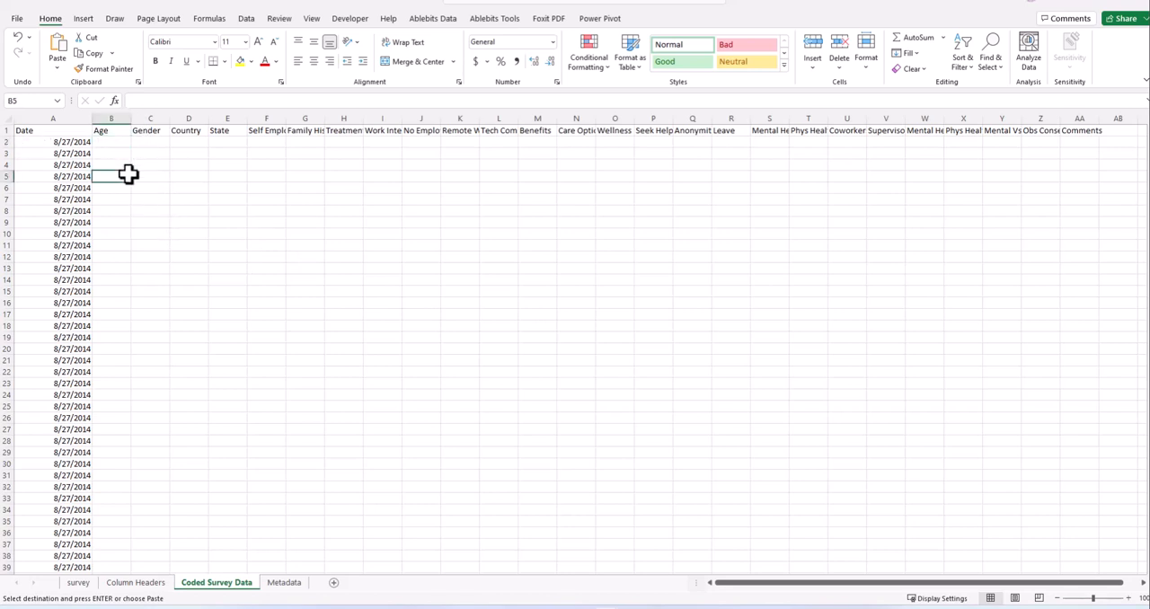
pyautogui.click(112, 144)
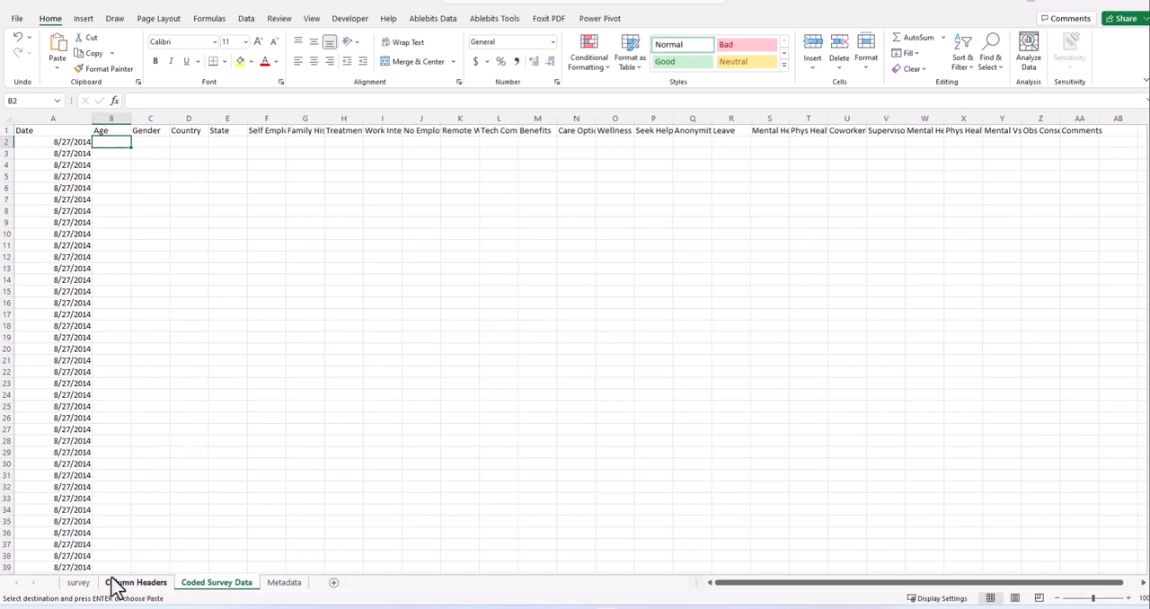
# - Check the full range of ages in the survey table's Age filter, leave it unchanged, and return to Coded Survey Data
pyautogui.click(78, 582)
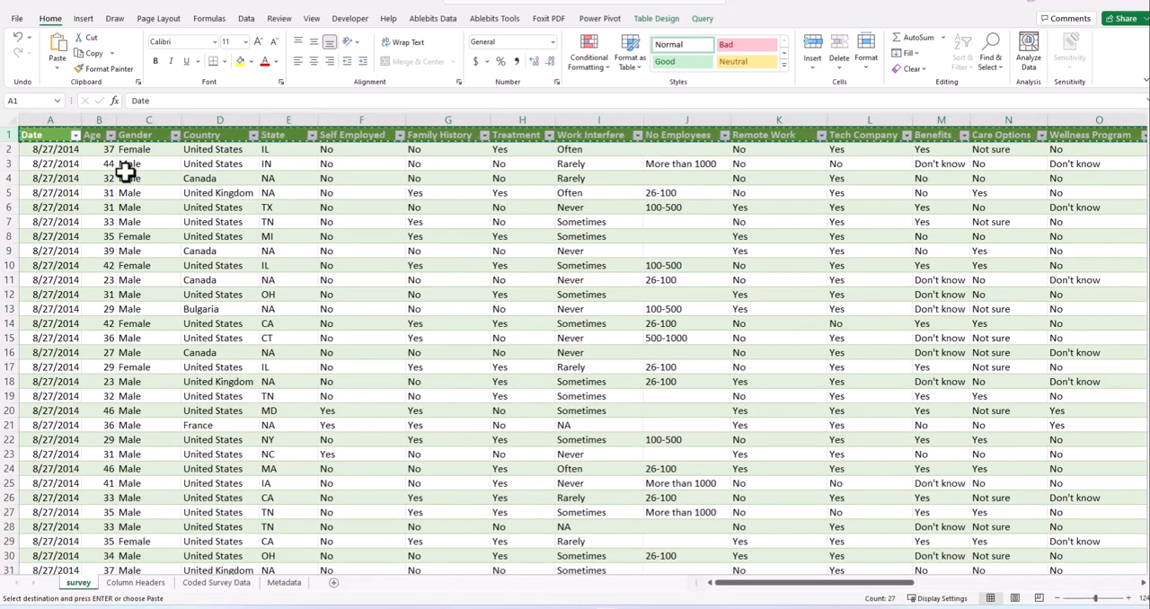
pyautogui.press('Escape')
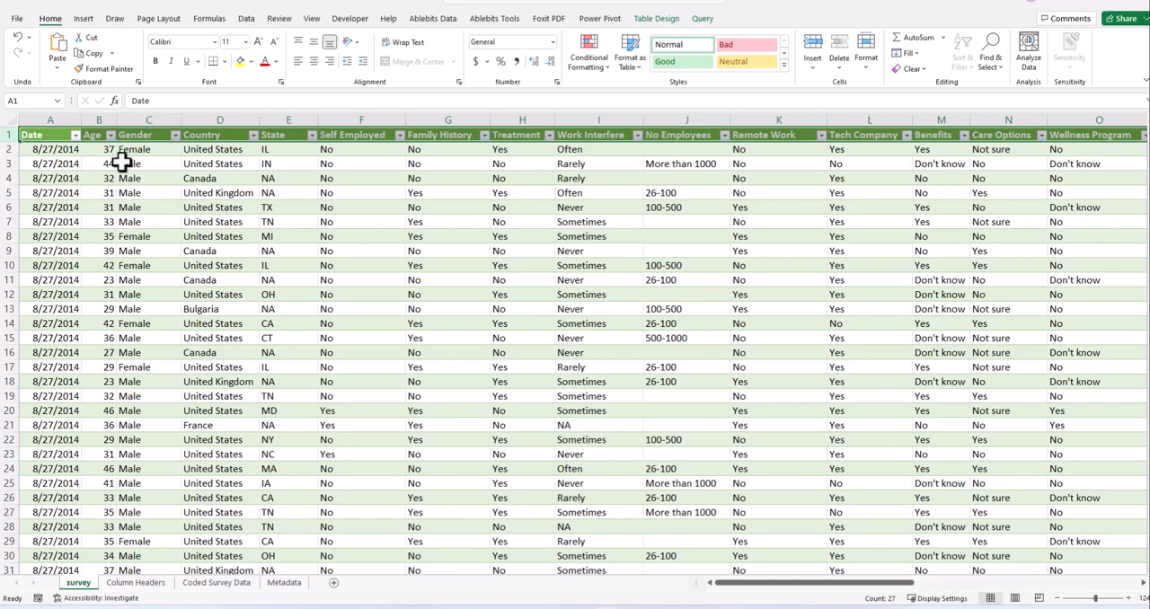
pyautogui.click(110, 135)
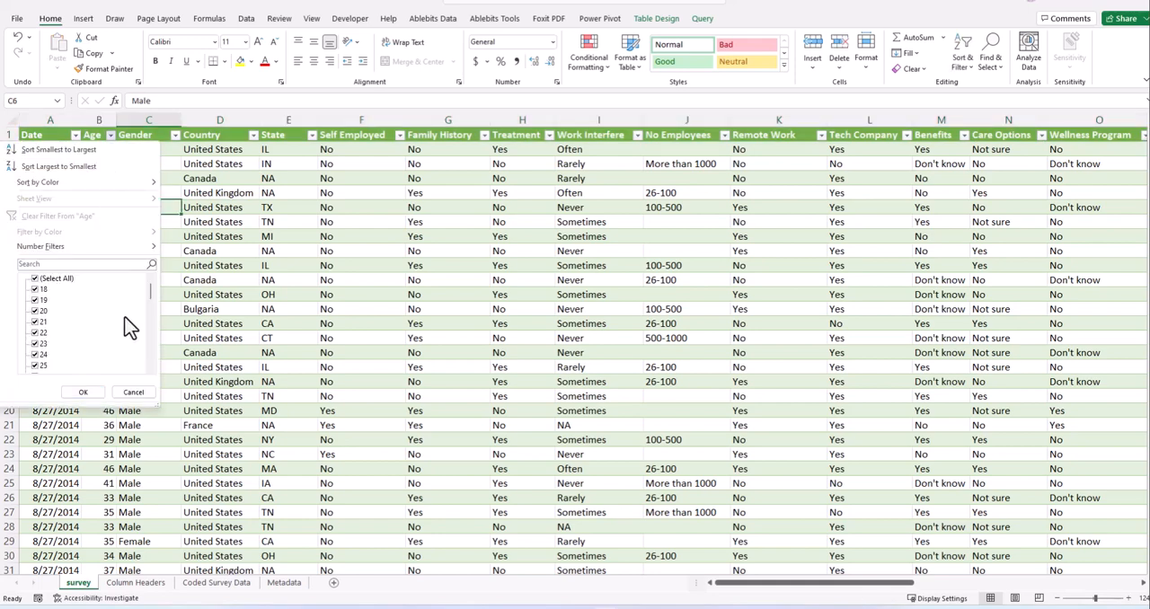
pyautogui.moveTo(149, 295); pyautogui.dragTo(156, 374)
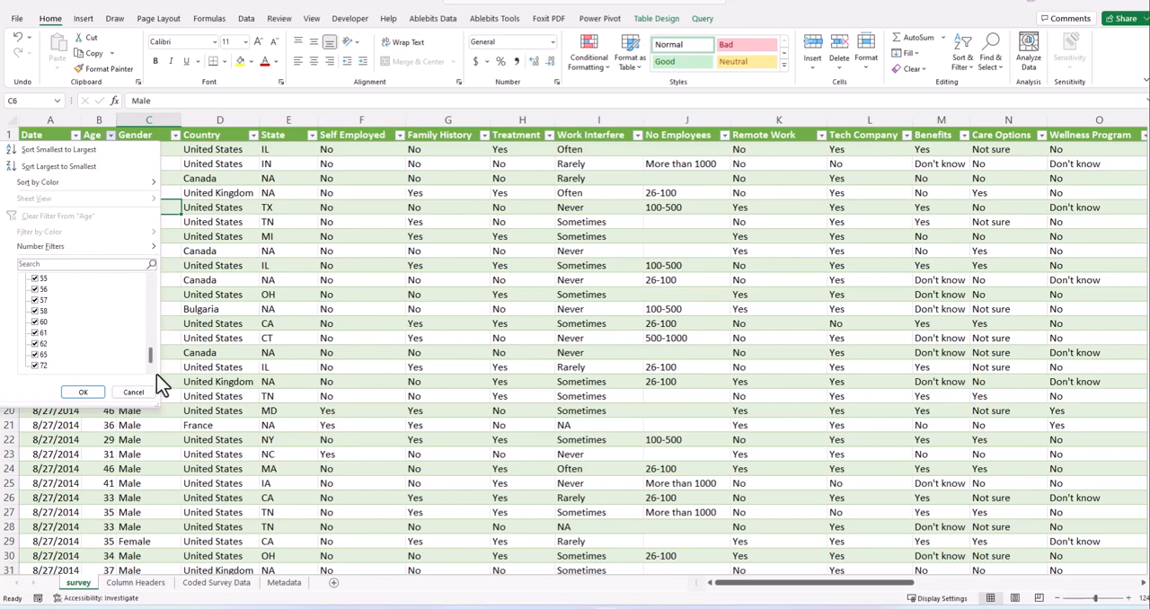
pyautogui.click(218, 249)
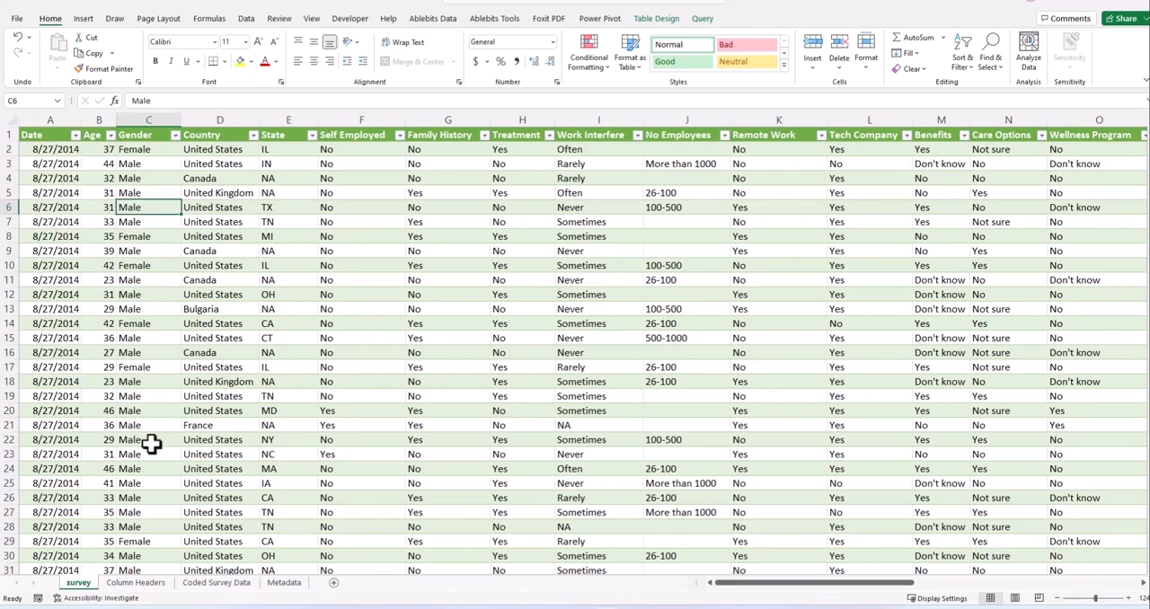
pyautogui.click(149, 586)
pyautogui.click(201, 586)
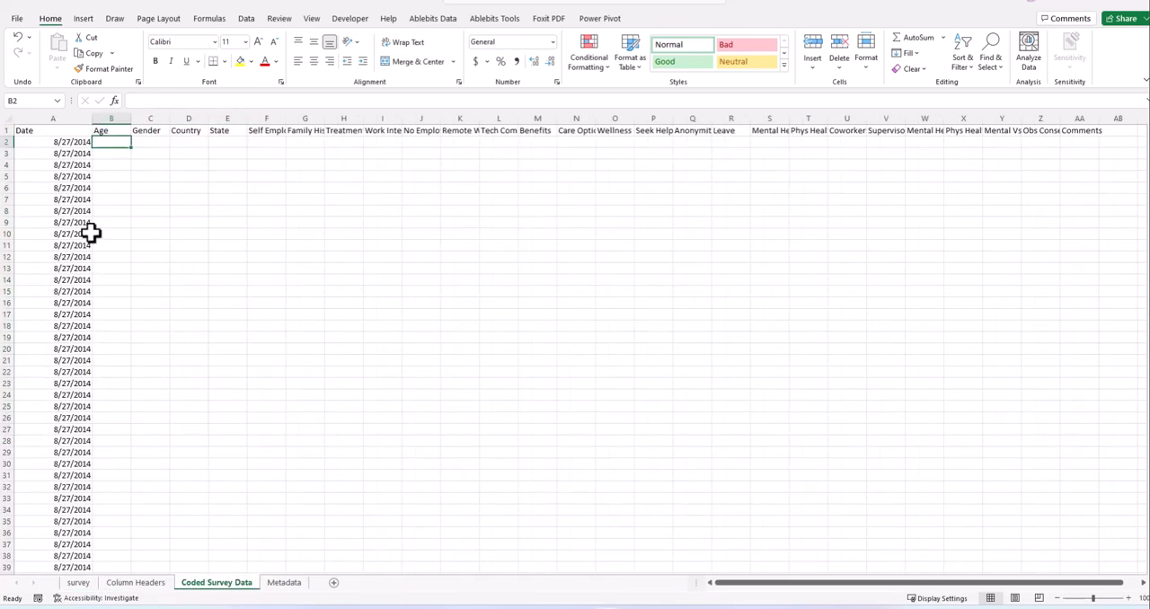
# - Try extending the date formula from A2 into the Age cell B2 of Coded Survey Data, and undo the fill
pyautogui.click(106, 188)
pyautogui.click(106, 142)
pyautogui.click(80, 143)
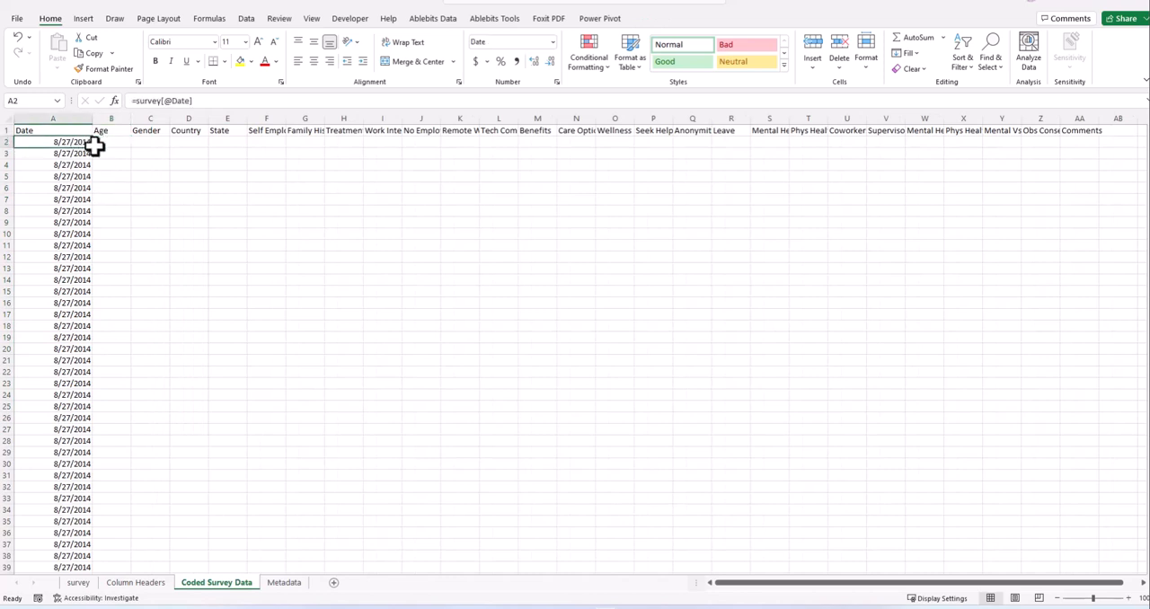
pyautogui.moveTo(94, 149); pyautogui.dragTo(124, 151)
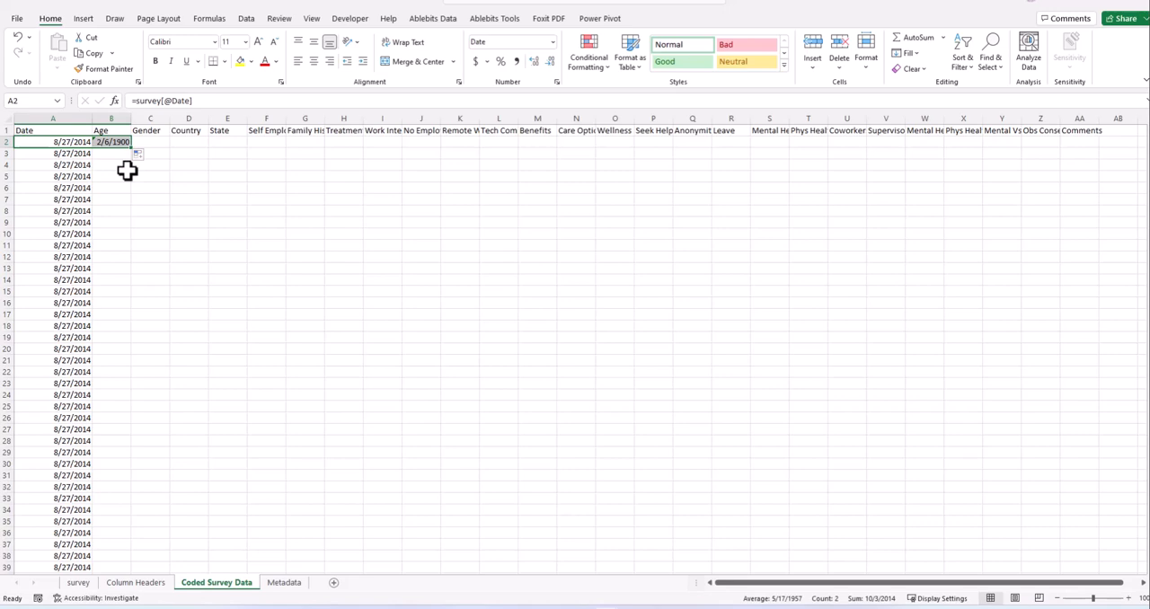
pyautogui.hotkey('ctrl', 'z')
pyautogui.click(123, 141)
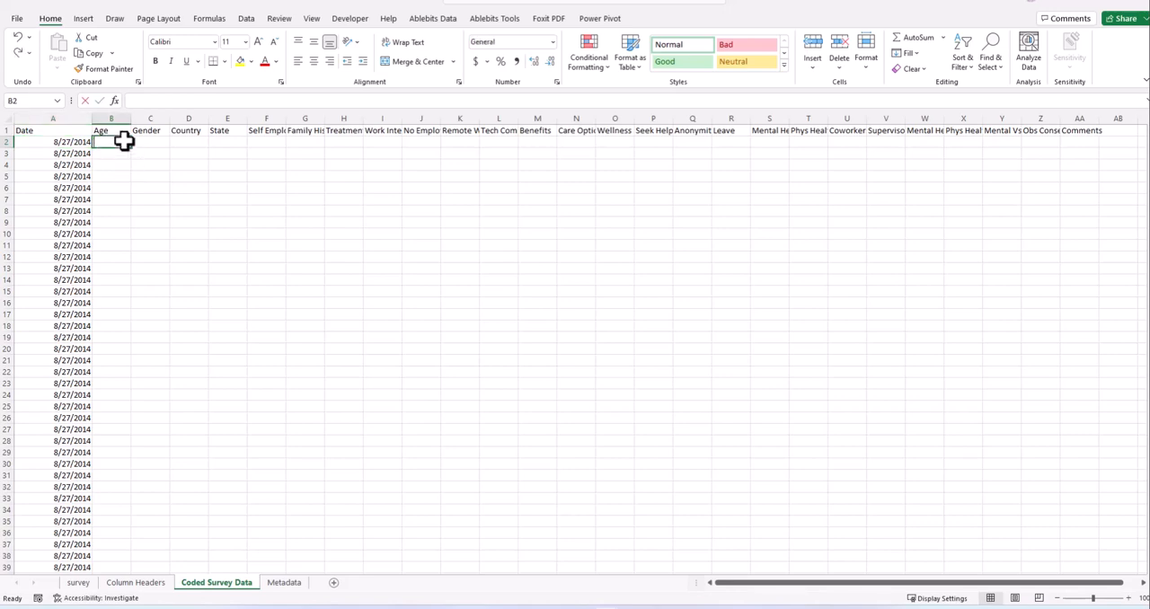
pyautogui.write('=')
pyautogui.click(79, 584)
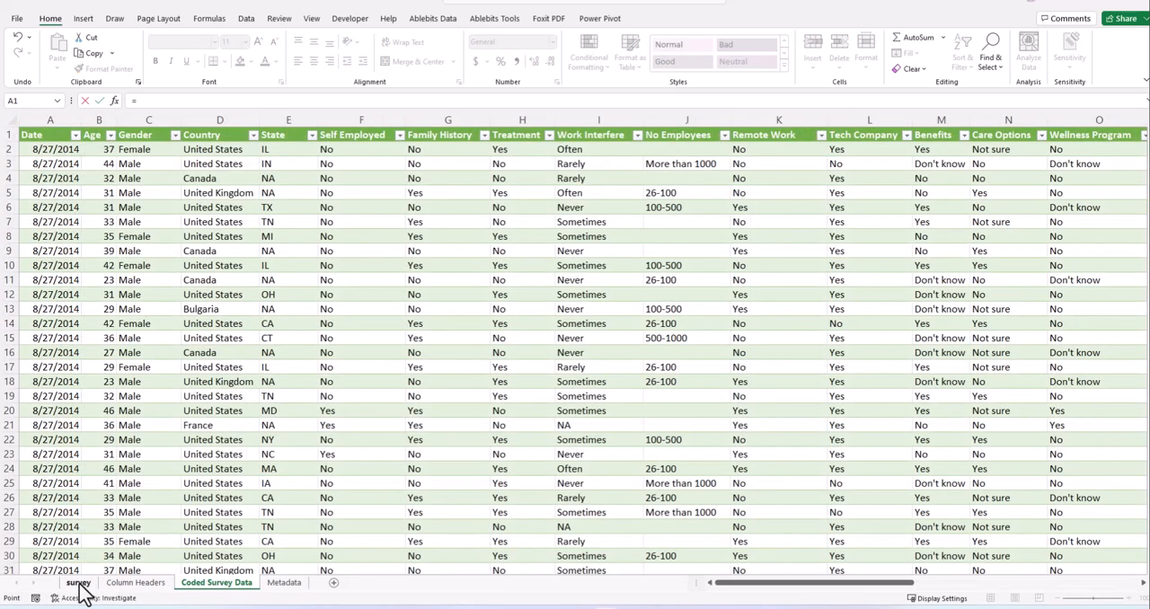
pyautogui.click(104, 151)
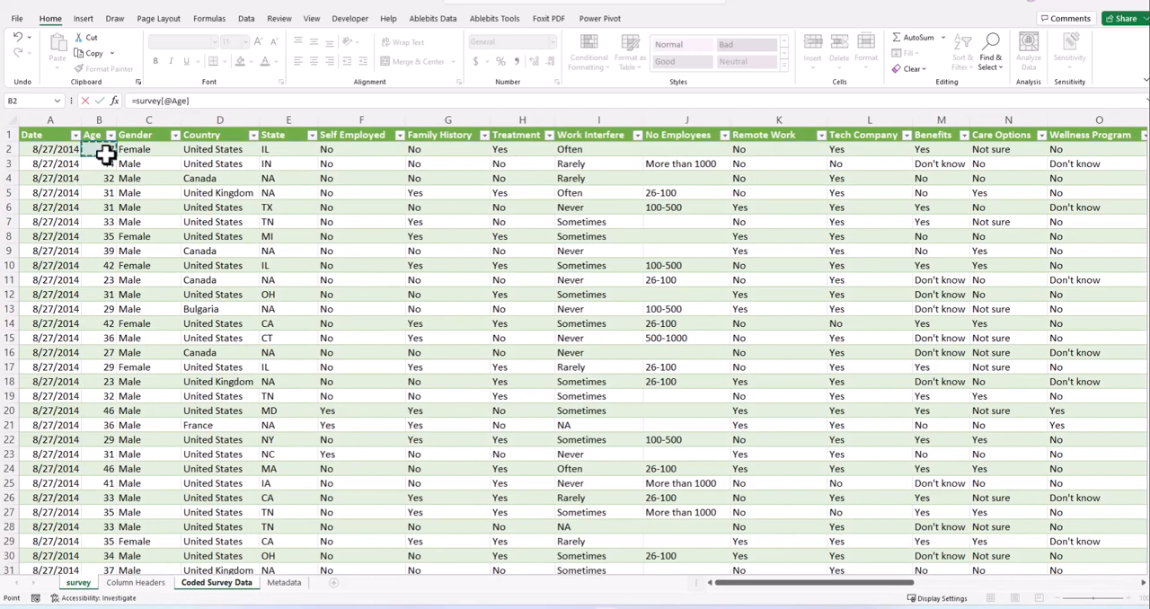
pyautogui.press('Return')
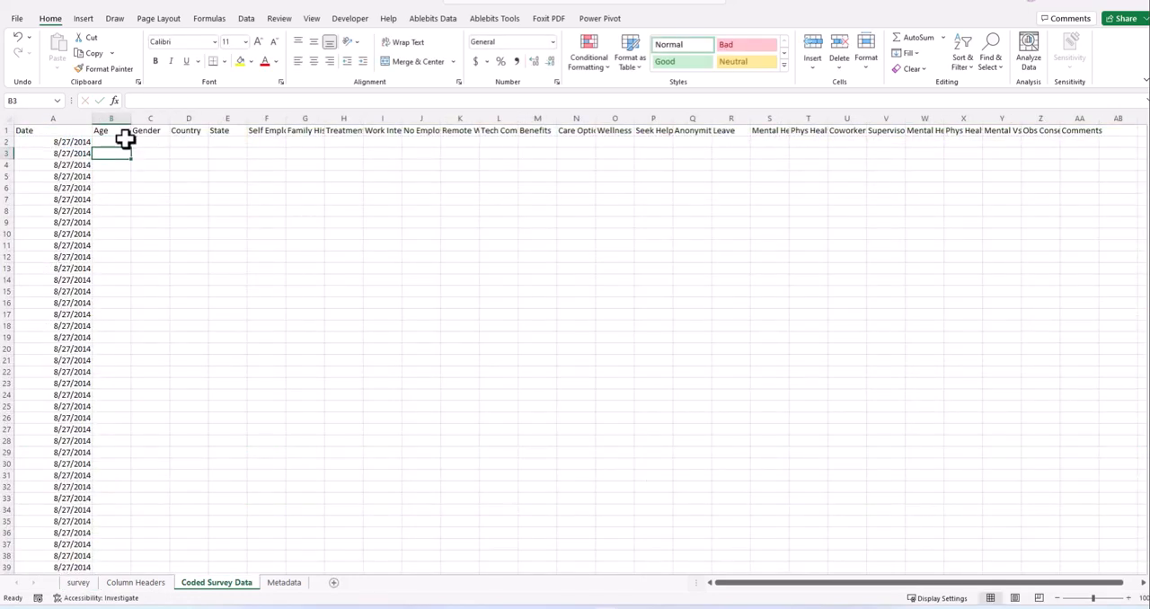
# - Fill the age formula from B2 down column B alongside all the dates
pyautogui.click(127, 144)
pyautogui.doubleClick(130, 149)
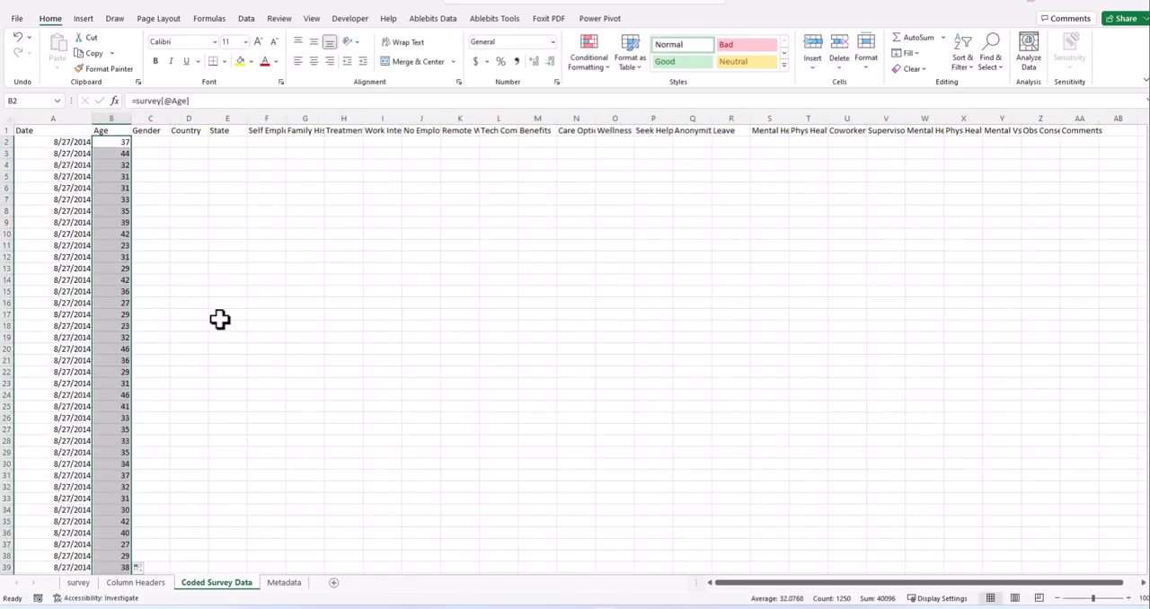
pyautogui.scroll(-5, 202, 341)
pyautogui.scroll(5, 170, 332)
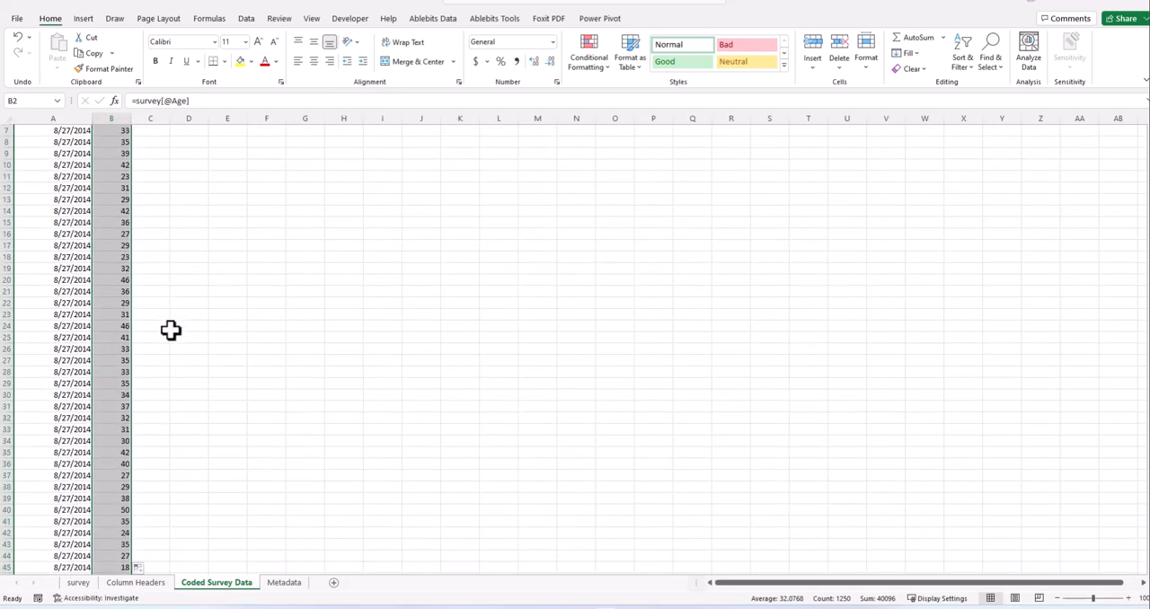
# - Check which gender categories the survey table's Gender filter lists, and leave the filter unchanged
pyautogui.click(150, 142)
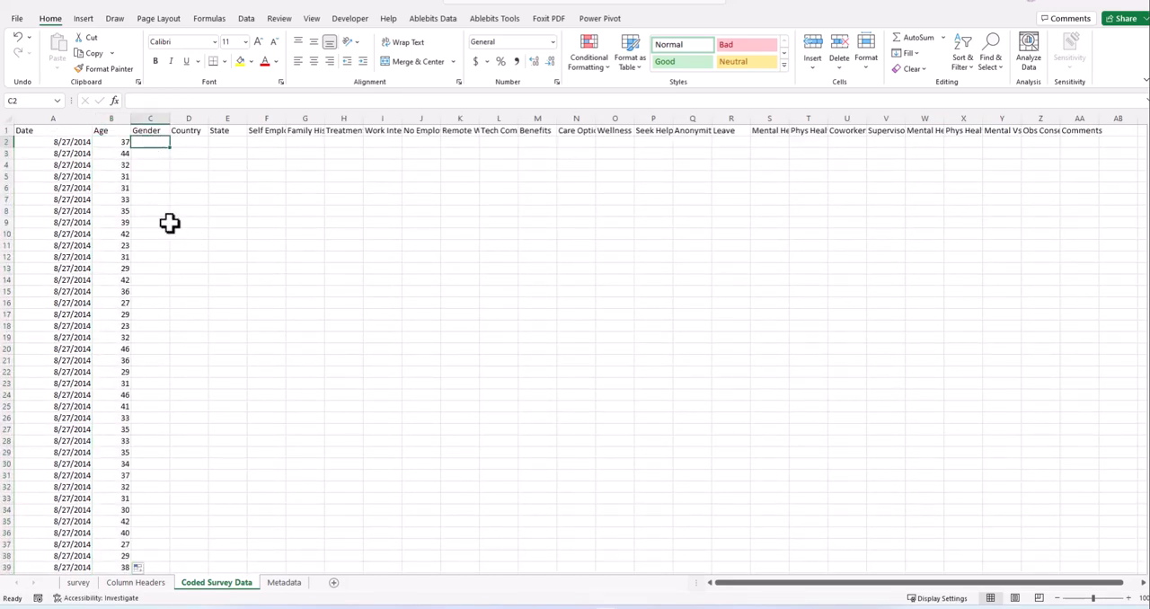
pyautogui.click(281, 586)
pyautogui.click(151, 584)
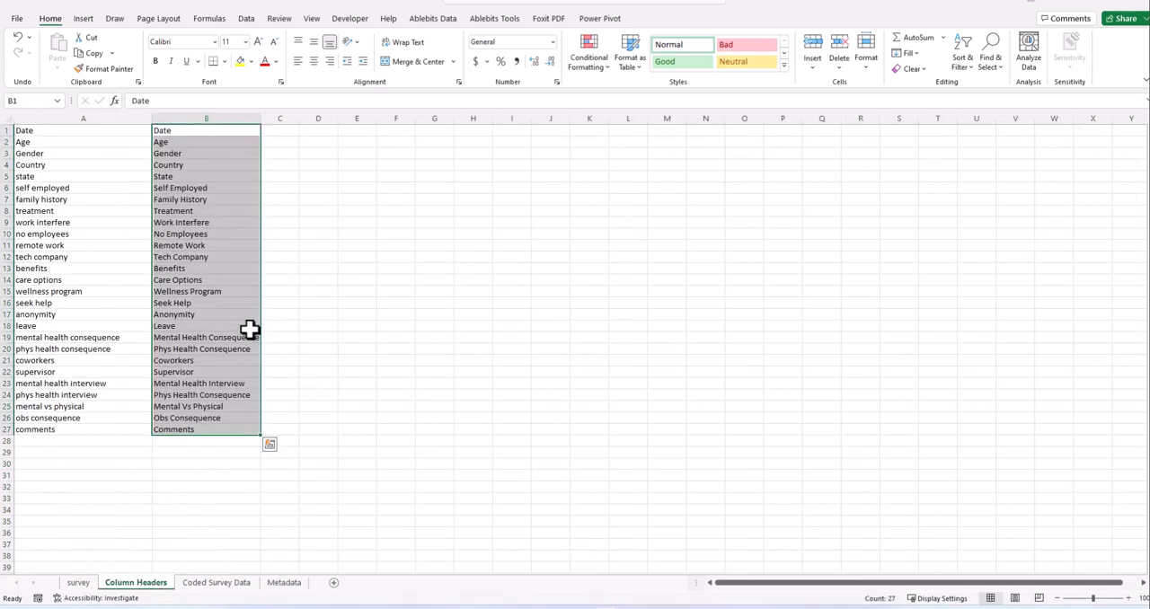
pyautogui.click(79, 583)
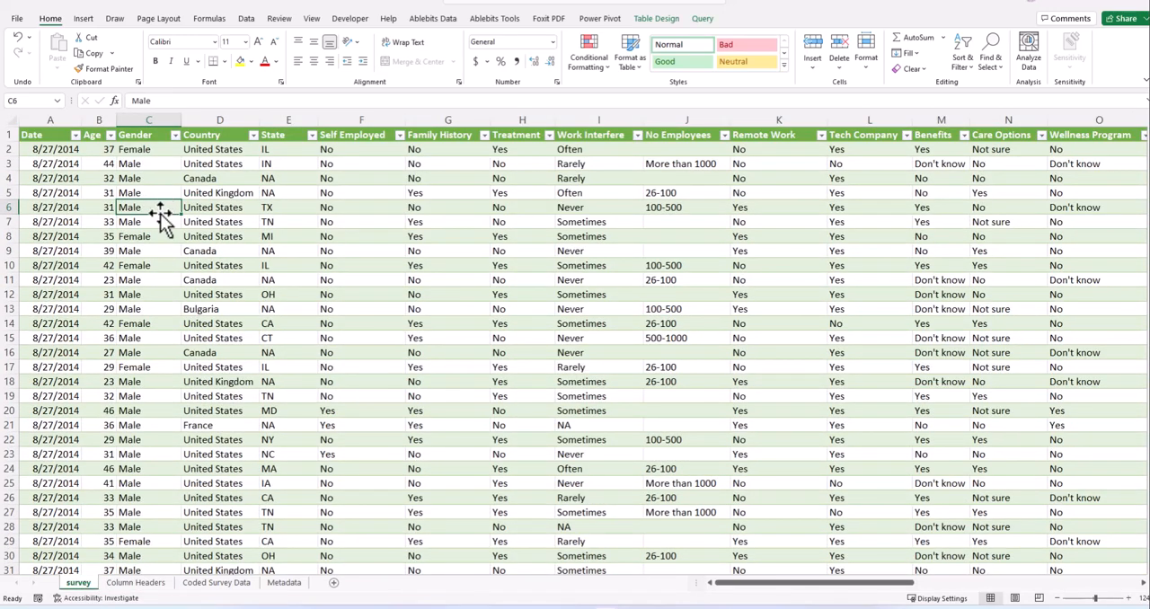
pyautogui.click(149, 149)
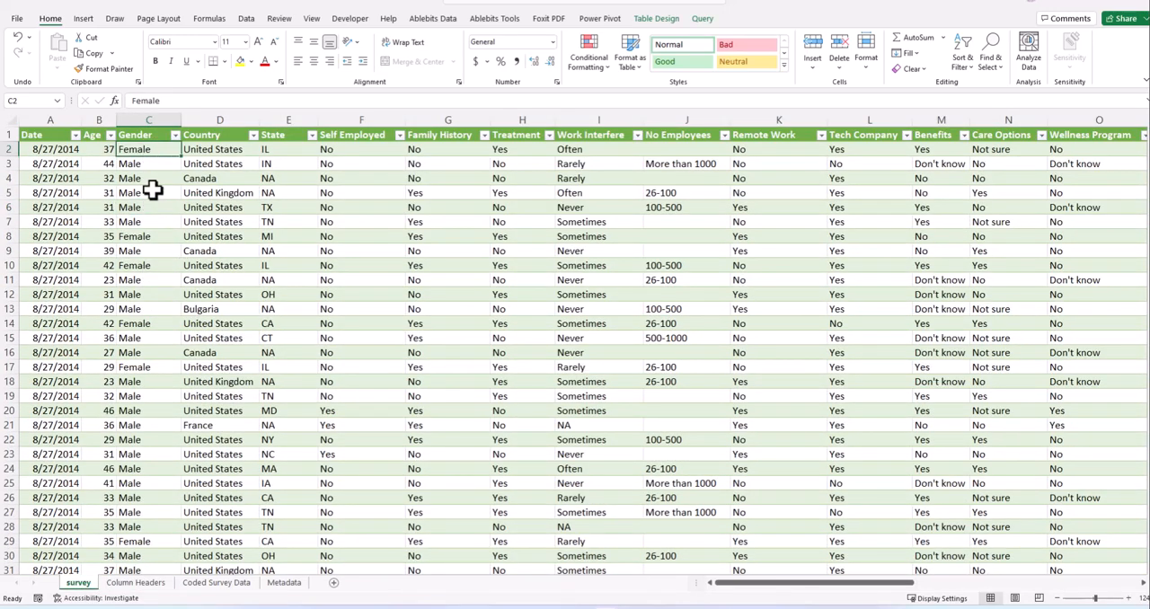
pyautogui.click(176, 136)
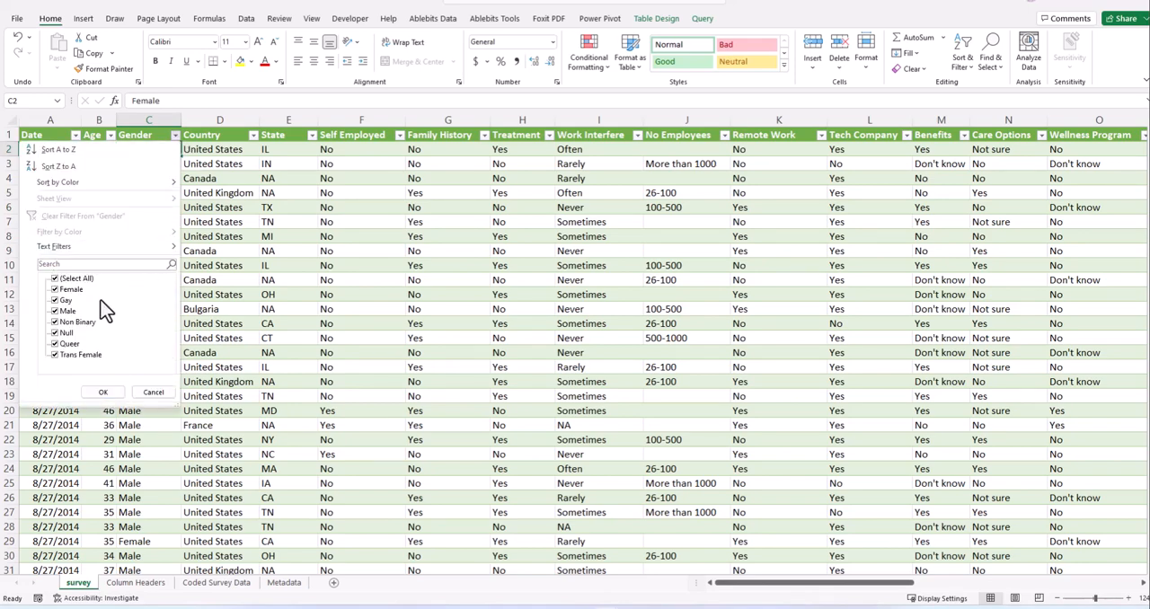
pyautogui.click(222, 193)
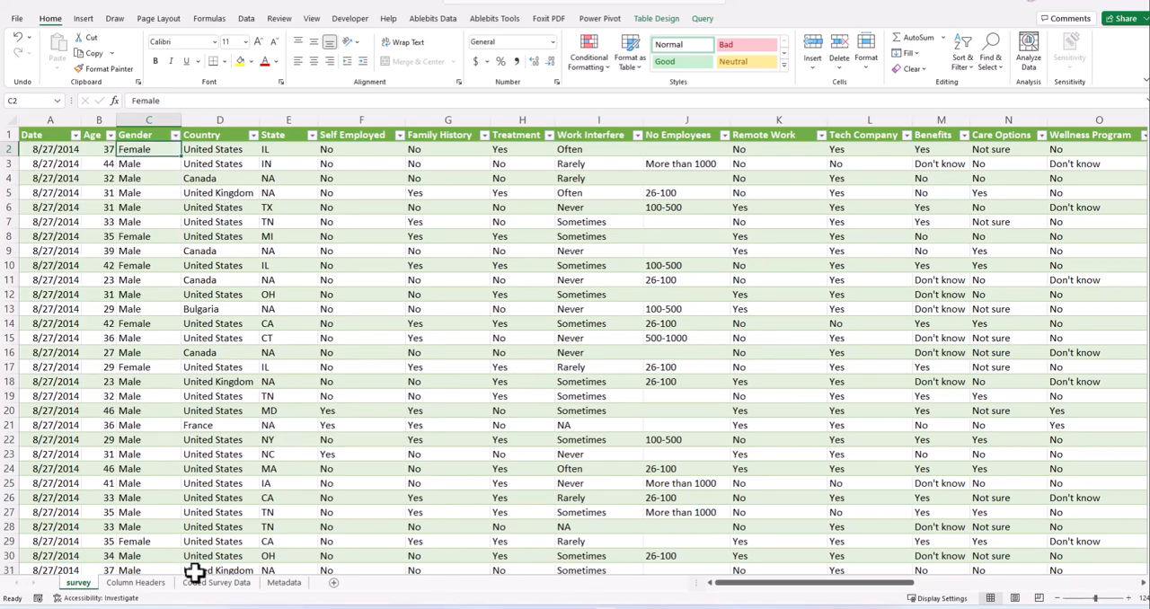
# - Add a new worksheet after the survey sheet and name it roughwork
pyautogui.click(334, 583)
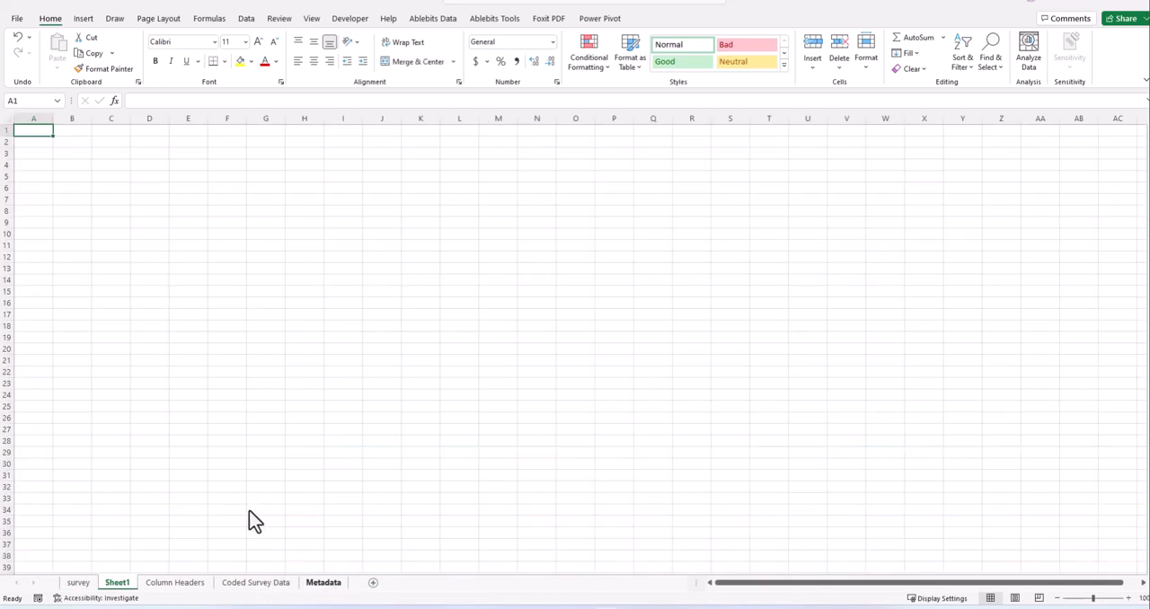
pyautogui.click(188, 280)
pyautogui.doubleClick(124, 585)
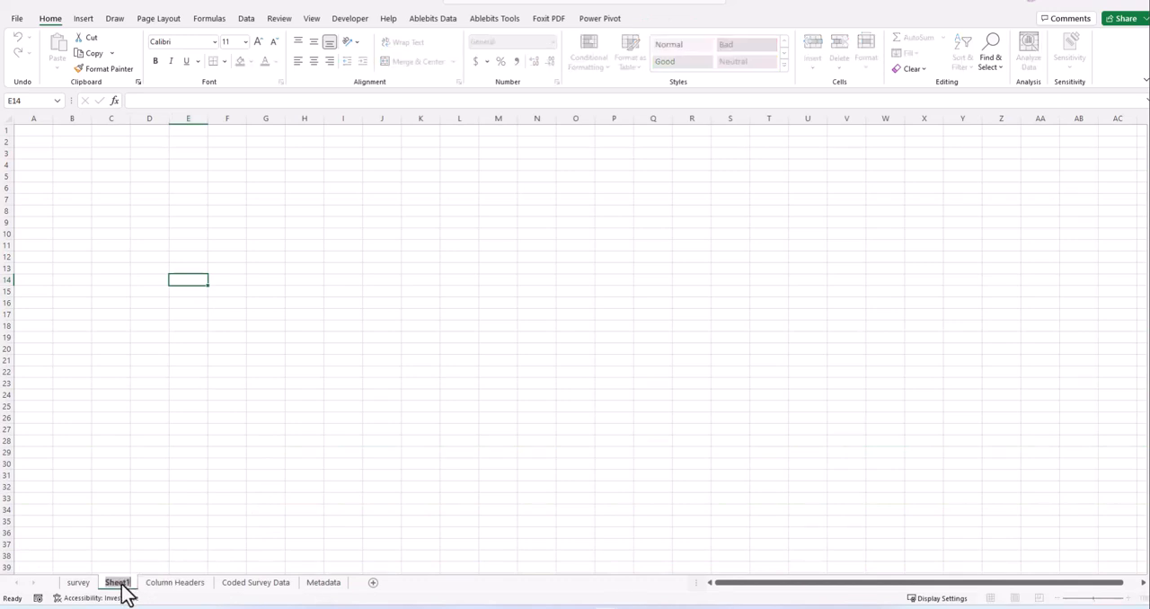
pyautogui.write('rough')
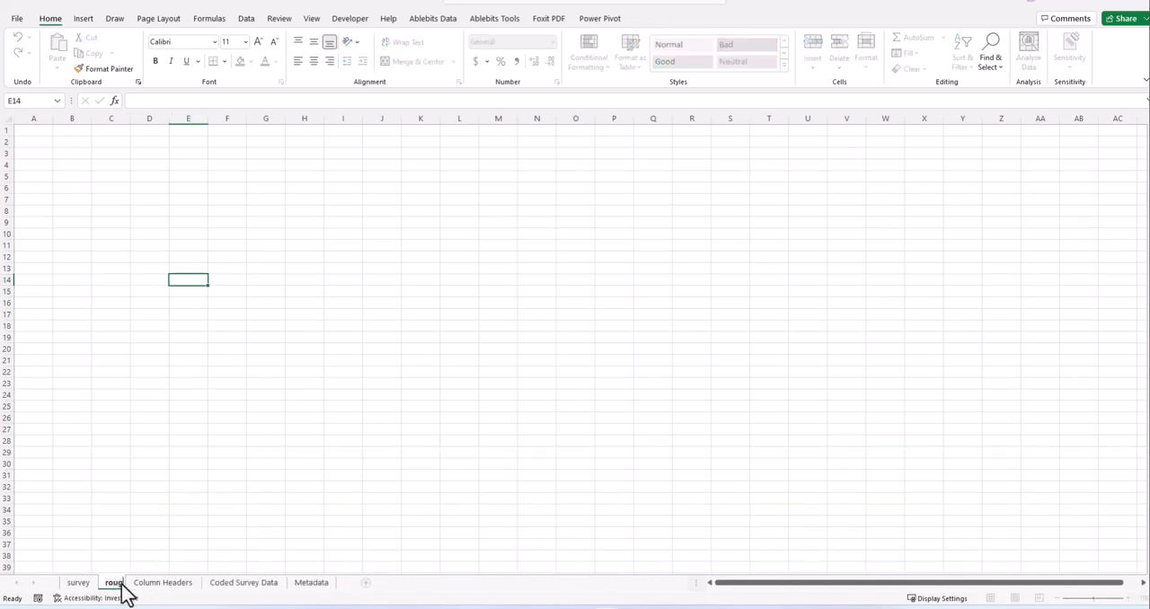
pyautogui.write(' local')
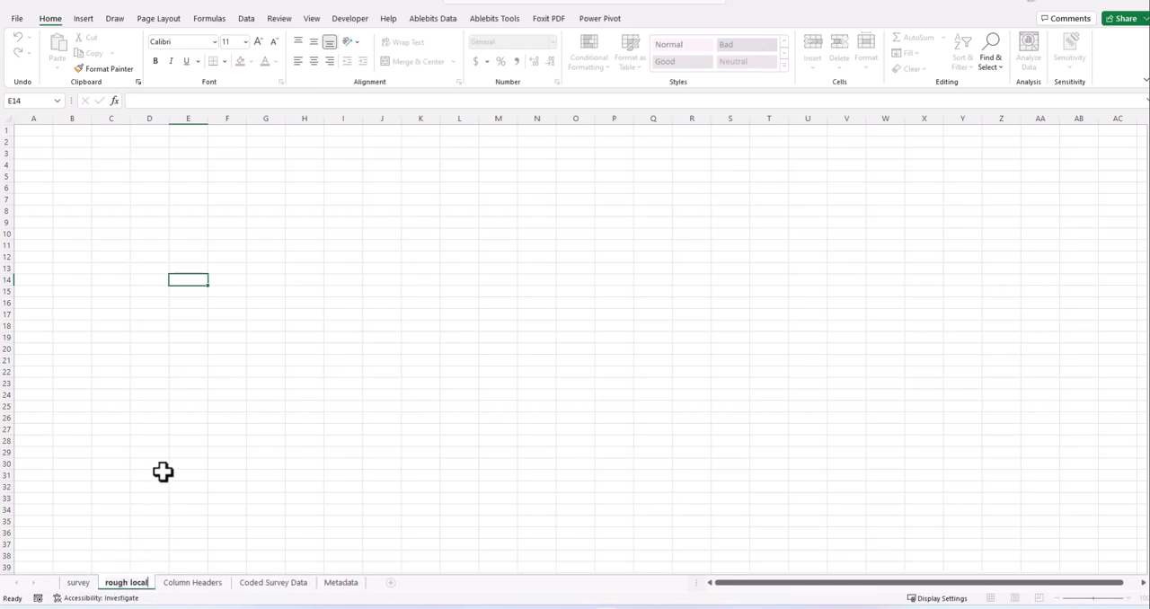
pyautogui.press('BackSpace')
pyautogui.press('BackSpace')
pyautogui.press('BackSpace')
pyautogui.press('BackSpace')
pyautogui.press('BackSpace')
pyautogui.press('BackSpace')
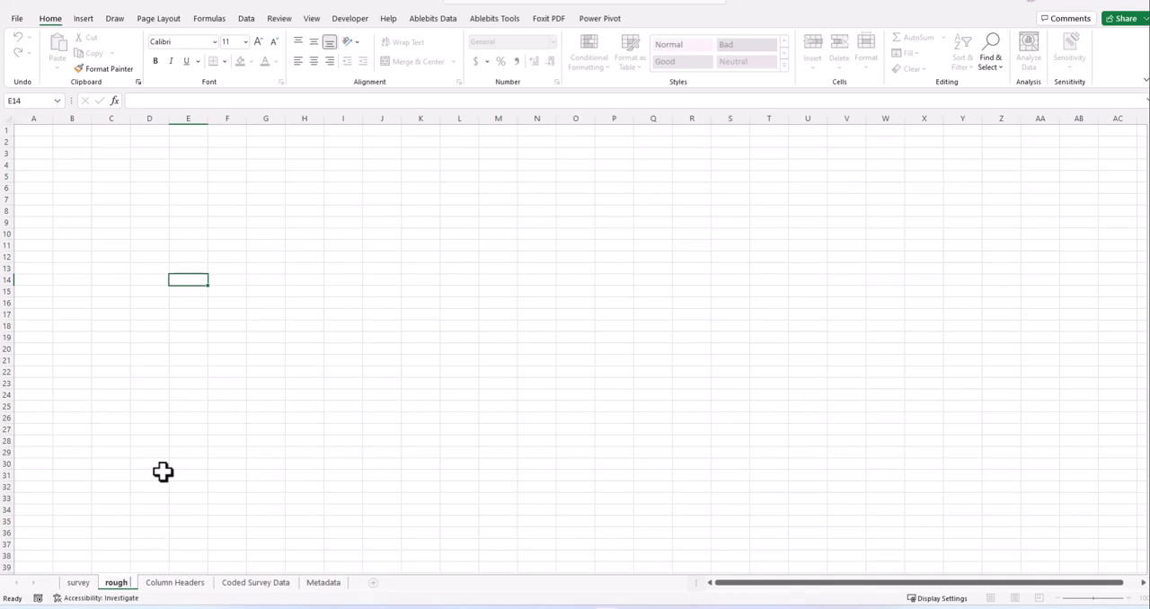
pyautogui.write('work')
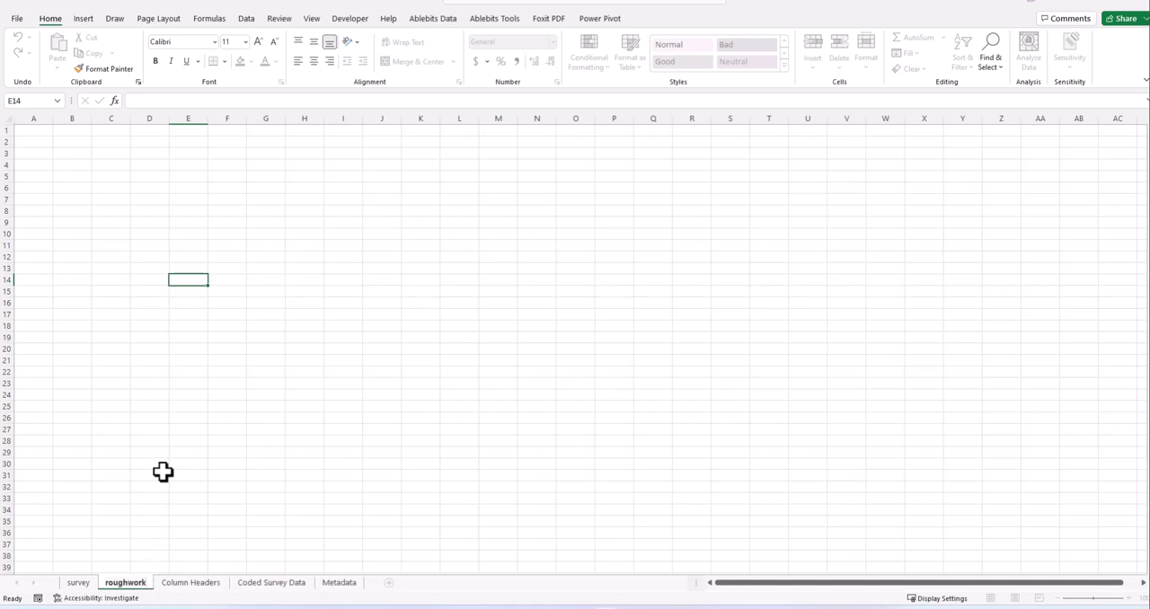
pyautogui.click(179, 453)
pyautogui.click(84, 212)
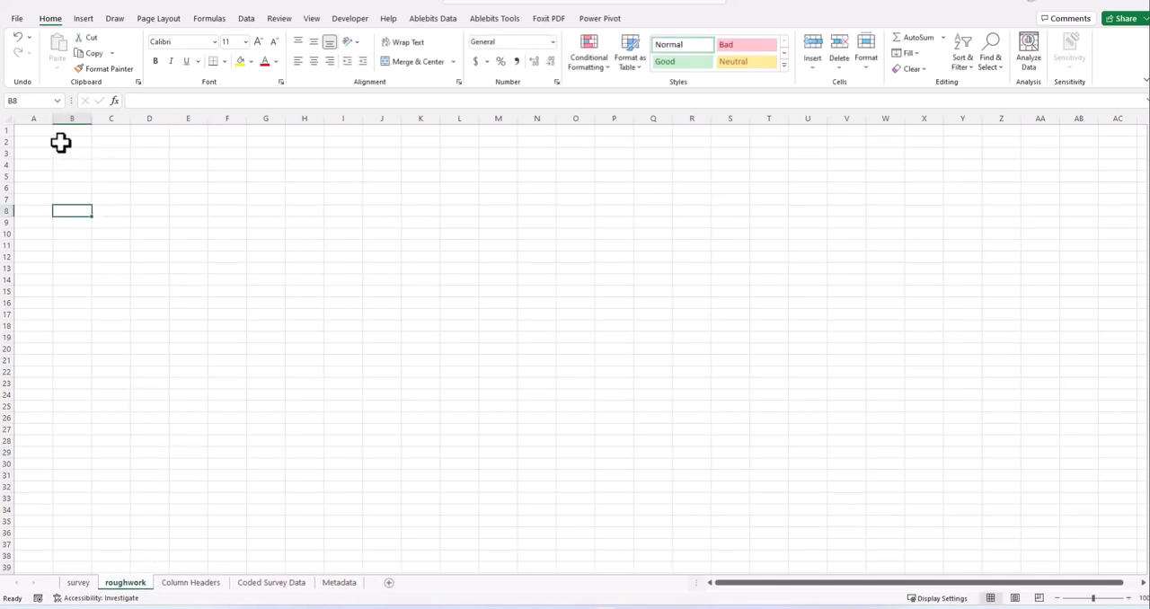
# - List the distinct genders of the survey table from A2 of roughwork with the formula =UNIQUE(survey[Gender])
pyautogui.click(33, 142)
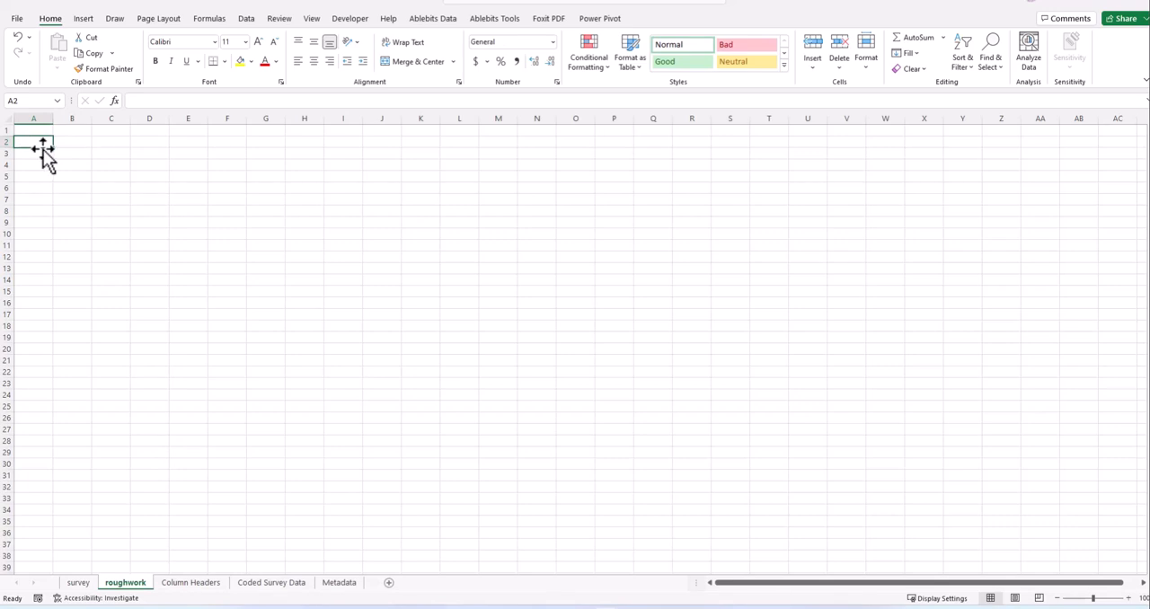
pyautogui.write('=uniqu')
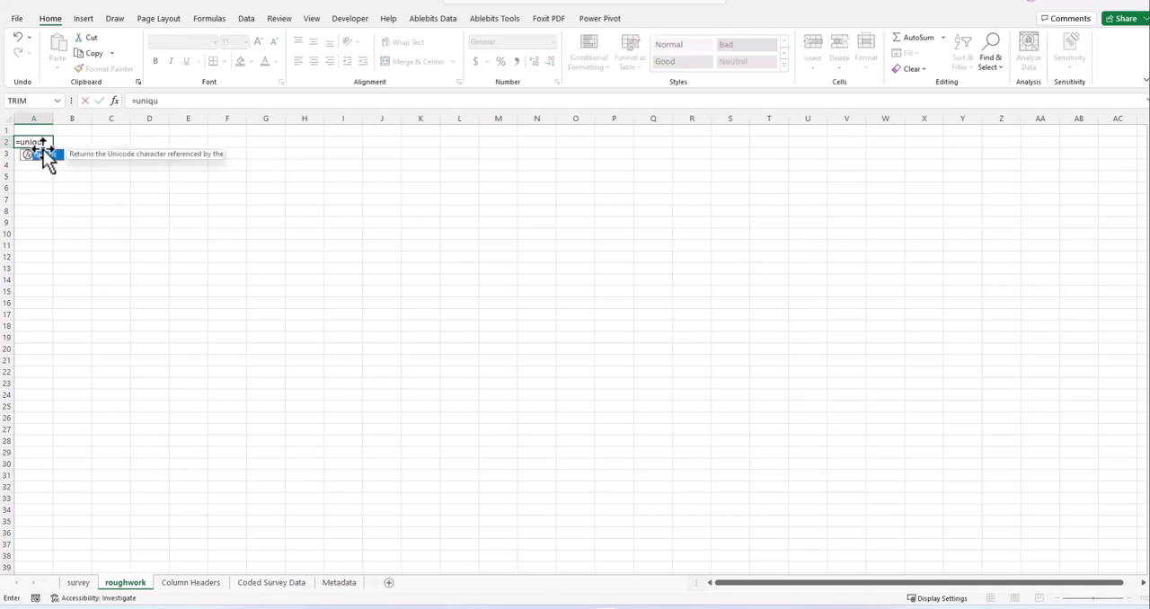
pyautogui.write('e(')
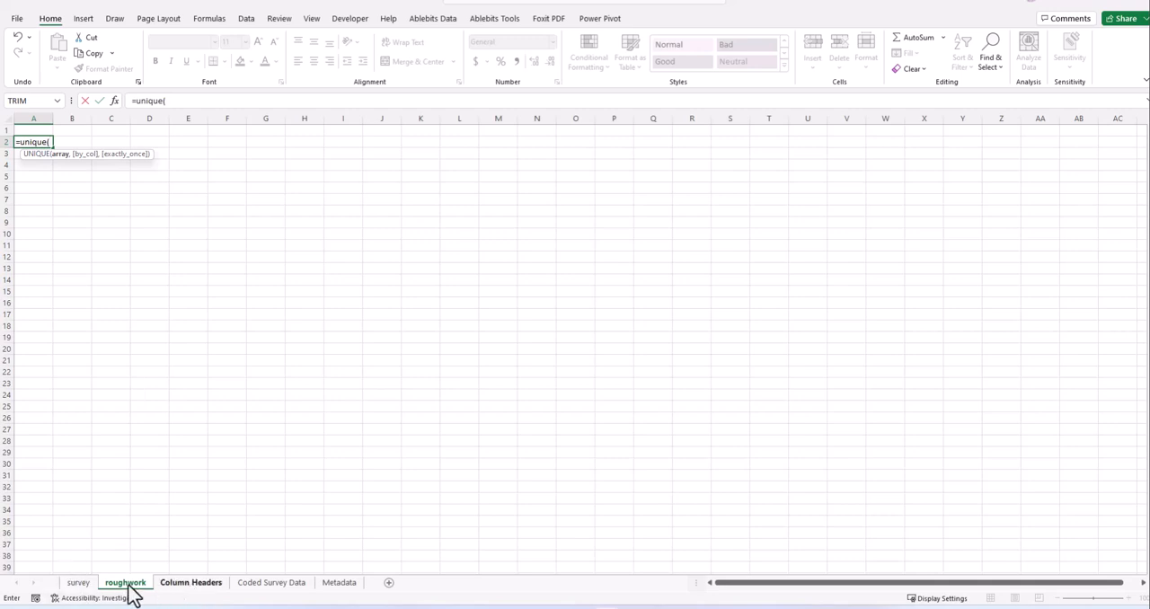
pyautogui.click(81, 584)
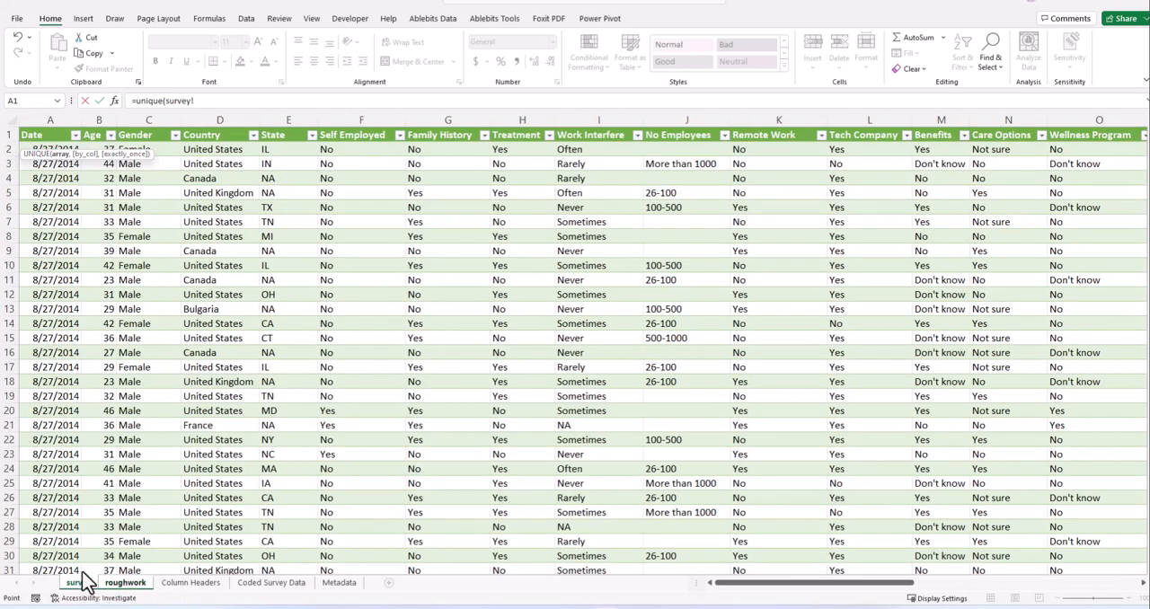
pyautogui.click(165, 151)
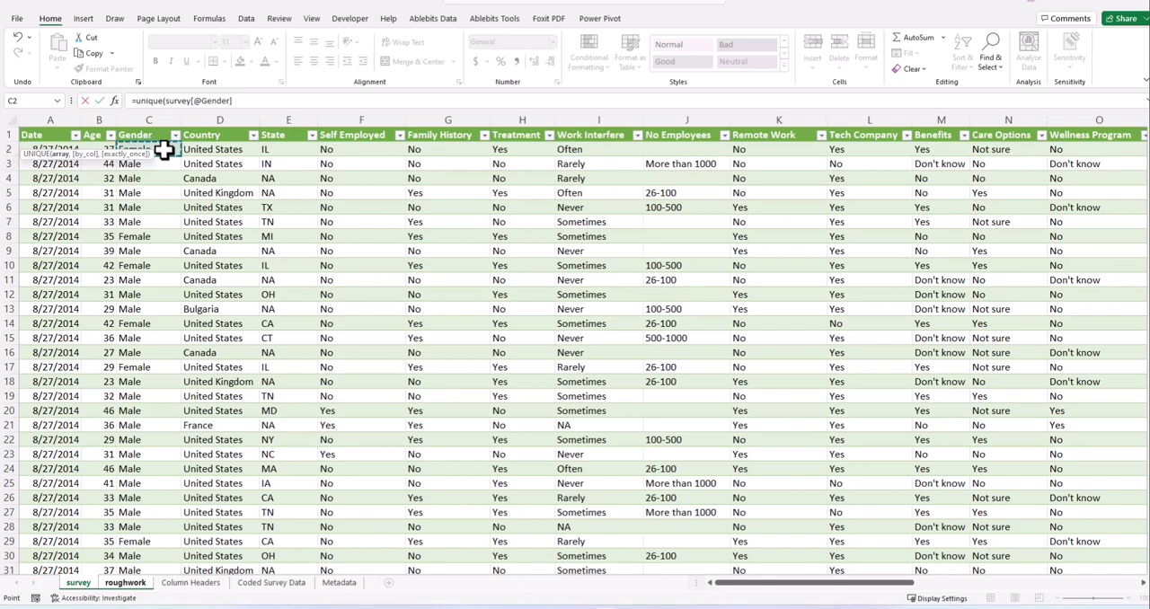
pyautogui.hotkey('ctrl', 'shift', 'Down')
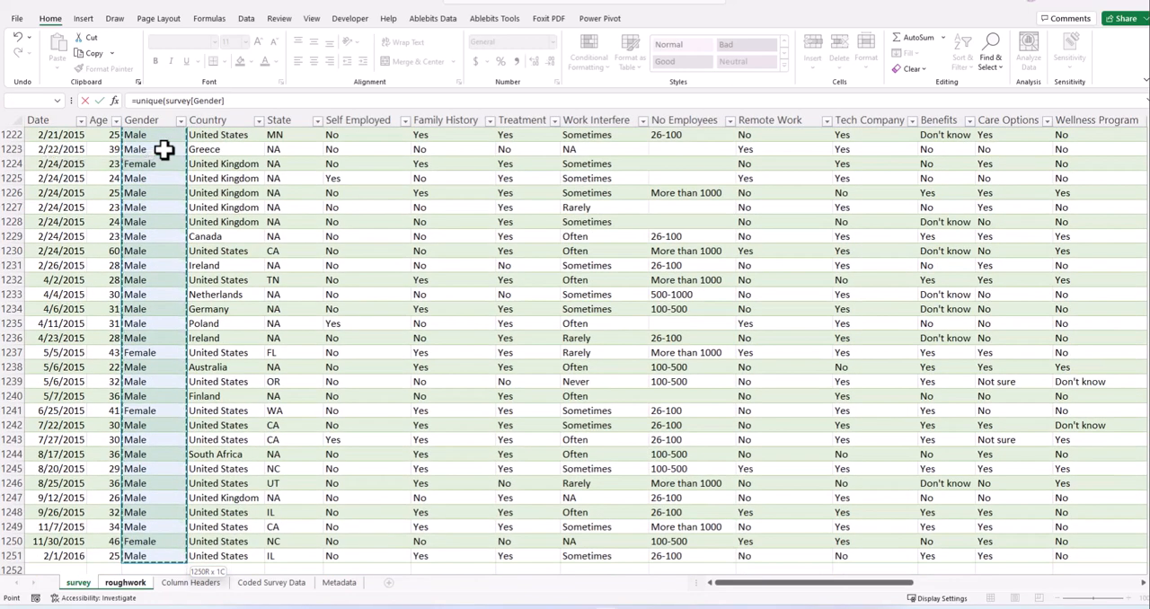
pyautogui.write(')')
pyautogui.press('Return')
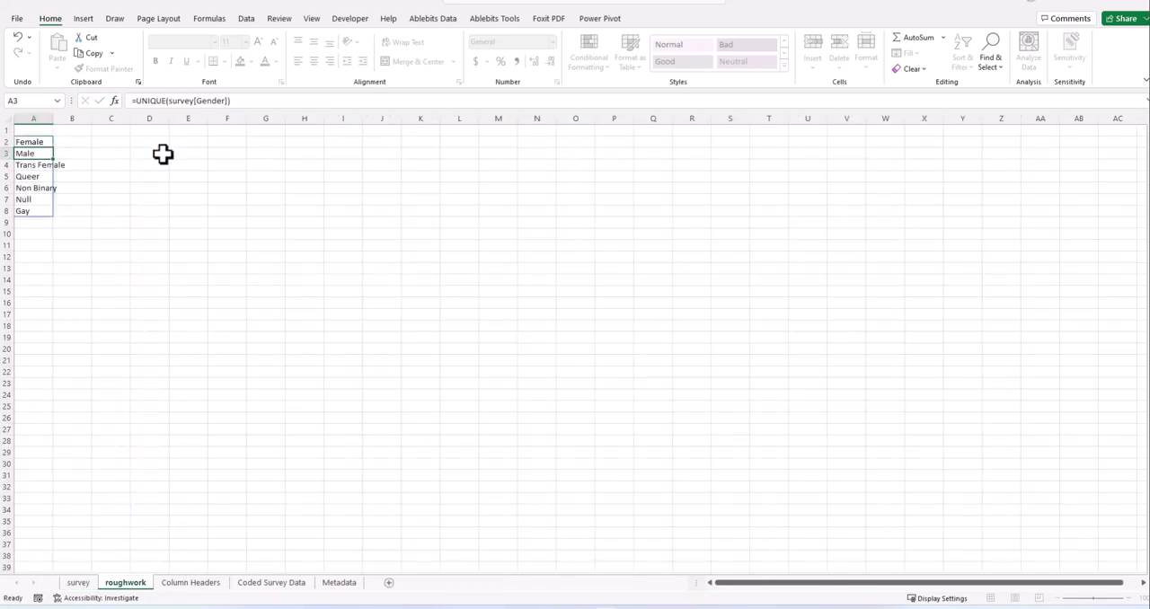
# - Widen column A of roughwork to fit the gender names and enter the header Gender in A1
pyautogui.moveTo(55, 119); pyautogui.dragTo(89, 121)
pyautogui.click(124, 243)
pyautogui.click(48, 141)
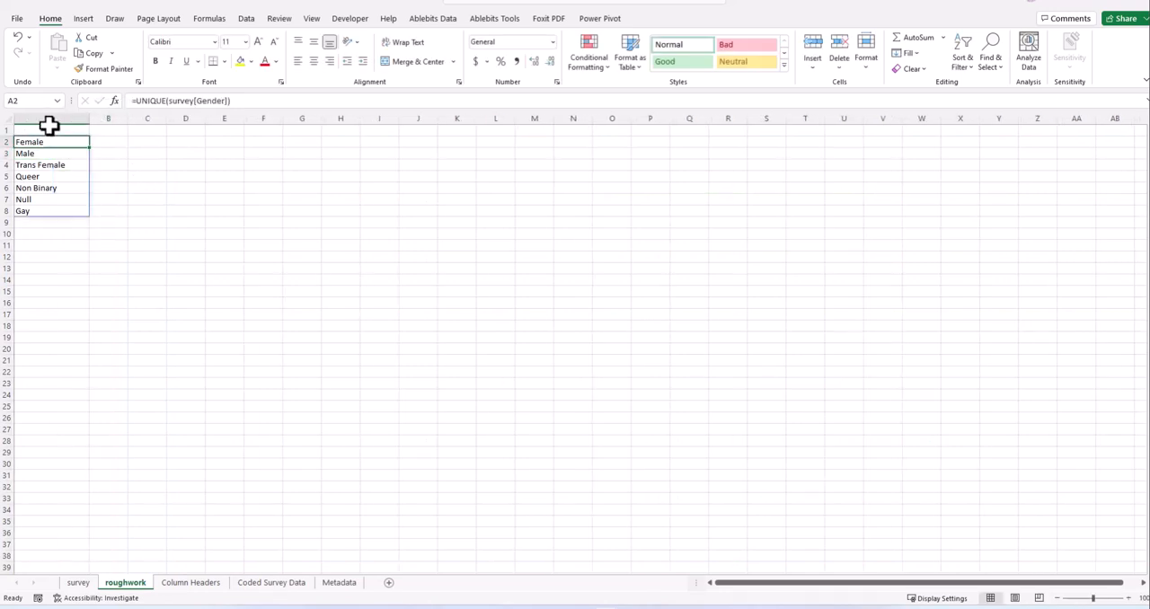
pyautogui.click(49, 126)
pyautogui.write('Ge')
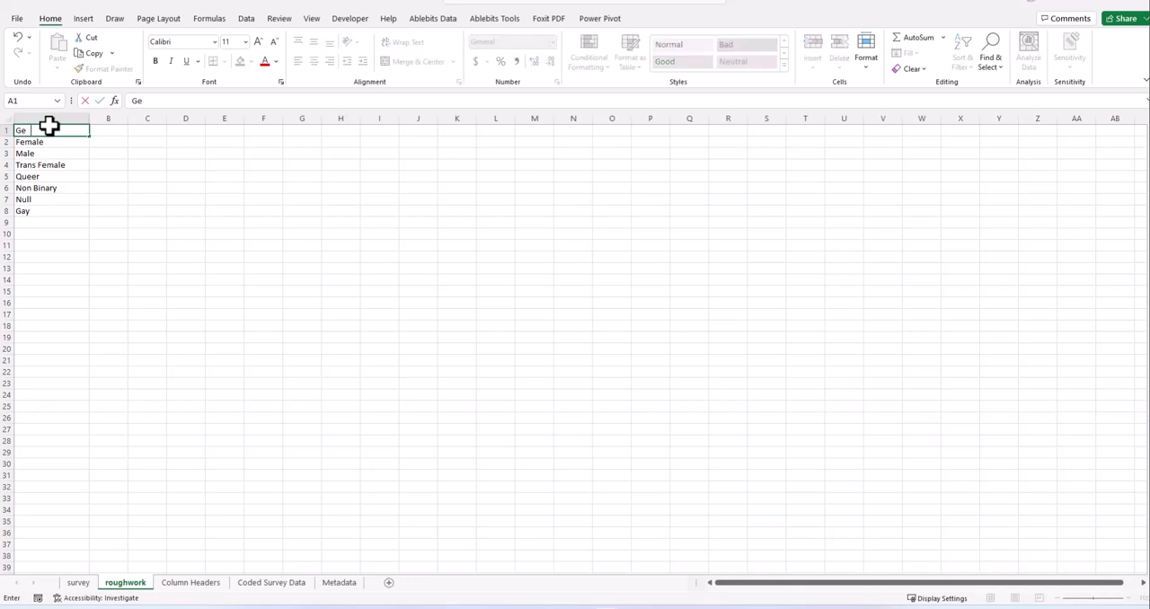
pyautogui.write('nder')
pyautogui.press('Return')
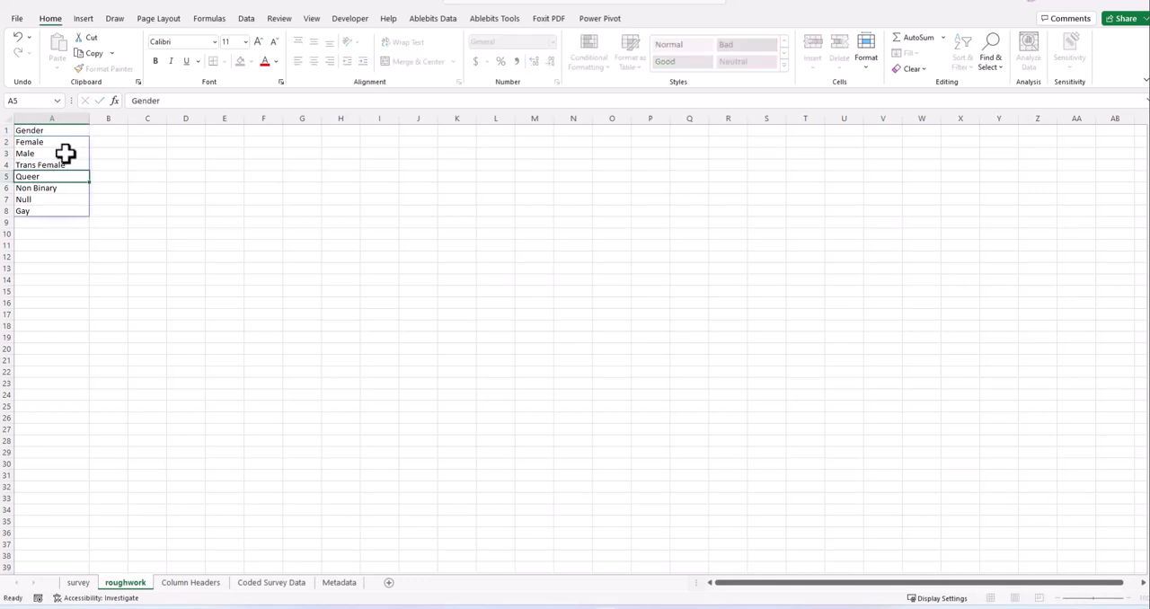
pyautogui.keyDown('shift'); pyautogui.click(56, 209); pyautogui.keyUp('shift')
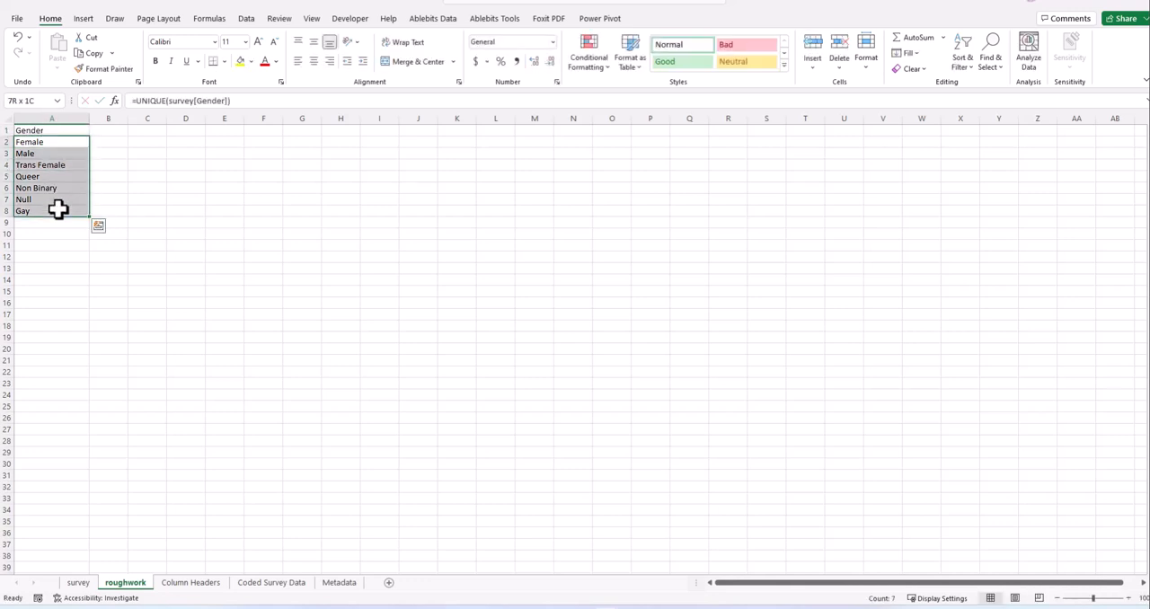
pyautogui.hotkey('ctrl', 'c')
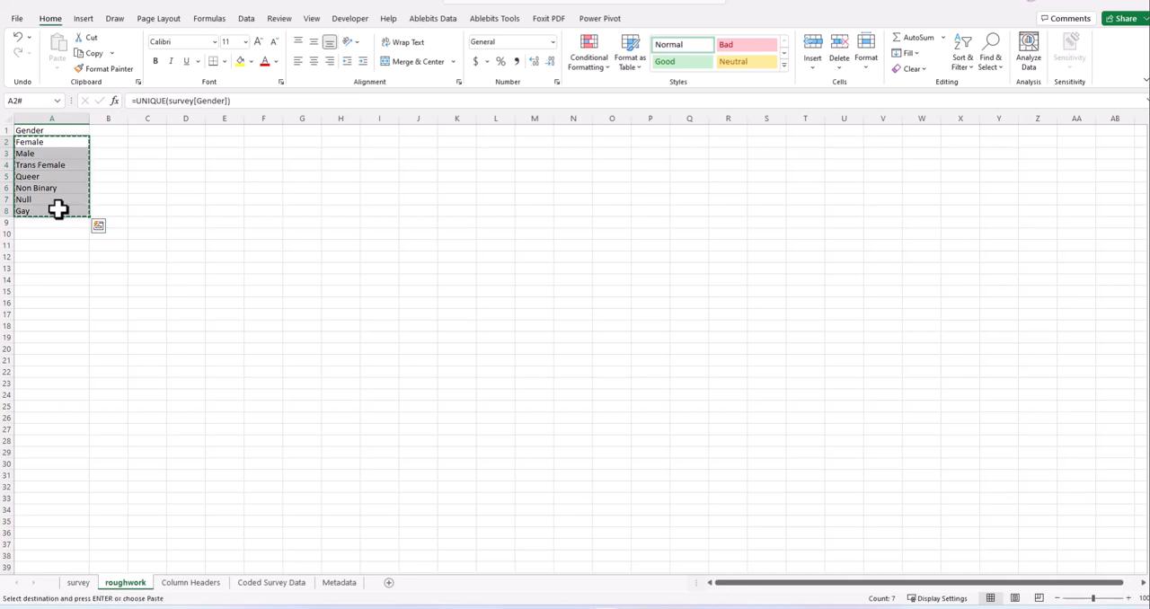
pyautogui.rightClick(54, 142)
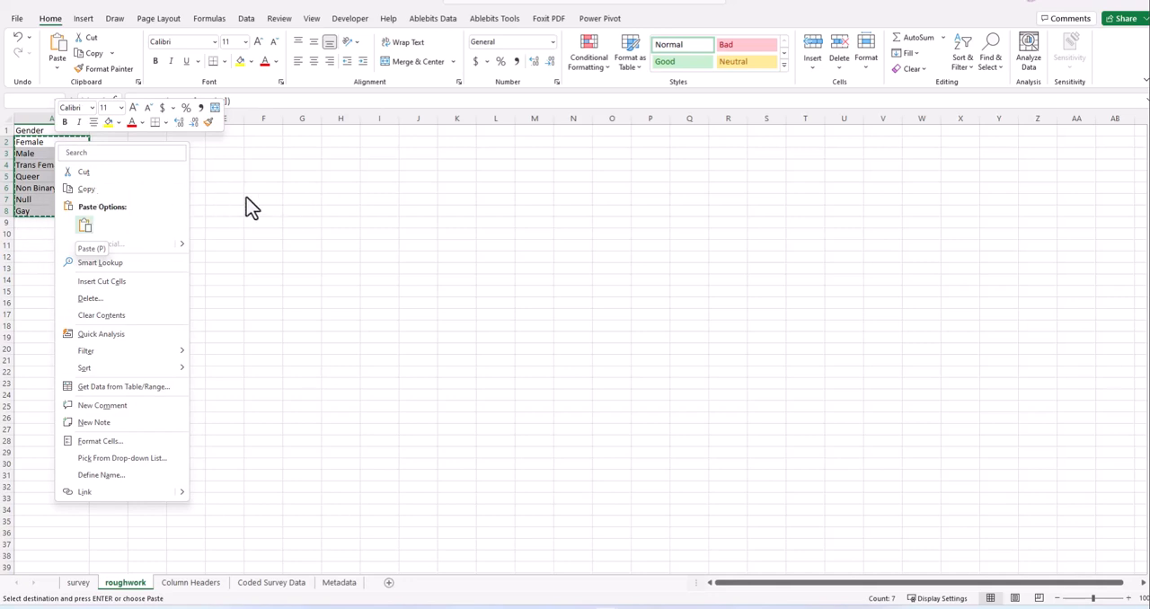
pyautogui.press('Escape')
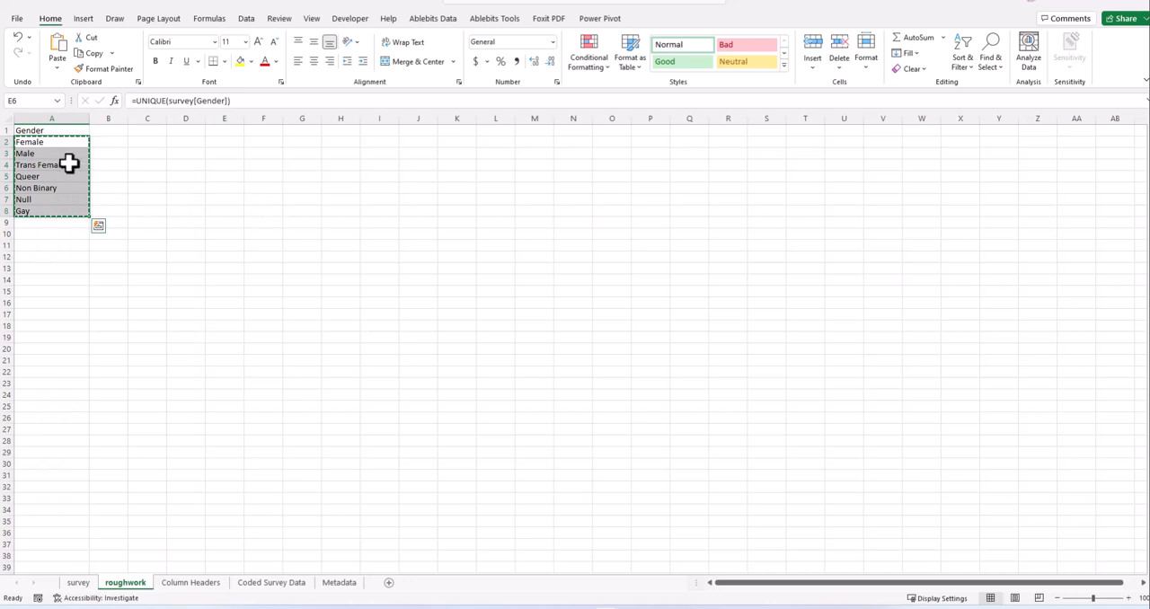
pyautogui.click(64, 150)
pyautogui.click(63, 142)
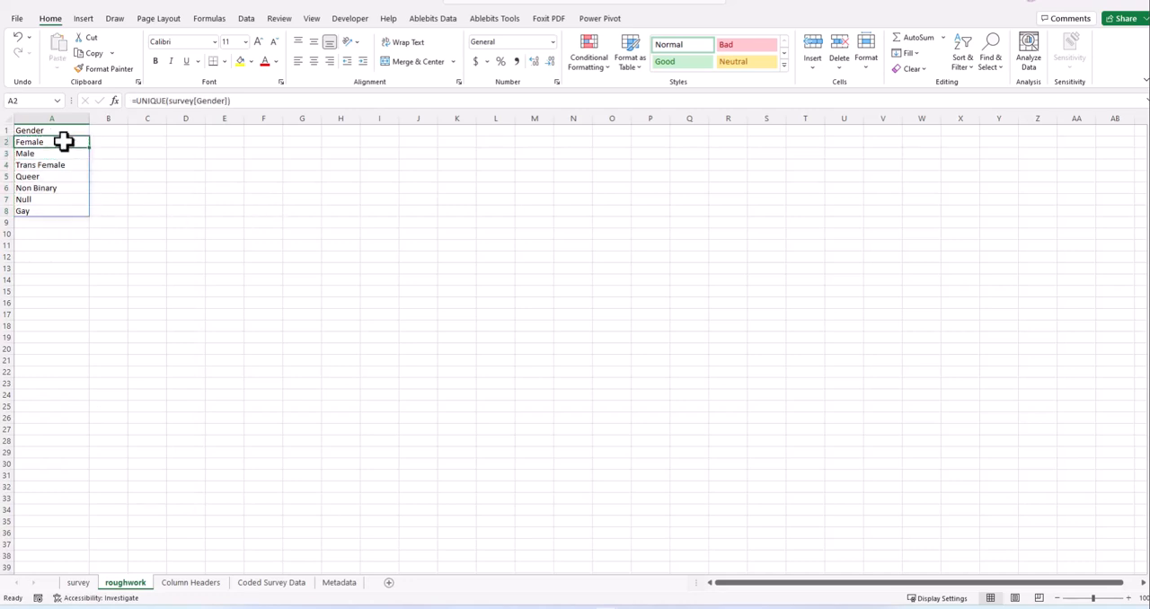
# - Replace the UNIQUE formula results in A2:A8 with static values by copying the list and pasting it over itself as values
pyautogui.keyDown('shift'); pyautogui.click(56, 209); pyautogui.keyUp('shift')
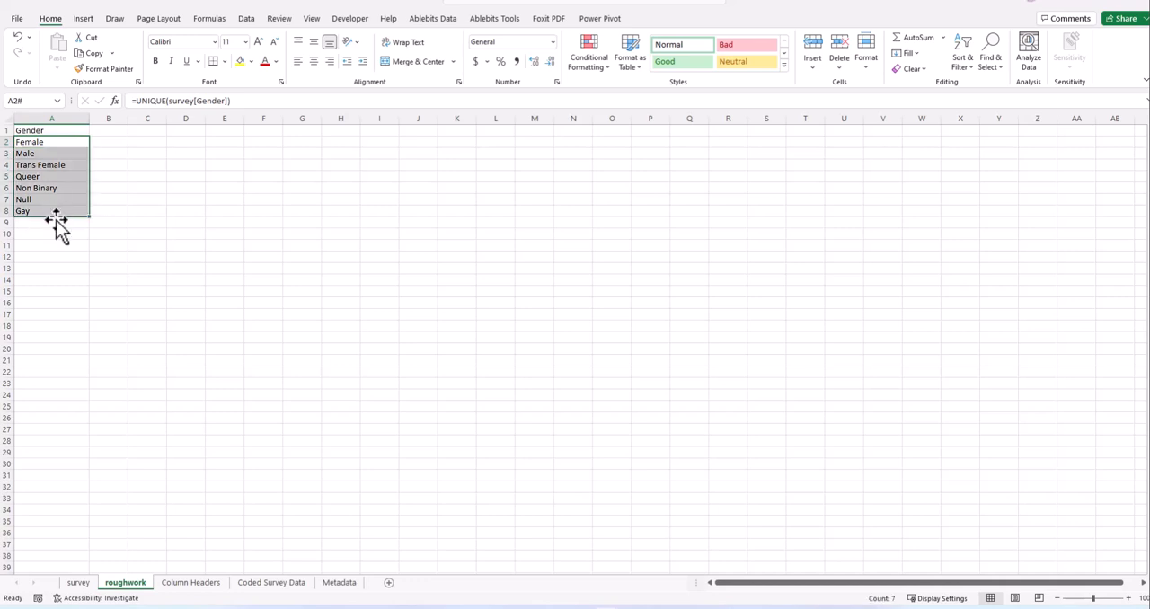
pyautogui.click(1105, 598)
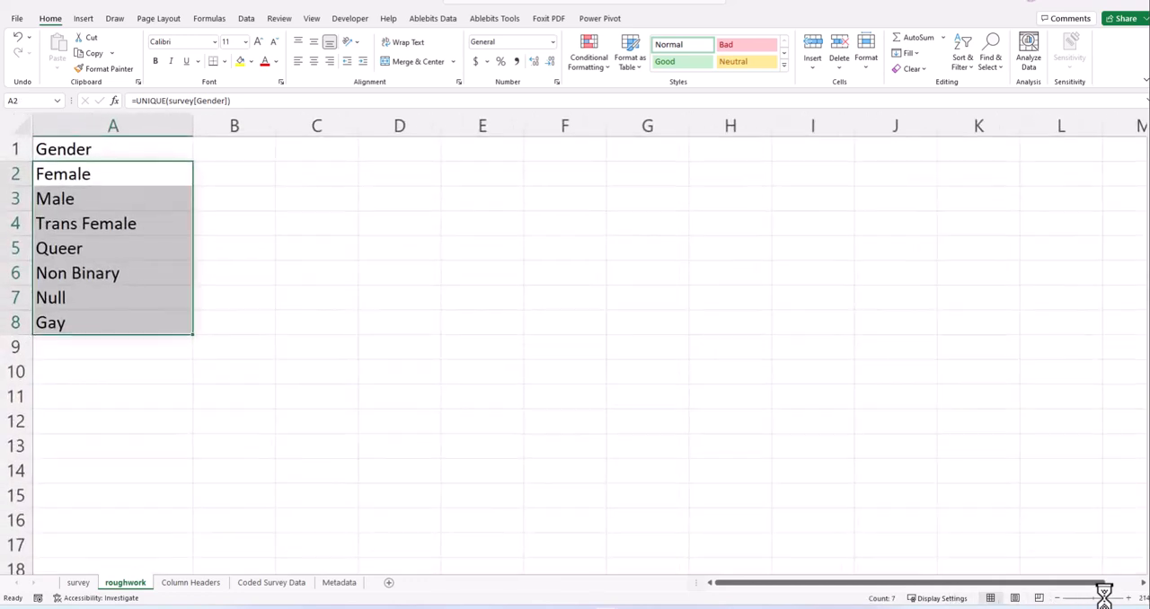
pyautogui.hotkey('ctrl', 'c')
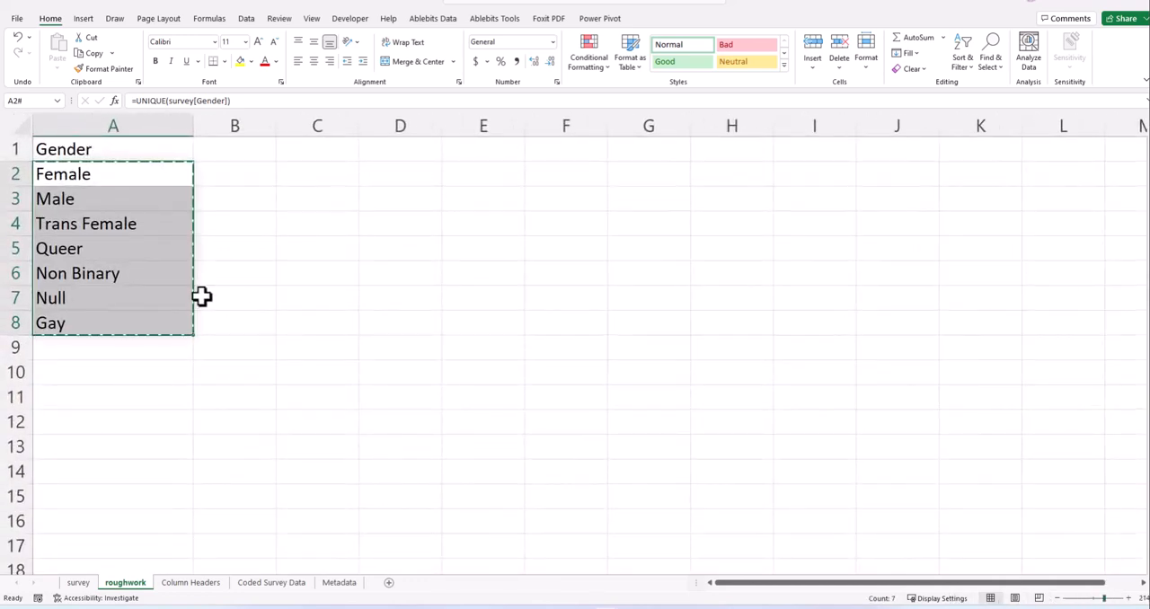
pyautogui.rightClick(86, 174)
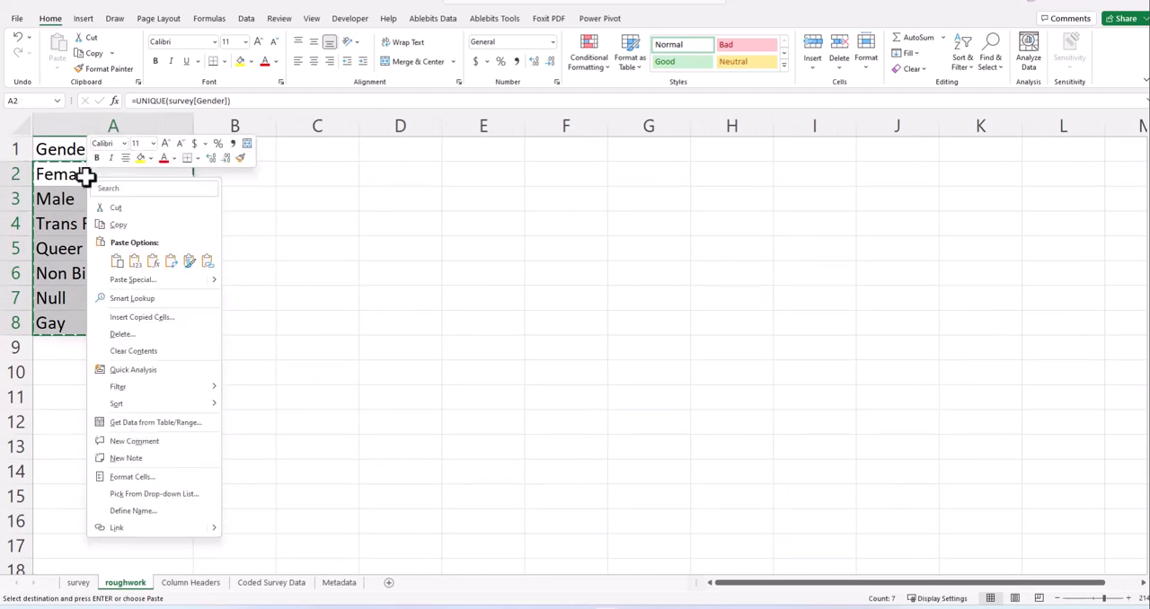
pyautogui.click(133, 264)
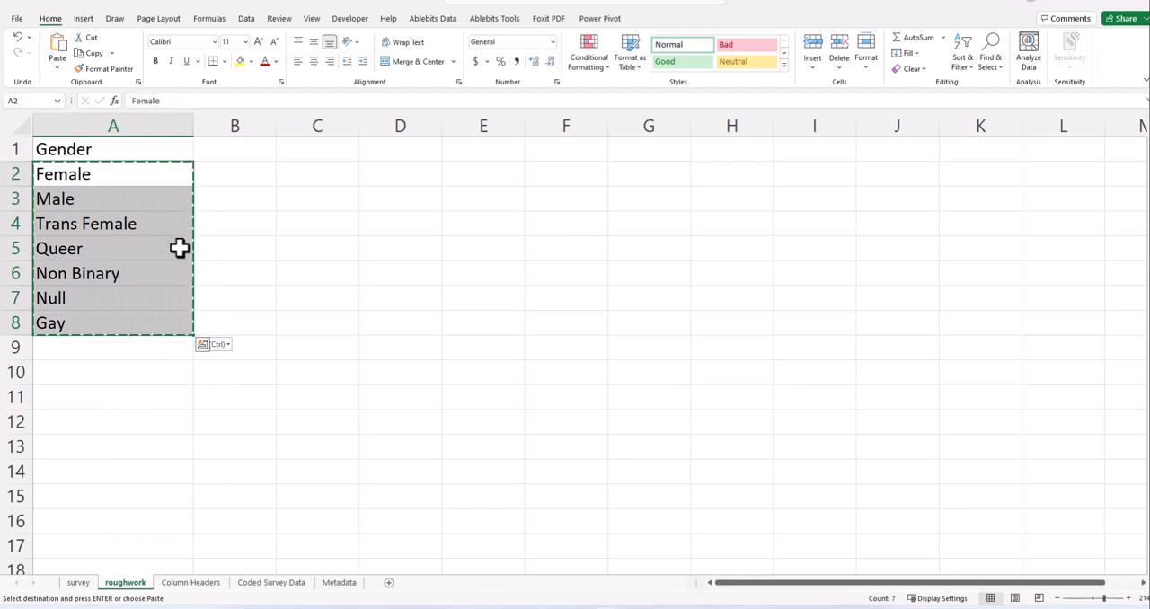
pyautogui.click(242, 231)
pyautogui.press('Escape')
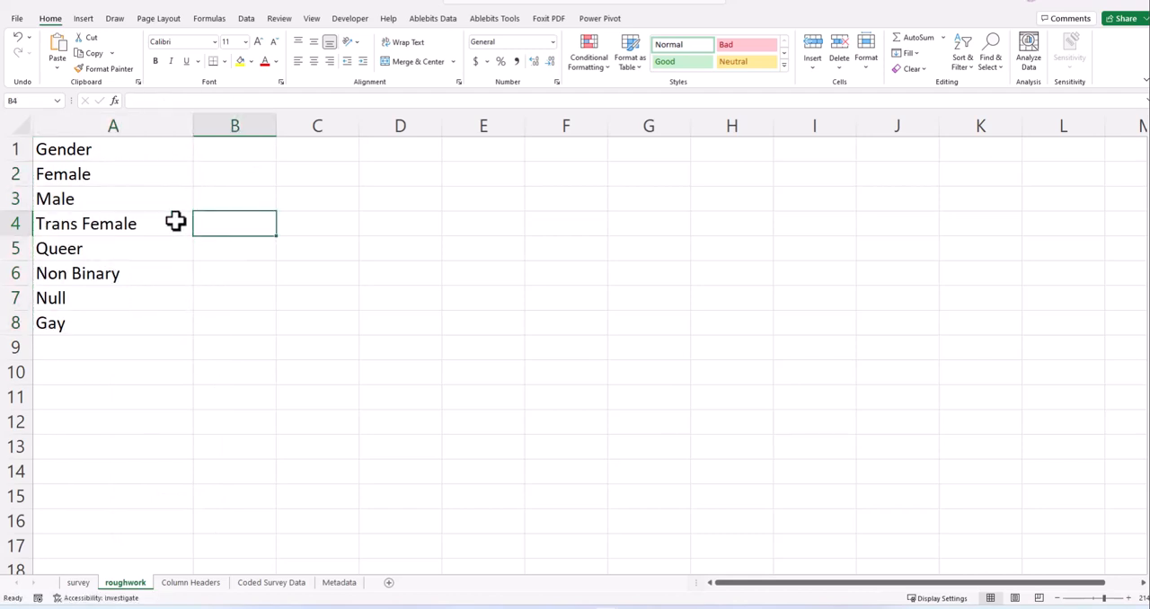
# - Narrow column A of roughwork slightly so it fits the gender list more closely
pyautogui.click(102, 175)
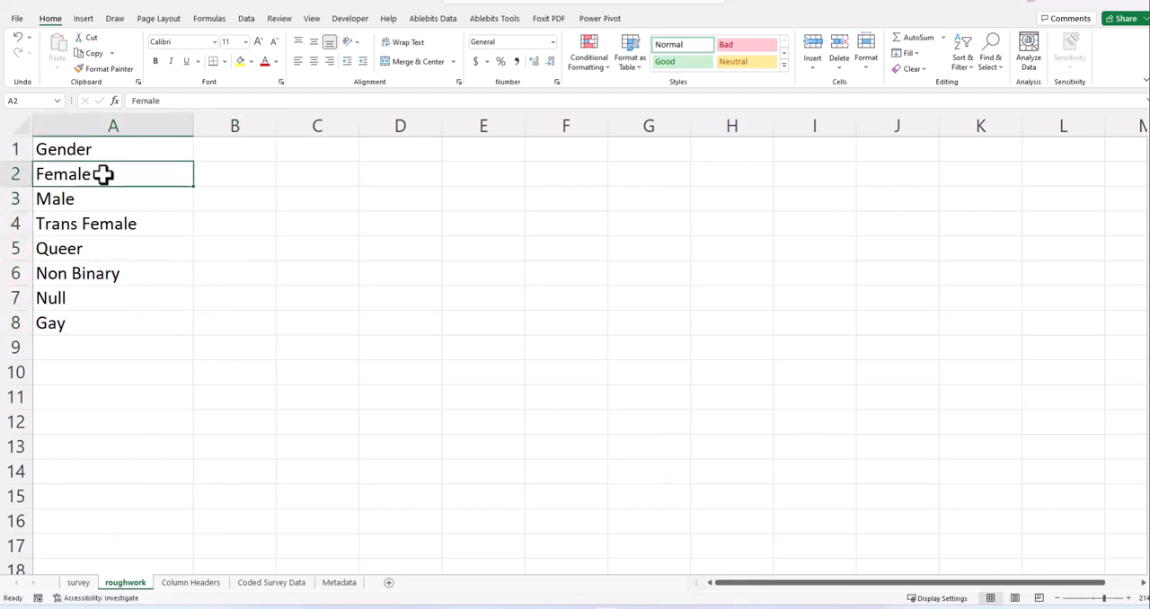
pyautogui.click(113, 202)
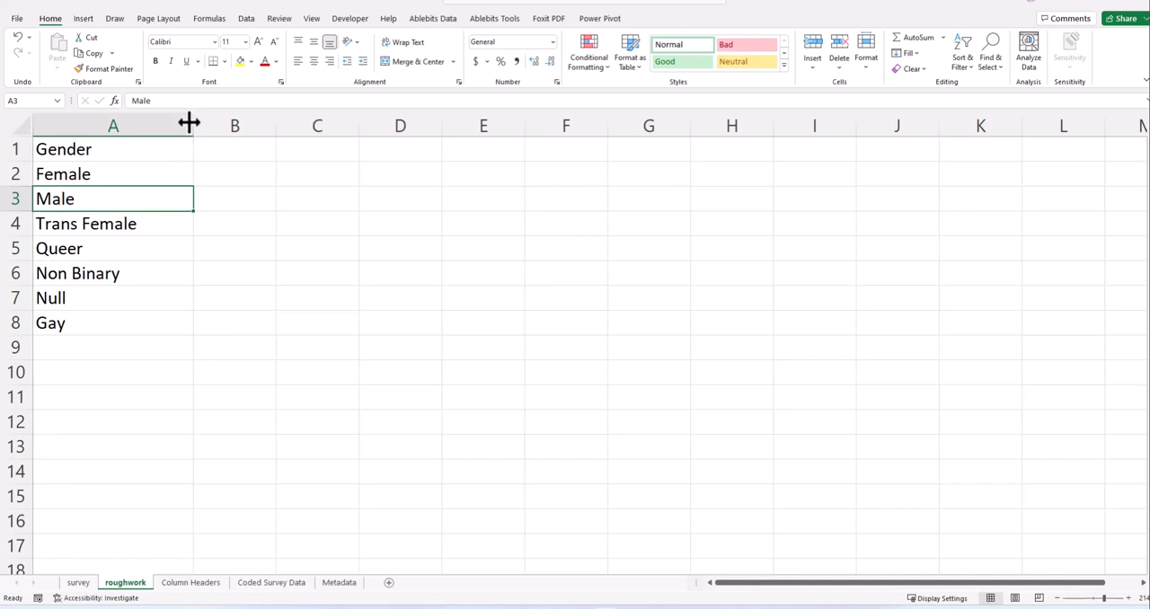
pyautogui.moveTo(189, 123)
pyautogui.mouseDown()
pyautogui.moveTo(154, 121)
pyautogui.moveTo(168, 123)
pyautogui.mouseUp()
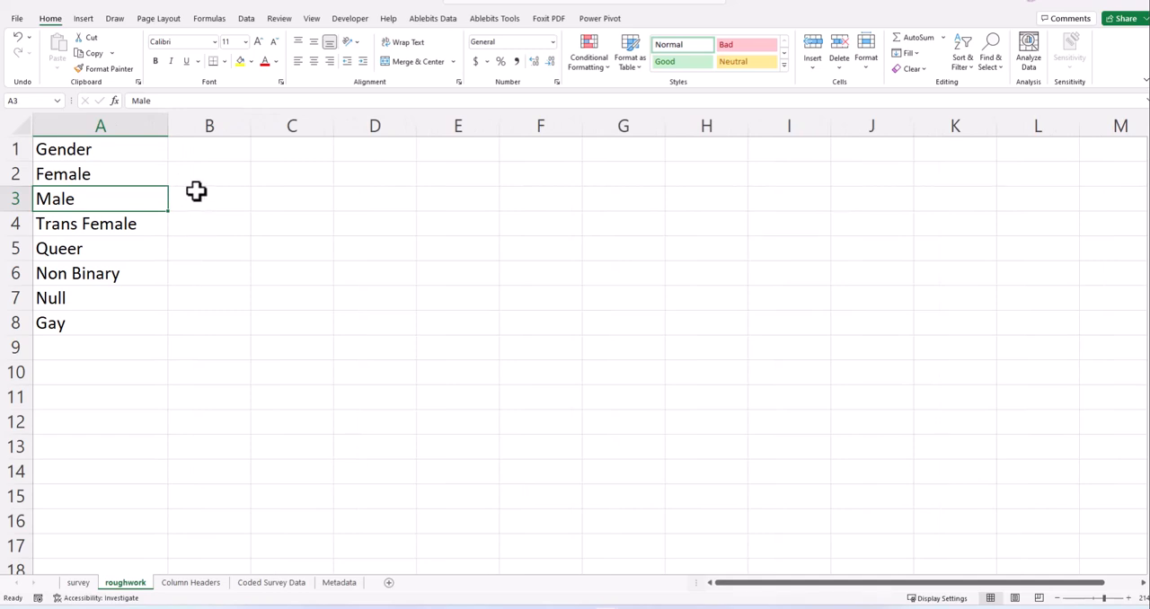
# - Enter the numeric codes beside the gender names in column B: 1 for Female and 2 for Male
pyautogui.click(204, 175)
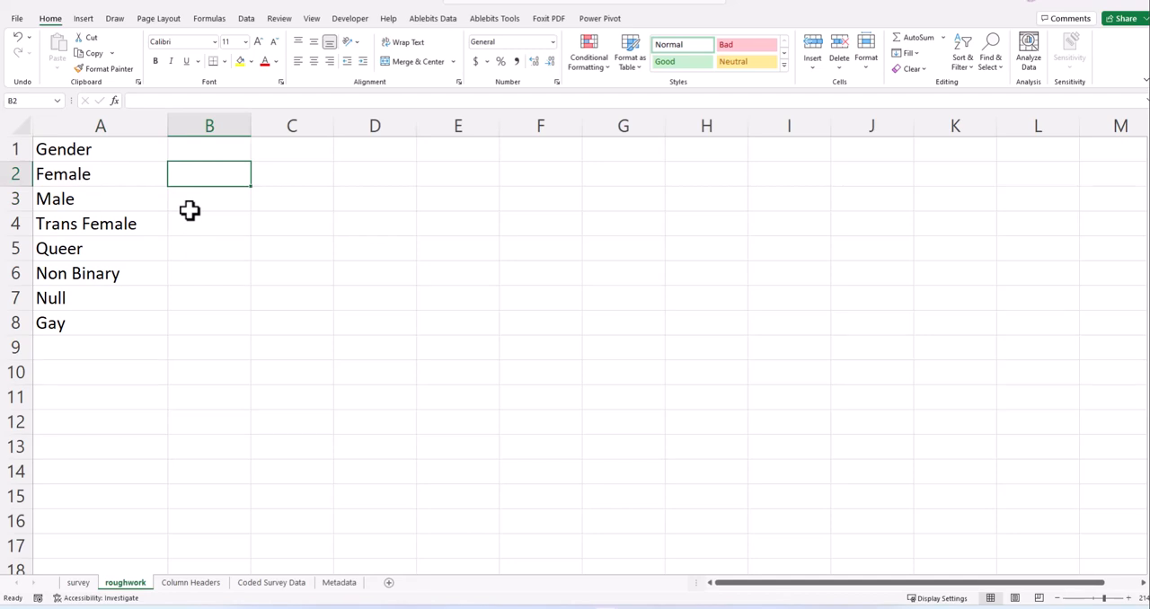
pyautogui.write('1')
pyautogui.press('Return')
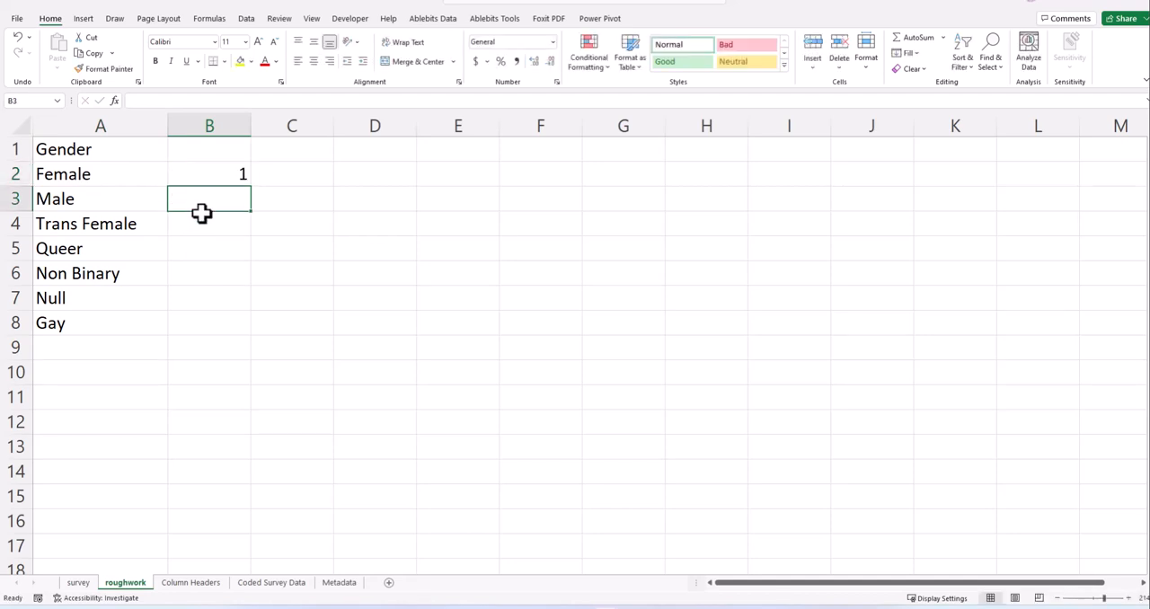
pyautogui.write('2')
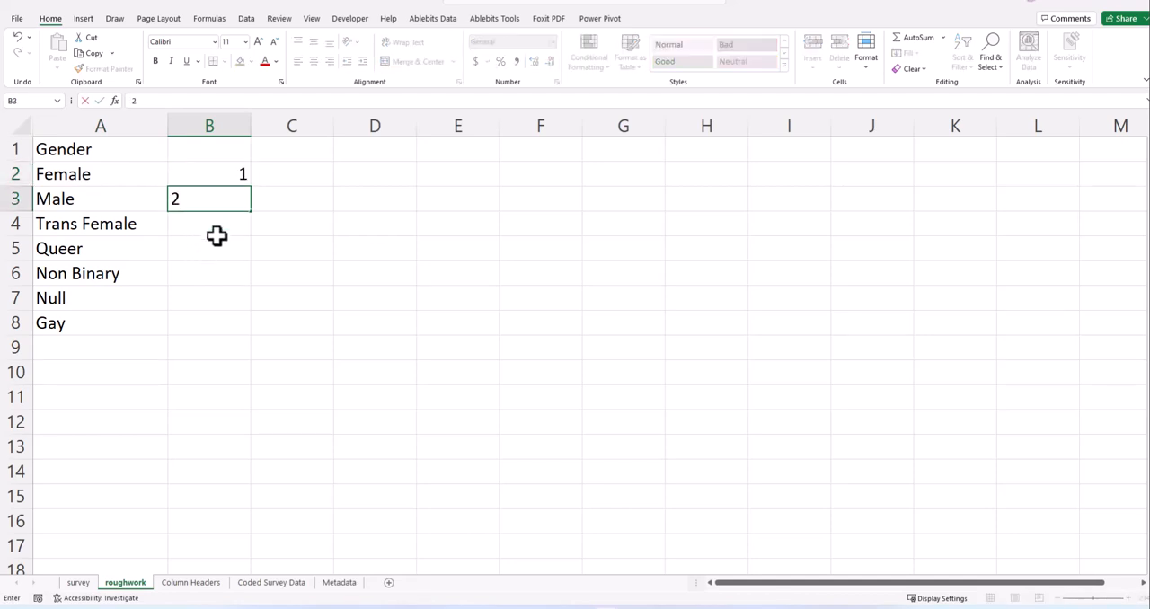
pyautogui.press('Return')
pyautogui.click(238, 170)
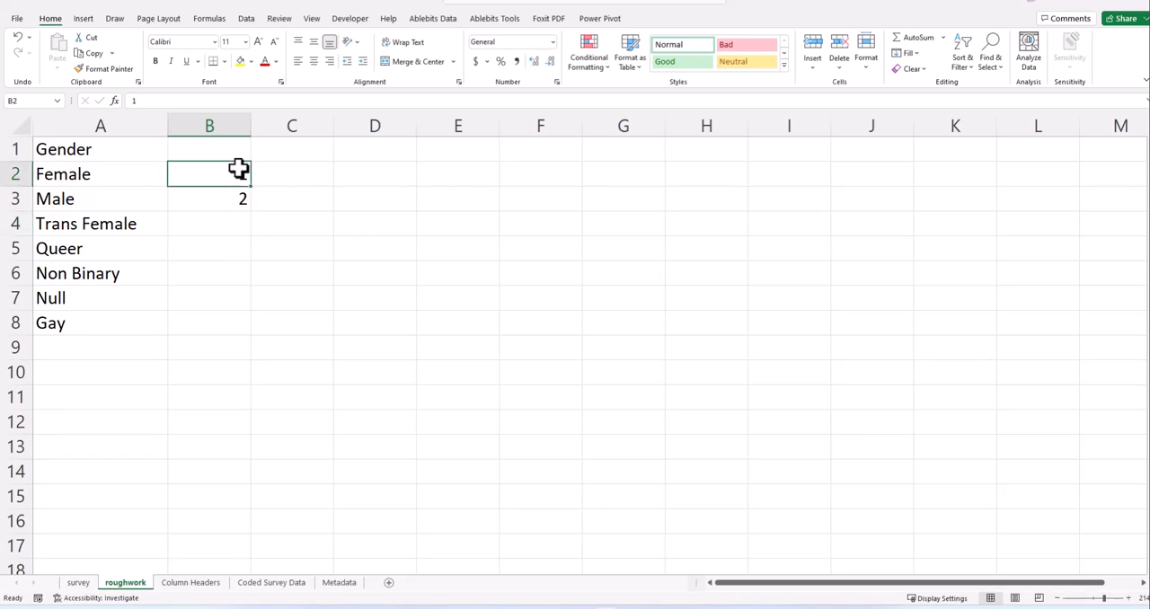
# - Move Null from A7 to the end of the gender list below Gay, and delete the emptied row 7
pyautogui.click(57, 298)
pyautogui.hotkey('ctrl', 'c')
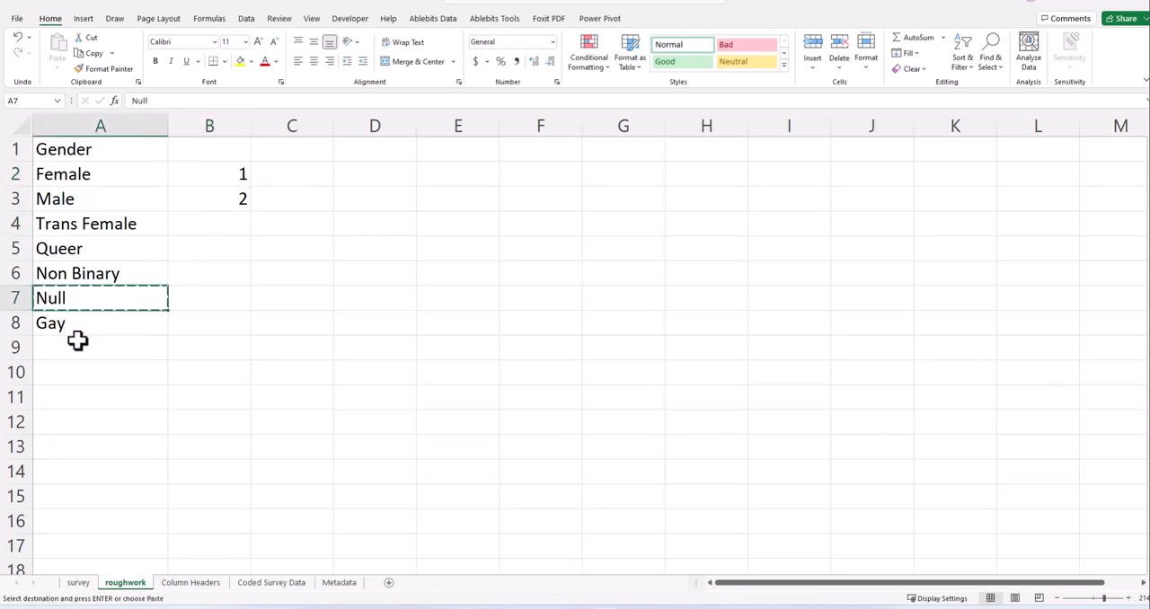
pyautogui.click(77, 342)
pyautogui.press('Return')
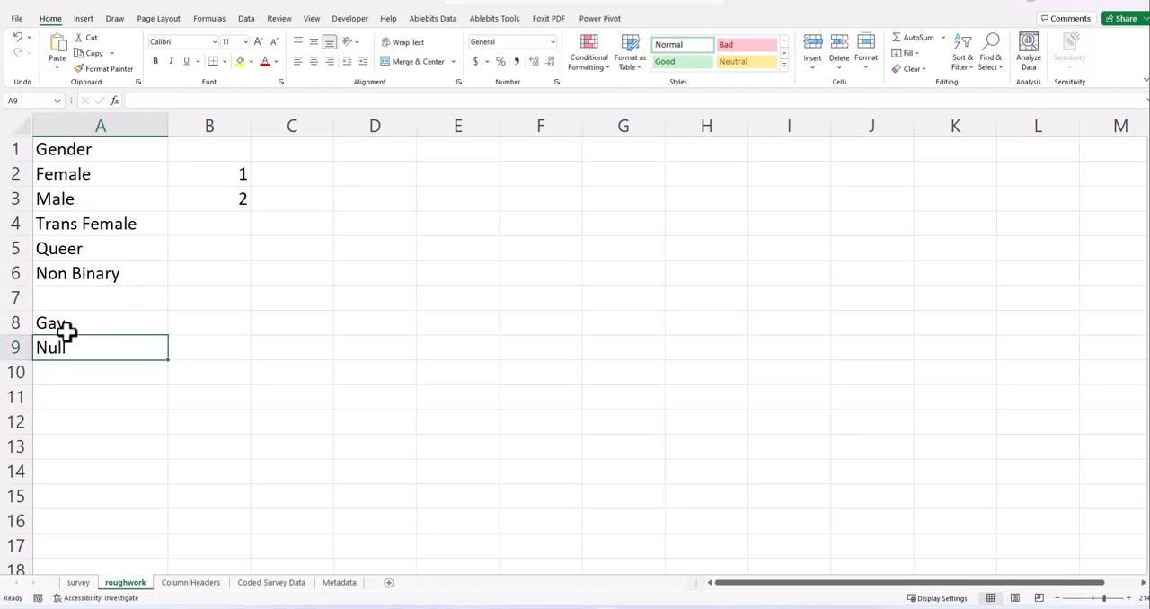
pyautogui.click(14, 297)
pyautogui.rightClick(16, 298)
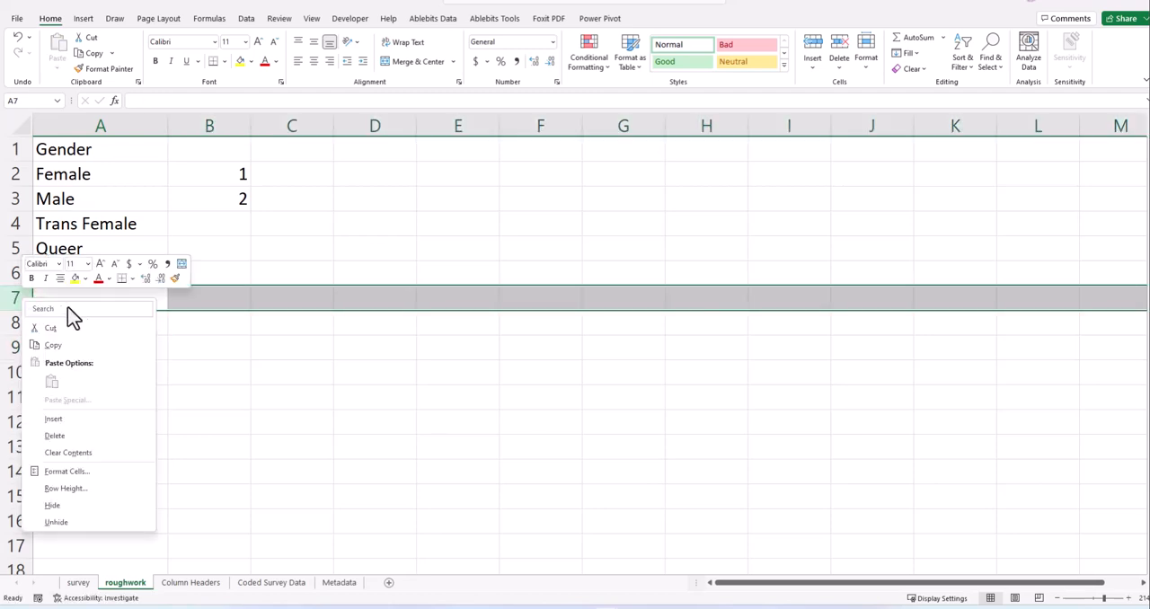
pyautogui.click(66, 434)
pyautogui.click(212, 281)
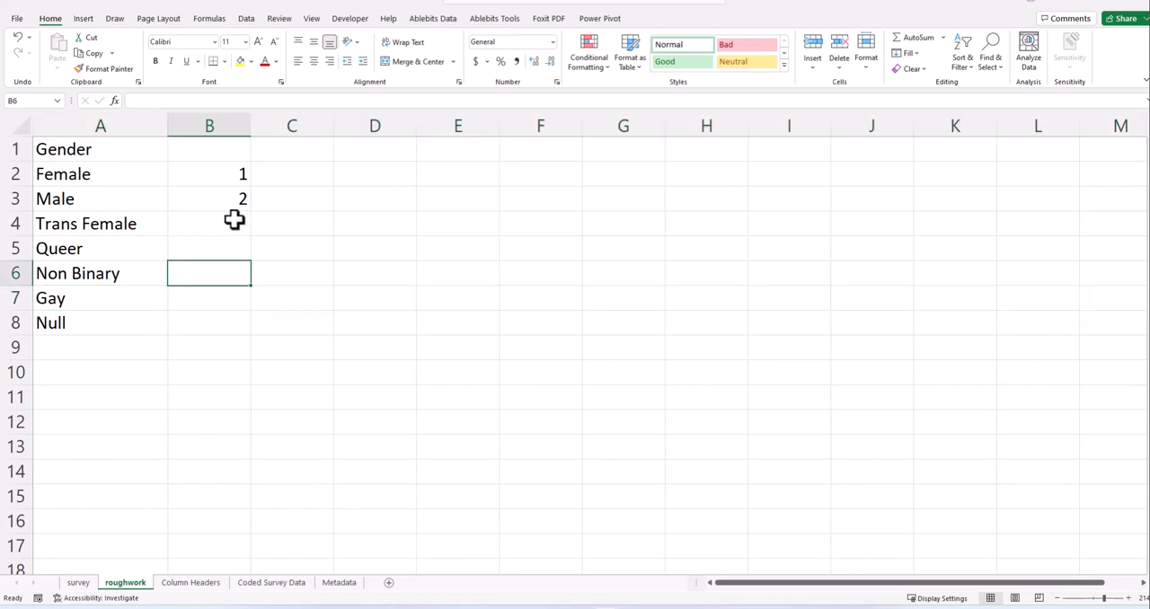
# - Extend the numeric codes down column B to B8, from 3 for Trans Female through 7 for Null
pyautogui.click(234, 221)
pyautogui.click(245, 181)
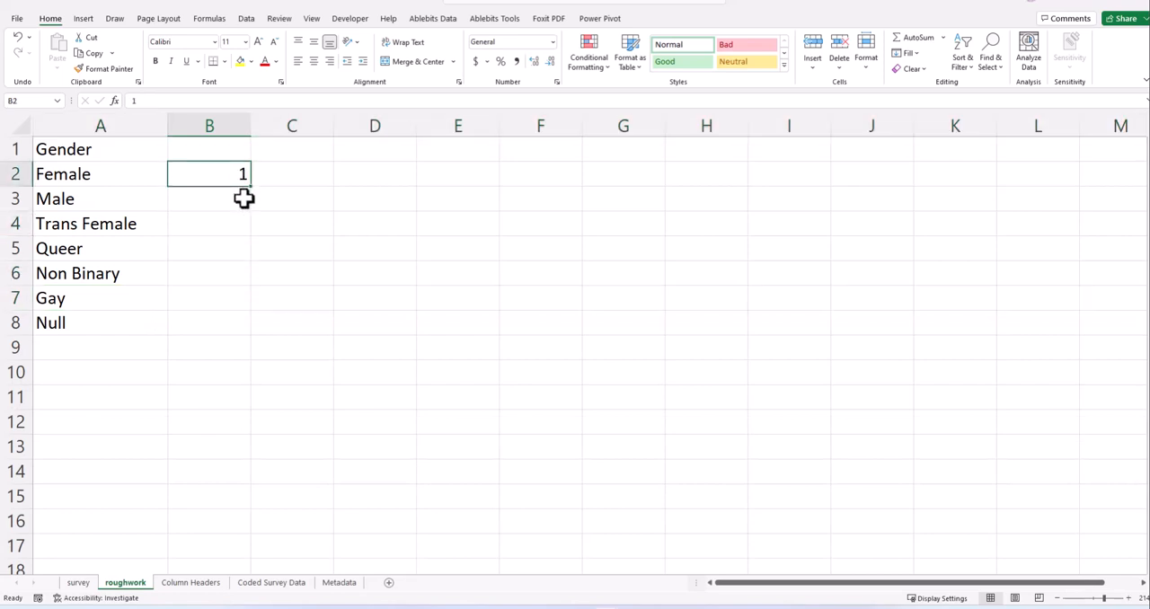
pyautogui.click(244, 197)
pyautogui.click(236, 172)
pyautogui.click(241, 199)
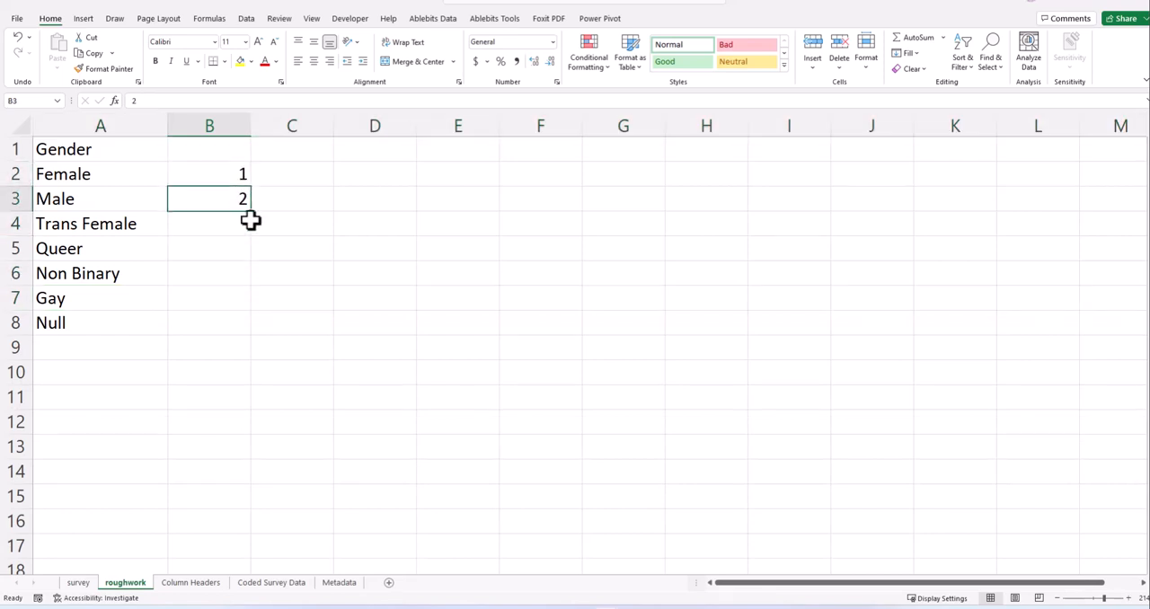
pyautogui.moveTo(251, 213); pyautogui.dragTo(228, 330)
pyautogui.hotkey('ctrl', 'z')
pyautogui.hotkey('ctrl', 'z')
pyautogui.moveTo(239, 195); pyautogui.dragTo(233, 326)
pyautogui.click(304, 257)
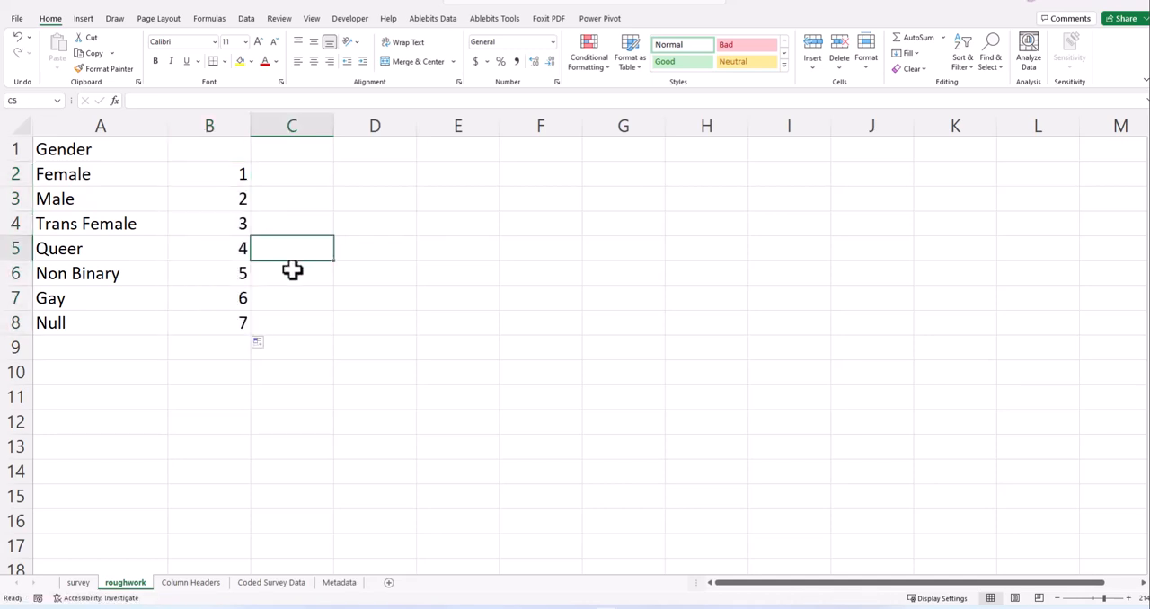
pyautogui.click(198, 174)
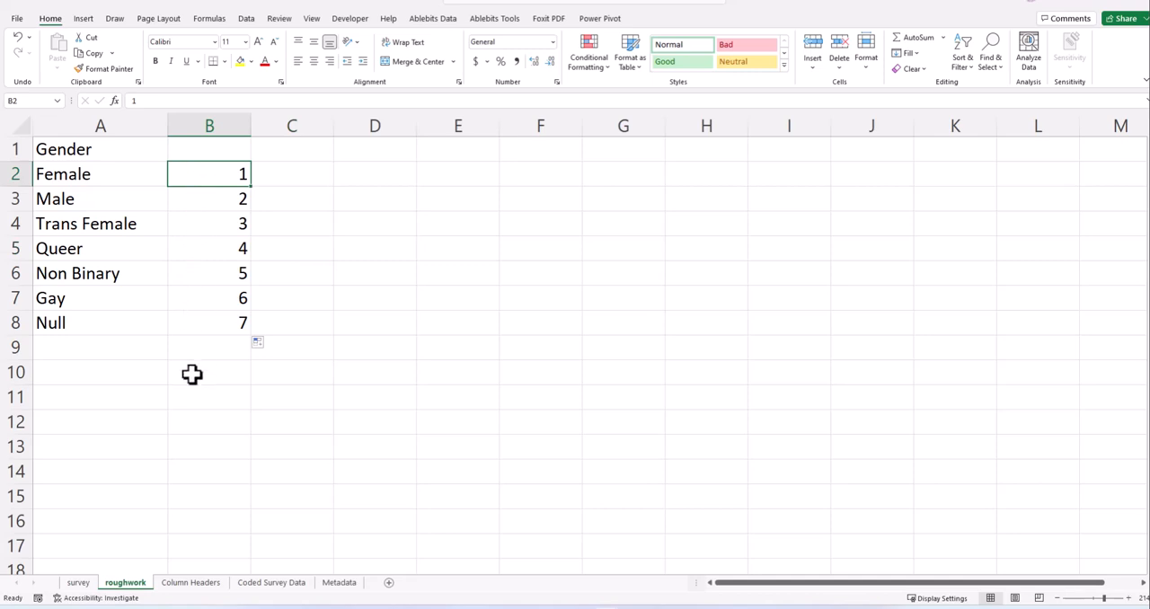
pyautogui.click(206, 327)
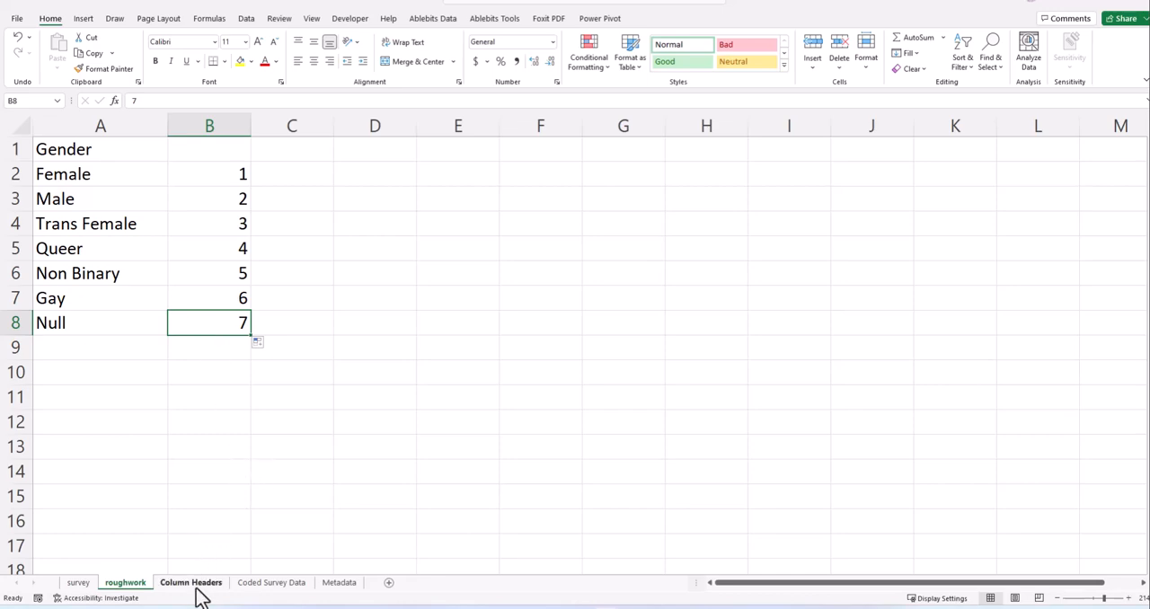
# - Check the Gender column in the survey sheet and go to the Coded Survey Data sheet
pyautogui.click(85, 585)
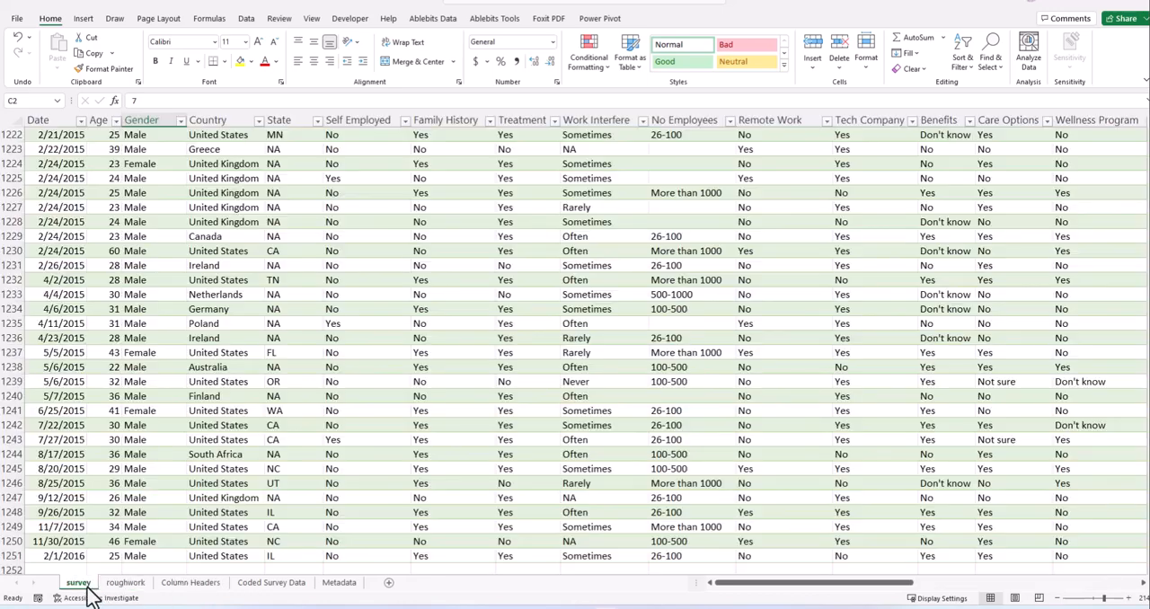
pyautogui.scroll(12, 216, 290)
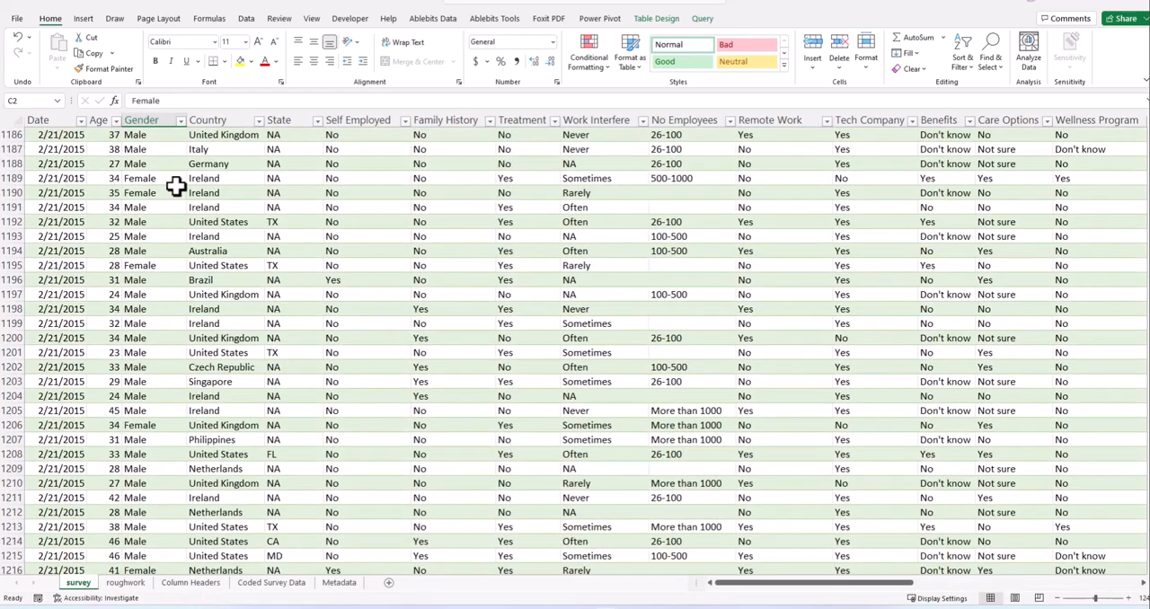
pyautogui.click(179, 584)
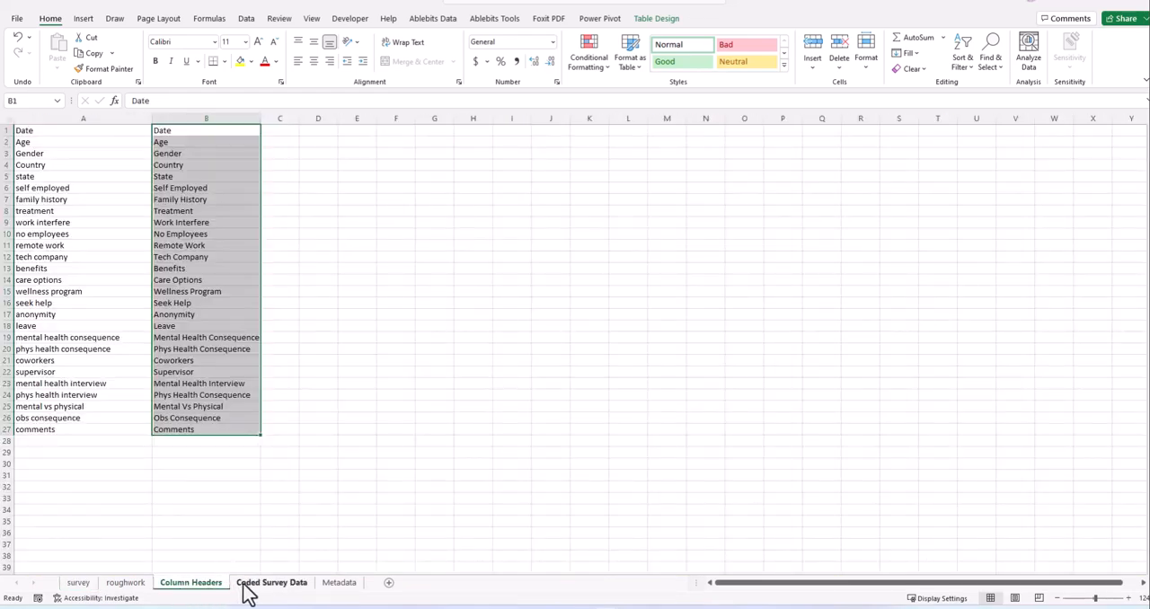
pyautogui.click(249, 584)
pyautogui.click(191, 233)
pyautogui.click(154, 141)
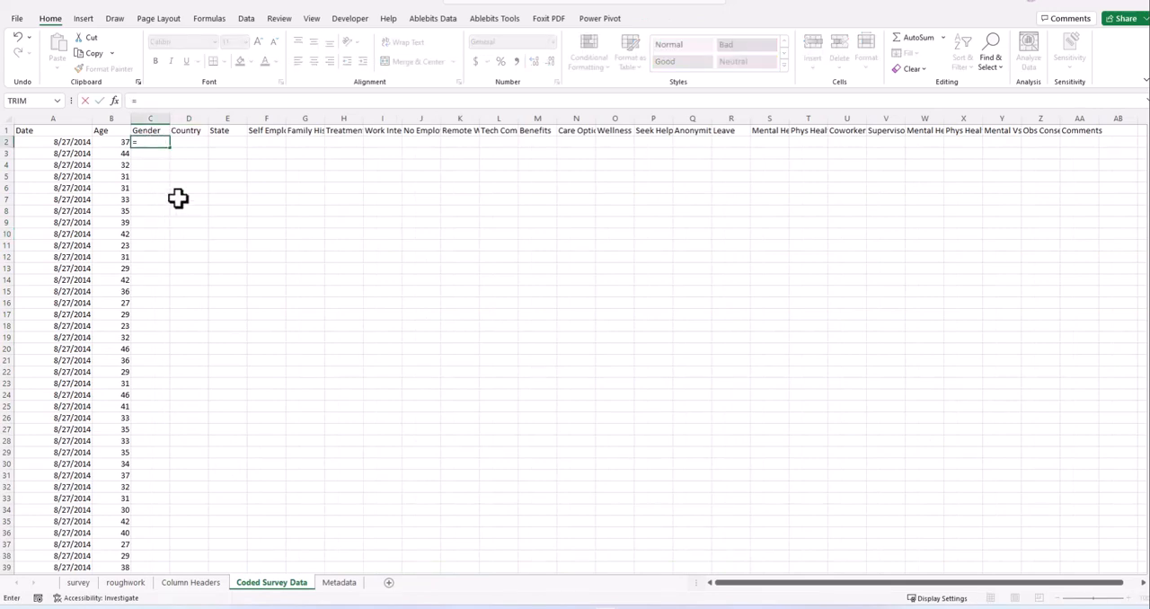
pyautogui.write('=SWITCH')
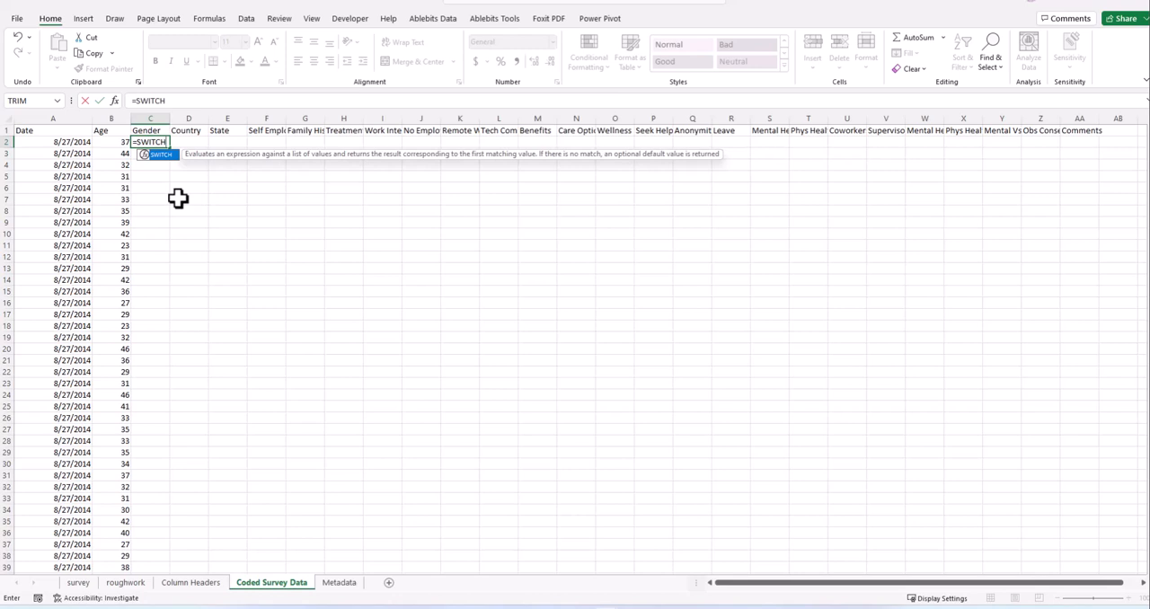
pyautogui.write('(')
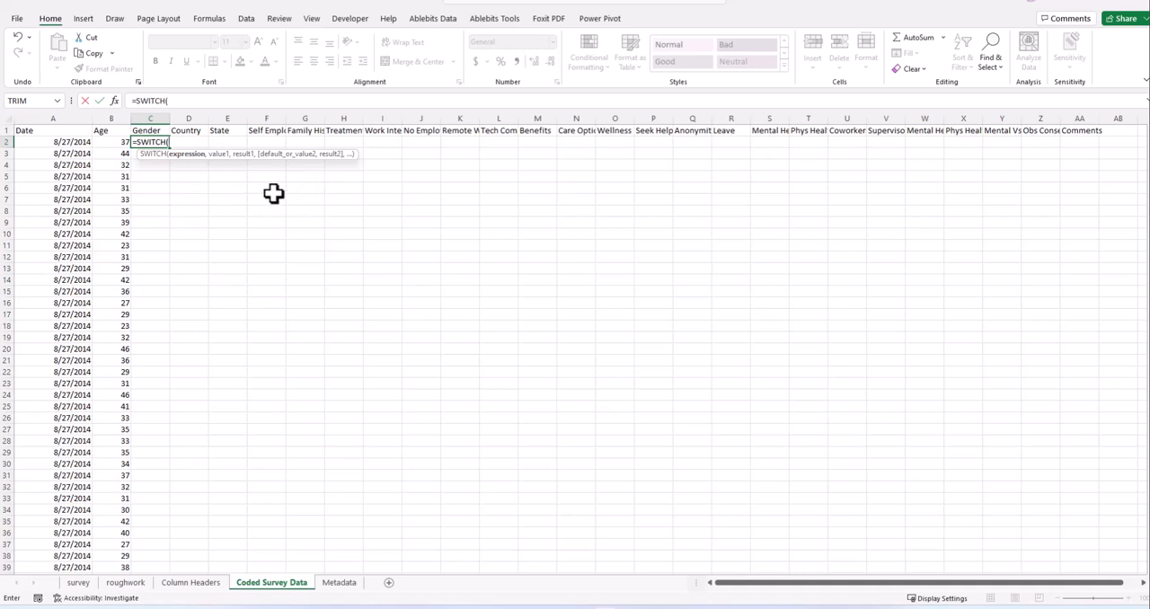
pyautogui.press('BackSpace')
pyautogui.press('BackSpace')
pyautogui.press('BackSpace')
pyautogui.press('BackSpace')
pyautogui.press('BackSpace')
pyautogui.press('BackSpace')
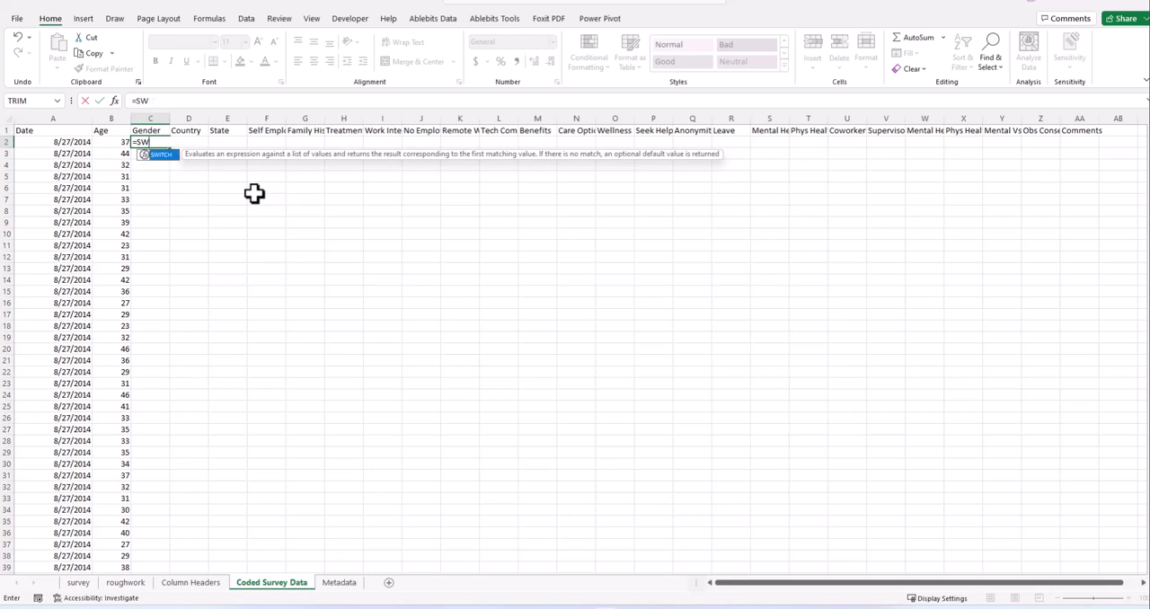
pyautogui.press('Escape')
pyautogui.click(256, 196)
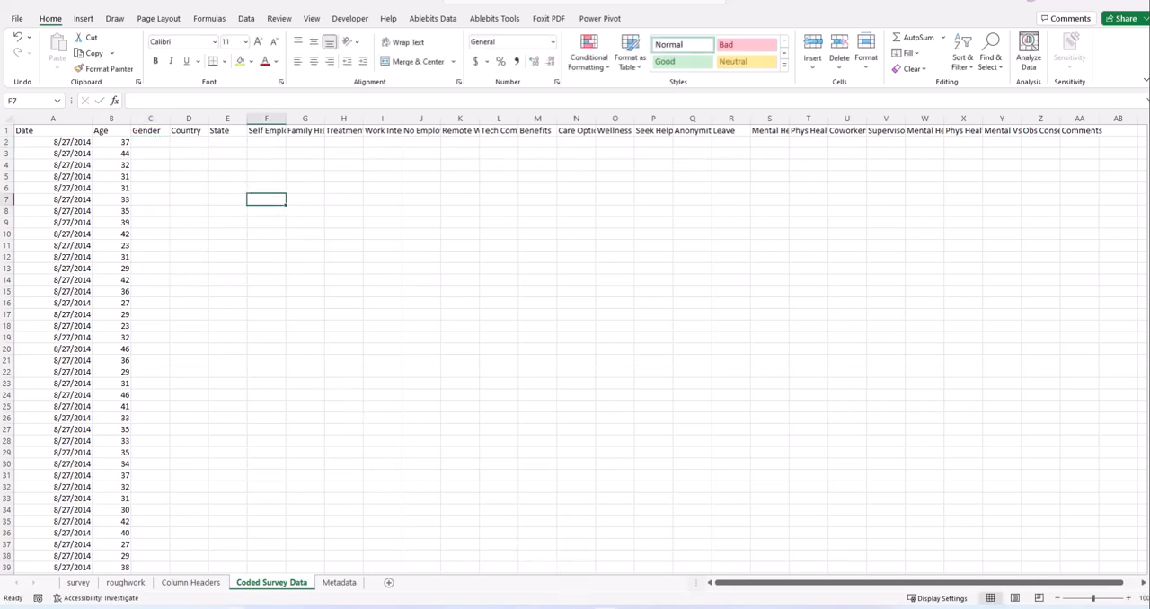
# - Search Windows for txt and launch Notepad
pyautogui.press('super+s')
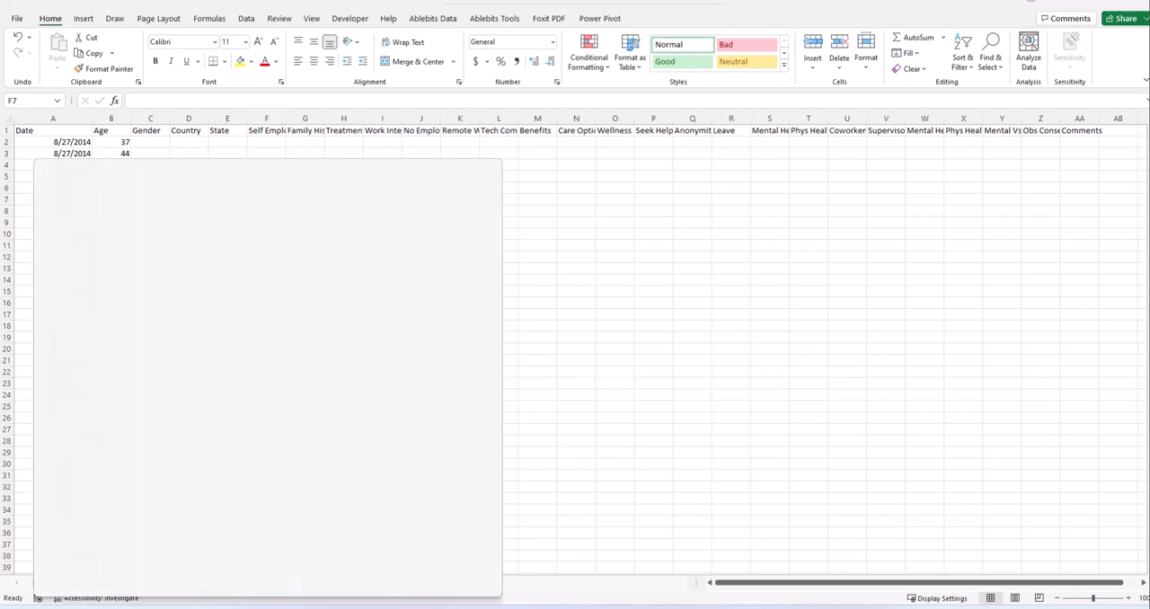
pyautogui.write('txt')
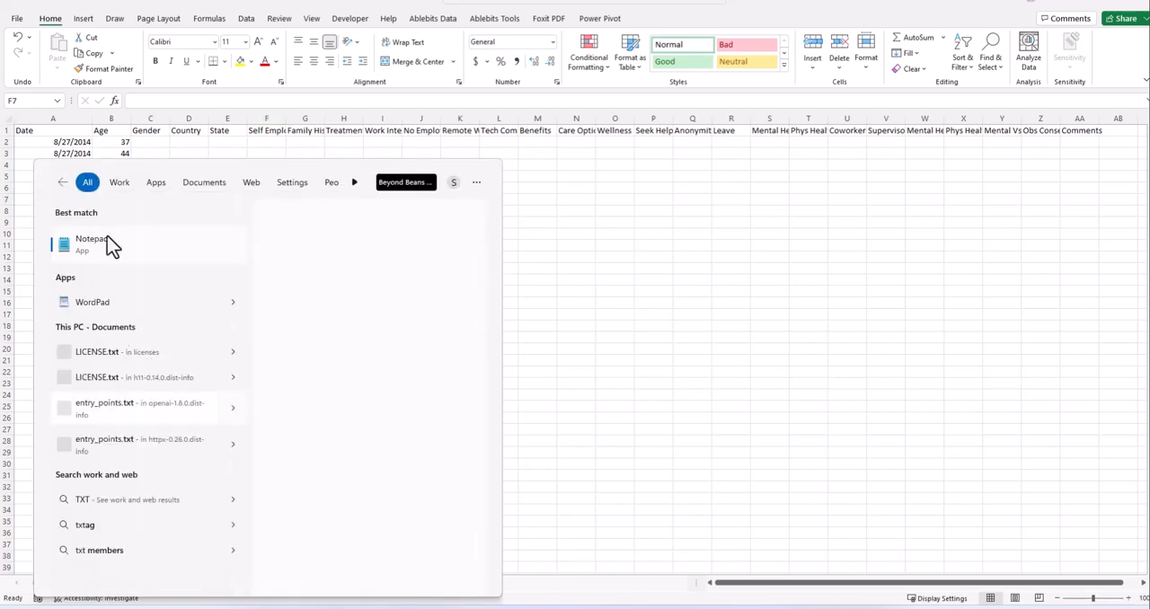
pyautogui.press('Escape')
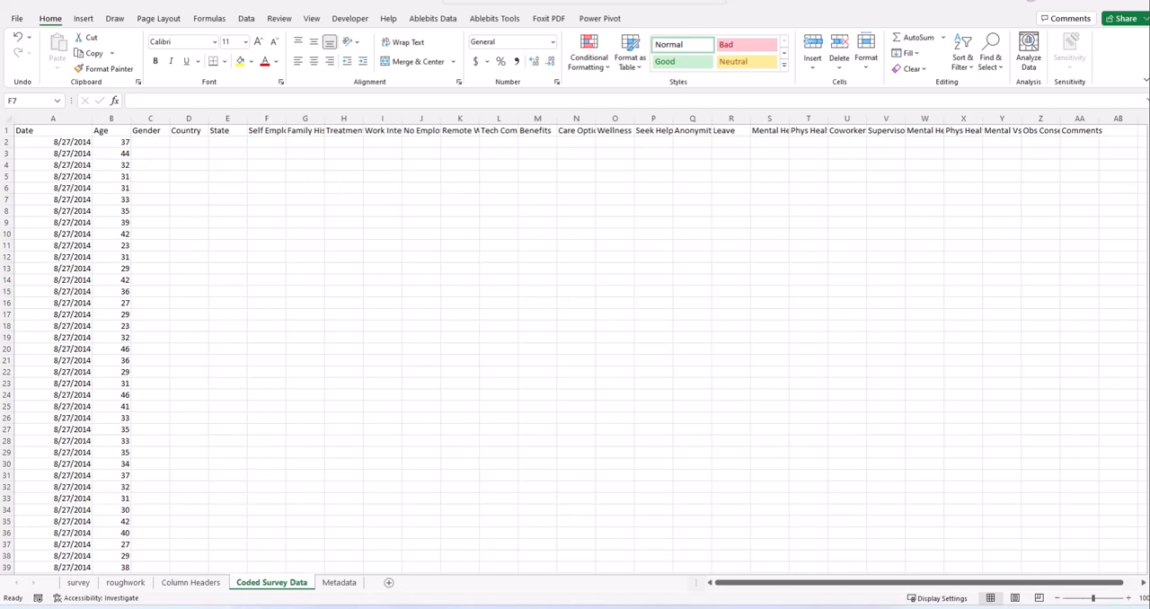
pyautogui.press('super+s')
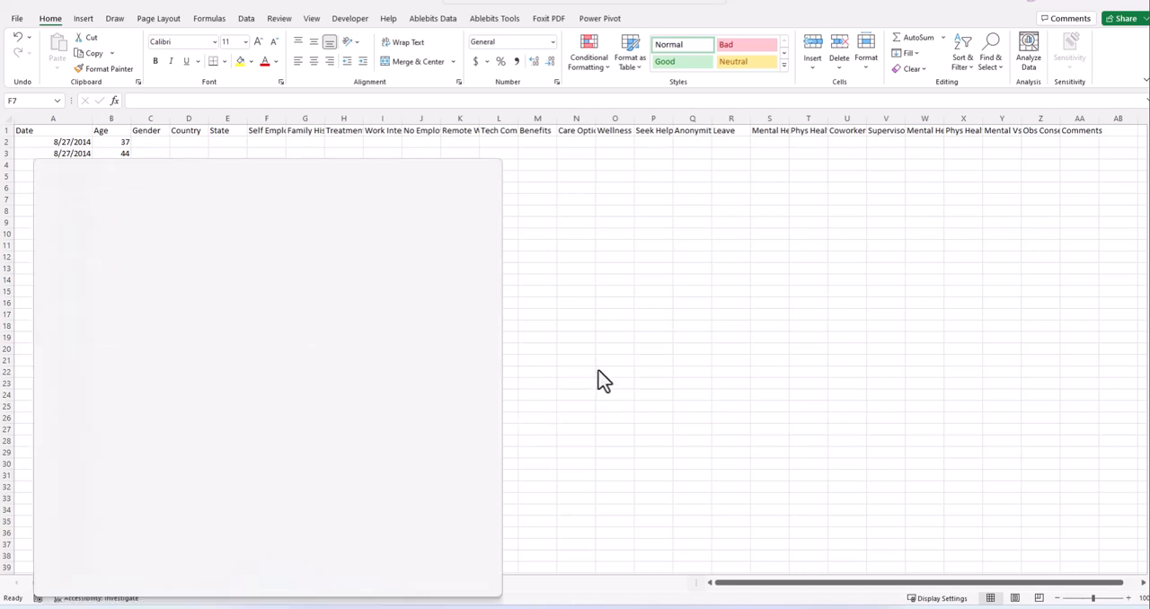
pyautogui.press('Escape')
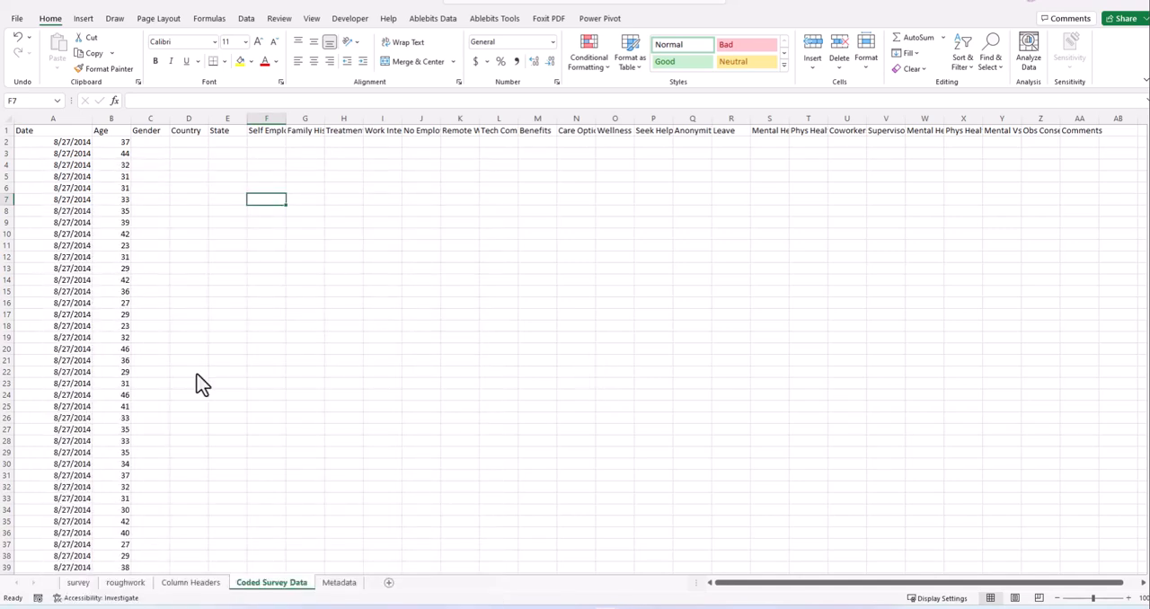
pyautogui.click(106, 606)
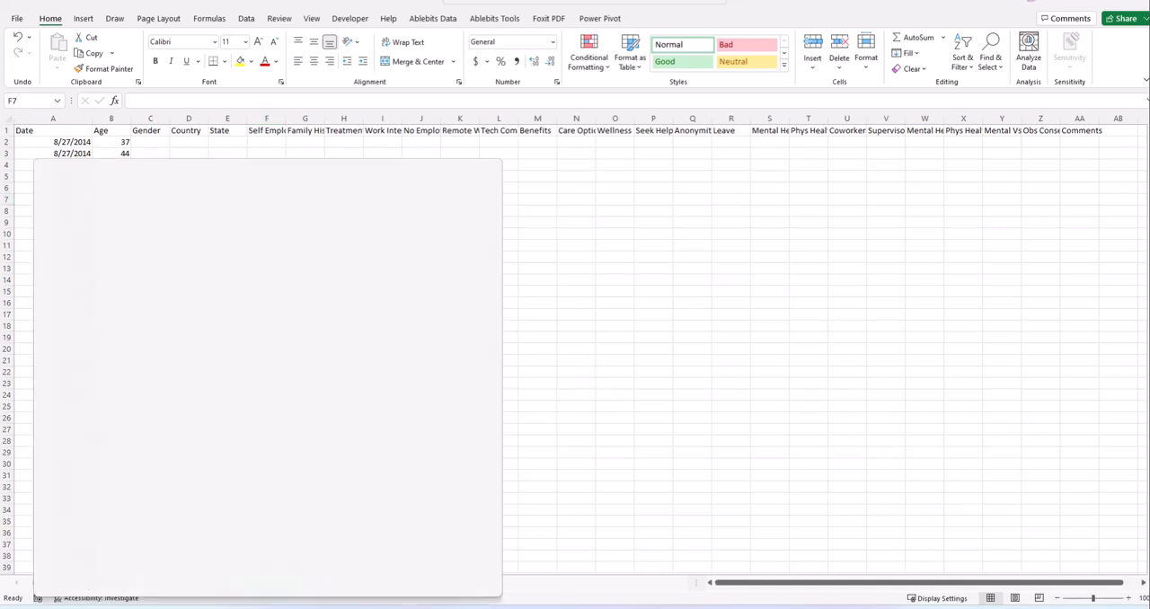
pyautogui.write('ytxtt')
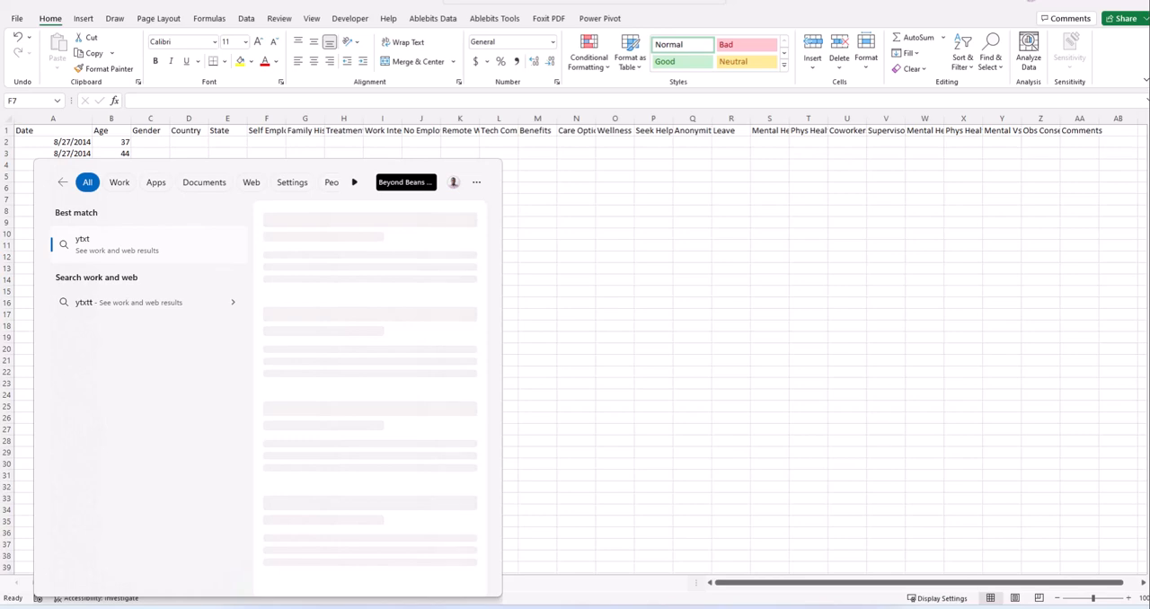
pyautogui.press('BackSpace')
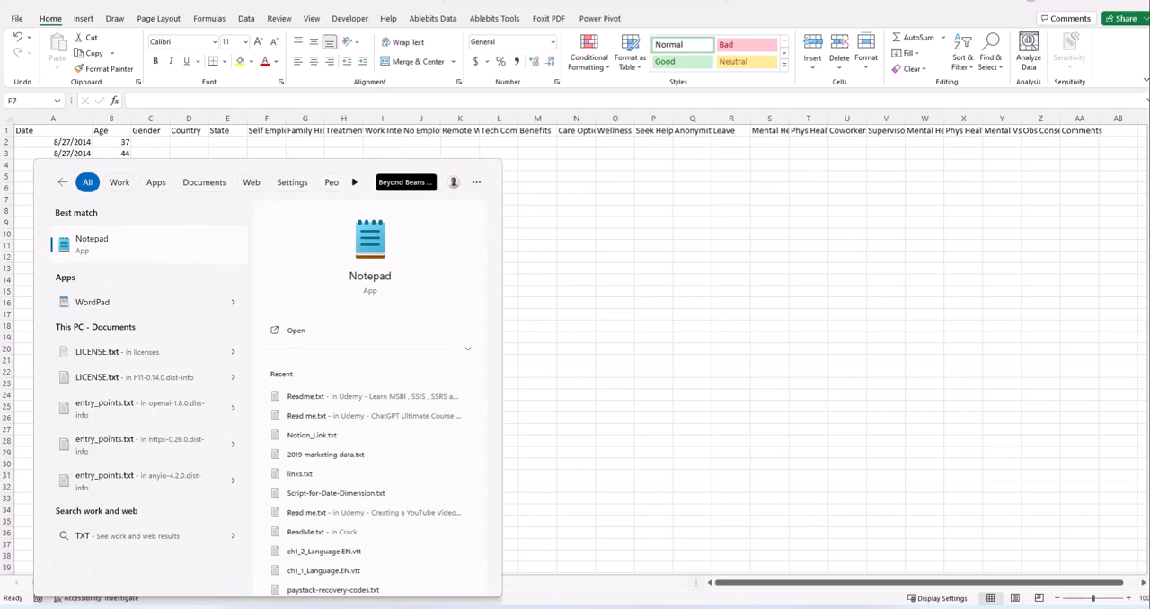
pyautogui.click(92, 244)
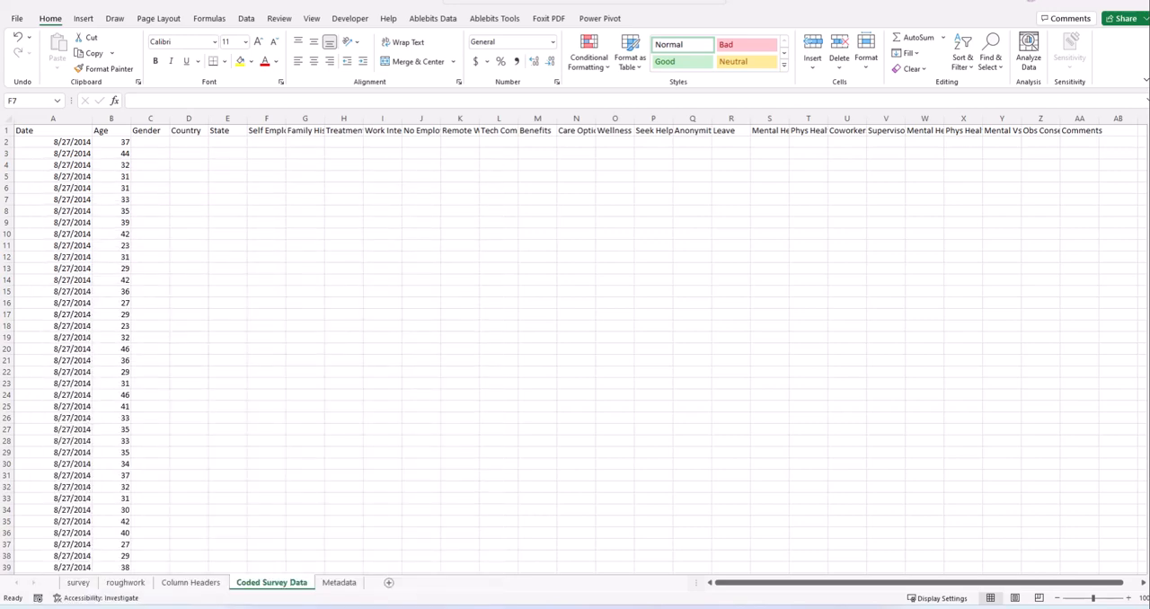
# - Close the two blank untitled Notepad windows and bring up the existing Notepad window maximized
pyautogui.hotkey('alt', 'Tab')
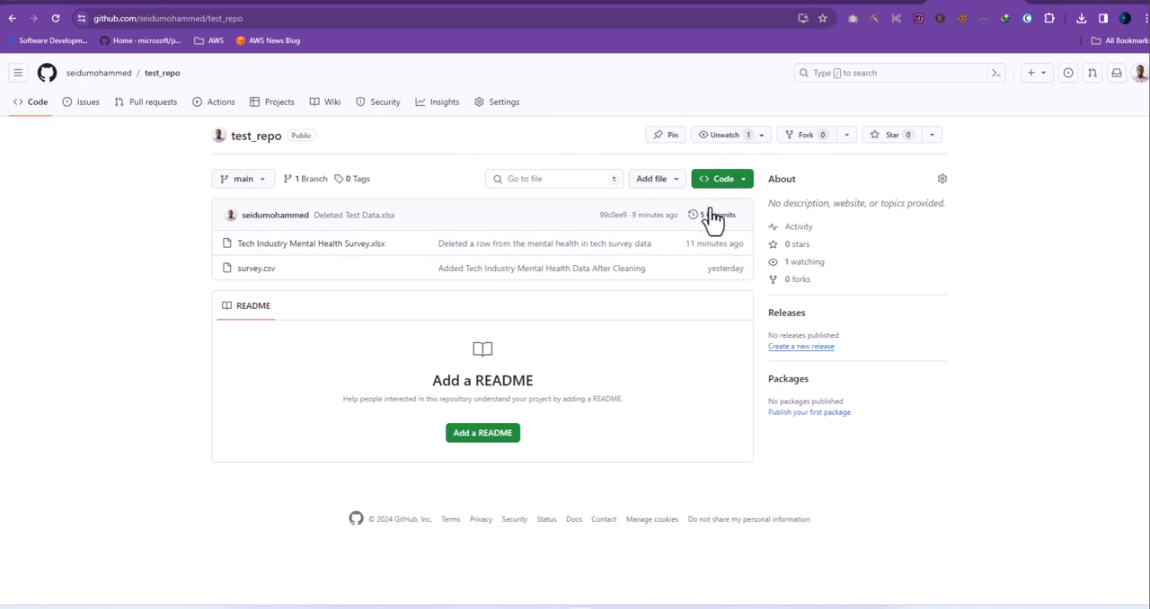
pyautogui.click(1056, 5)
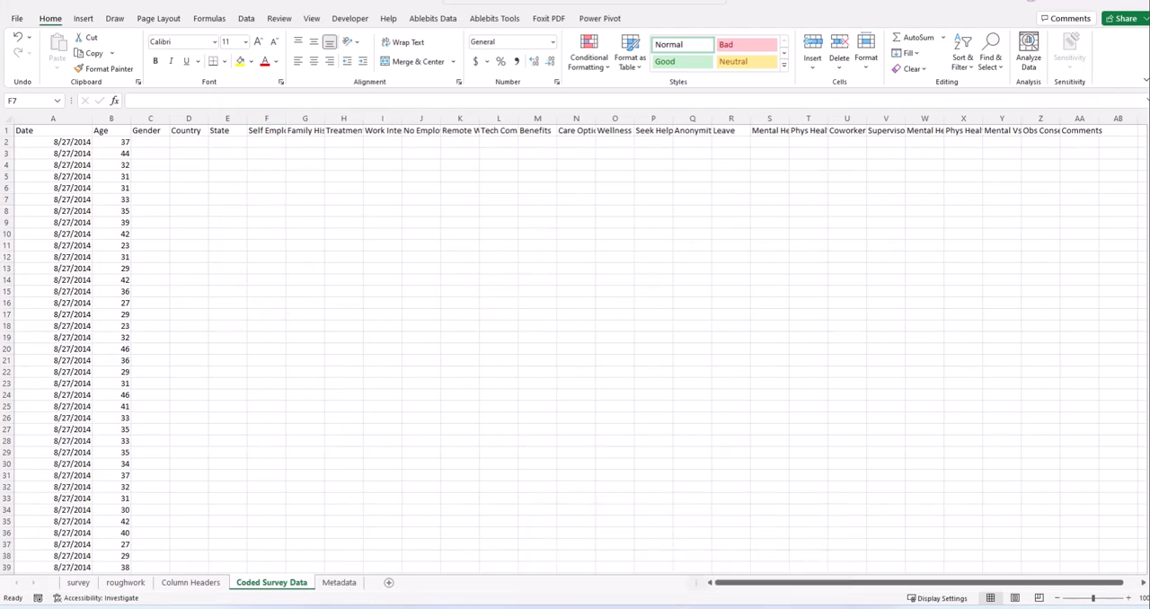
pyautogui.moveTo(770, 562)
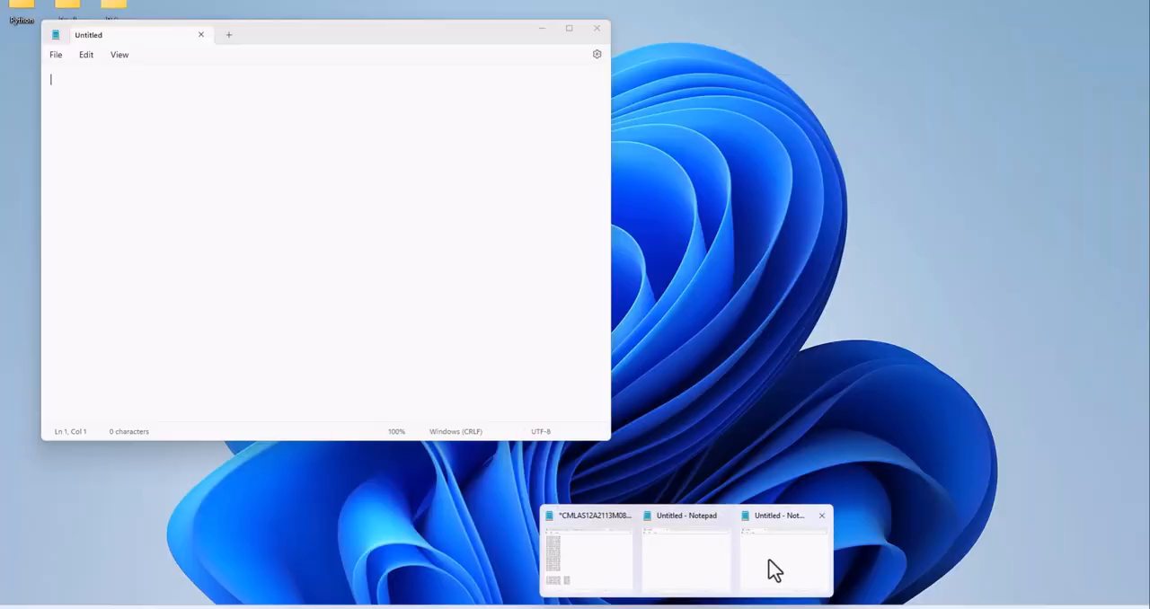
pyautogui.click(821, 517)
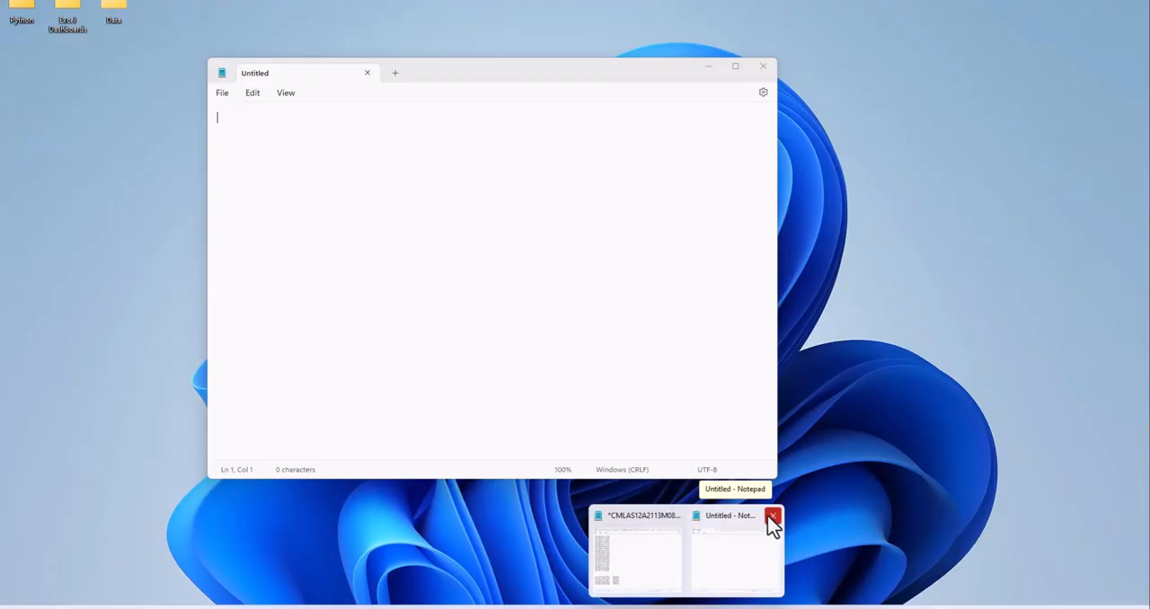
pyautogui.click(772, 515)
pyautogui.click(685, 559)
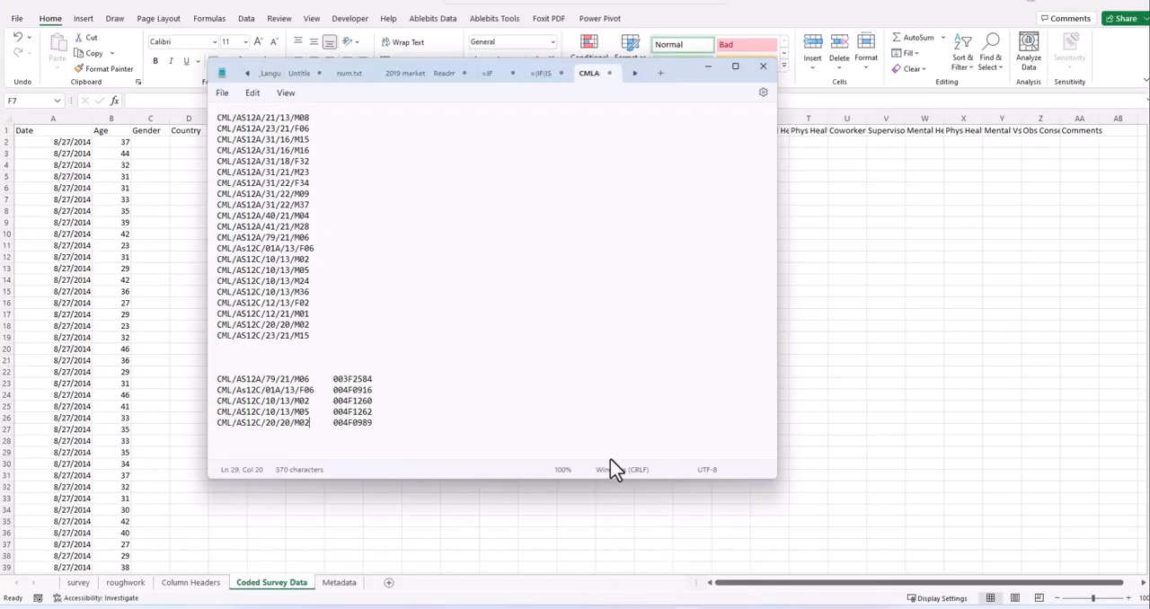
pyautogui.click(735, 66)
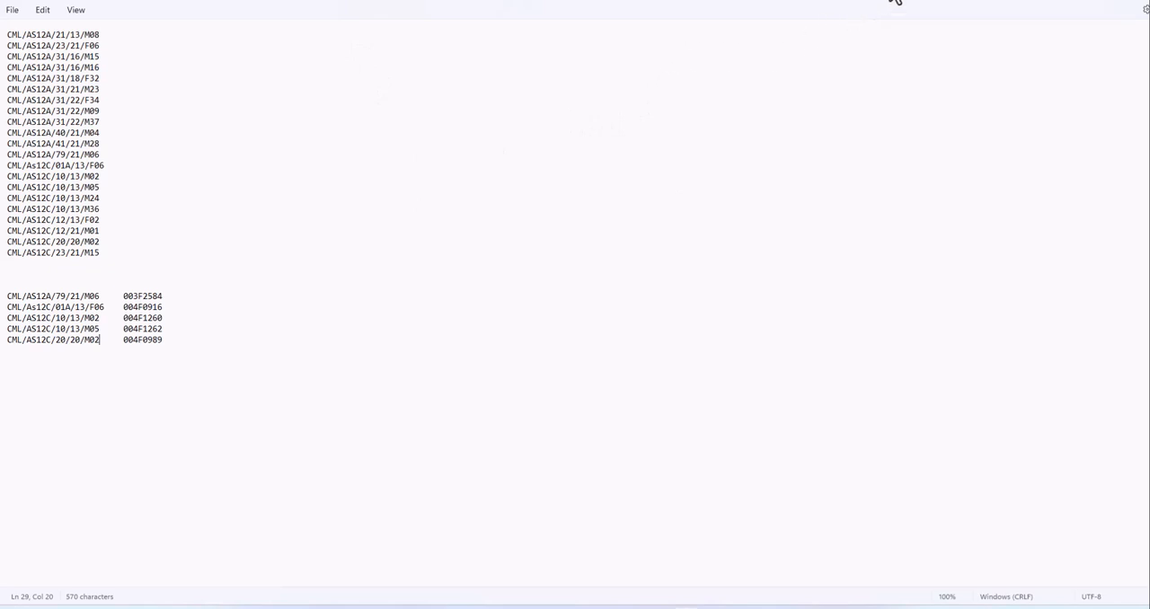
# - Look through the open Notepad notes containing the COUNTIFS formulas, the INDEX/MATCH formula and the worksheet XML
pyautogui.hotkey('ctrl', 'z')
pyautogui.click(520, 102)
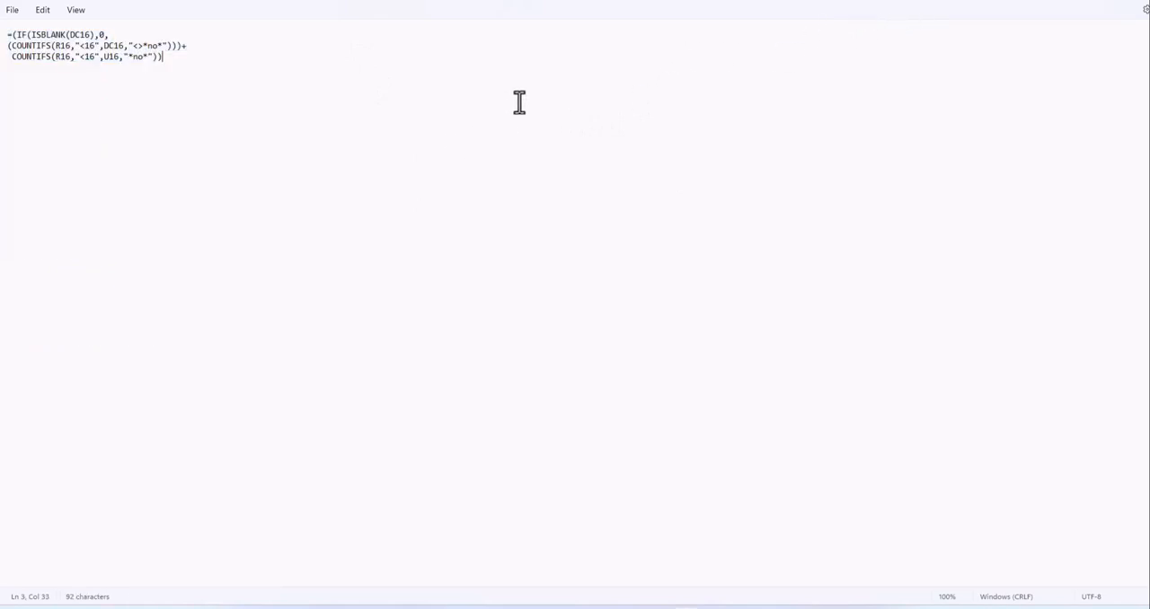
pyautogui.hotkey('ctrl', 'z')
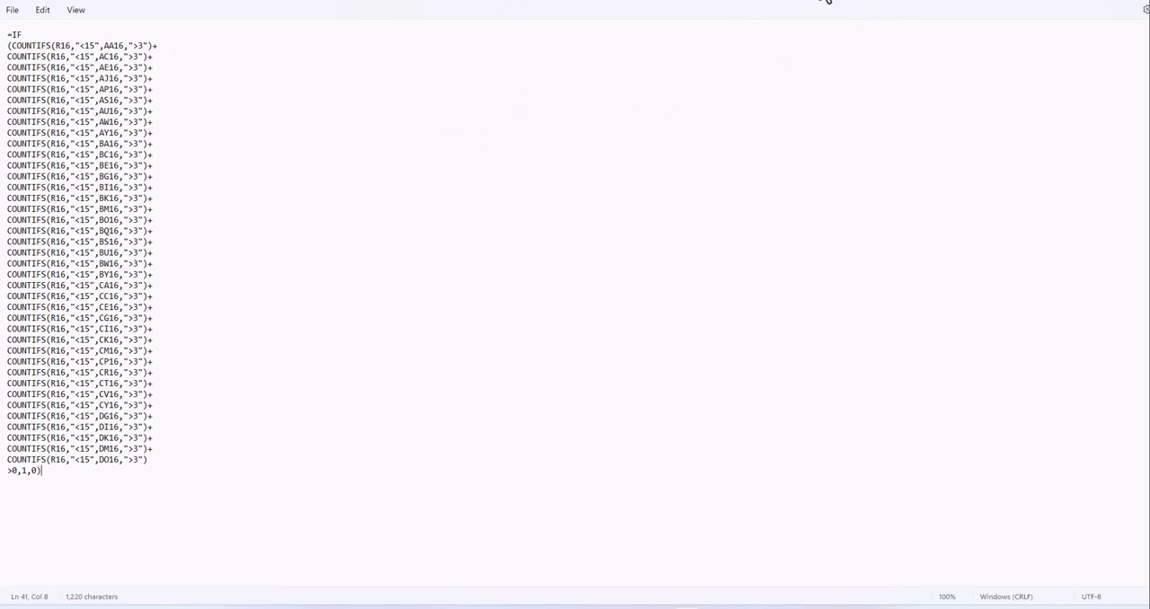
pyautogui.hotkey('ctrl', 'z')
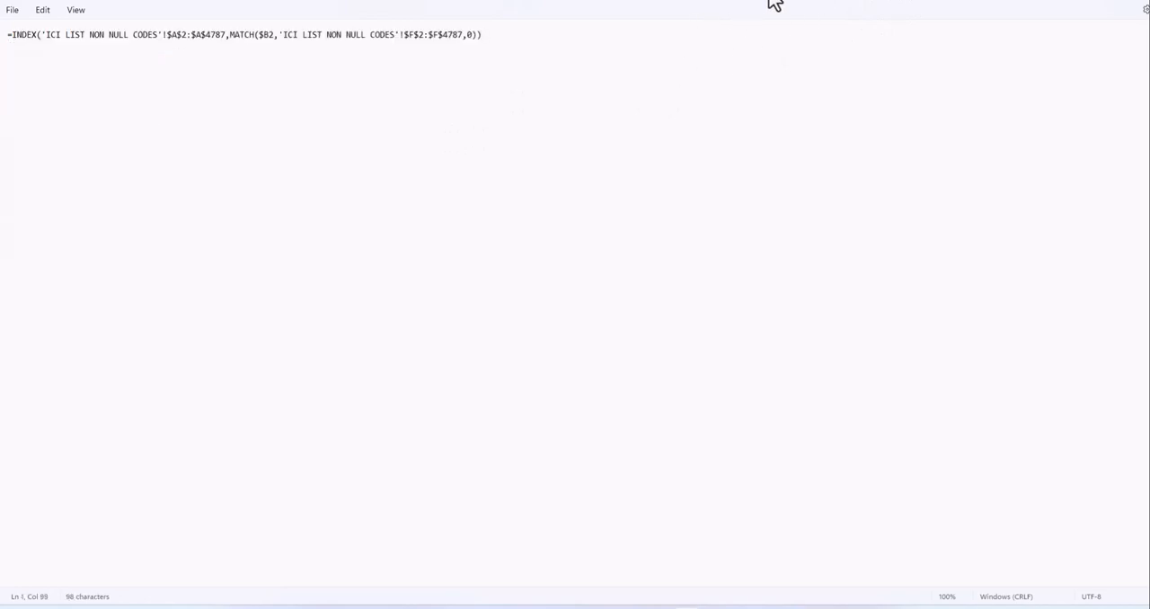
pyautogui.hotkey('ctrl', 'z')
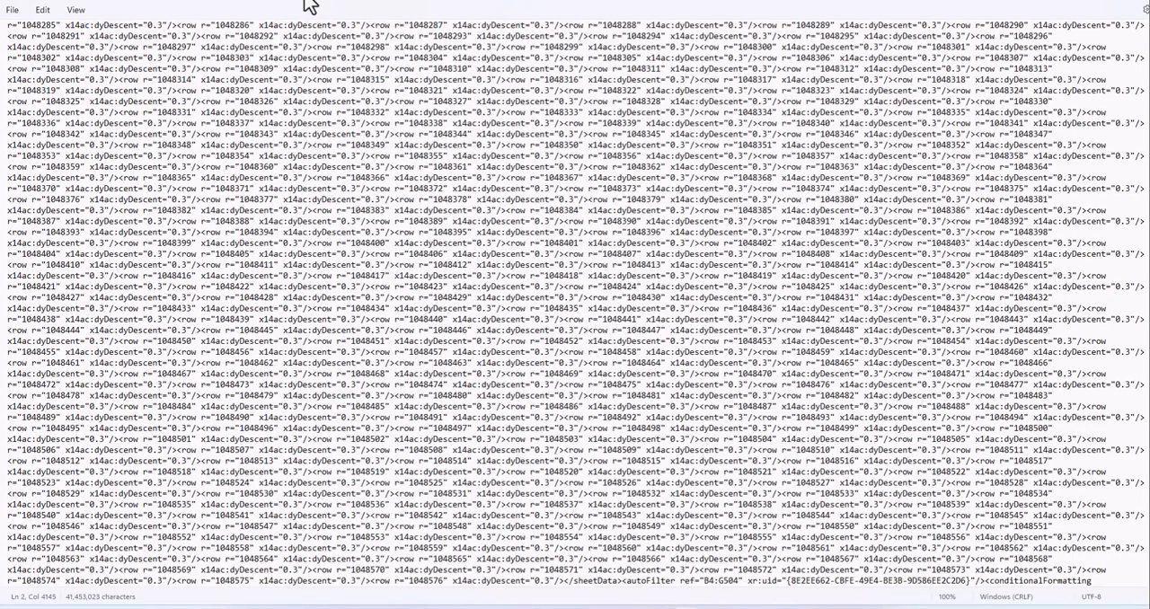
pyautogui.click(305, 1)
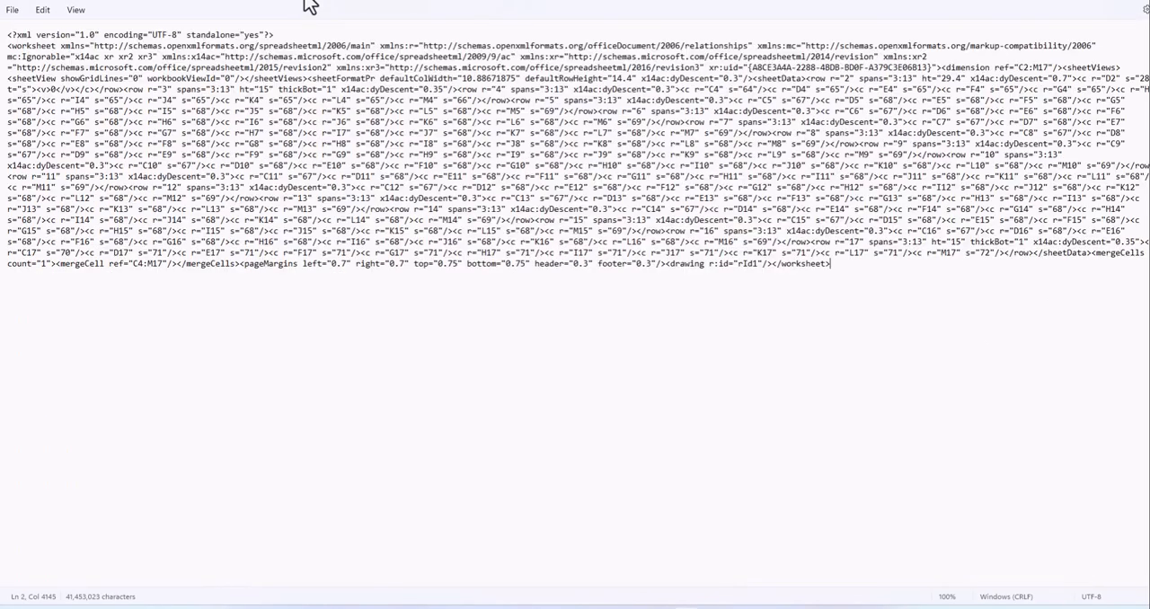
pyautogui.click(250, 0)
# - Look through the further open notes, including the Stata scripts for mean tests, regression diagnostics and logit and probit models
pyautogui.click(205, 1)
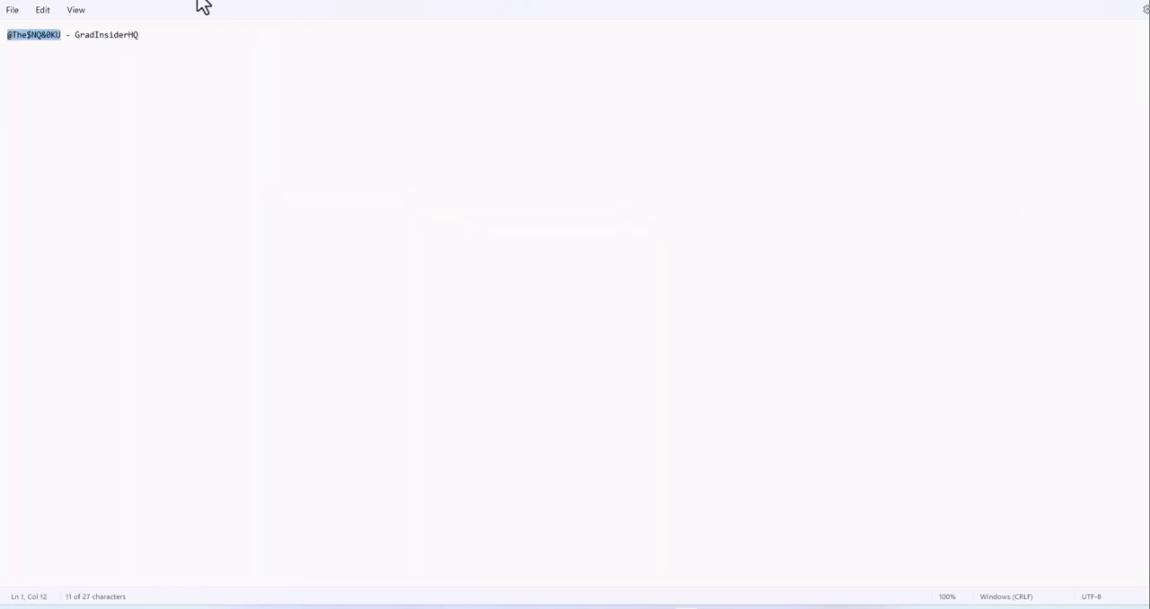
pyautogui.click(155, 2)
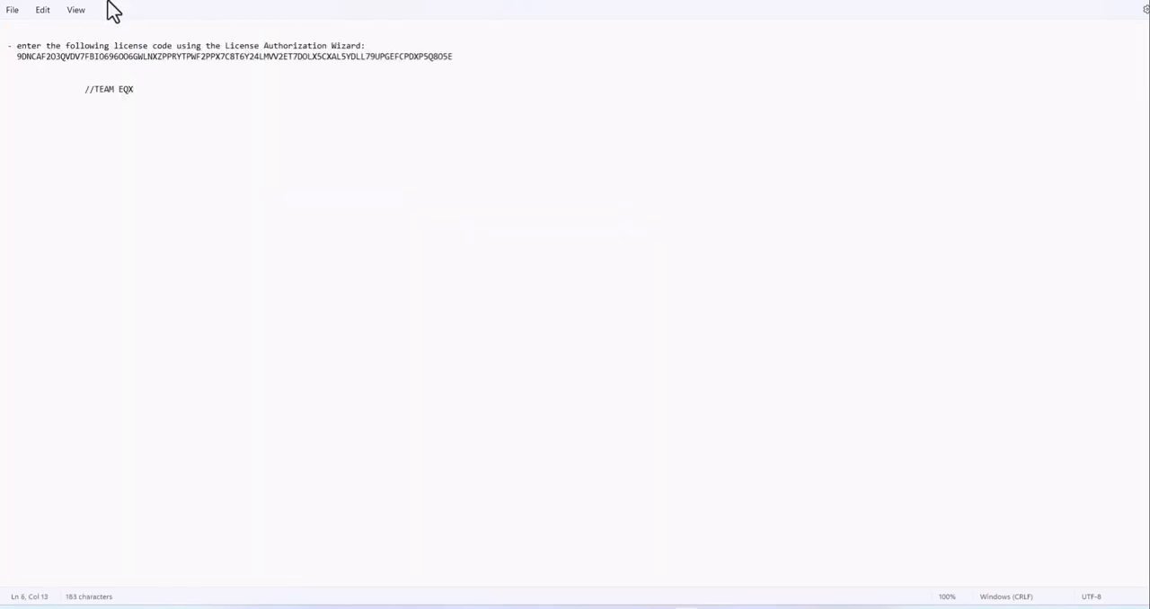
pyautogui.click(107, 1)
pyautogui.click(62, 2)
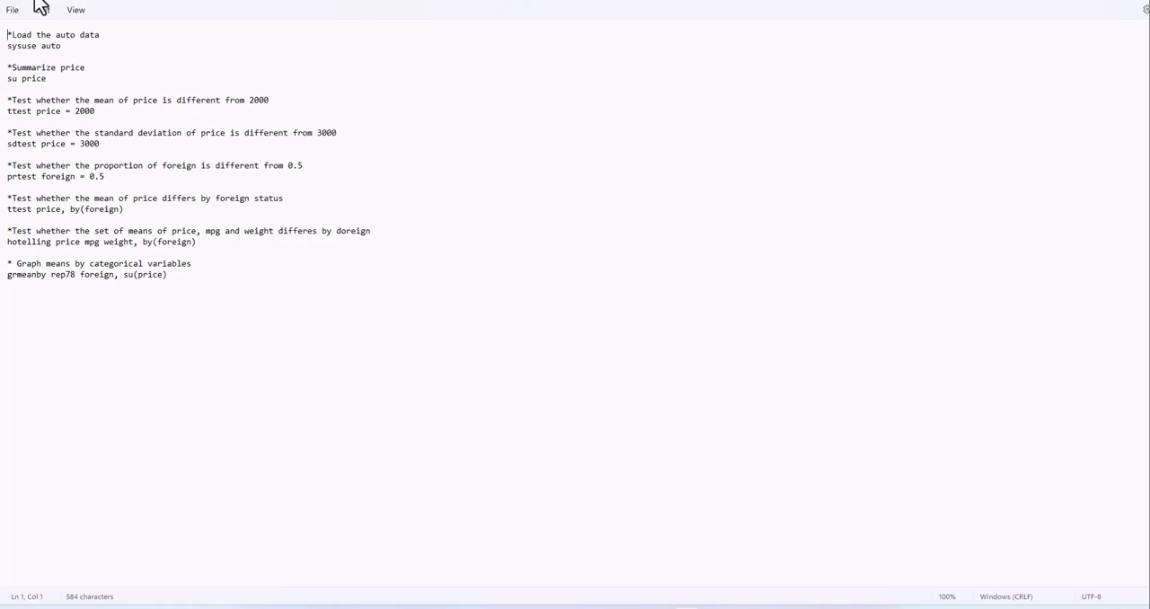
pyautogui.click(90, 1)
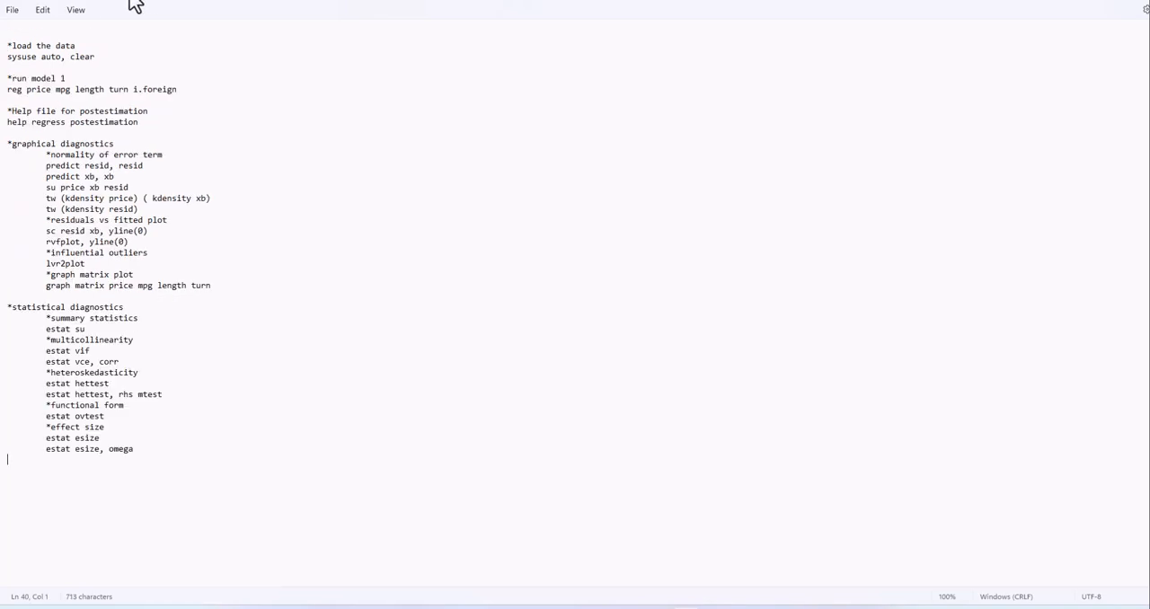
pyautogui.click(131, 2)
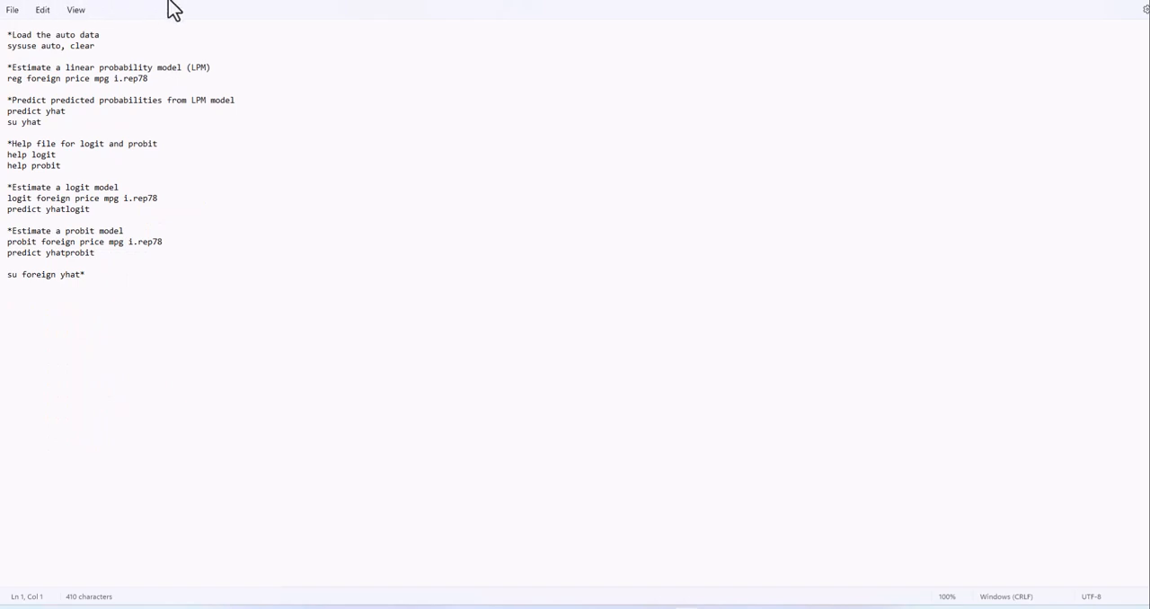
pyautogui.click(322, 3)
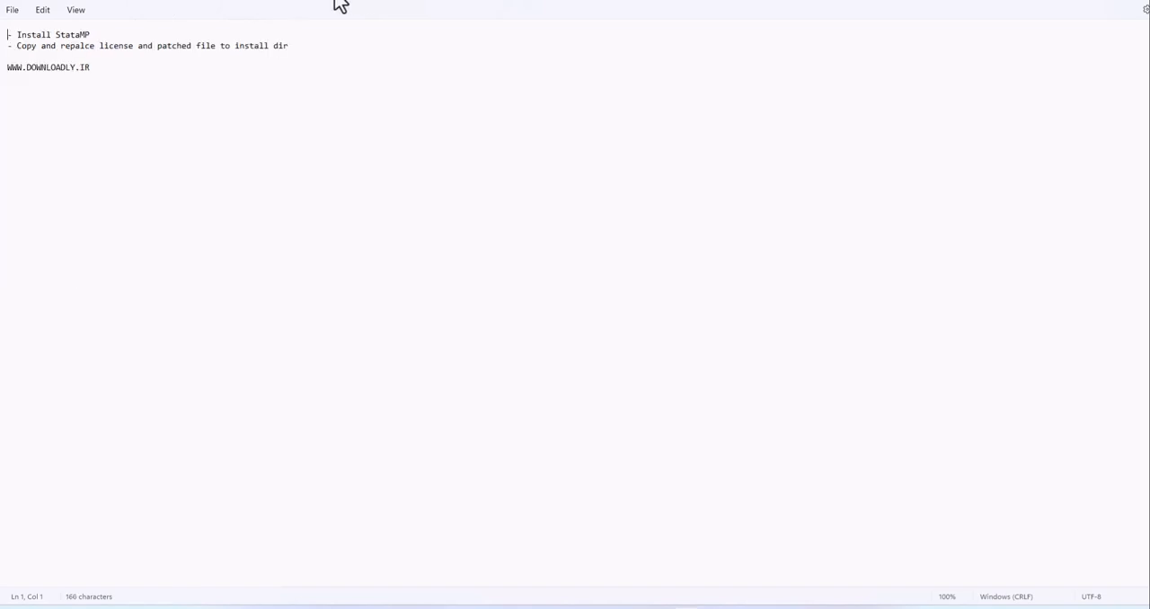
# - Cancel closing the Readme.txt note and go back through the neighbouring notes to the Tableau instructions
pyautogui.click(341, 5)
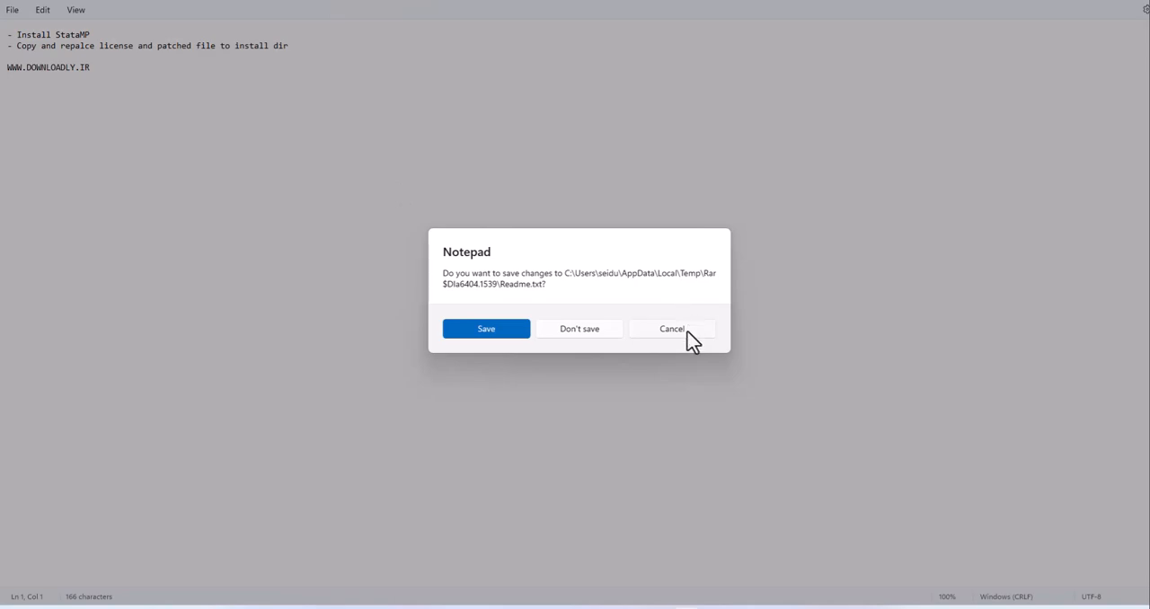
pyautogui.click(690, 334)
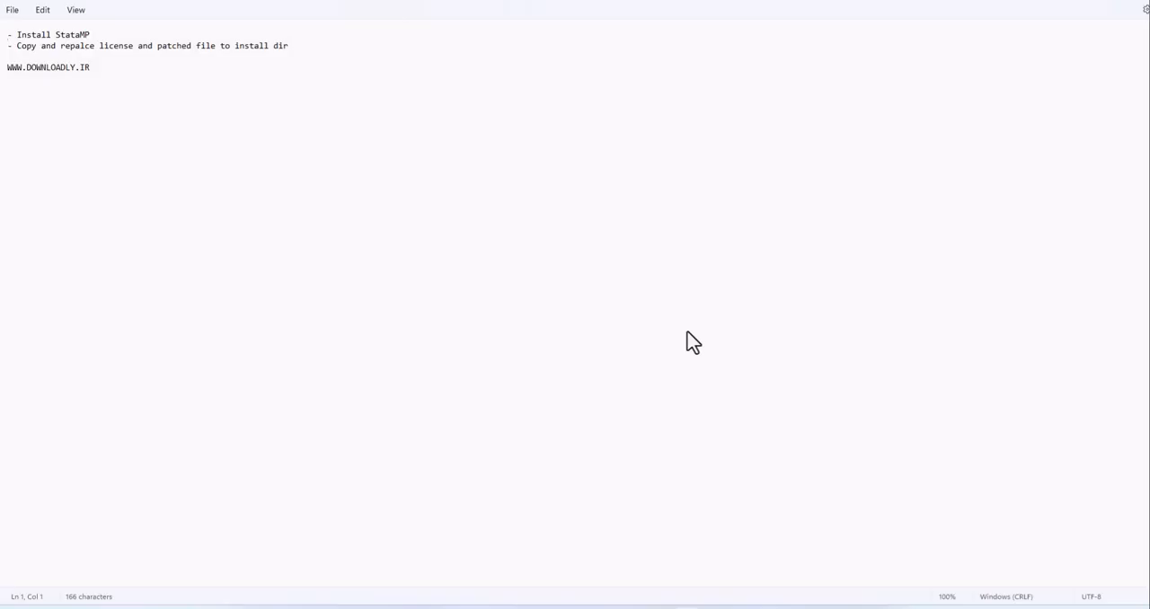
pyautogui.click(365, 180)
pyautogui.click(185, 3)
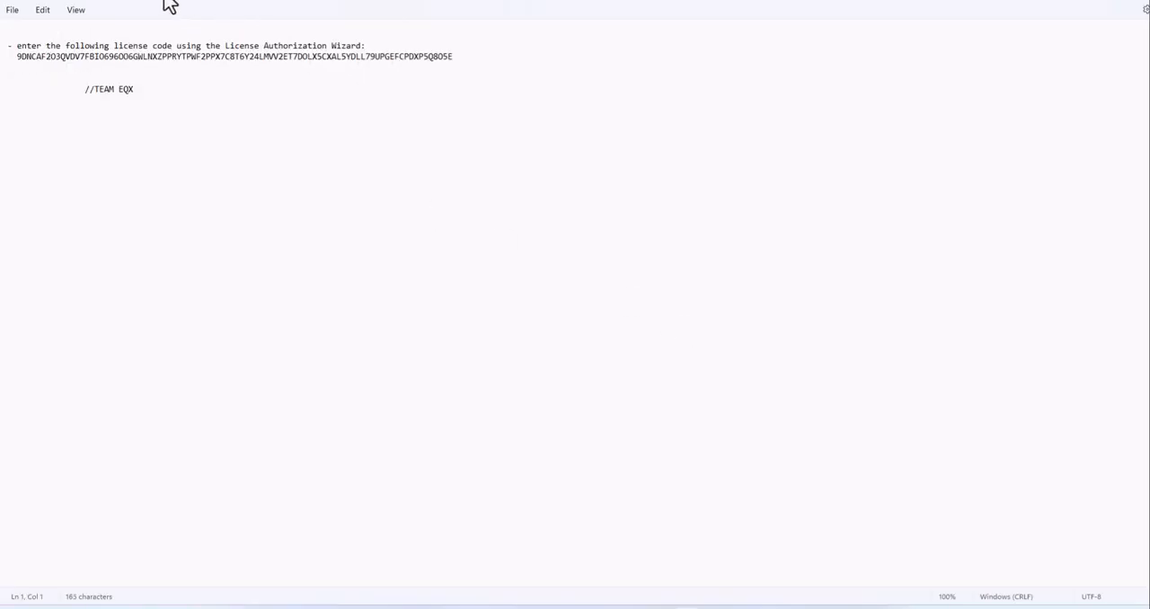
pyautogui.click(160, 4)
pyautogui.click(122, 4)
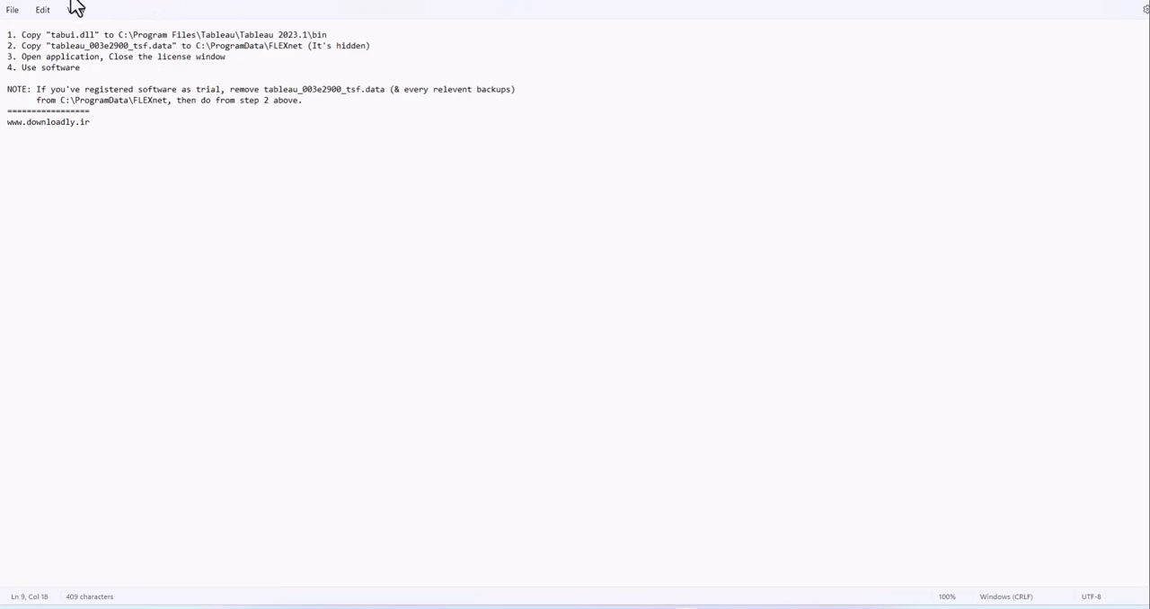
# - Open the note with quoted names paired with numeric codes and review its lists up to the beginning
pyautogui.click(74, 6)
pyautogui.scroll(7, 93, 52)
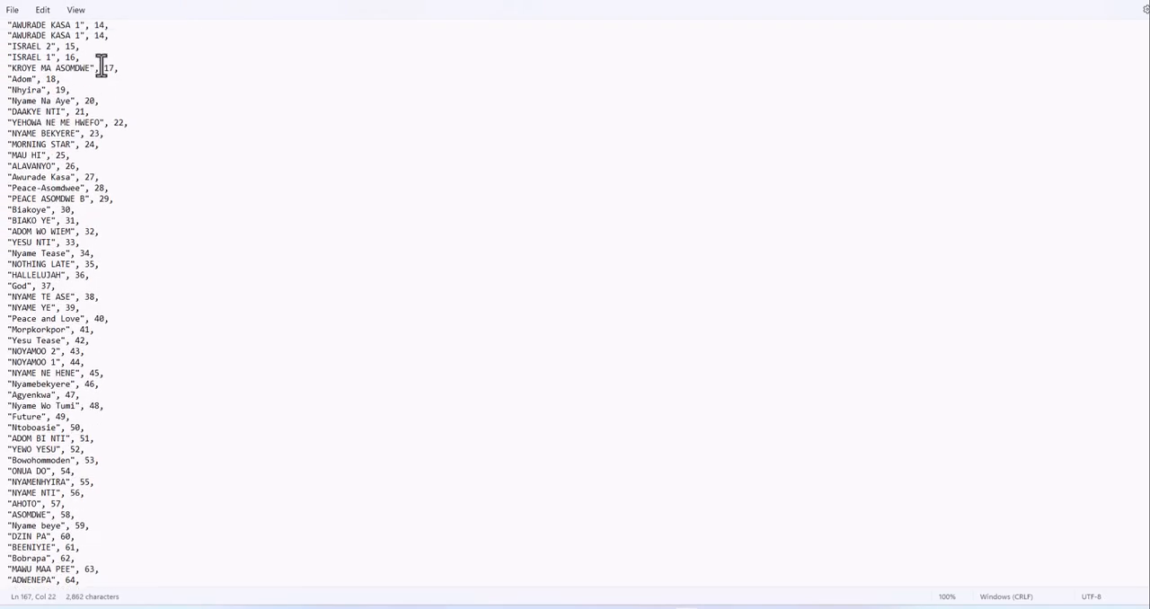
pyautogui.scroll(13, 101, 72)
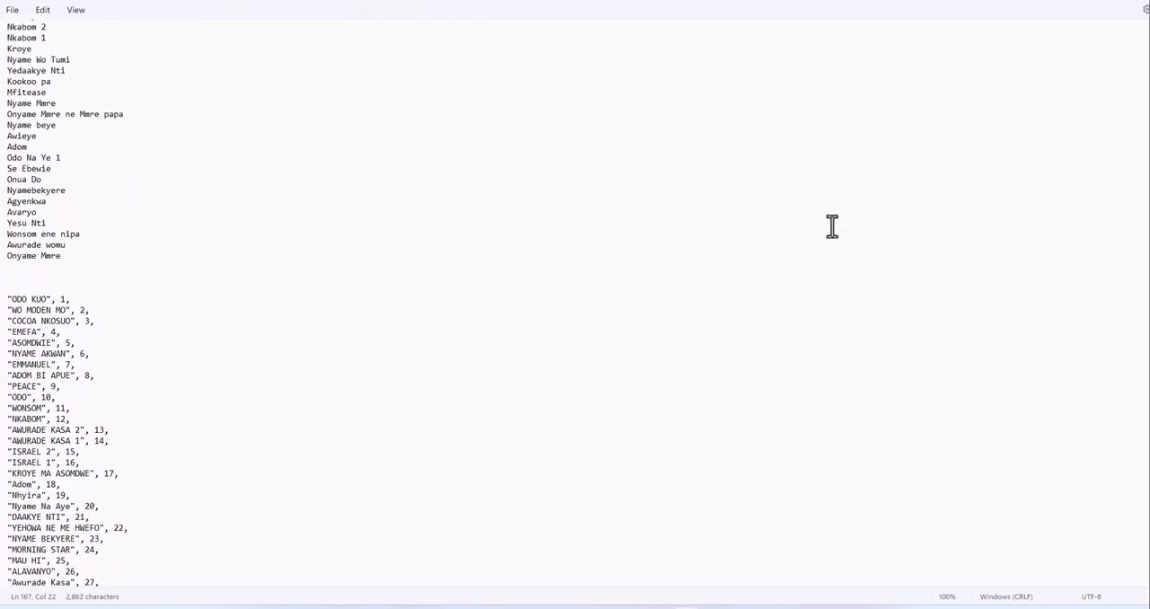
pyautogui.scroll(17, 832, 227)
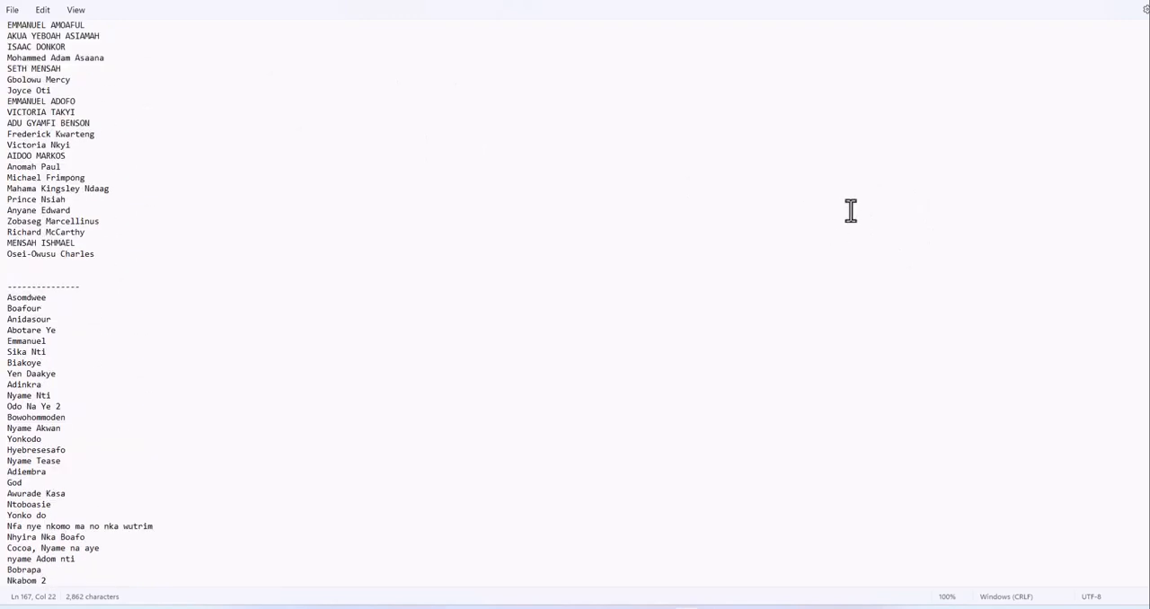
pyautogui.scroll(2, 851, 211)
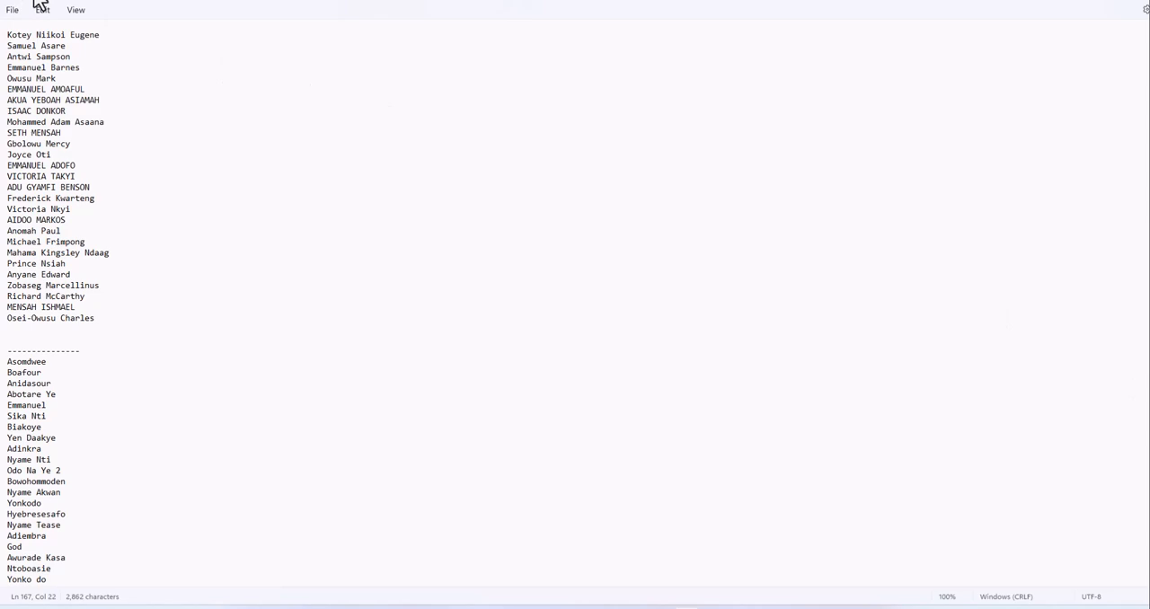
# - Check the dashboard proposal letter and the List.Accumulate formula among the remaining notes, and cancel closing Fonts.txt
pyautogui.click(69, 1)
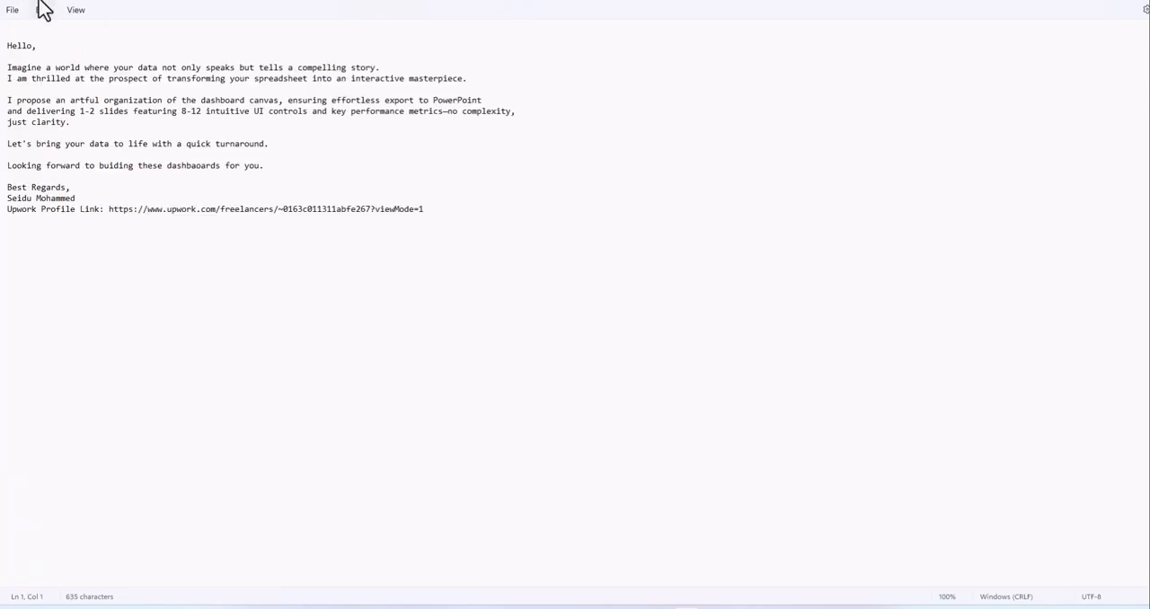
pyautogui.click(77, 1)
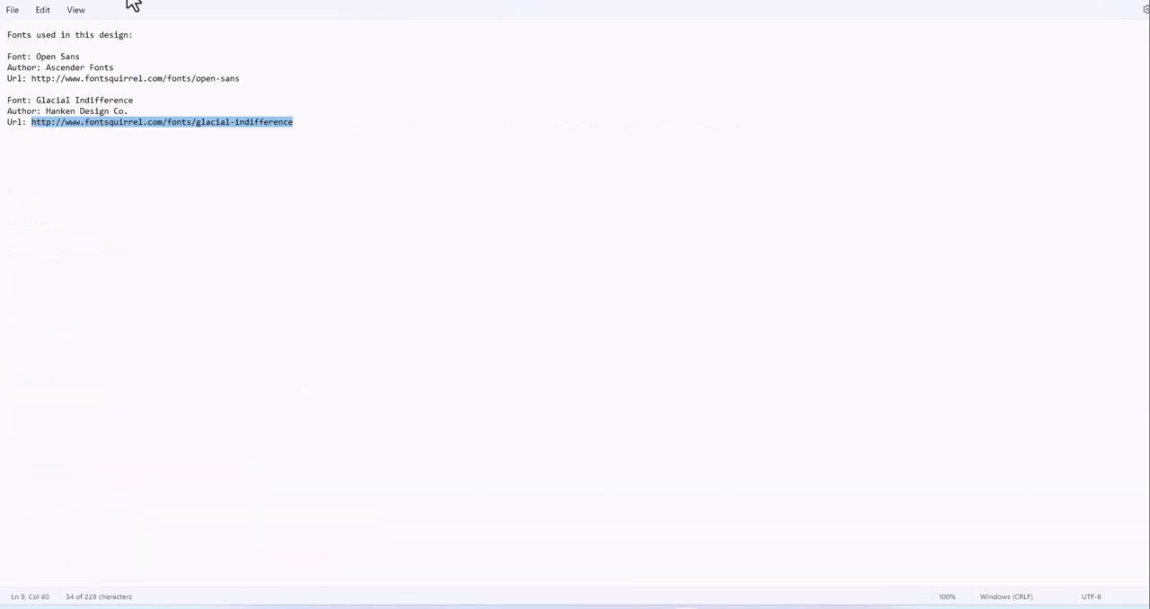
pyautogui.hotkey('alt', 'F4')
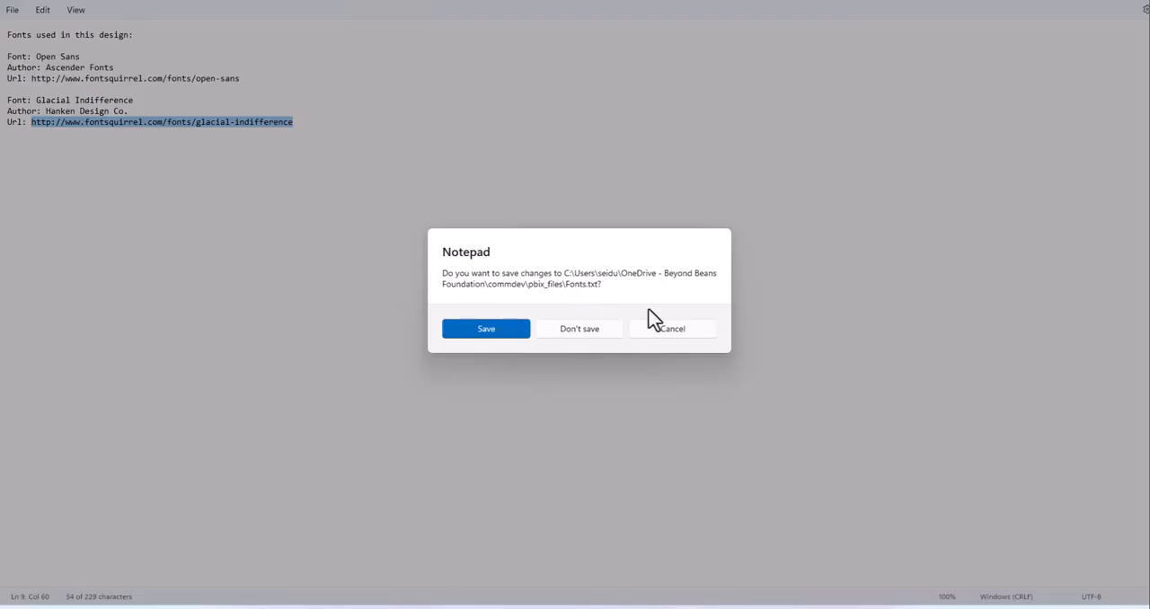
pyautogui.click(688, 334)
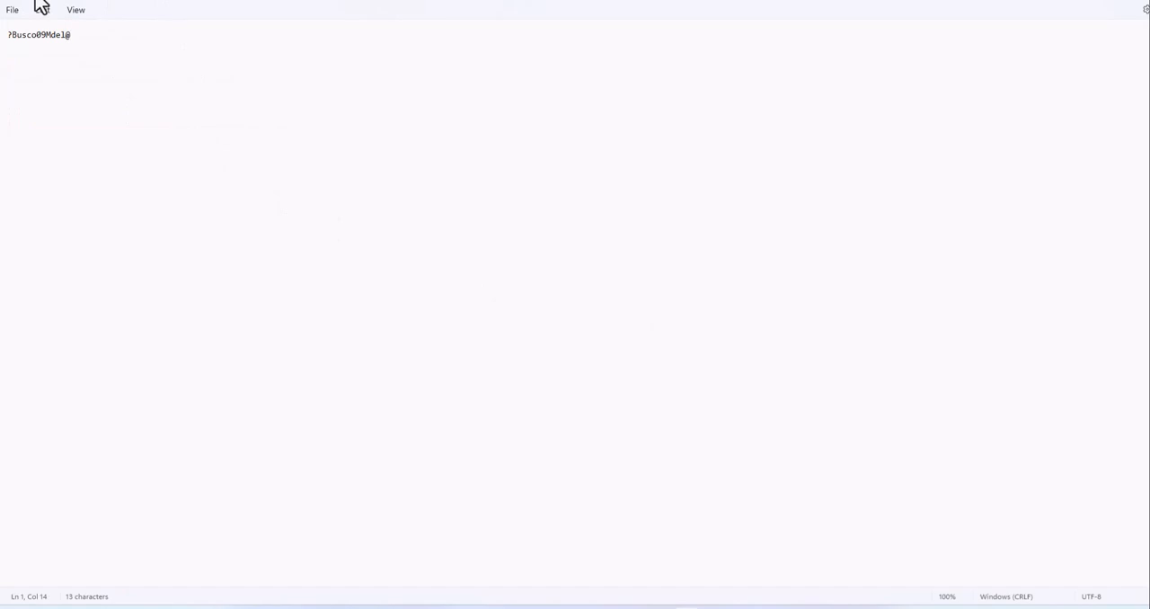
pyautogui.hotkey('ctrl', 'a')
pyautogui.write('= List.Accumulate( {0..List.Count(clmt_parent_prog[Field Officers]) -1 }, #"Renamed Columns2", (state,current) => = Table.ReplaceValue(#"Renamed Columns2","Find","Replace",Replacer.ReplaceText,{"Field Officers"}) )')
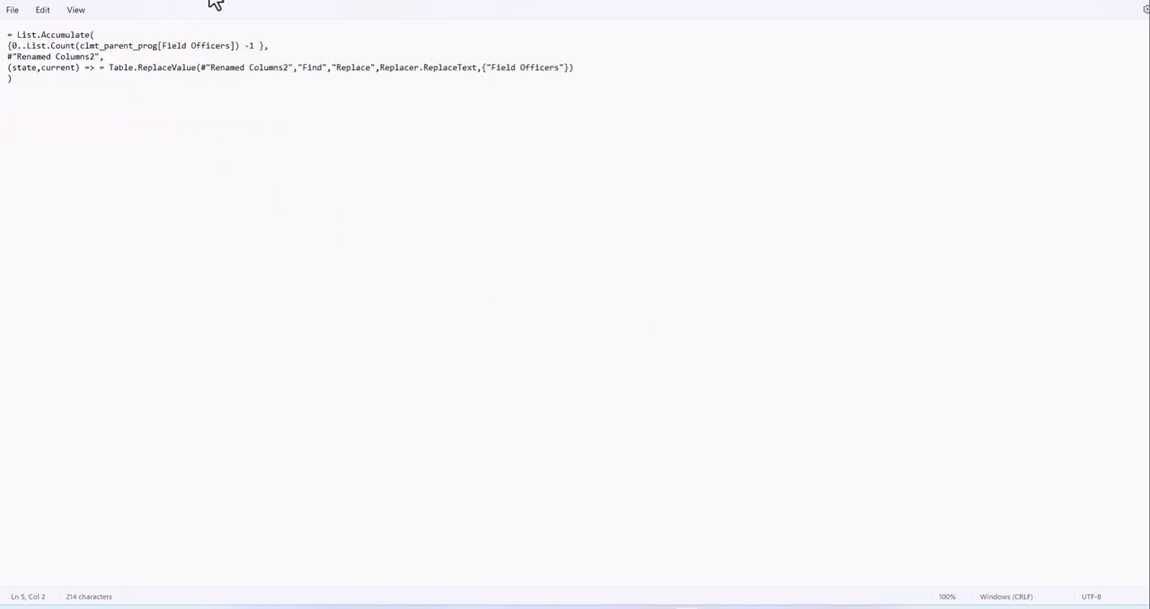
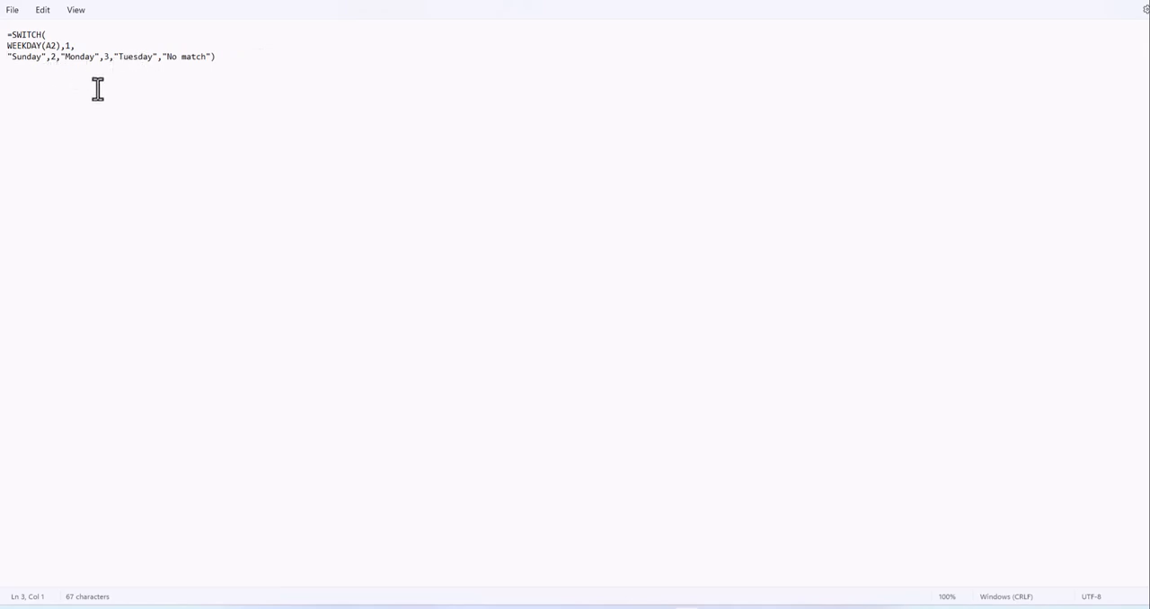
# - Rejoin the value list with its WEEKDAY(A2) line and paste the formula =SWITCH(A6,1,"Sunday",2,"Monday",3,"Tuesday","No match") below it
pyautogui.press('BackSpace')
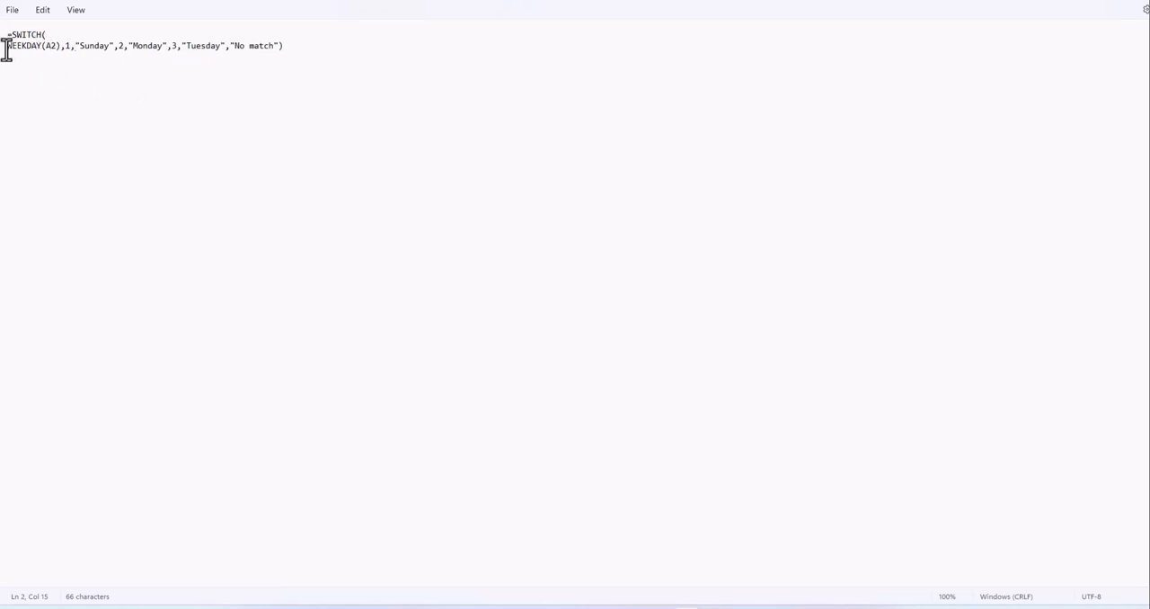
pyautogui.click(3, 49)
pyautogui.write('=SWITCH(A6,1,"Sunday",2,"Monday",3,"Tuesday","No match")')
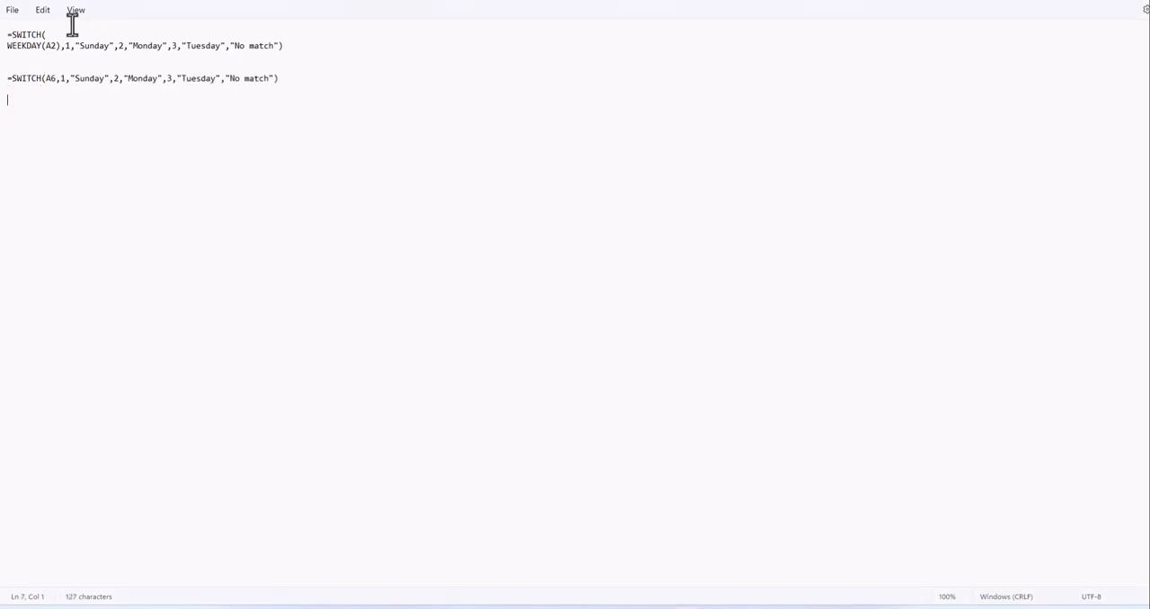
pyautogui.moveTo(303, 45); pyautogui.dragTo(2, 38)
pyautogui.click(51, 76)
pyautogui.tripleClick(5, 80)
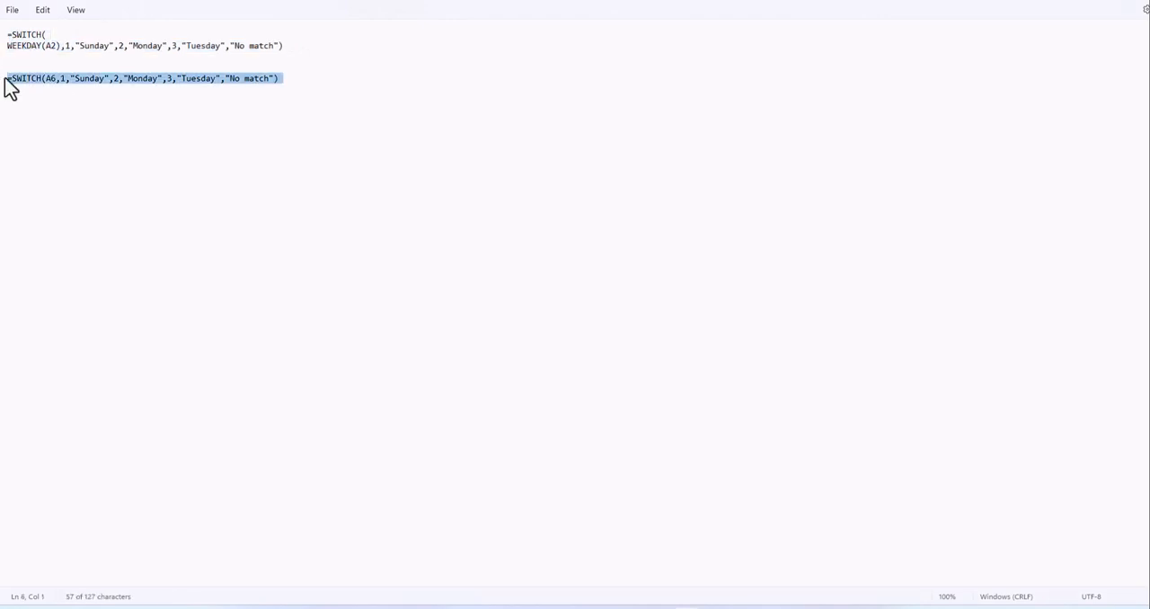
pyautogui.click(241, 122)
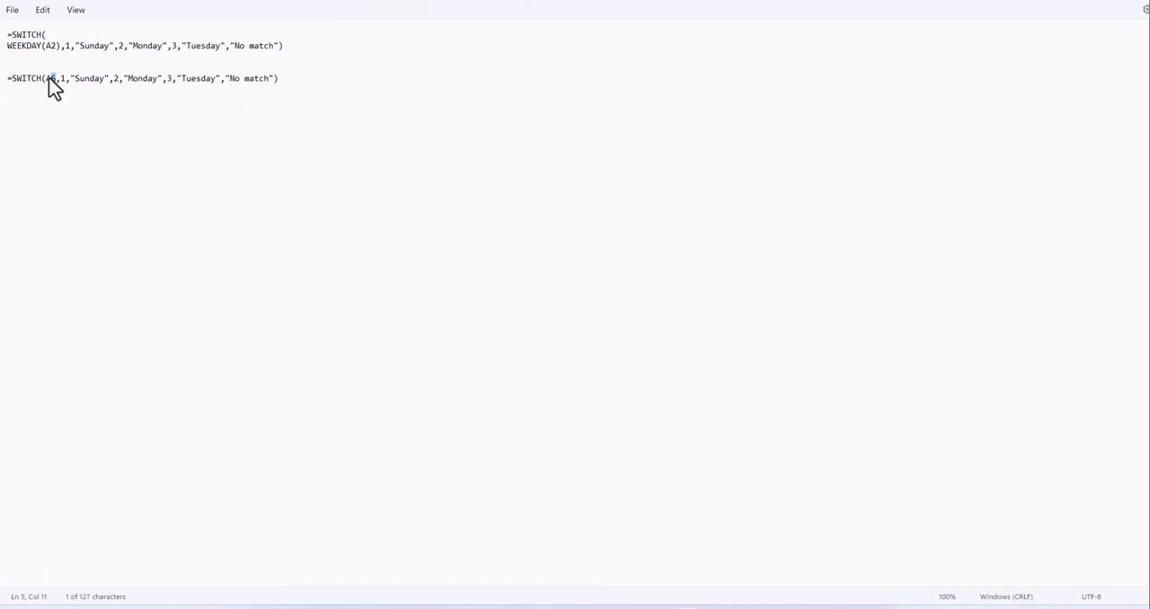
# - Move the arguments of the second SWITCH formula, starting with A6, onto their own line and return to the Excel workbook
pyautogui.click(42, 80)
pyautogui.press('Return')
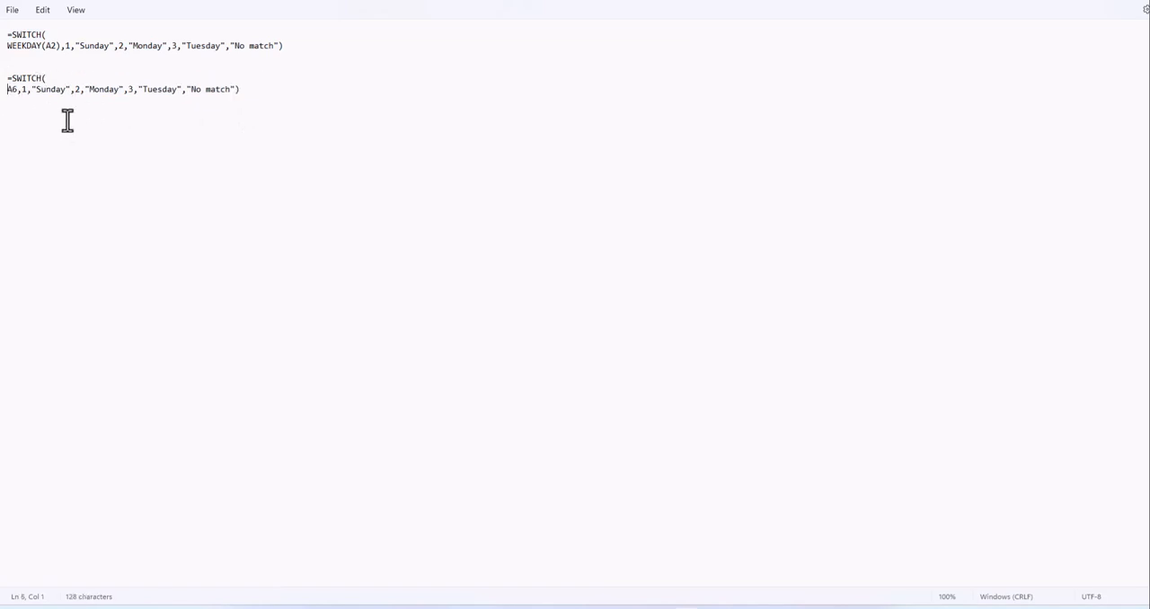
pyautogui.click(18, 89)
pyautogui.moveTo(19, 90); pyautogui.dragTo(5, 69)
pyautogui.click(226, 109)
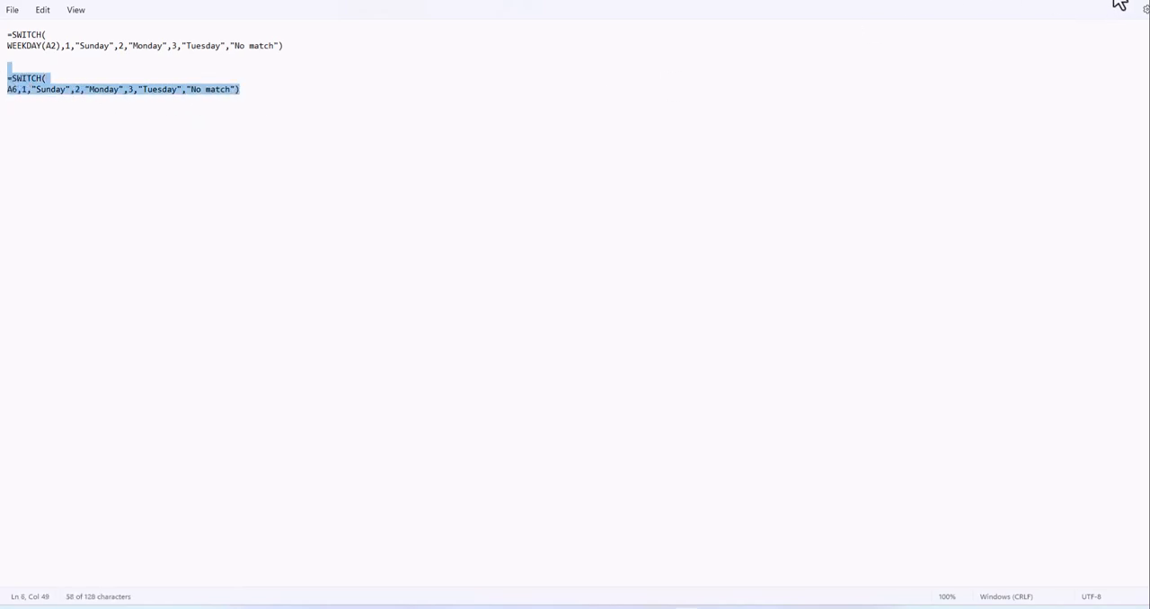
pyautogui.click(1082, 1)
pyautogui.click(267, 202)
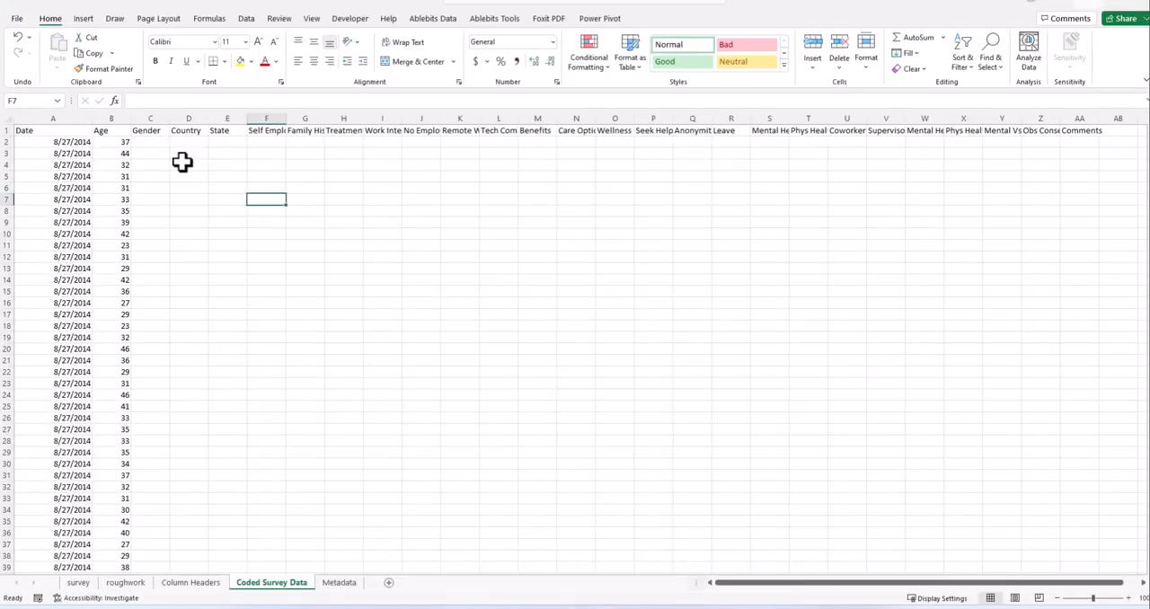
# - Start a SWITCH formula in Gender cell C2 of Coded Survey Data, taking the survey sheet's first Gender value as the expression
pyautogui.click(144, 146)
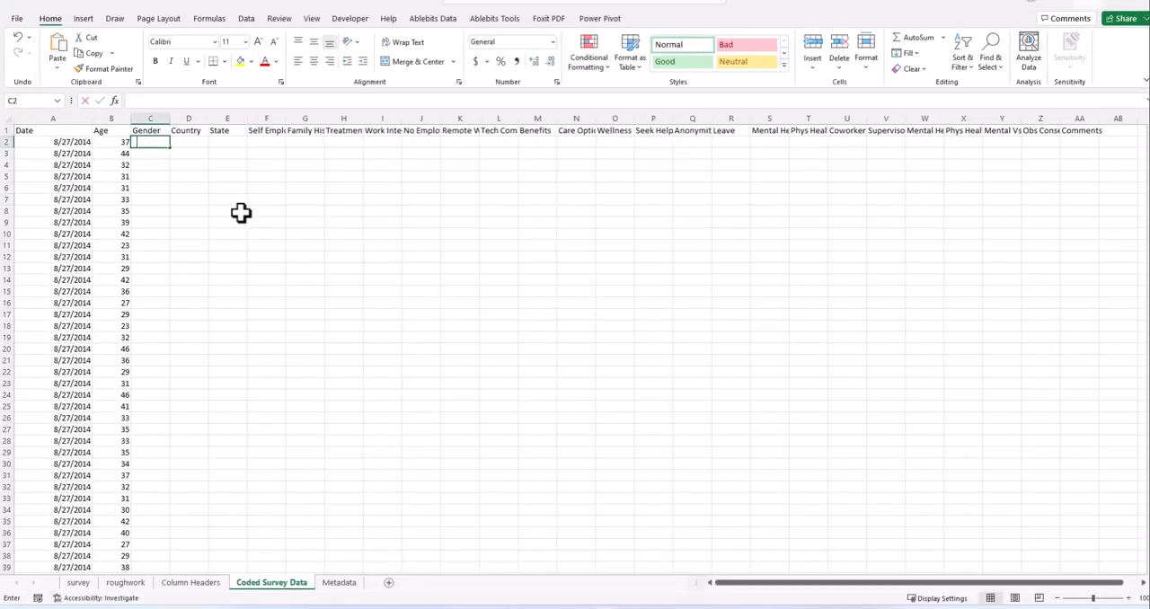
pyautogui.write('=')
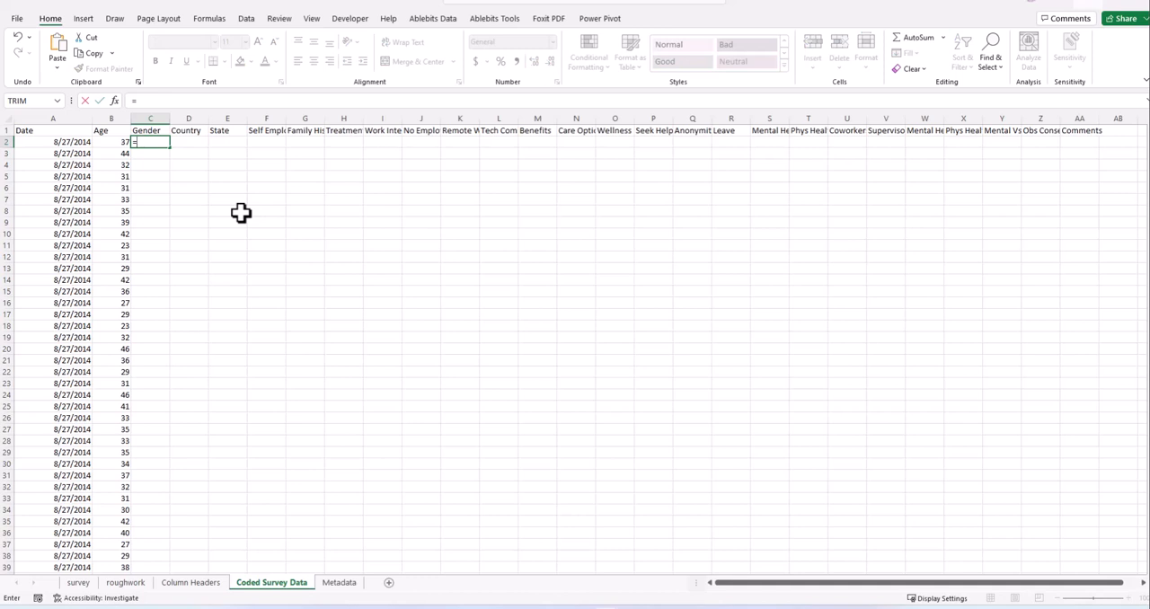
pyautogui.write('switch')
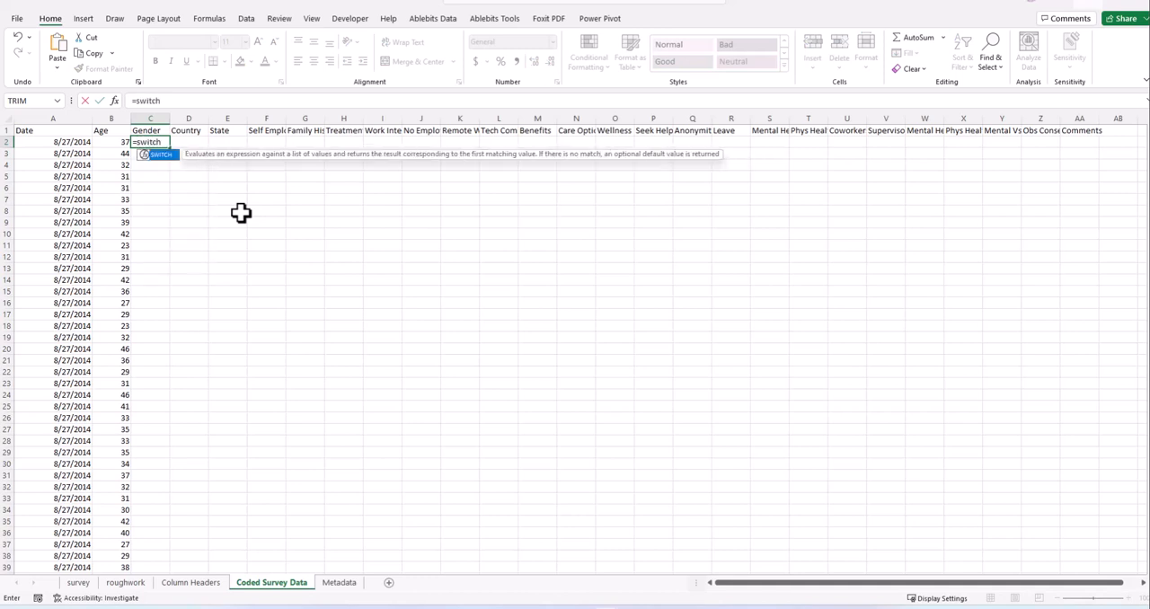
pyautogui.write('(')
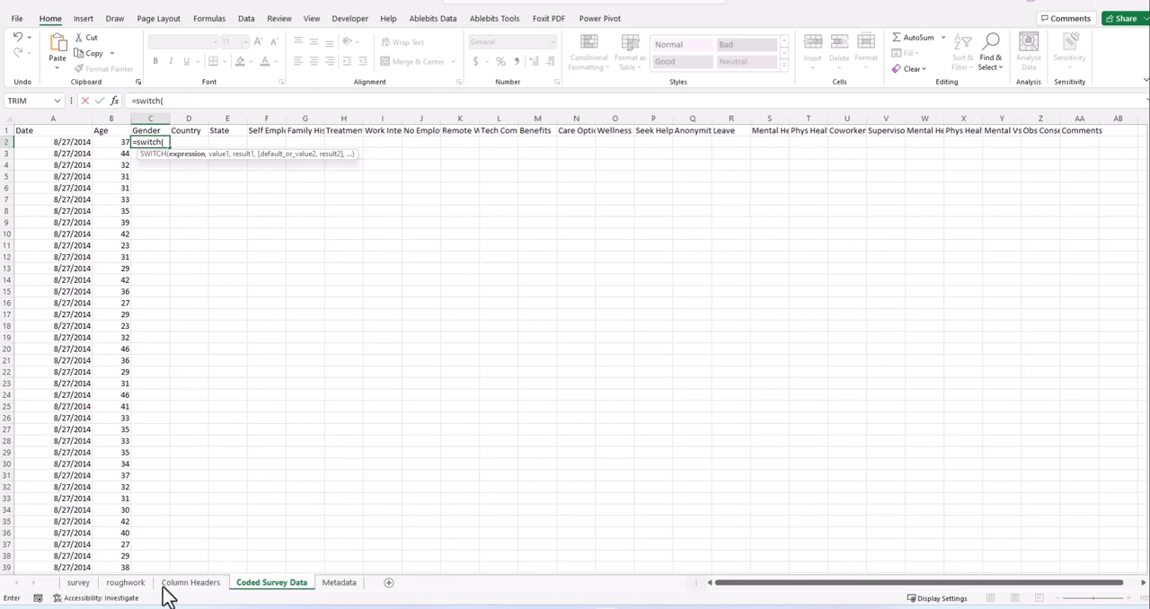
pyautogui.click(78, 584)
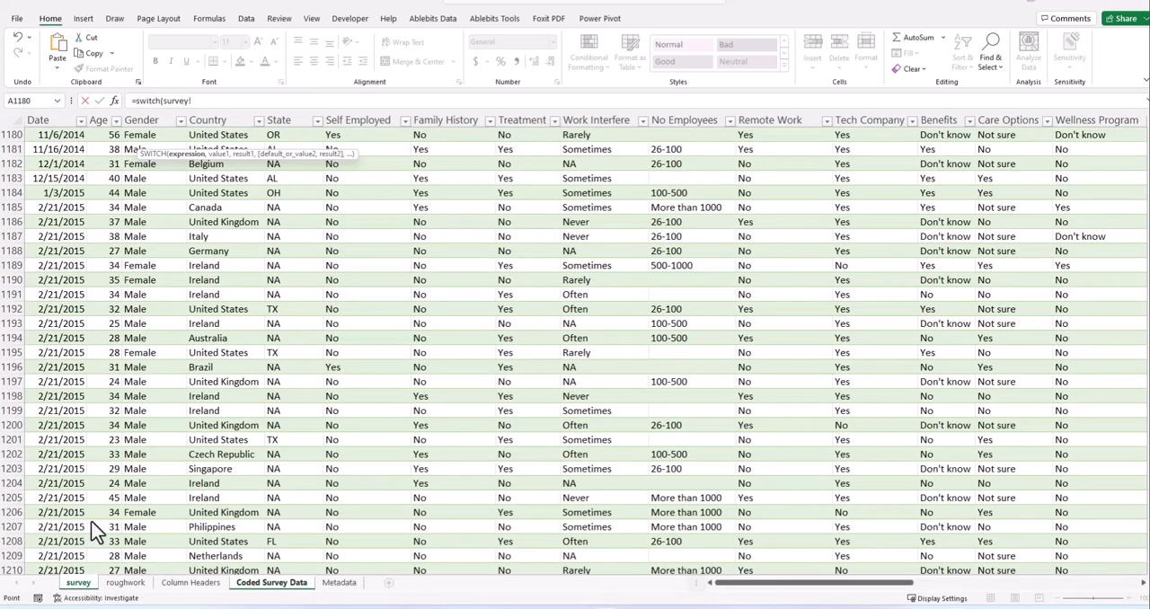
pyautogui.click(157, 135)
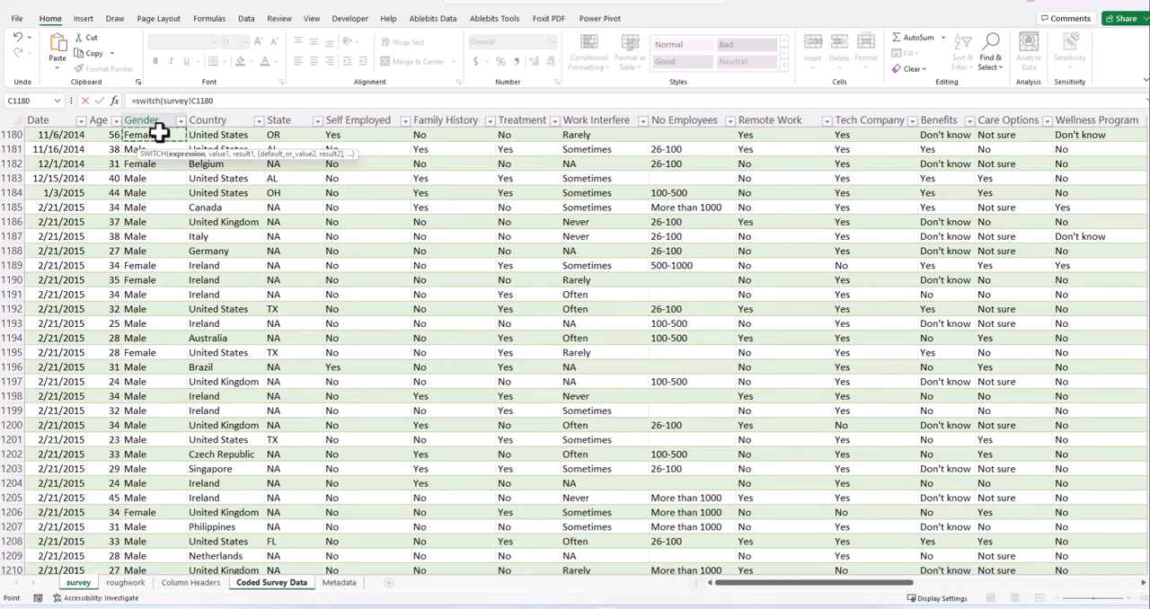
pyautogui.scroll(5, 189, 221)
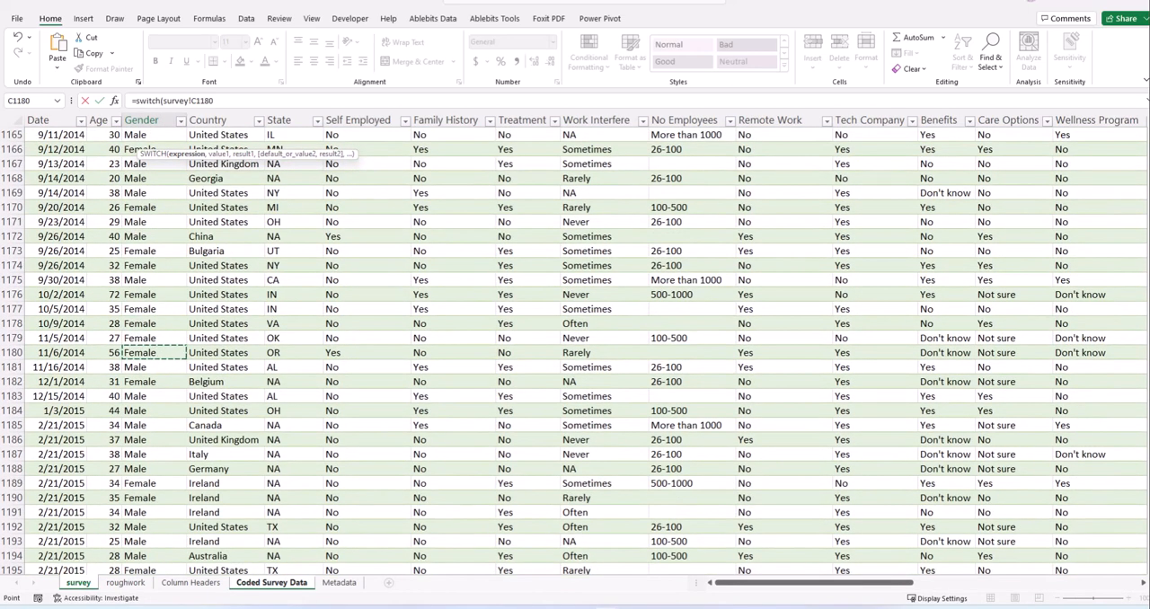
pyautogui.moveTo(1148, 542); pyautogui.dragTo(1149, 139)
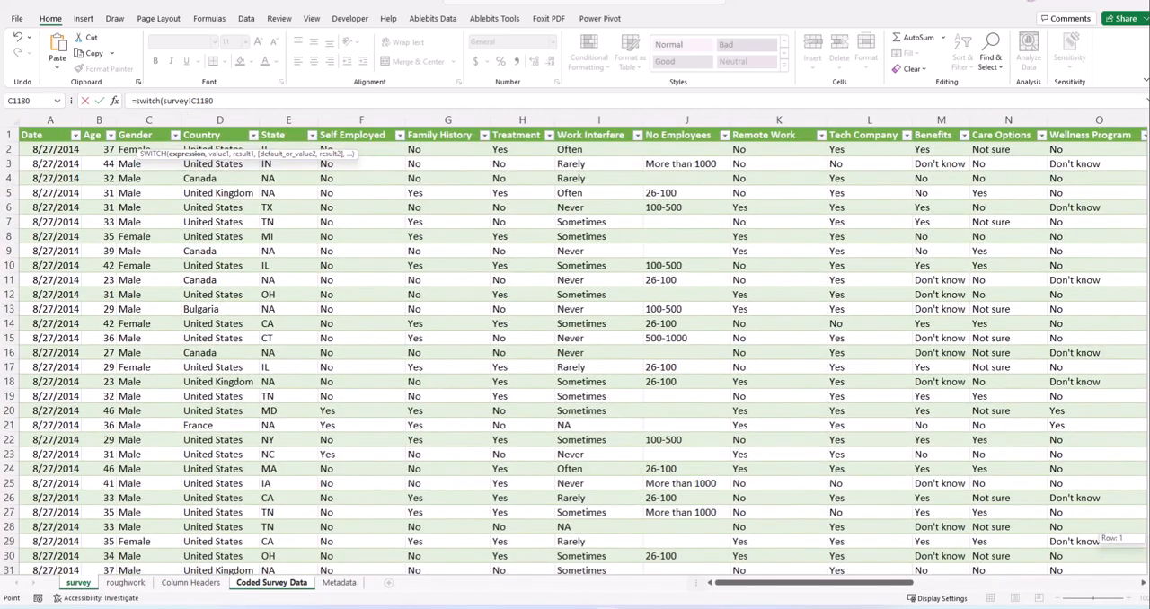
pyautogui.click(123, 152)
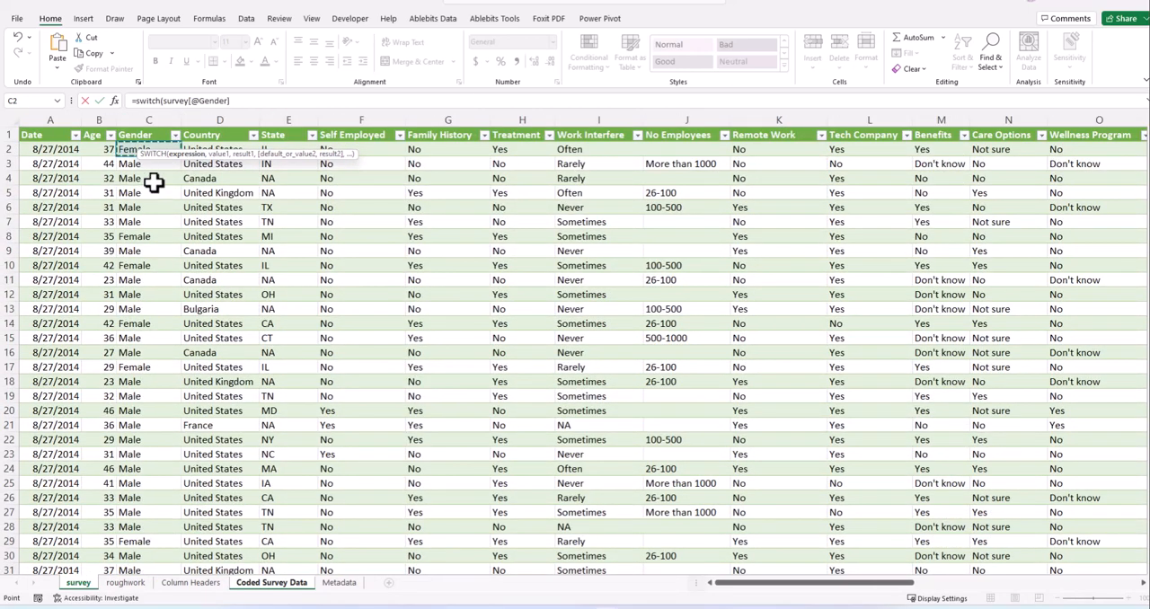
# - Try survey Gender cells C4, C3 and C2 as the SWITCH expression and submit the formula without value pairs
pyautogui.click(149, 176)
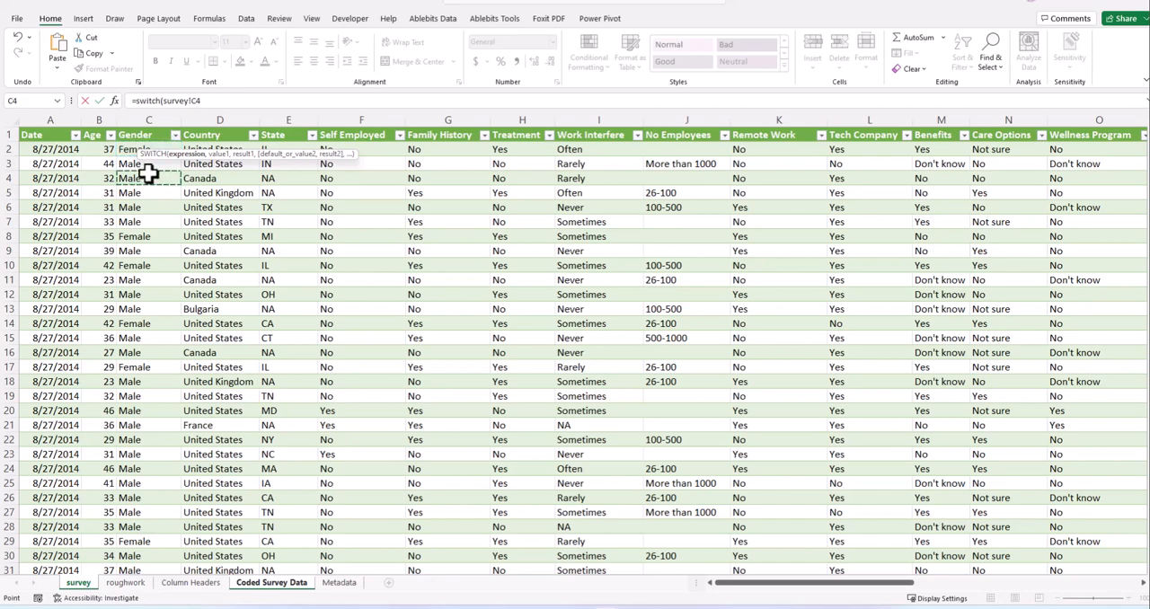
pyautogui.click(128, 149)
pyautogui.click(135, 165)
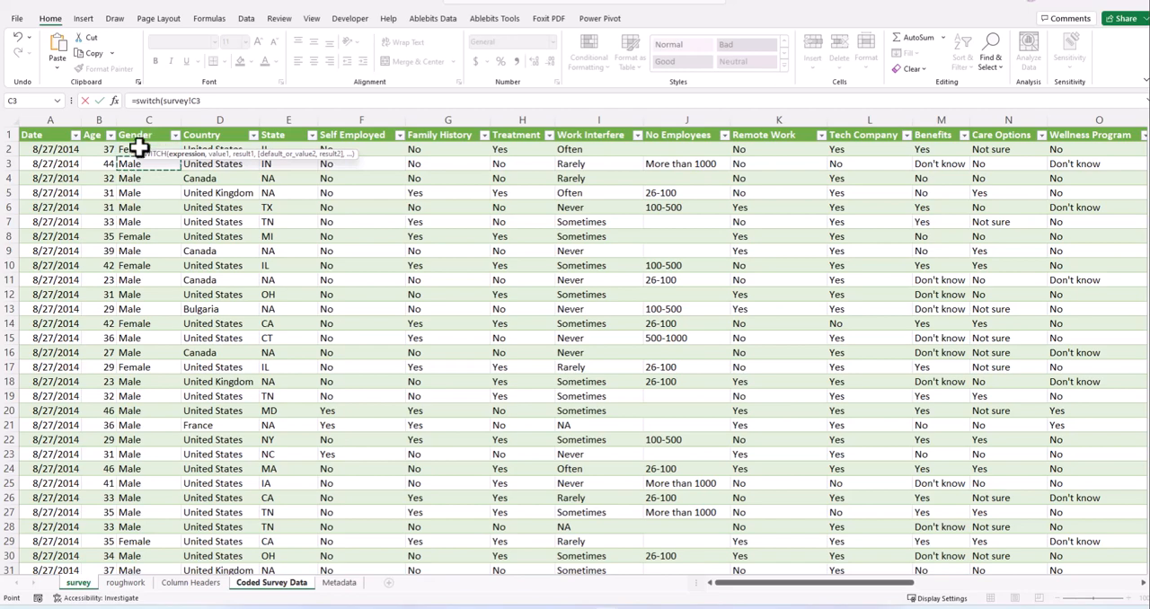
pyautogui.click(135, 148)
pyautogui.click(236, 100)
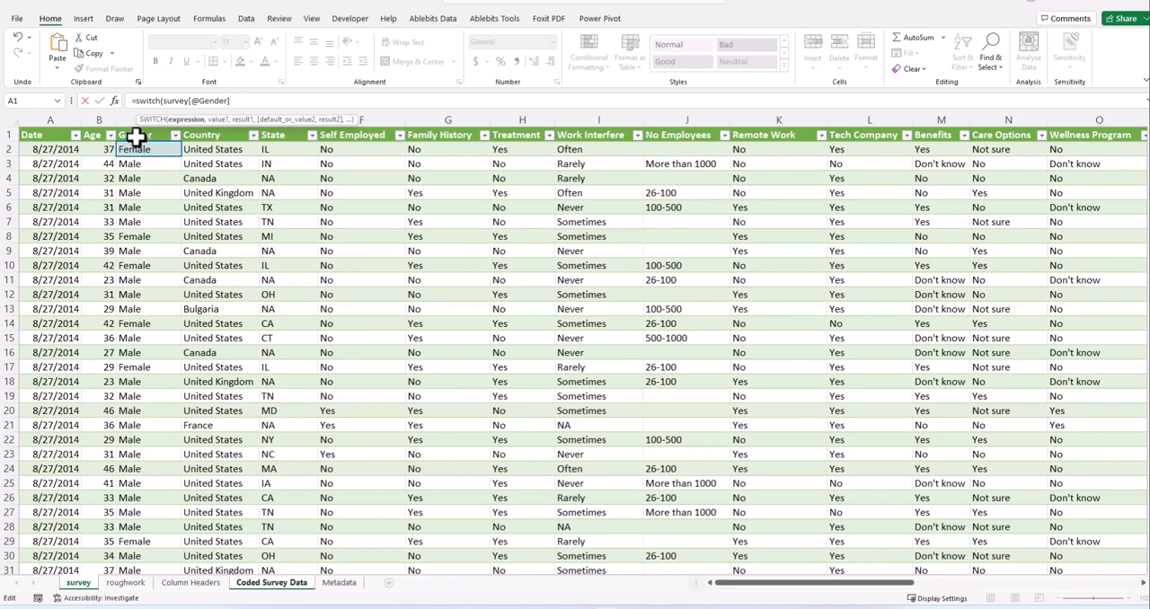
pyautogui.press('Return')
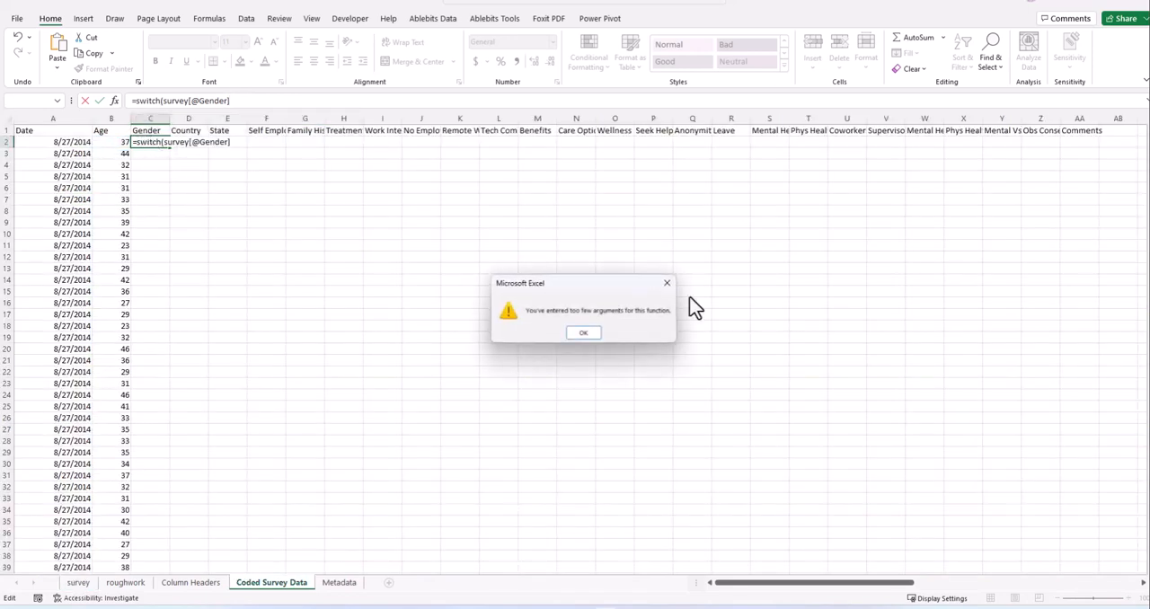
# - Dismiss the warning and discard the incomplete SWITCH formula in cell C2
pyautogui.click(665, 288)
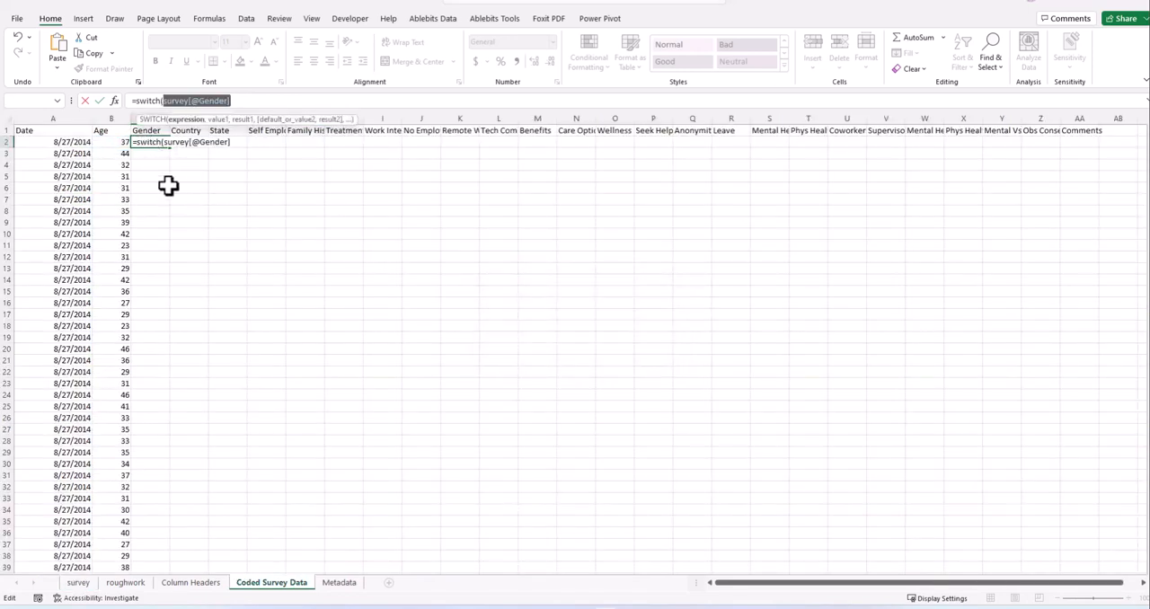
pyautogui.click(239, 101)
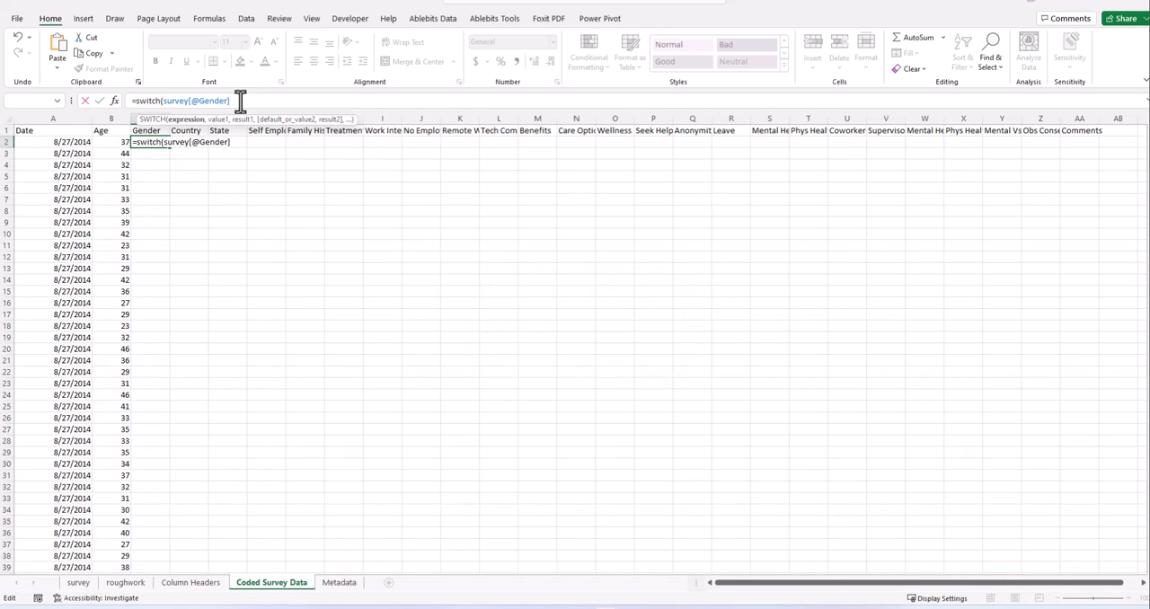
pyautogui.press('BackSpace')
pyautogui.press('BackSpace')
pyautogui.press('BackSpace')
pyautogui.press('BackSpace')
pyautogui.press('BackSpace')
pyautogui.press('BackSpace')
pyautogui.press('BackSpace')
pyautogui.press('BackSpace')
pyautogui.press('BackSpace')
pyautogui.press('BackSpace')
pyautogui.press('BackSpace')
pyautogui.press('BackSpace')
pyautogui.press('BackSpace')
pyautogui.press('BackSpace')
pyautogui.press('BackSpace')
pyautogui.press('BackSpace')
pyautogui.press('BackSpace')
pyautogui.press('BackSpace')
pyautogui.press('BackSpace')
pyautogui.press('BackSpace')
pyautogui.press('BackSpace')
pyautogui.press('BackSpace')
pyautogui.press('BackSpace')
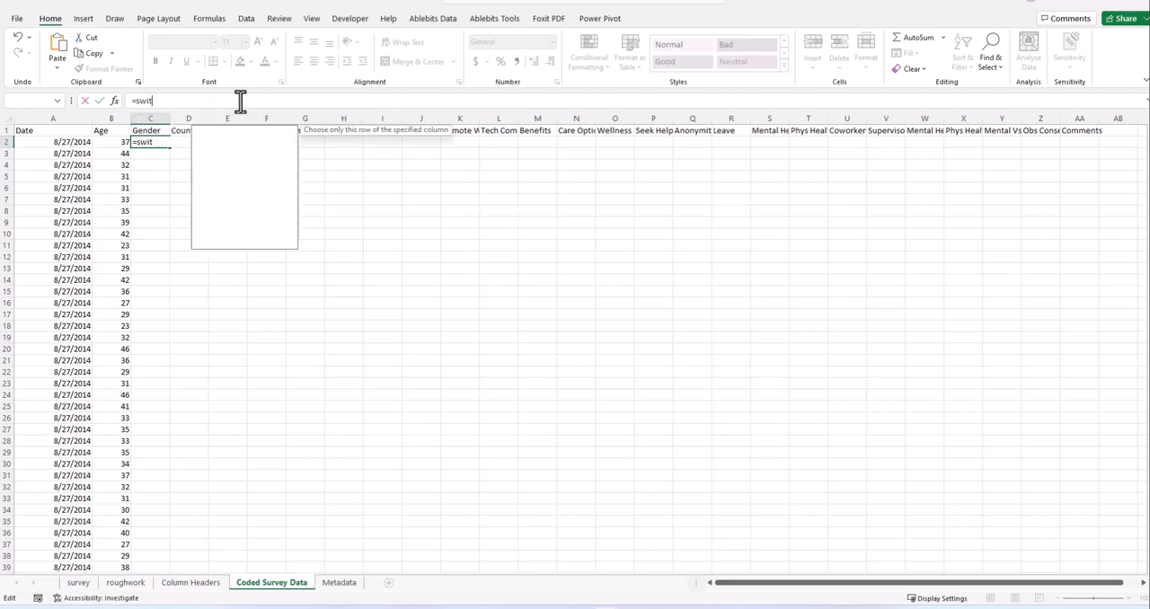
pyautogui.press('Escape')
pyautogui.click(274, 338)
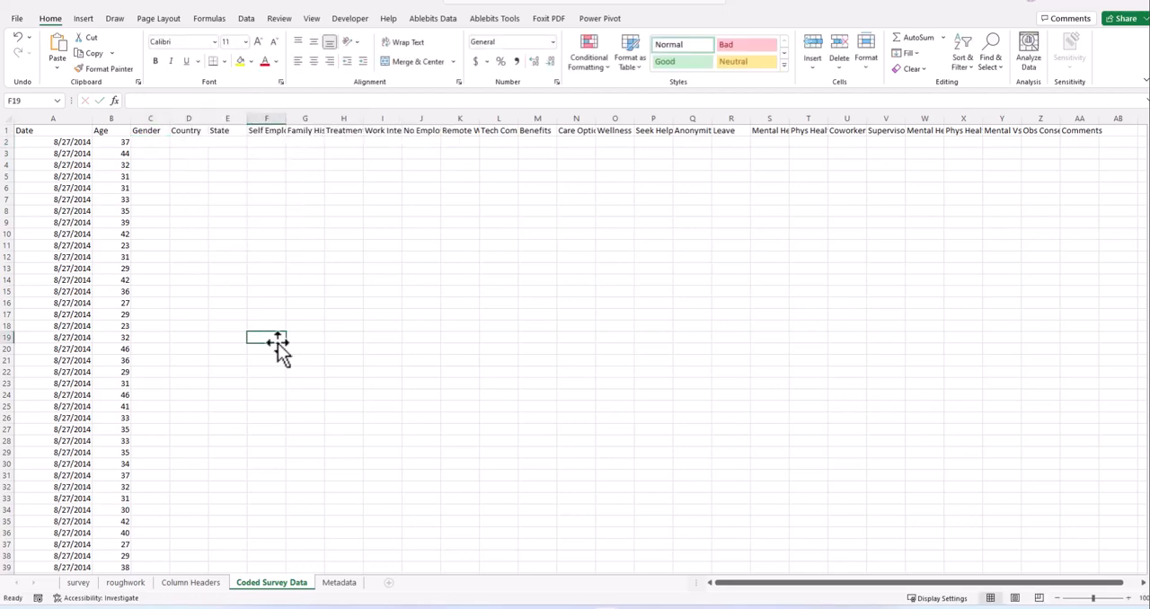
# - Convert the survey table to a normal range, accepting the removal of its query definition
pyautogui.click(355, 347)
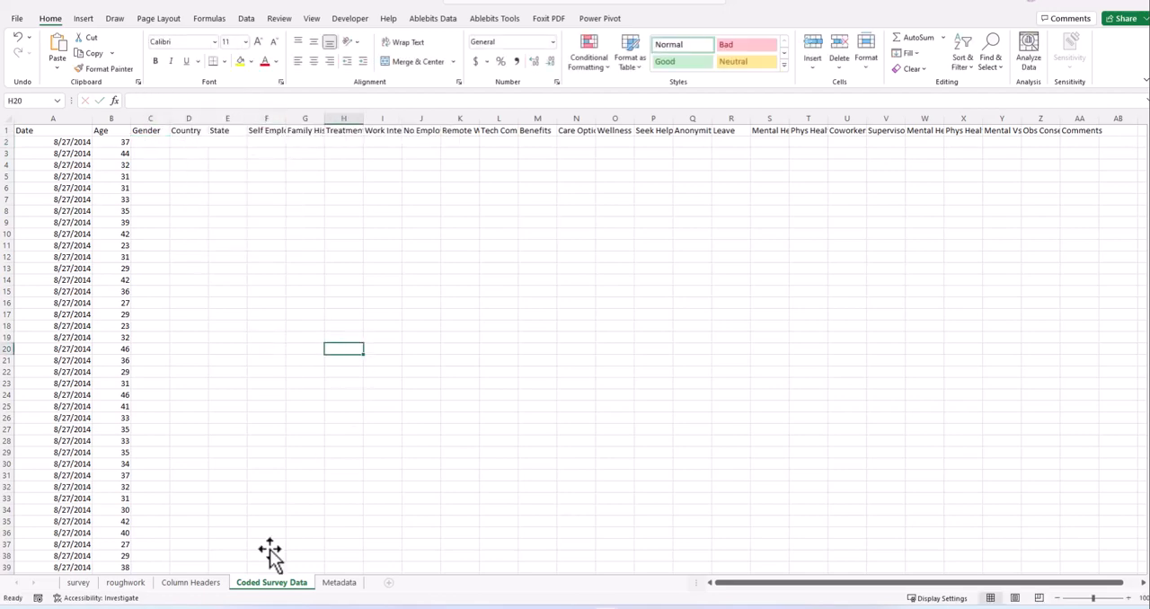
pyautogui.click(72, 584)
pyautogui.click(209, 266)
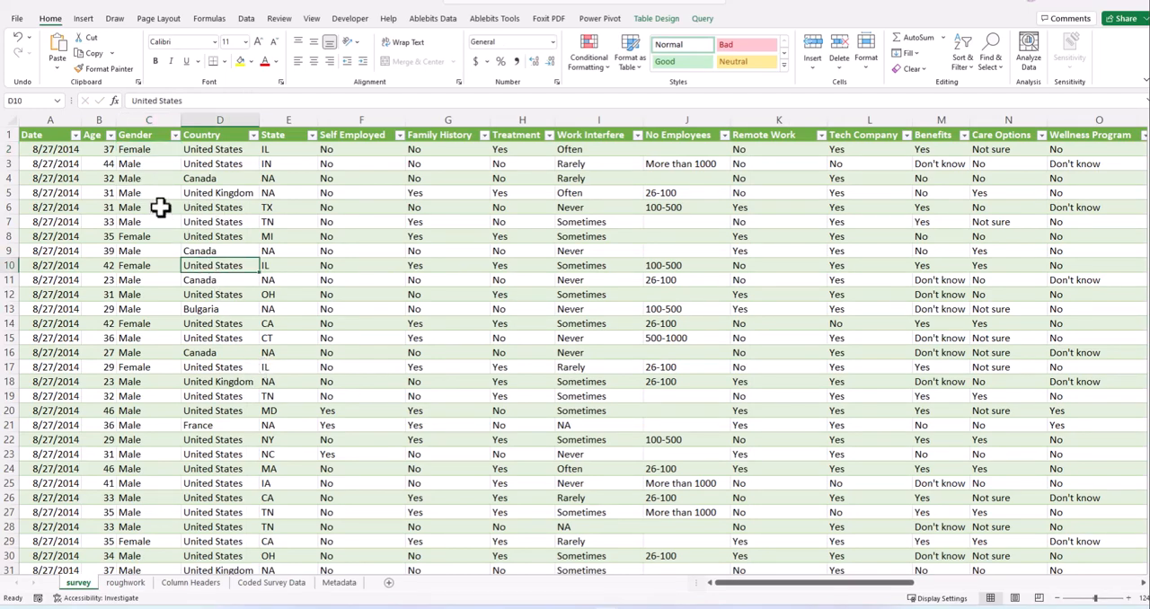
pyautogui.click(654, 19)
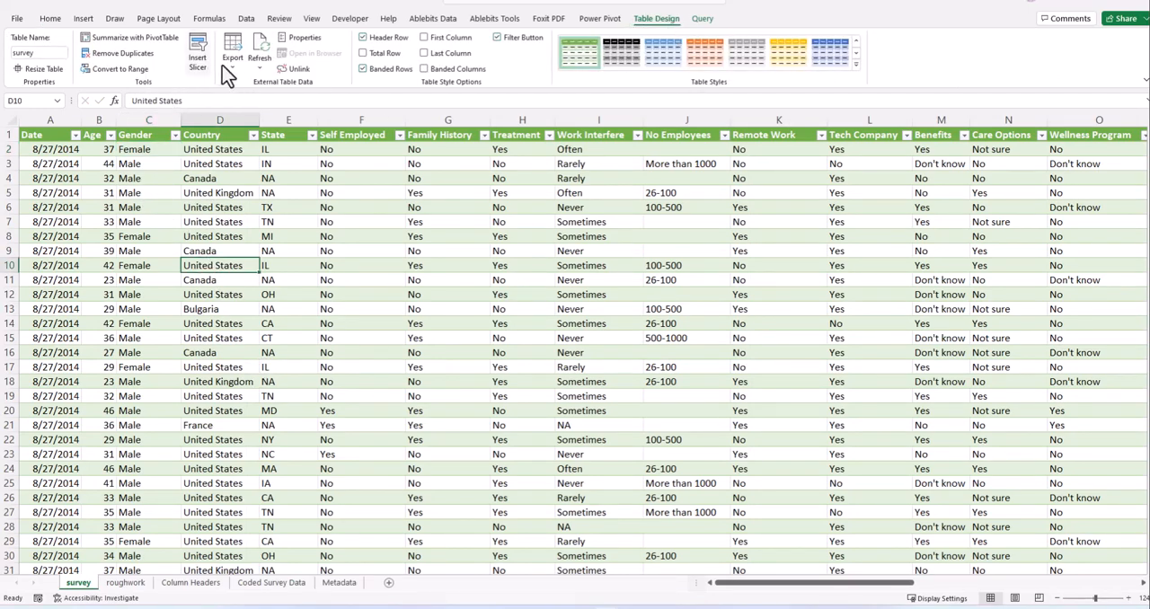
pyautogui.click(135, 70)
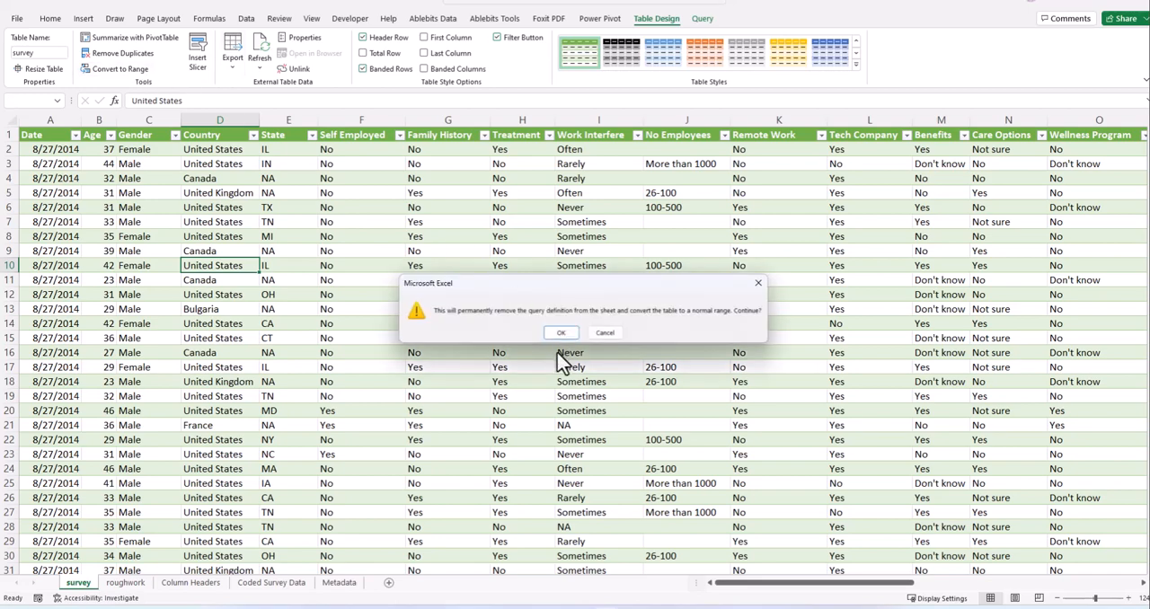
pyautogui.click(564, 333)
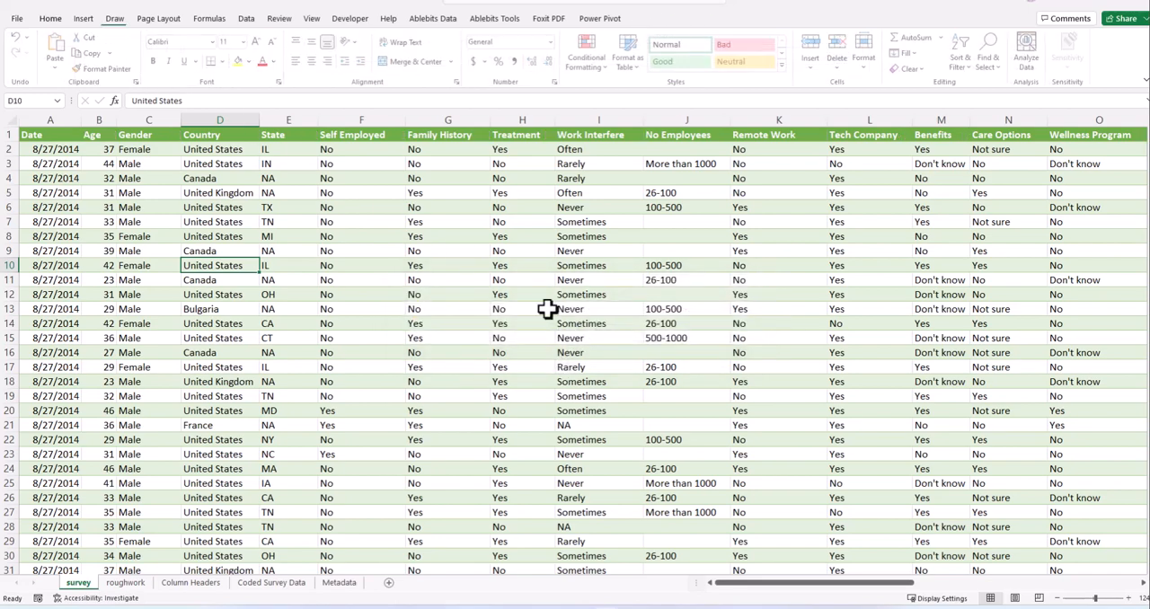
pyautogui.click(353, 206)
pyautogui.click(205, 273)
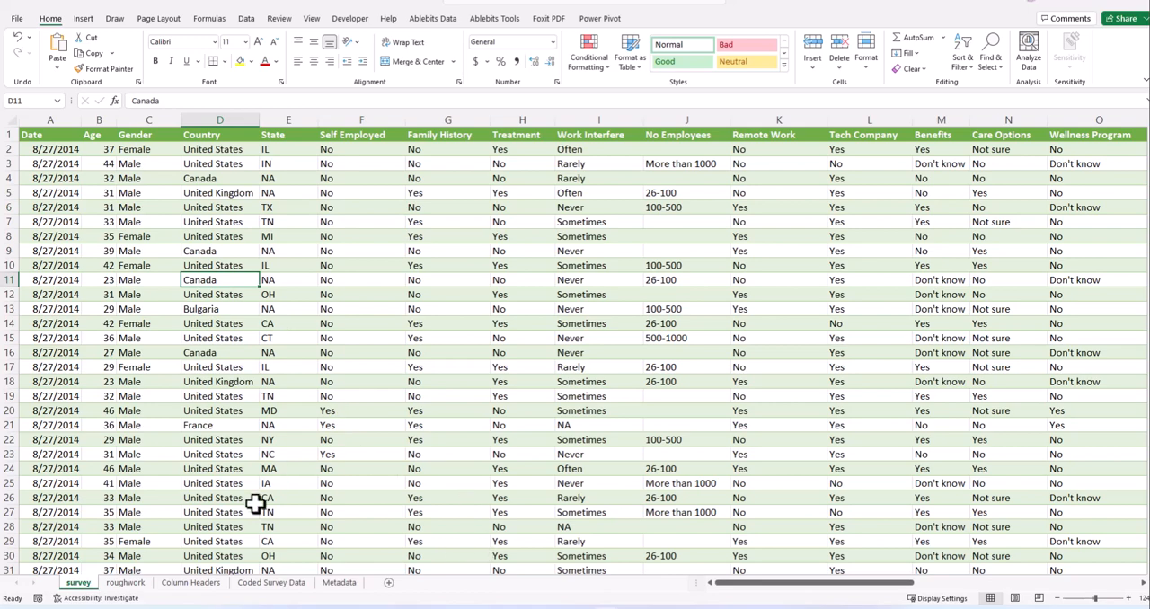
# - Start a SWITCH formula in Gender cell C2 of Coded Survey Data with survey!C2 as the expression, followed by a comma
pyautogui.click(192, 583)
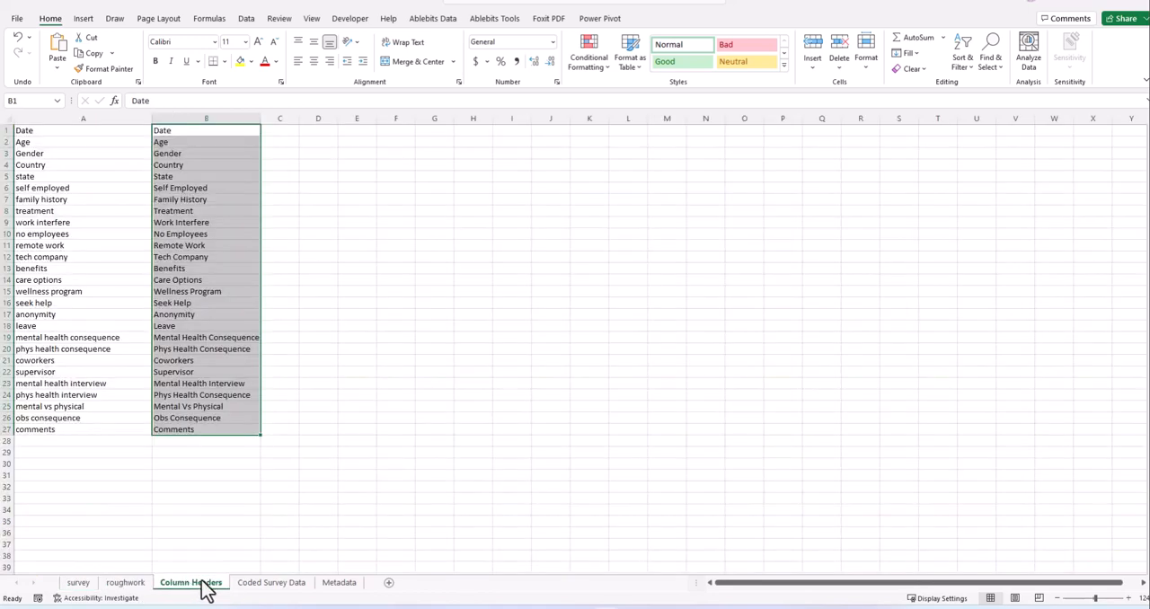
pyautogui.click(268, 583)
pyautogui.click(150, 144)
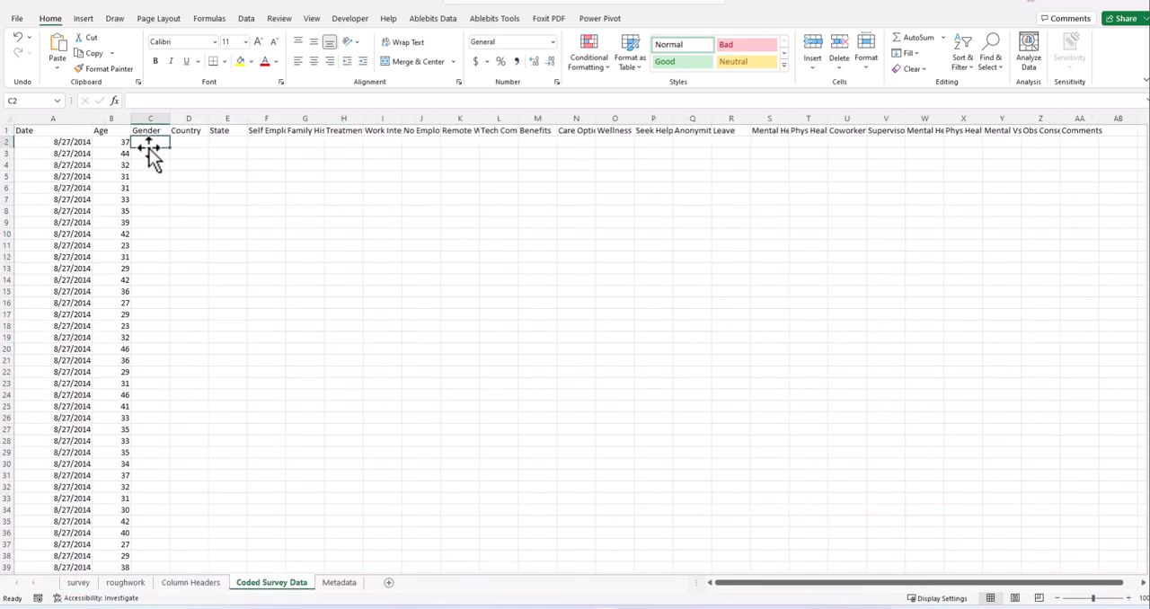
pyautogui.write('=sw')
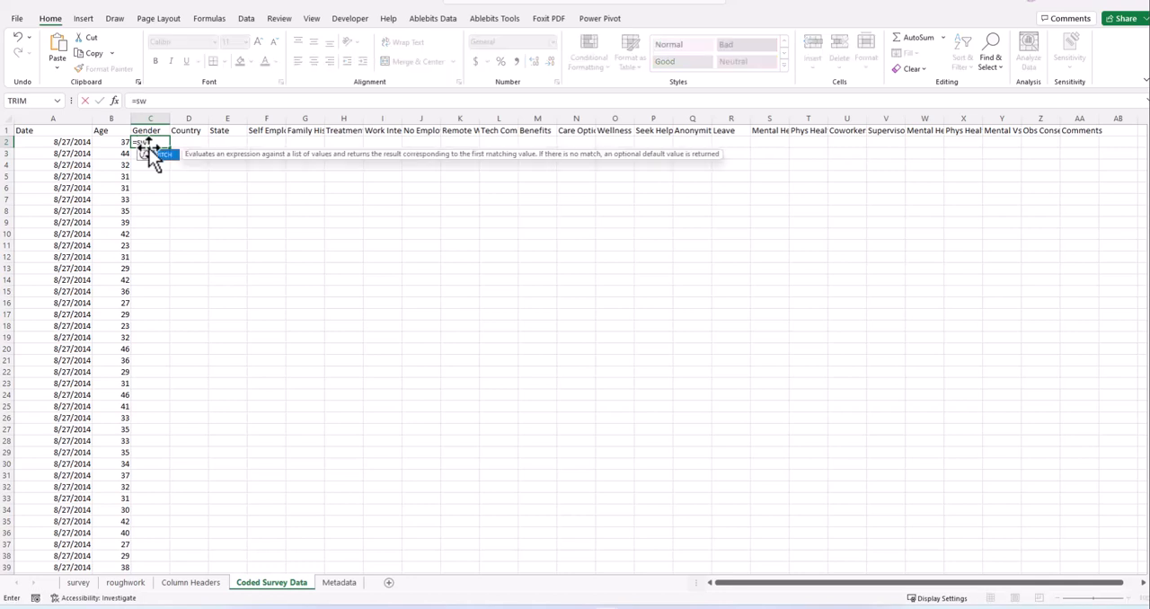
pyautogui.write('itch(')
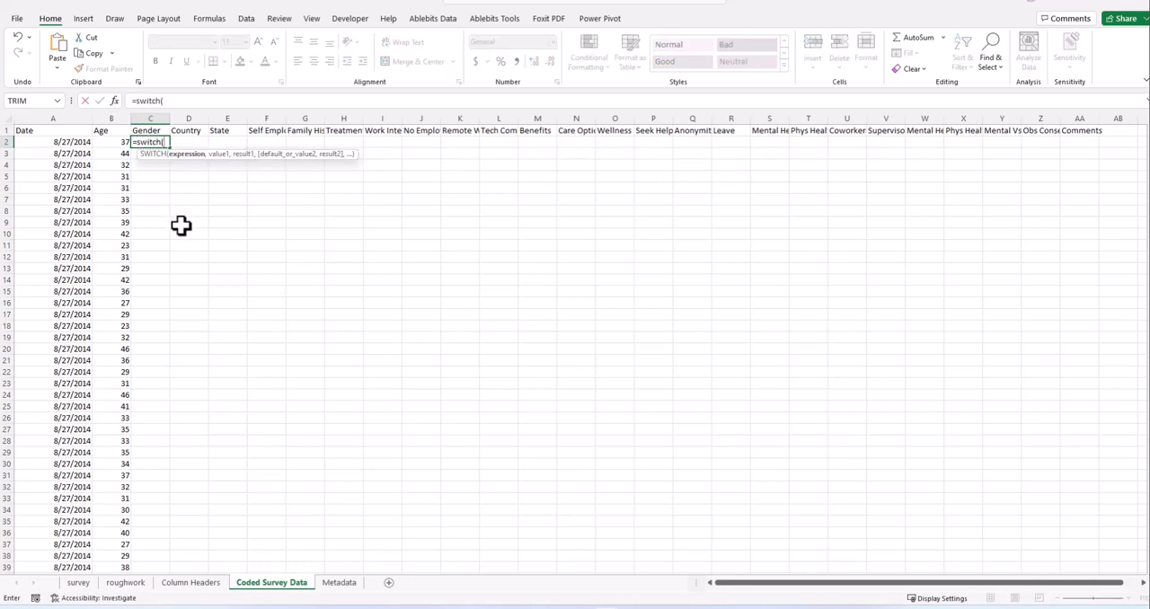
pyautogui.click(78, 582)
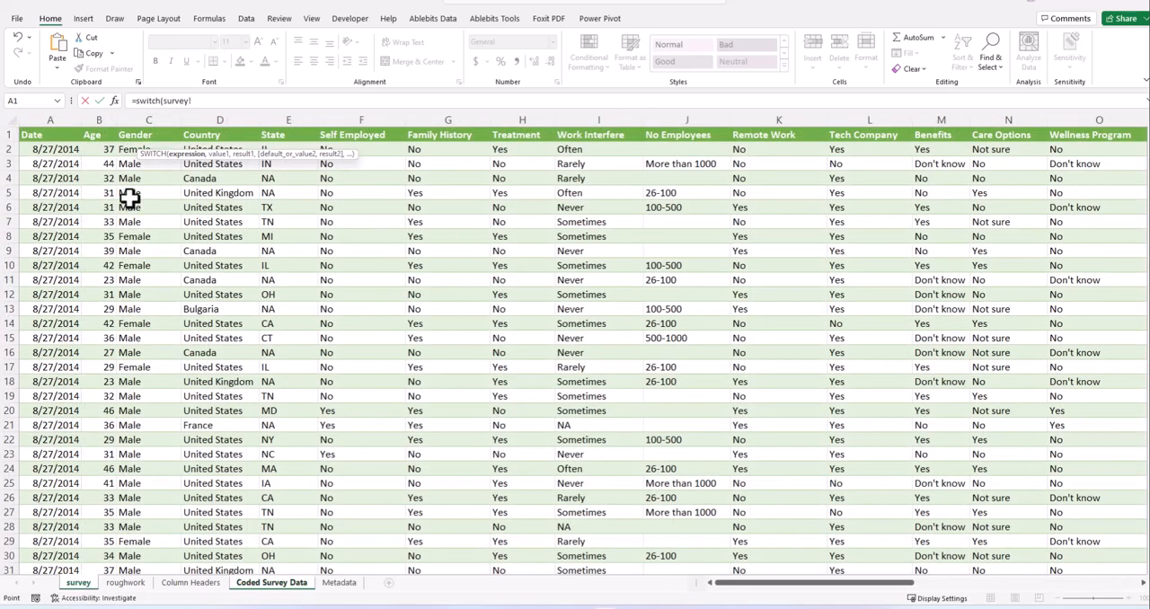
pyautogui.click(131, 149)
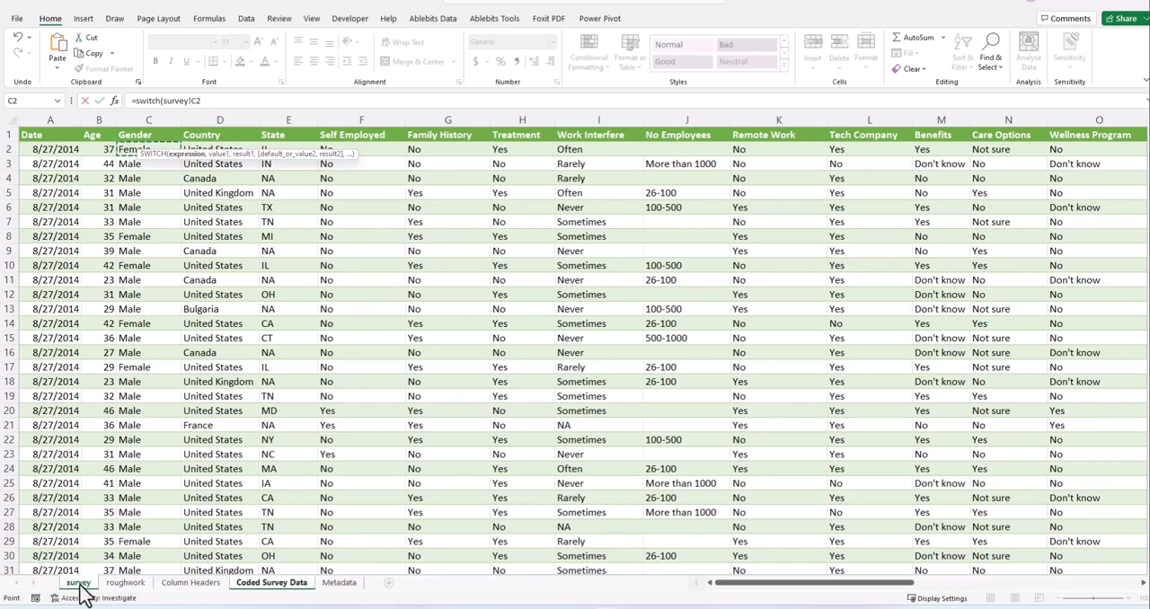
pyautogui.click(209, 101)
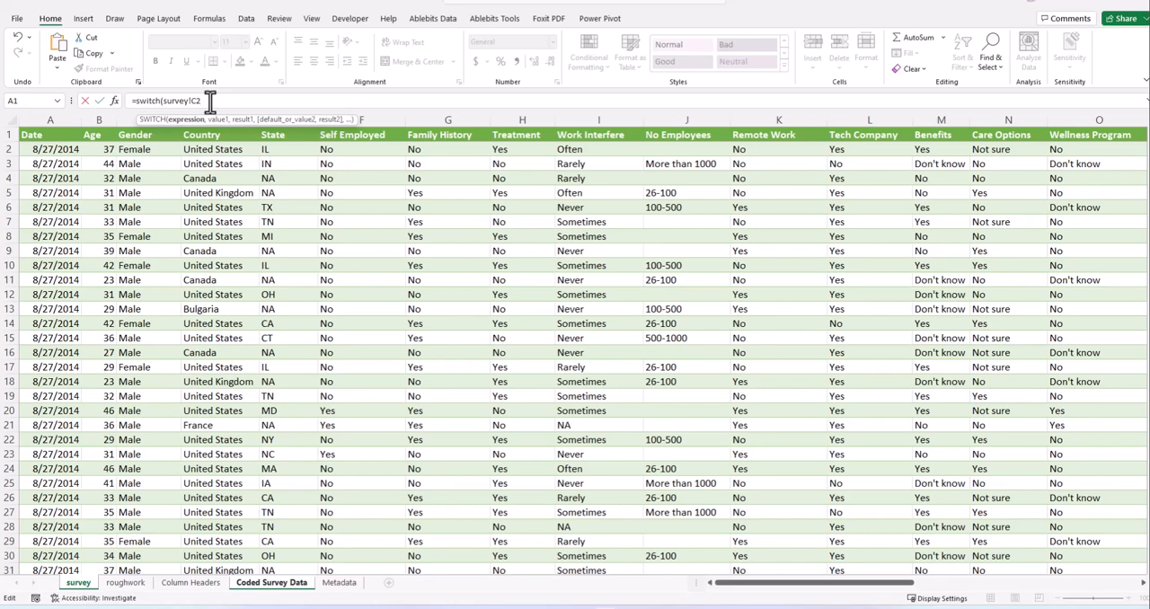
pyautogui.write(',')
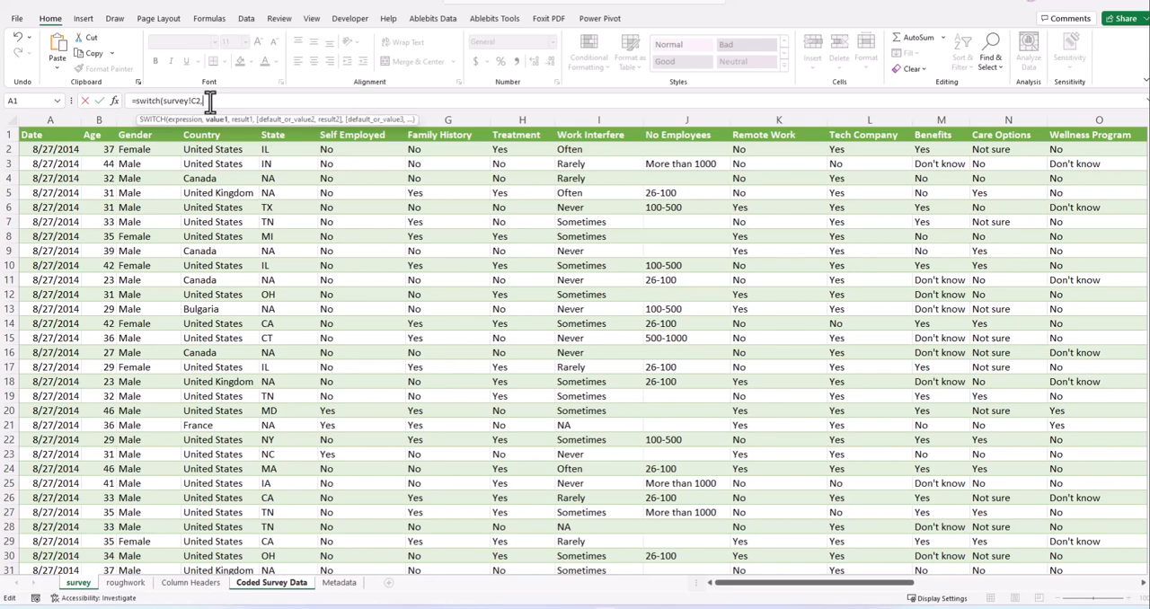
# - Enlarge the formula bar for multi-line editing and place the SWITCH formula's survey!C2 argument on a second line
pyautogui.click(1148, 101)
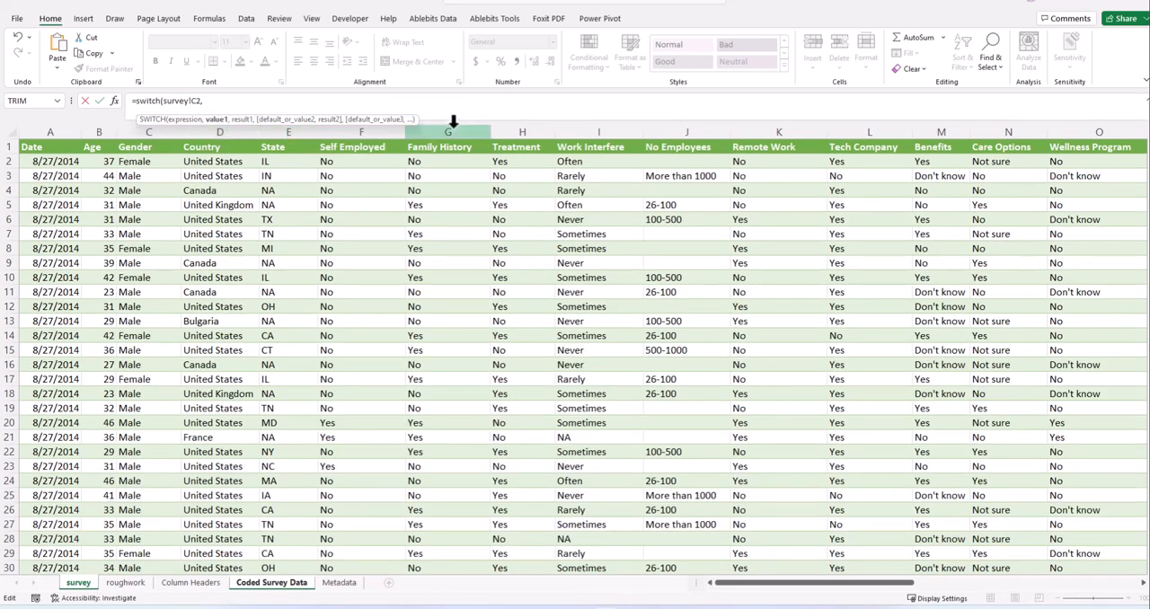
pyautogui.moveTo(464, 118); pyautogui.dragTo(450, 346)
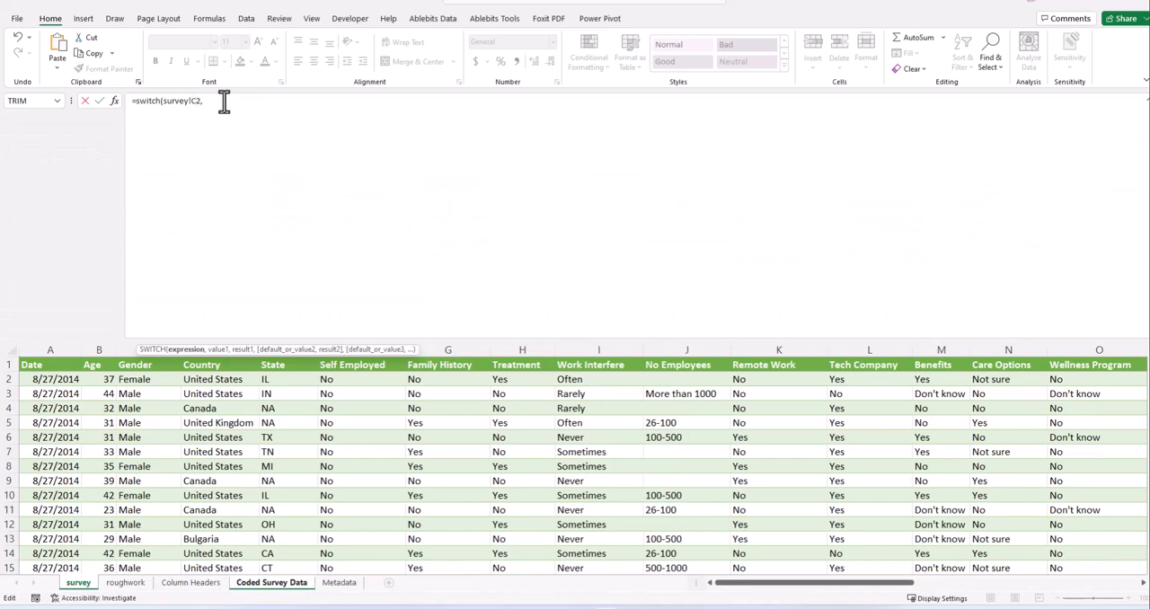
pyautogui.click(162, 101)
pyautogui.press('Return')
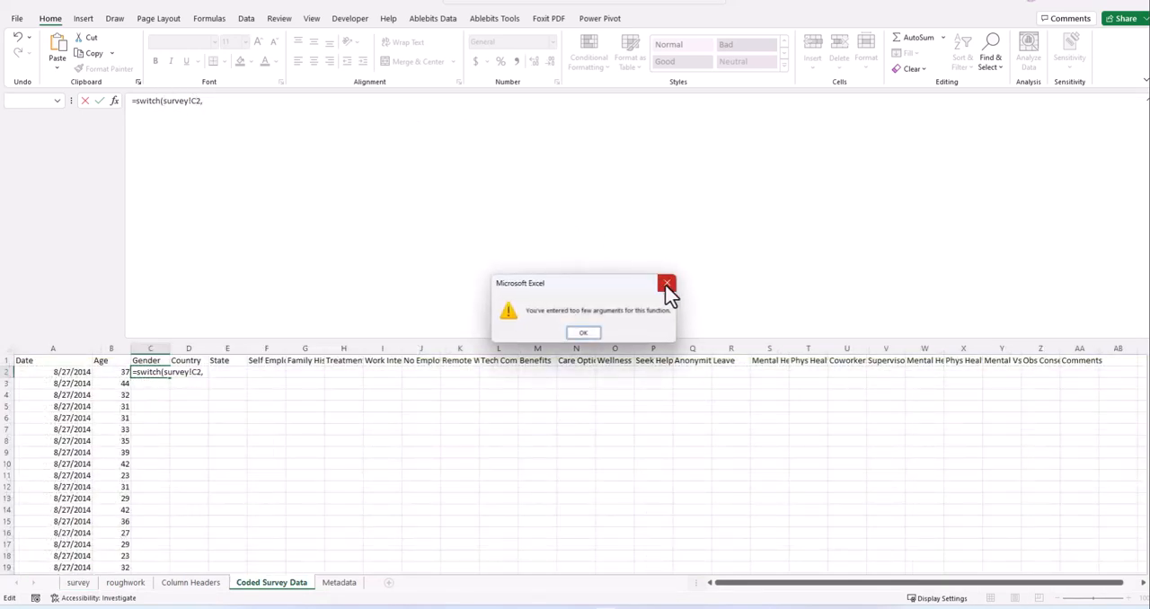
pyautogui.click(667, 285)
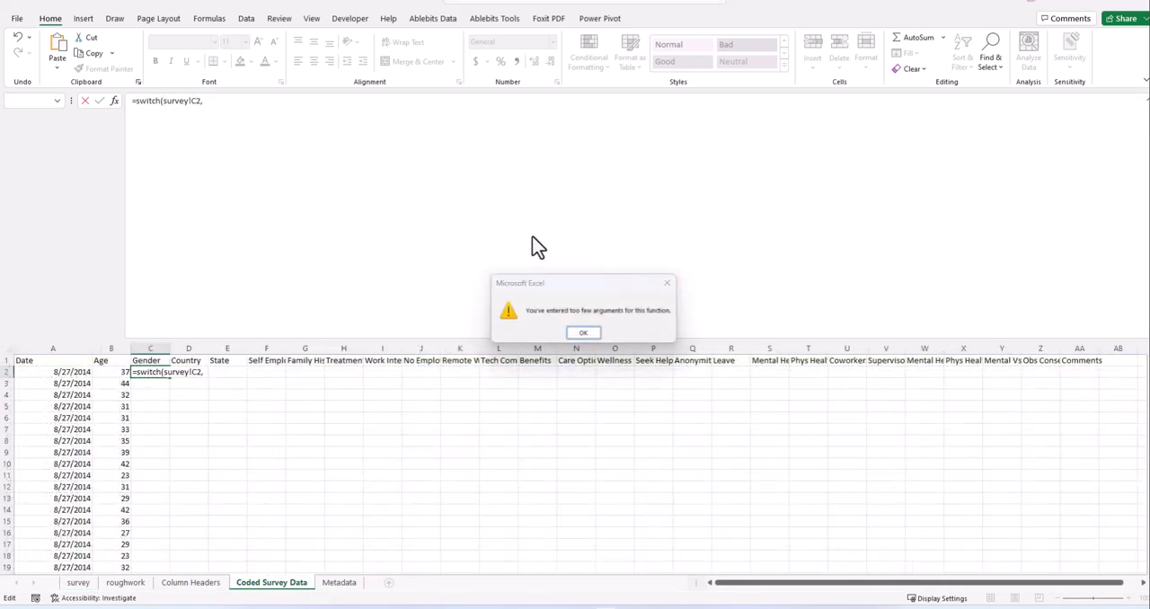
pyautogui.click(162, 102)
pyautogui.hotkey('alt', 'Return')
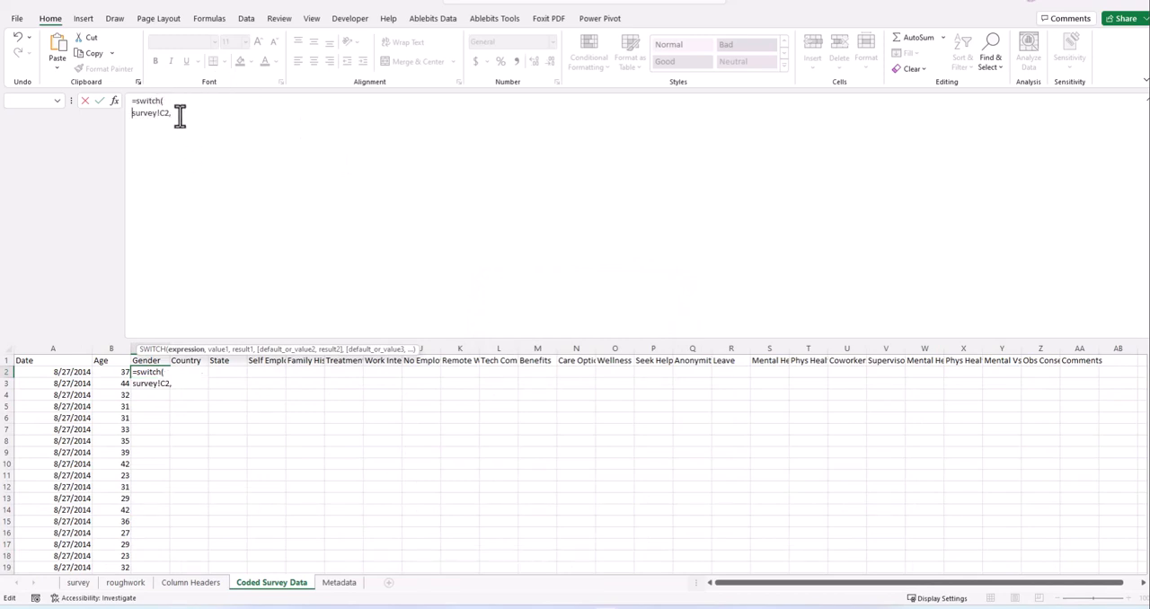
# - Complete the SWITCH formula with the pairs 1,"Female" and 2,"Male" and enter it in cell C2
pyautogui.click(180, 115)
pyautogui.write(',')
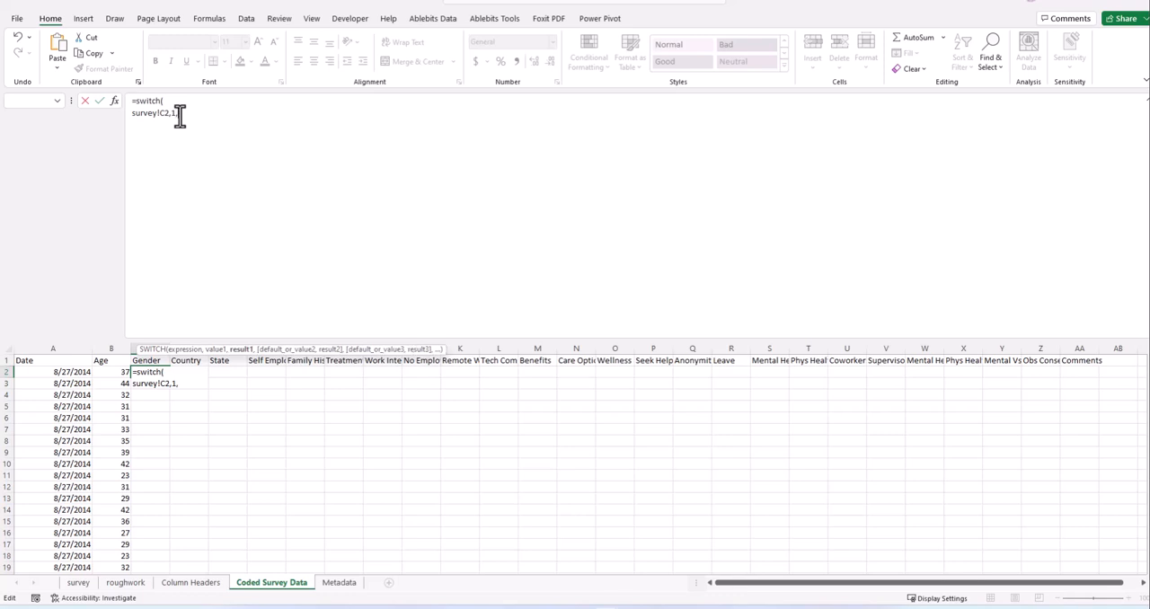
pyautogui.write('"Female",')
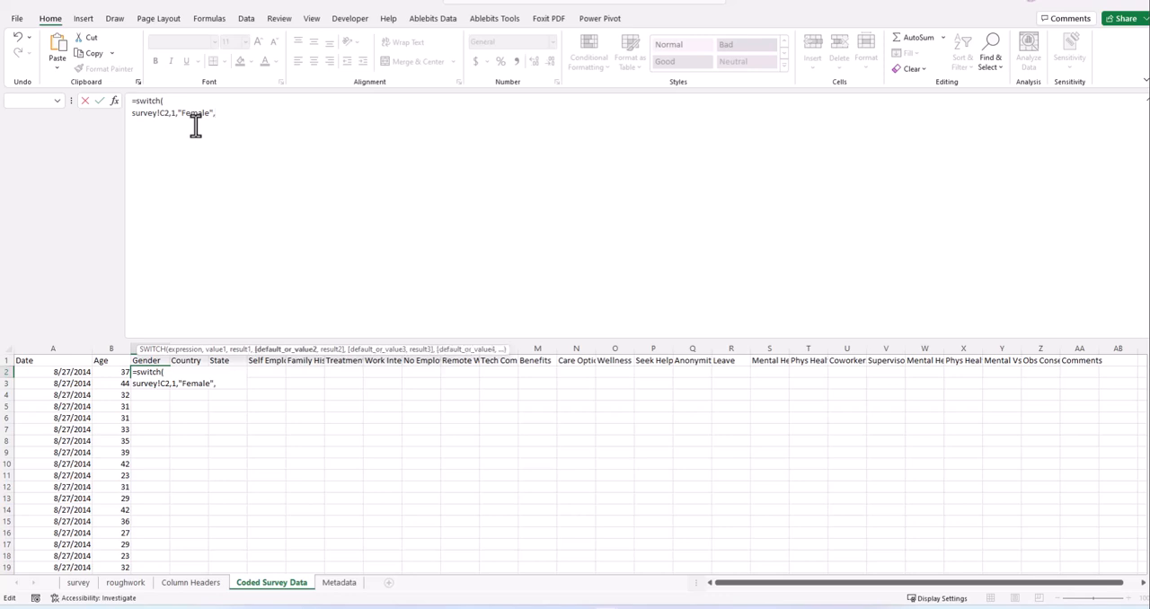
pyautogui.write('2,')
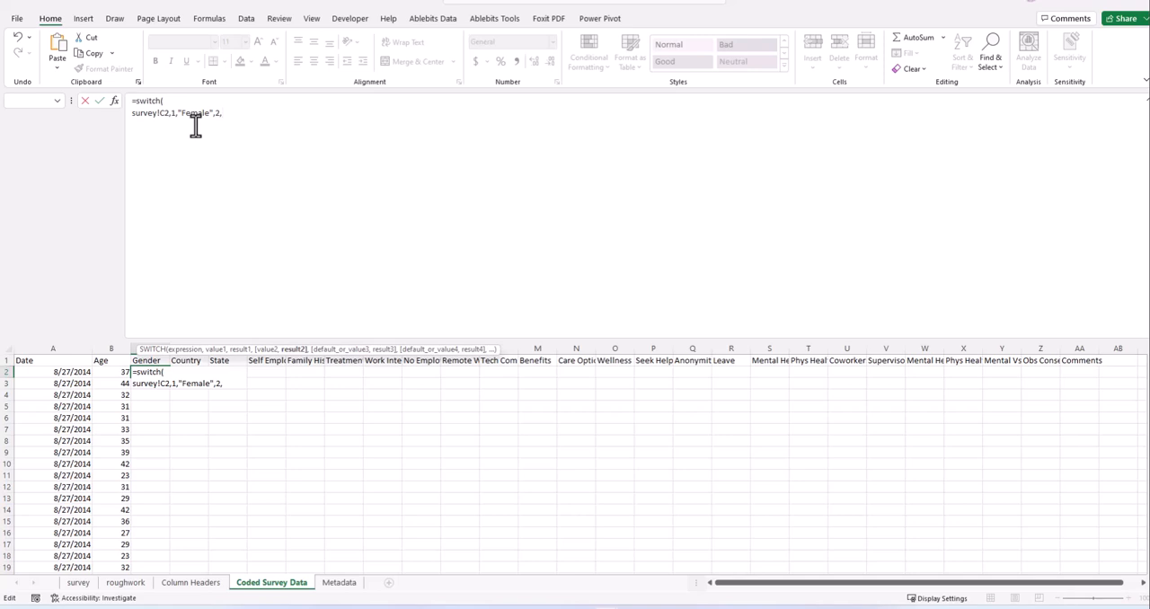
pyautogui.write('"Male")')
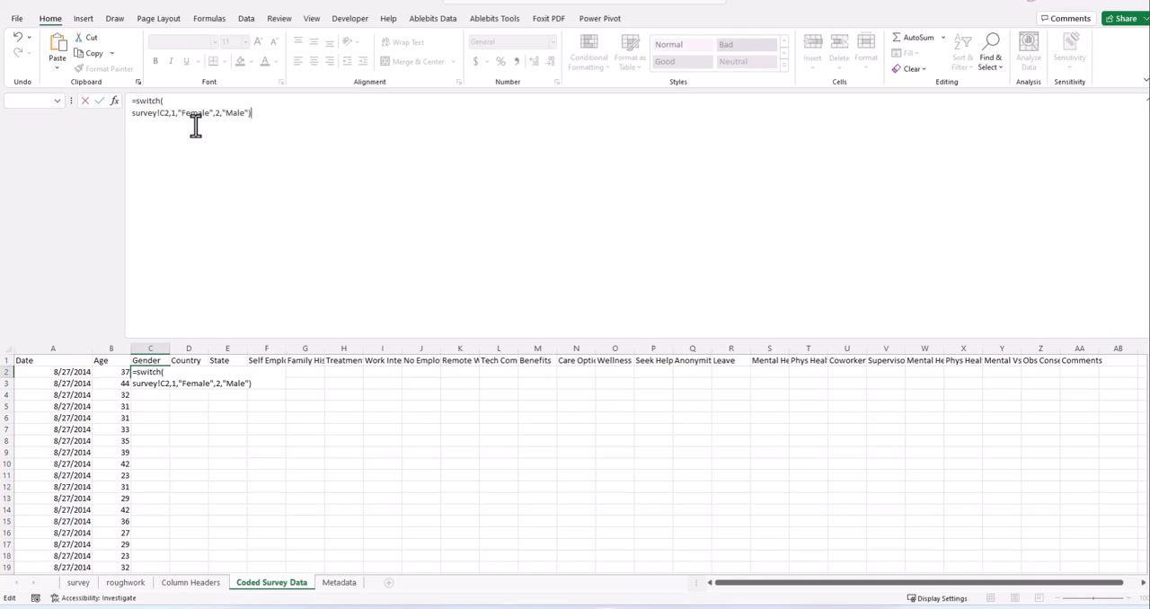
pyautogui.press('Return')
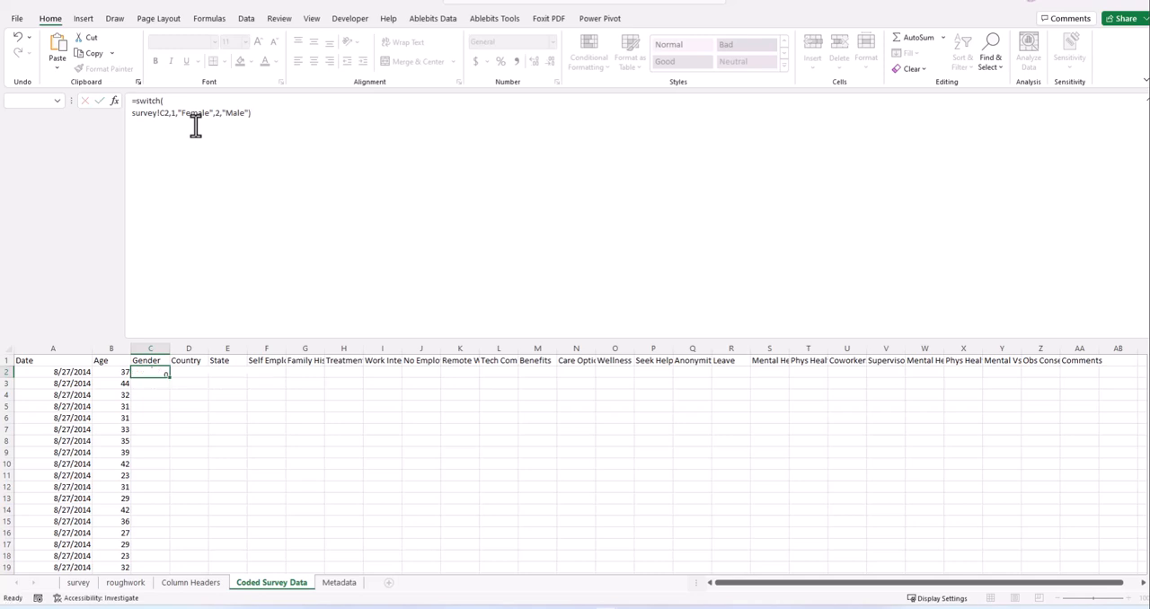
# - Review the argument order of the SWITCH formula in Gender cell C2
pyautogui.click(149, 372)
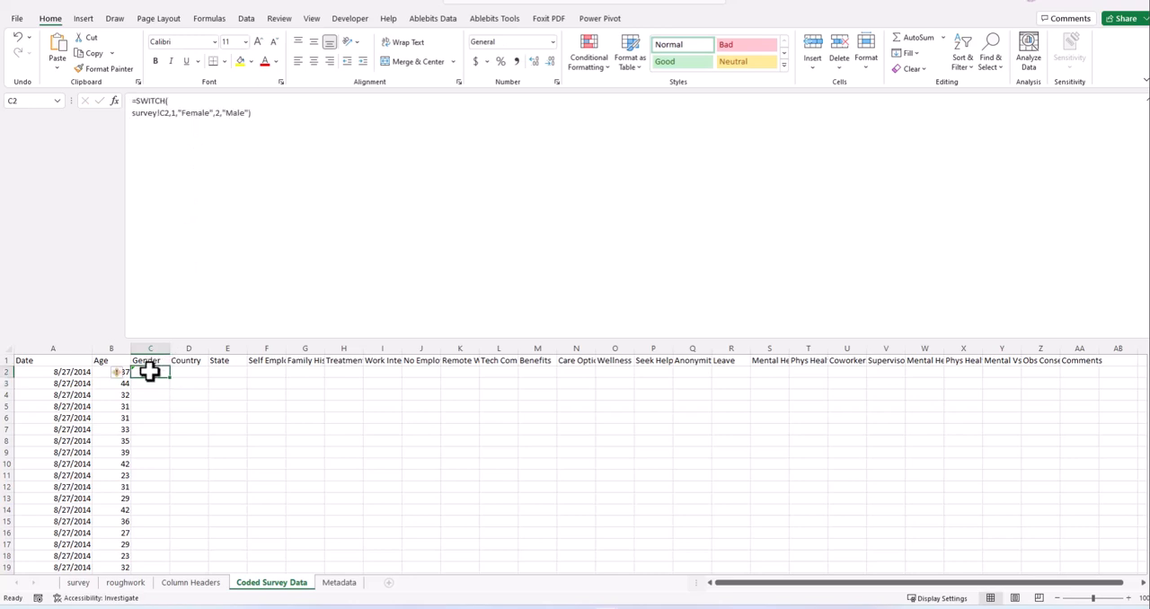
pyautogui.click(159, 113)
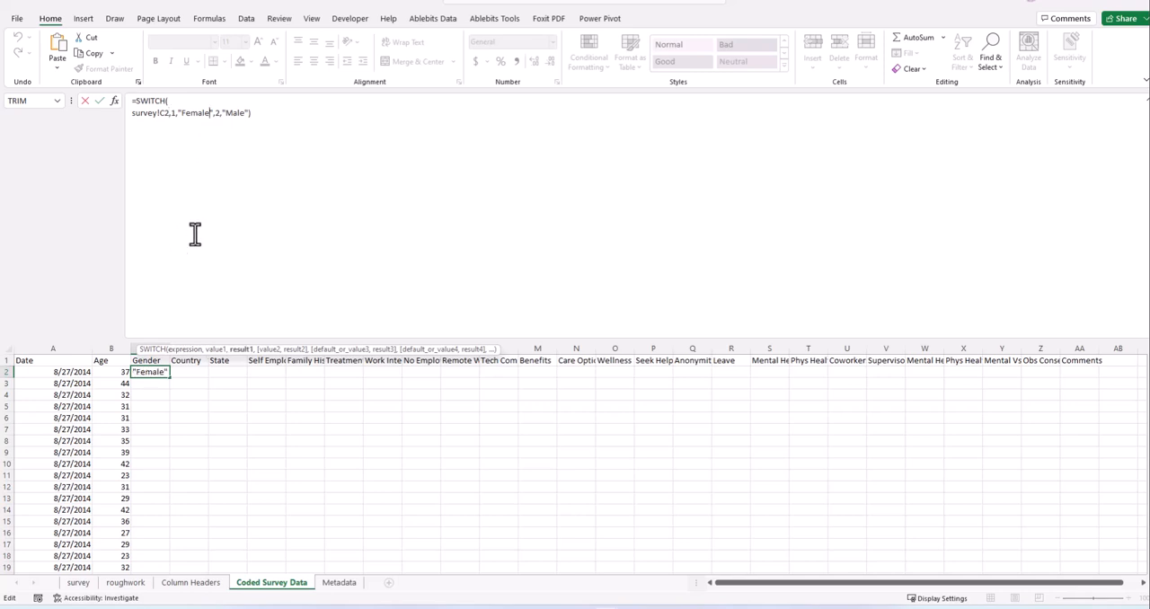
pyautogui.hotkey('ctrl', 'Return')
pyautogui.click(175, 384)
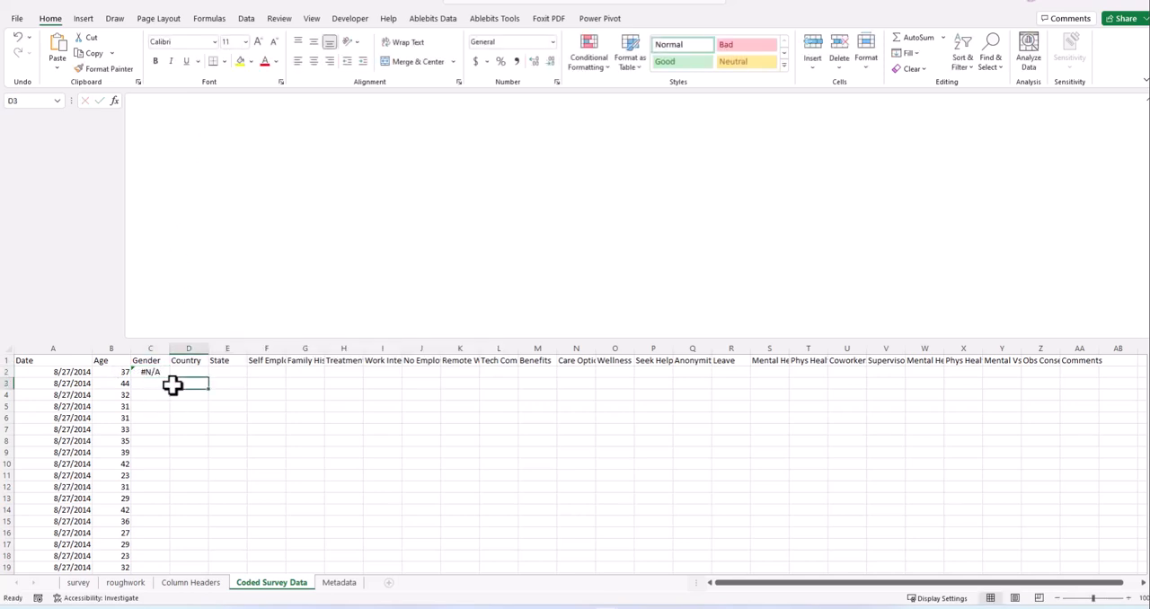
# - Try inserting a survey!C2 reference before "Female" in cell C2's SWITCH formula, and remove it again
pyautogui.click(154, 371)
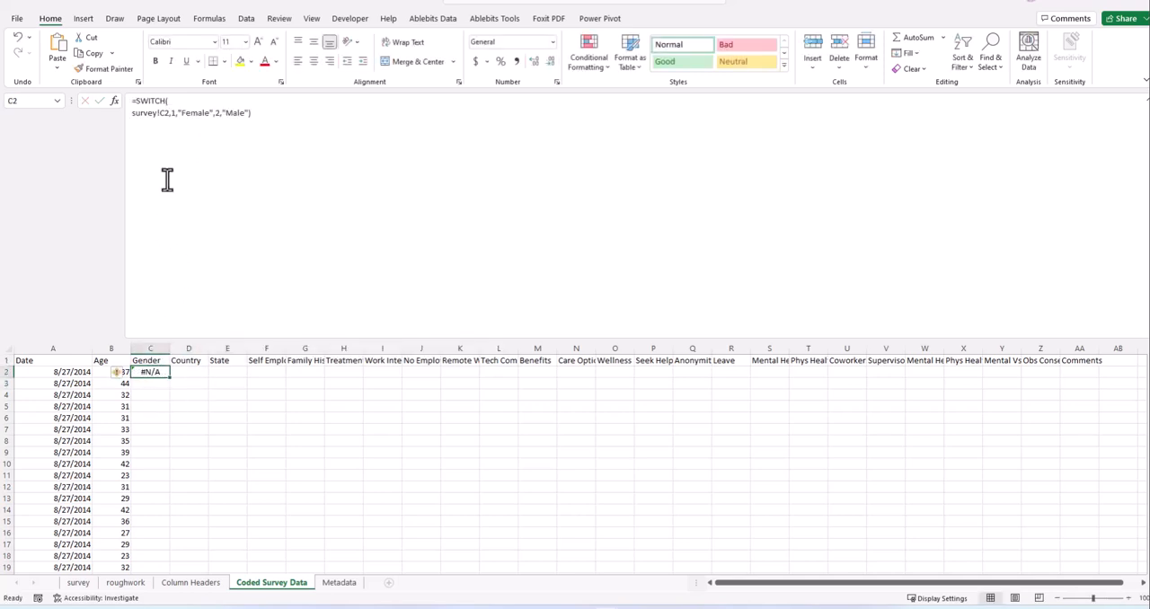
pyautogui.click(177, 112)
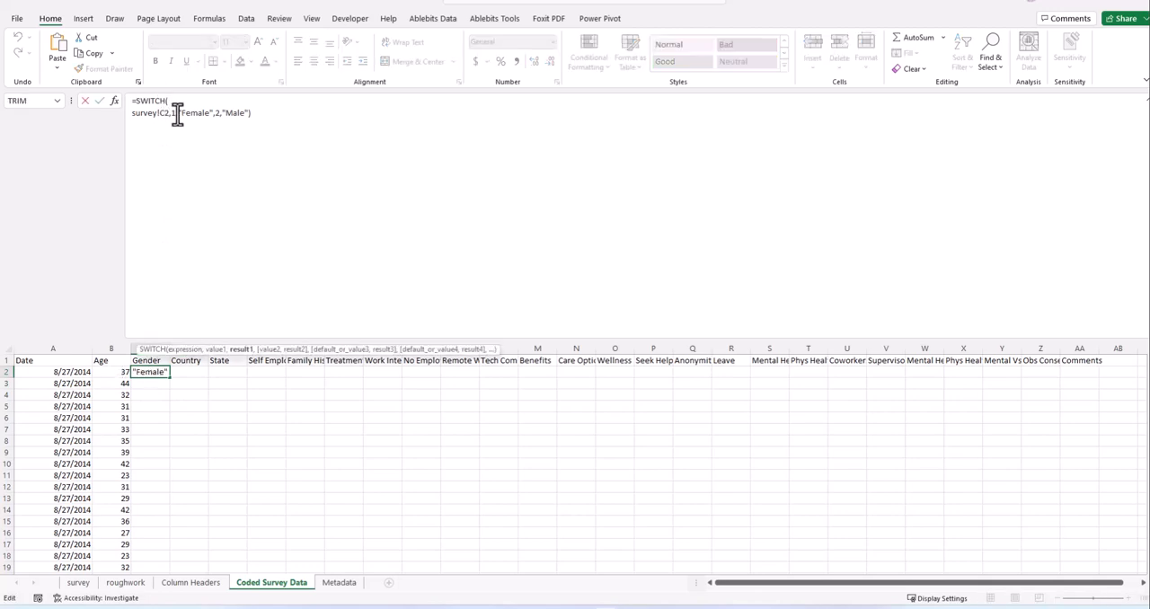
pyautogui.click(126, 584)
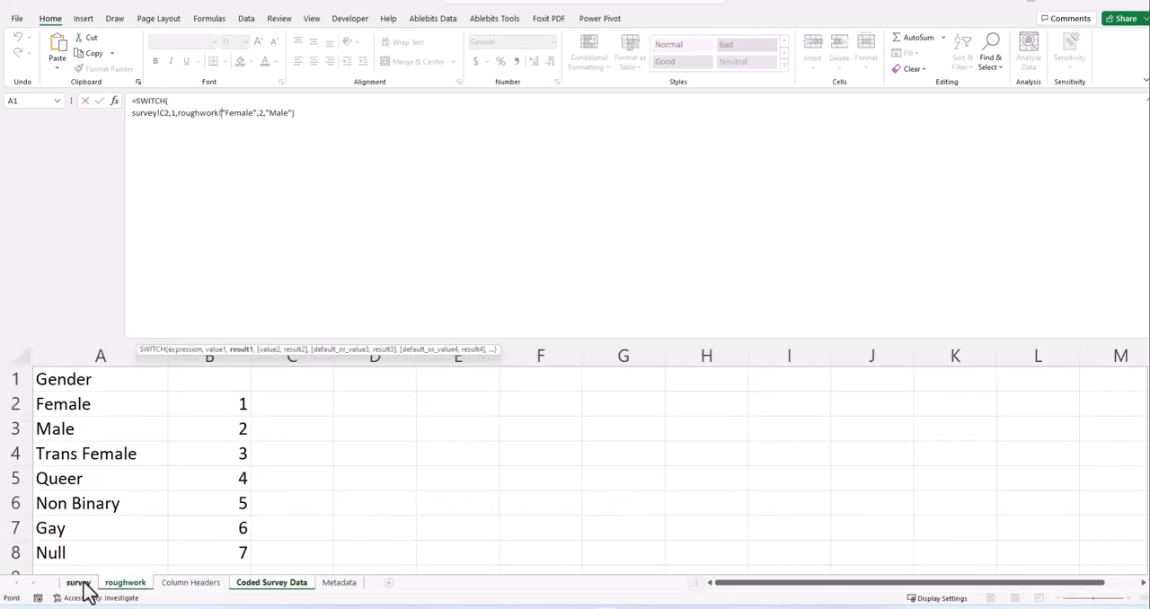
pyautogui.click(81, 584)
pyautogui.click(142, 379)
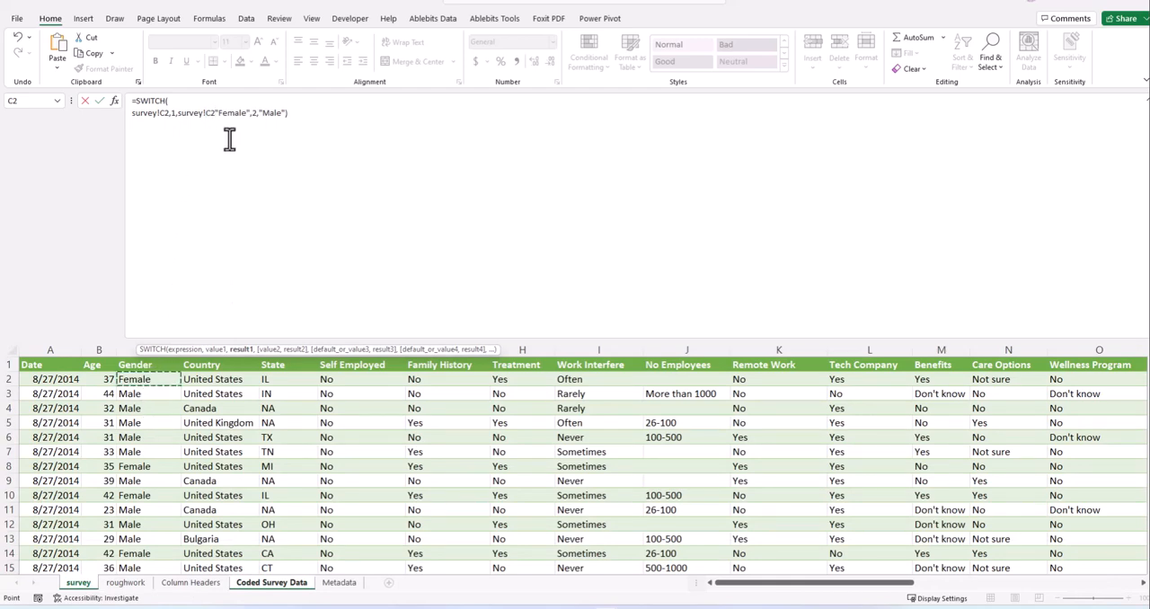
pyautogui.press('BackSpace')
pyautogui.press('BackSpace')
pyautogui.press('BackSpace')
pyautogui.press('BackSpace')
pyautogui.press('BackSpace')
pyautogui.press('BackSpace')
pyautogui.press('BackSpace')
pyautogui.press('BackSpace')
pyautogui.press('BackSpace')
pyautogui.click(279, 148)
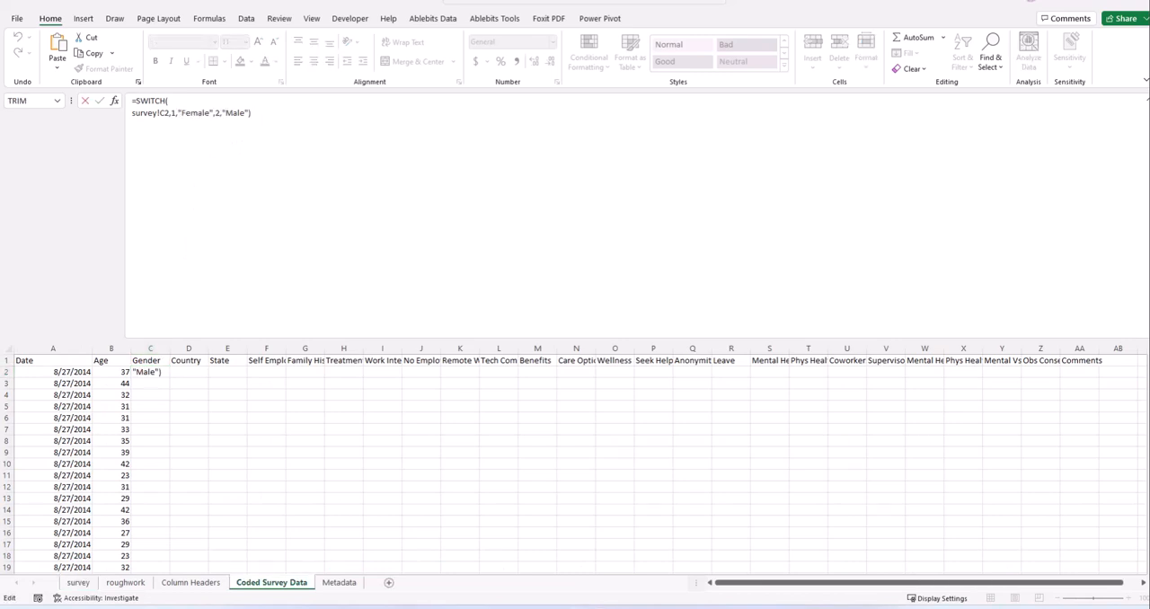
# - Return from the test_repo folder window to the Coded Survey Data sheet and reduce the formula bar's height
pyautogui.hotkey('alt', 'Tab')
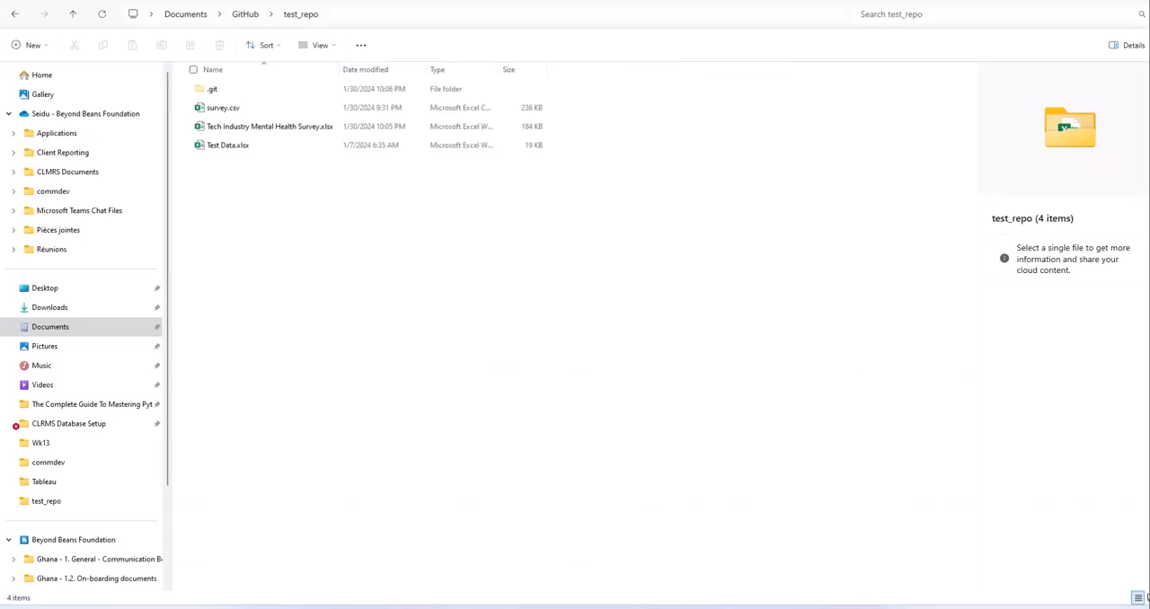
pyautogui.moveTo(496, 1); pyautogui.dragTo(0, 440)
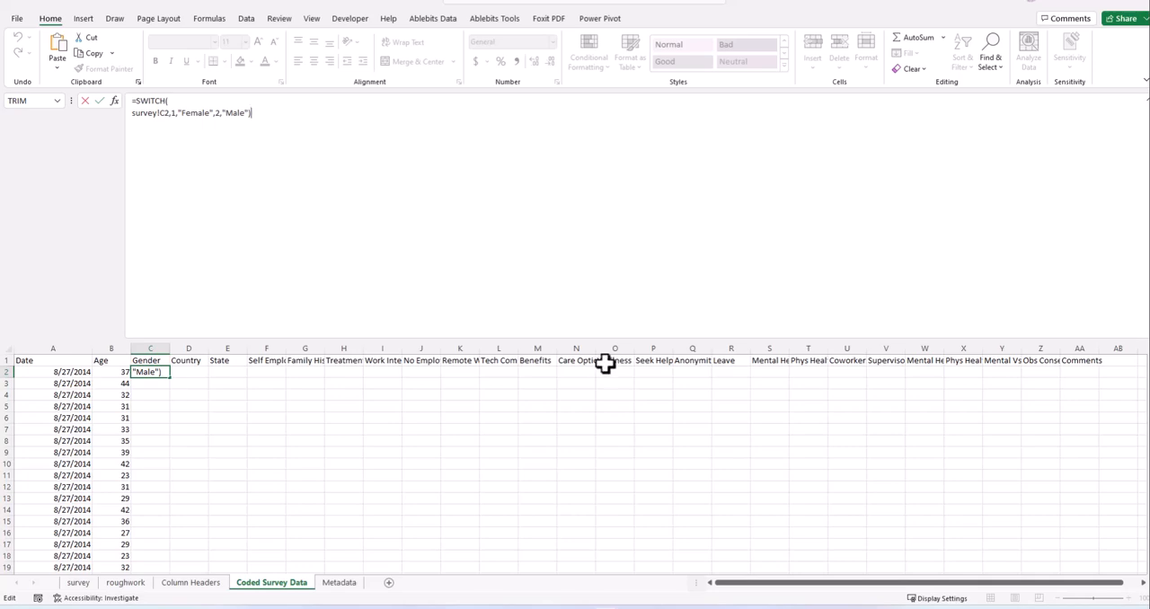
pyautogui.moveTo(631, 337); pyautogui.dragTo(621, 150)
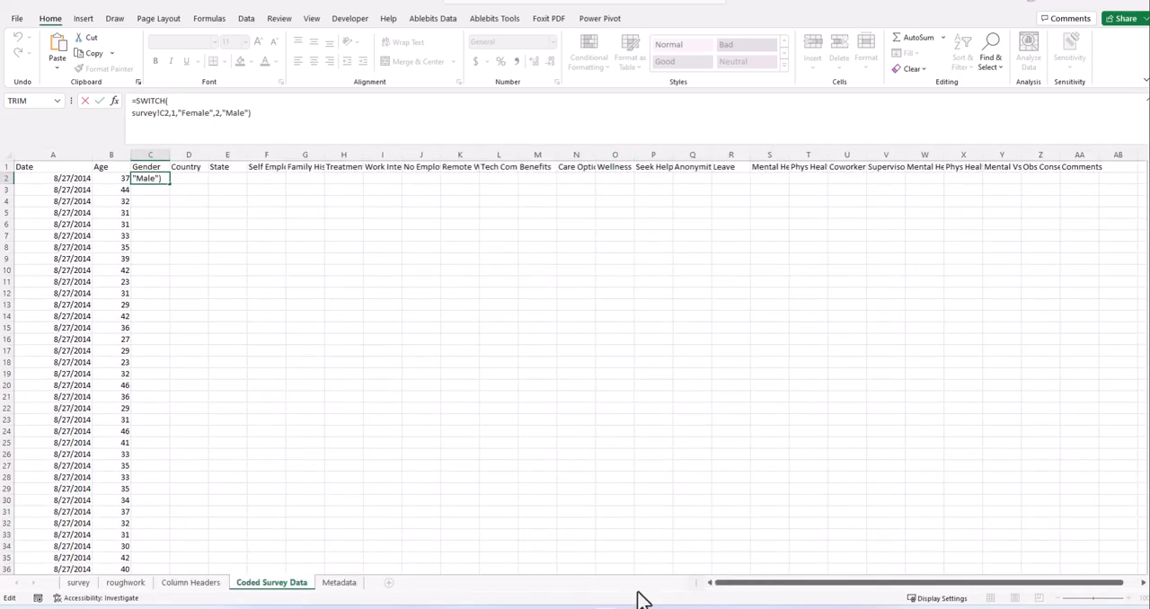
# - Switch to the Research Data.xlsx workbook and examine the formula in Sex cell C2 of the data sheet
pyautogui.moveTo(628, 606)
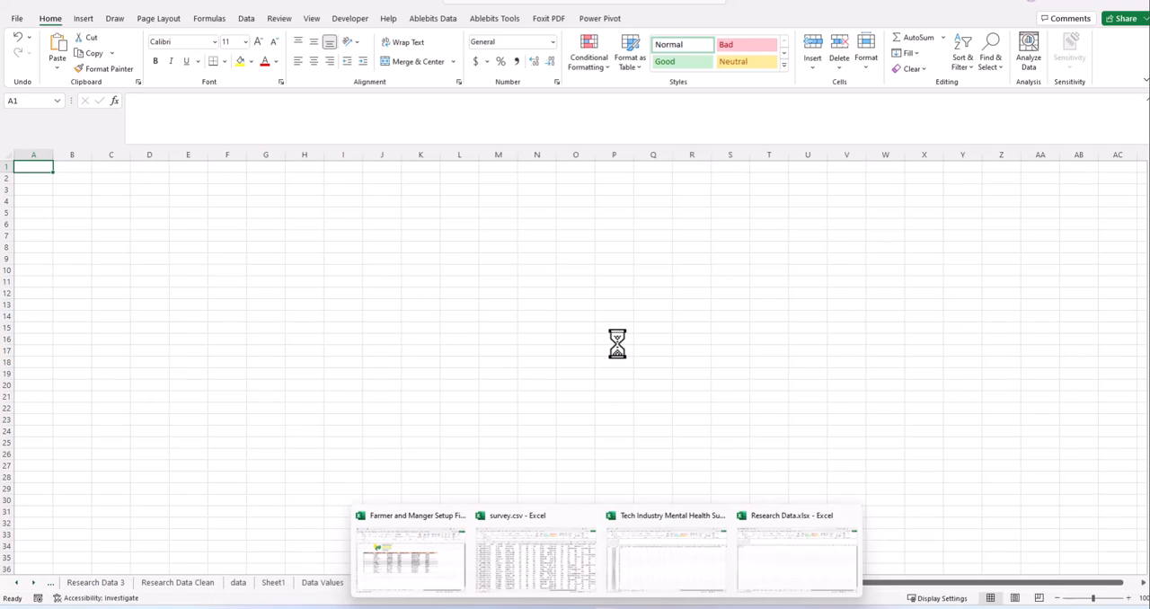
pyautogui.click(788, 560)
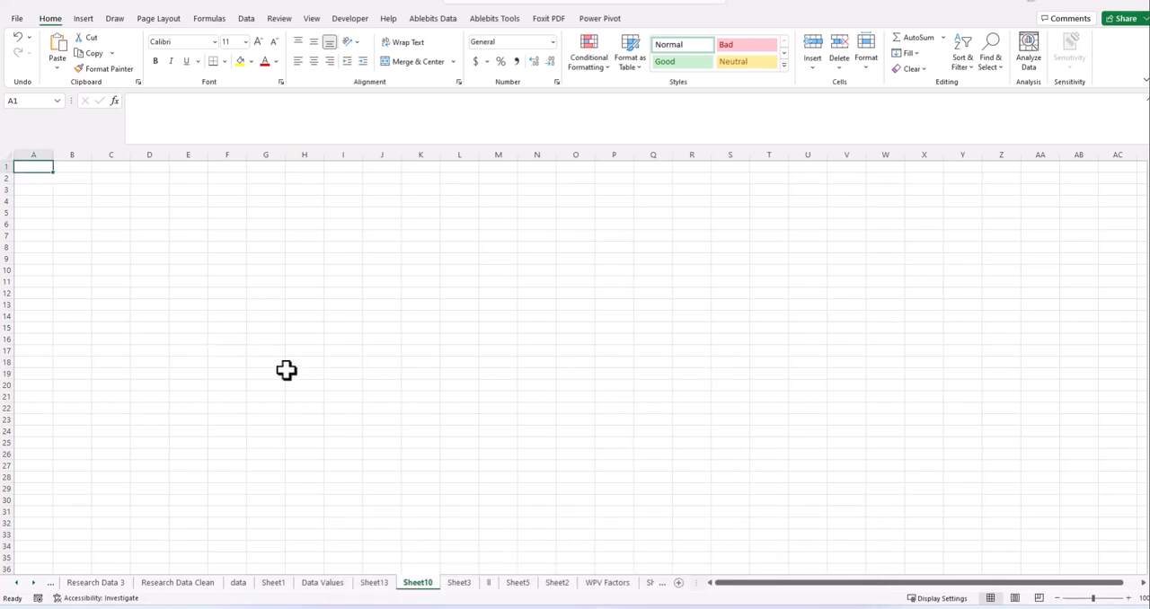
pyautogui.click(92, 583)
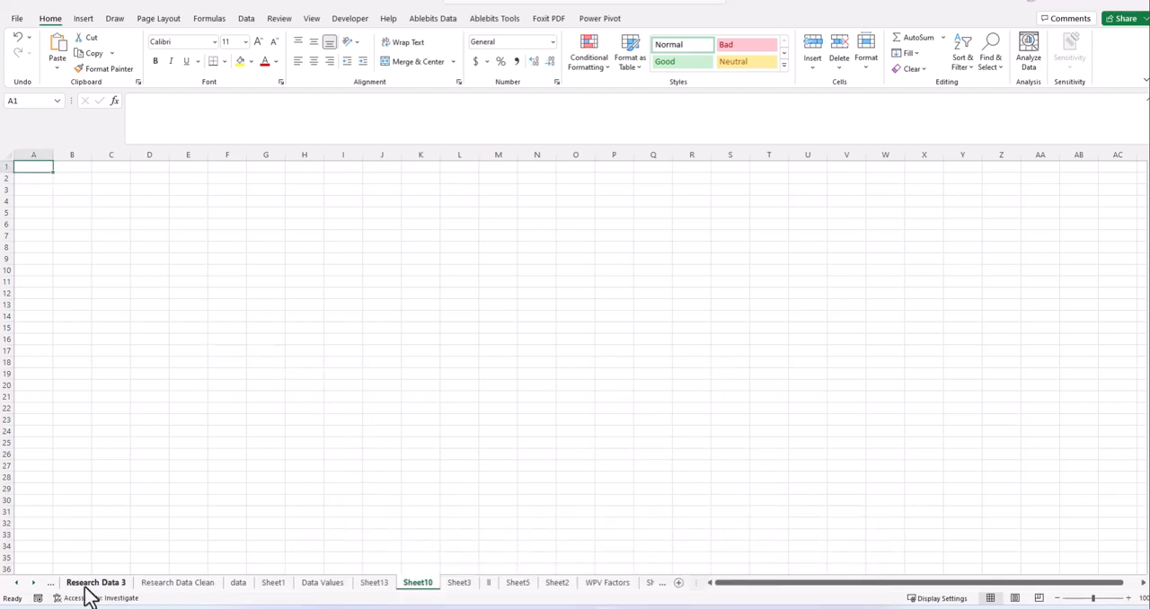
pyautogui.click(196, 585)
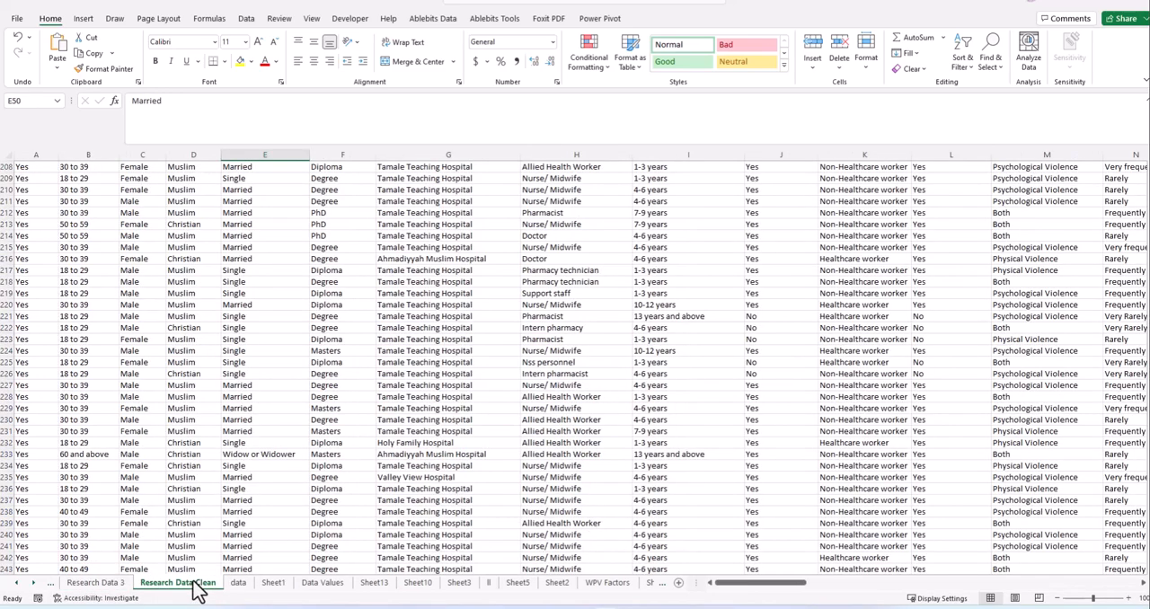
pyautogui.click(242, 585)
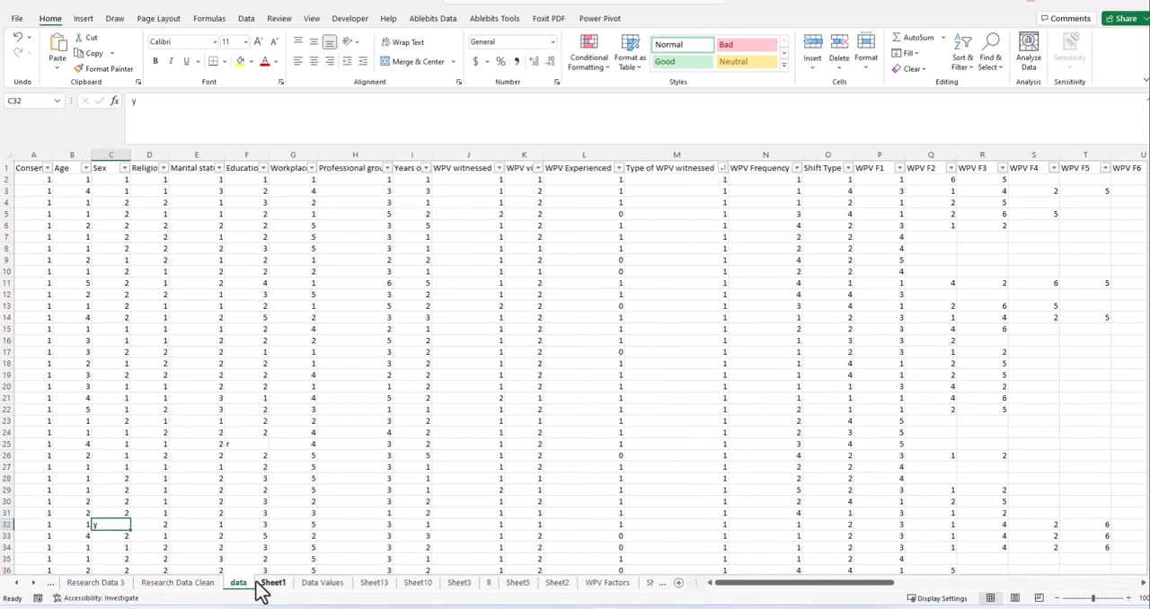
pyautogui.click(108, 180)
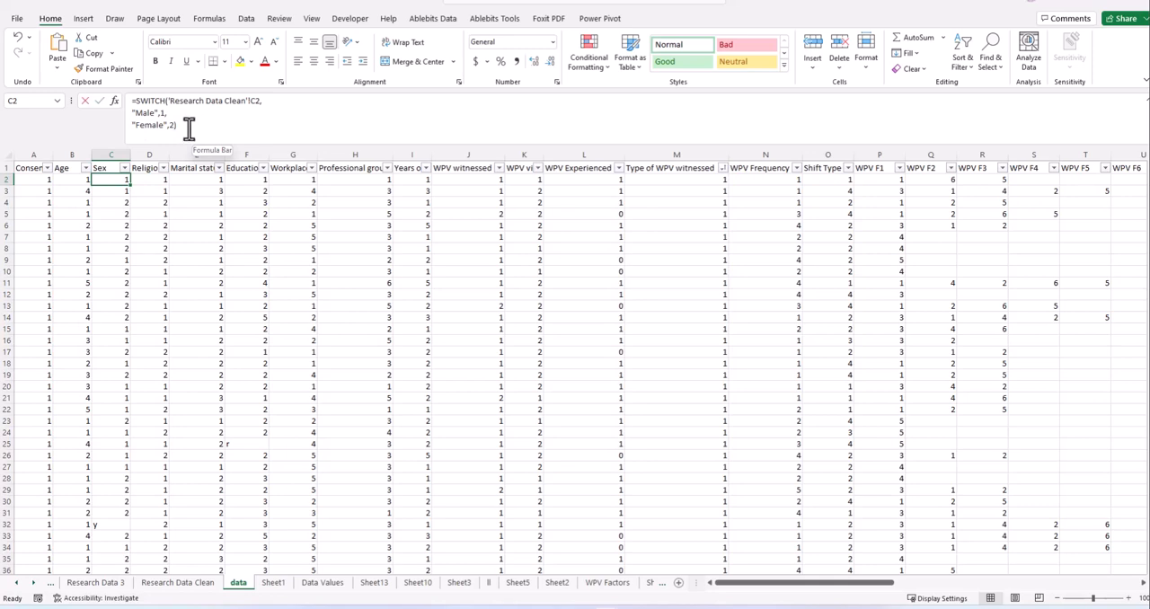
# - Review the example SWITCH formula in Sex cell C2 and return to Gender cell C2 on the Coded Survey Data sheet
pyautogui.click(189, 128)
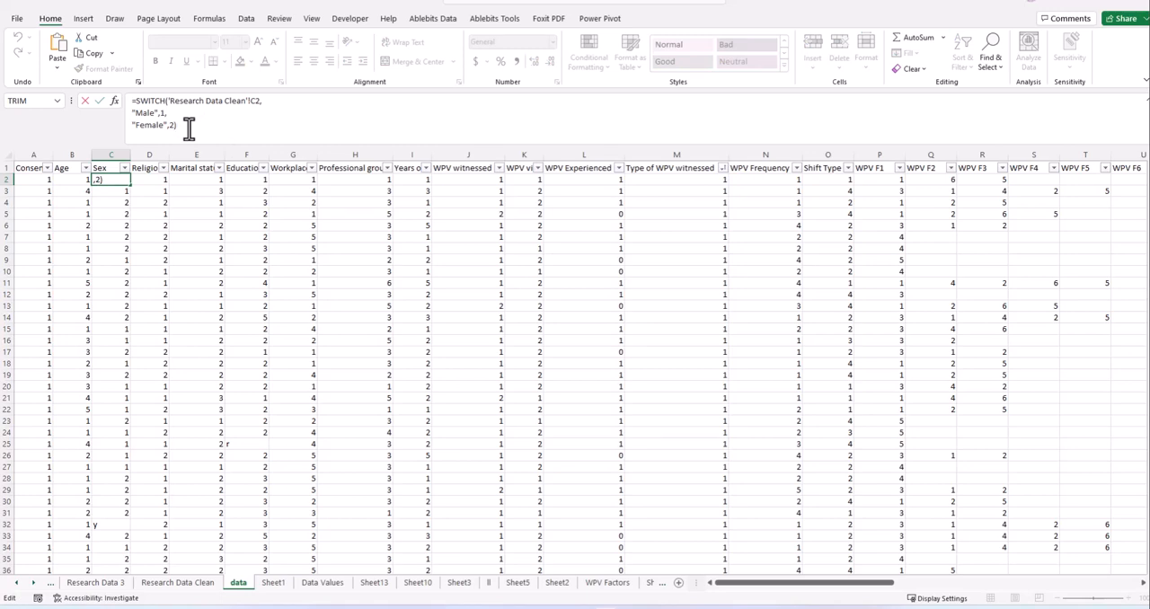
pyautogui.click(247, 214)
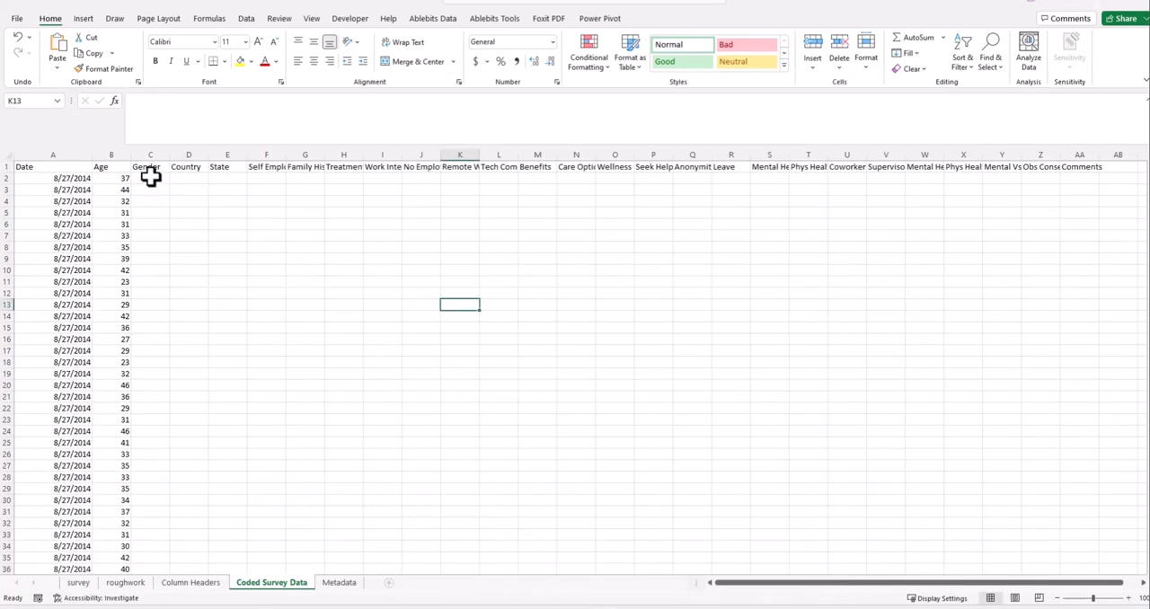
pyautogui.click(151, 178)
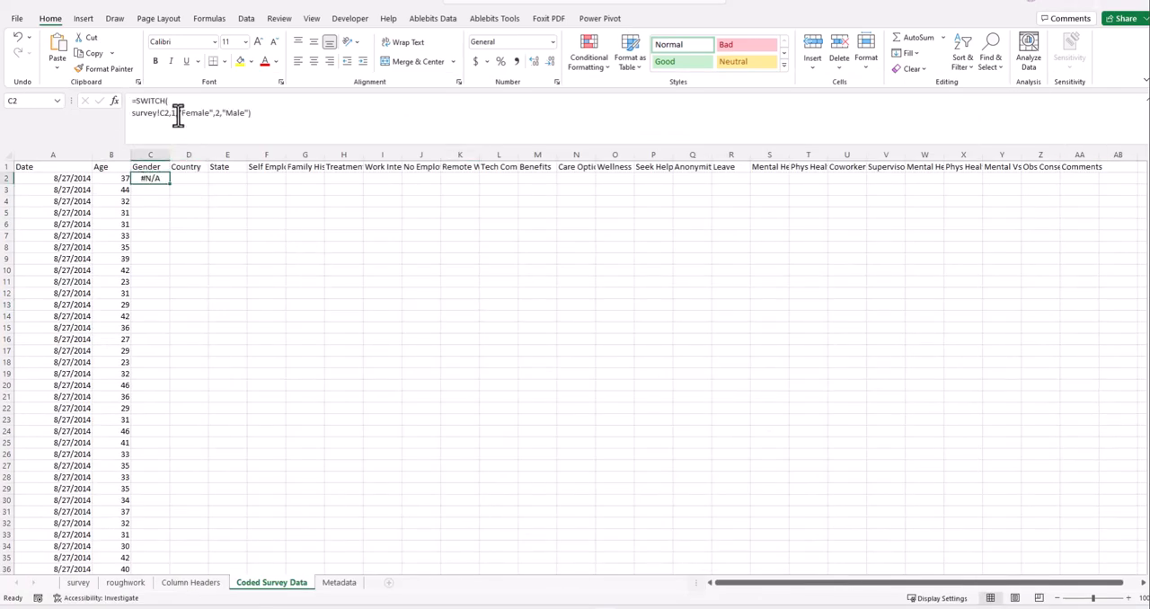
pyautogui.click(177, 113)
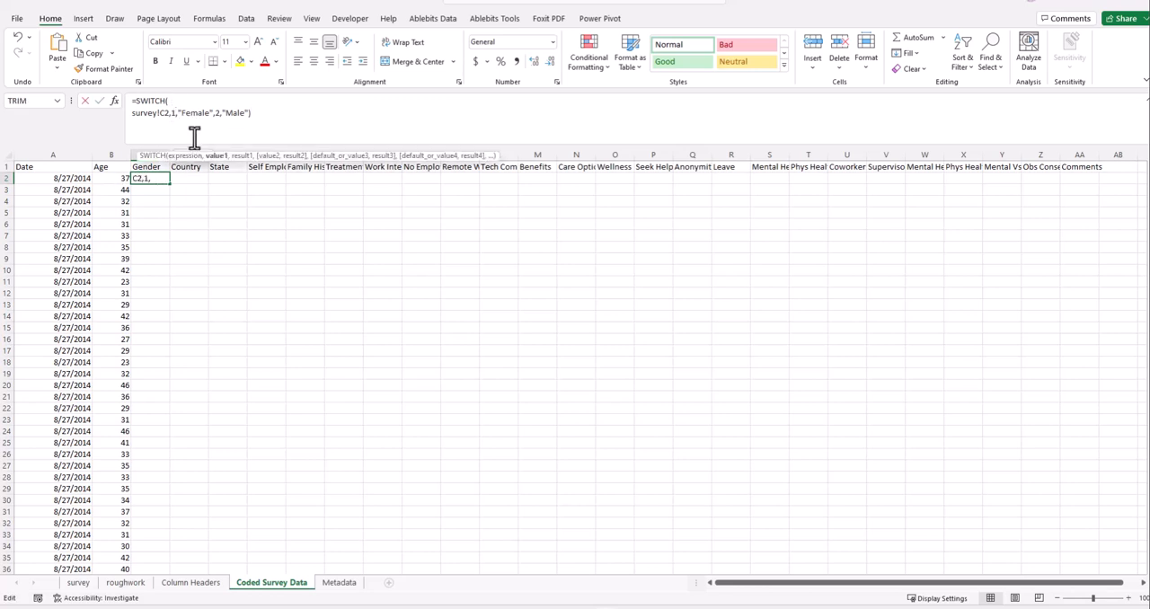
pyautogui.press('Right')
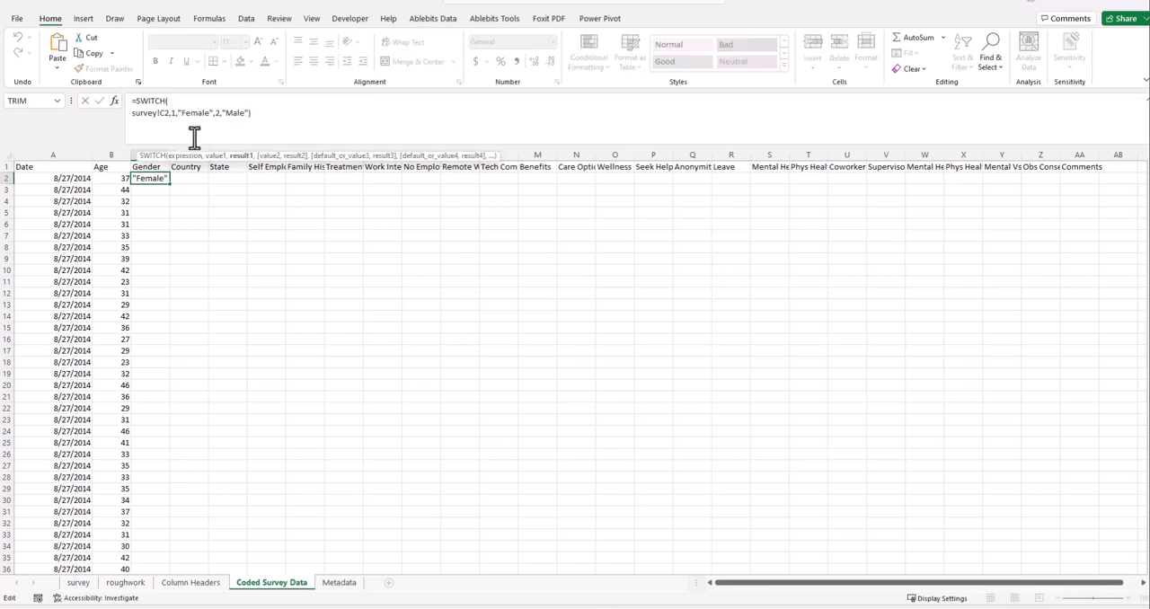
pyautogui.hotkey('shift', 'Return')
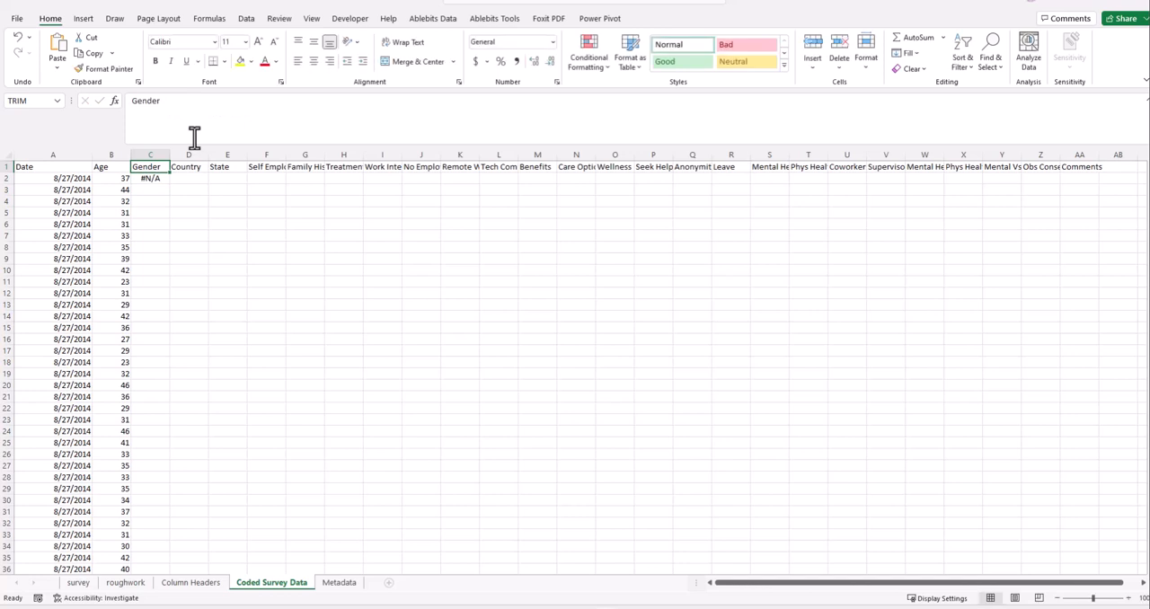
# - Remove the 1 argument after survey!C2 in Gender cell C2's SWITCH formula and start "Female" on a new line
pyautogui.click(153, 178)
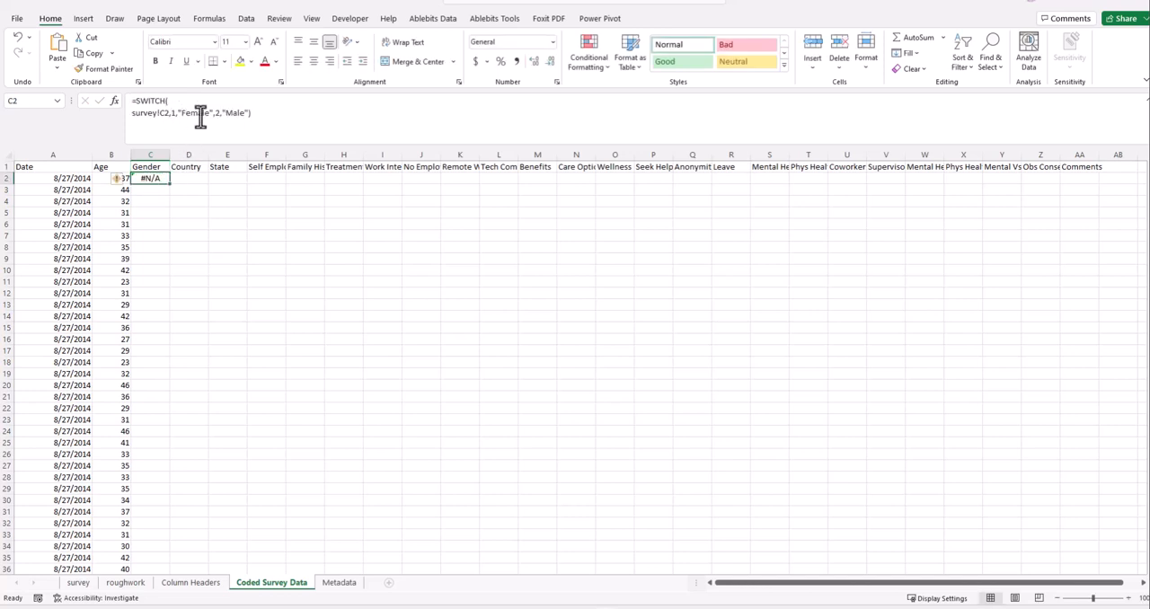
pyautogui.click(174, 113)
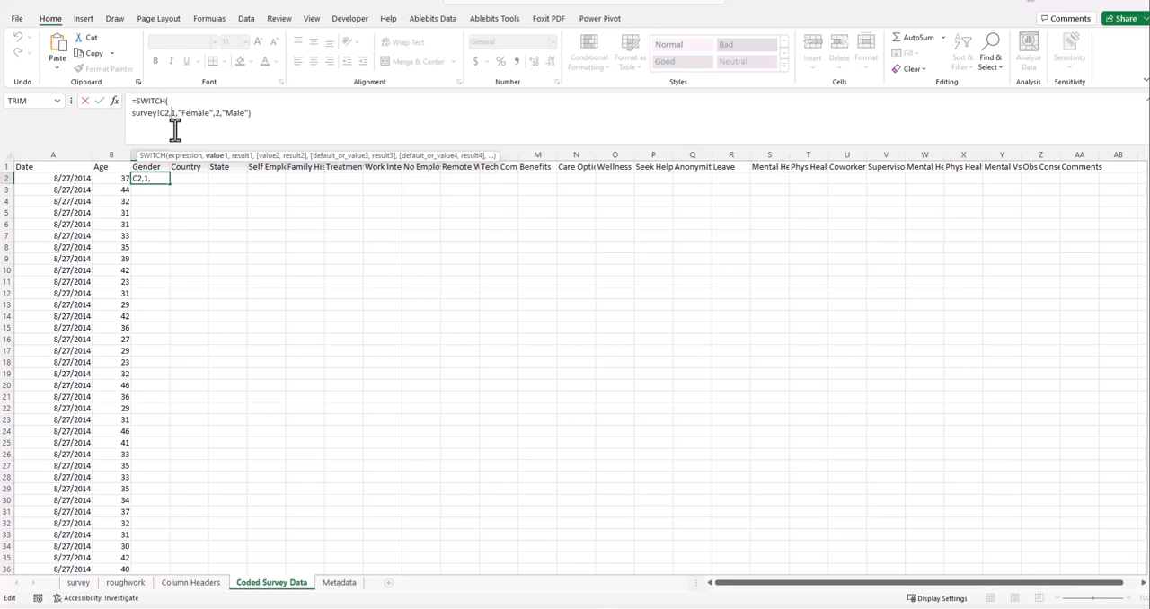
pyautogui.hotkey('alt', 'Return')
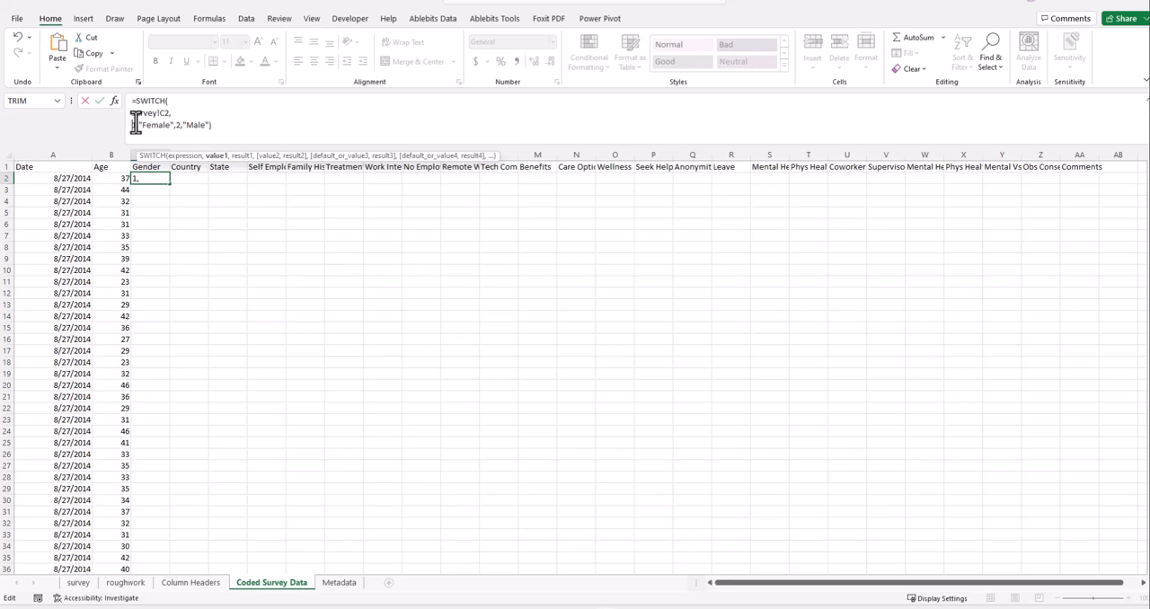
pyautogui.press('BackSpace')
pyautogui.press('BackSpace')
pyautogui.press('BackSpace')
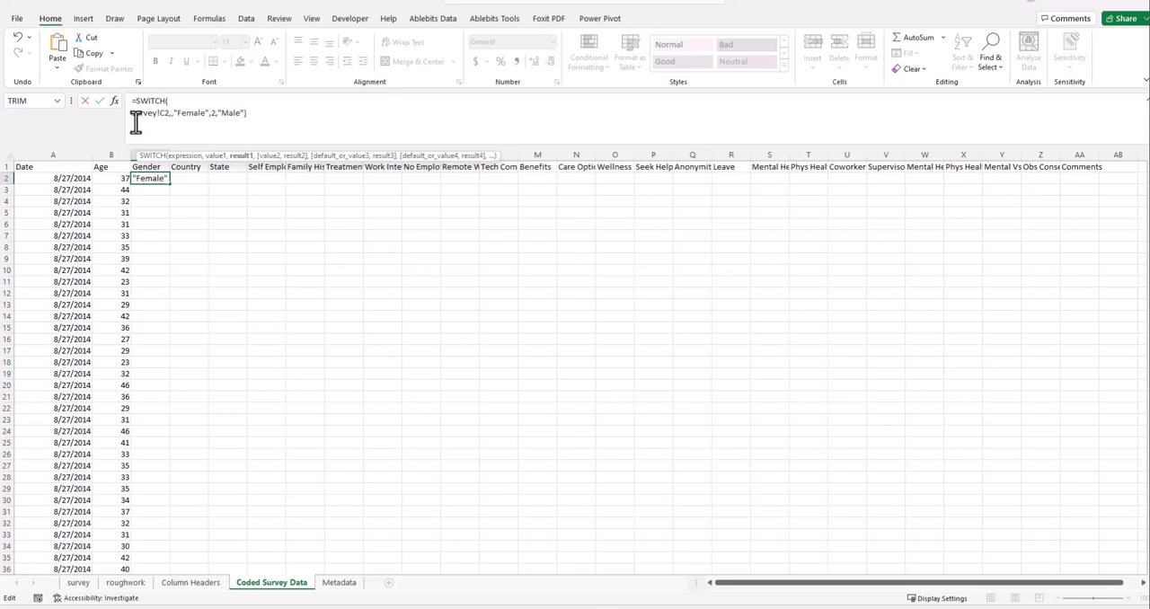
pyautogui.press('BackSpace')
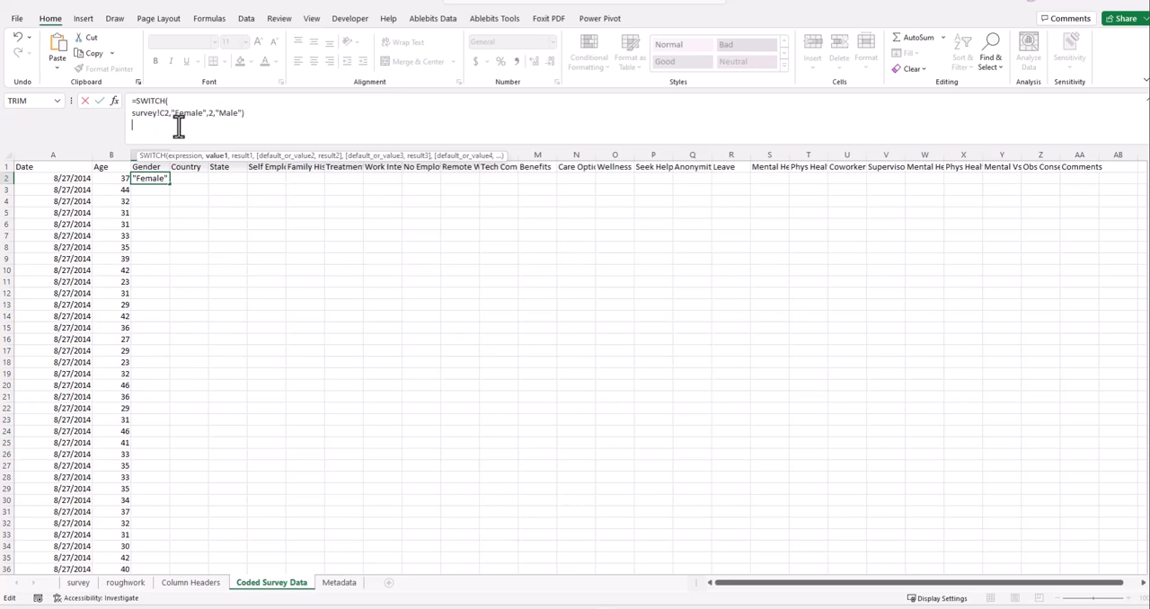
pyautogui.hotkey('alt', 'Return')
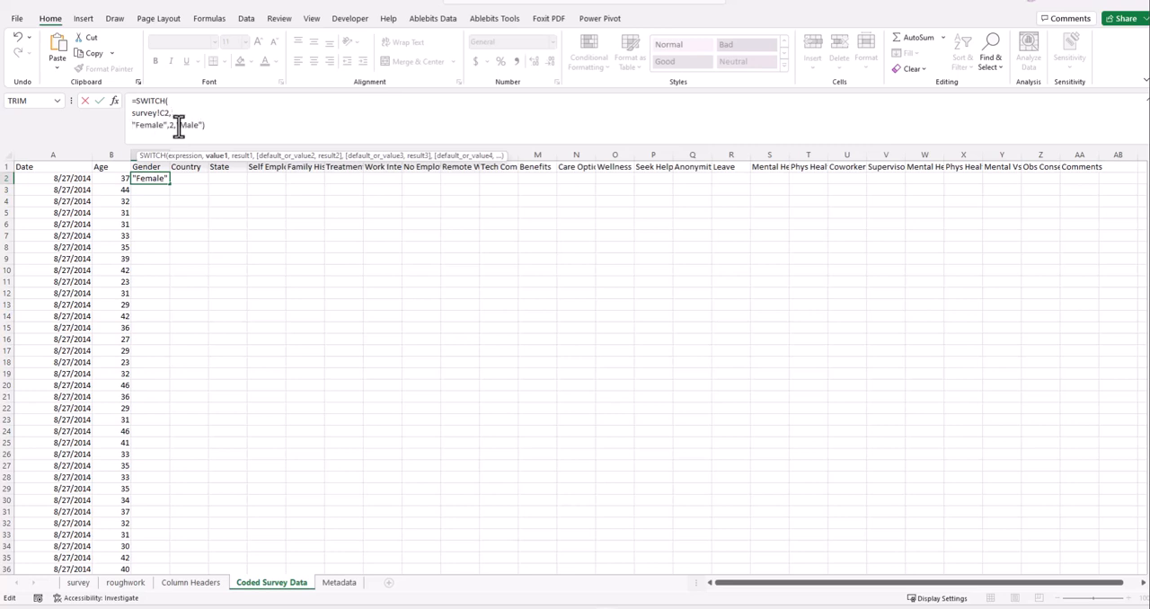
# - Set the result for "Female" to 1 in cell C2's SWITCH formula and commit it
pyautogui.click(174, 125)
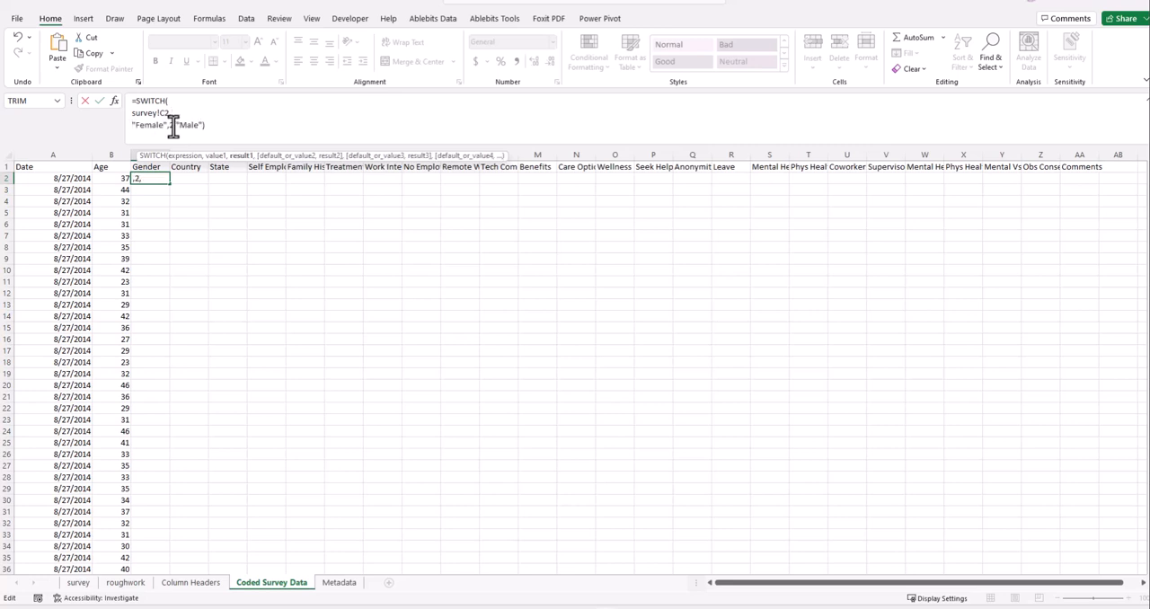
pyautogui.press('BackSpace')
pyautogui.press('BackSpace')
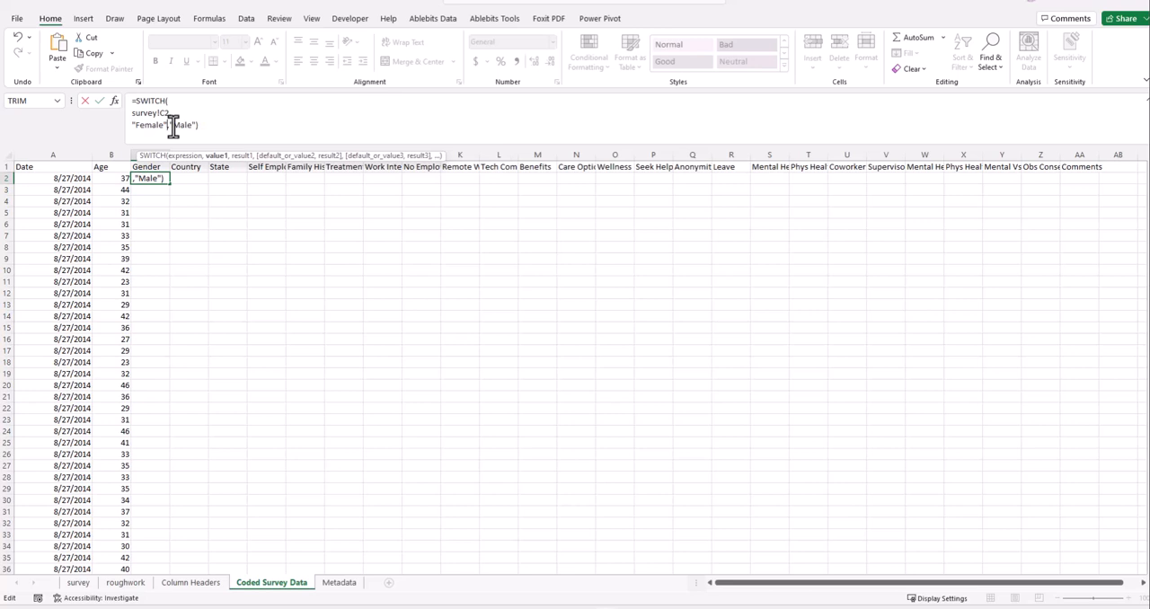
pyautogui.write('1')
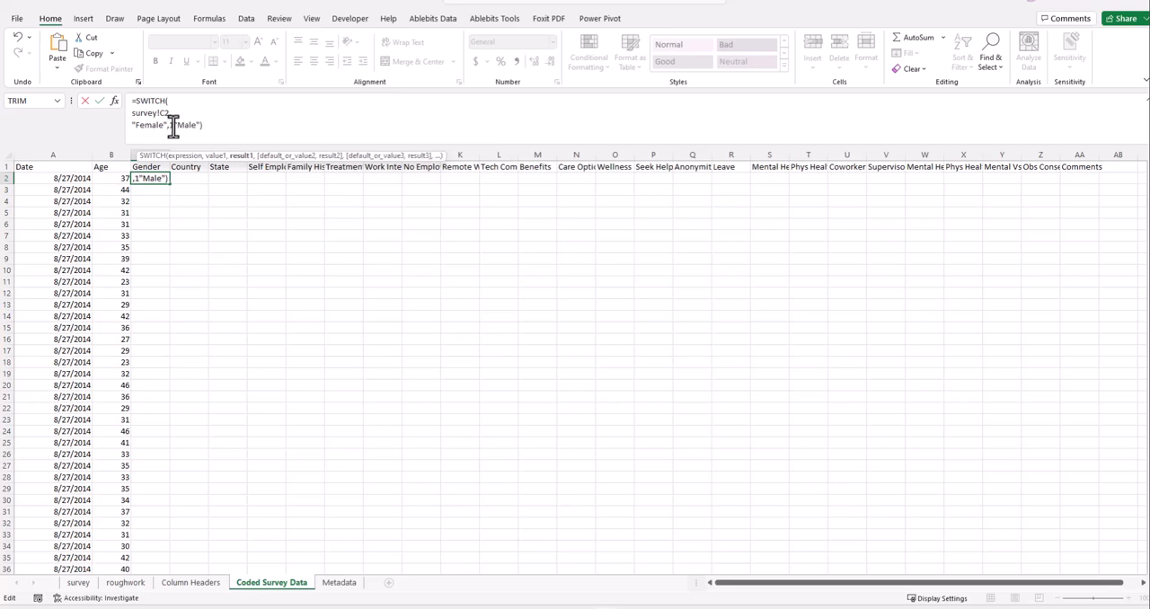
pyautogui.write(',')
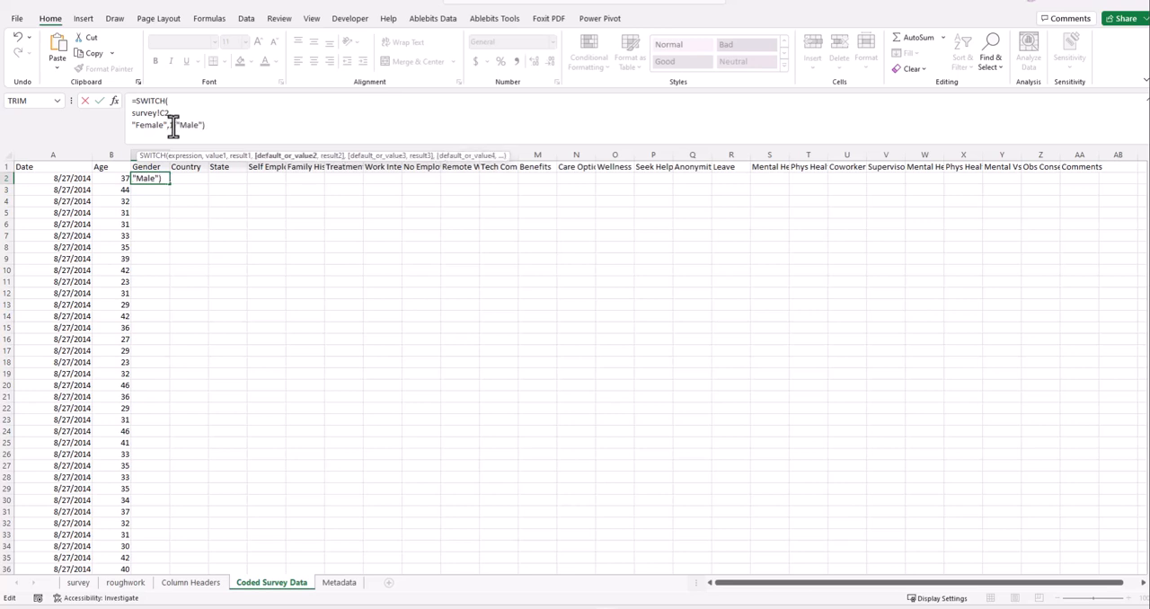
pyautogui.hotkey('ctrl', 'Return')
pyautogui.press('Up')
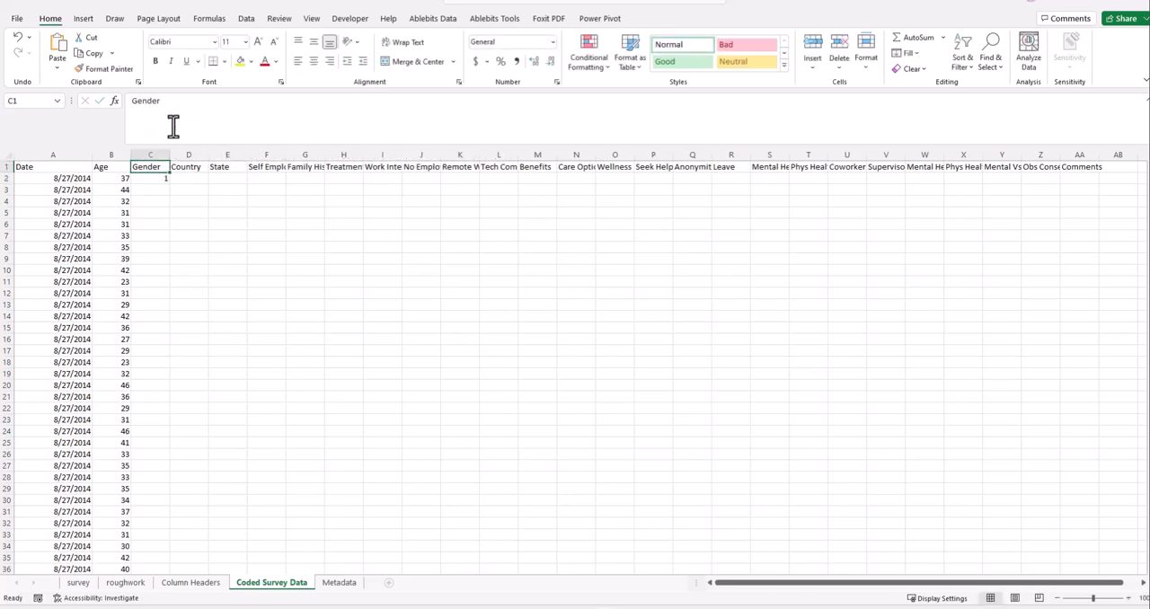
# - Put "Male" on its own line in cell C2's SWITCH formula, add 2 as its result, and commit the formula
pyautogui.click(182, 111)
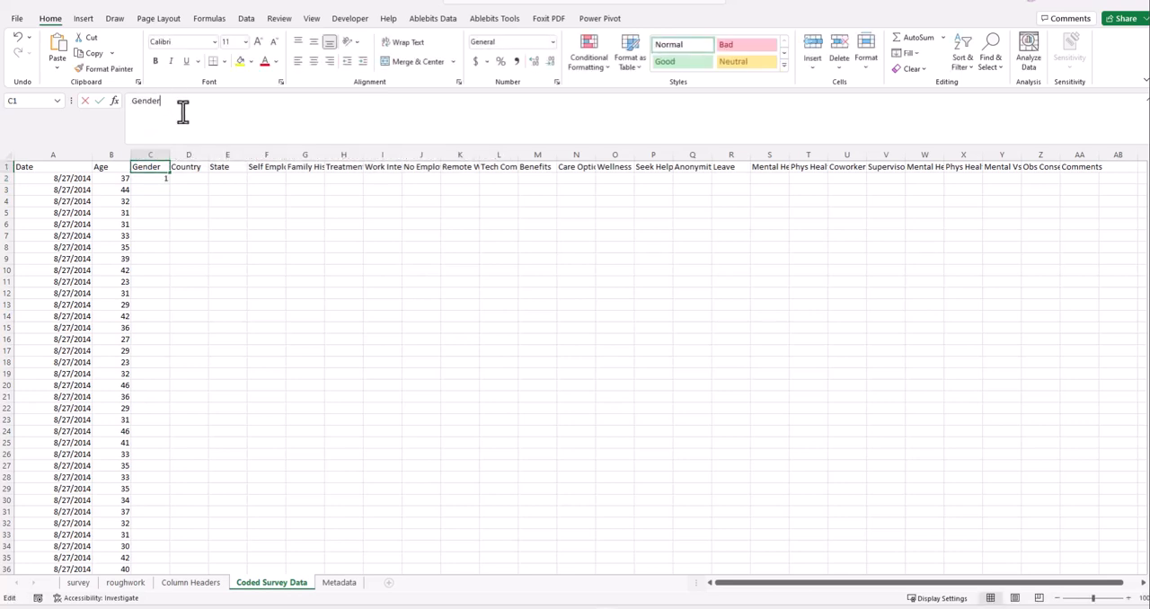
pyautogui.click(166, 180)
pyautogui.hotkey('ctrl', 'Return')
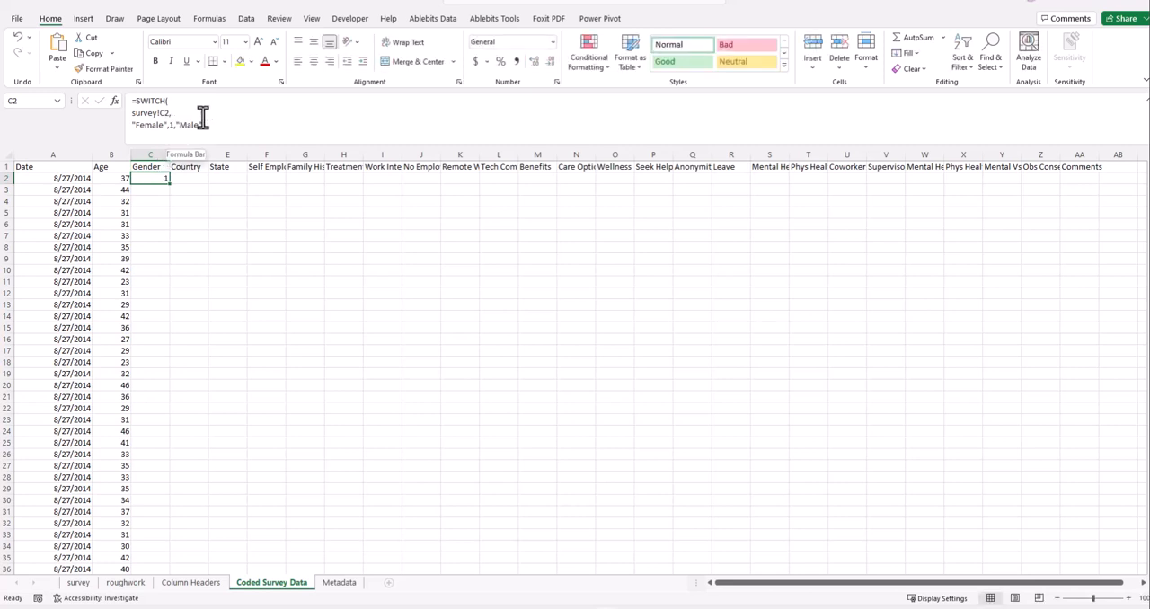
pyautogui.click(174, 126)
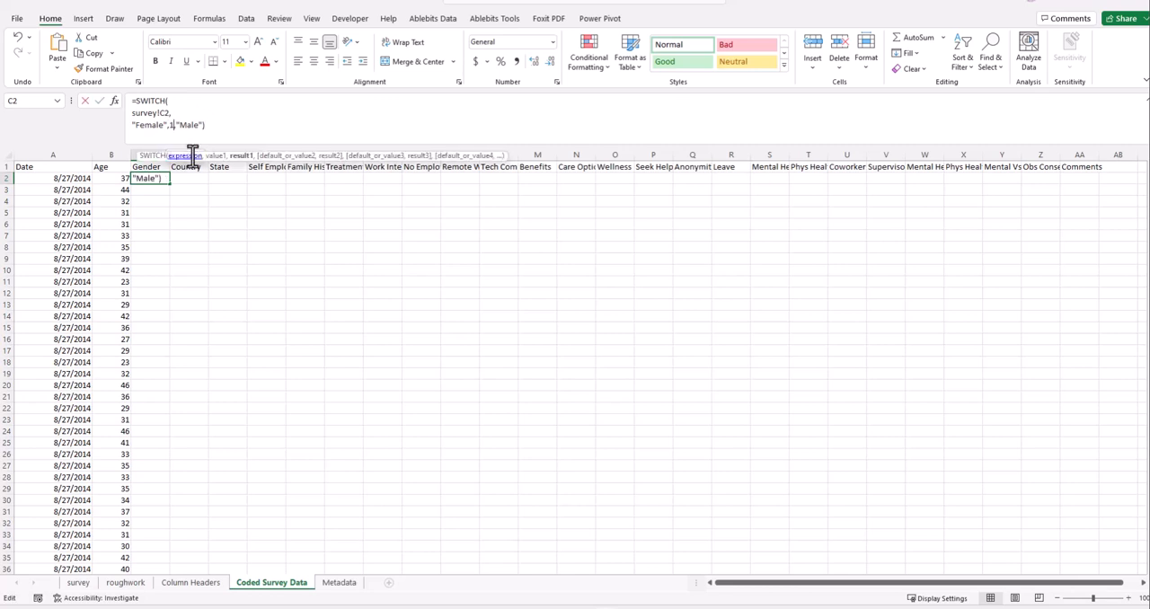
pyautogui.press('Right')
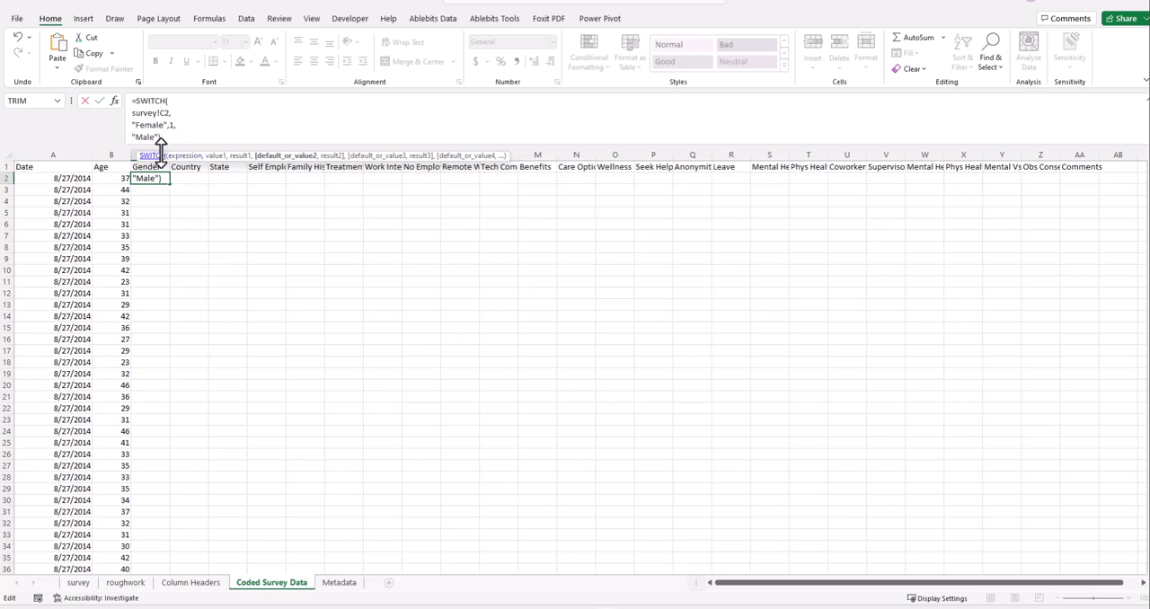
pyautogui.write(',2')
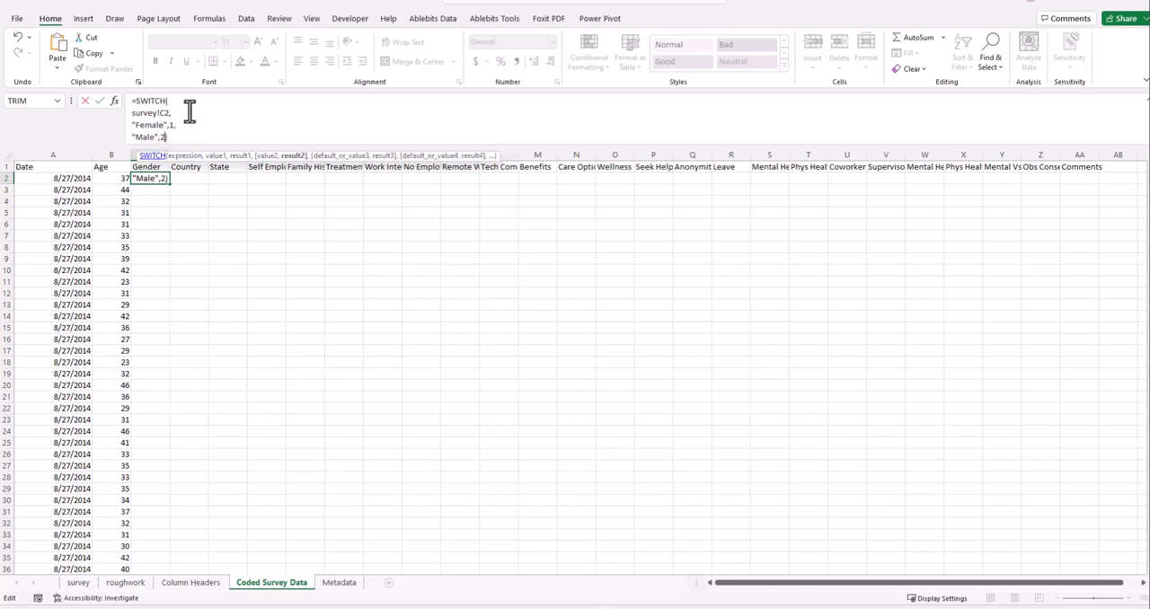
pyautogui.click(99, 102)
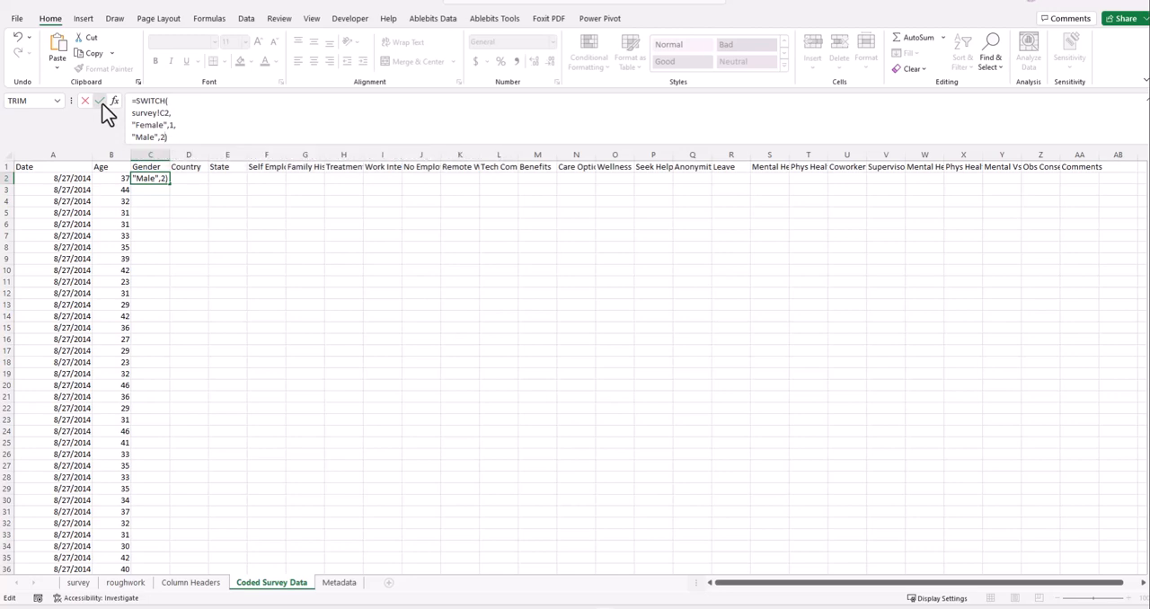
# - Fill the Gender formula from C2 down the column for all survey rows and check the coded values for errors
pyautogui.doubleClick(169, 184)
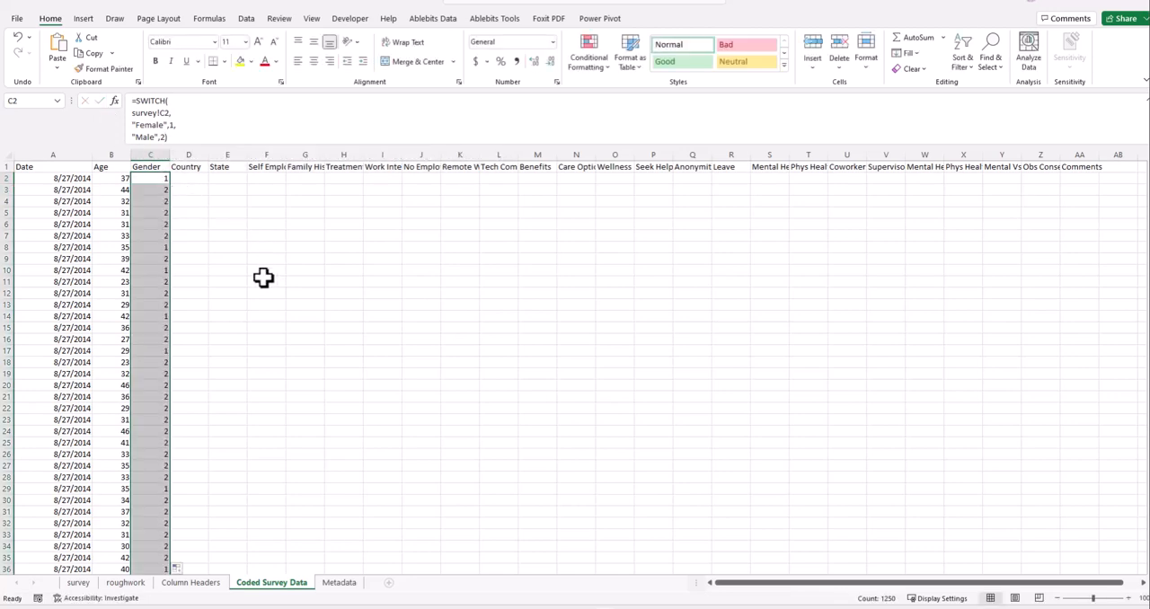
pyautogui.scroll(-20, 263, 277)
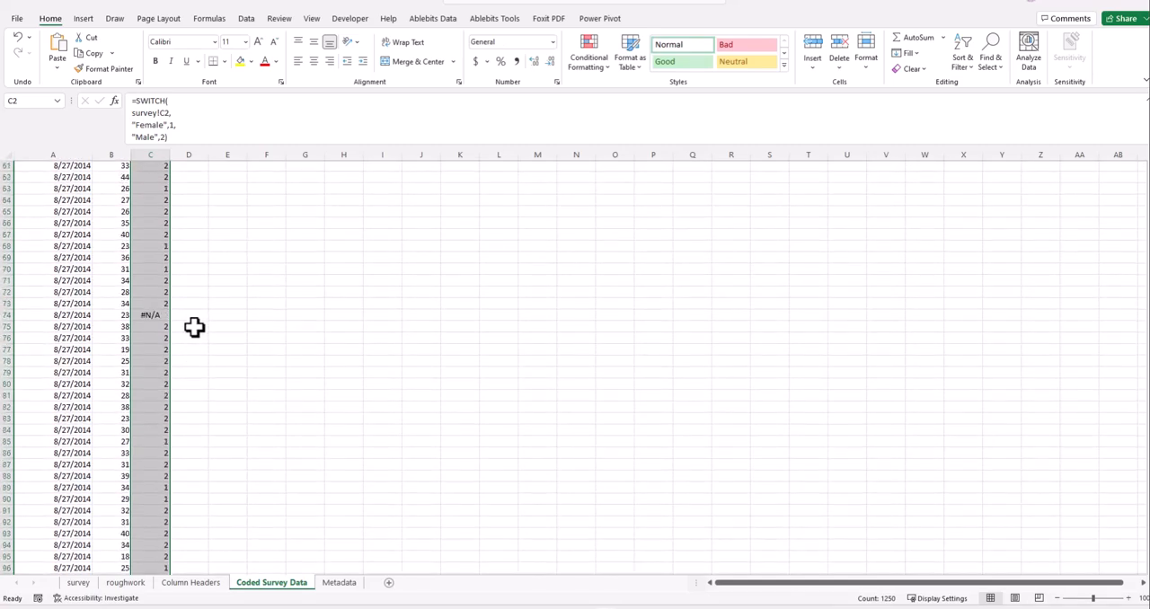
pyautogui.scroll(-19, 195, 327)
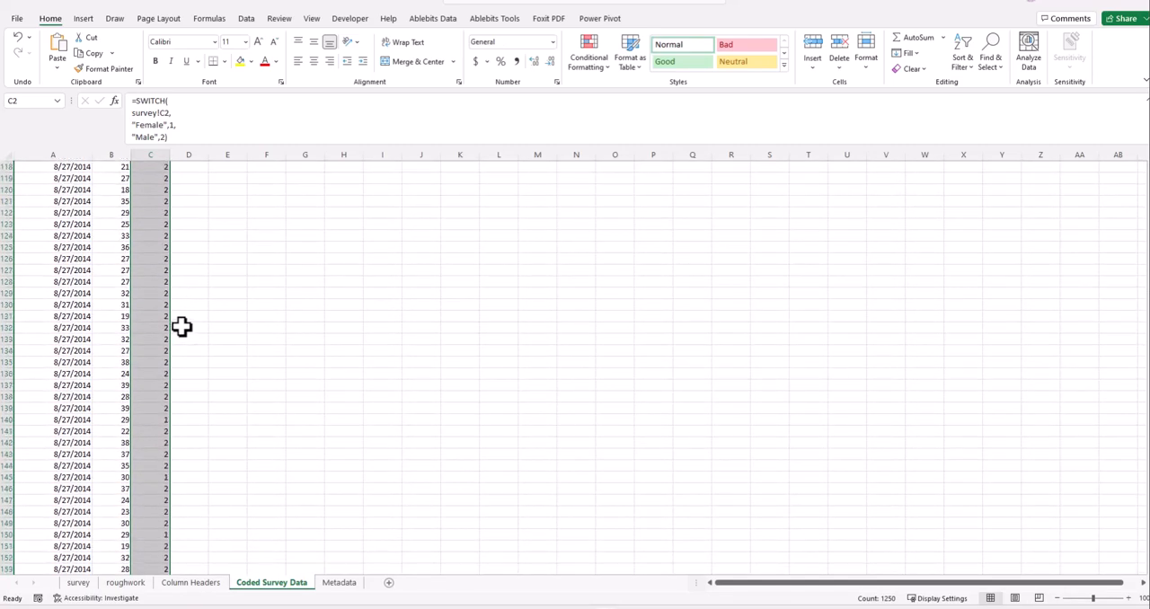
pyautogui.scroll(-20, 182, 327)
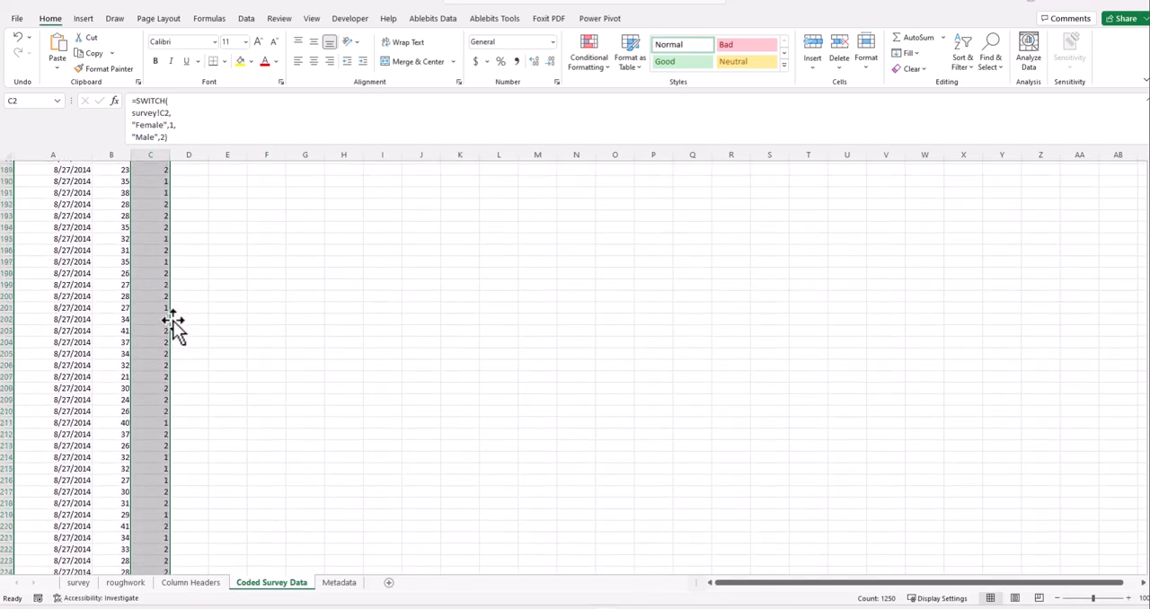
pyautogui.scroll(-20, 174, 329)
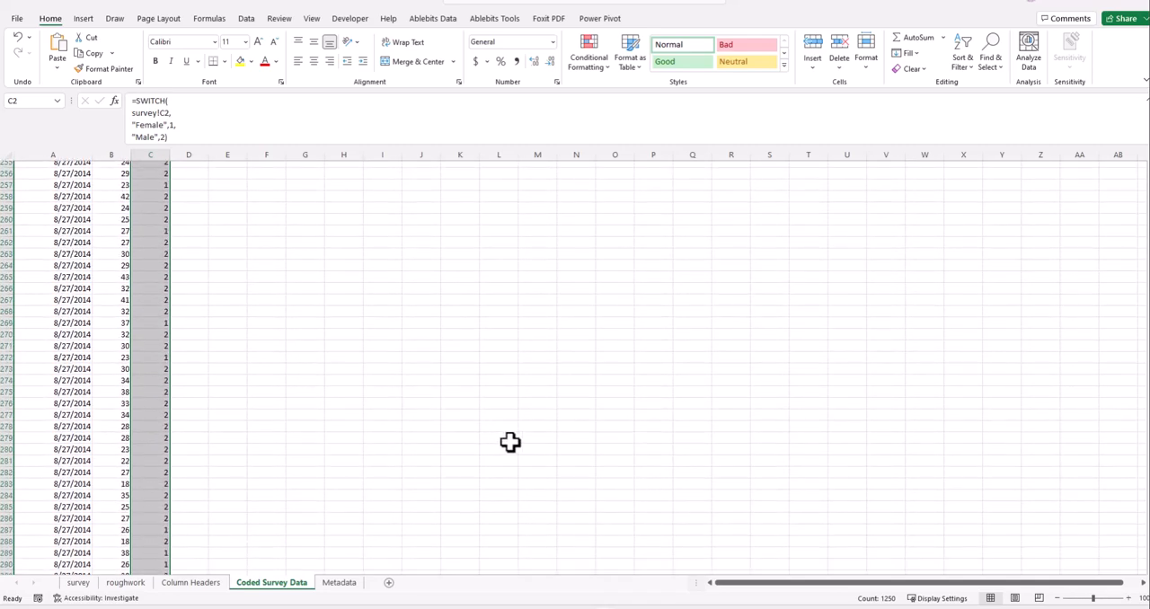
pyautogui.scroll(-20, 537, 439)
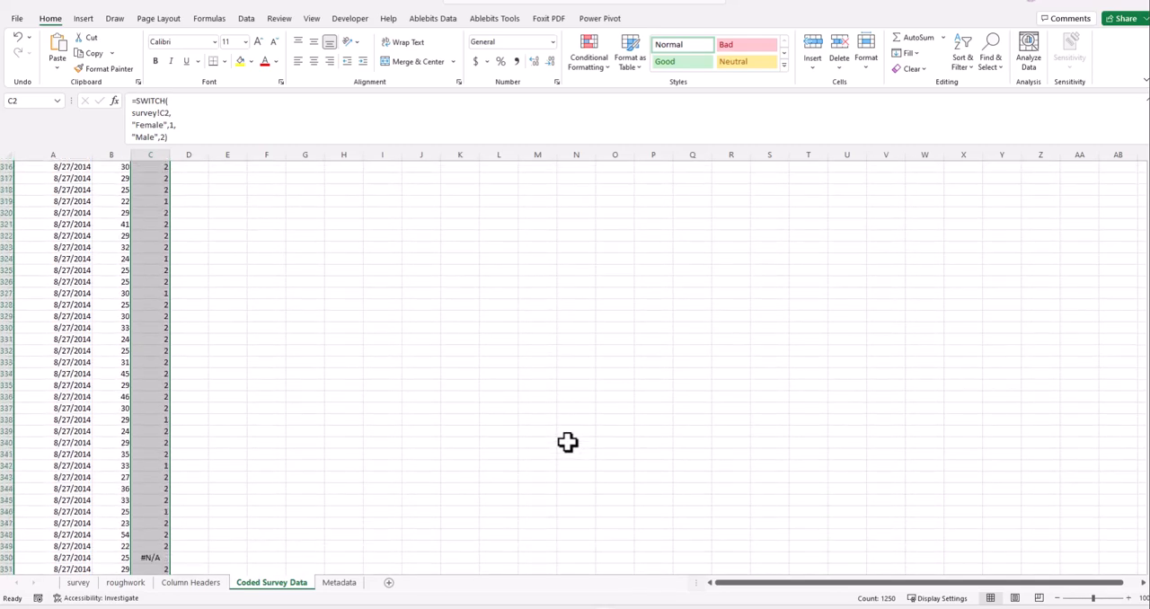
pyautogui.scroll(-13, 568, 441)
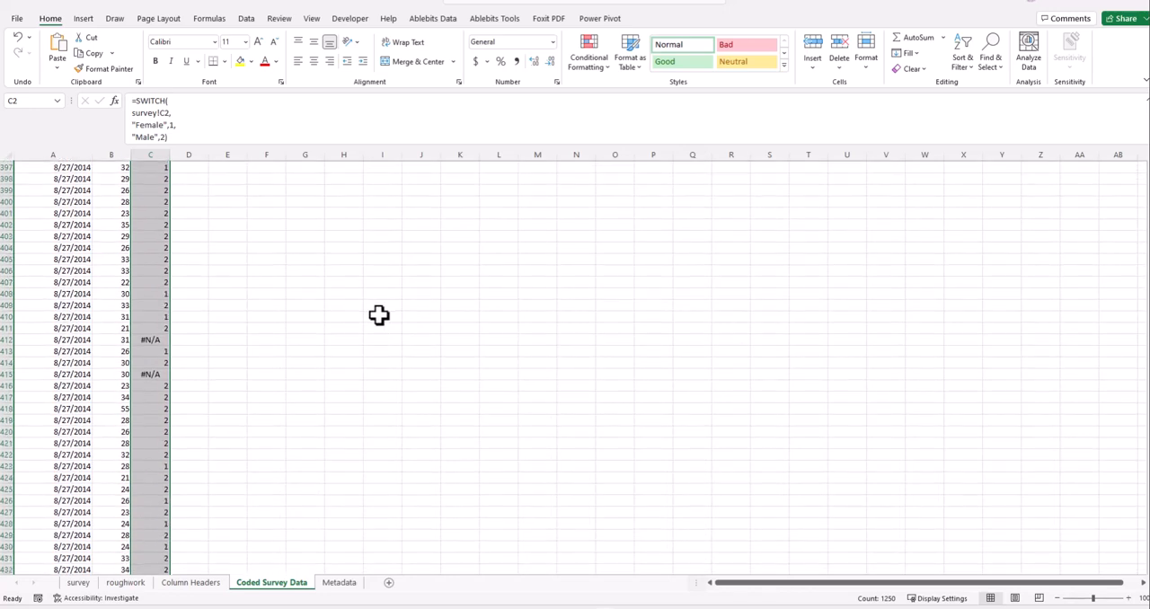
# - Add filters to the header row and filter the Gender column to show only the #N/A rows
pyautogui.moveTo(1145, 286); pyautogui.dragTo(1145, 158)
pyautogui.click(150, 167)
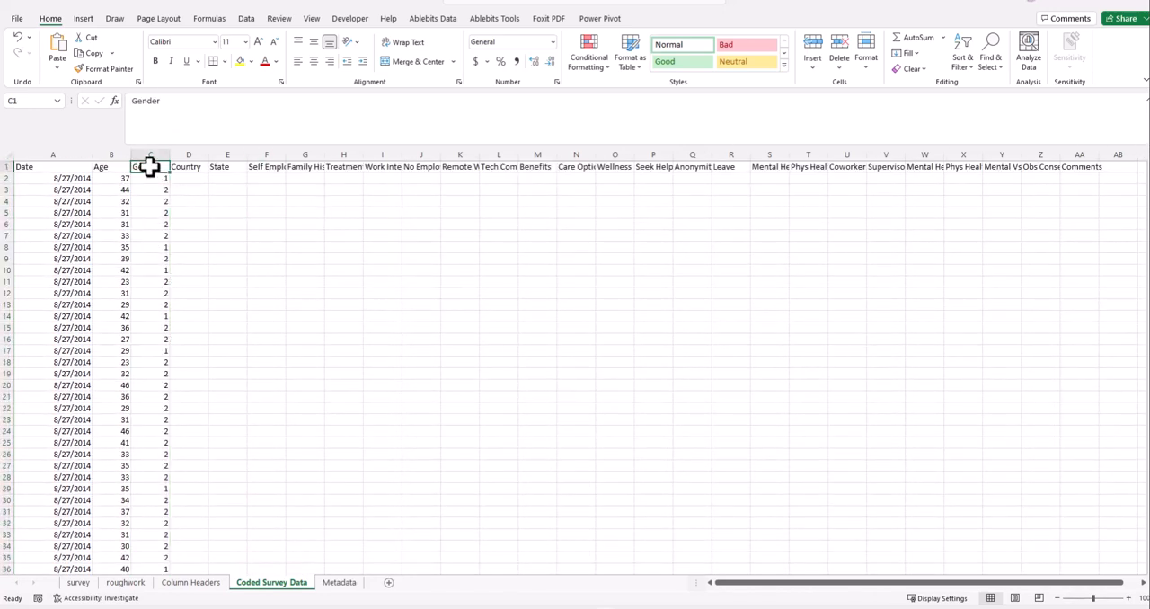
pyautogui.hotkey('ctrl', 'shift', 'l')
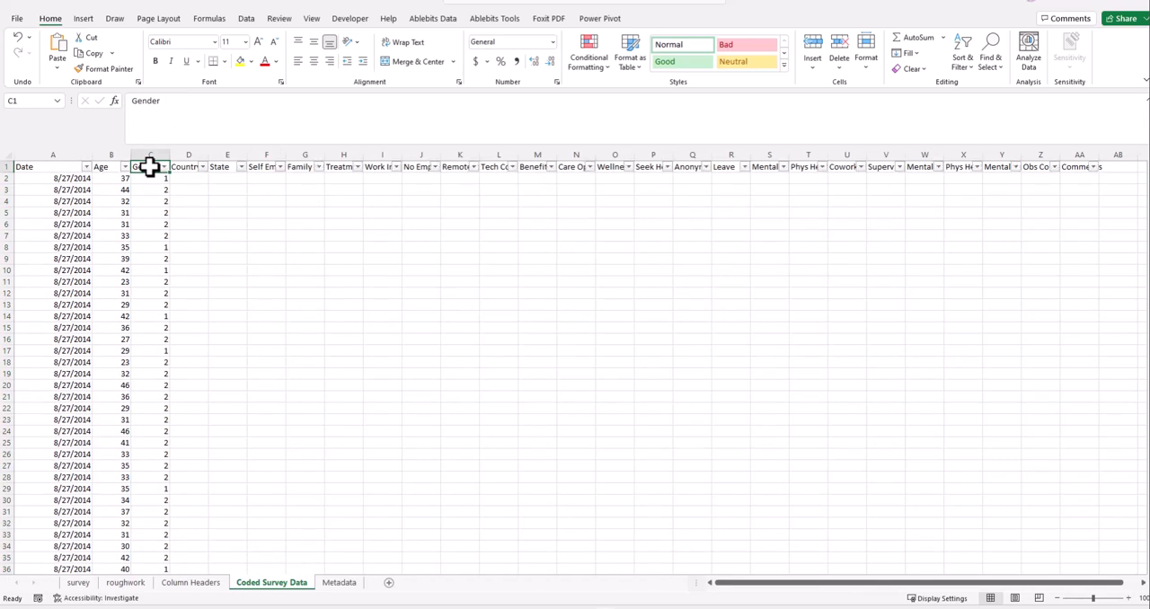
pyautogui.click(163, 168)
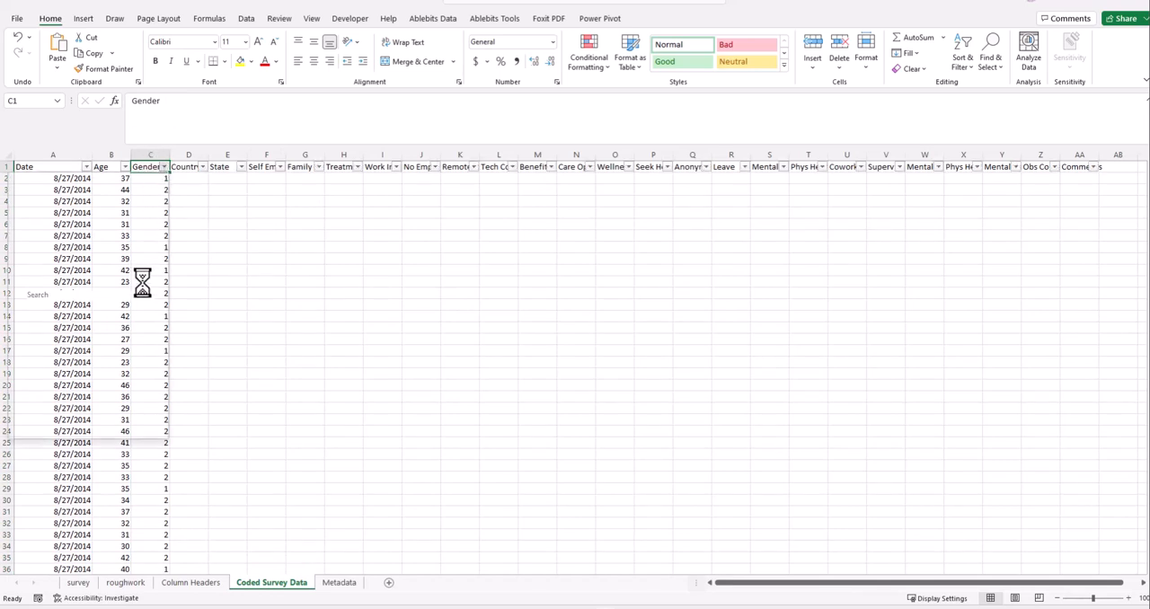
pyautogui.click(43, 309)
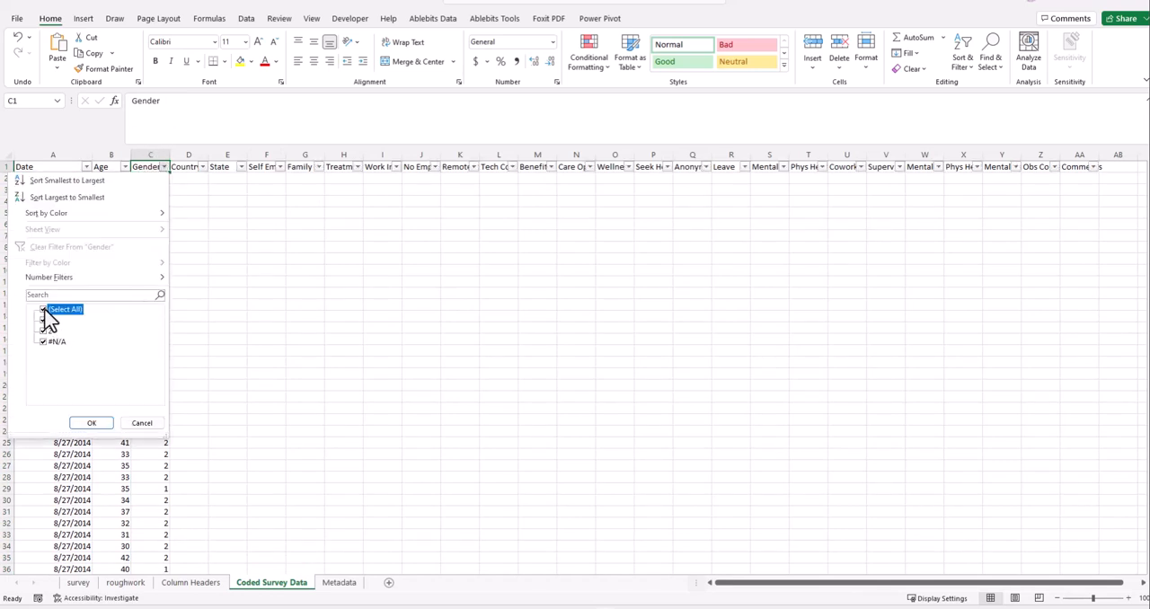
pyautogui.click(43, 341)
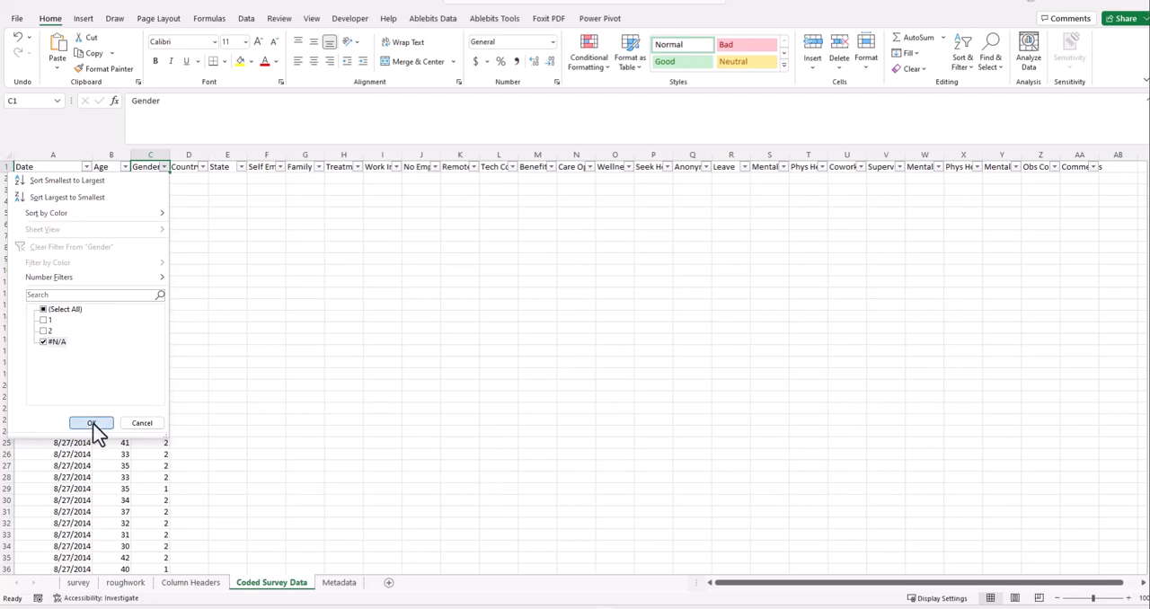
pyautogui.click(91, 422)
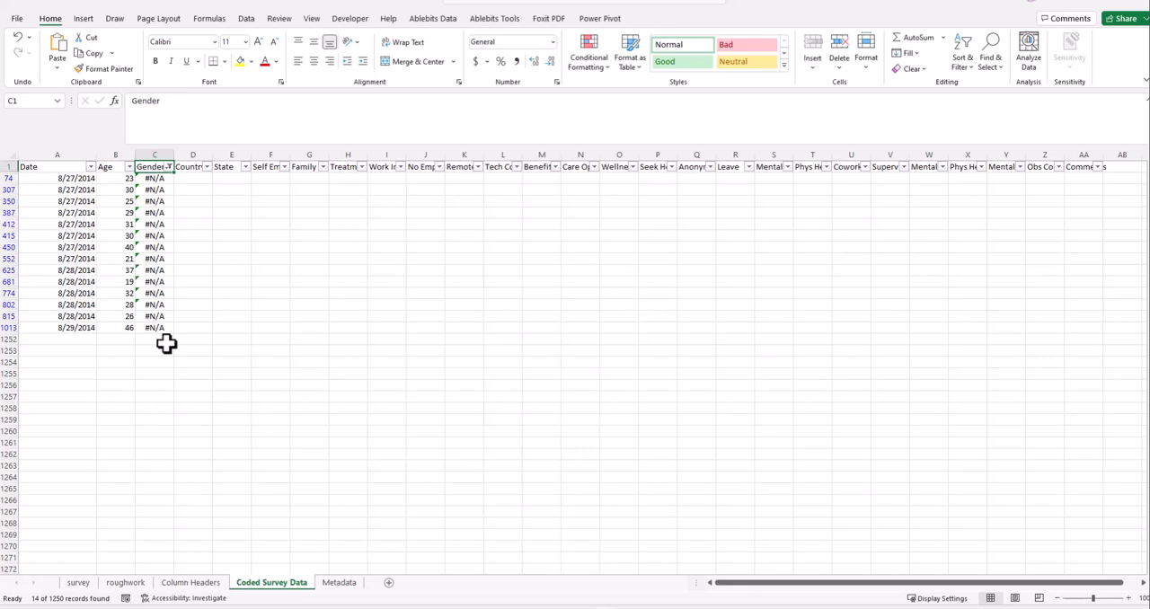
# - Clear the #N/A filter from the Gender column so all survey rows are listed
pyautogui.click(170, 171)
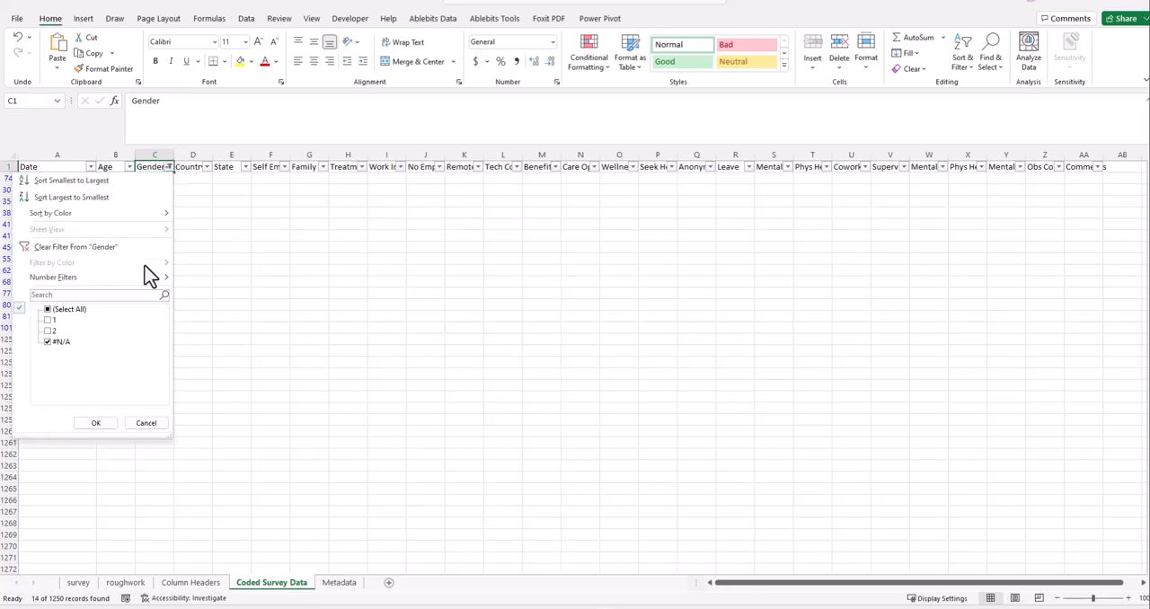
pyautogui.click(111, 244)
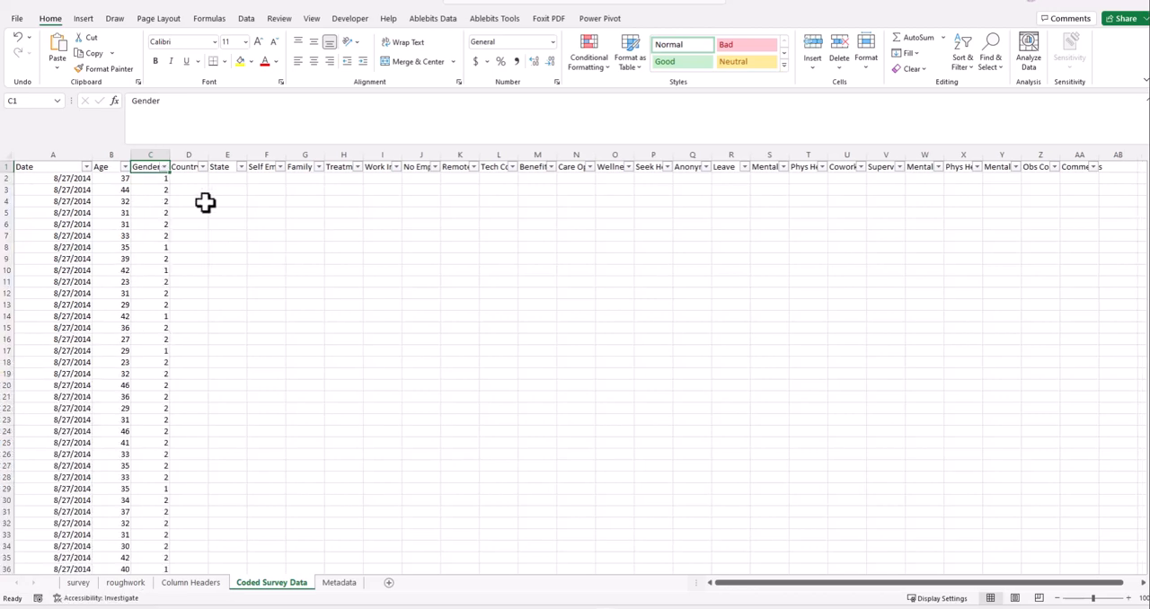
pyautogui.click(196, 234)
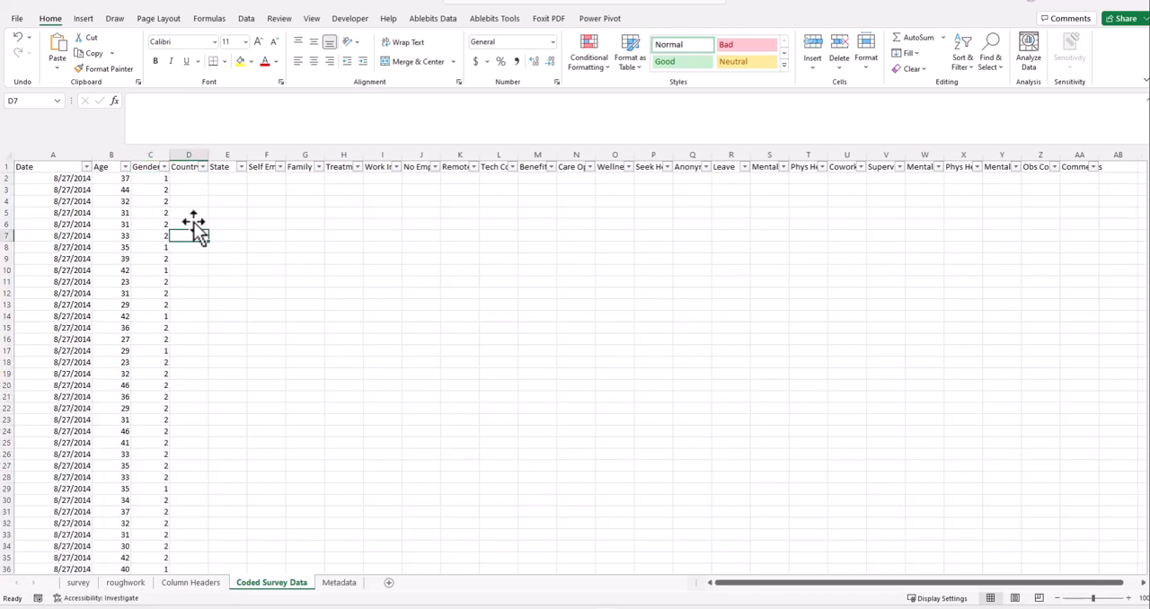
# - Enlarge the formula bar and review the expression and value/result pairs in Gender cell C2's SWITCH formula
pyautogui.click(157, 178)
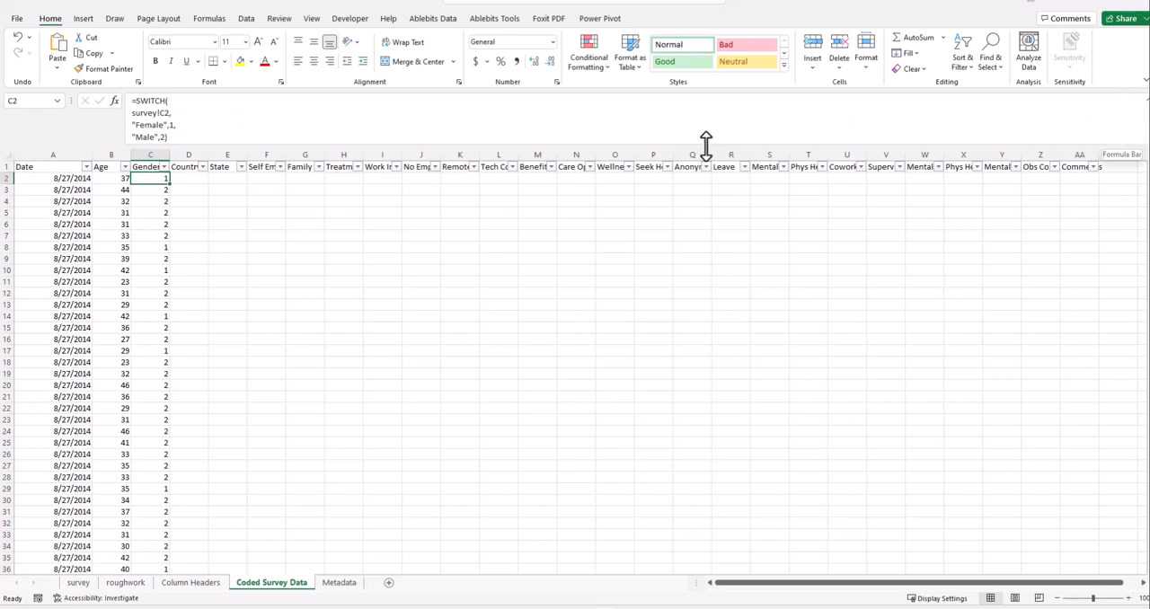
pyautogui.moveTo(705, 144); pyautogui.dragTo(689, 226)
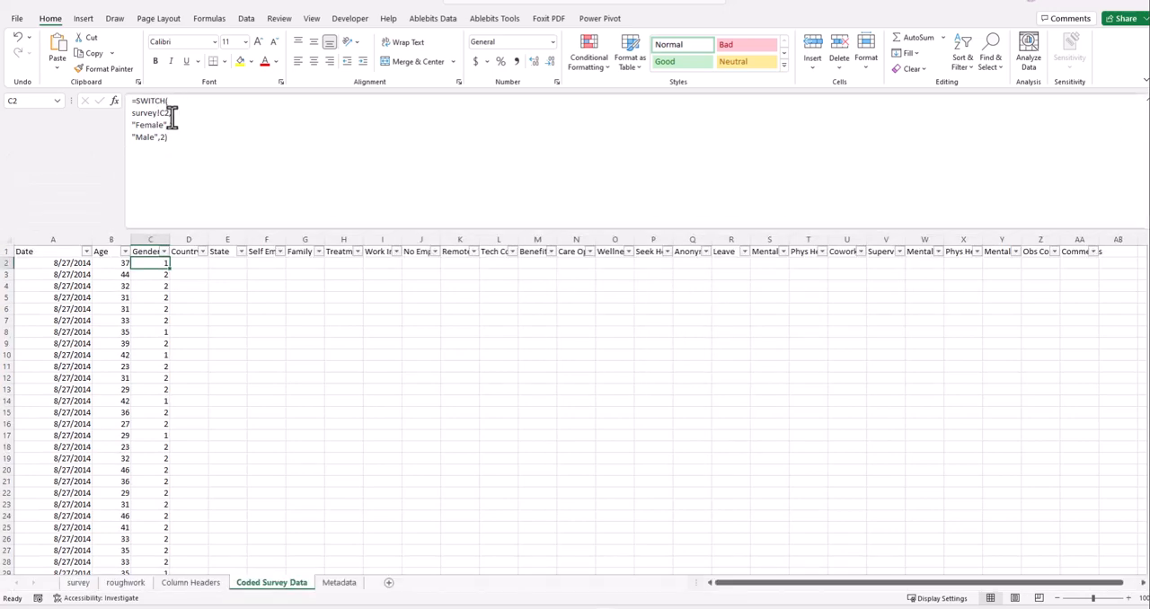
pyautogui.moveTo(170, 114); pyautogui.dragTo(133, 113)
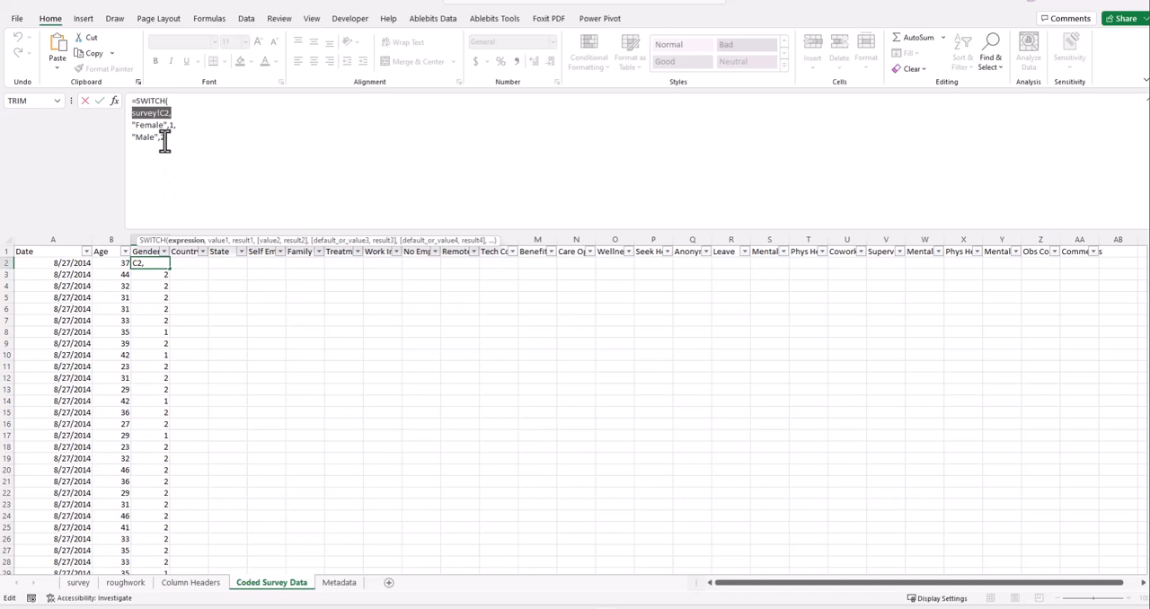
pyautogui.moveTo(183, 127); pyautogui.dragTo(128, 126)
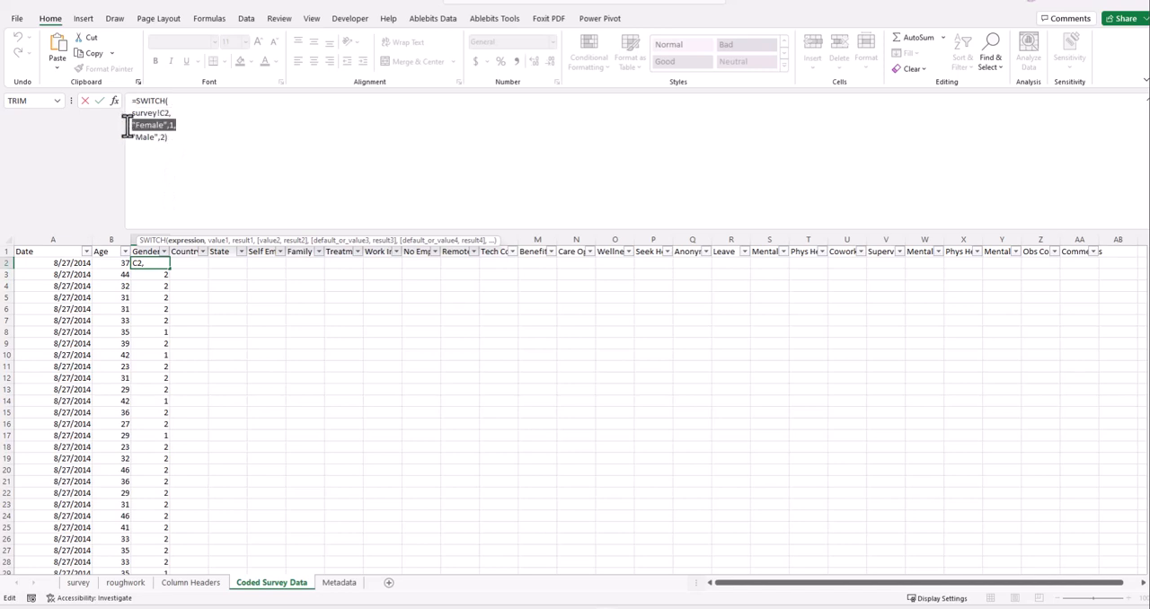
pyautogui.click(183, 128)
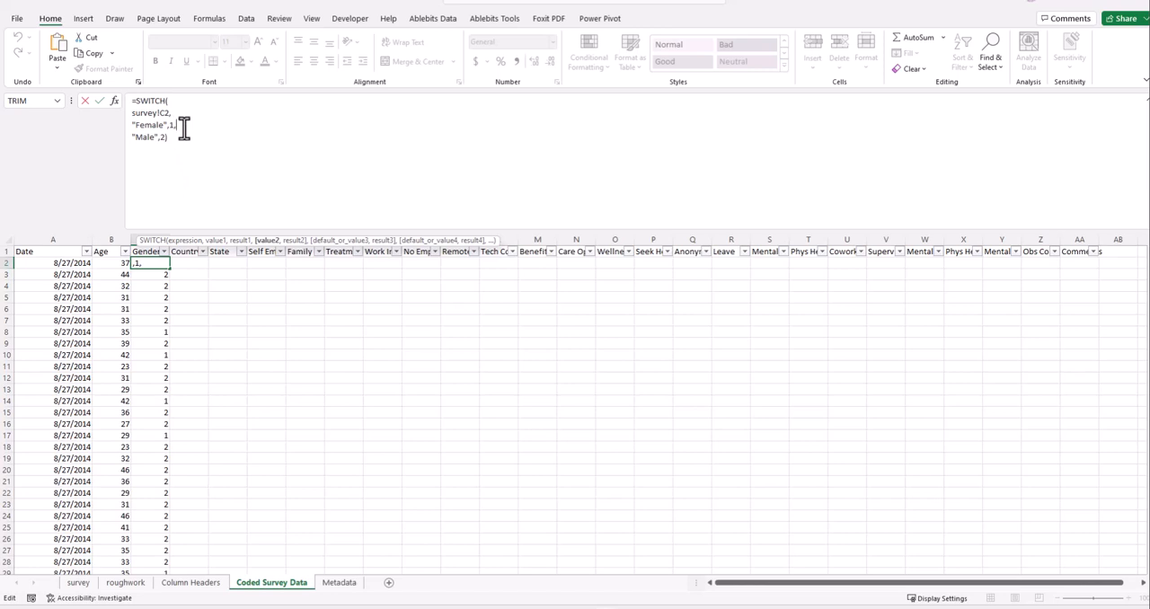
pyautogui.click(163, 138)
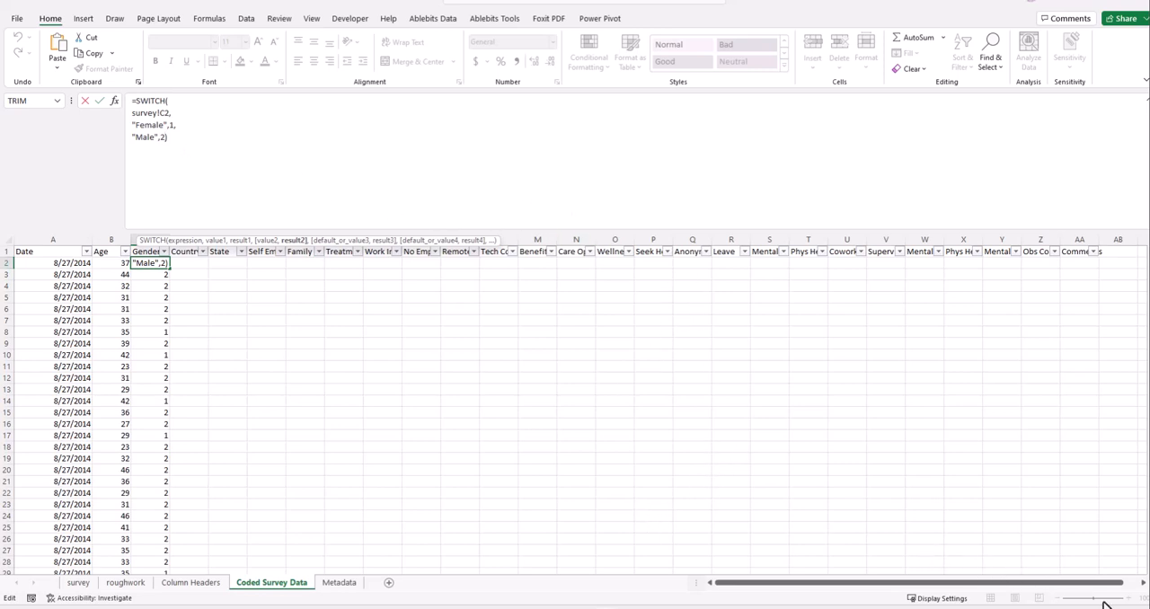
pyautogui.click(406, 309)
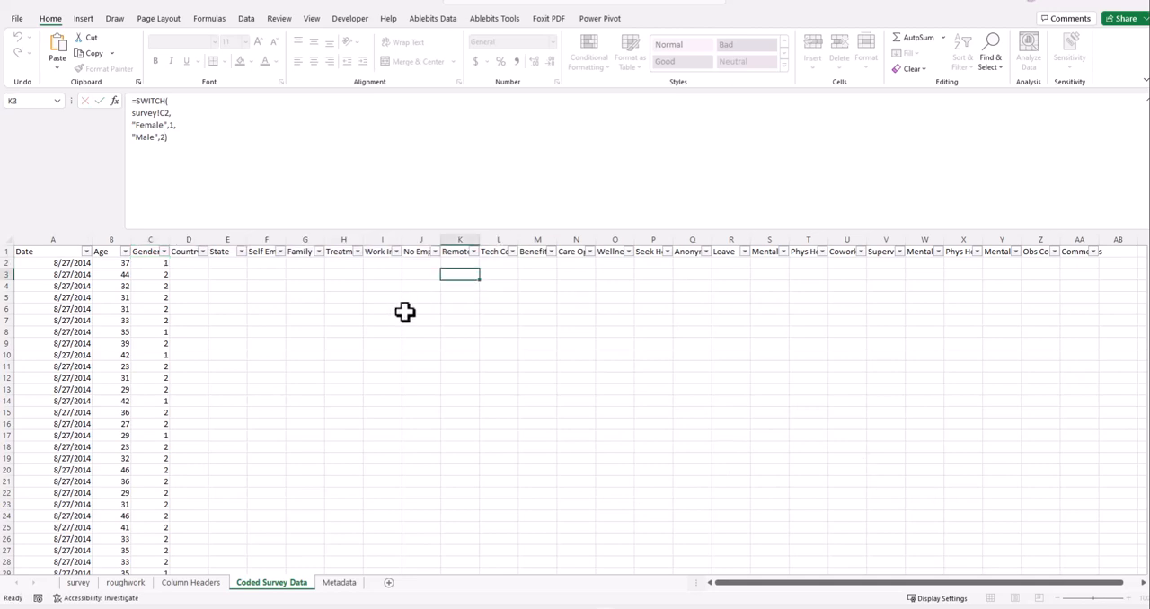
pyautogui.click(1106, 599)
pyautogui.moveTo(1107, 599); pyautogui.dragTo(1102, 597)
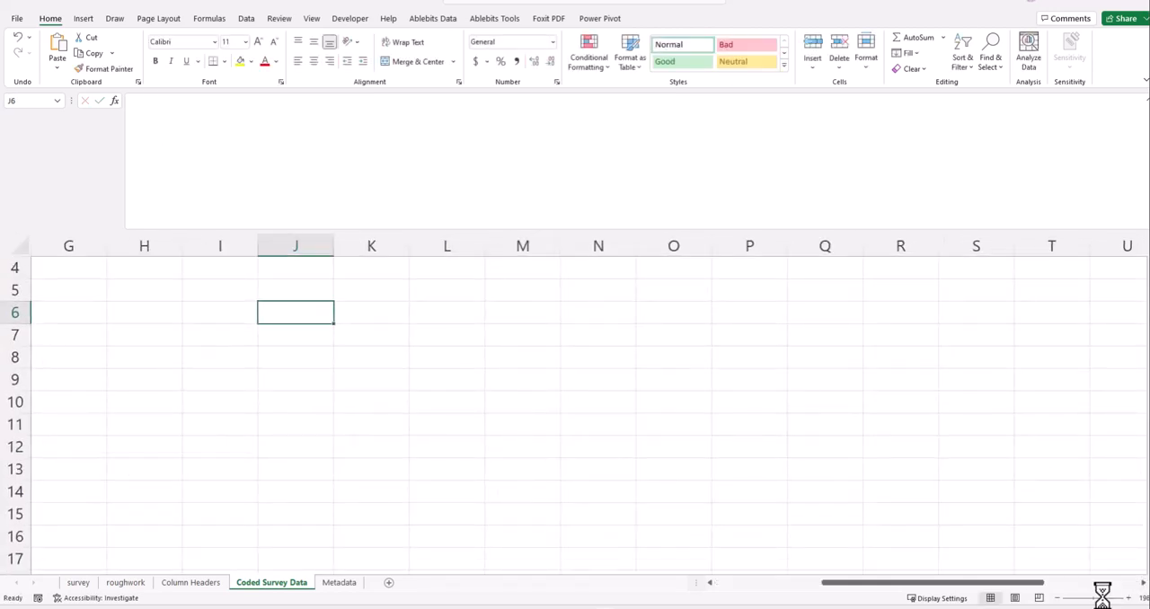
pyautogui.moveTo(983, 589); pyautogui.dragTo(719, 594)
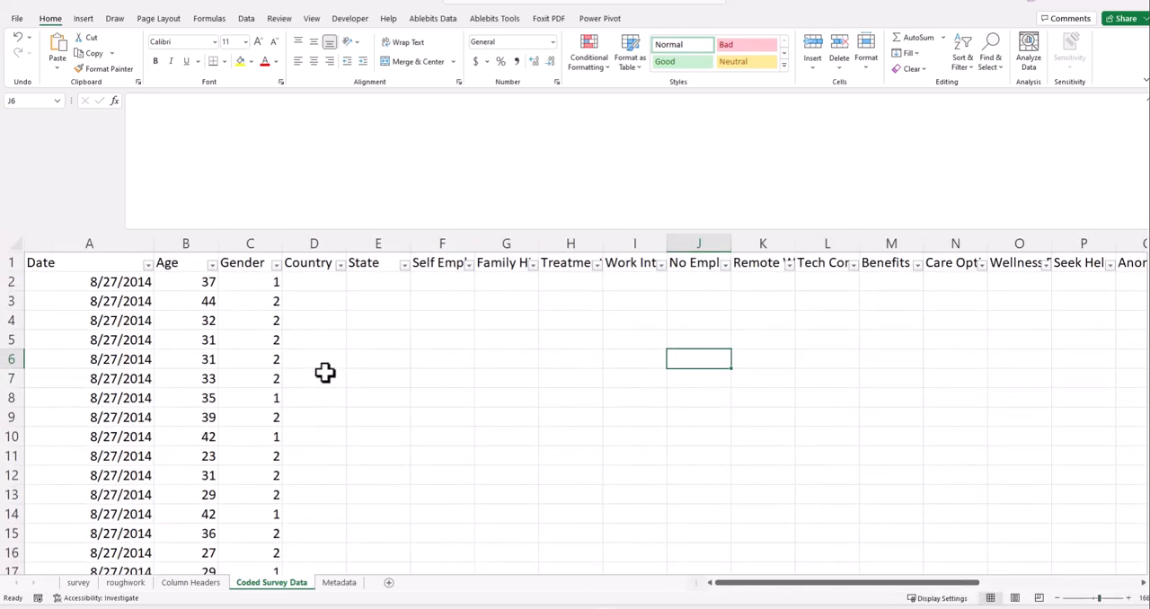
pyautogui.moveTo(789, 0); pyautogui.dragTo(1148, 236)
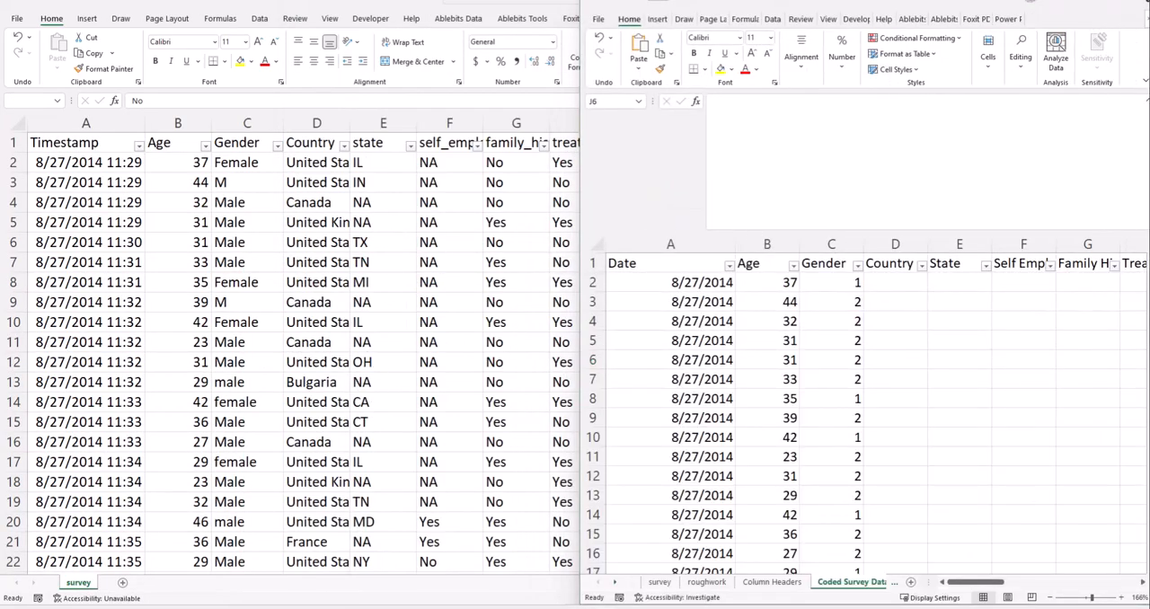
pyautogui.click(1117, 4)
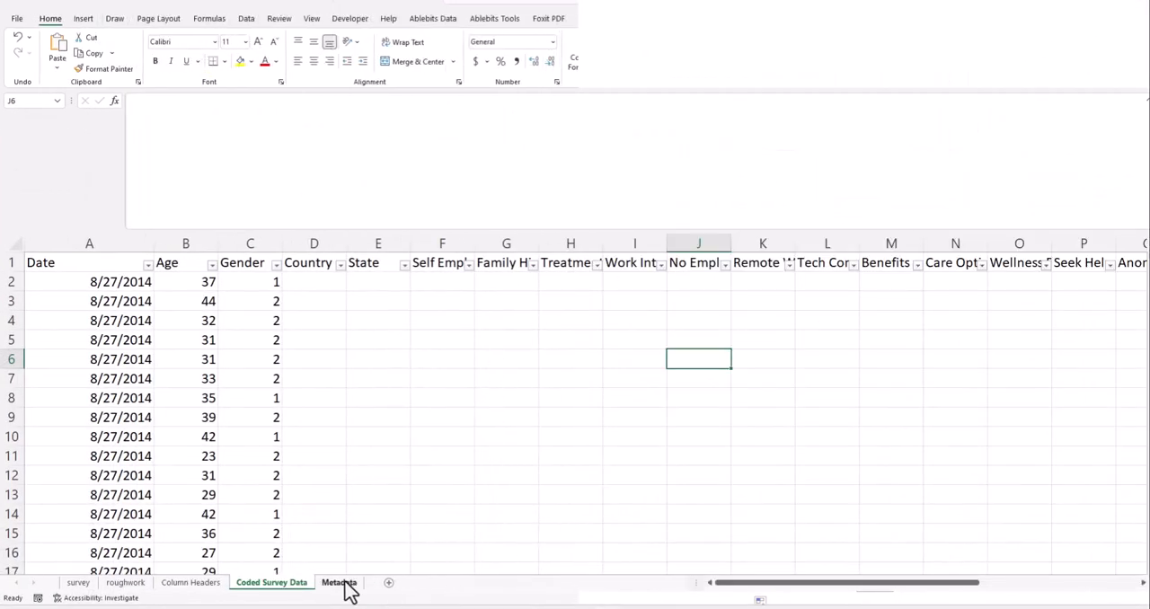
# - Review the gender codes on the roughwork sheet and copy the labels Trans Female through Null in A4:A8
pyautogui.click(342, 582)
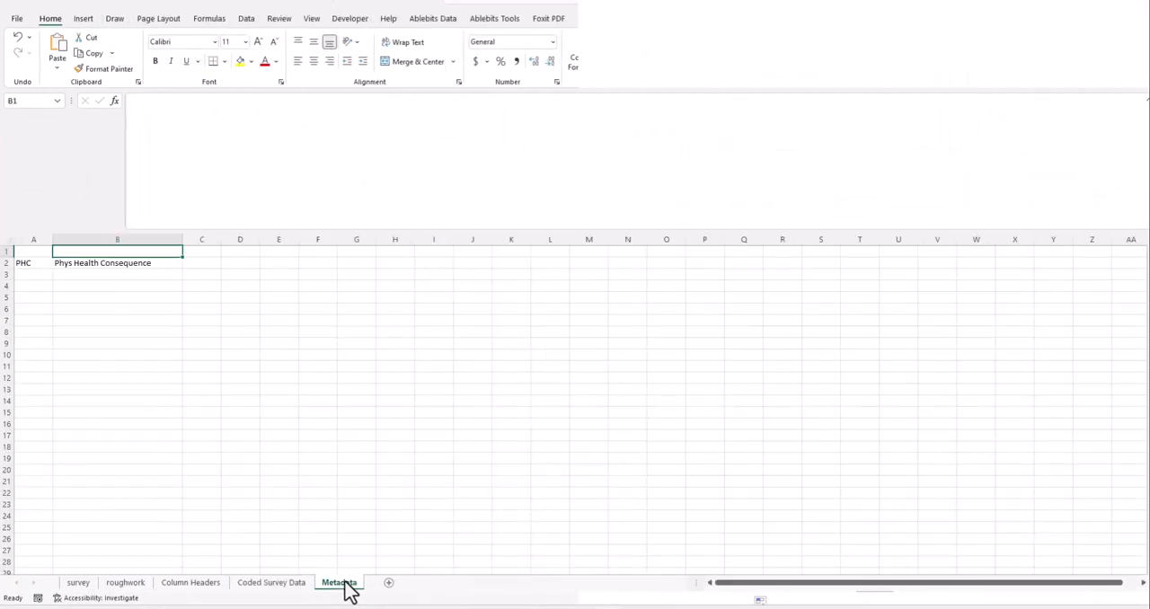
pyautogui.click(186, 586)
pyautogui.click(127, 584)
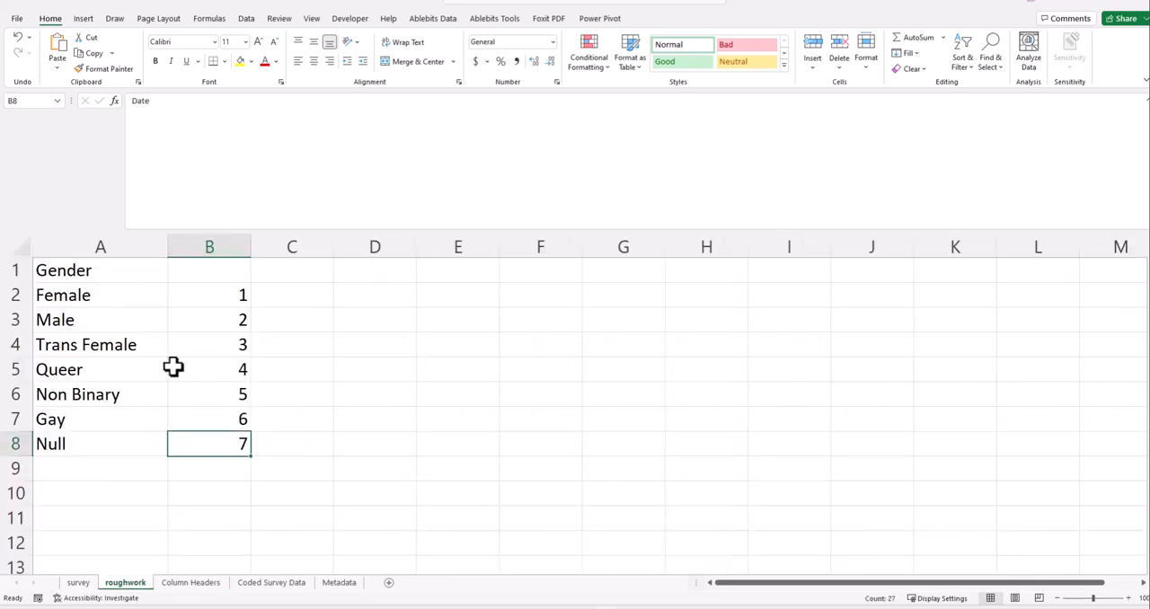
pyautogui.click(234, 303)
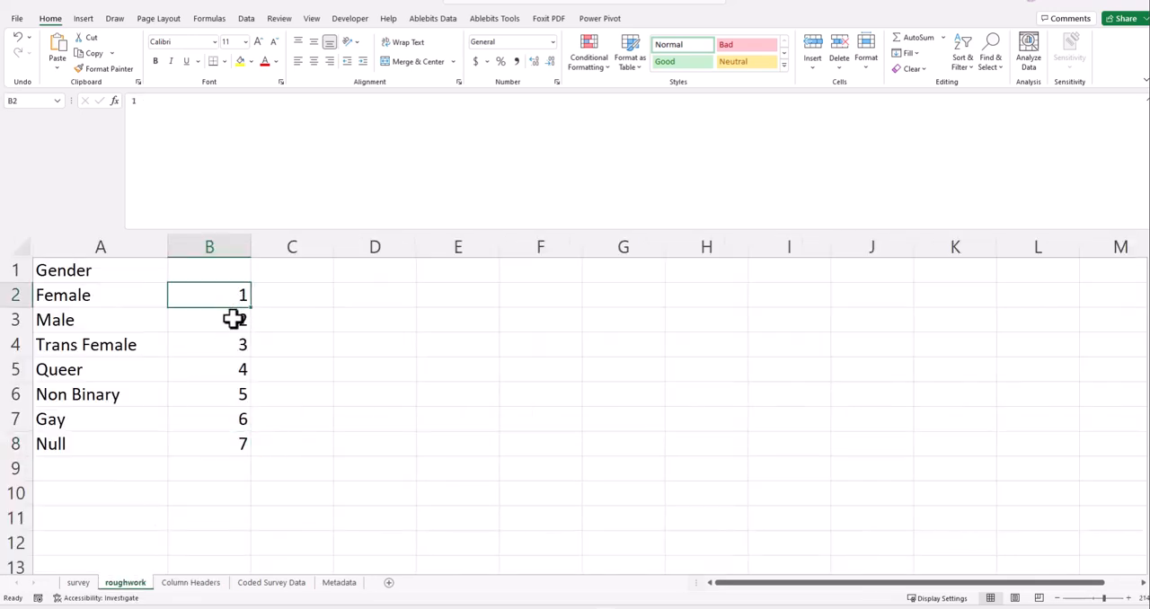
pyautogui.click(232, 323)
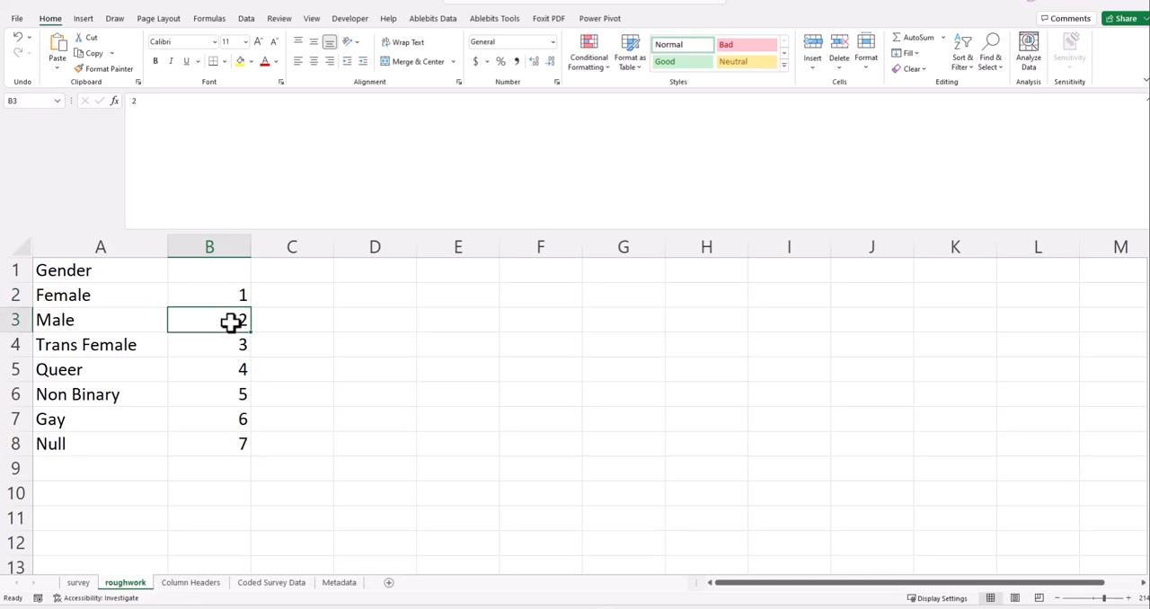
pyautogui.click(231, 346)
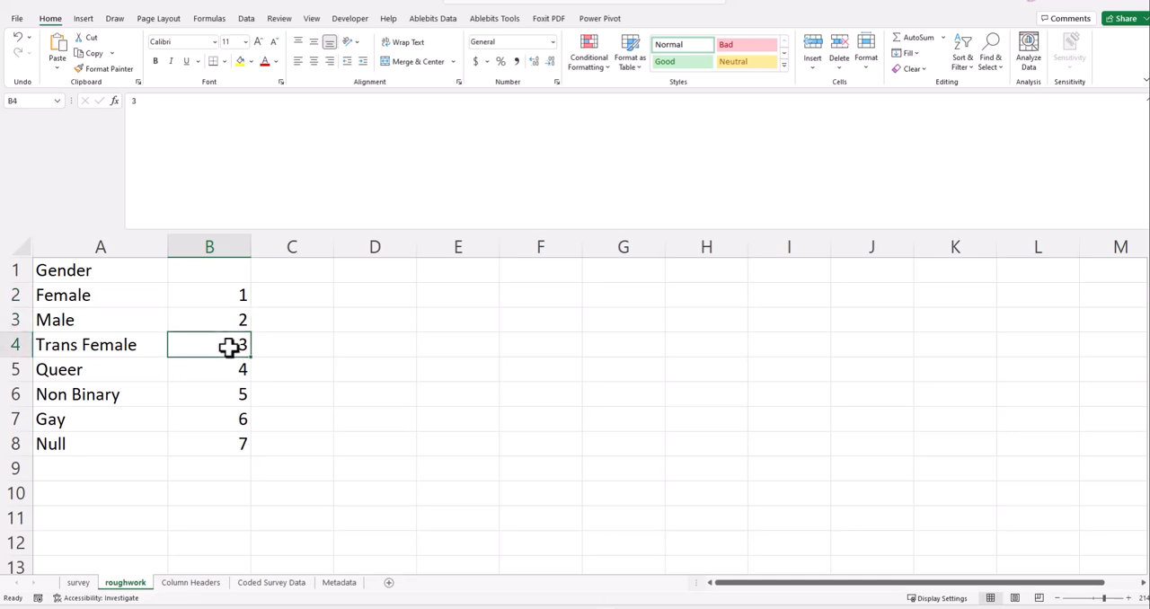
pyautogui.click(109, 345)
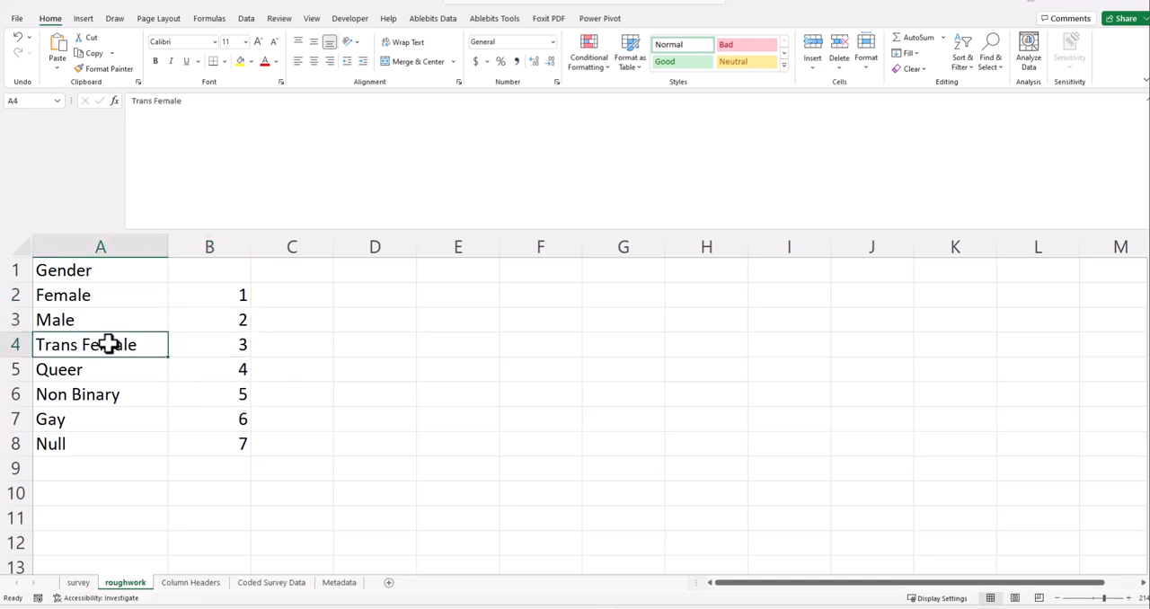
pyautogui.keyDown('shift'); pyautogui.click(114, 436); pyautogui.keyUp('shift')
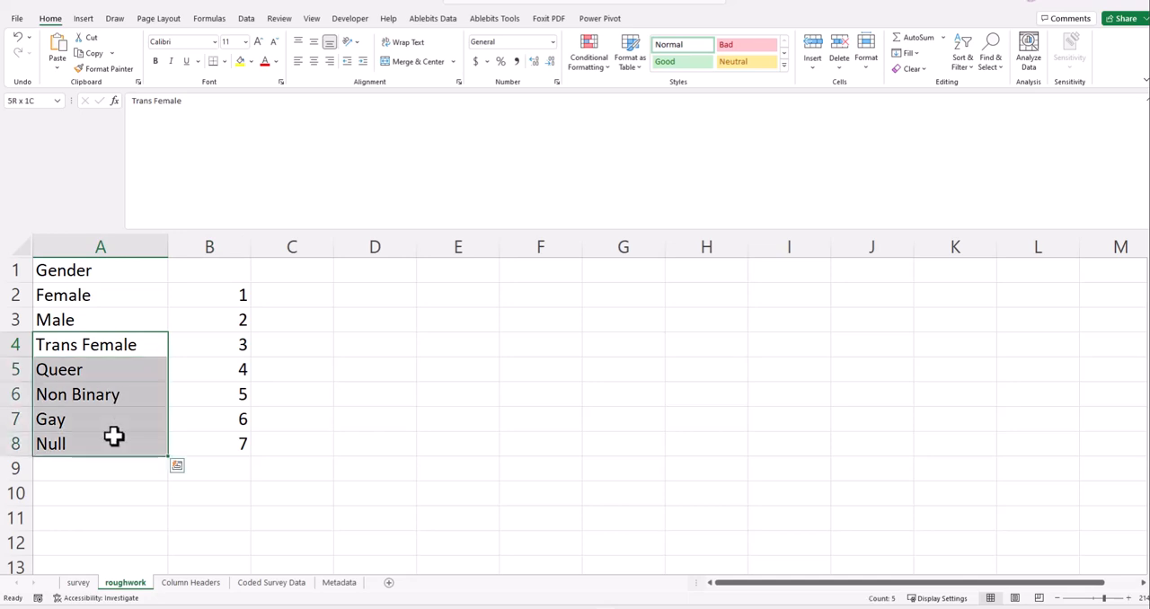
pyautogui.hotkey('ctrl', 'c')
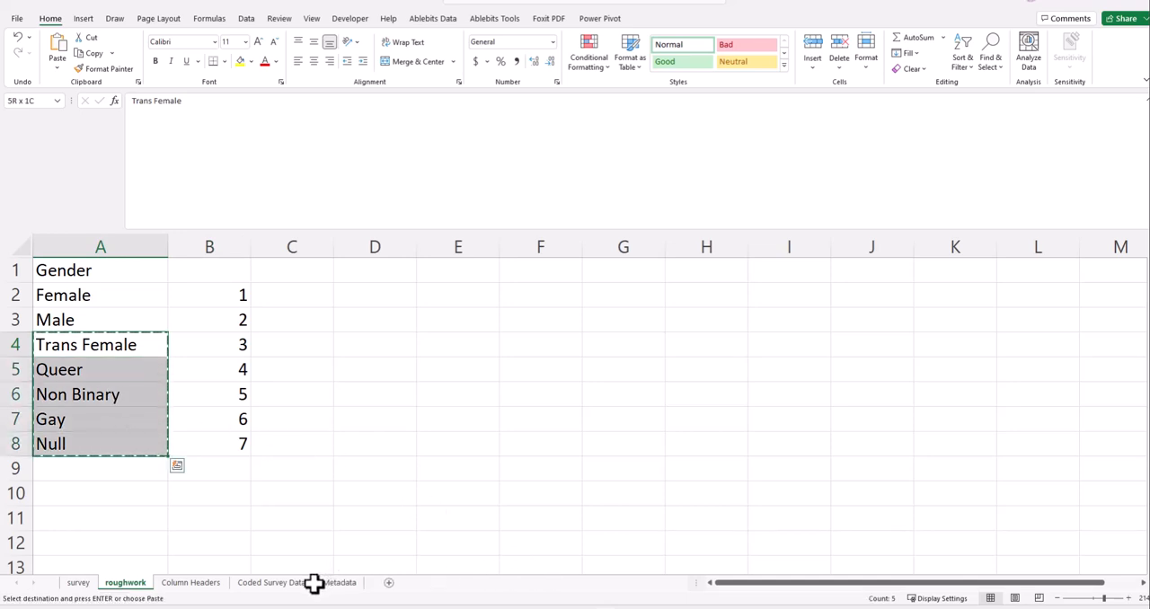
# - On the Coded Survey Data sheet, extend cell C2's SWITCH formula with a comma and a new blank line after "Male",2
pyautogui.click(79, 583)
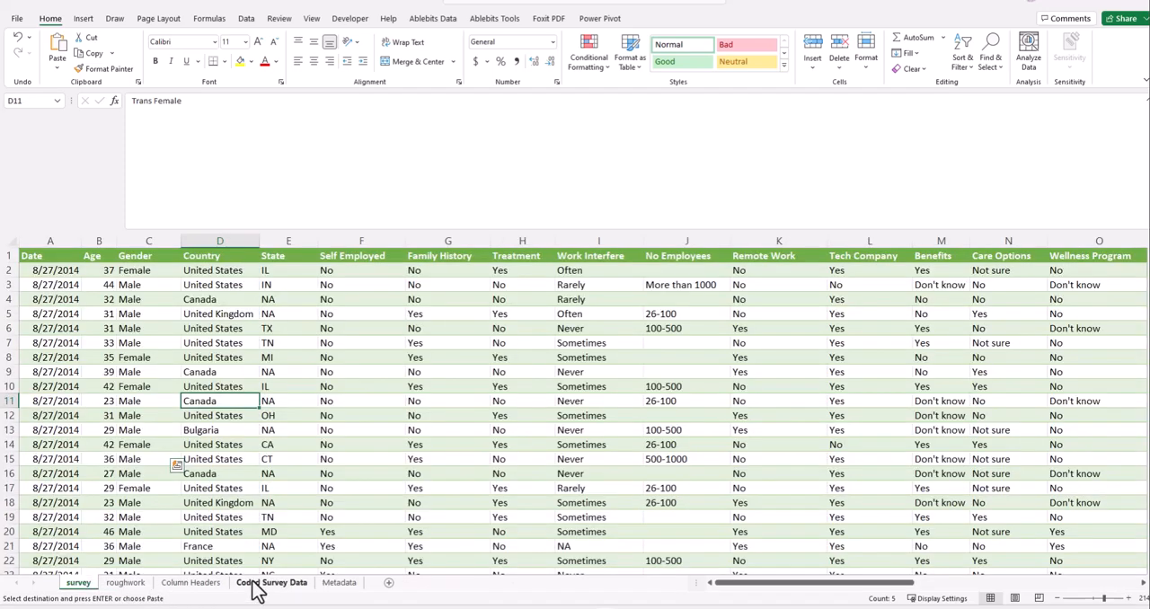
pyautogui.click(259, 585)
pyautogui.click(266, 283)
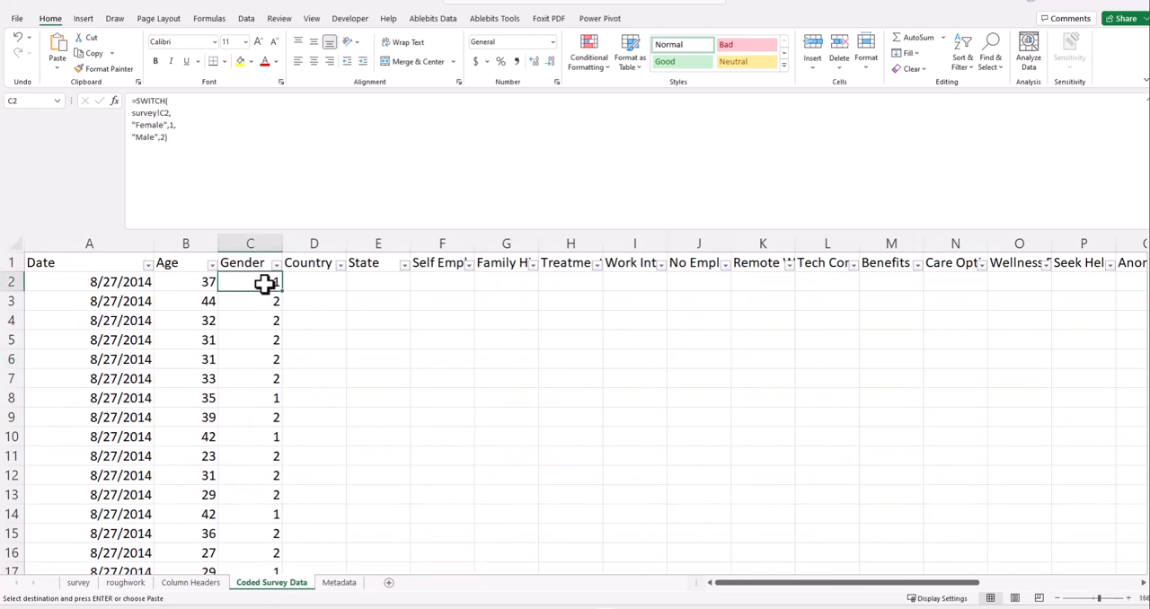
pyautogui.click(190, 126)
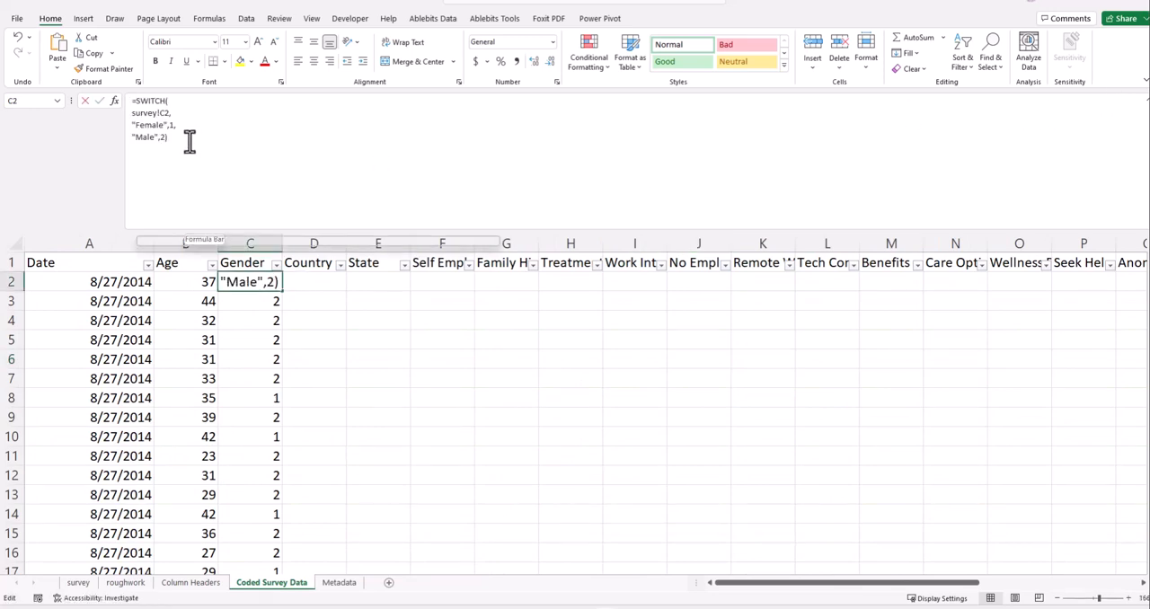
pyautogui.doubleClick(167, 126)
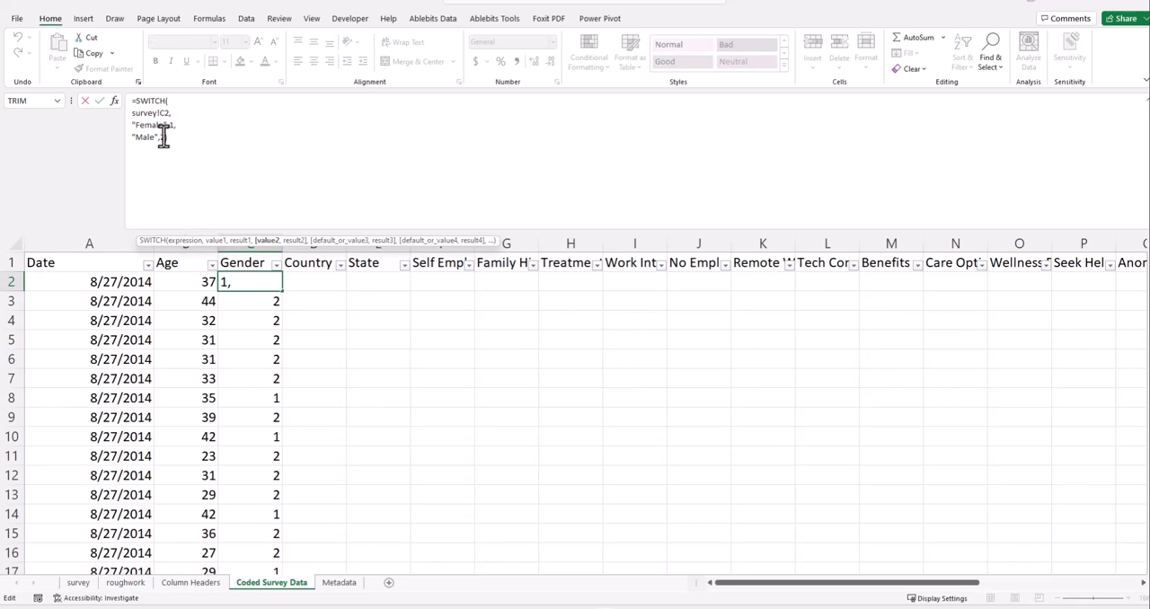
pyautogui.click(183, 166)
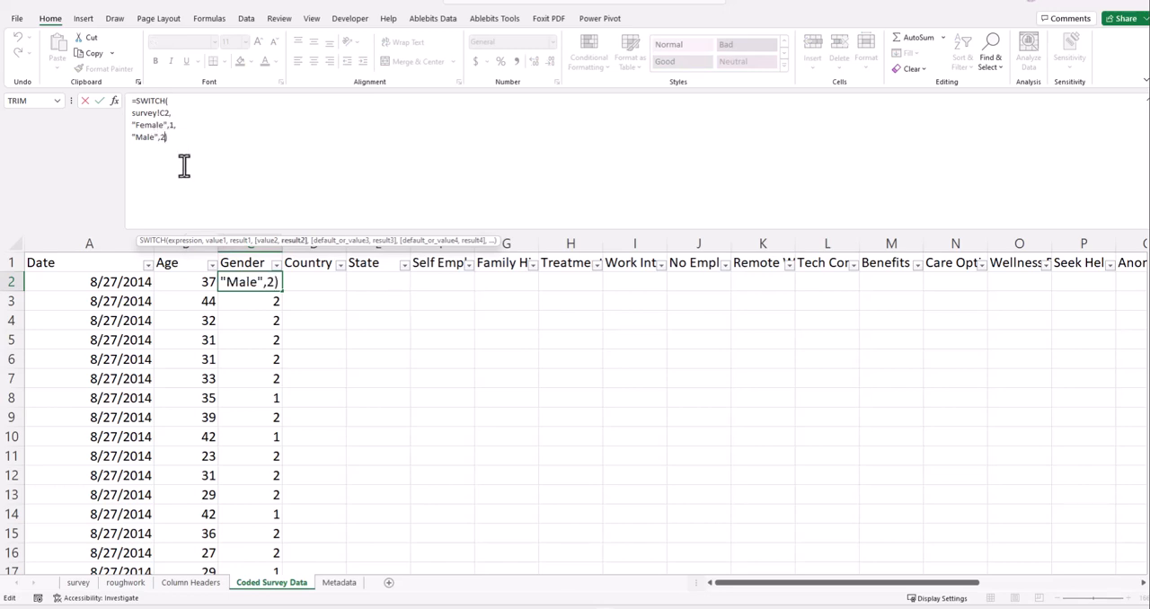
pyautogui.write(',')
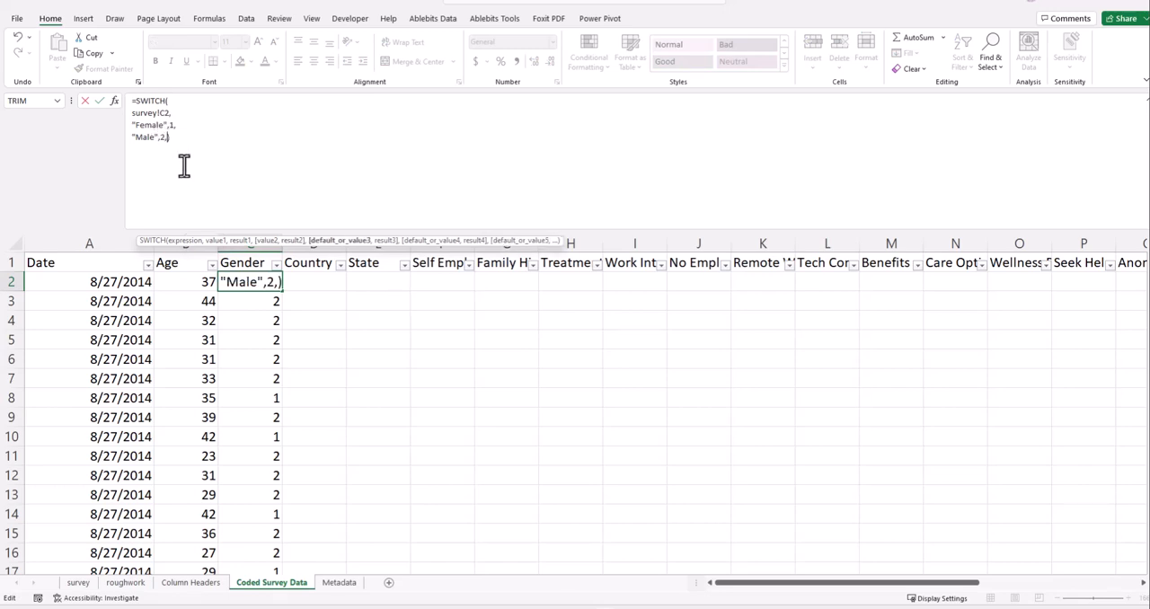
pyautogui.hotkey('alt', 'Return')
# - Copy the gender labels Trans Female through Null in A4:A8 of the roughwork sheet
pyautogui.click(78, 585)
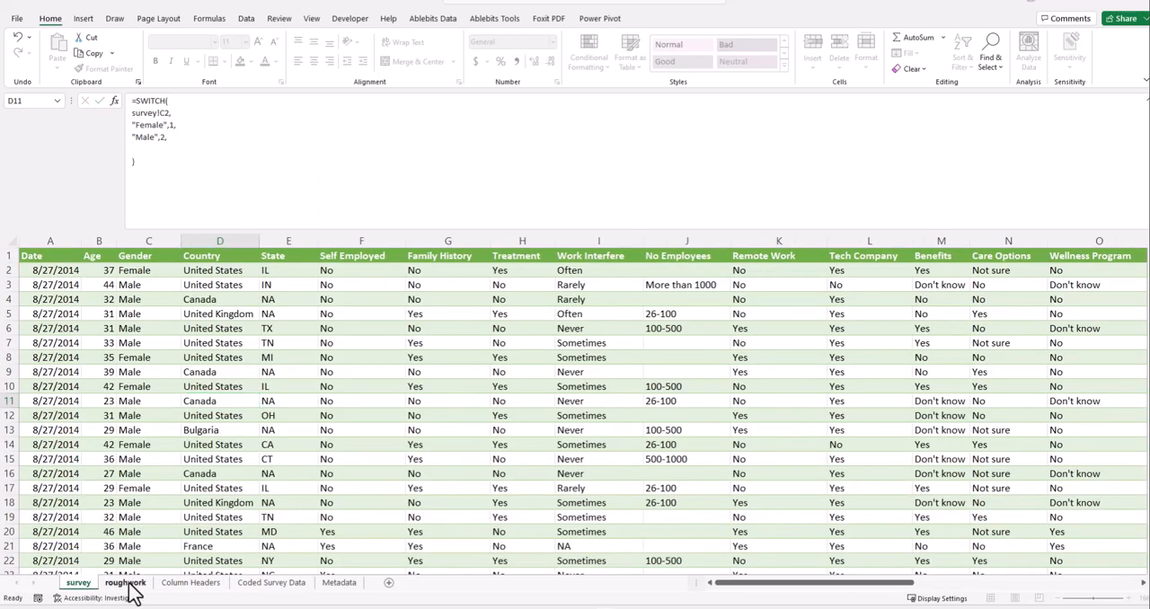
pyautogui.click(126, 584)
pyautogui.press('Escape')
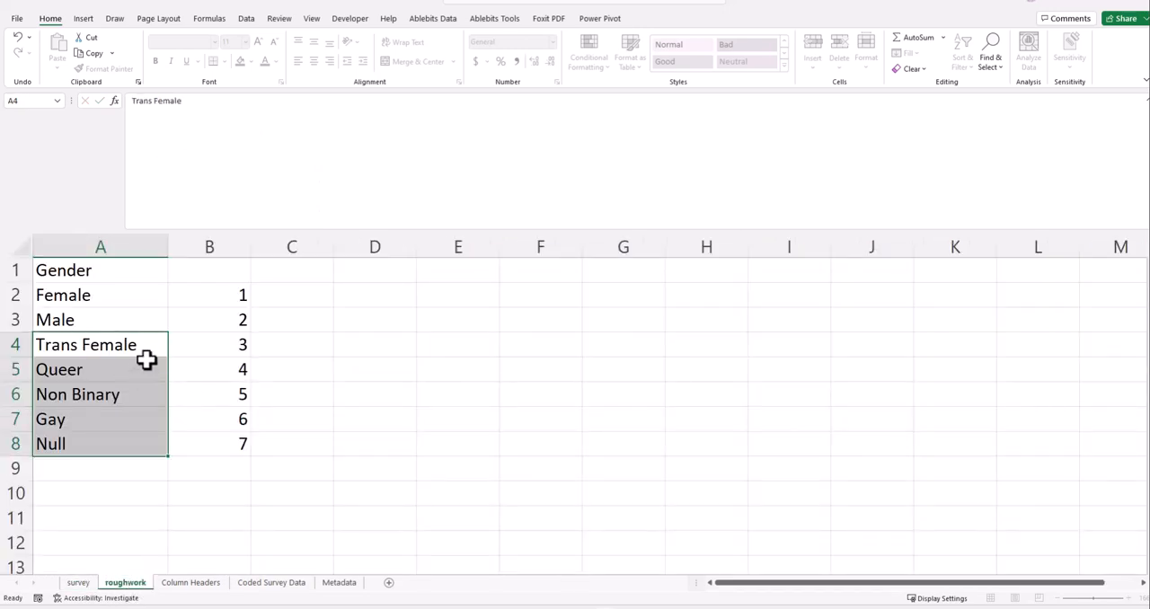
pyautogui.rightClick(135, 366)
pyautogui.click(161, 41)
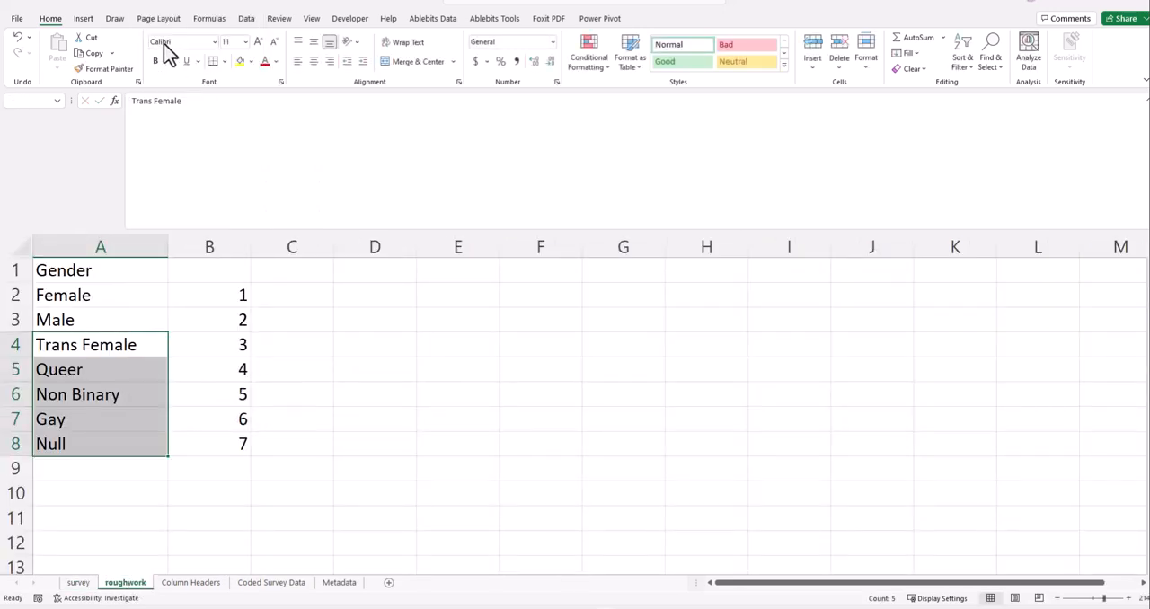
# - Try to paste the copied labels into the blank line of cell C2's SWITCH formula on the Coded Survey Data sheet
pyautogui.click(269, 584)
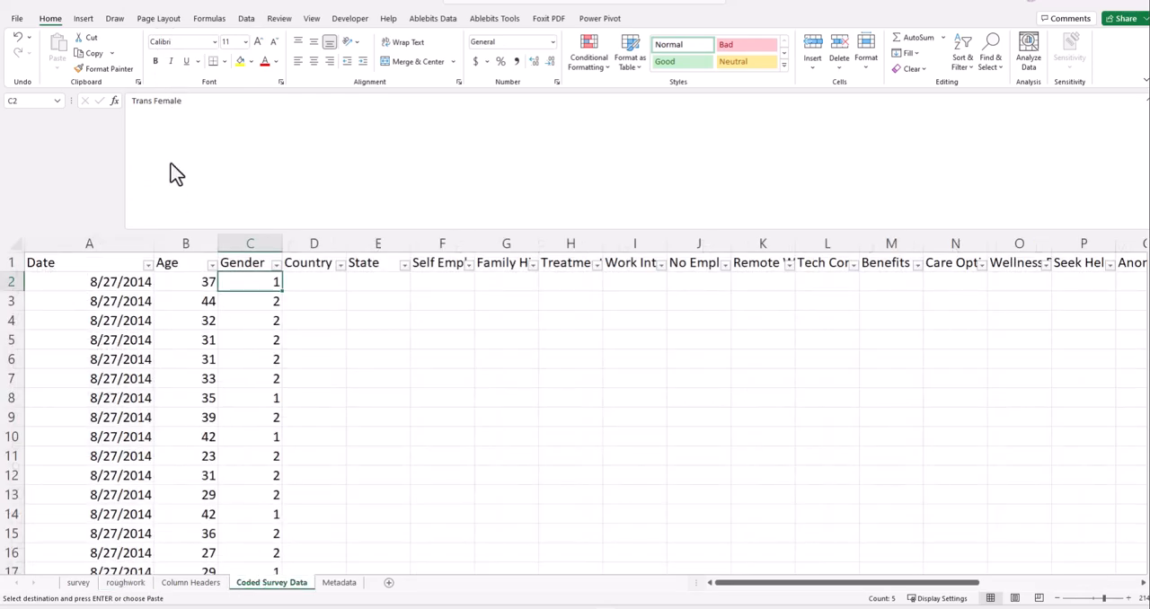
pyautogui.click(298, 314)
pyautogui.click(270, 282)
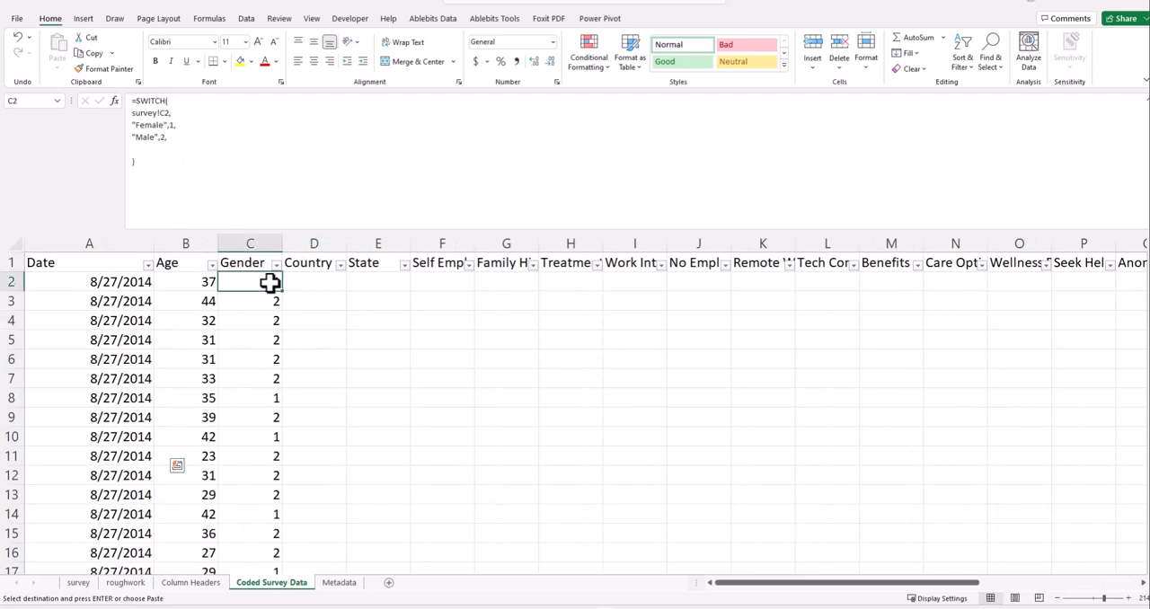
pyautogui.click(153, 148)
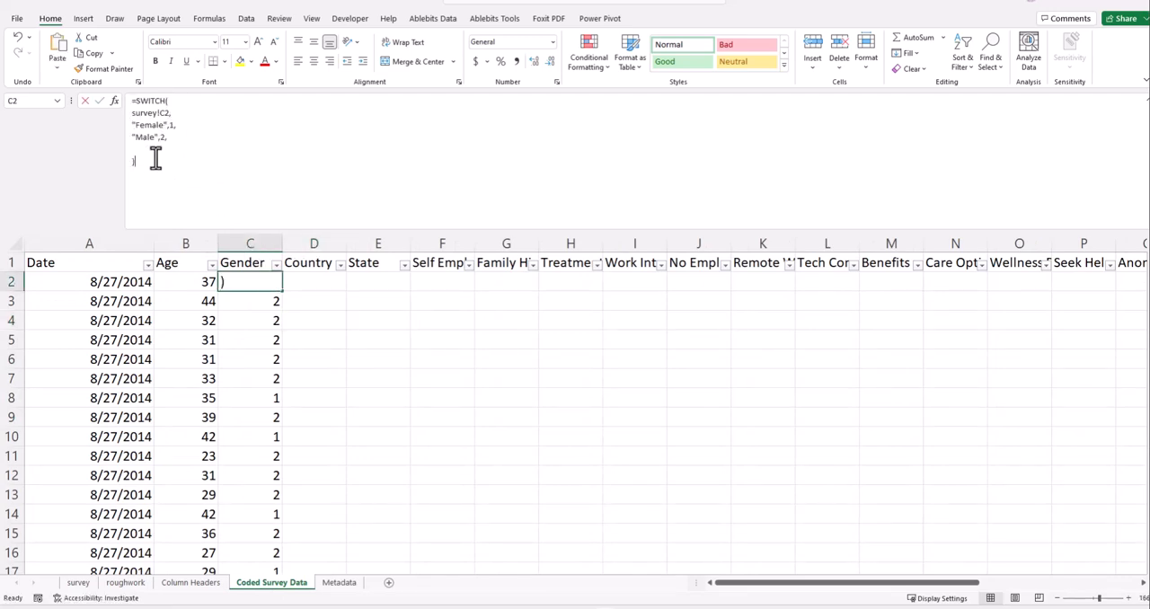
pyautogui.rightClick(160, 150)
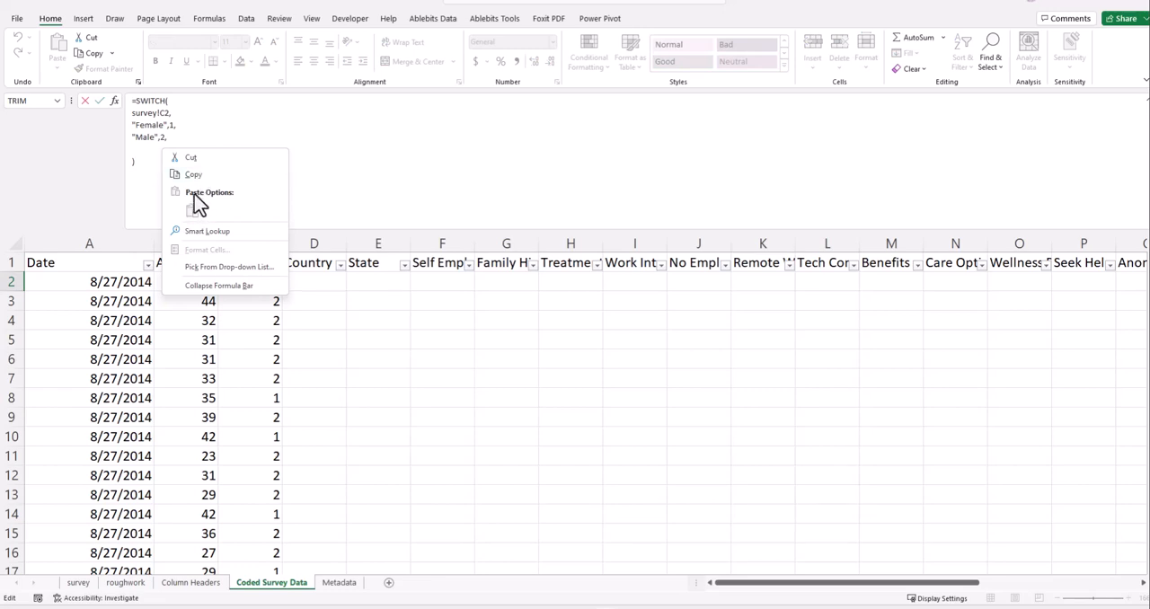
pyautogui.click(147, 160)
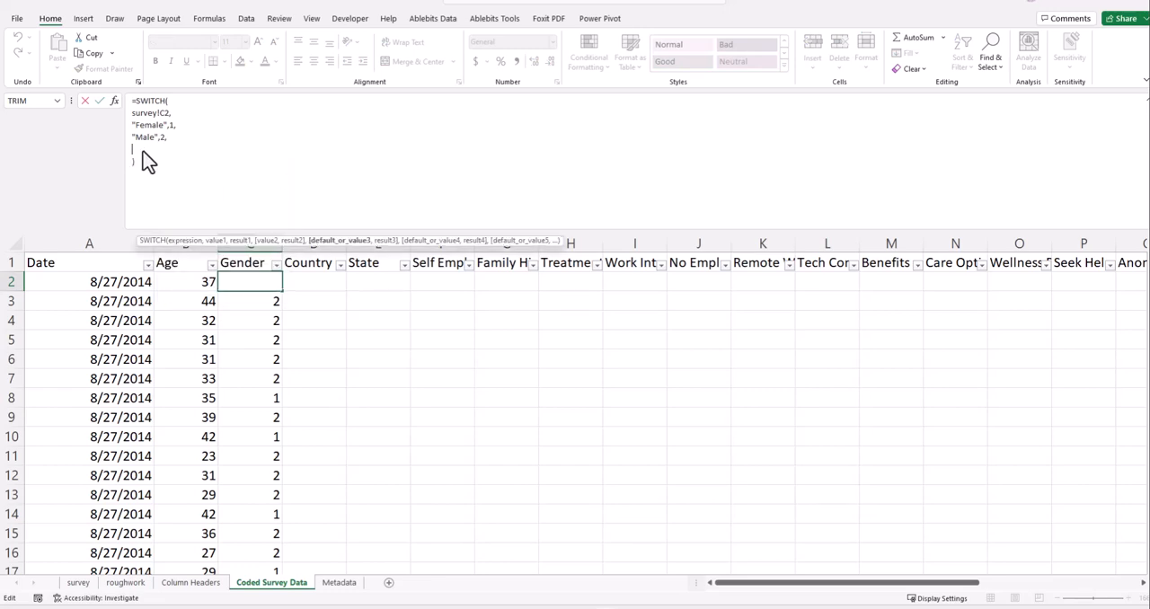
pyautogui.click(310, 360)
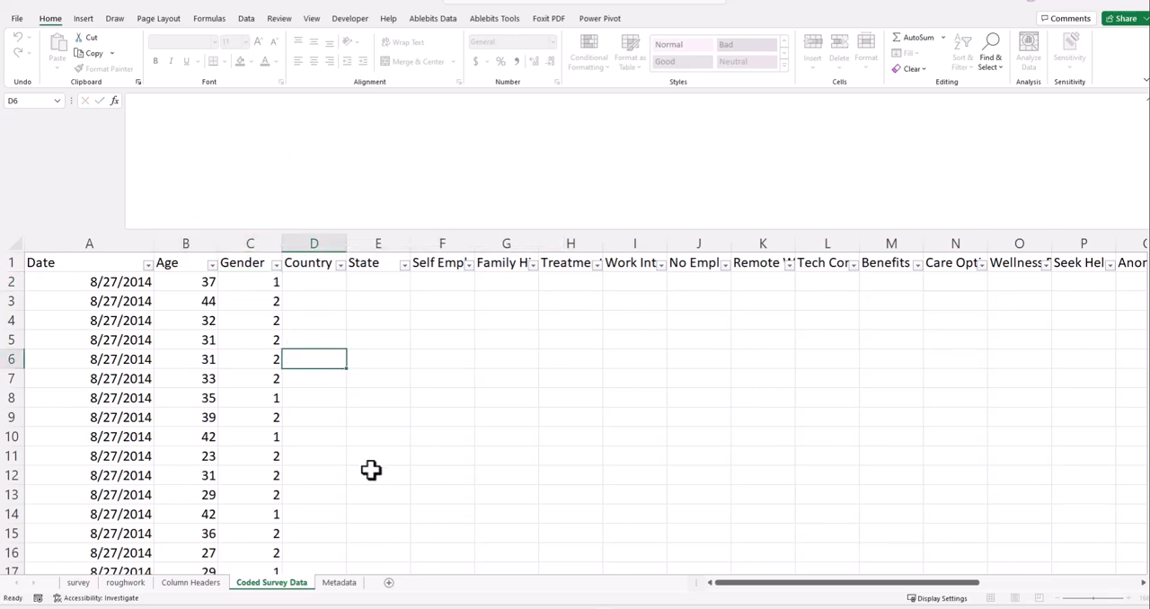
# - Copy the labels in A4:A8 of the roughwork sheet and paste them into Notepad below the existing SWITCH formulas
pyautogui.click(134, 584)
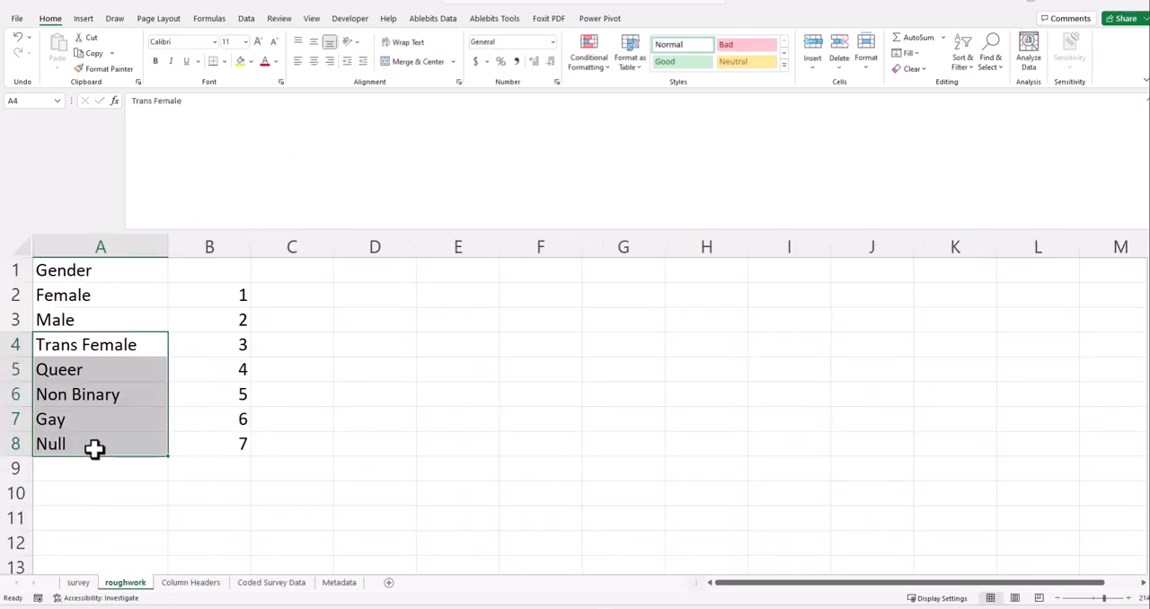
pyautogui.hotkey('ctrl', 'c')
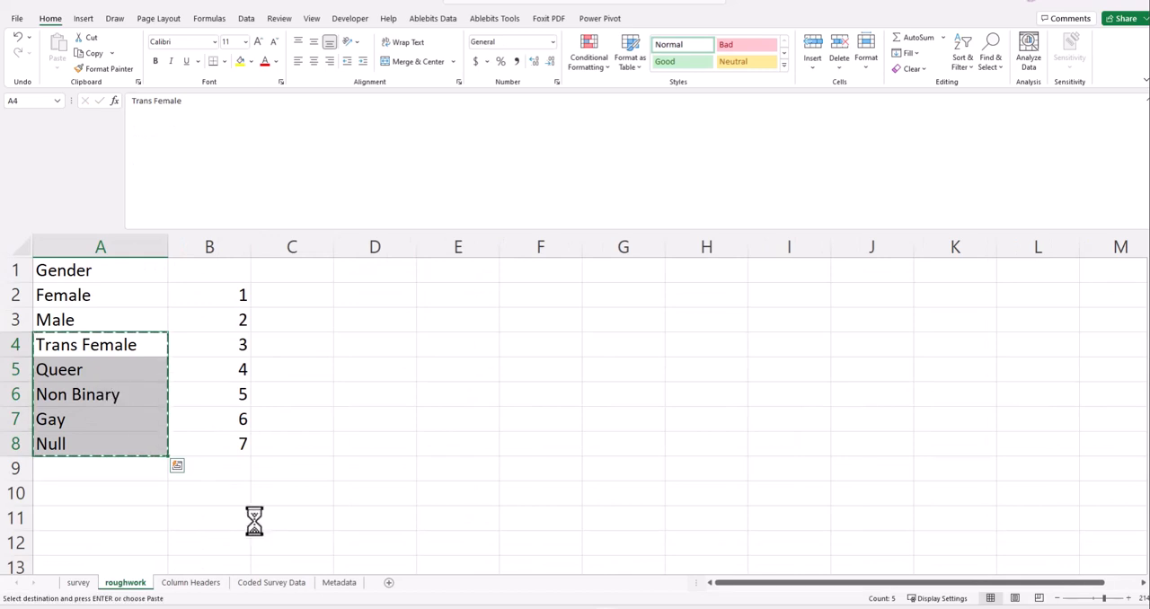
pyautogui.moveTo(367, 608)
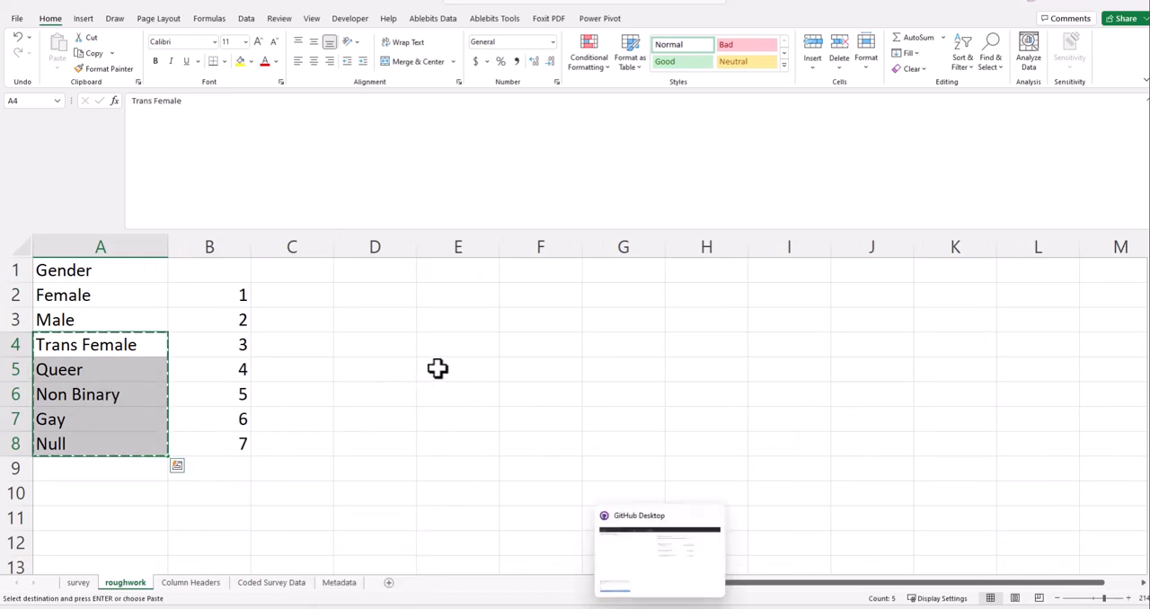
pyautogui.click(539, 344)
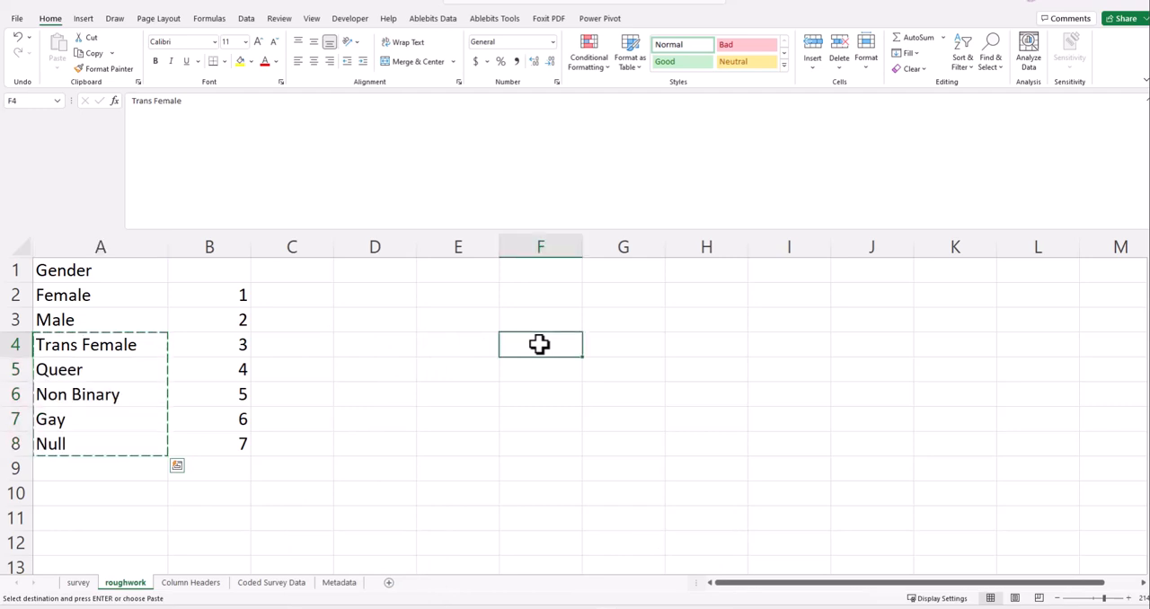
pyautogui.hotkey('shift', 'F10')
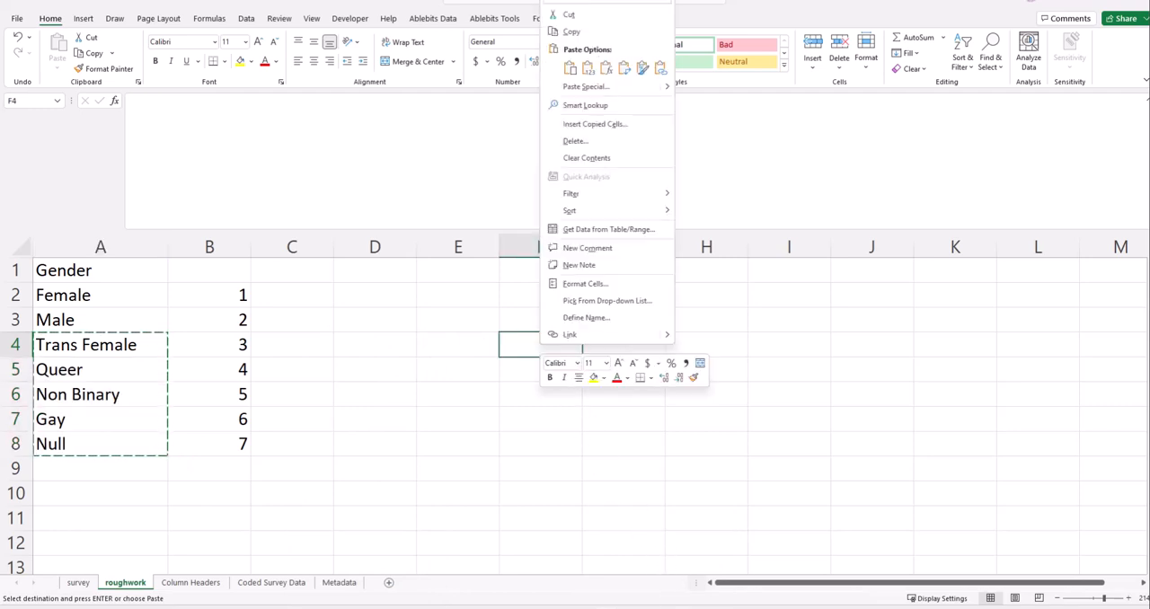
pyautogui.press('Escape')
pyautogui.hotkey('alt', 'Tab')
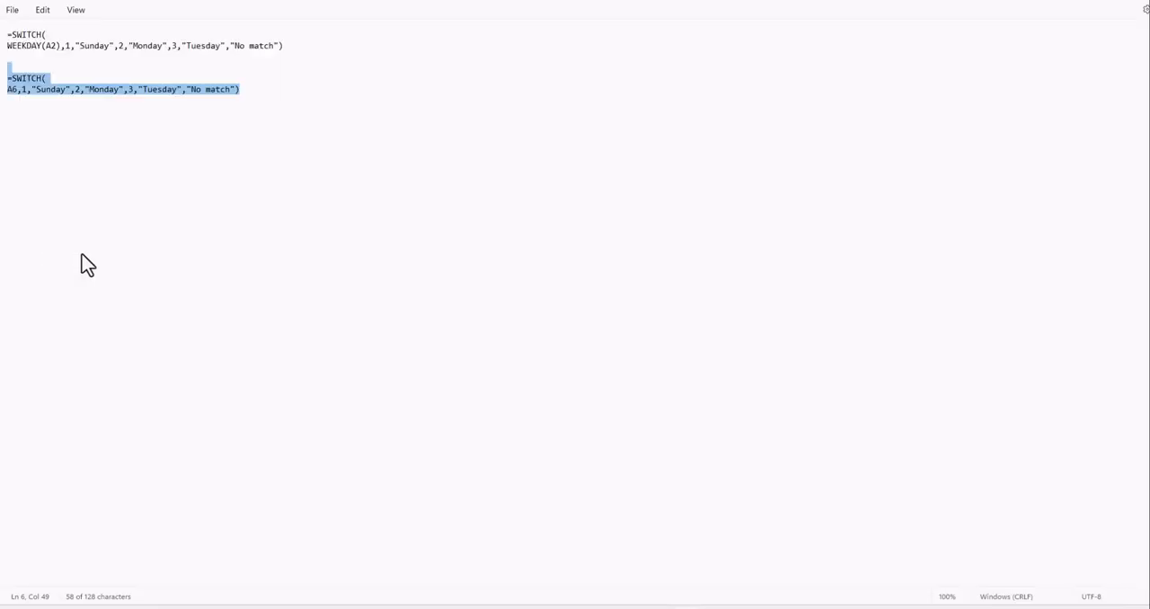
pyautogui.click(265, 96)
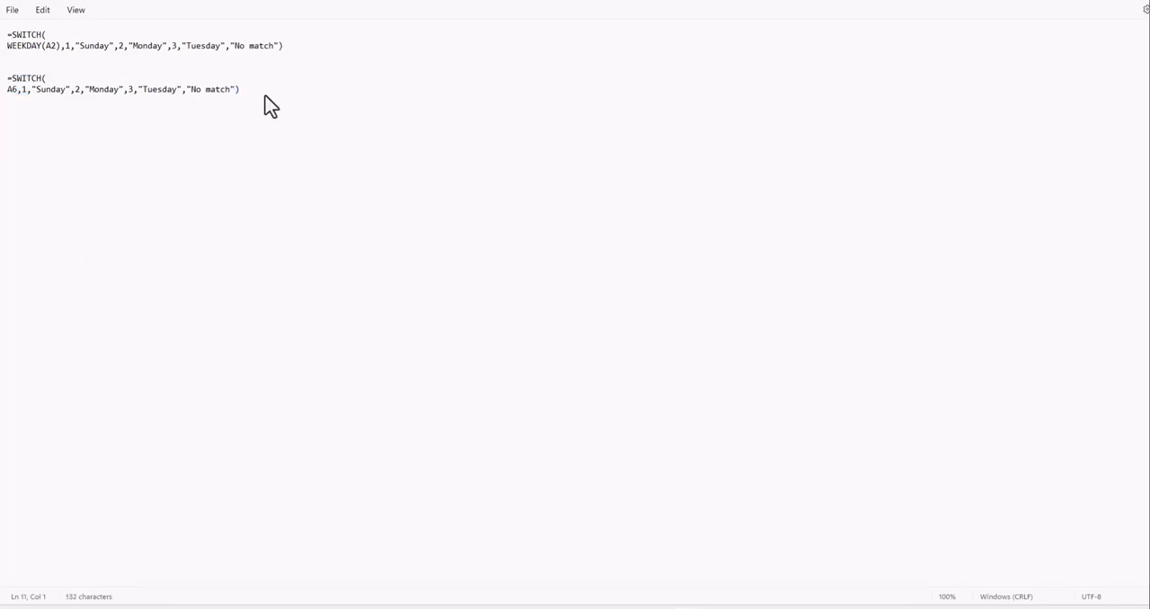
pyautogui.hotkey('ctrl', 'v')
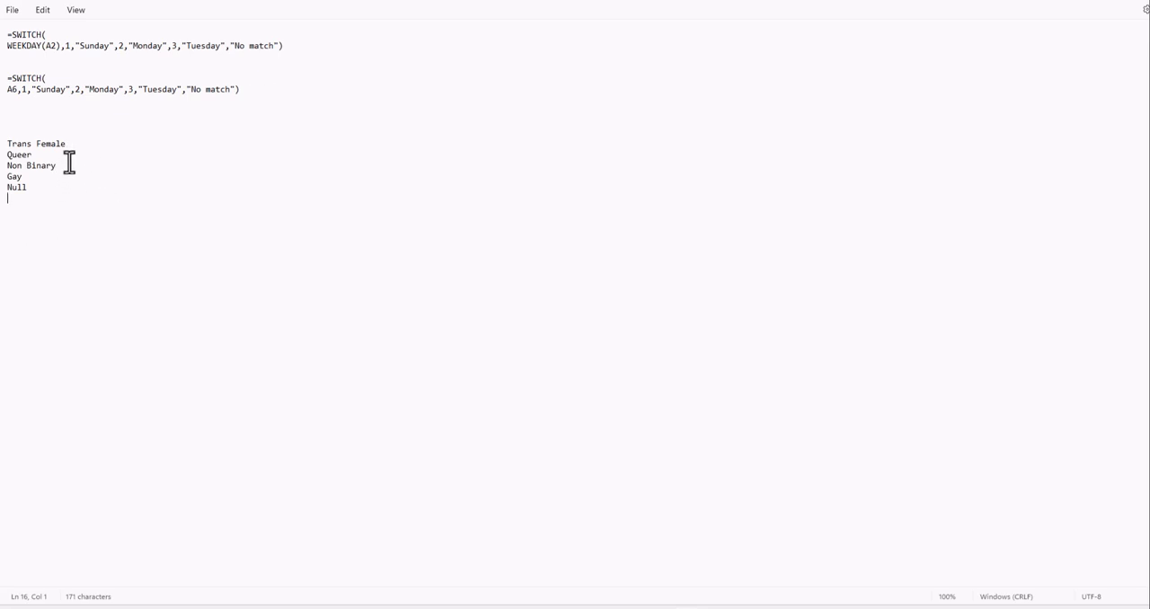
# - Snap the Notepad window to the right half of the screen
pyautogui.click(45, 79)
pyautogui.click(47, 79)
pyautogui.moveTo(1067, 2); pyautogui.dragTo(1149, 261)
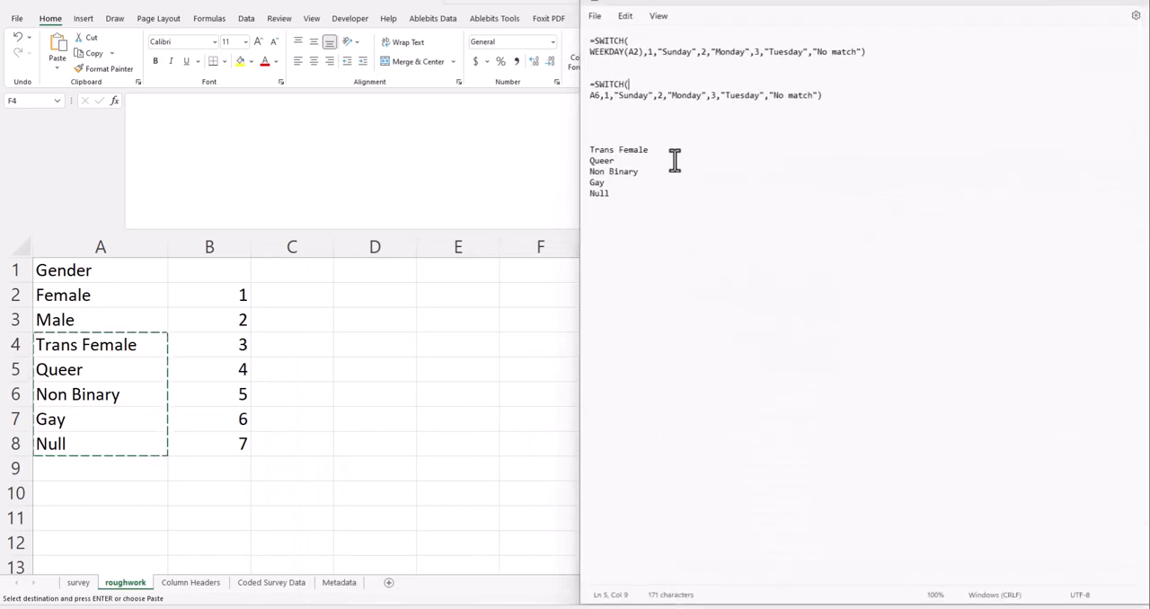
# - Snap the Tech Industry Mental Health Survey workbook to the right half of the screen and minimize the other open survey workbook
pyautogui.click(401, 150)
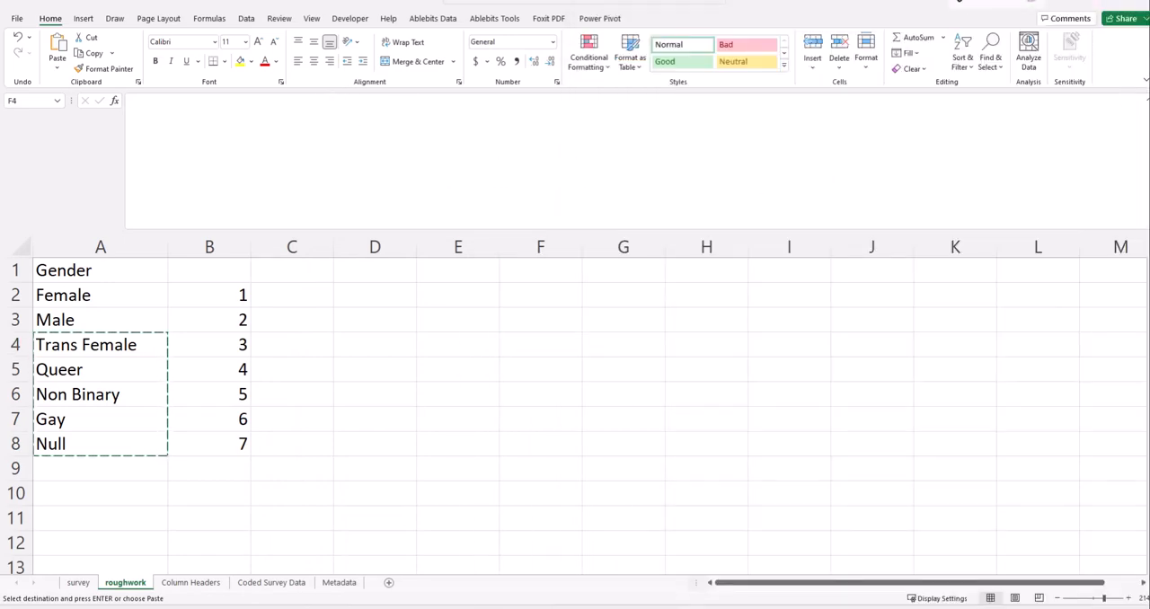
pyautogui.doubleClick(876, 3)
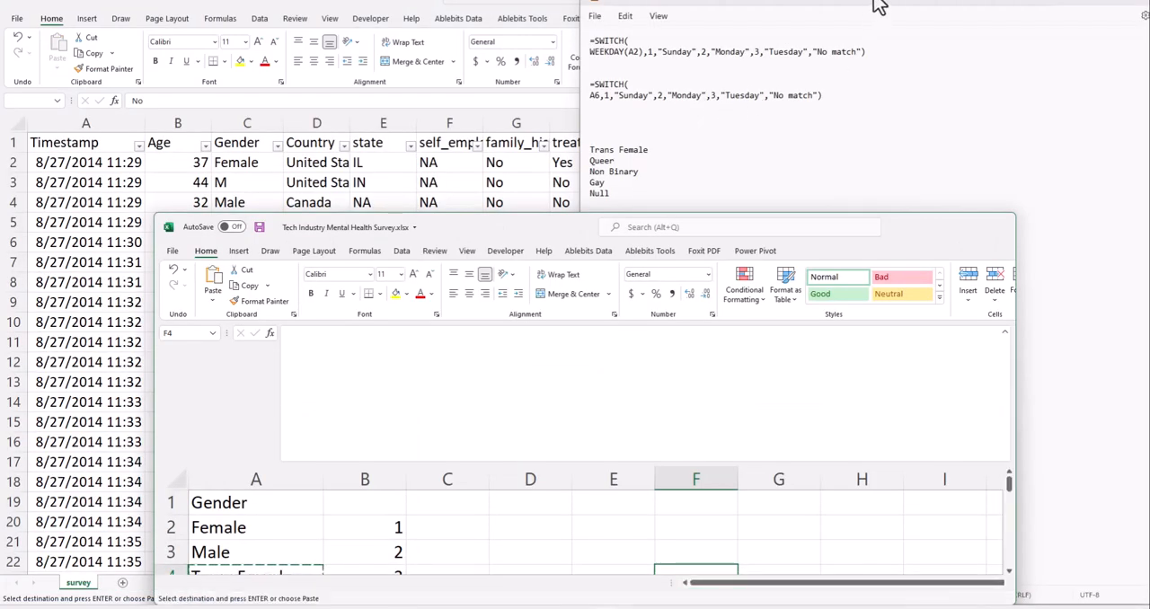
pyautogui.moveTo(756, 229); pyautogui.dragTo(117, 0)
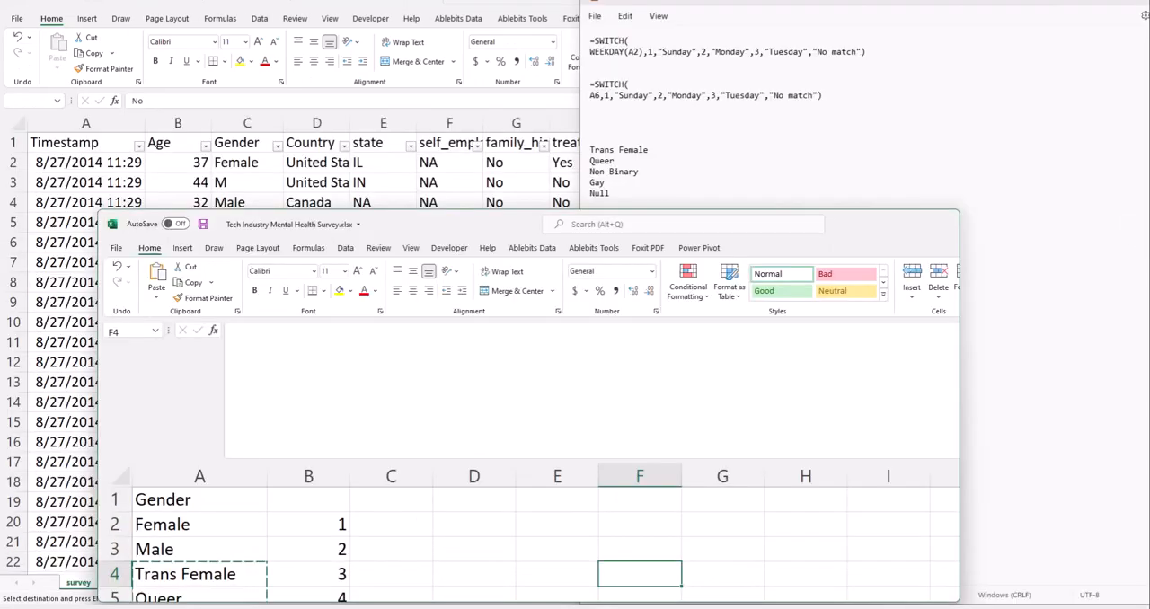
pyautogui.moveTo(521, 225); pyautogui.dragTo(1149, 167)
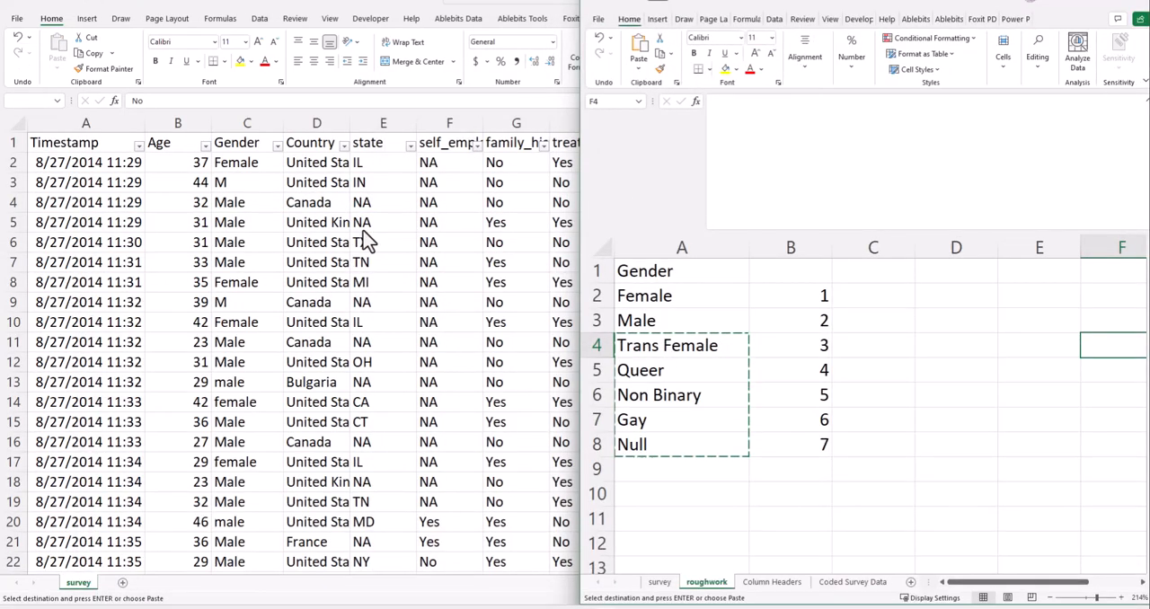
pyautogui.click(790, 431)
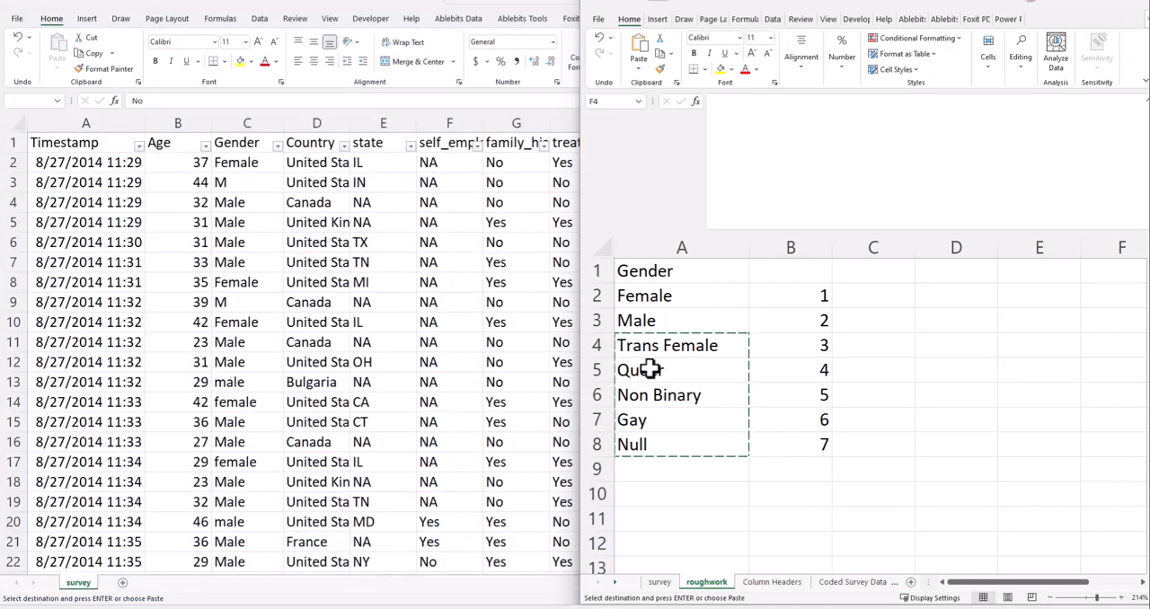
pyautogui.click(489, 5)
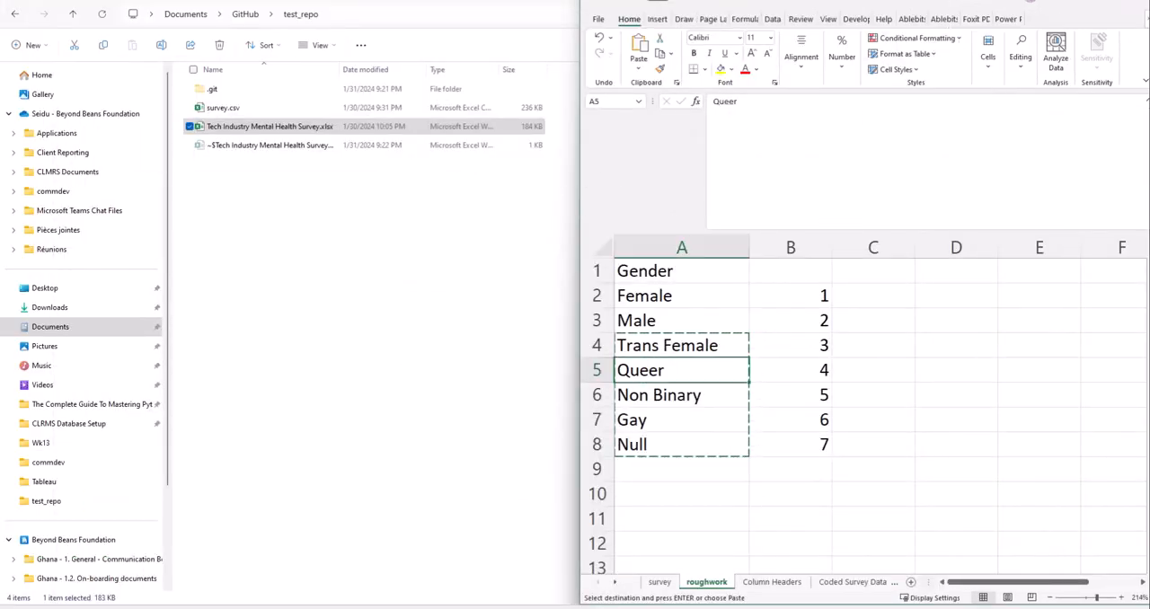
# - Snap the Notepad window to the left half of the screen, beside the survey workbook
pyautogui.hotkey('alt', 'Tab')
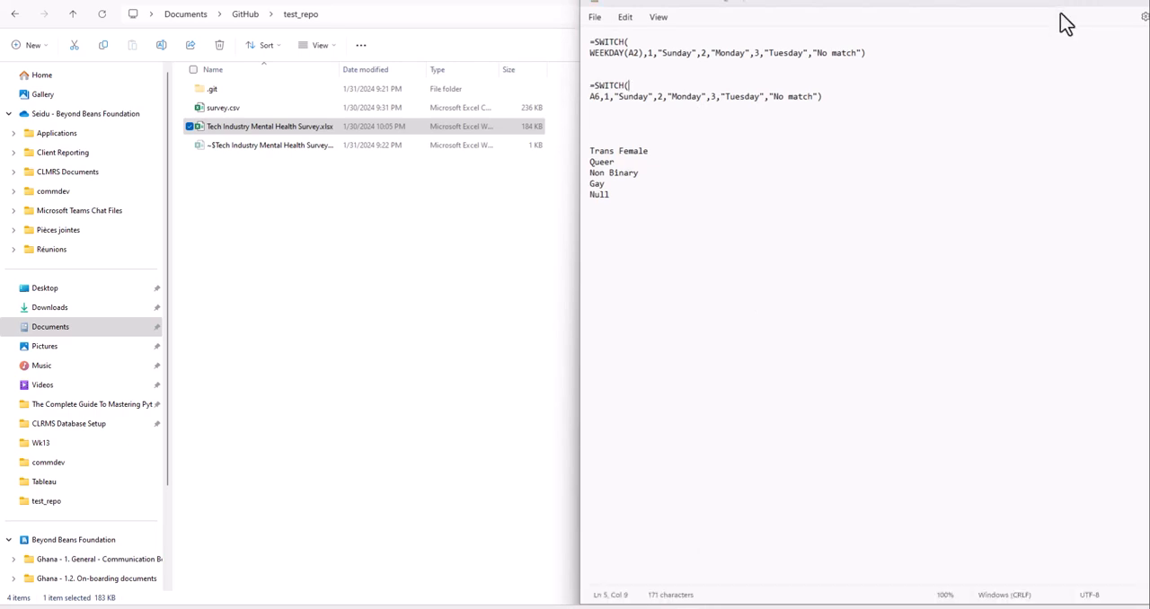
pyautogui.moveTo(1069, 33); pyautogui.dragTo(258, 1)
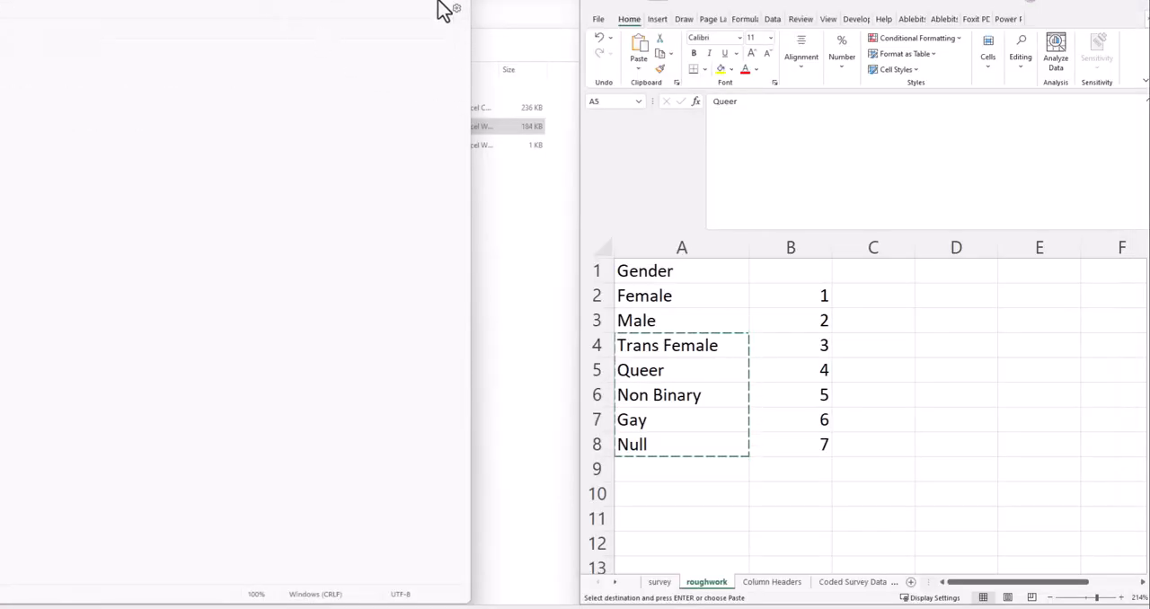
pyautogui.moveTo(440, 0); pyautogui.dragTo(539, 21)
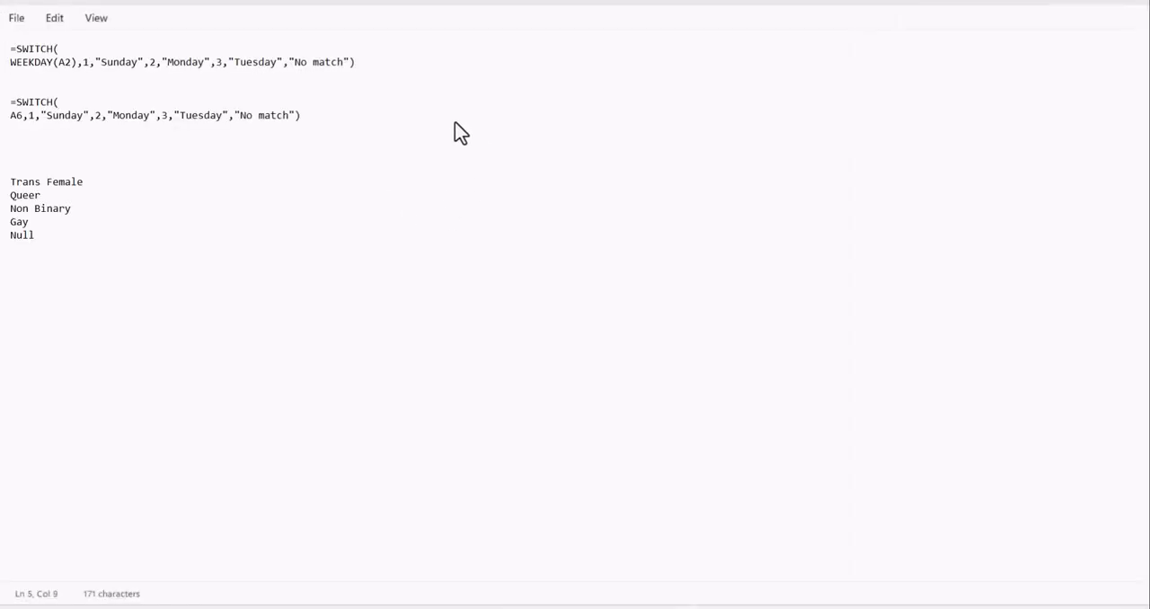
pyautogui.click(1111, 1)
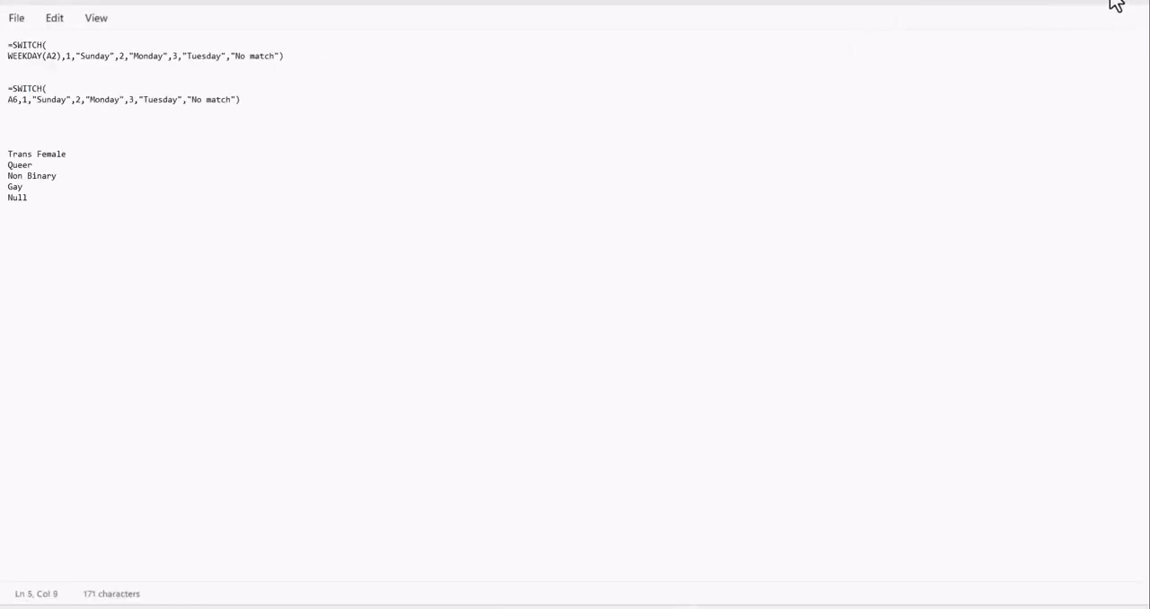
pyautogui.press('super+Right')
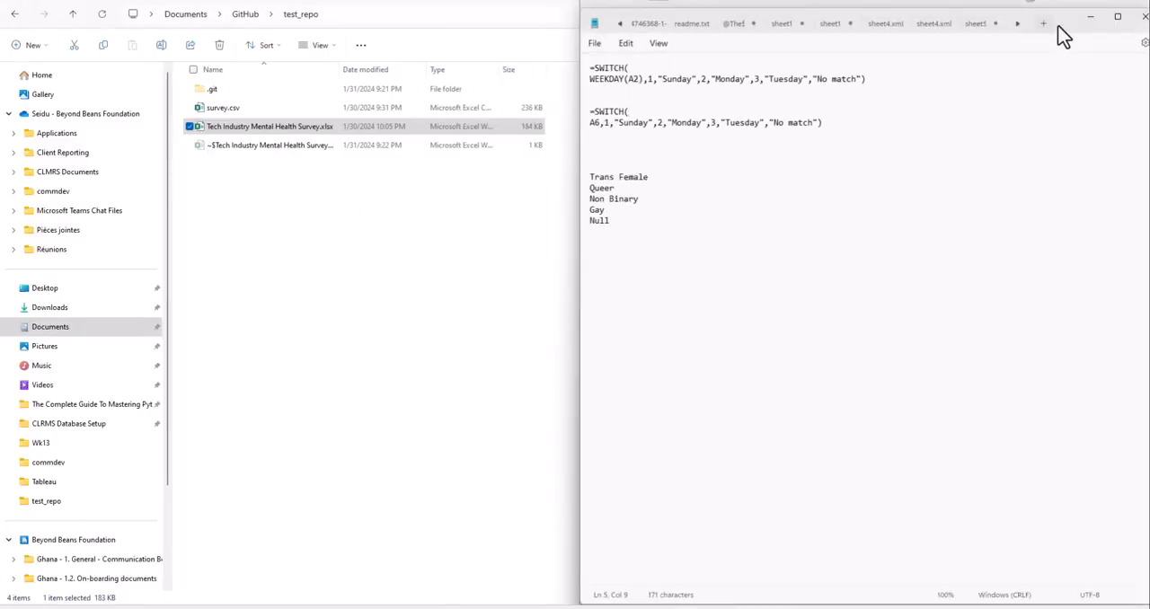
pyautogui.moveTo(1069, 40); pyautogui.dragTo(390, 22)
pyautogui.click(688, 188)
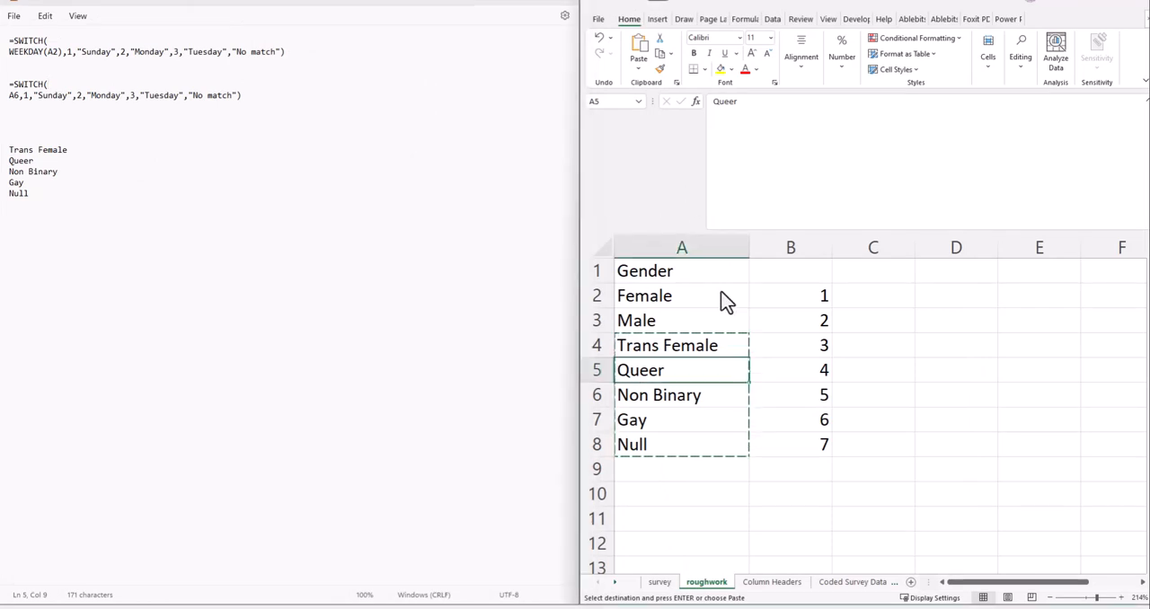
pyautogui.click(108, 215)
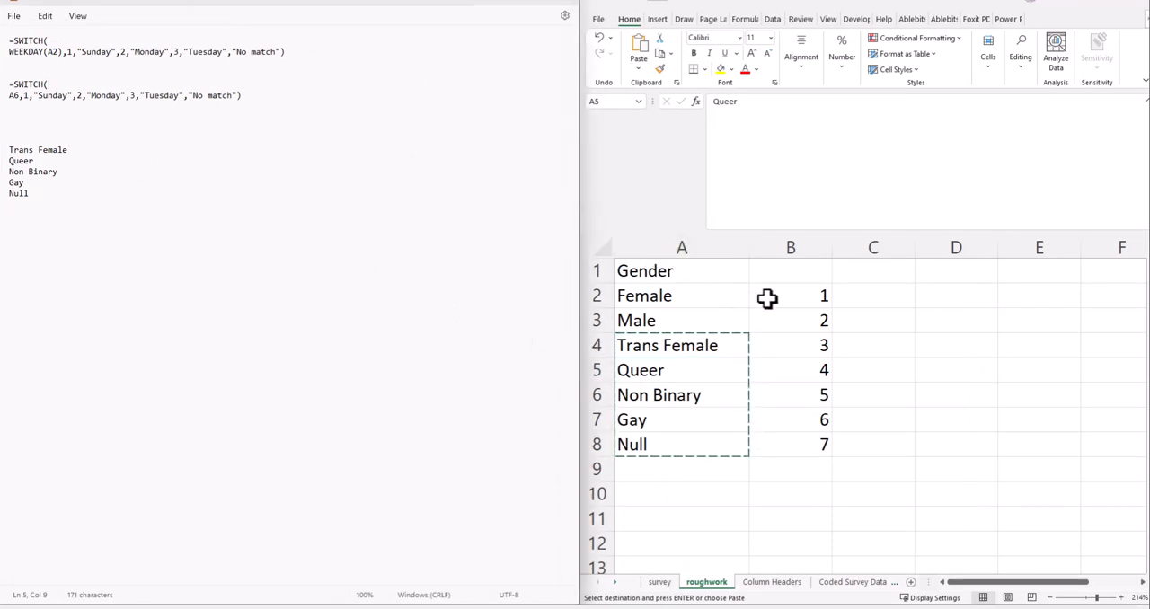
# - Copy cell C2's SWITCH formula from the Coded Survey Data sheet and paste it into Notepad below the list of labels
pyautogui.click(796, 323)
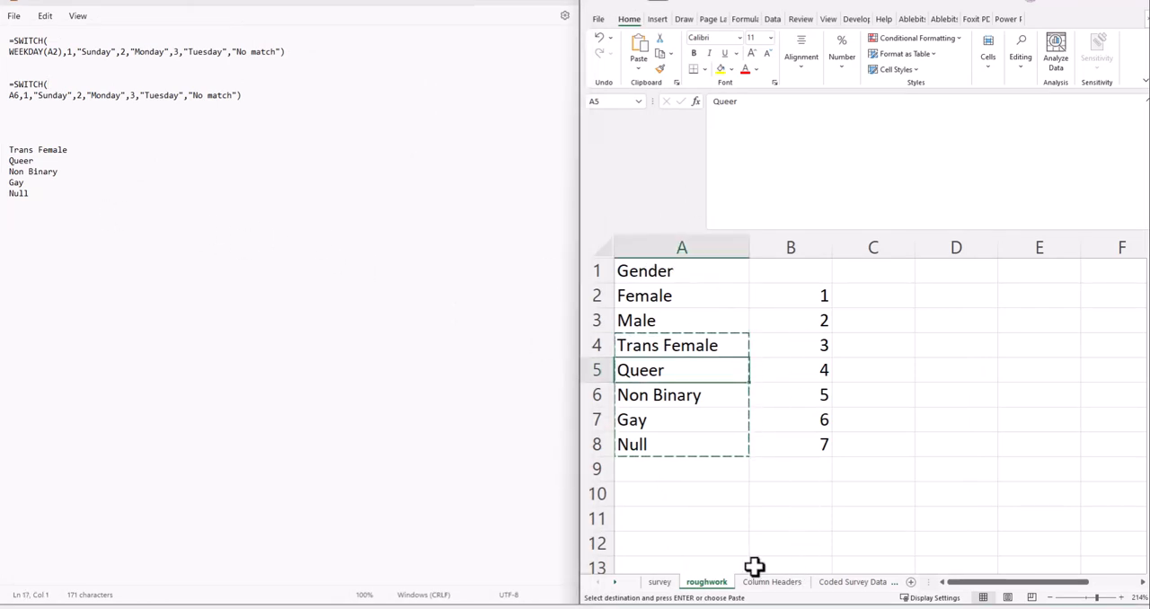
pyautogui.press('Escape')
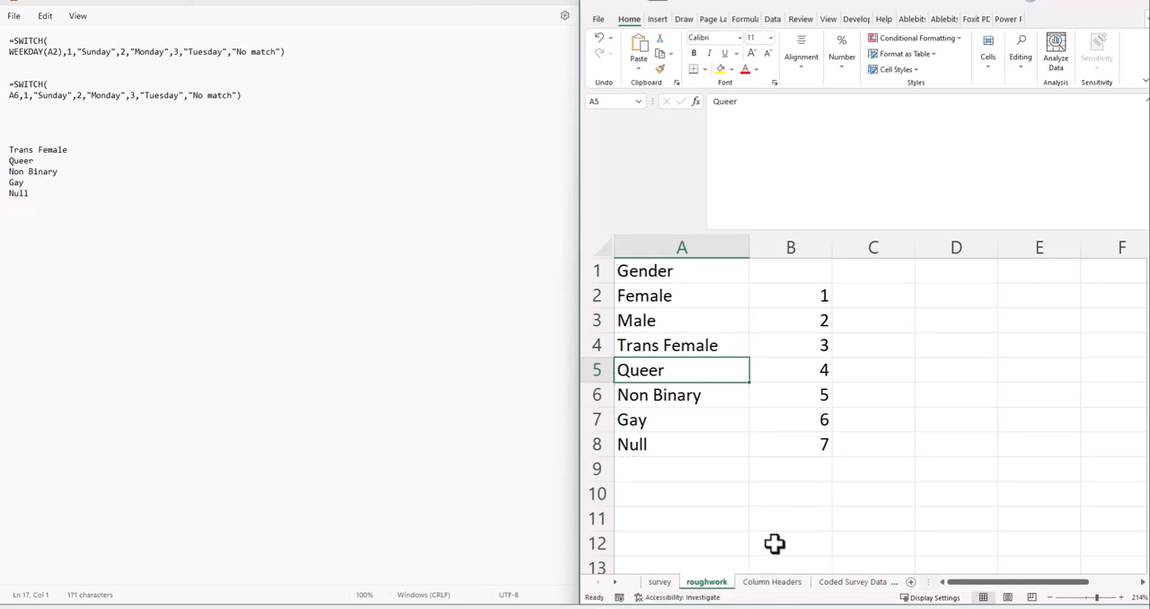
pyautogui.click(826, 580)
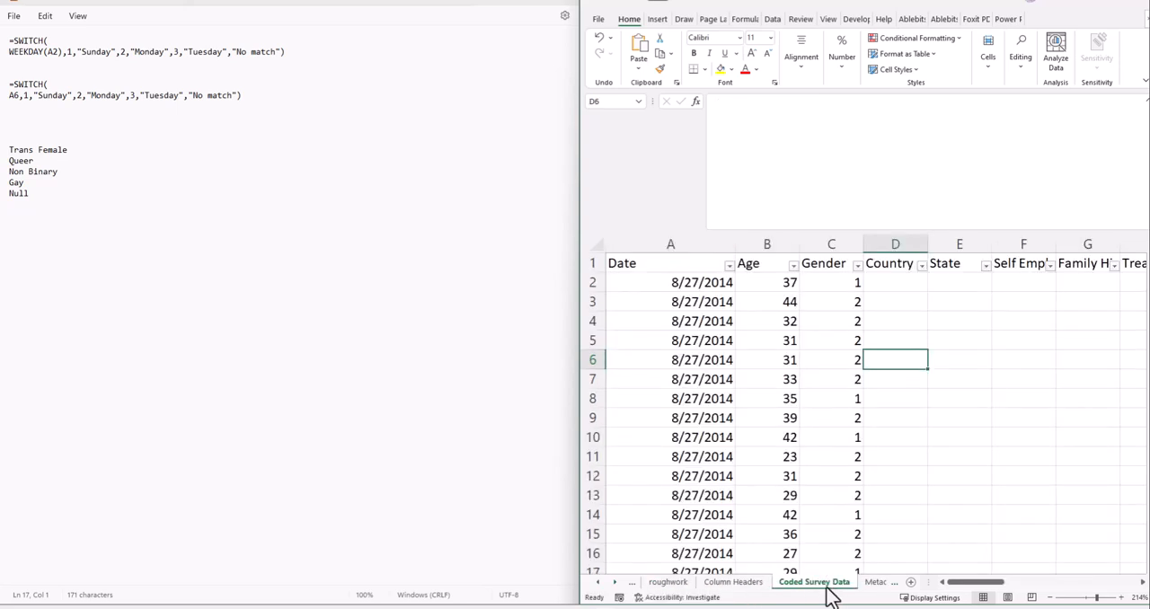
pyautogui.click(857, 282)
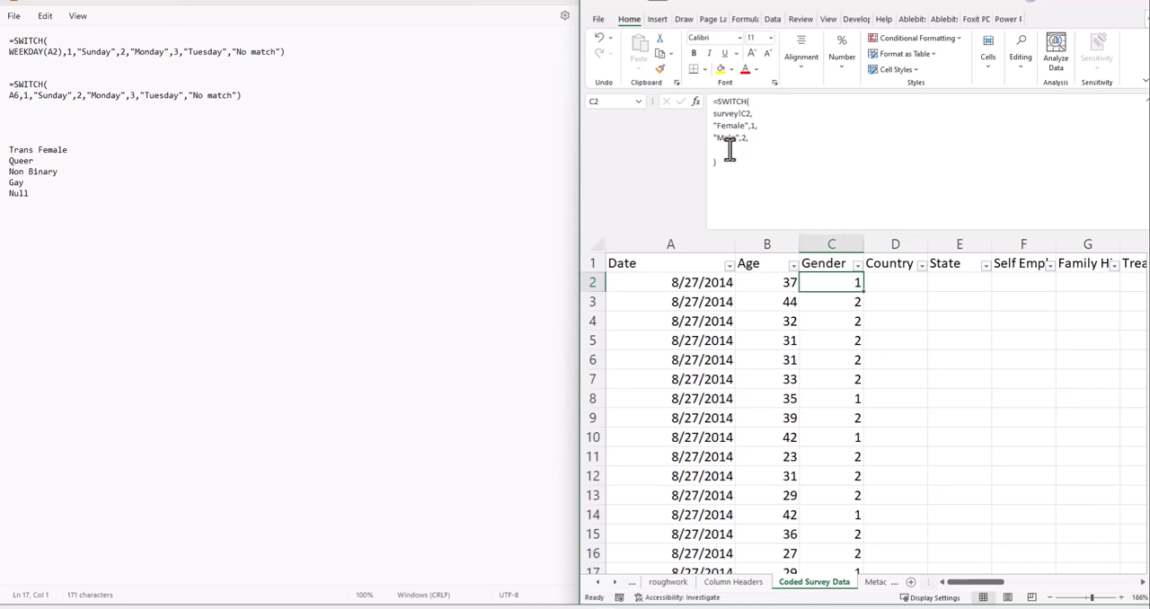
pyautogui.moveTo(715, 100); pyautogui.dragTo(717, 164)
pyautogui.hotkey('ctrl', 'c')
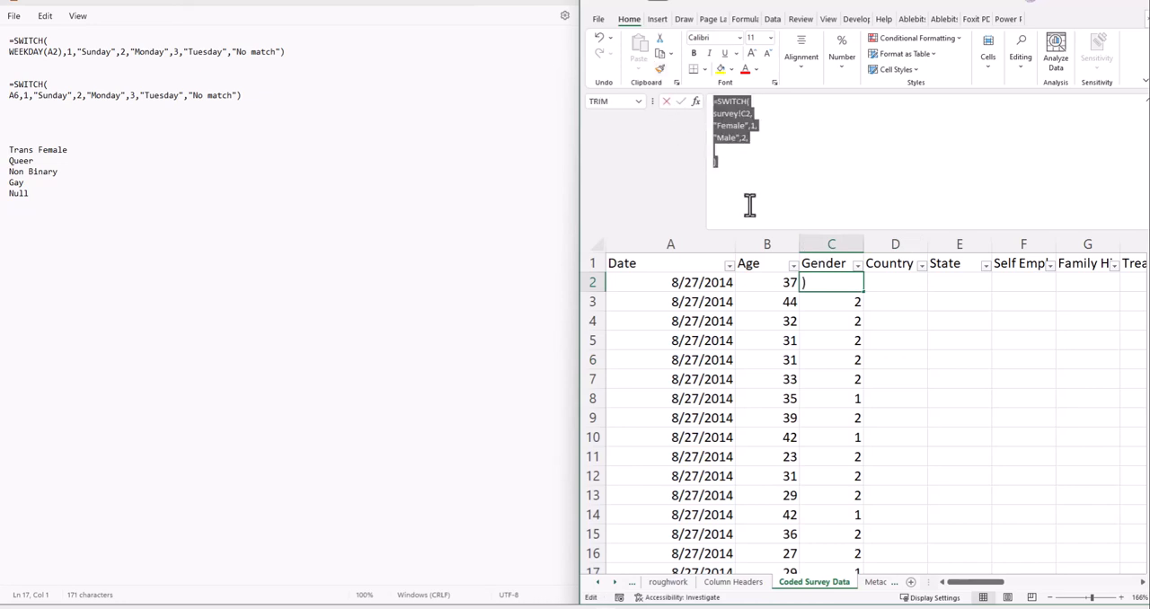
pyautogui.click(139, 205)
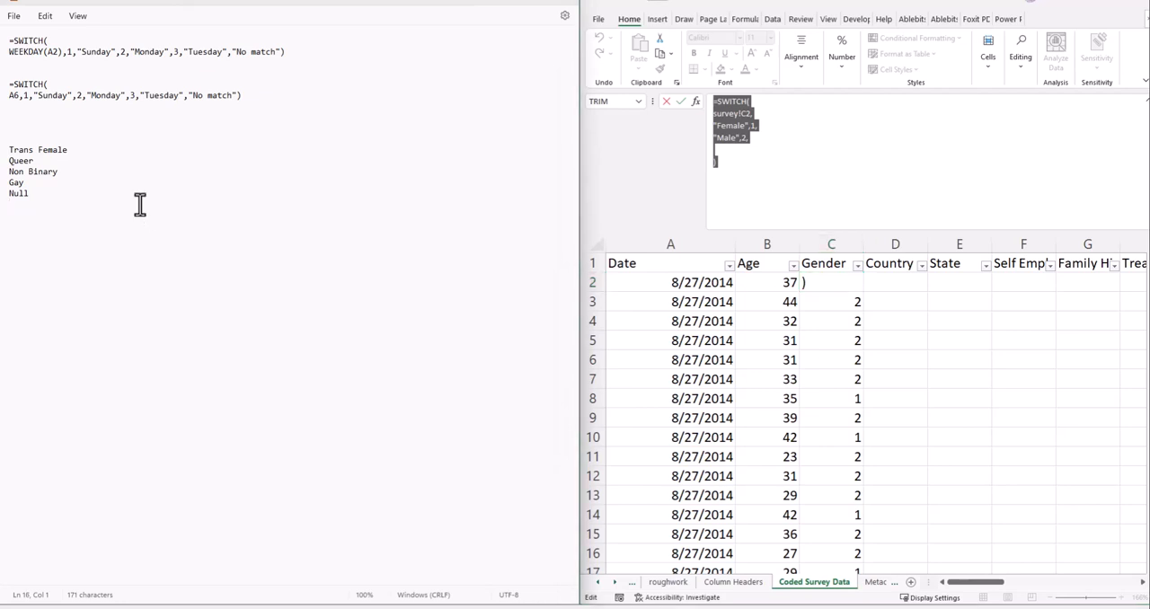
pyautogui.press('Return')
pyautogui.hotkey('ctrl', 'v')
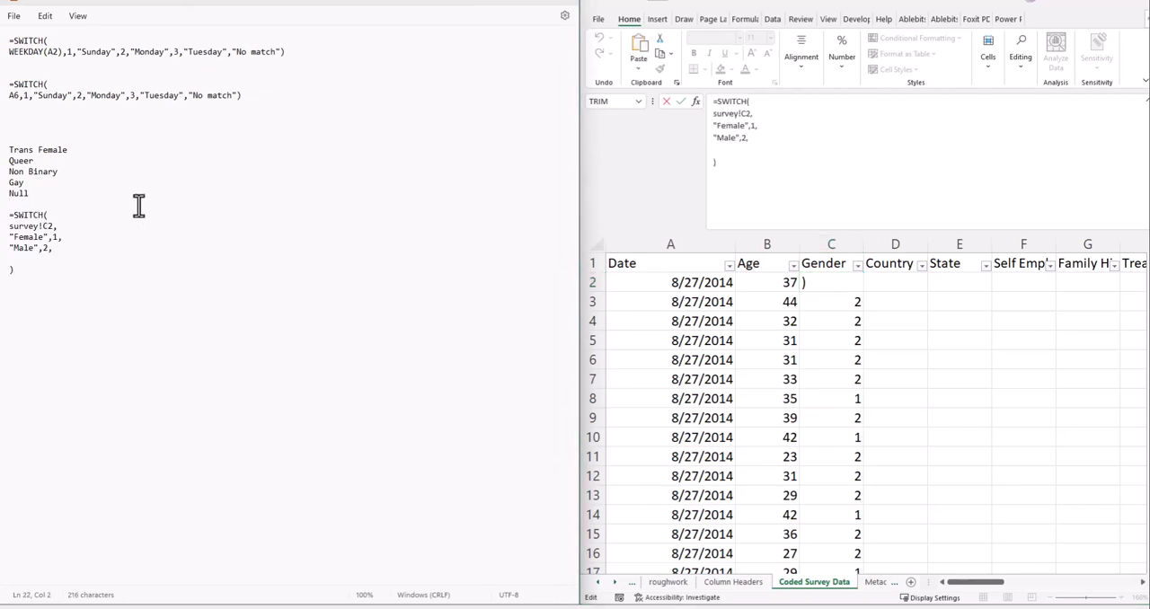
# - Copy the five labels from Trans Female to Null onto the blank line after "Male",2, in Notepad's pasted SWITCH formula
pyautogui.click(55, 215)
pyautogui.moveTo(29, 193); pyautogui.dragTo(4, 153)
pyautogui.hotkey('ctrl', 'c')
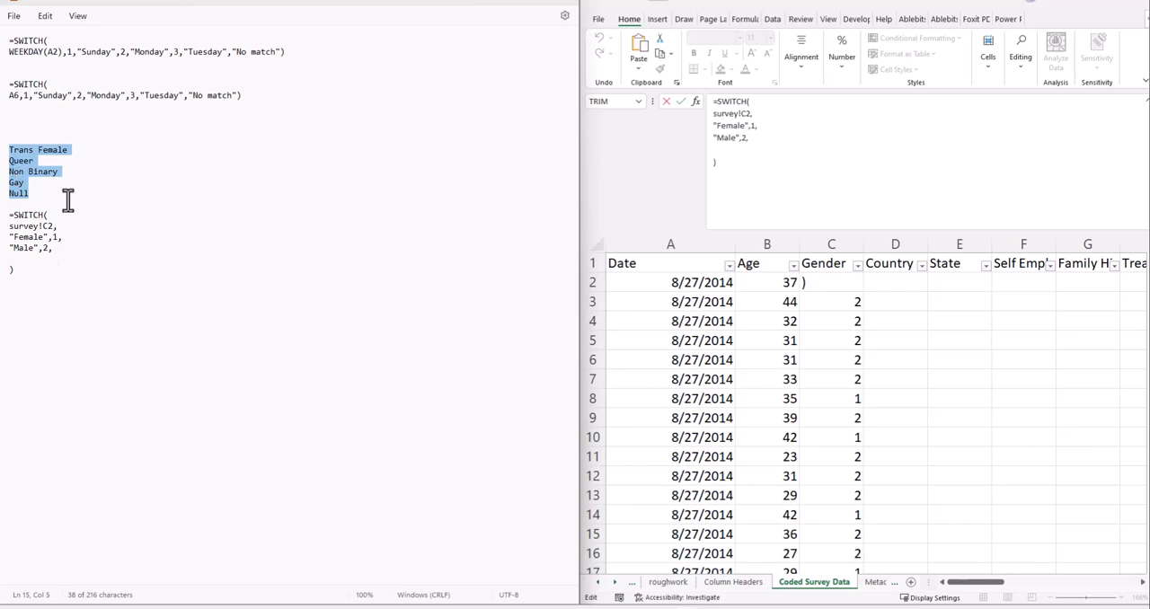
pyautogui.click(40, 260)
pyautogui.hotkey('ctrl', 'v')
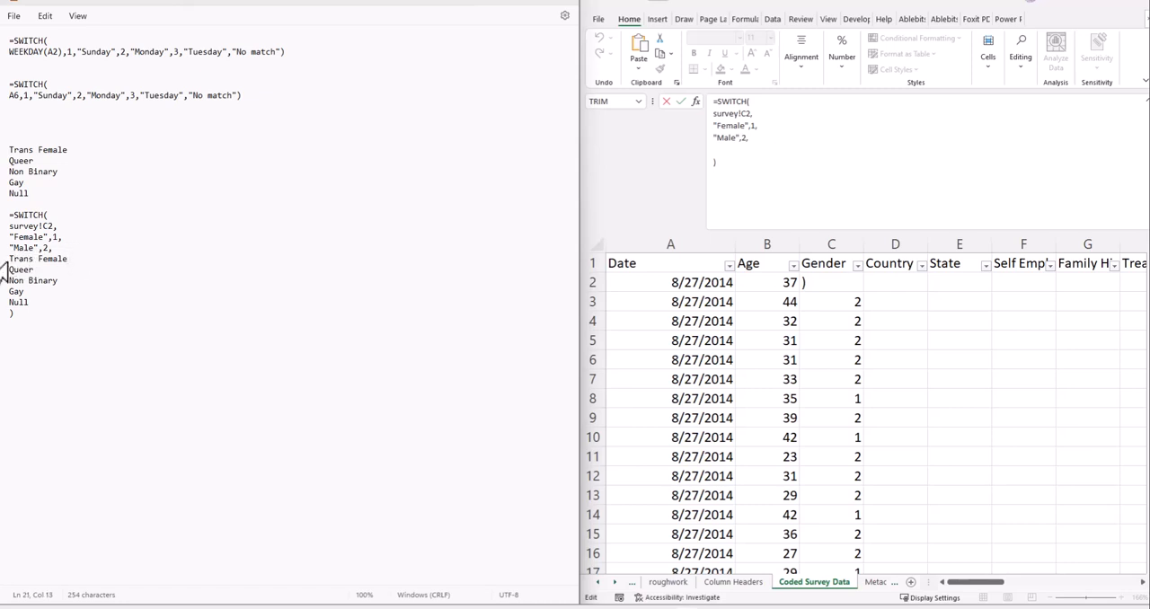
# - Enclose Trans Female, Queer, Non Binary, Gay and Null in double quotes within the Notepad SWITCH formula
pyautogui.click(3, 261)
pyautogui.click(13, 260)
pyautogui.click(9, 260)
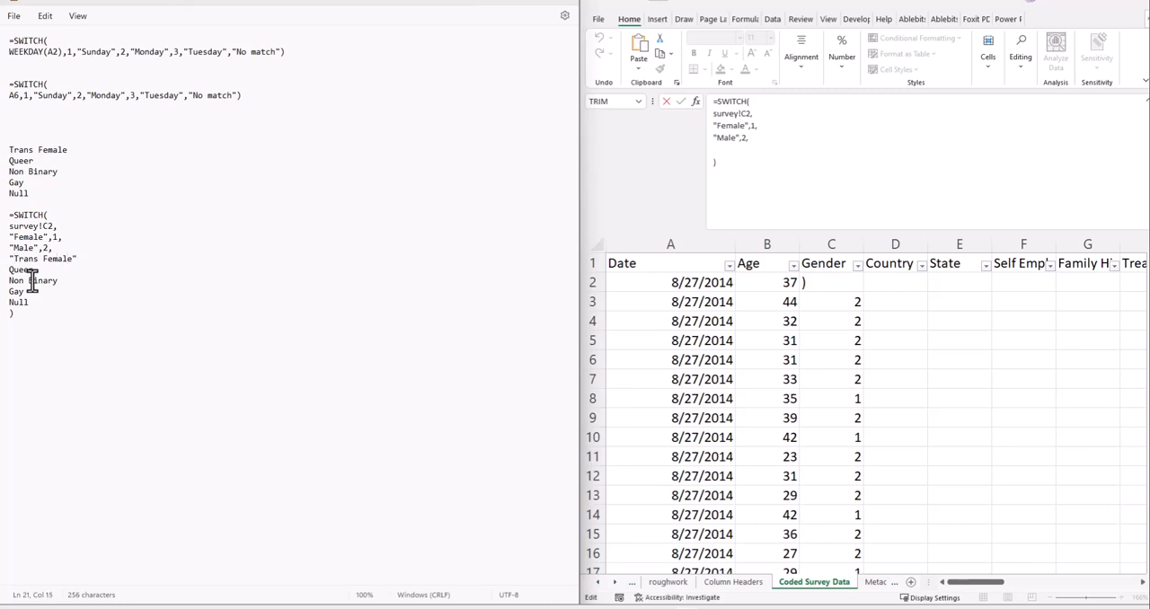
pyautogui.click(11, 270)
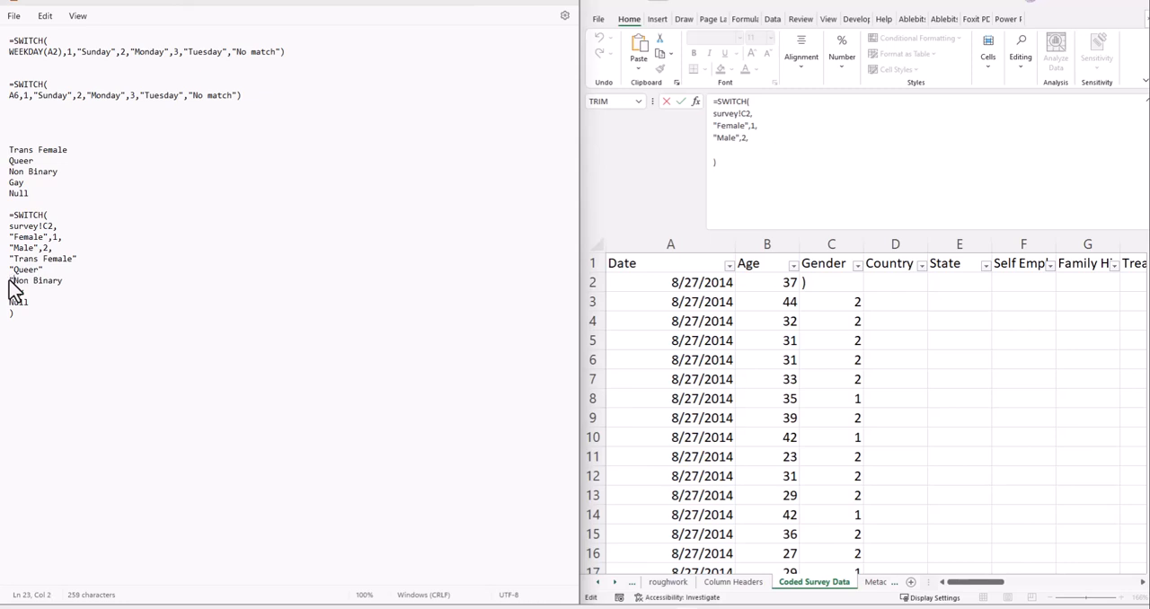
pyautogui.click(80, 281)
pyautogui.tripleClick(10, 292)
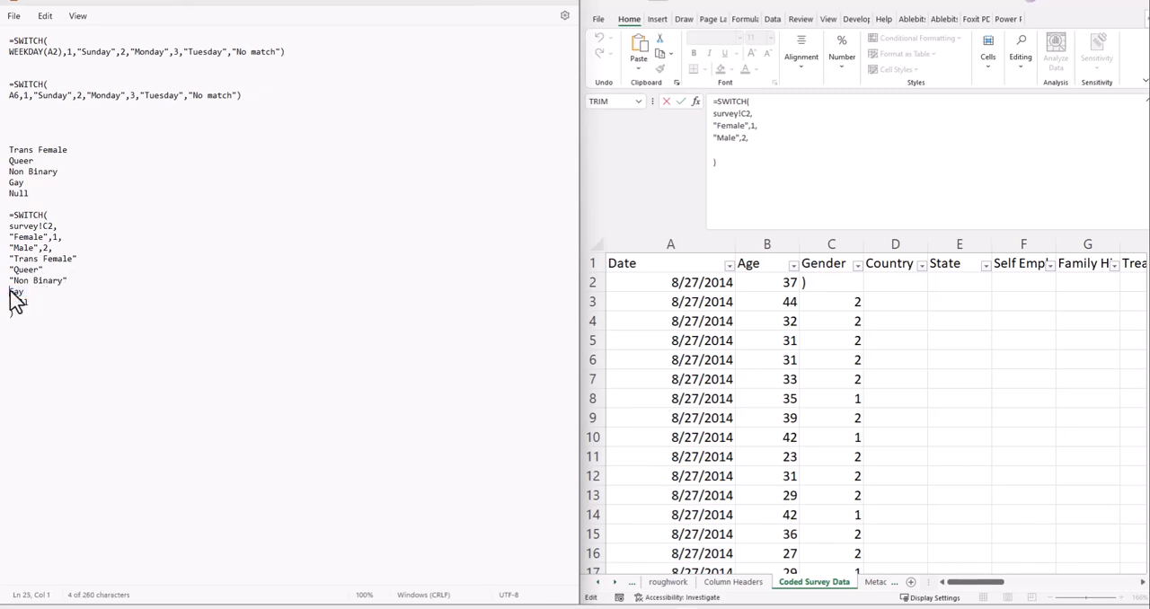
pyautogui.write('"')
pyautogui.click(34, 292)
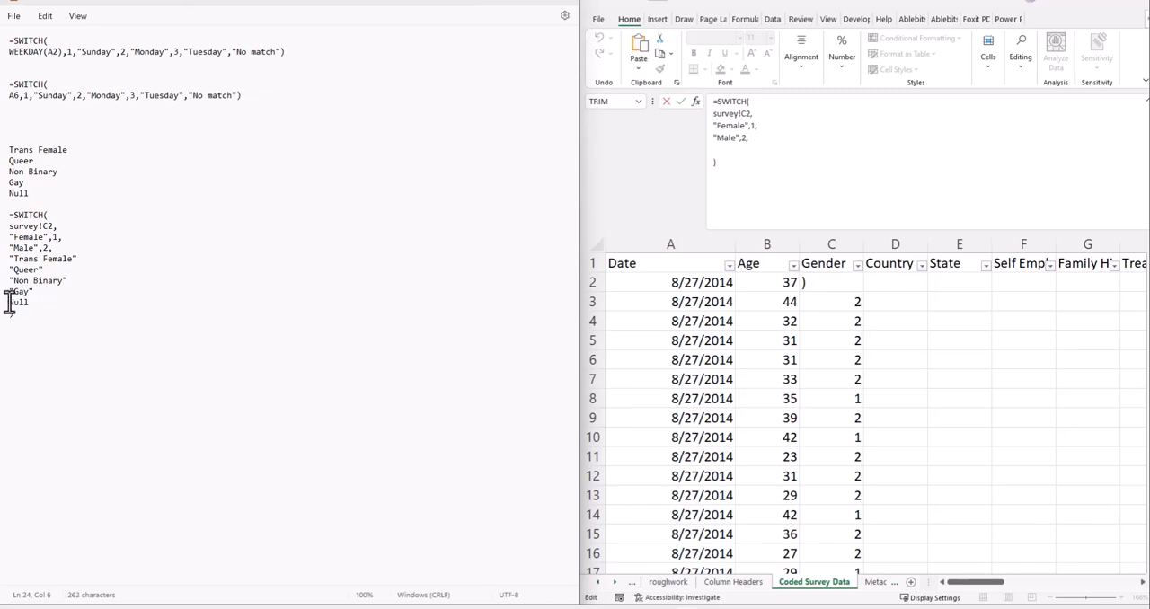
pyautogui.click(10, 304)
pyautogui.click(36, 304)
# - Add comma-separated codes after the quoted labels: 3 for Trans Female, 4 for Queer, 5 for Non Binary, 6 for Gay and 7 for Null
pyautogui.click(90, 259)
pyautogui.click(53, 270)
pyautogui.click(67, 280)
pyautogui.click(57, 291)
# - Copy the completed SWITCH formula from Notepad and maximize the survey workbook window, leaving cell C2's existing formula unedited
pyautogui.moveTo(14, 313); pyautogui.dragTo(8, 216)
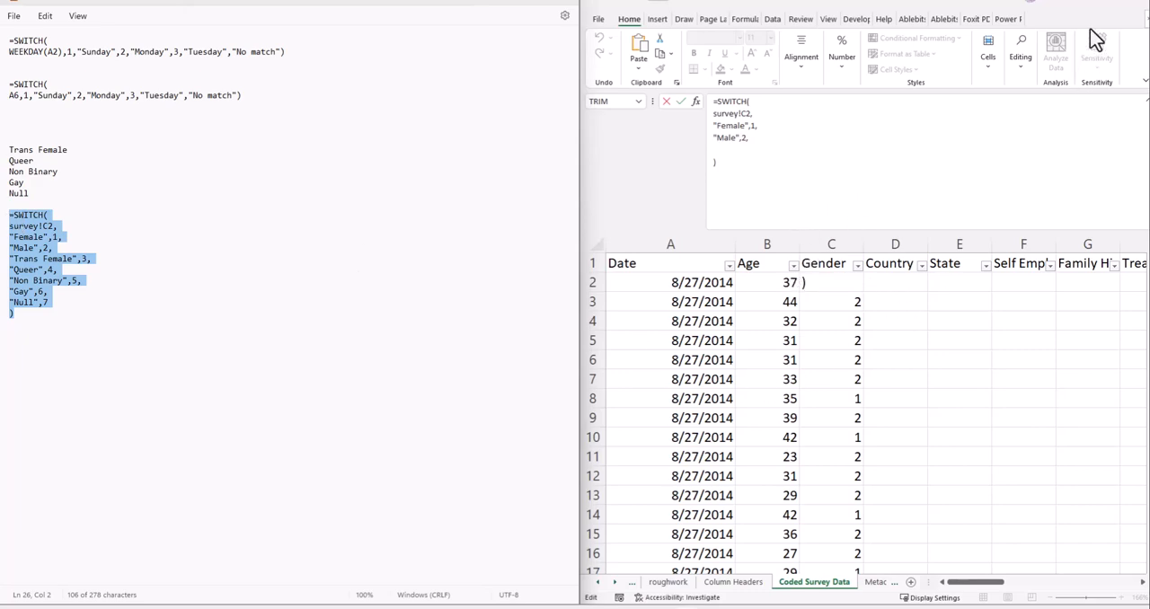
pyautogui.click(1093, 4)
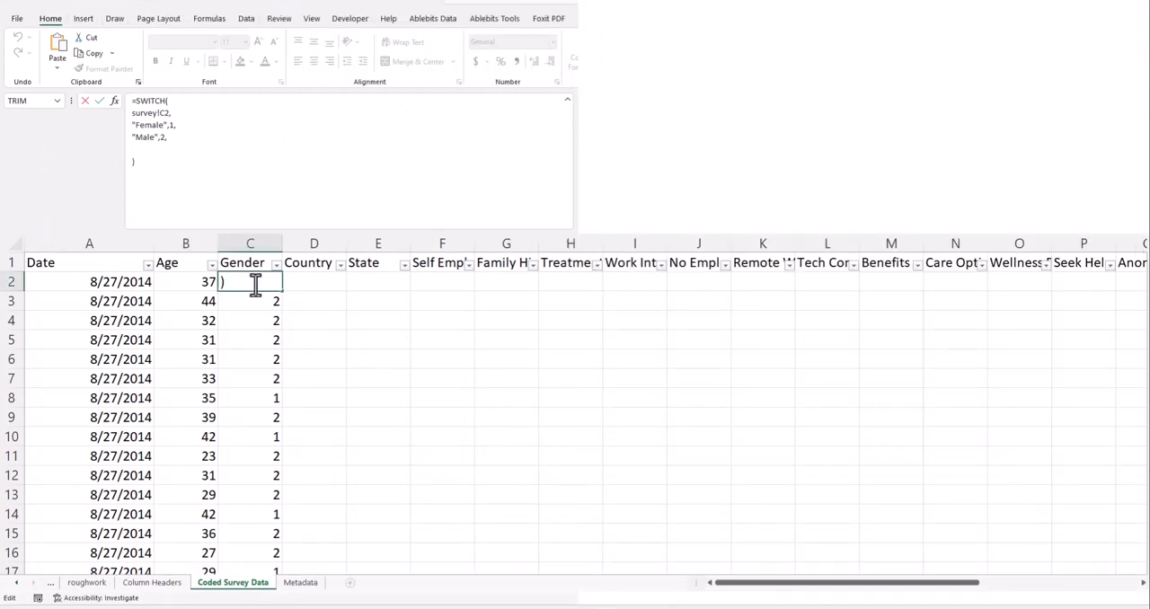
pyautogui.click(274, 334)
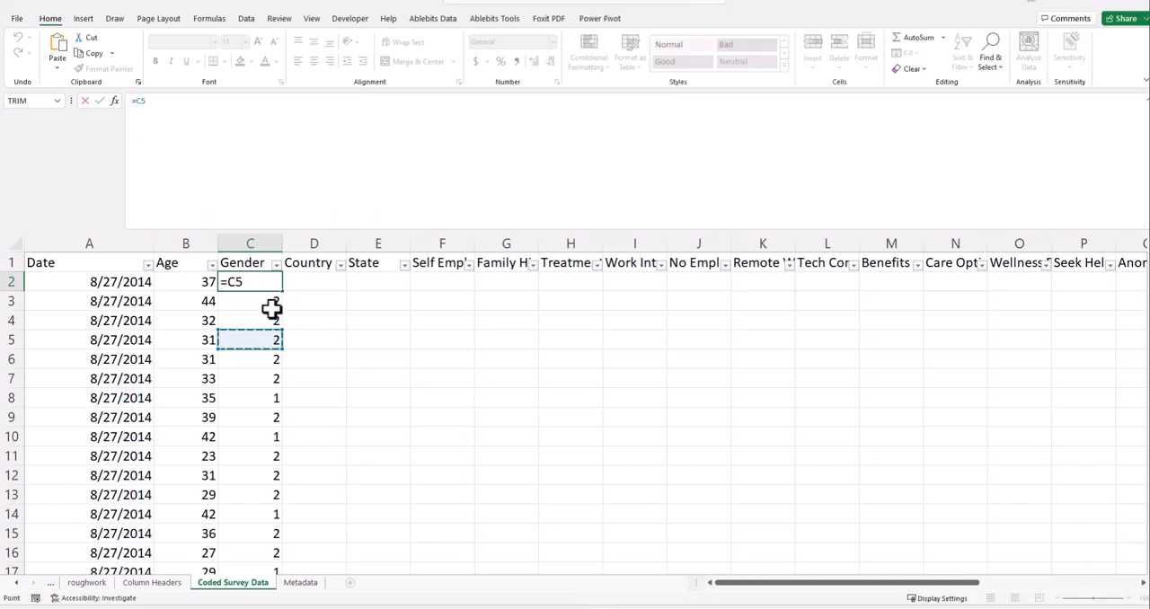
pyautogui.press('Escape')
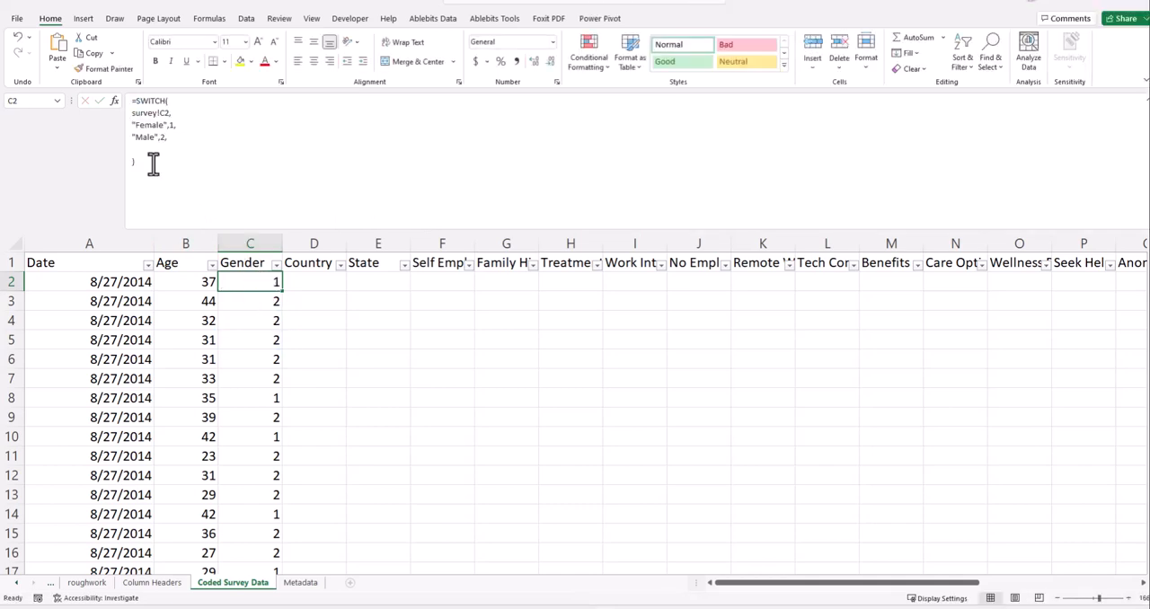
# - Try to replace the formula in cell C2 with the copied seven-category SWITCH formula
pyautogui.click(152, 165)
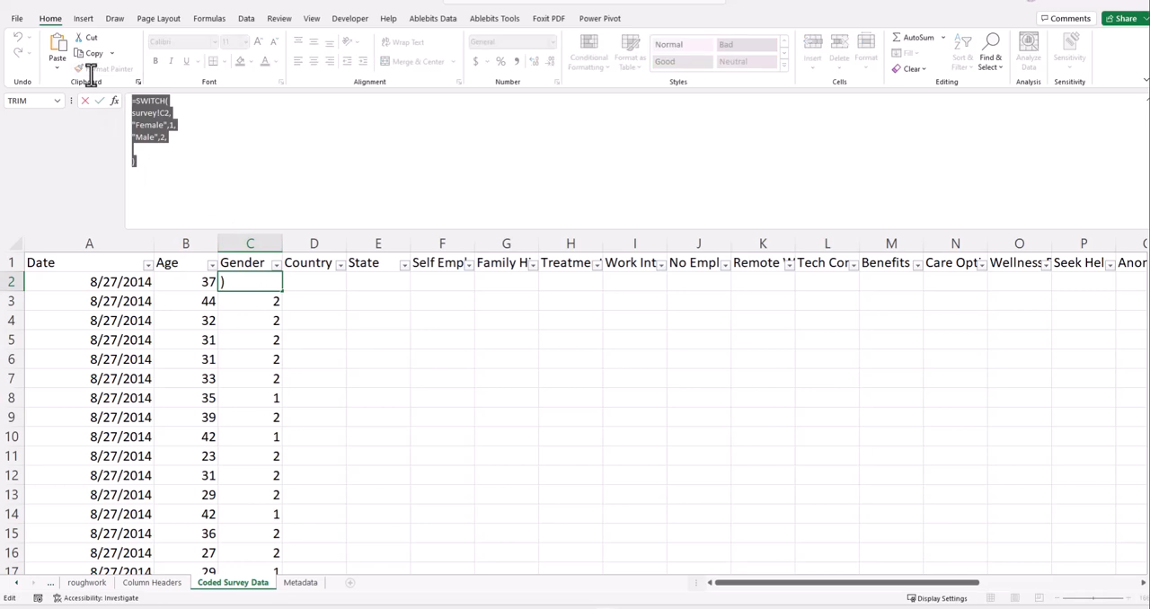
pyautogui.press('Escape')
pyautogui.write('=SWITCH( survey!C2, "Female",1, "Male",2, "Trans Female",3, "Queer",4, "Non Binary",5, "Gay",6, "Null",7 )')
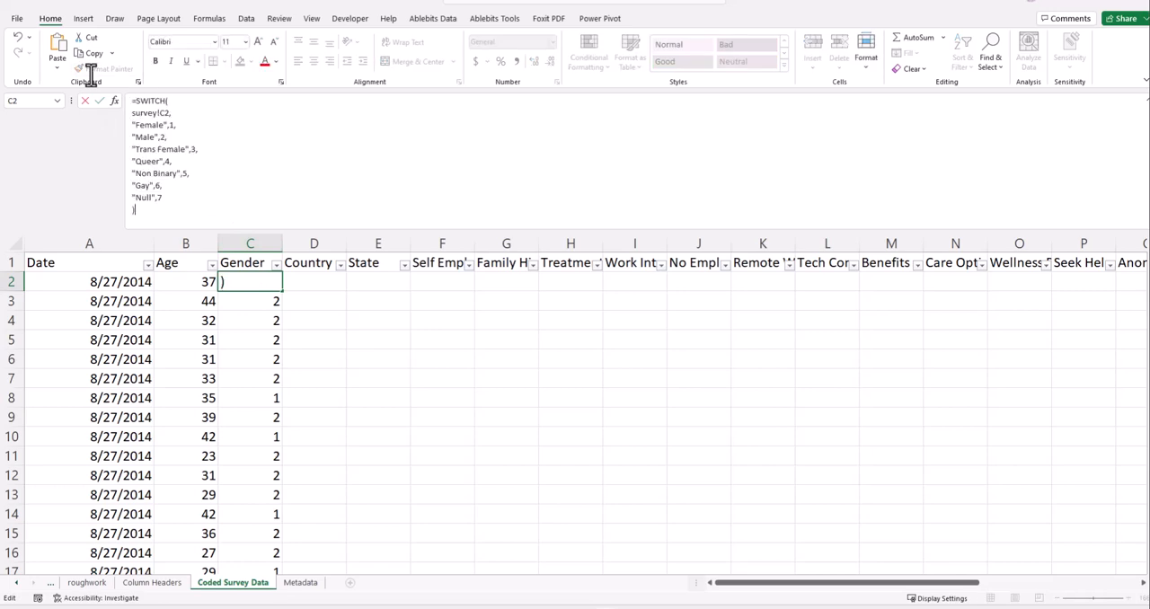
pyautogui.write('=SWITCH( survey!C2, "Female",1, "Male",2, "Trans Female",3, "Queer",4, "Non Binary",5, "Gay",6, "Null",7 )')
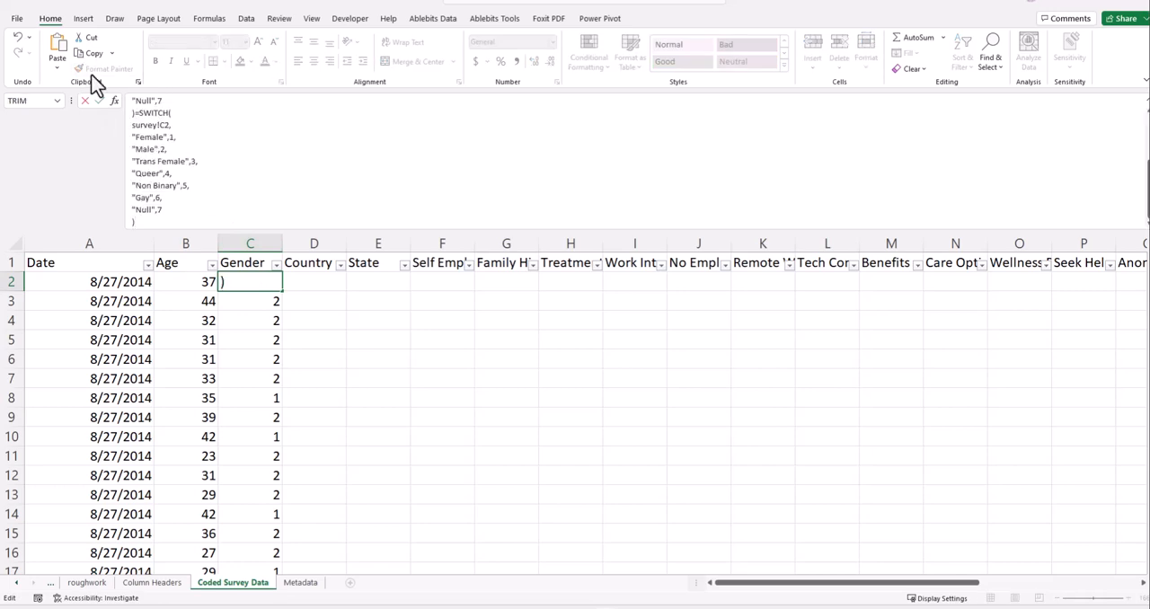
pyautogui.press('Return')
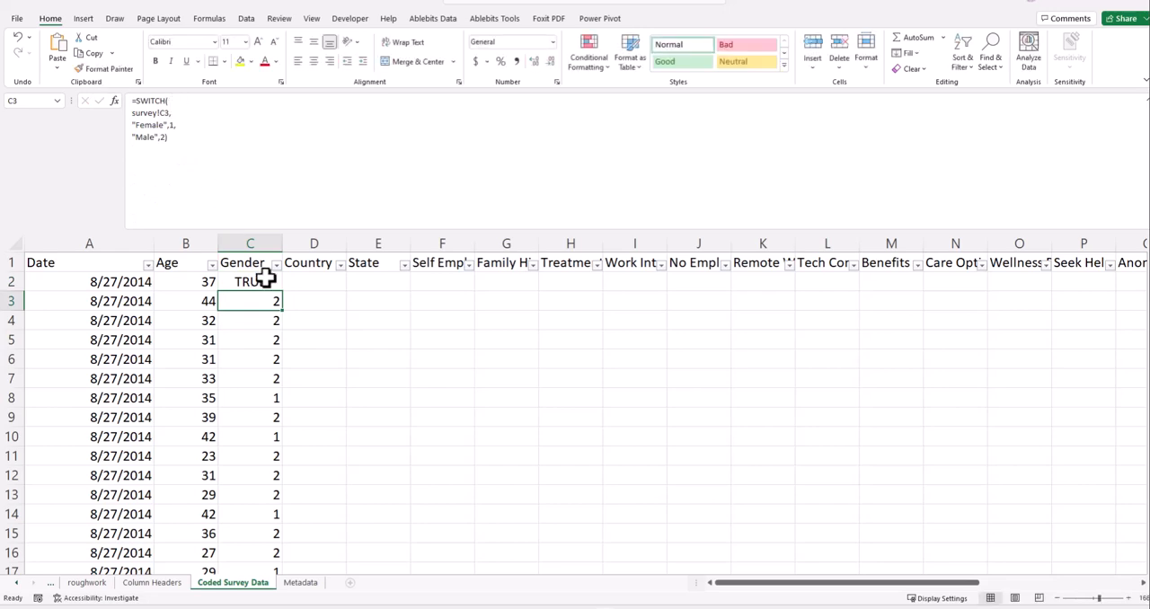
# - Check the full formula in cell C2 for duplicated text and undo the last formula entry
pyautogui.click(265, 280)
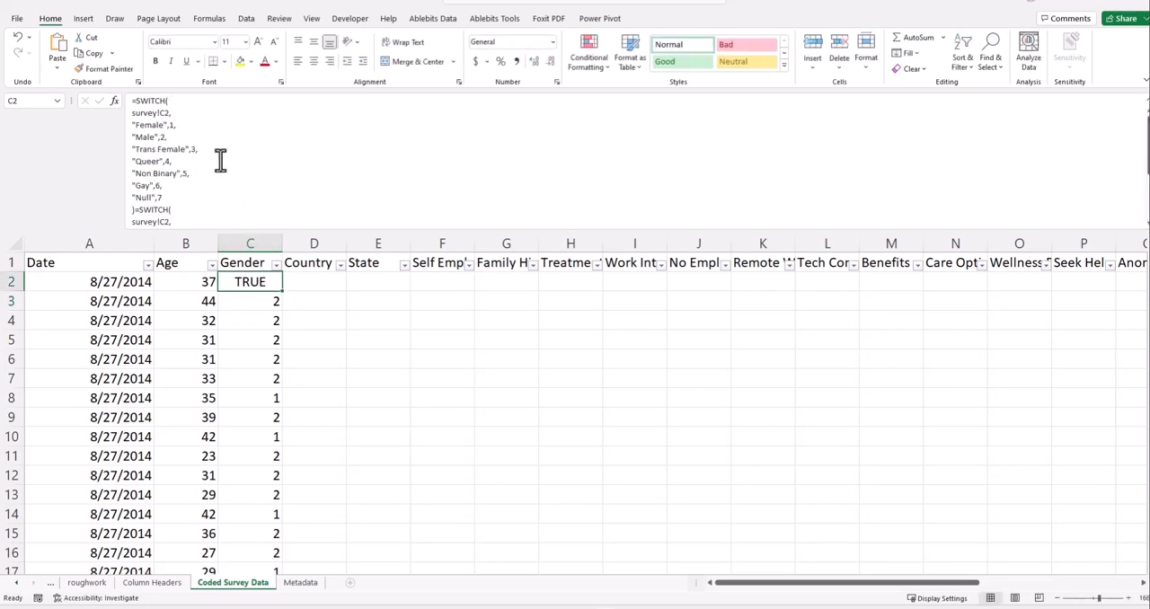
pyautogui.scroll(-2, 219, 166)
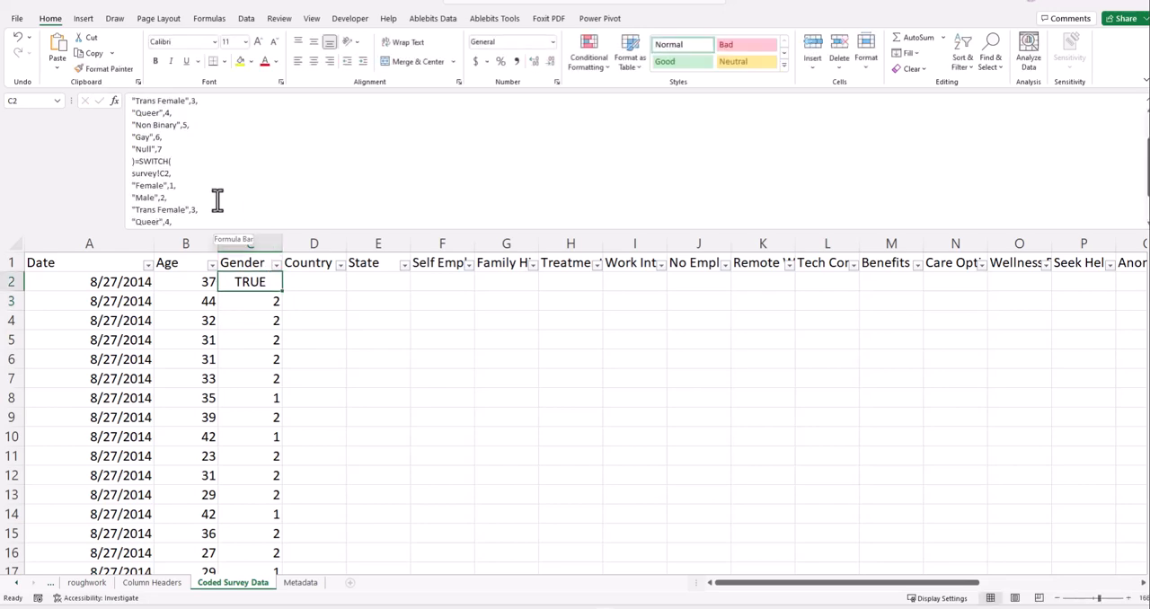
pyautogui.scroll(-3, 218, 201)
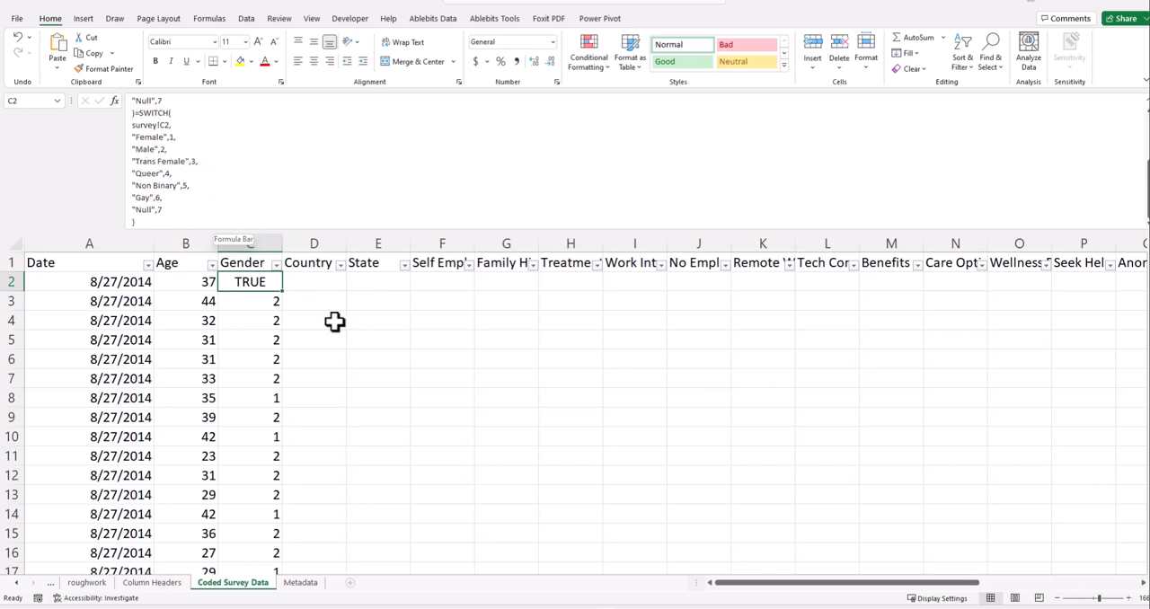
pyautogui.hotkey('ctrl', 'z')
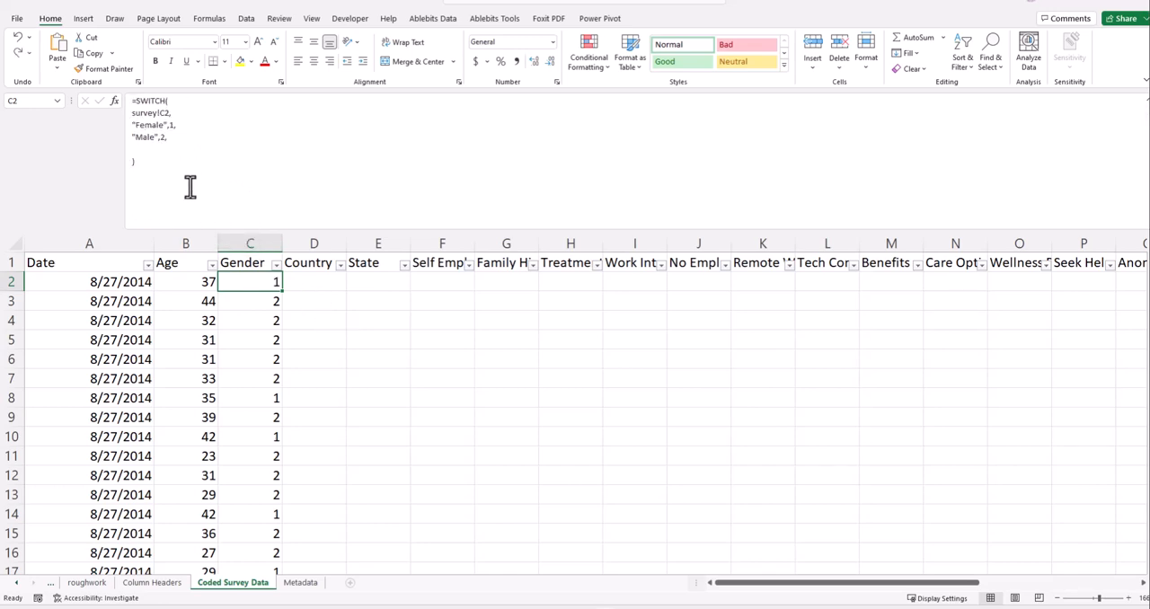
# - Clear cell C2's formula and paste the copied SWITCH formula once, coding the seven gender categories from 1 to 7
pyautogui.moveTo(158, 162); pyautogui.dragTo(81, 102)
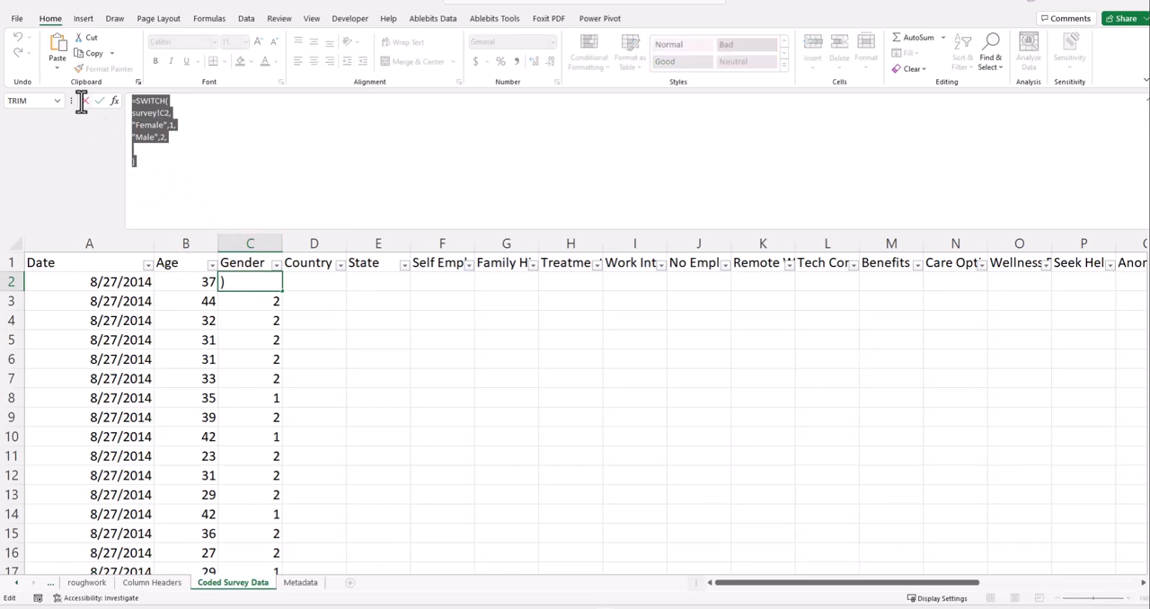
pyautogui.press('BackSpace')
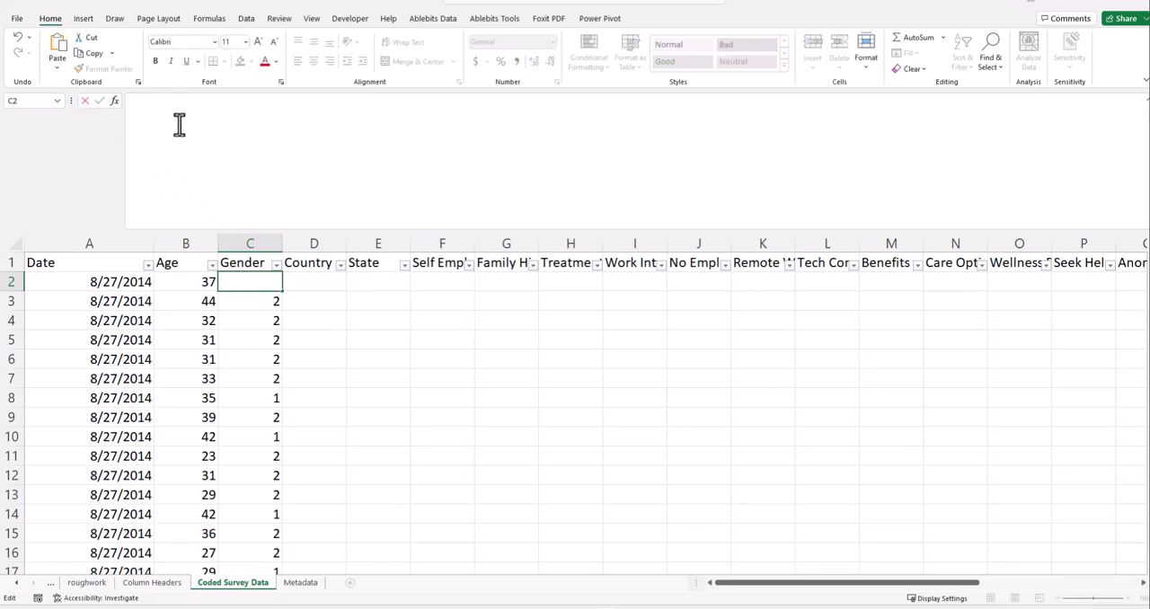
pyautogui.rightClick(176, 124)
pyautogui.click(200, 174)
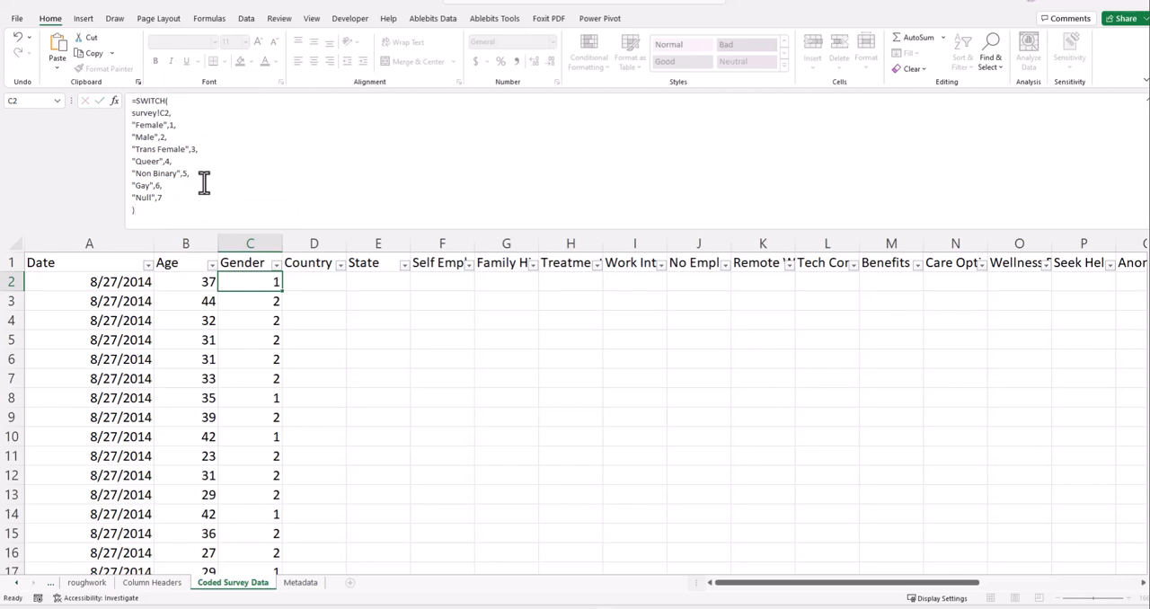
# - Confirm the SWITCH formula in C2 and fill it down the whole Gender column
pyautogui.press('Return')
pyautogui.click(274, 285)
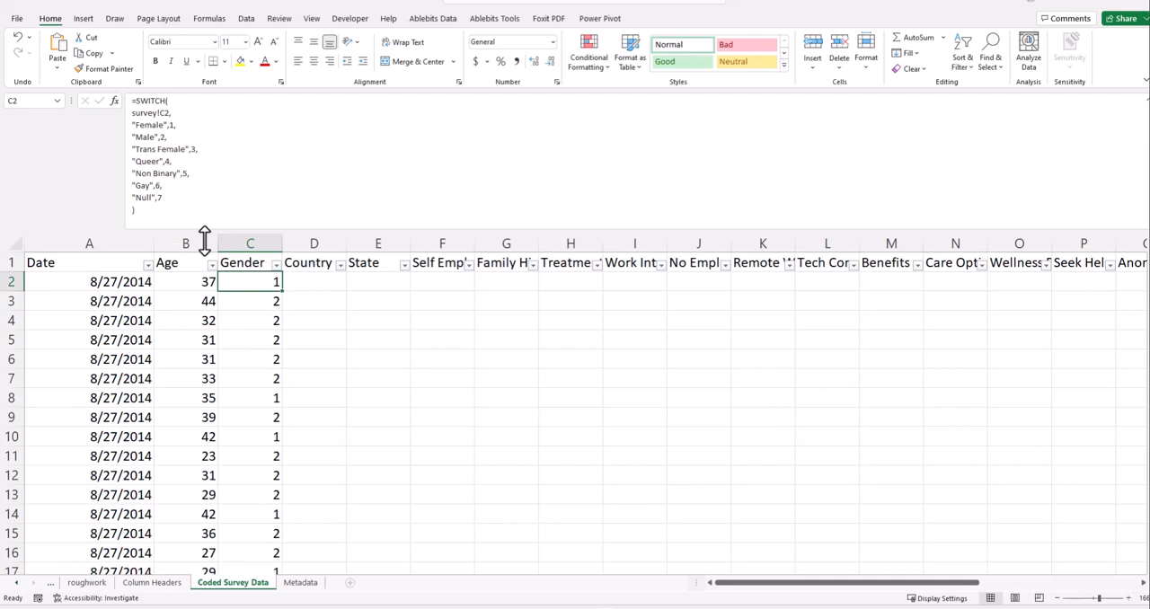
pyautogui.doubleClick(281, 293)
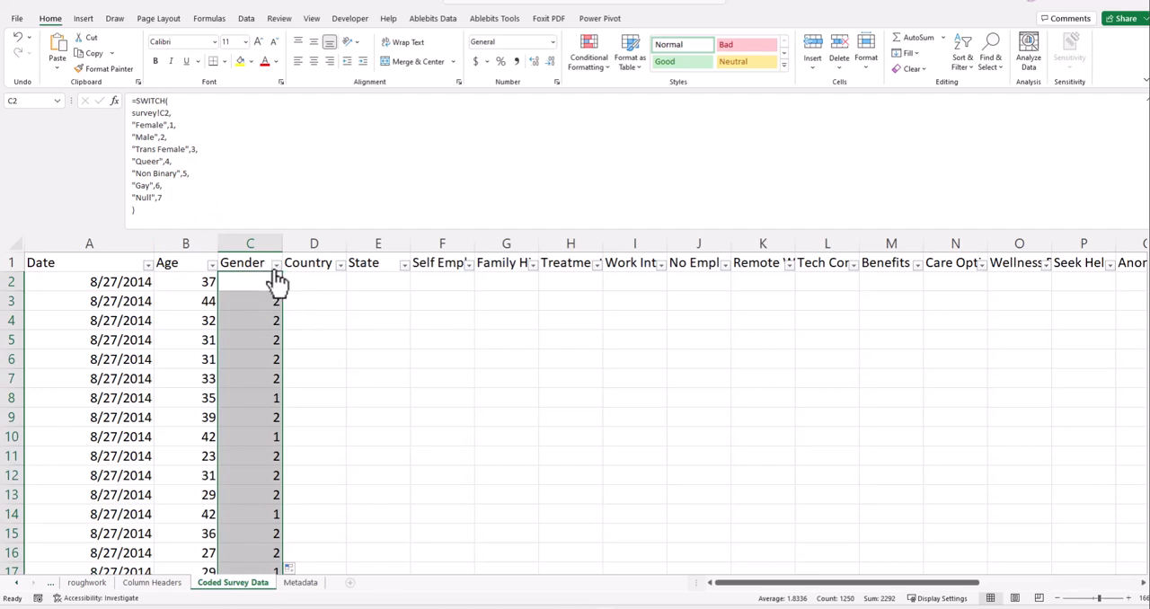
# - Filter the Gender column to show only the rows coded 7
pyautogui.click(275, 268)
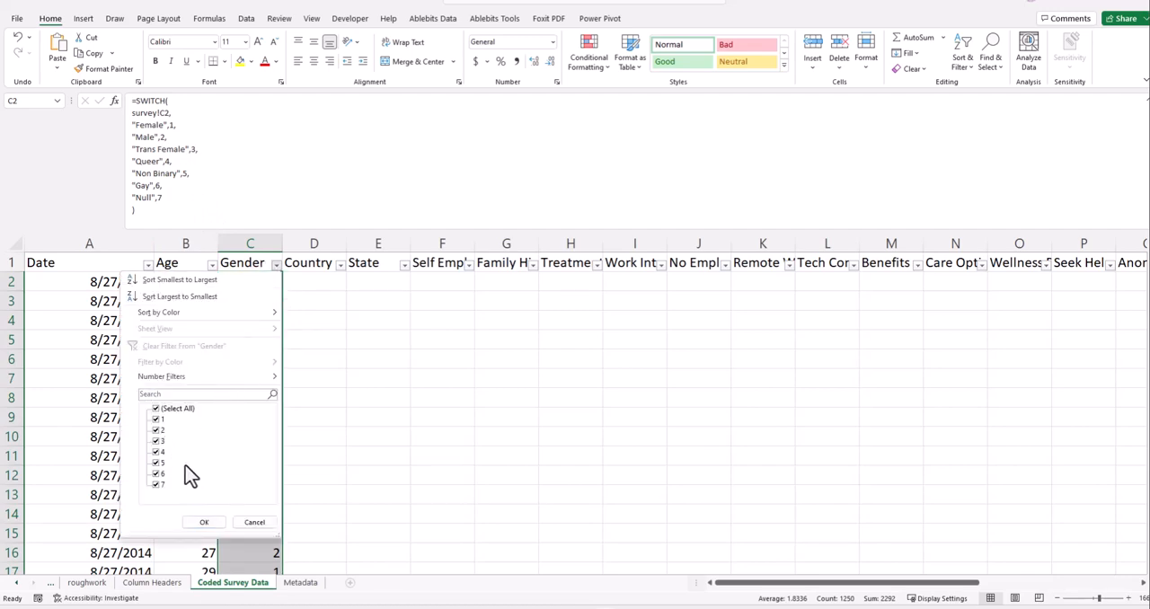
pyautogui.click(157, 410)
pyautogui.click(158, 485)
pyautogui.click(204, 522)
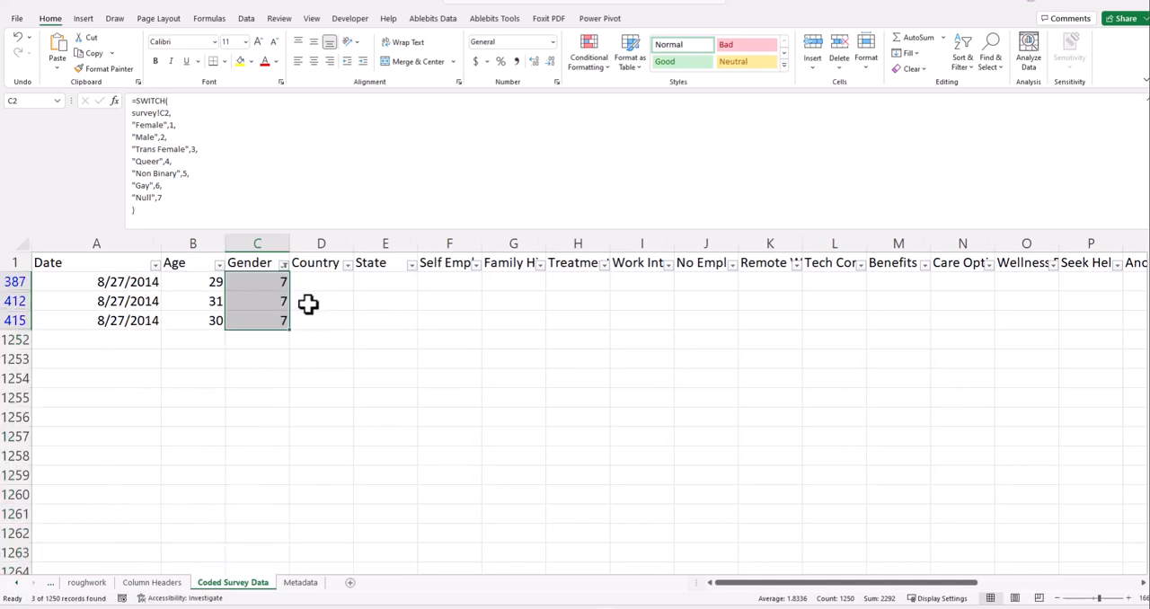
# - Change the Gender filter to show only the rows coded 6
pyautogui.click(284, 264)
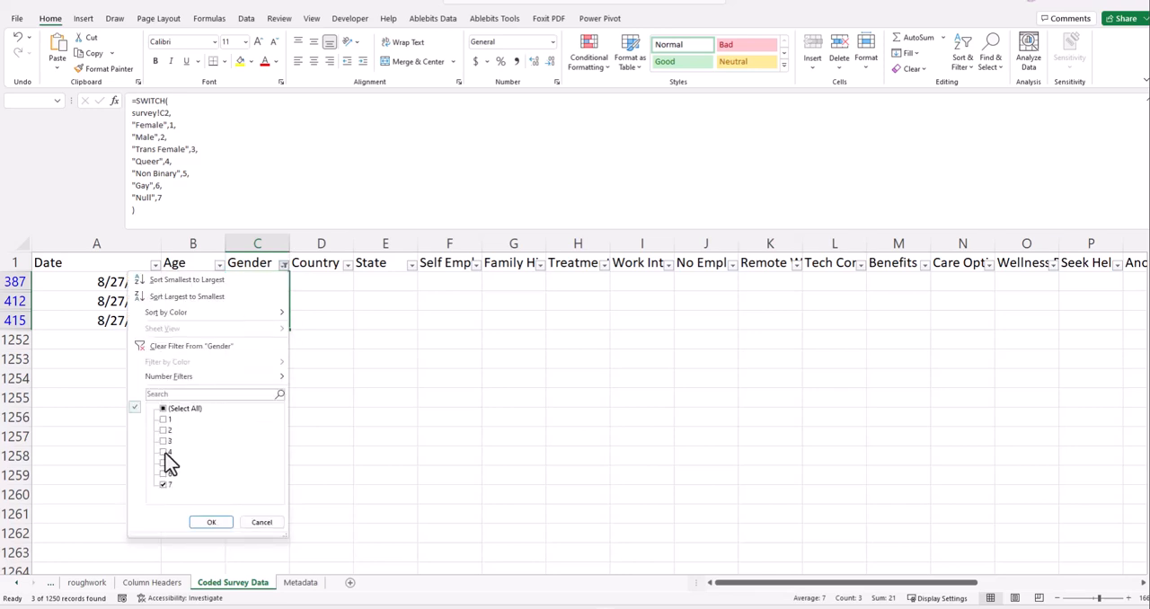
pyautogui.click(164, 485)
pyautogui.click(163, 474)
pyautogui.click(209, 523)
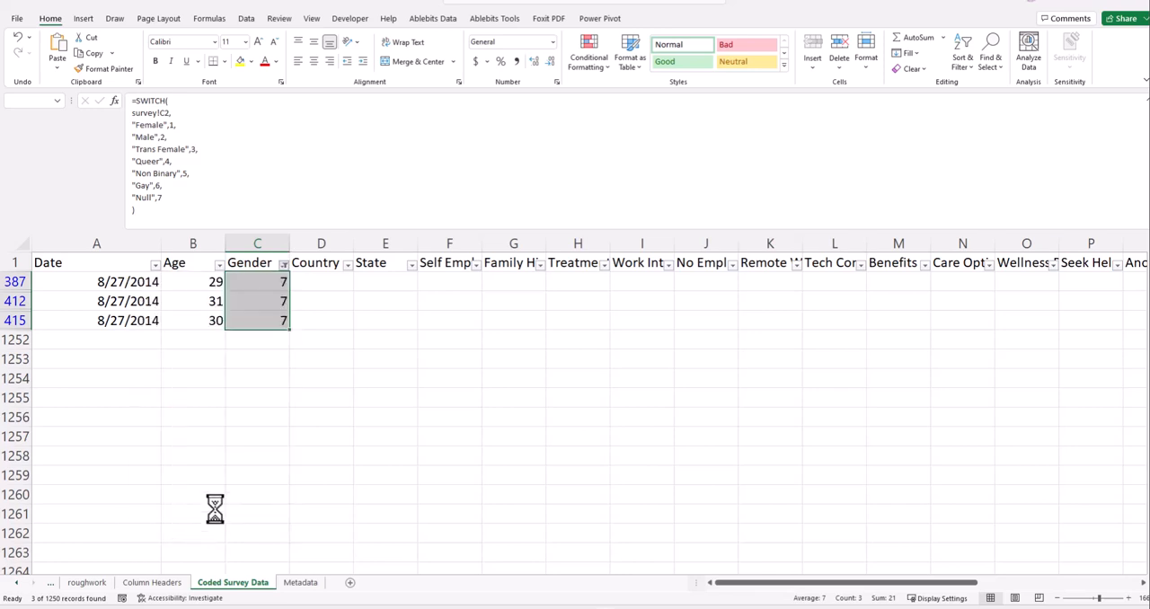
# - Change the Gender filter to show the rows coded 3, 4 and 5
pyautogui.click(284, 266)
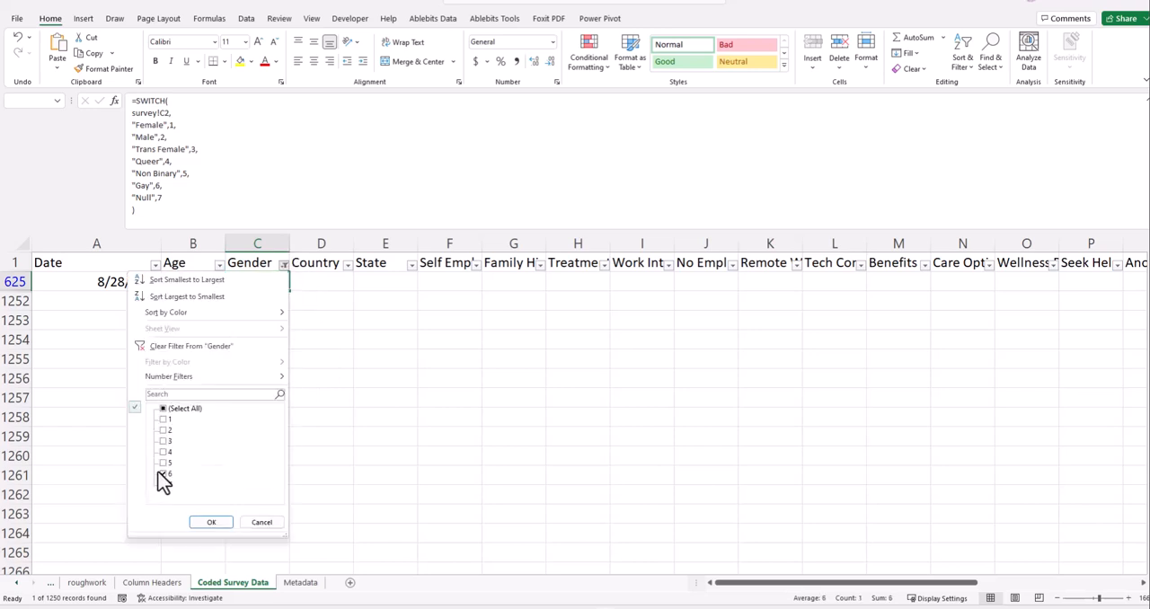
pyautogui.click(160, 473)
pyautogui.click(164, 467)
pyautogui.click(211, 522)
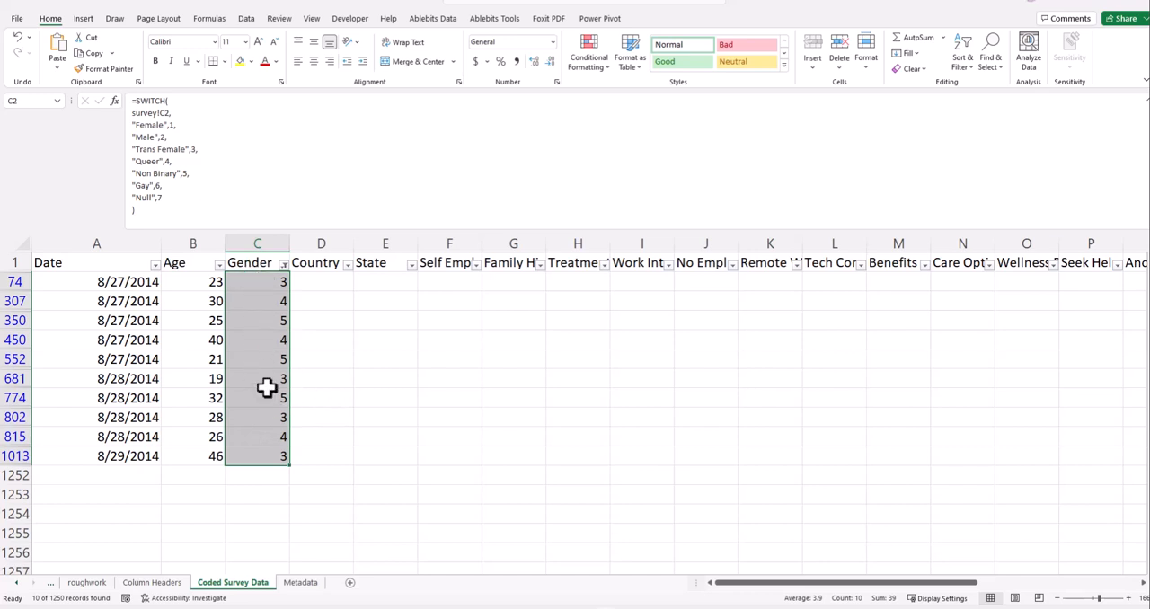
# - Include every gender code in the Gender filter again so that all rows are shown
pyautogui.click(283, 263)
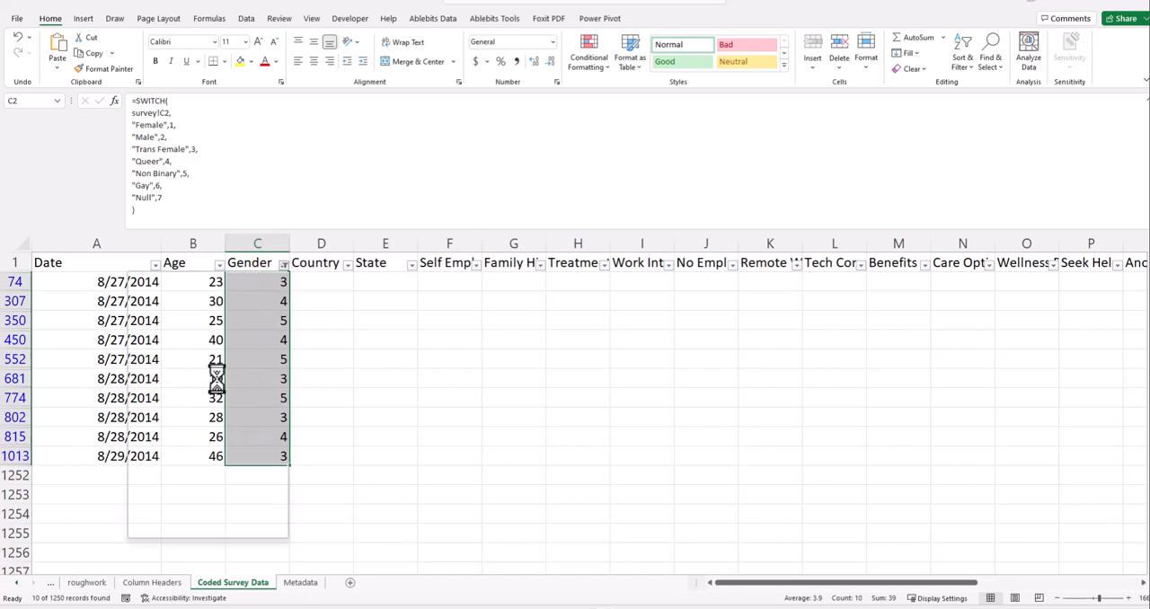
pyautogui.click(163, 420)
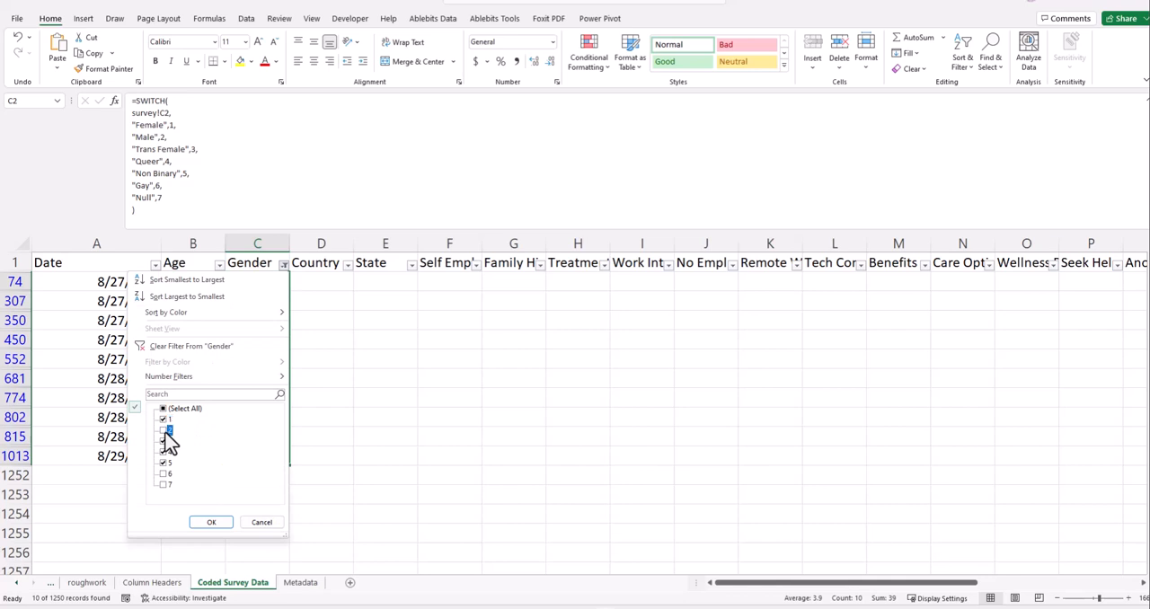
pyautogui.click(164, 432)
pyautogui.press('Return')
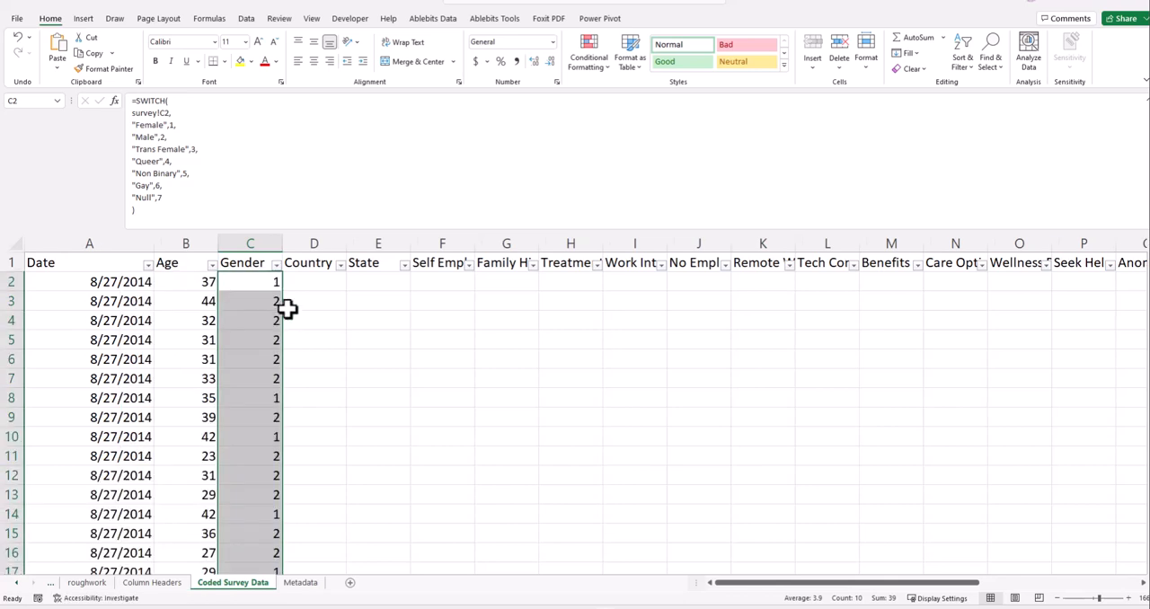
# - Enter =survey!D2 in Country cell D2 to bring over the country from the survey sheet
pyautogui.click(357, 330)
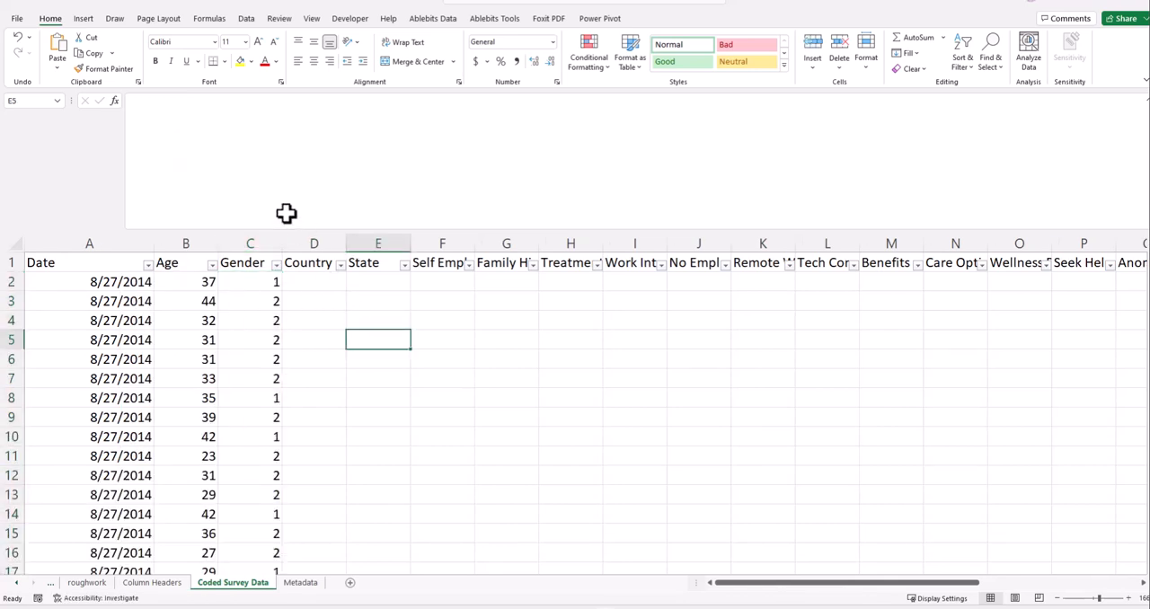
pyautogui.click(333, 279)
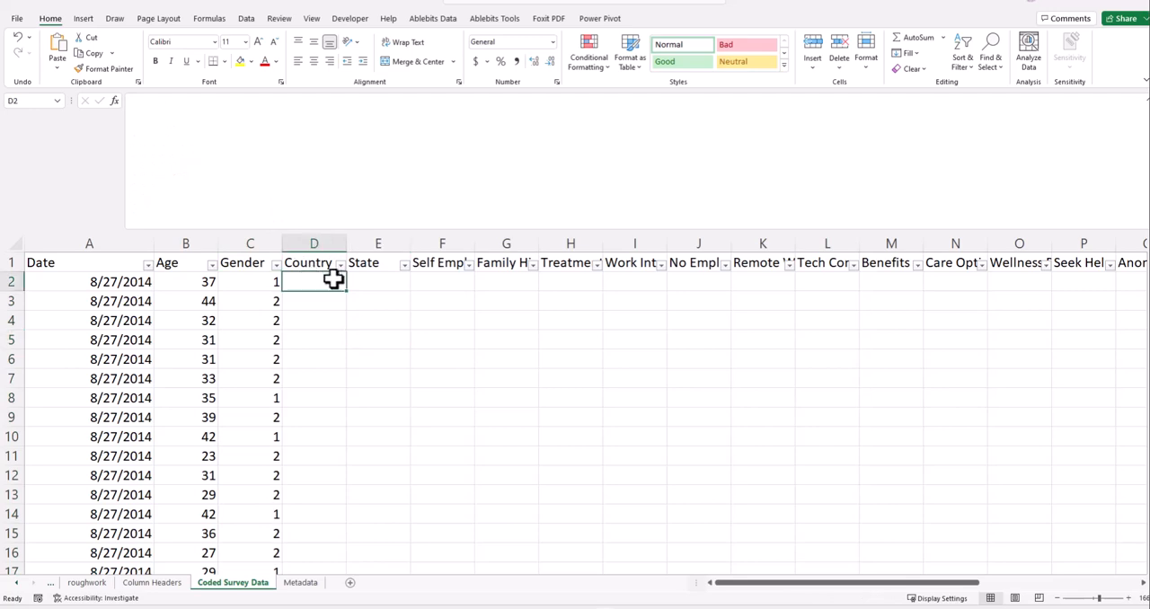
pyautogui.click(255, 288)
pyautogui.click(313, 276)
pyautogui.click(325, 244)
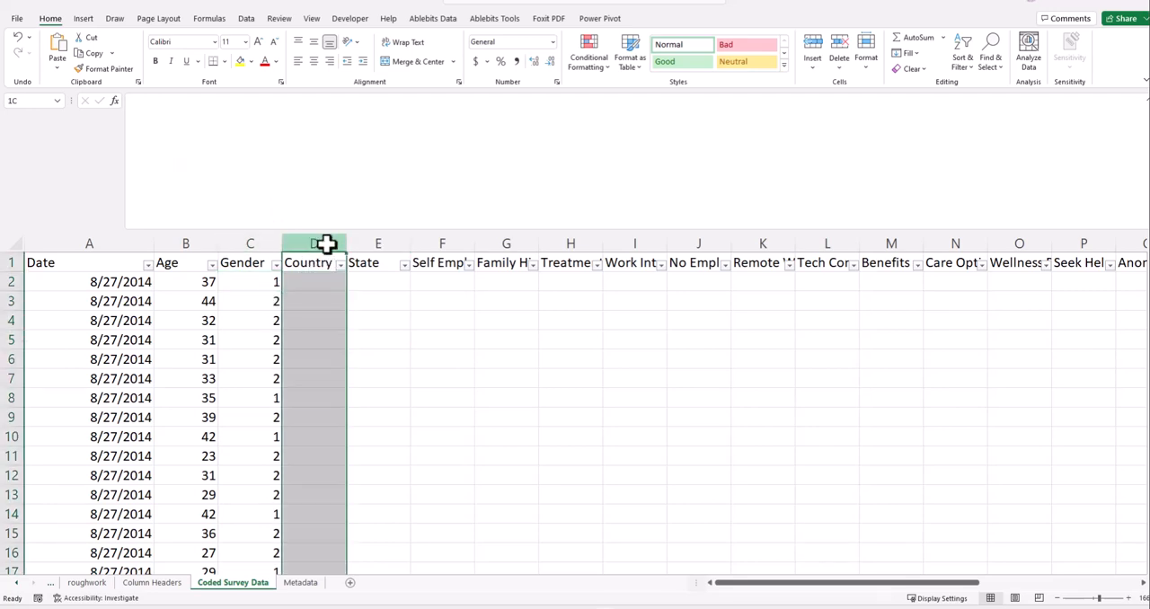
pyautogui.click(323, 280)
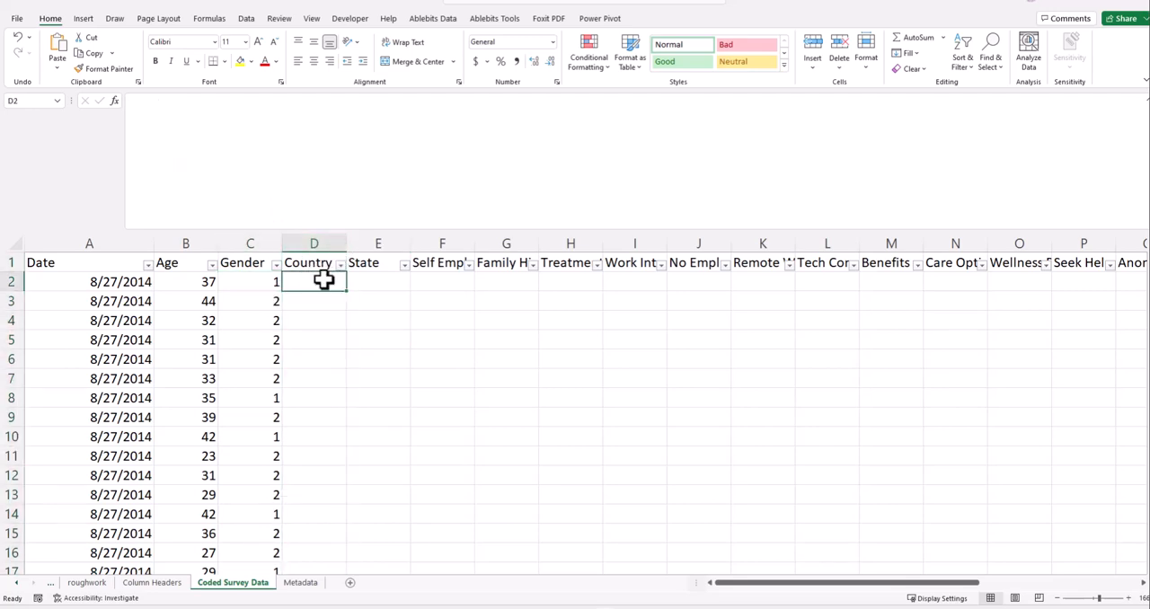
pyautogui.write('=')
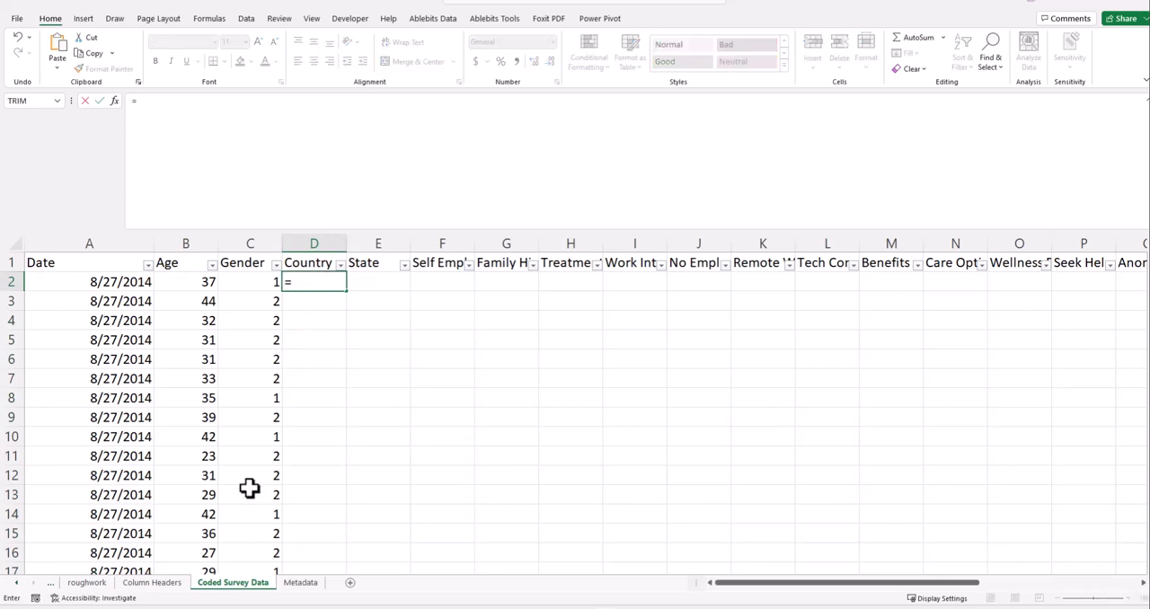
pyautogui.click(148, 584)
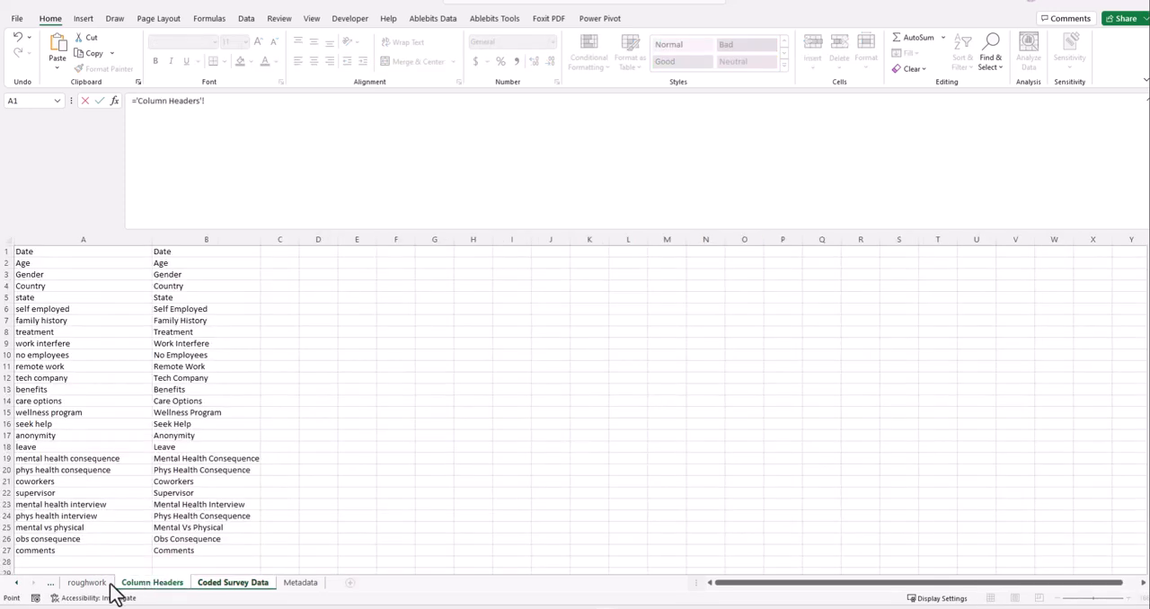
pyautogui.click(14, 584)
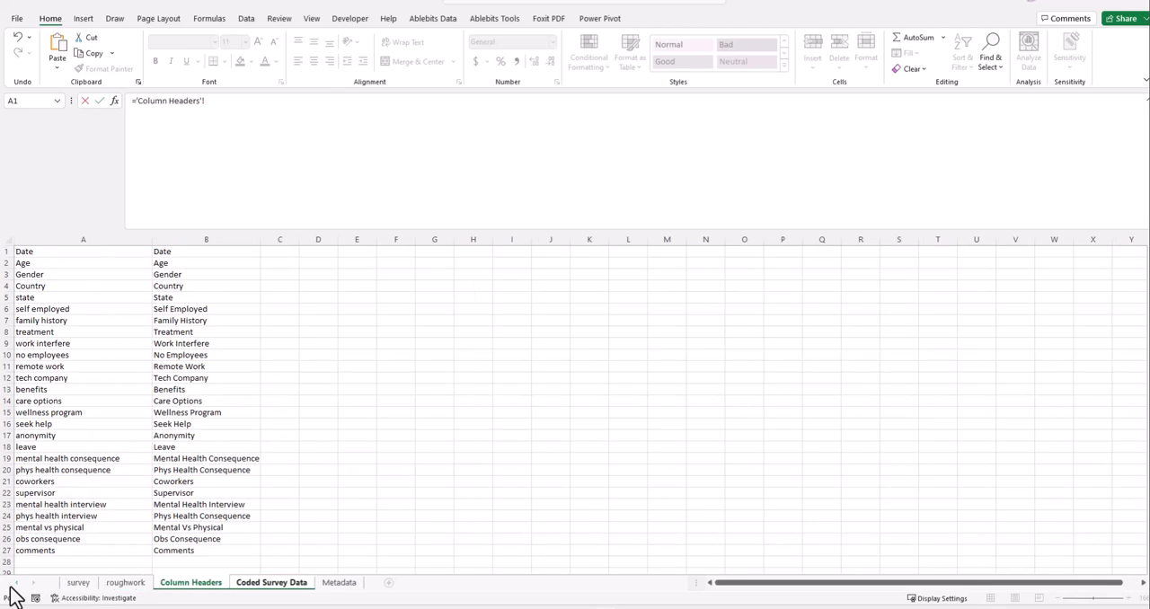
pyautogui.click(79, 584)
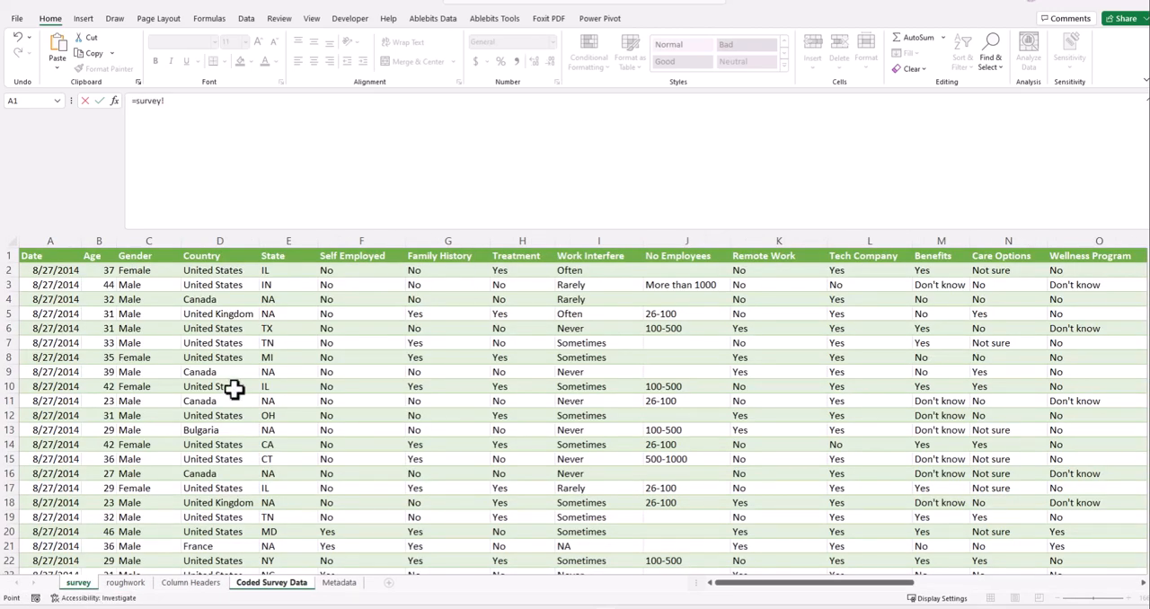
pyautogui.click(232, 271)
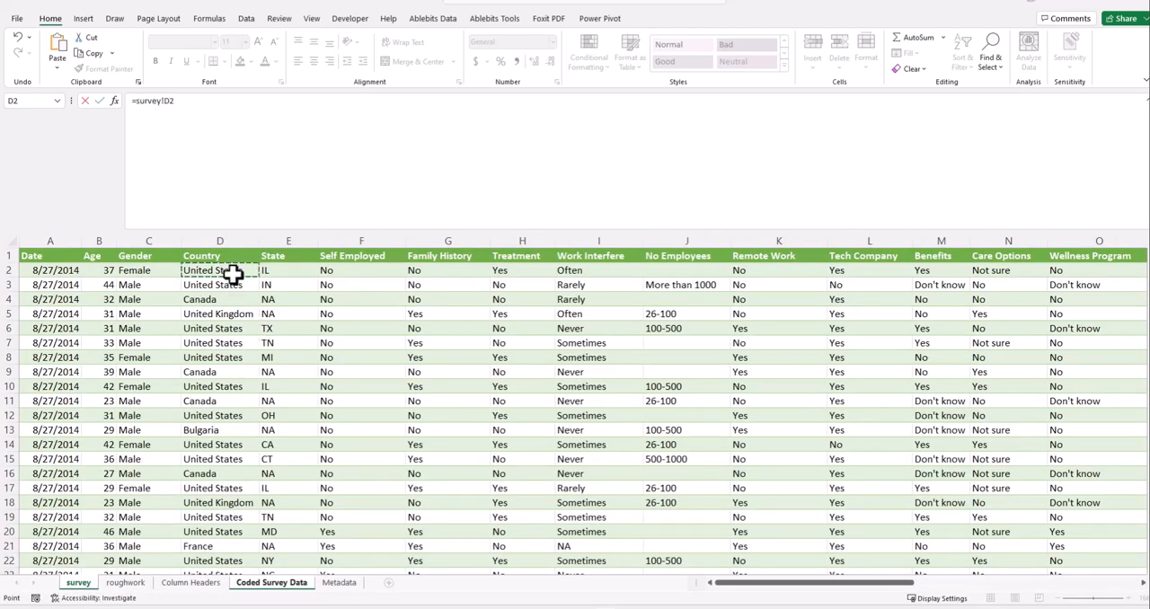
pyautogui.press('Return')
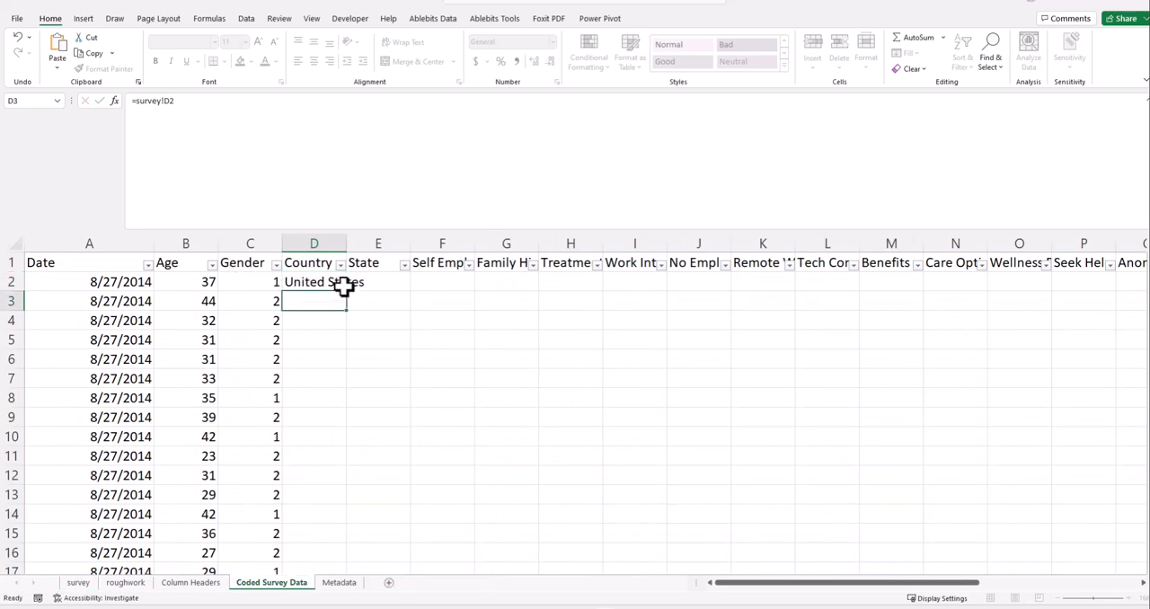
# - Fill the Country reference down all data rows and widen column D to fit the full country names
pyautogui.doubleClick(347, 241)
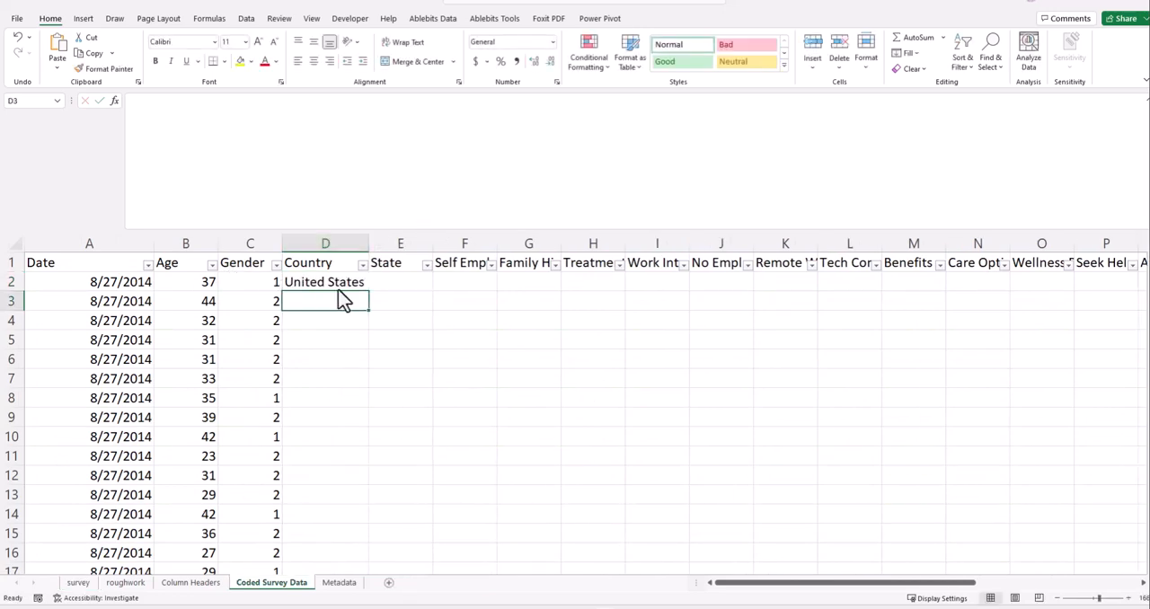
pyautogui.click(357, 282)
pyautogui.doubleClick(369, 291)
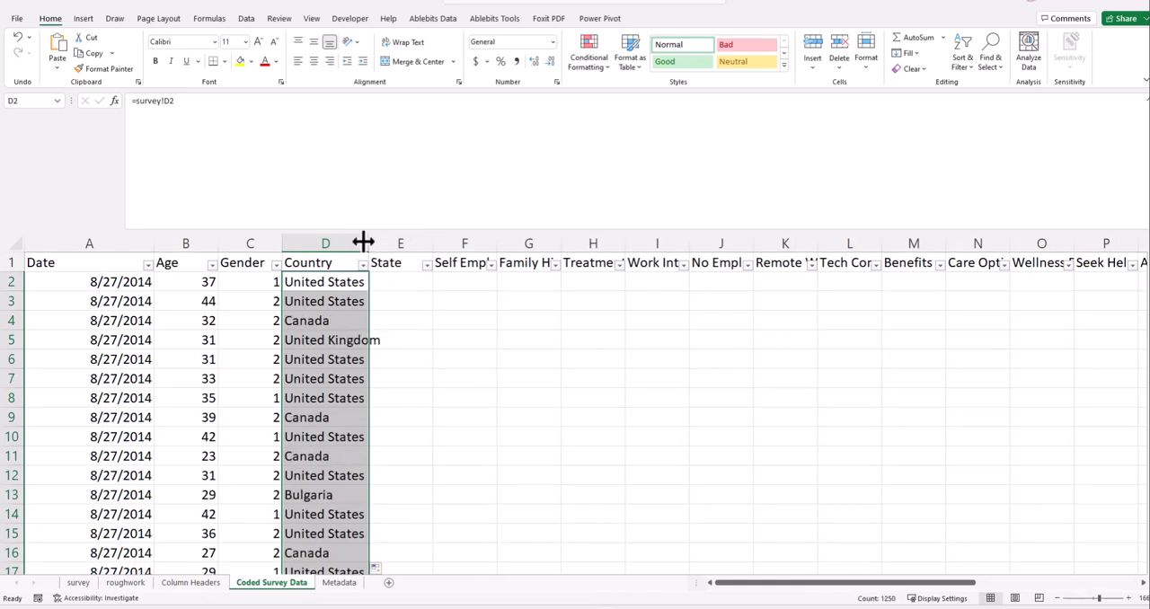
pyautogui.moveTo(368, 240); pyautogui.dragTo(385, 240)
# - Copy the survey reference in D2 across to State cell E2 and slightly widen the Self Employed column
pyautogui.click(404, 285)
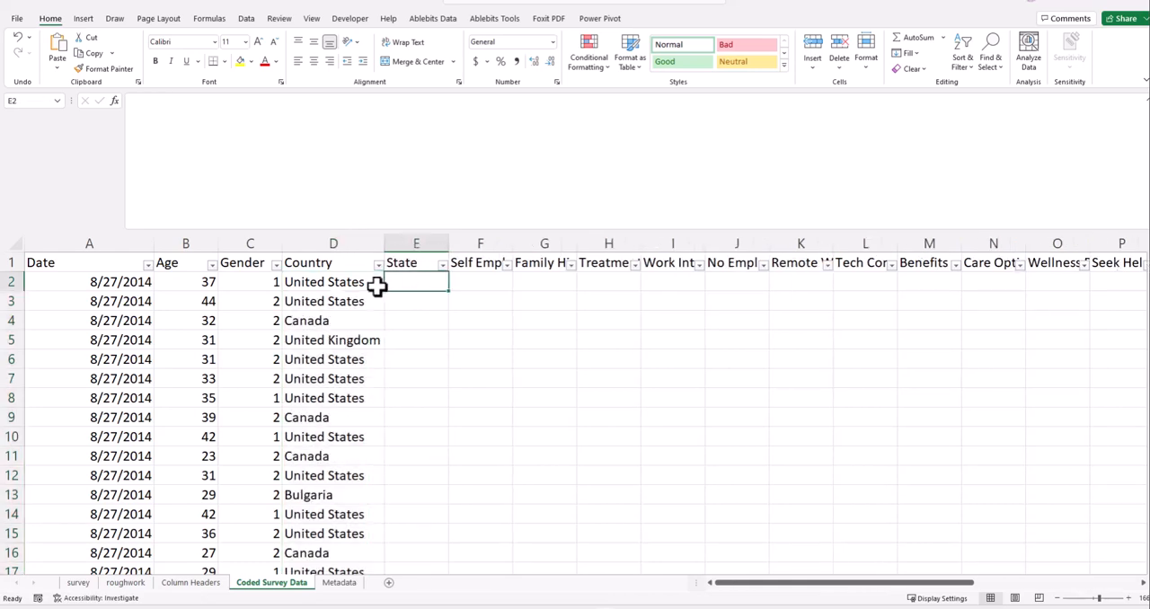
pyautogui.click(334, 288)
pyautogui.click(397, 286)
pyautogui.click(343, 280)
pyautogui.click(400, 288)
pyautogui.click(355, 286)
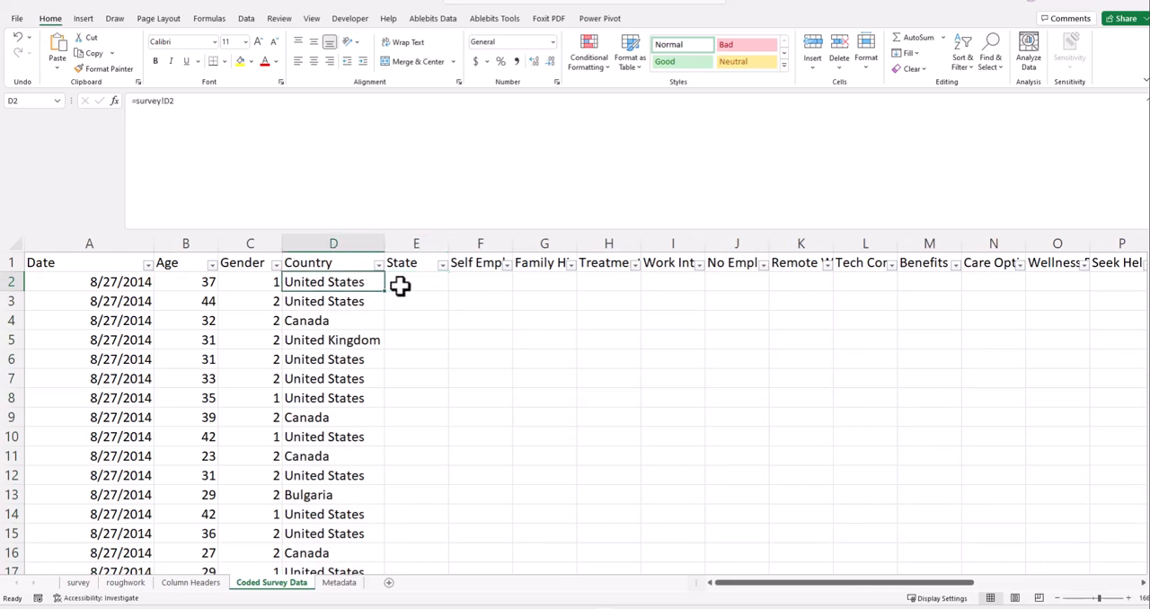
pyautogui.moveTo(385, 291); pyautogui.dragTo(440, 292)
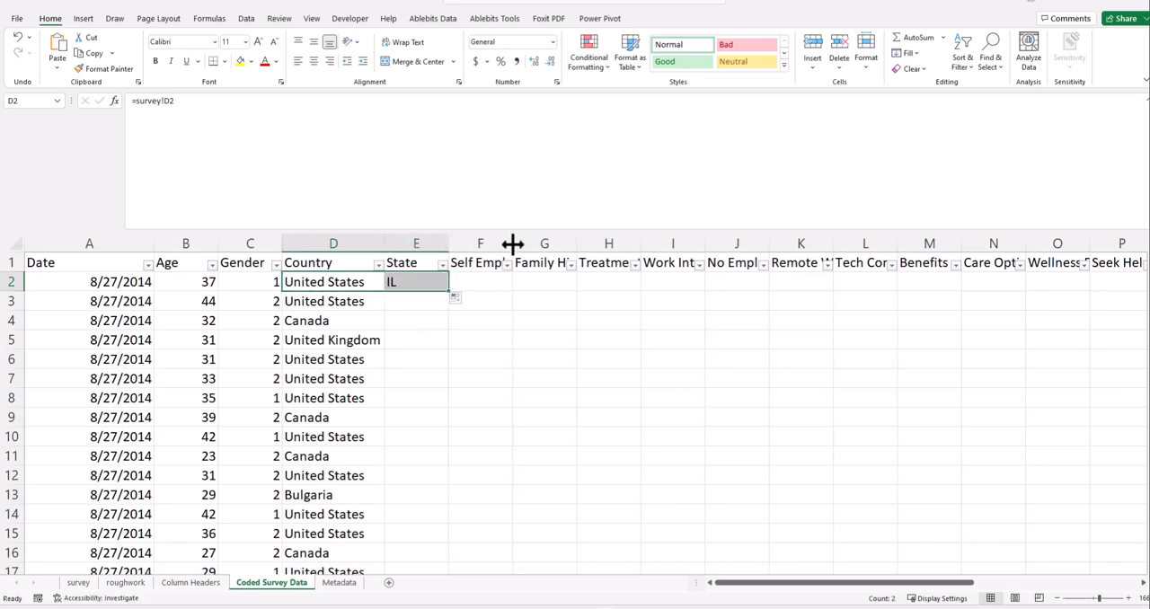
pyautogui.moveTo(513, 243); pyautogui.dragTo(524, 244)
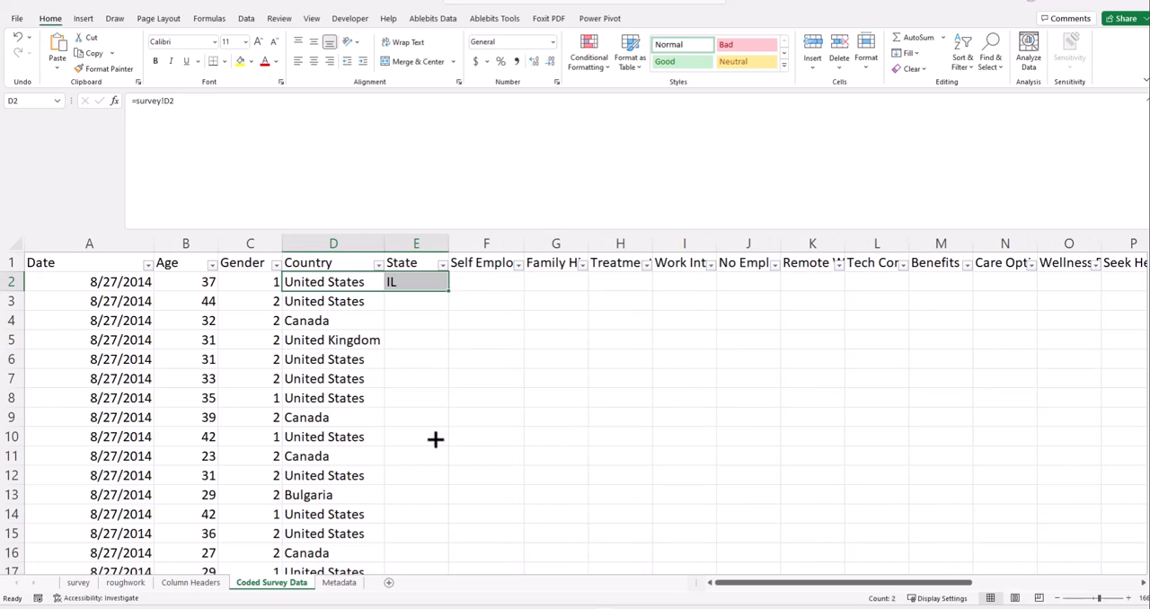
# - Fill the Country and State references in D2:E2 down to row 10
pyautogui.doubleClick(451, 291)
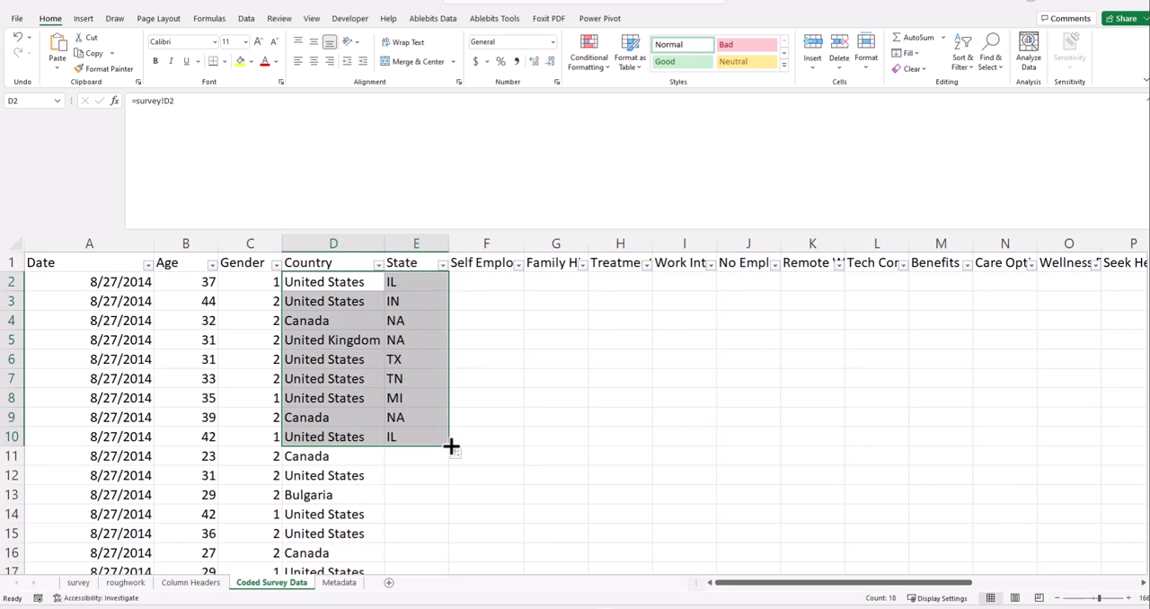
pyautogui.click(458, 456)
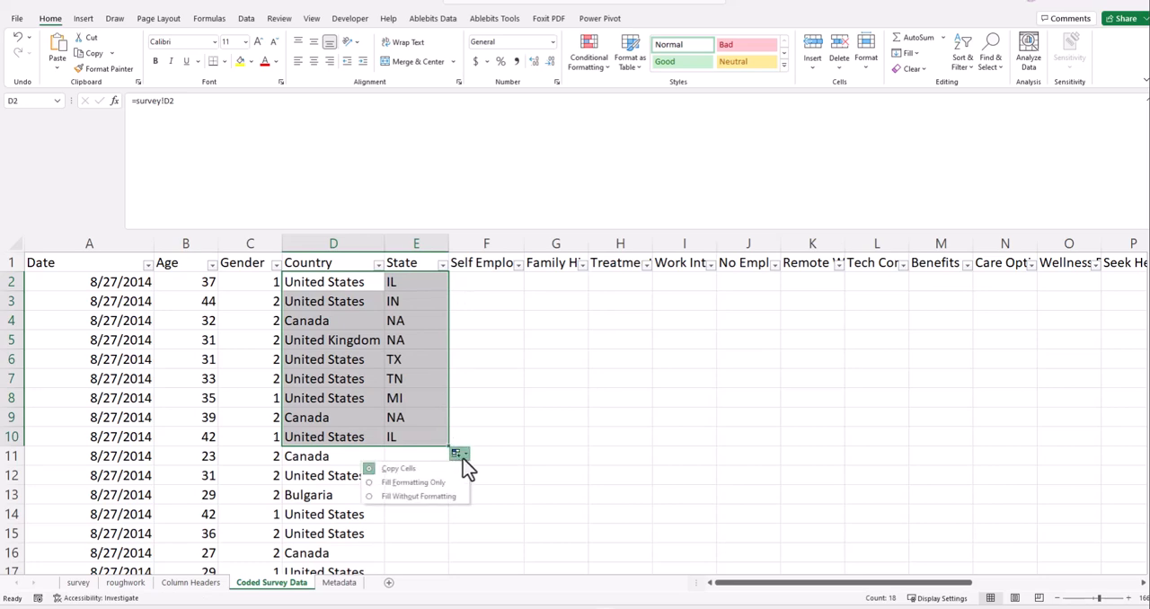
pyautogui.click(466, 455)
pyautogui.click(466, 456)
pyautogui.click(466, 455)
pyautogui.click(466, 454)
pyautogui.click(407, 499)
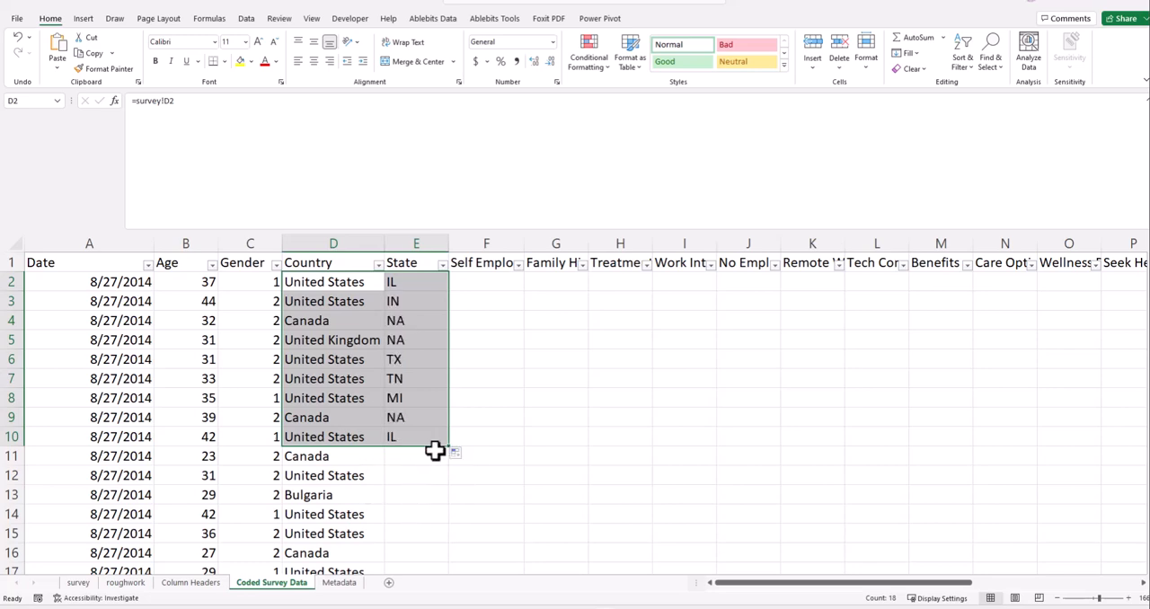
# - Fill the State reference from E10 down through the remaining data rows
pyautogui.click(428, 461)
pyautogui.click(433, 439)
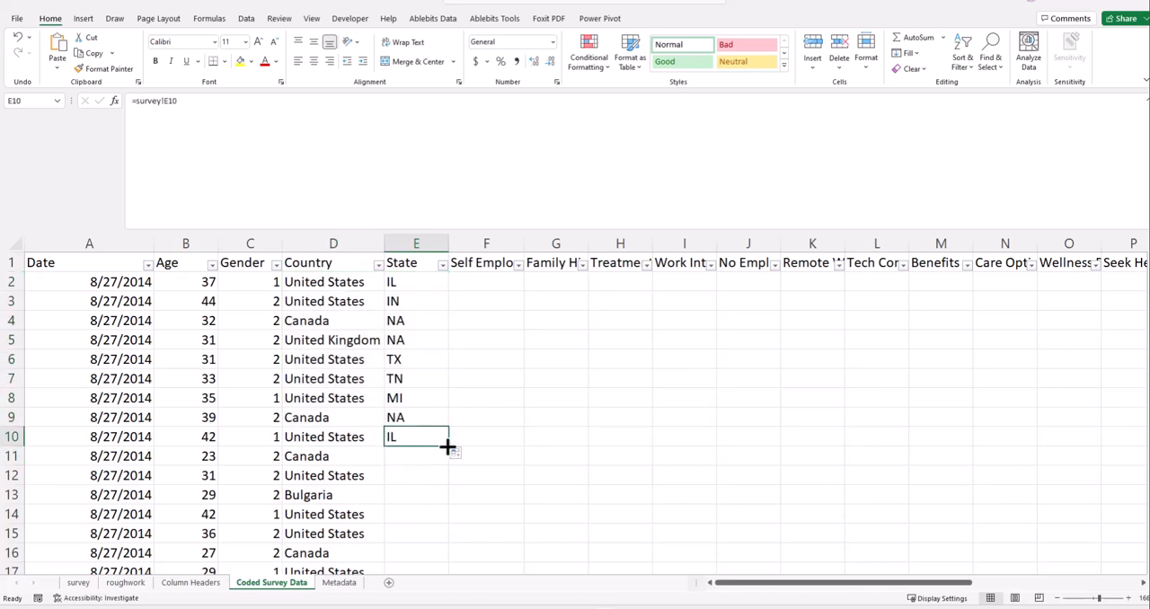
pyautogui.doubleClick(448, 447)
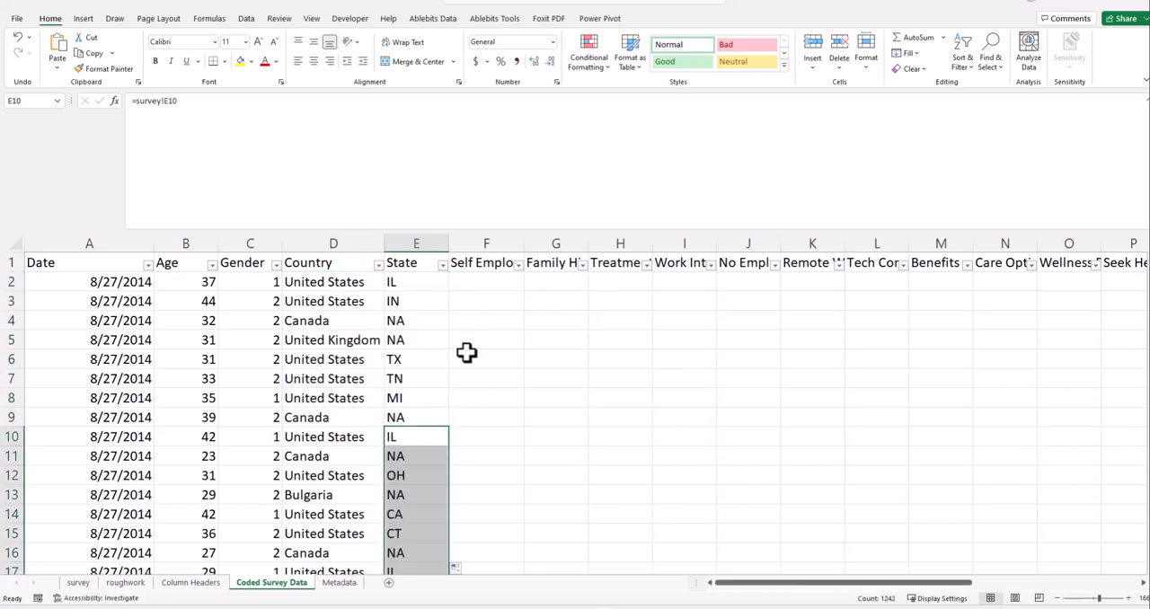
pyautogui.click(466, 352)
pyautogui.click(476, 266)
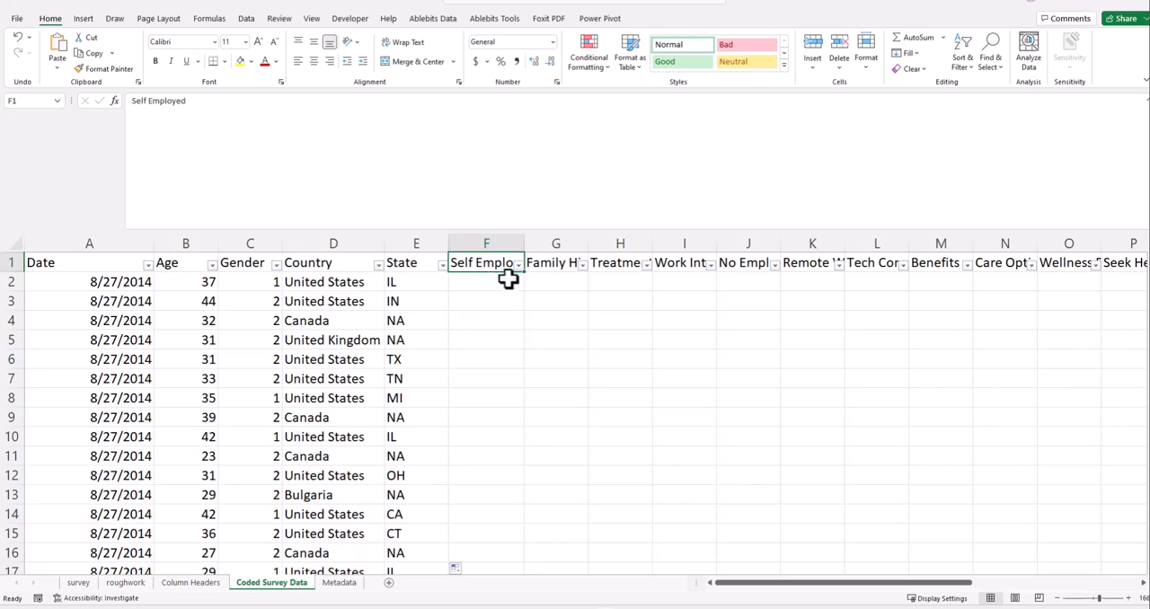
pyautogui.click(486, 279)
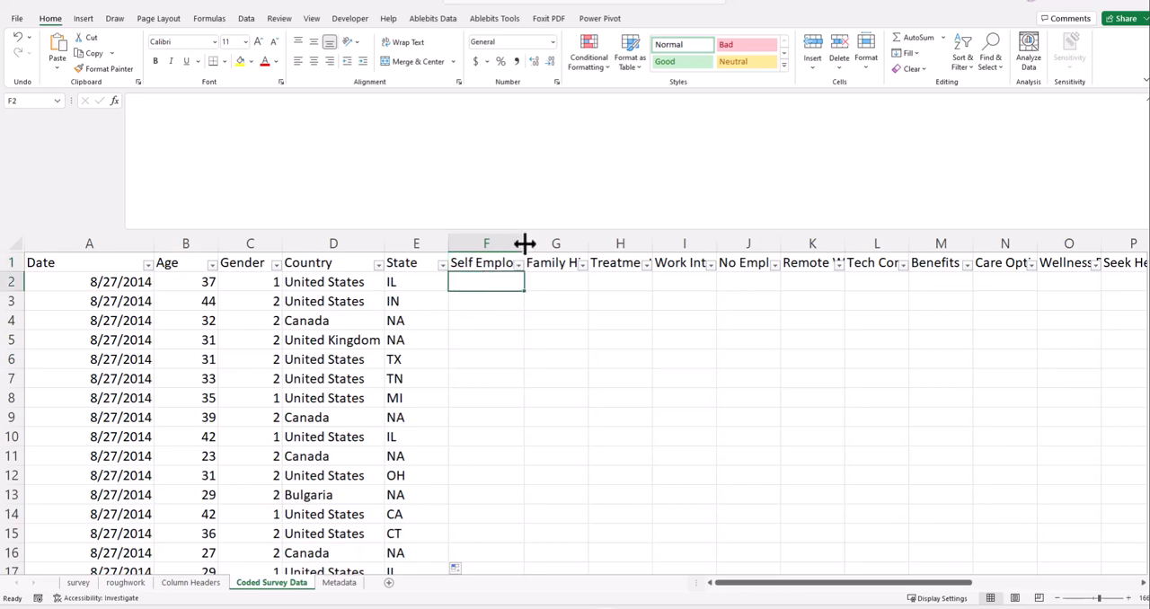
pyautogui.click(490, 263)
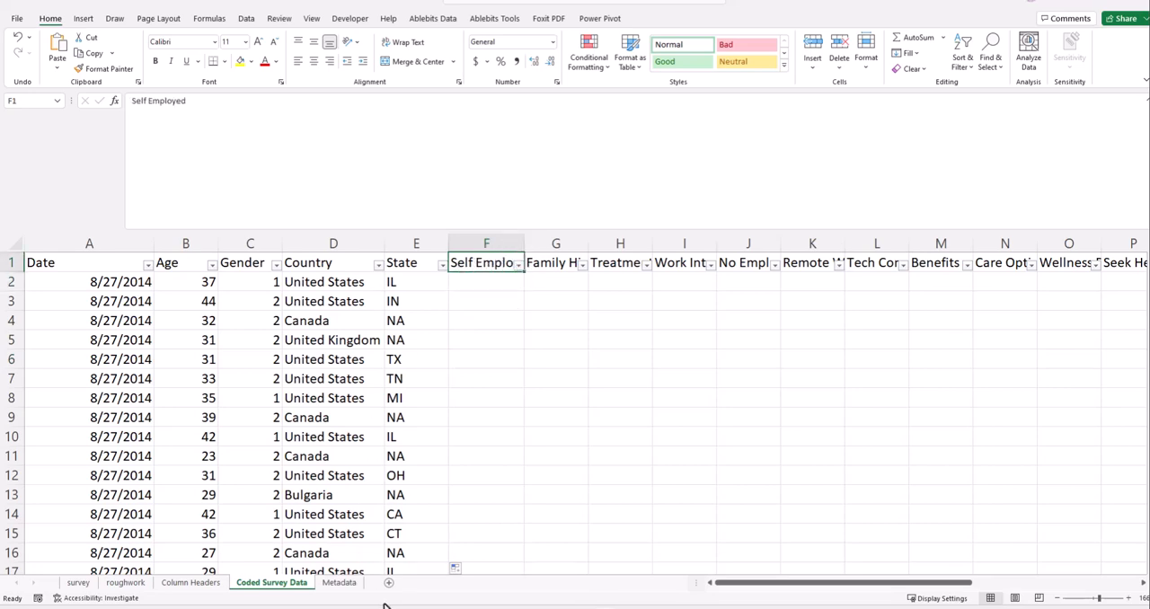
# - Add header filters to the survey sheet and check which distinct answers the Self Employed column contains
pyautogui.click(79, 582)
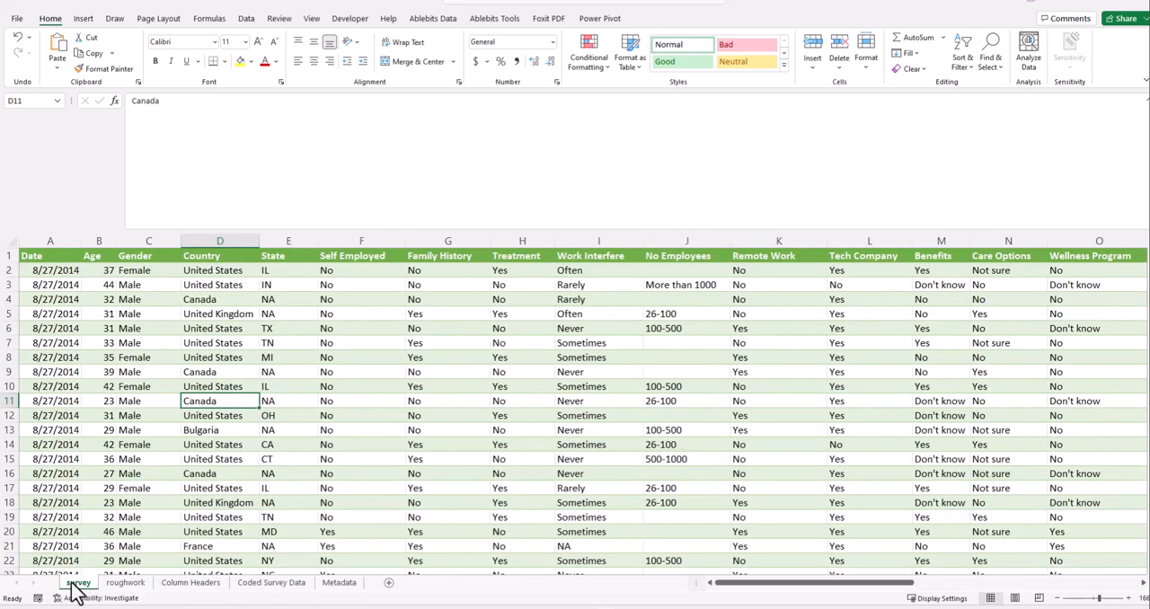
pyautogui.click(349, 282)
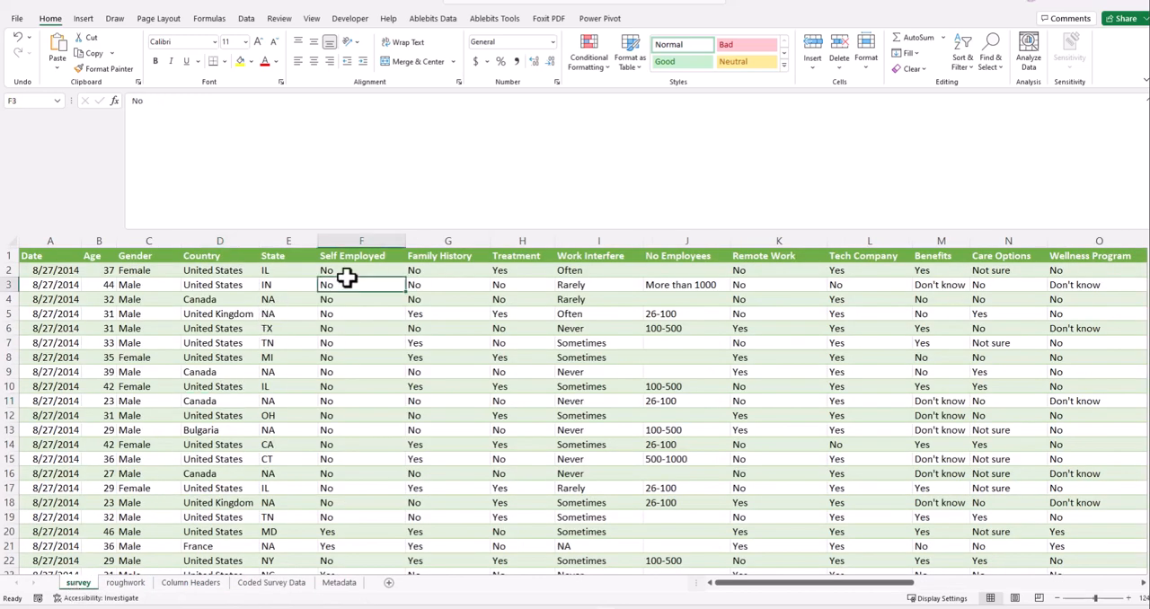
pyautogui.click(370, 270)
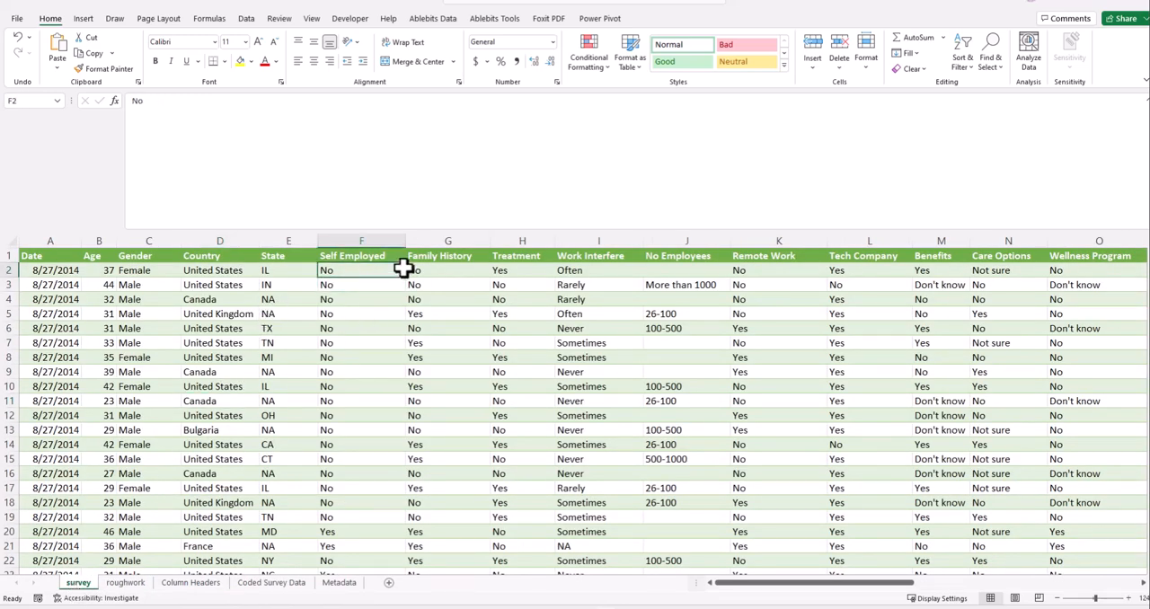
pyautogui.click(351, 295)
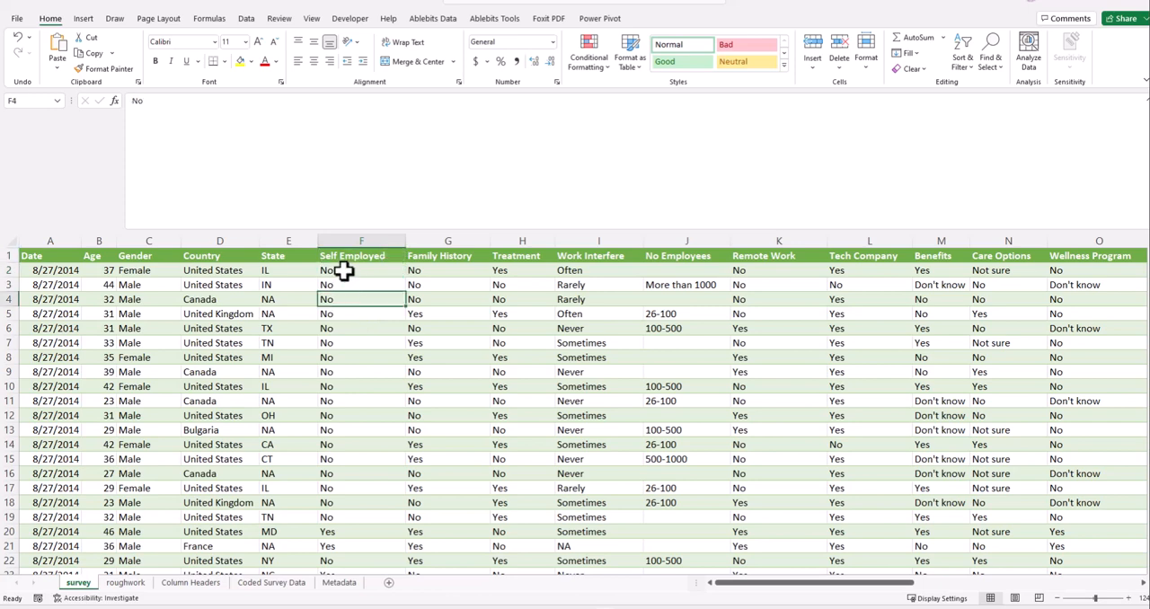
pyautogui.click(344, 270)
pyautogui.click(363, 255)
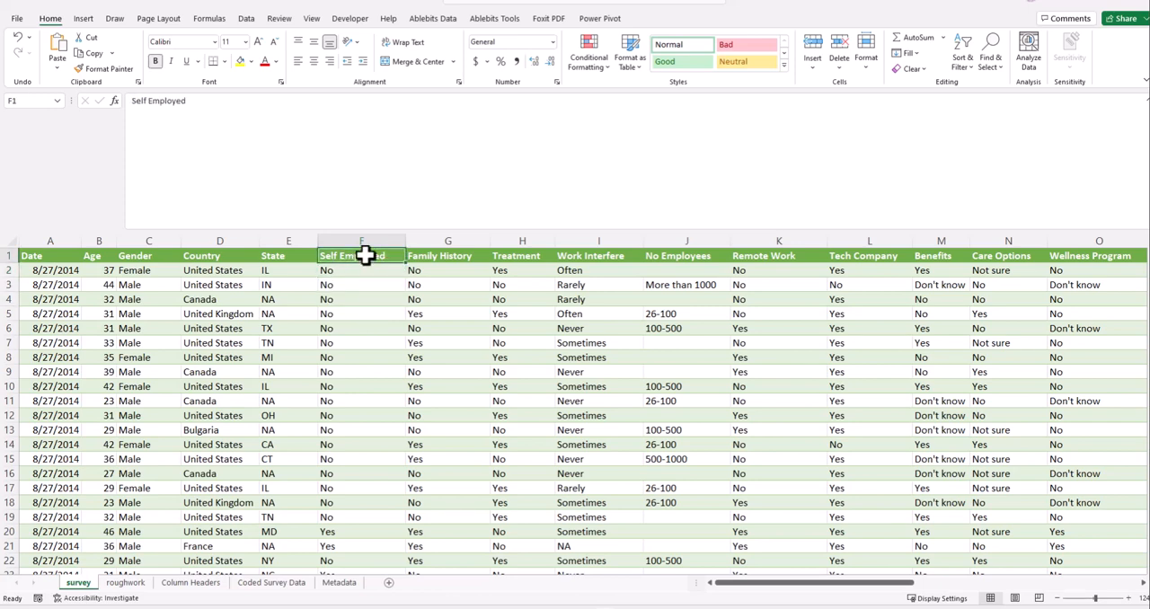
pyautogui.hotkey('ctrl', 'shift', 'l')
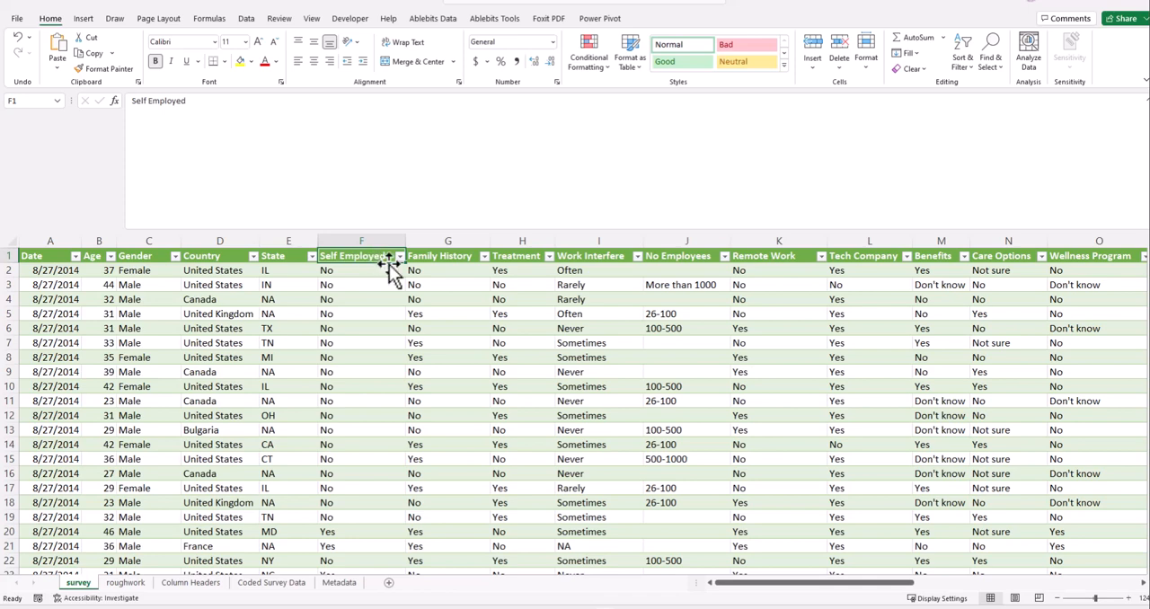
pyautogui.click(399, 257)
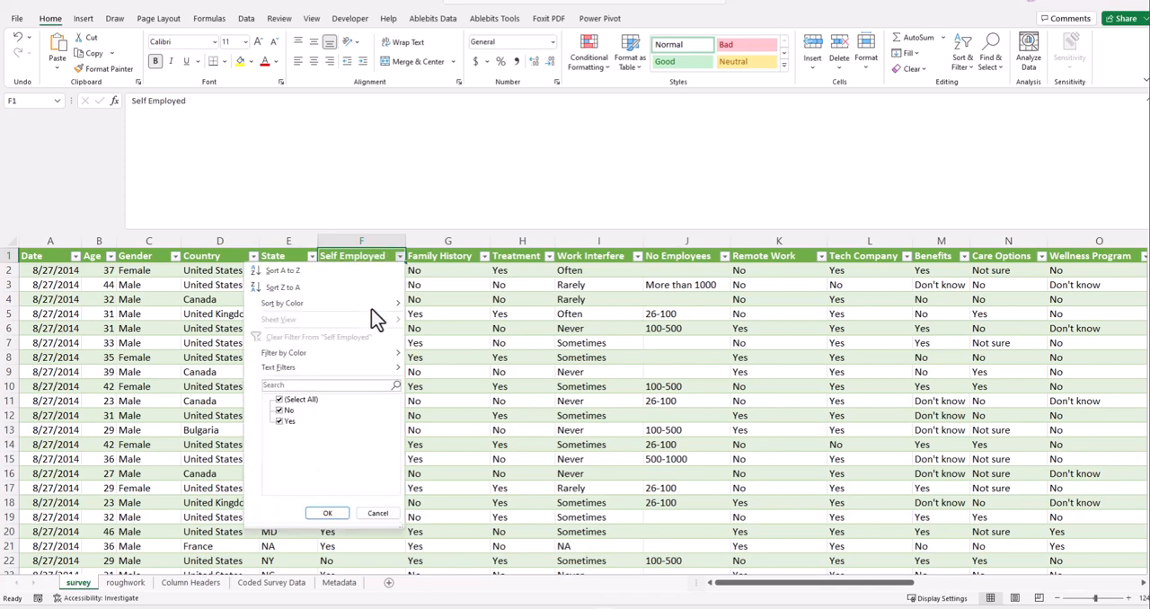
pyautogui.press('Escape')
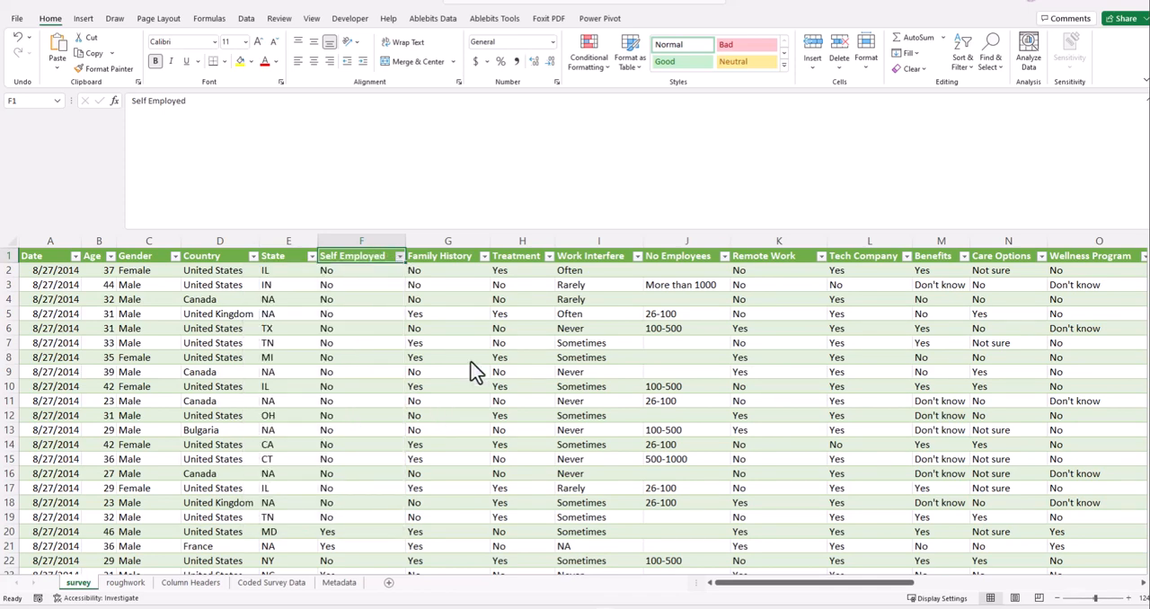
# - Start a SWITCH formula in Self Employed cell F2 of Coded Survey Data, using survey!F2 as its expression
pyautogui.click(270, 584)
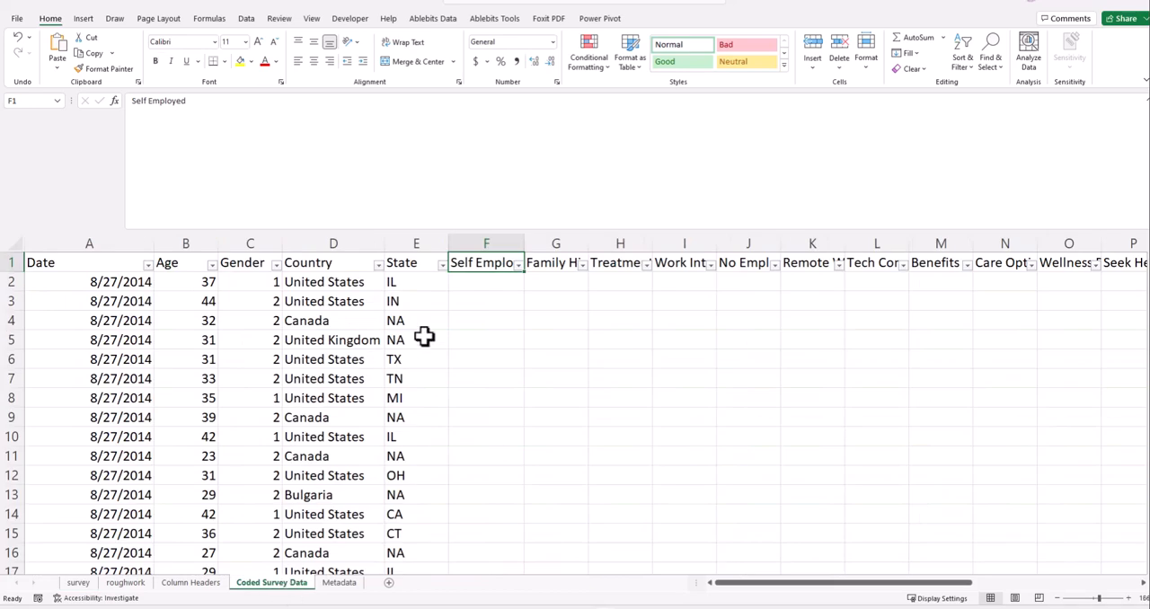
pyautogui.click(460, 324)
pyautogui.click(497, 282)
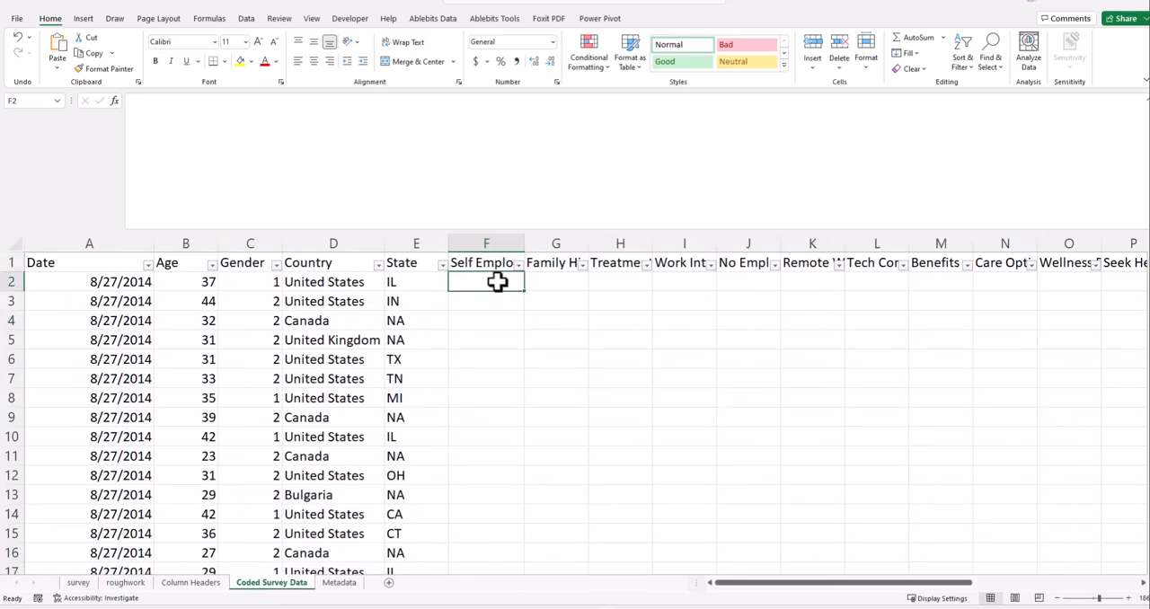
pyautogui.write('=[')
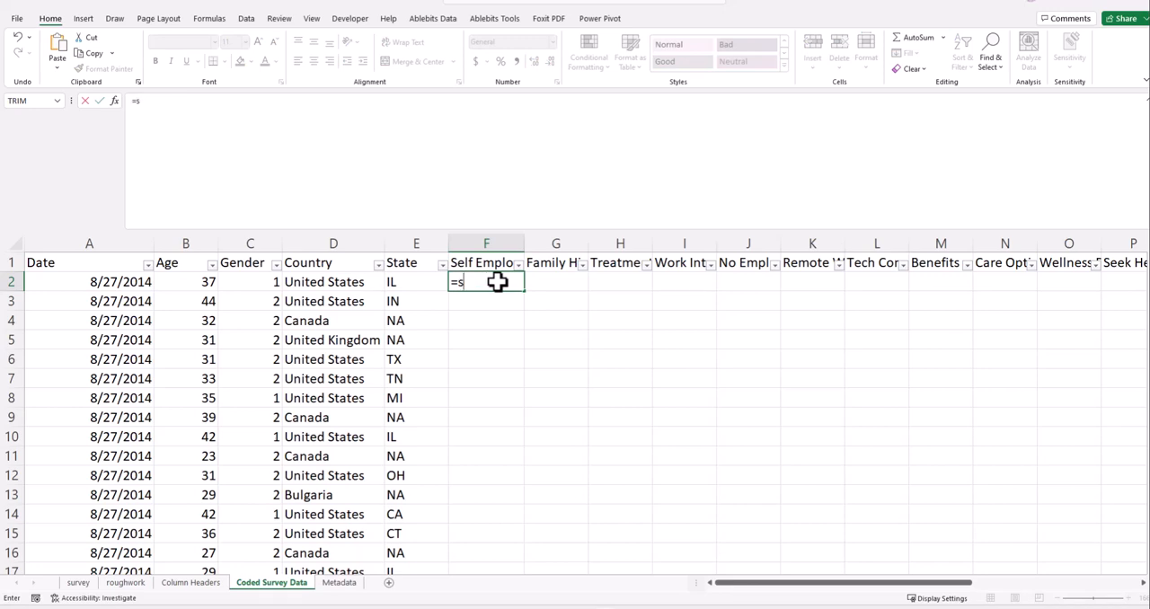
pyautogui.write('witch')
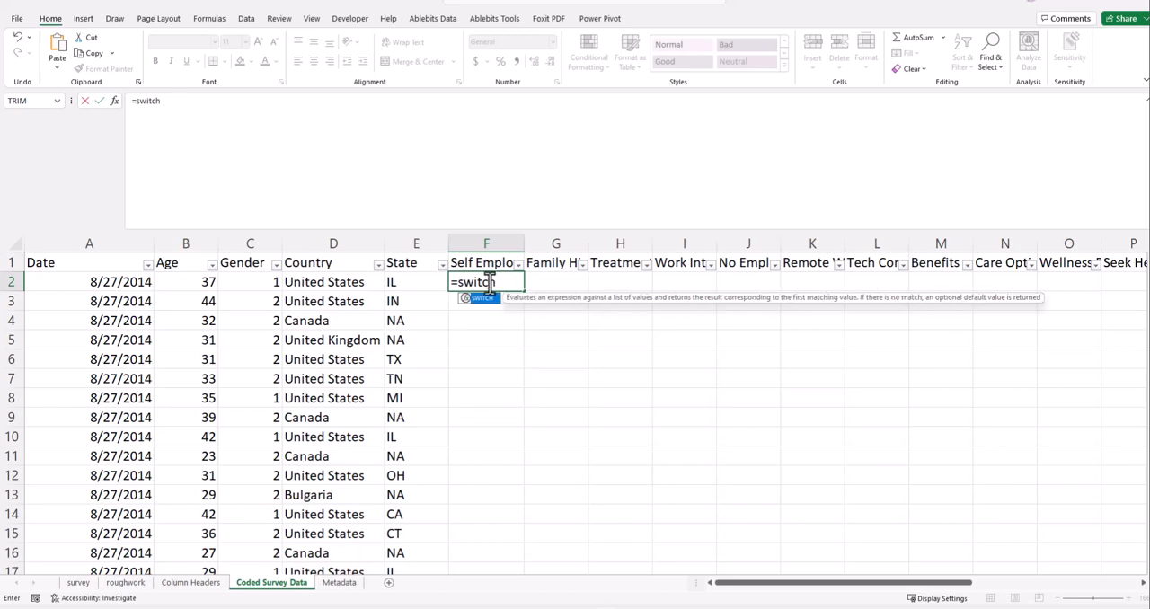
pyautogui.click(178, 101)
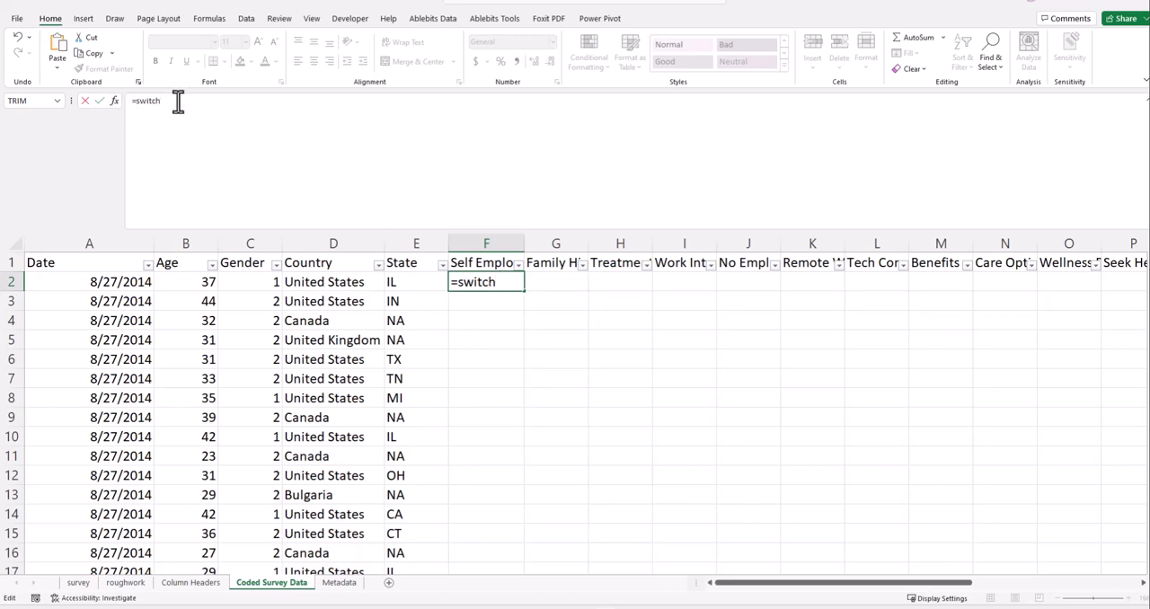
pyautogui.write('(')
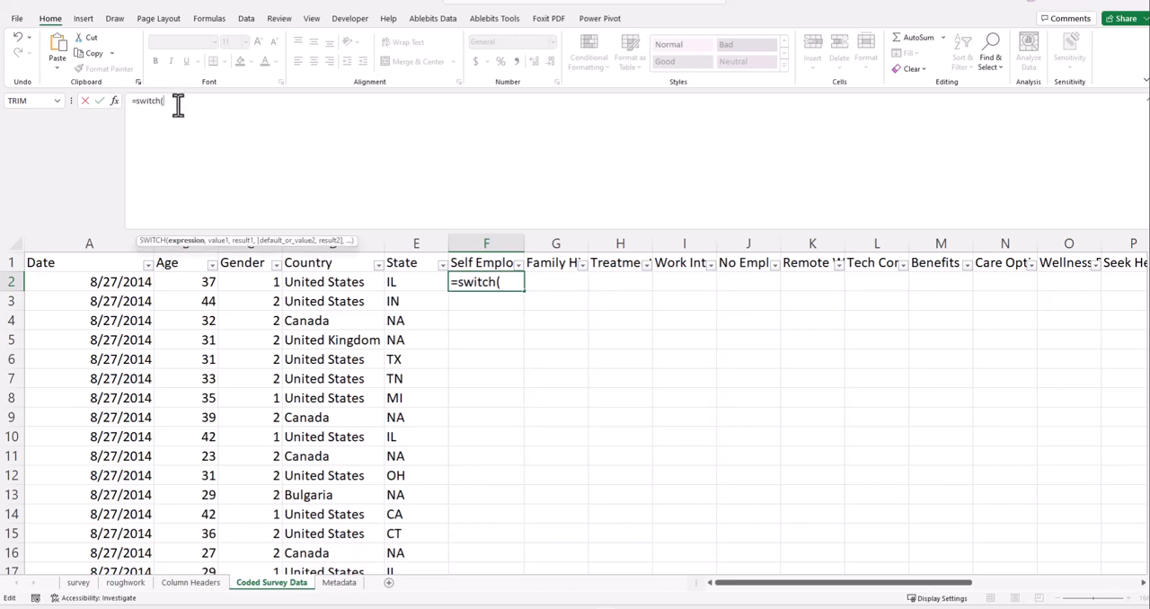
pyautogui.click(79, 582)
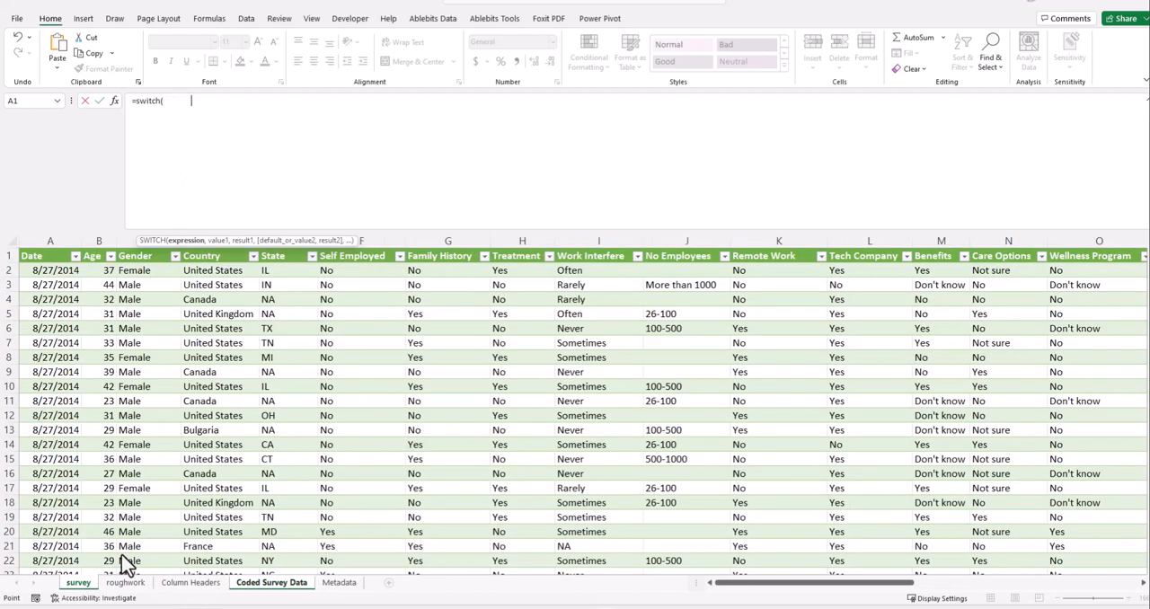
pyautogui.click(334, 268)
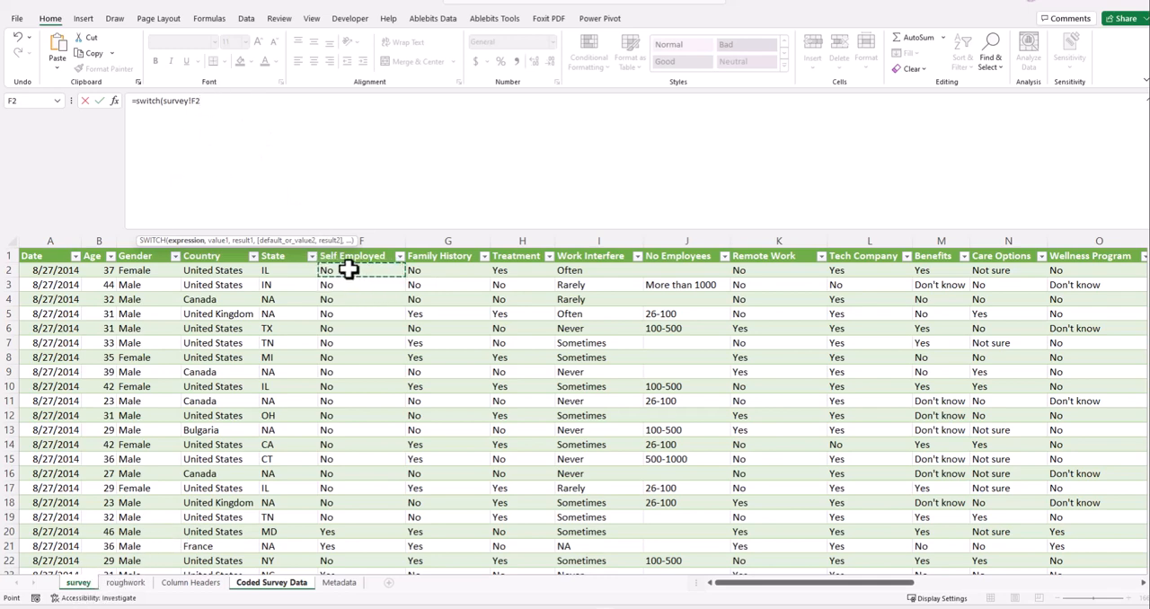
pyautogui.click(200, 101)
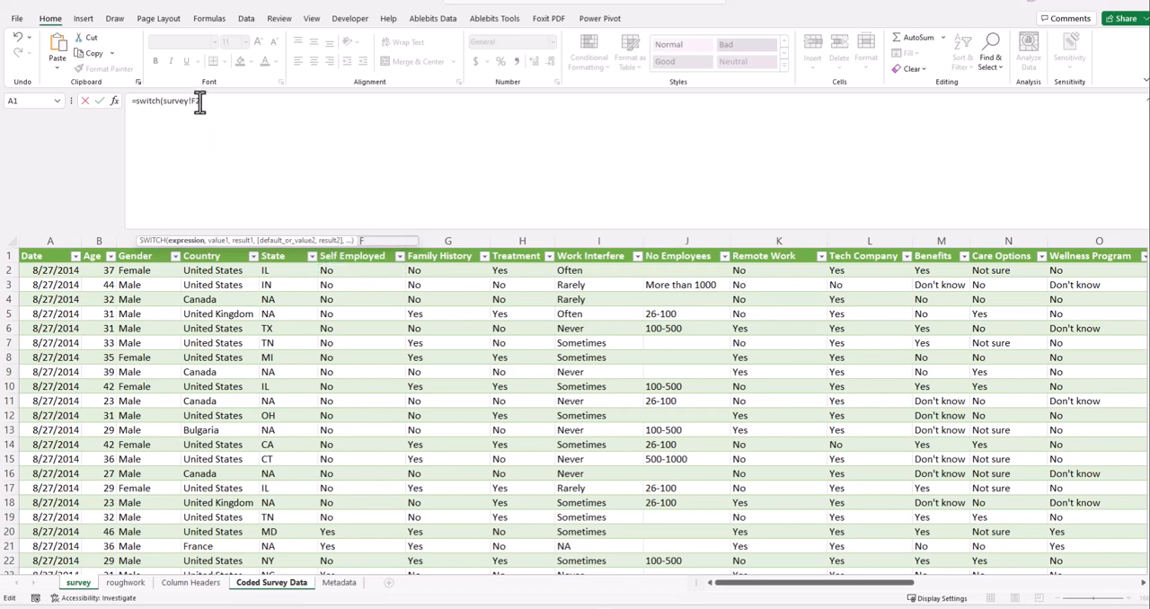
pyautogui.write(',')
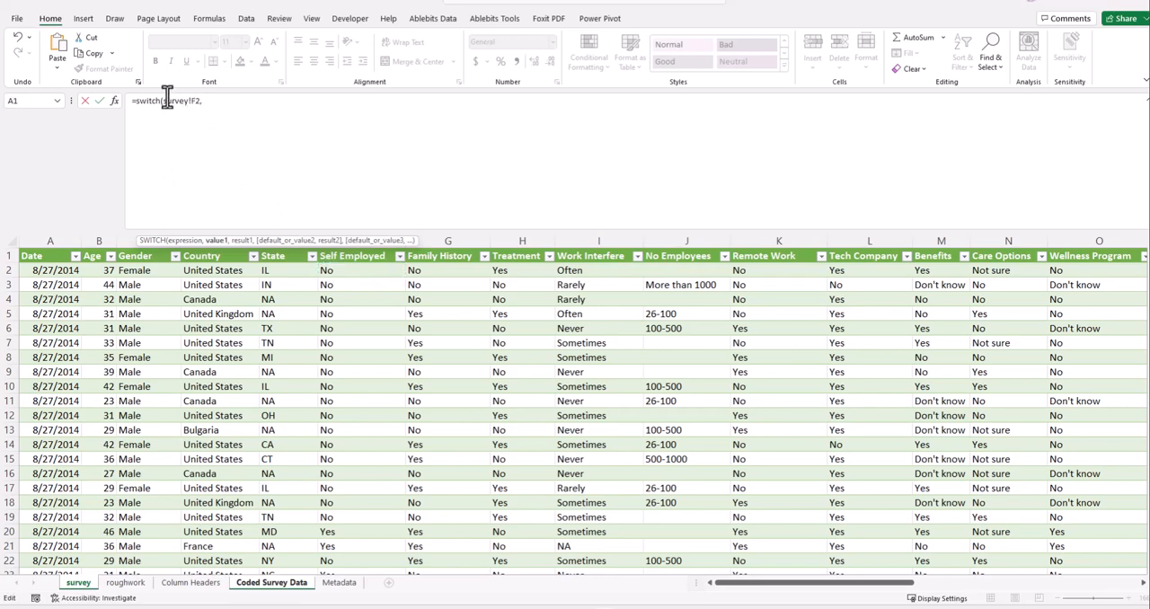
# - Break the SWITCH formula onto separate lines after the opening bracket and the expression, and add "No" as the first value to match
pyautogui.click(163, 99)
pyautogui.click(176, 111)
pyautogui.write(',0,')
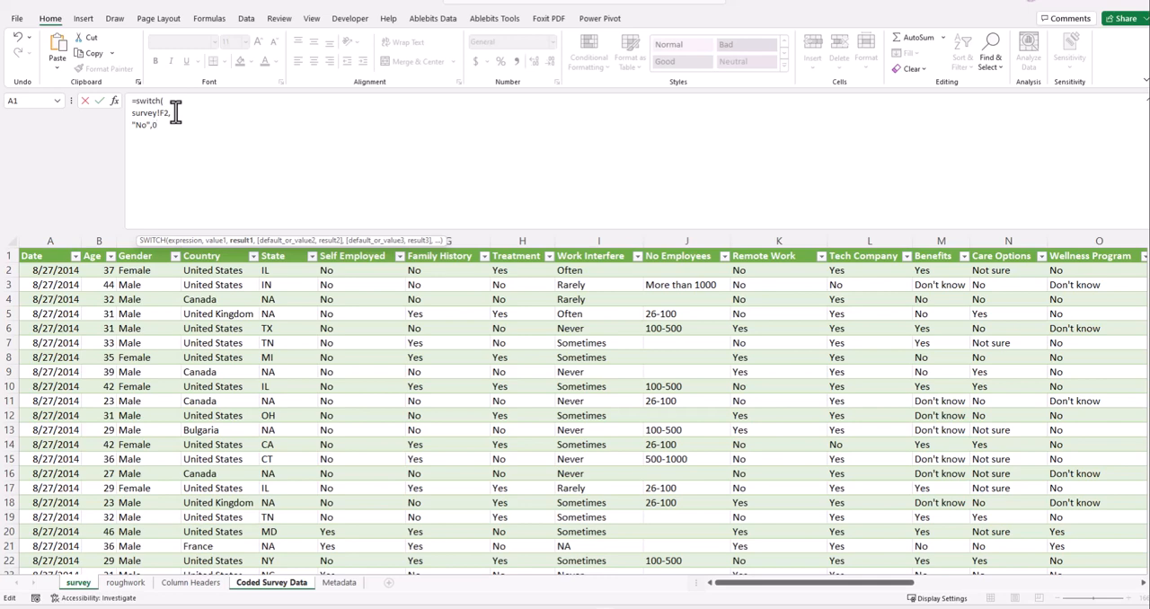
# - Complete the Self Employed SWITCH formula so "No" returns 0 and "Yes" returns 1, and fill it down the column from F2
pyautogui.write(',')
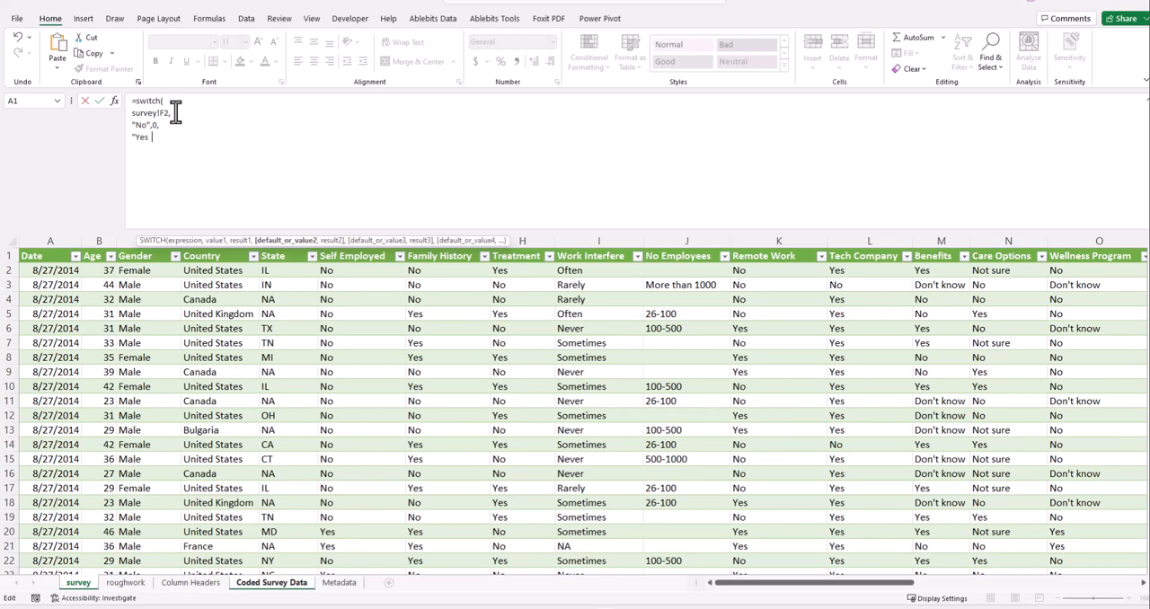
pyautogui.write(',')
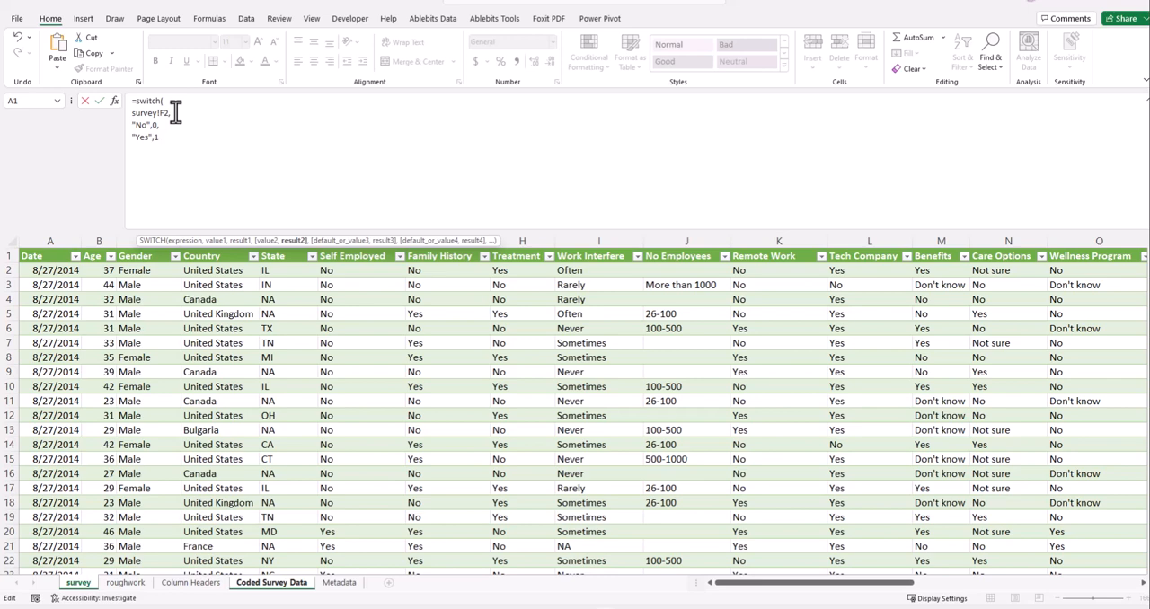
pyautogui.write('1)')
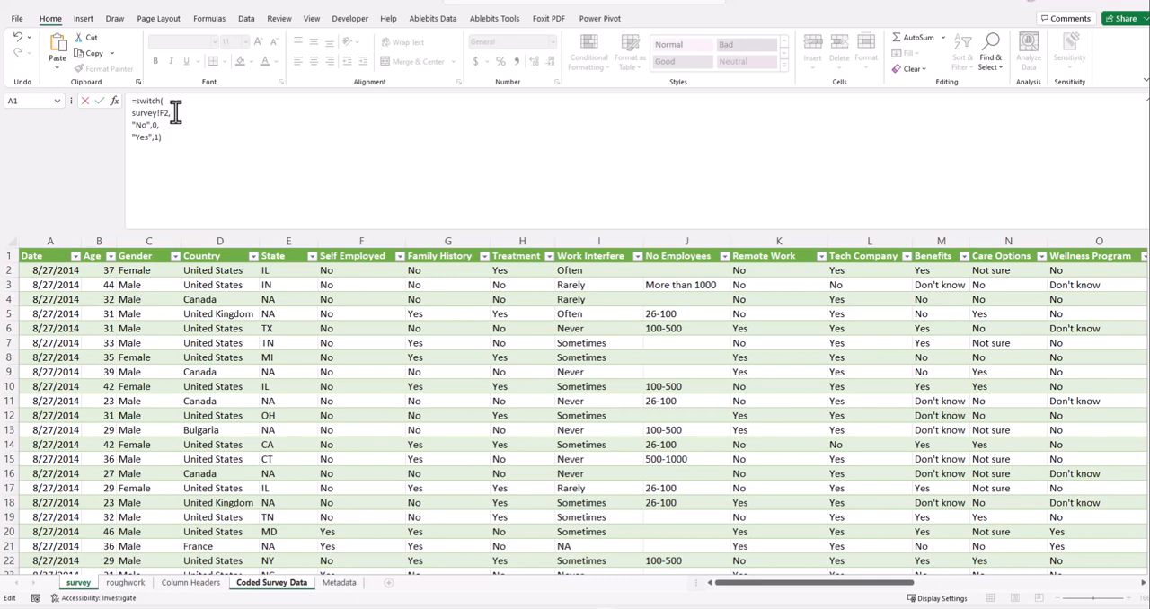
pyautogui.click(99, 102)
pyautogui.click(493, 316)
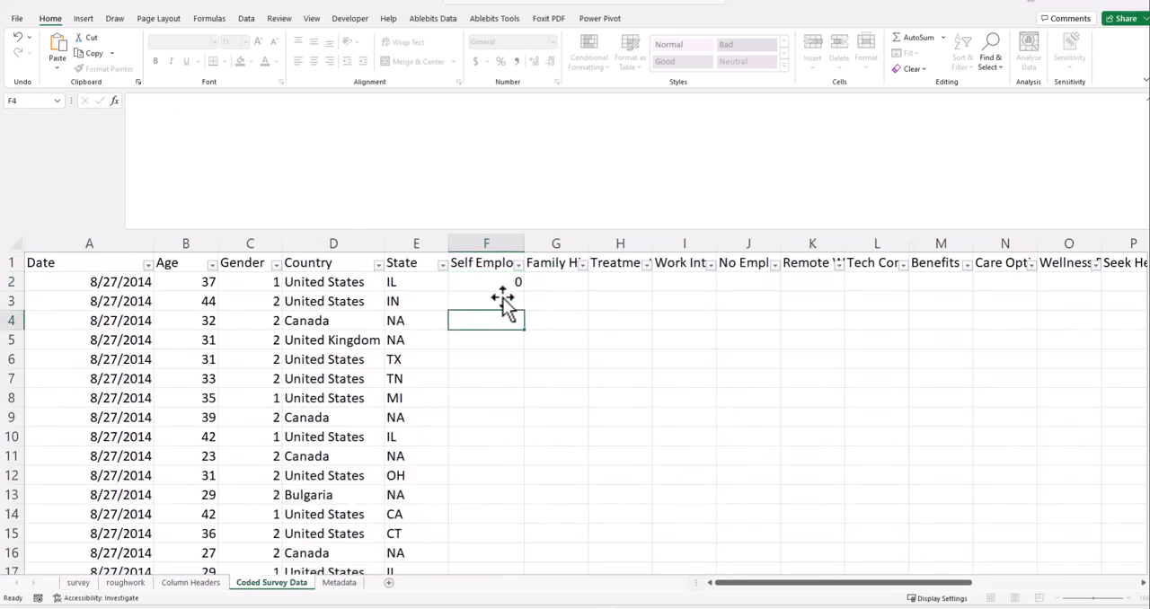
pyautogui.click(510, 281)
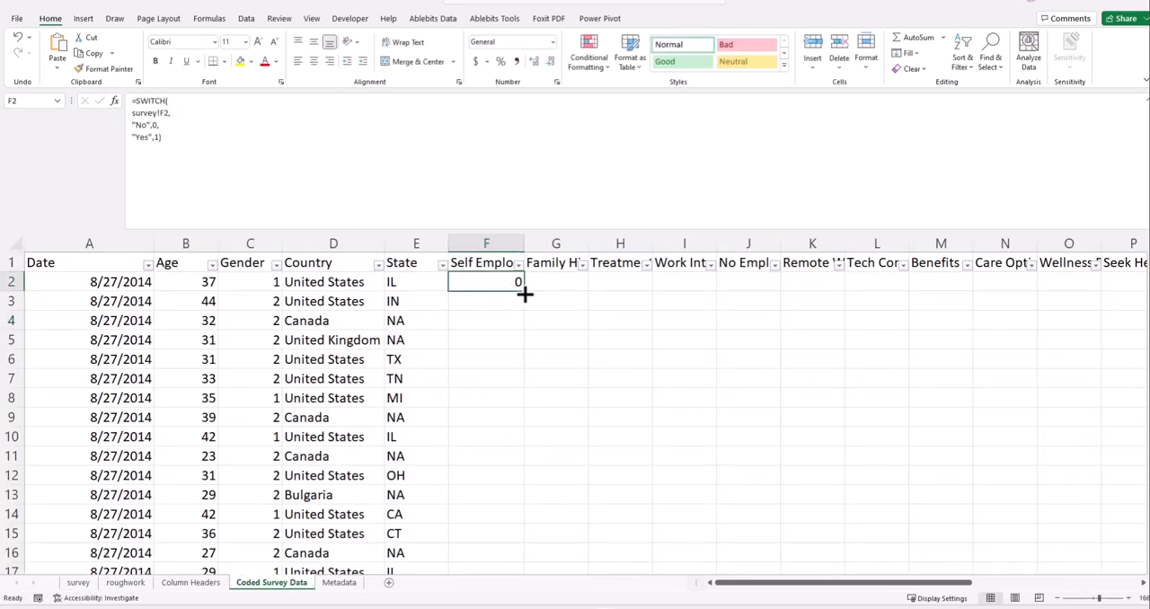
pyautogui.doubleClick(525, 293)
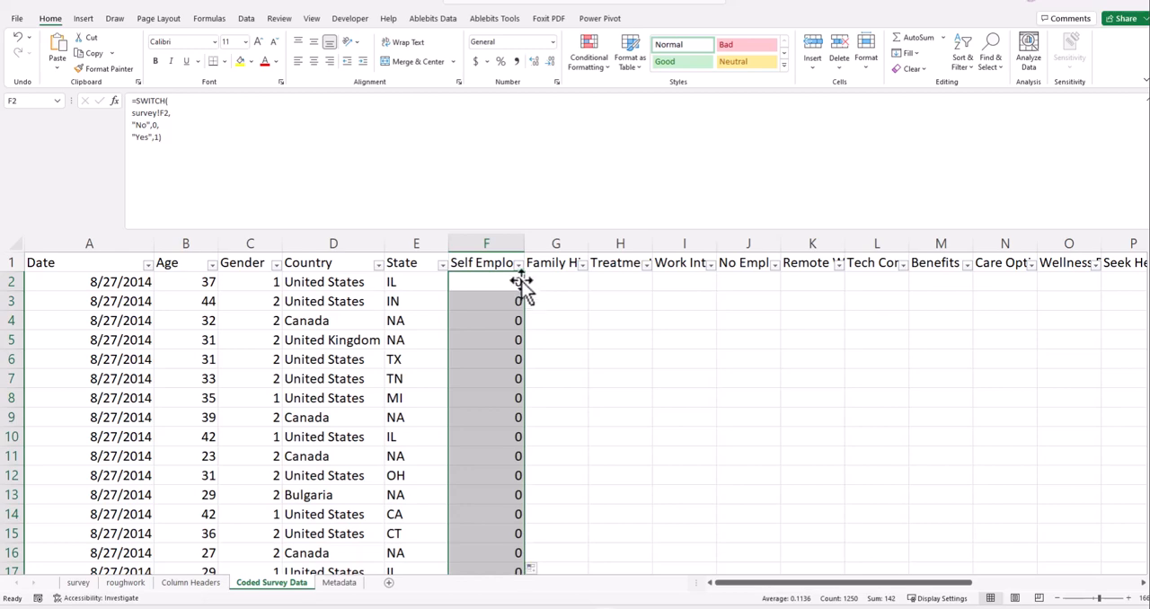
# - Filter the Self Employed column to code 1 to review the matching rows through the end of the data, and clear the filter
pyautogui.click(518, 264)
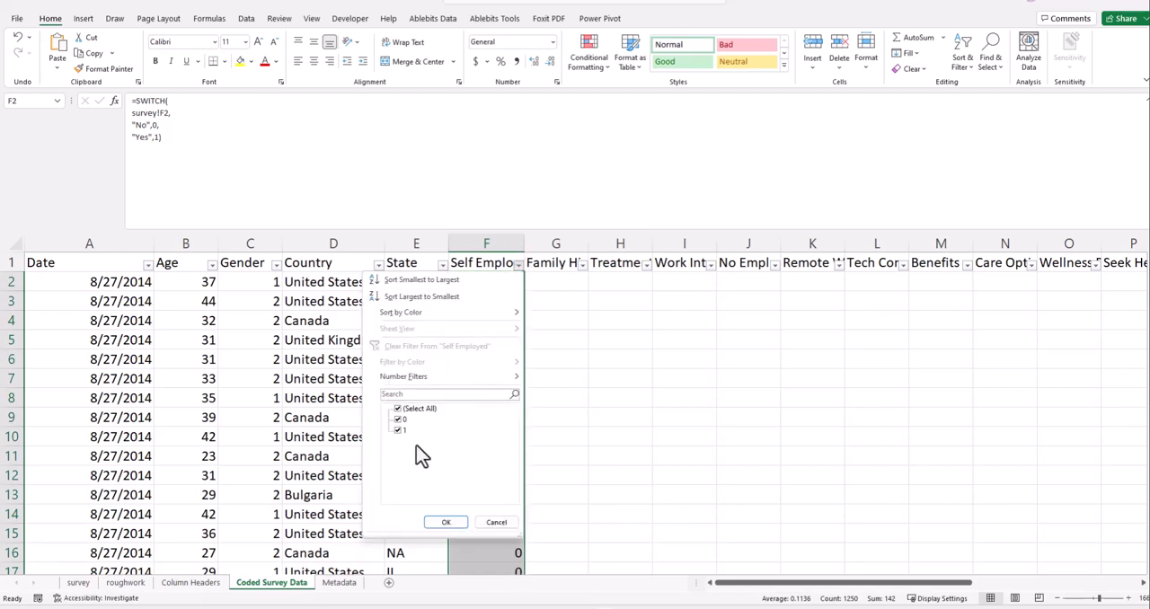
pyautogui.click(446, 523)
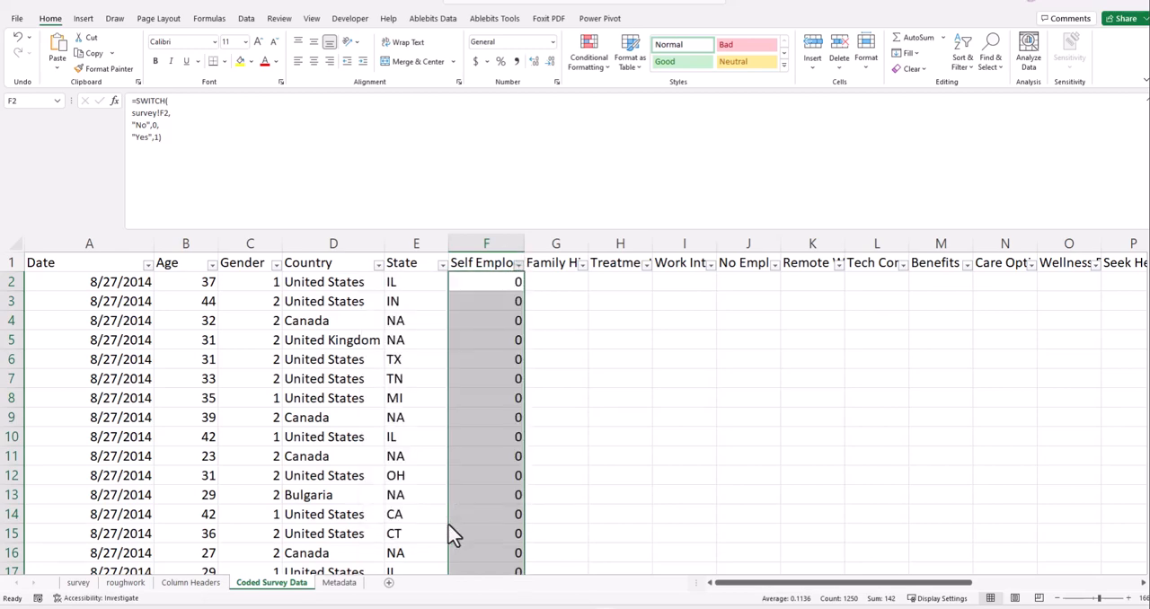
pyautogui.click(512, 281)
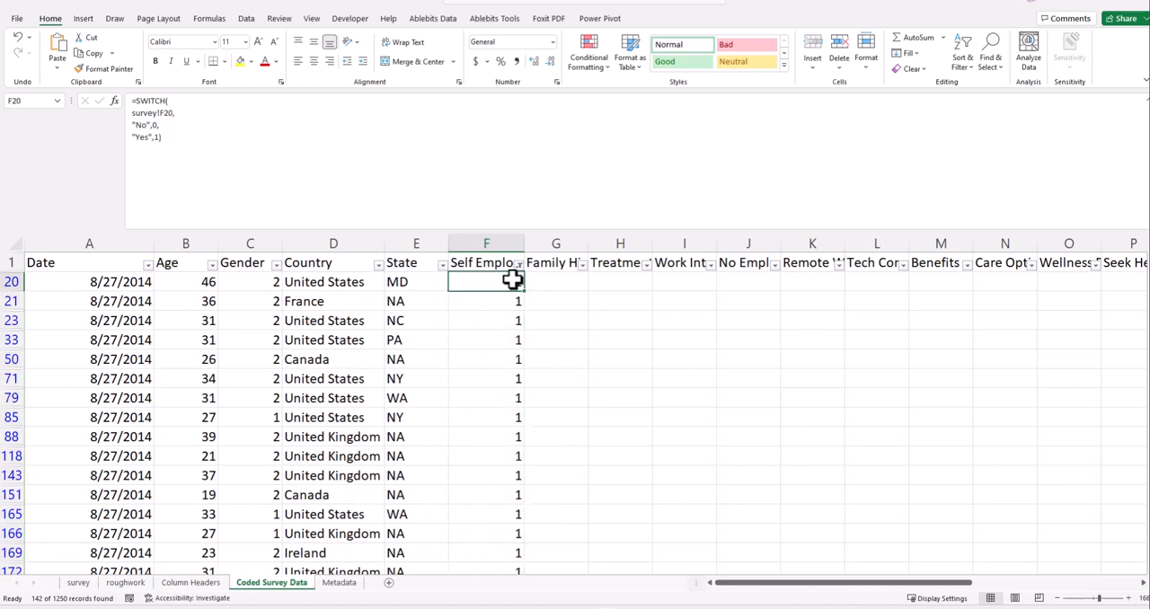
pyautogui.hotkey('ctrl', 'shift', 'Down')
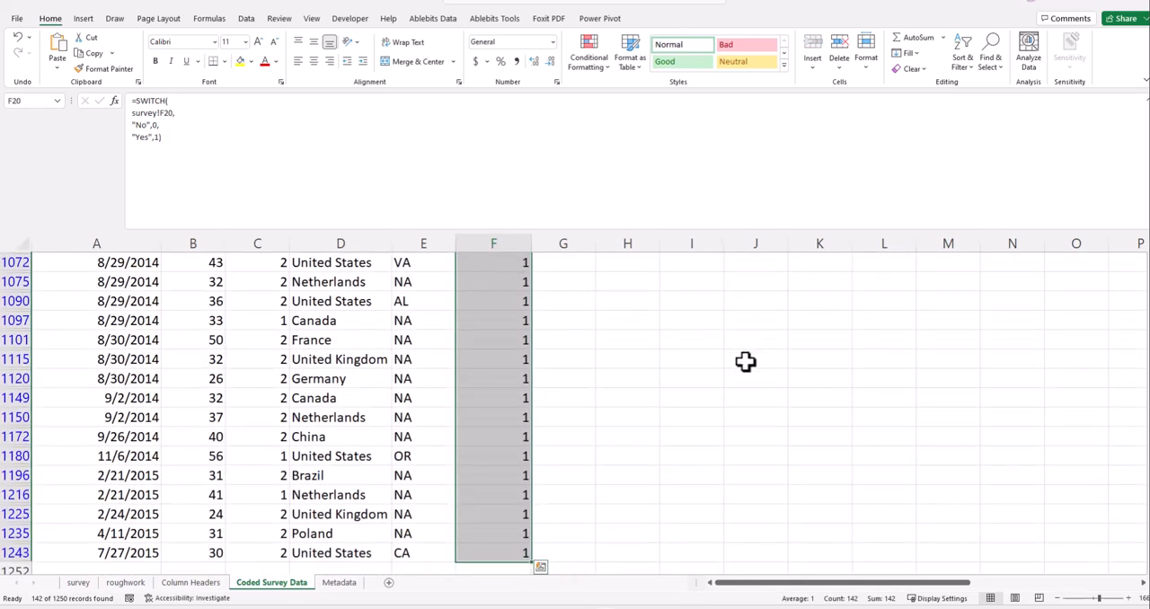
pyautogui.scroll(-5, 623, 424)
pyautogui.scroll(5, 626, 381)
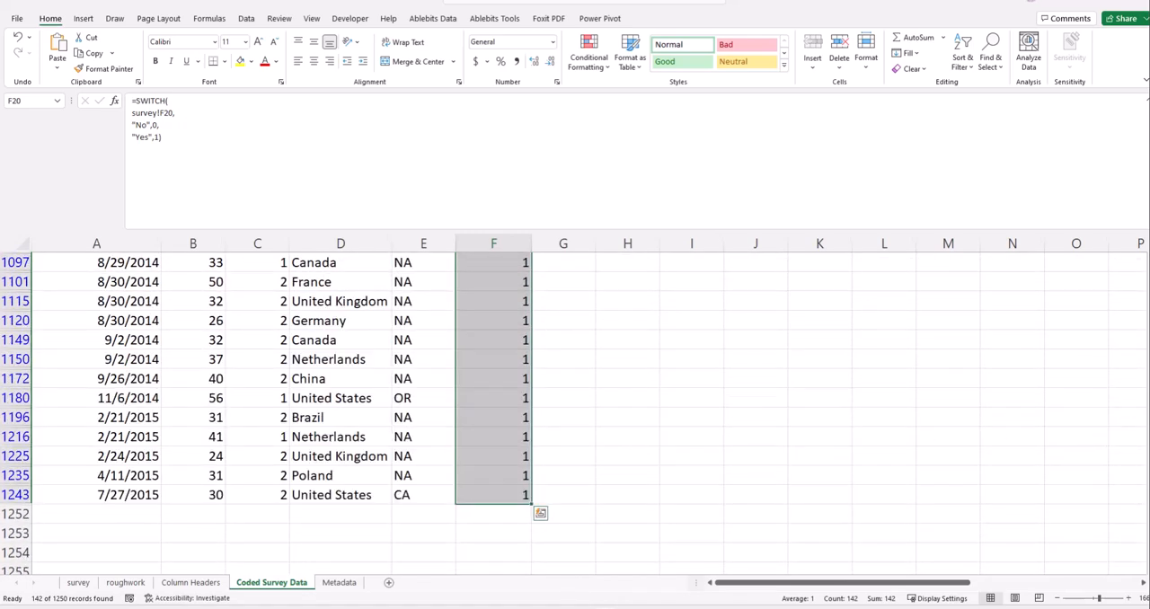
pyautogui.moveTo(1149, 497); pyautogui.dragTo(1117, 236)
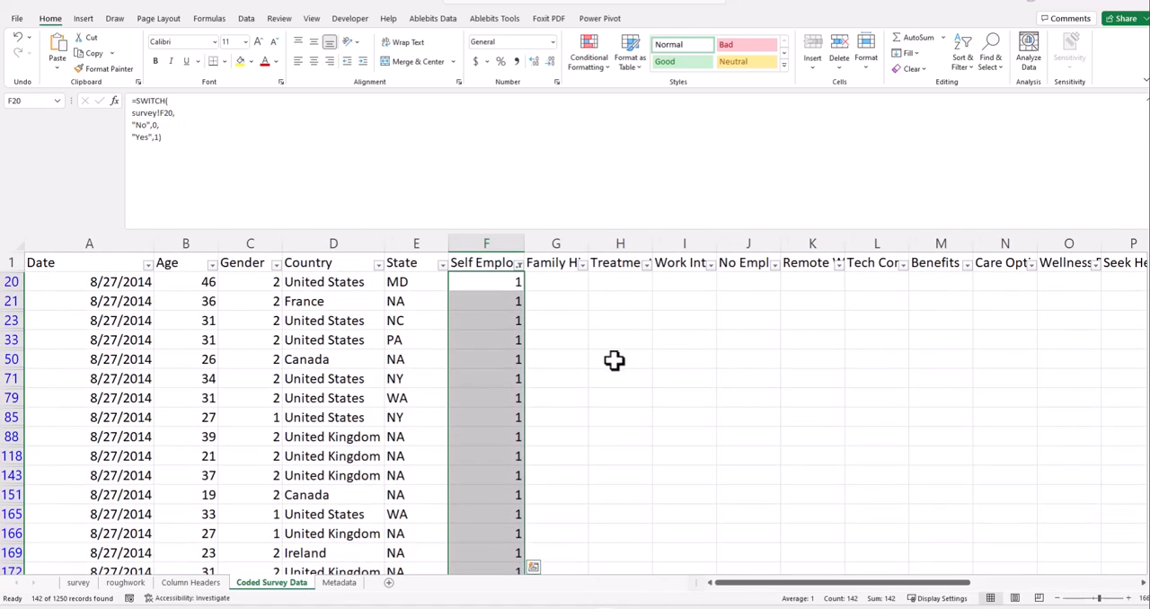
pyautogui.click(519, 265)
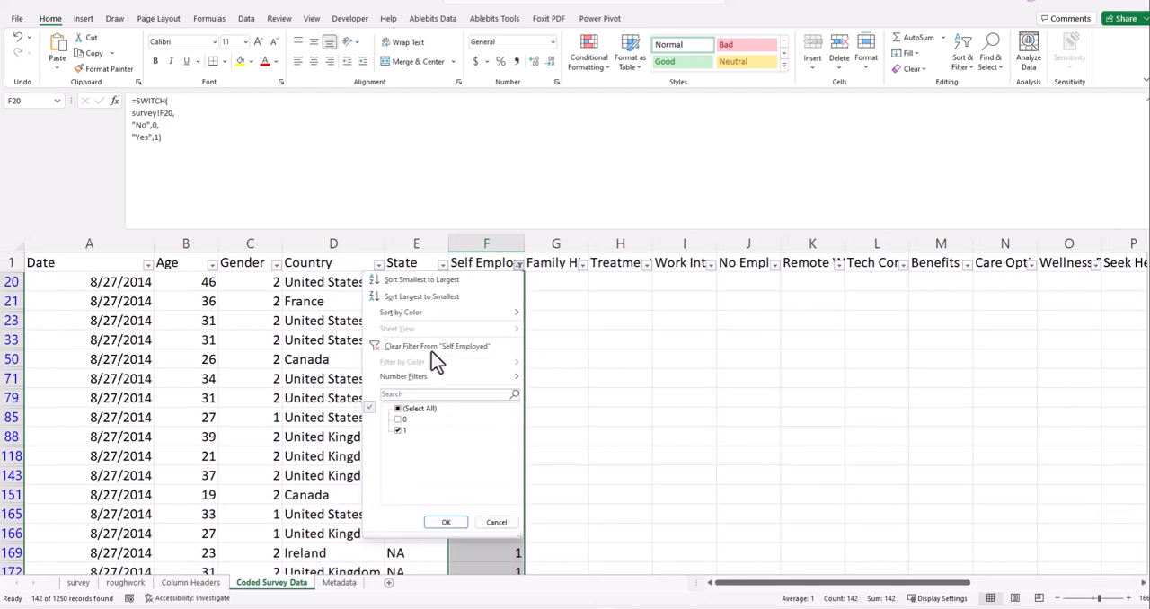
pyautogui.click(429, 348)
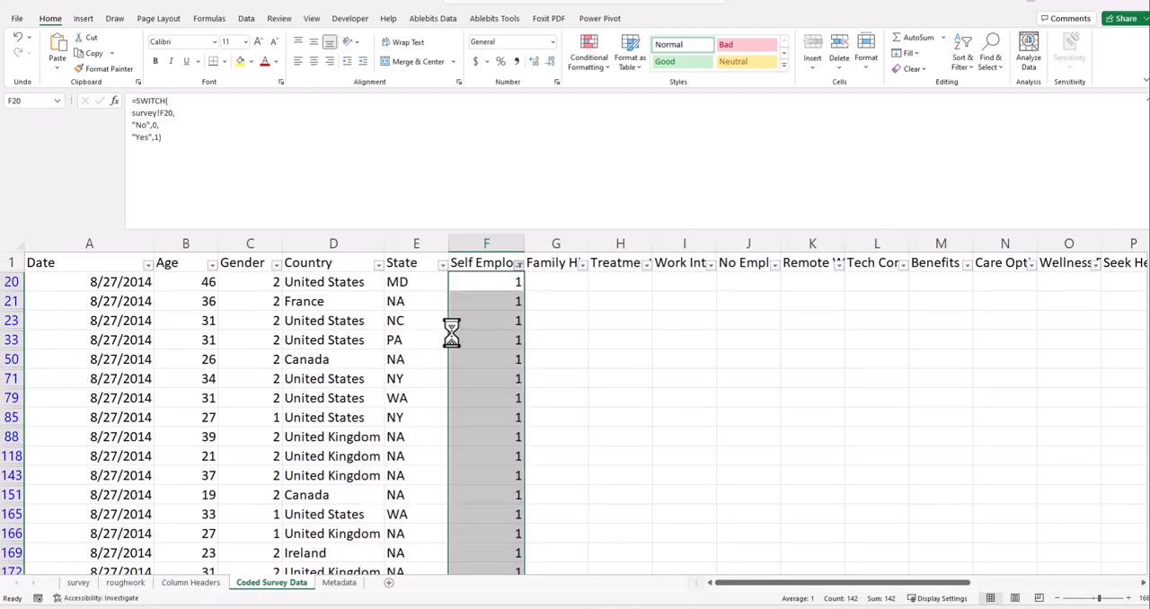
# - Copy the SWITCH formula from Self Employed cell F2 across to Family History cell G2
pyautogui.click(548, 284)
pyautogui.click(506, 282)
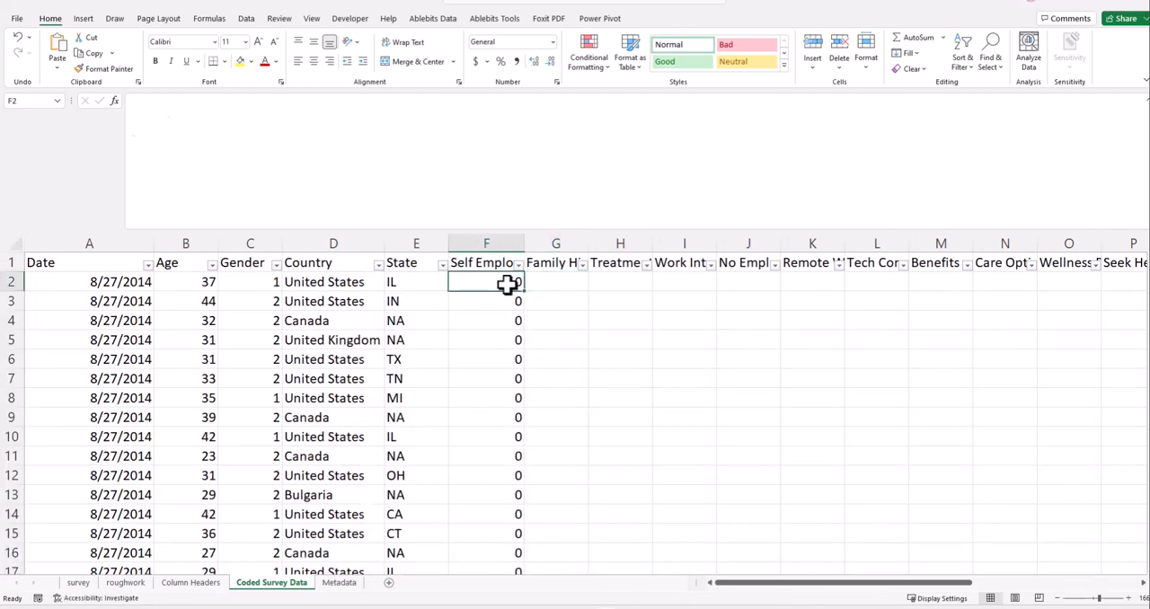
pyautogui.click(406, 276)
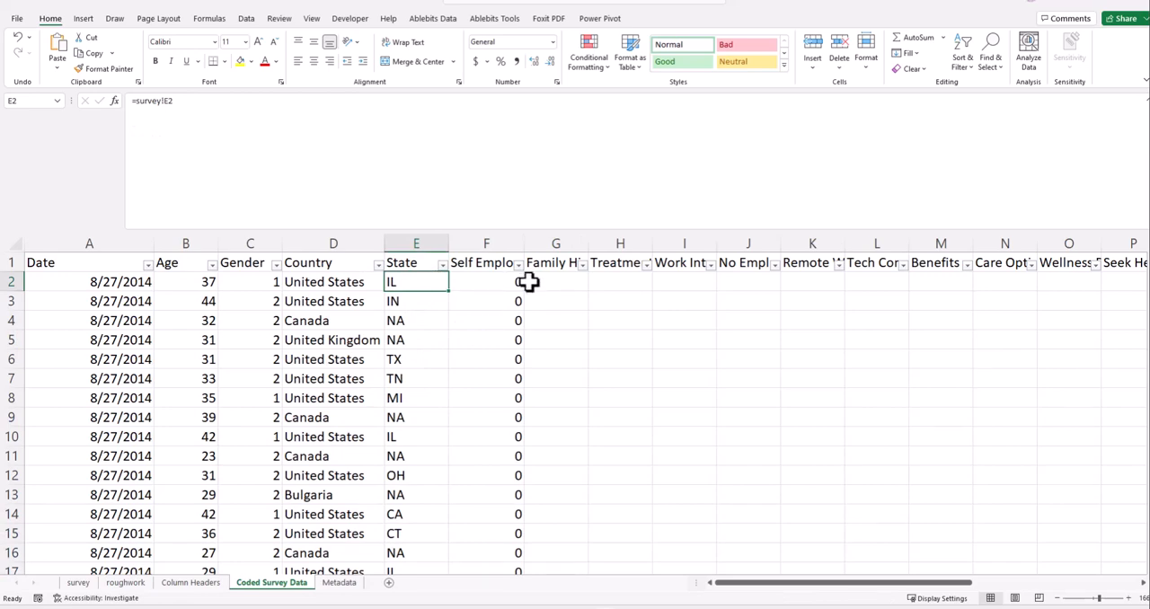
pyautogui.click(530, 282)
pyautogui.click(510, 280)
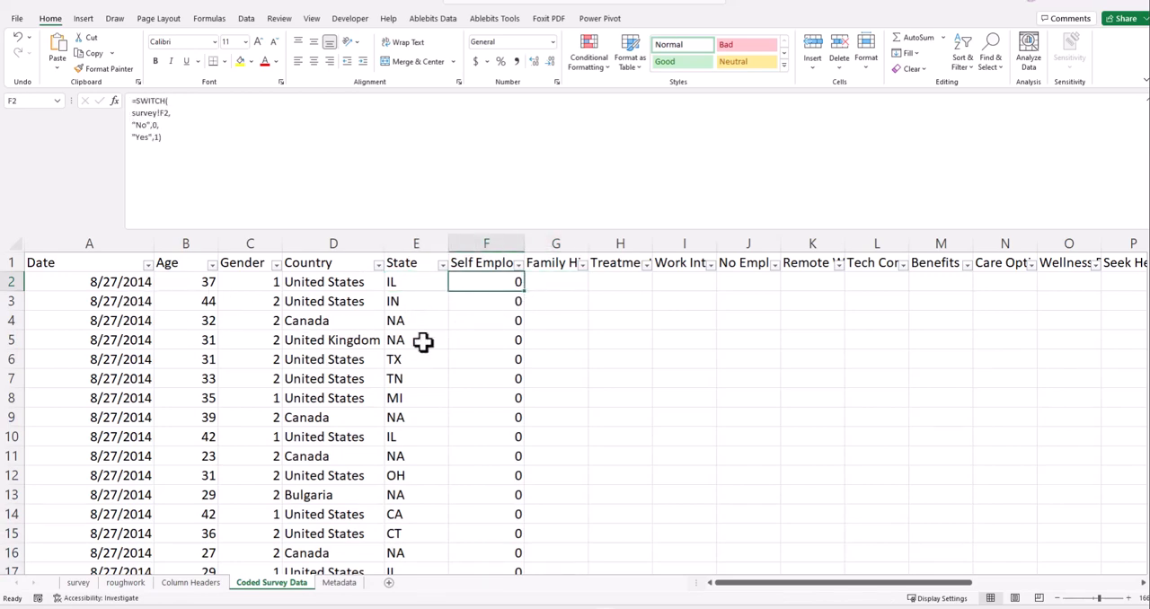
pyautogui.click(533, 321)
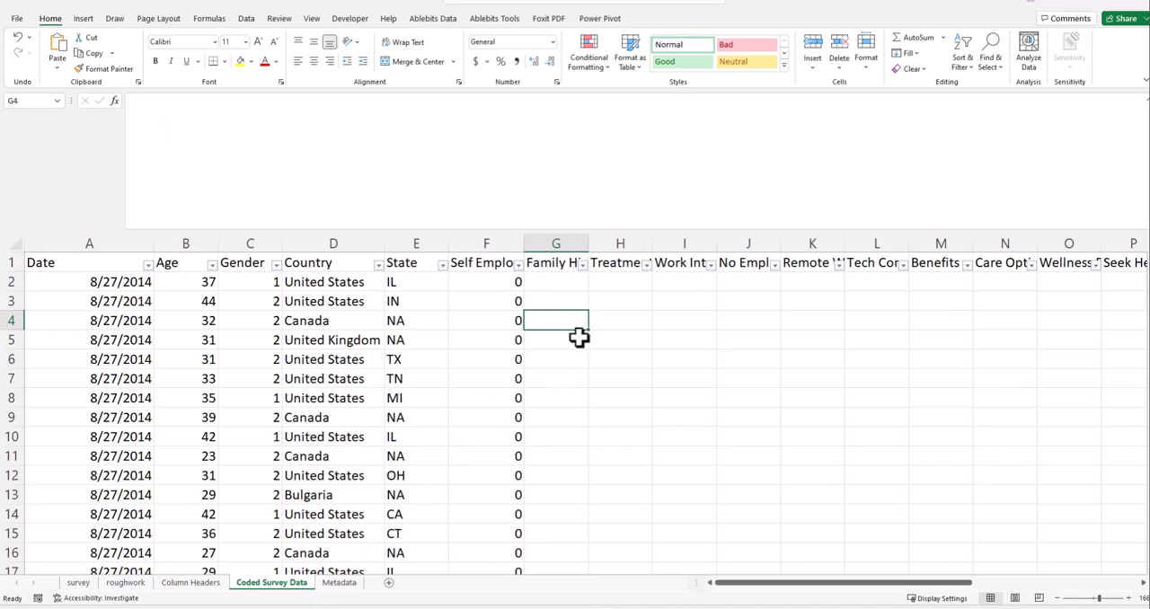
pyautogui.click(506, 284)
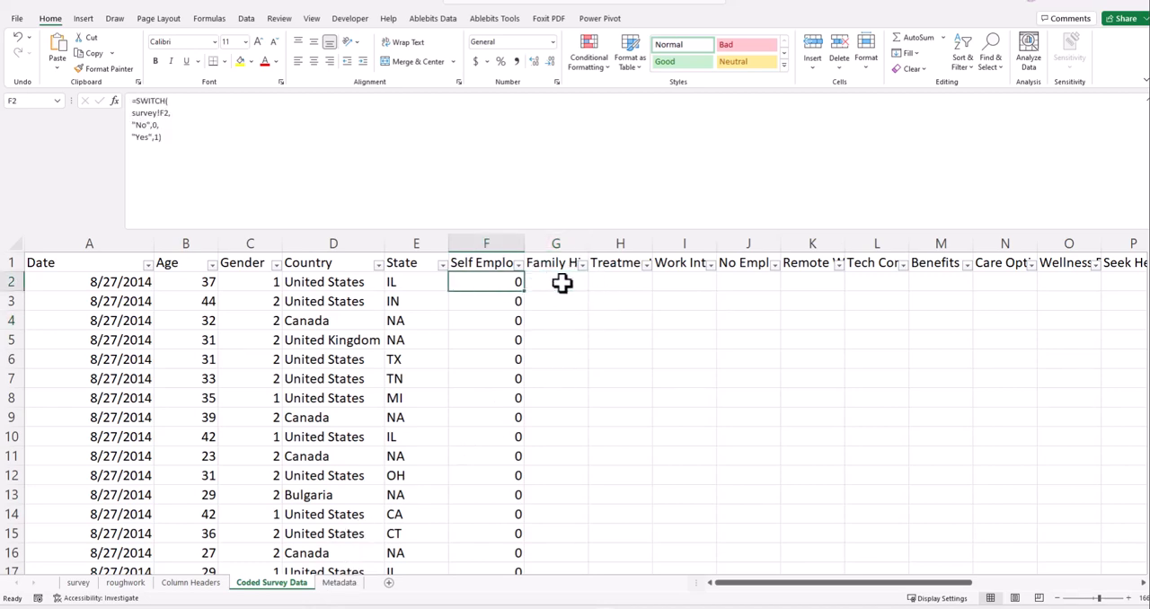
pyautogui.moveTo(524, 292); pyautogui.dragTo(578, 294)
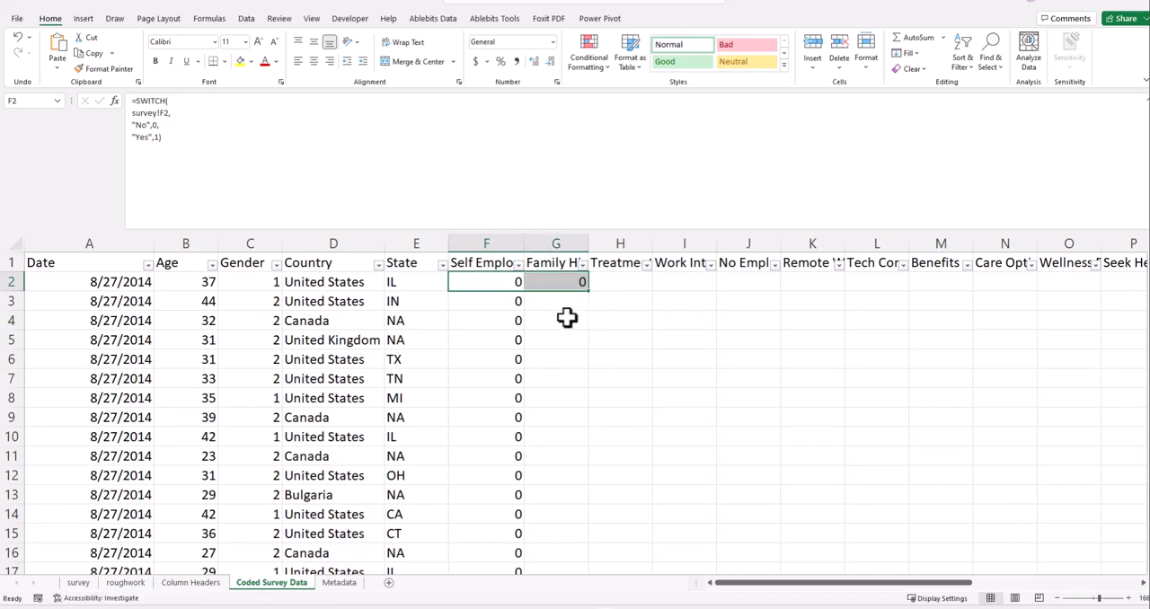
# - Inspect the SWITCH formula in Family History cell G2 to check which survey cell it references
pyautogui.click(563, 260)
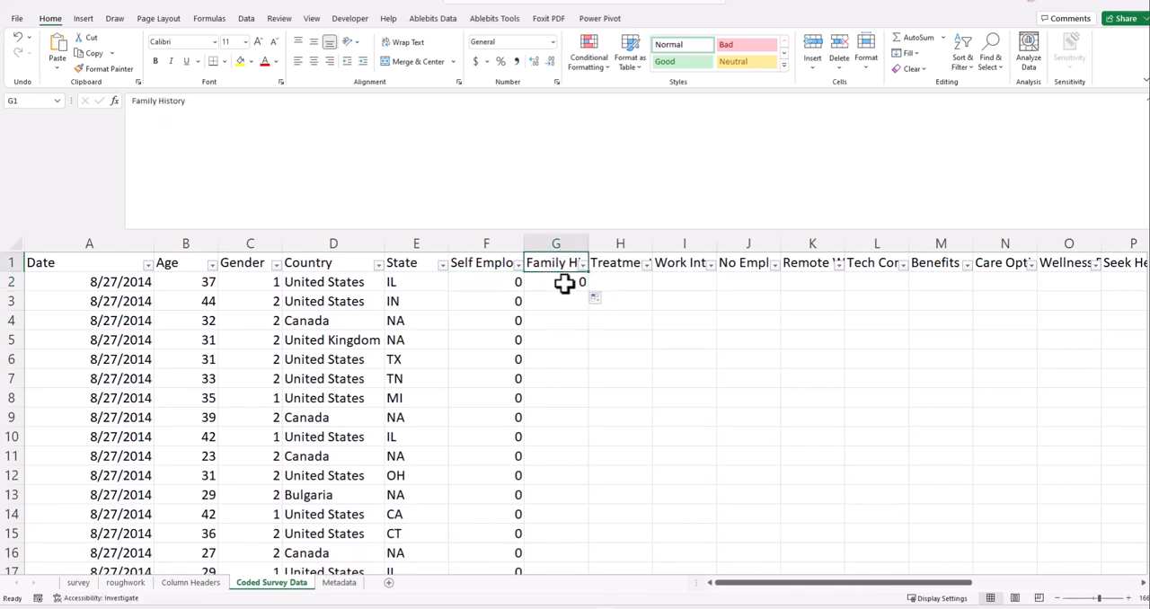
pyautogui.click(564, 284)
pyautogui.click(559, 338)
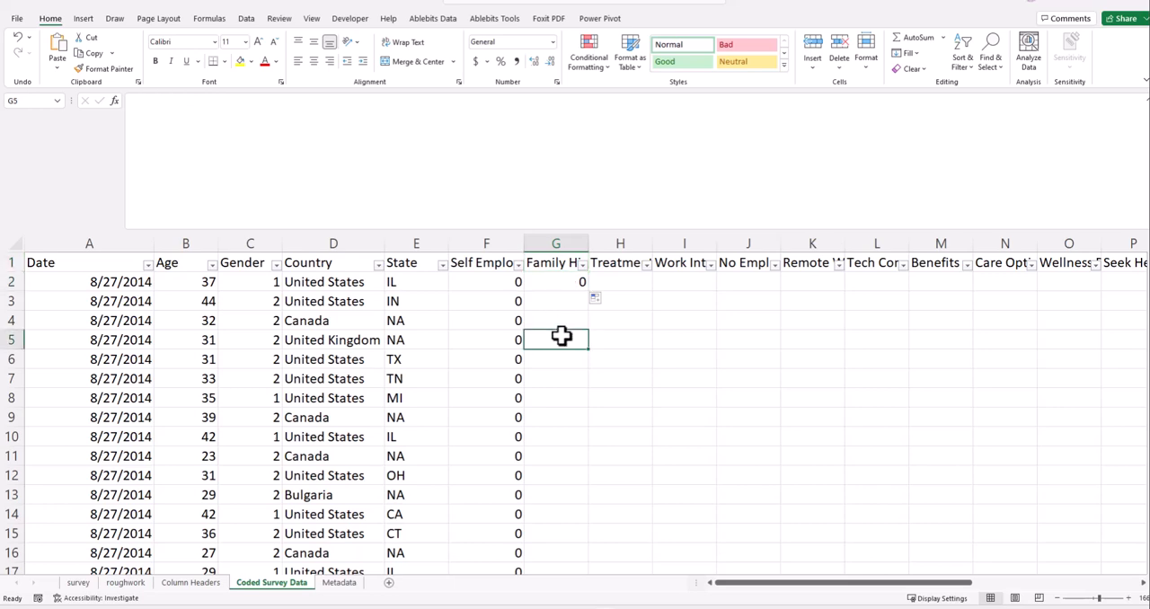
pyautogui.doubleClick(565, 284)
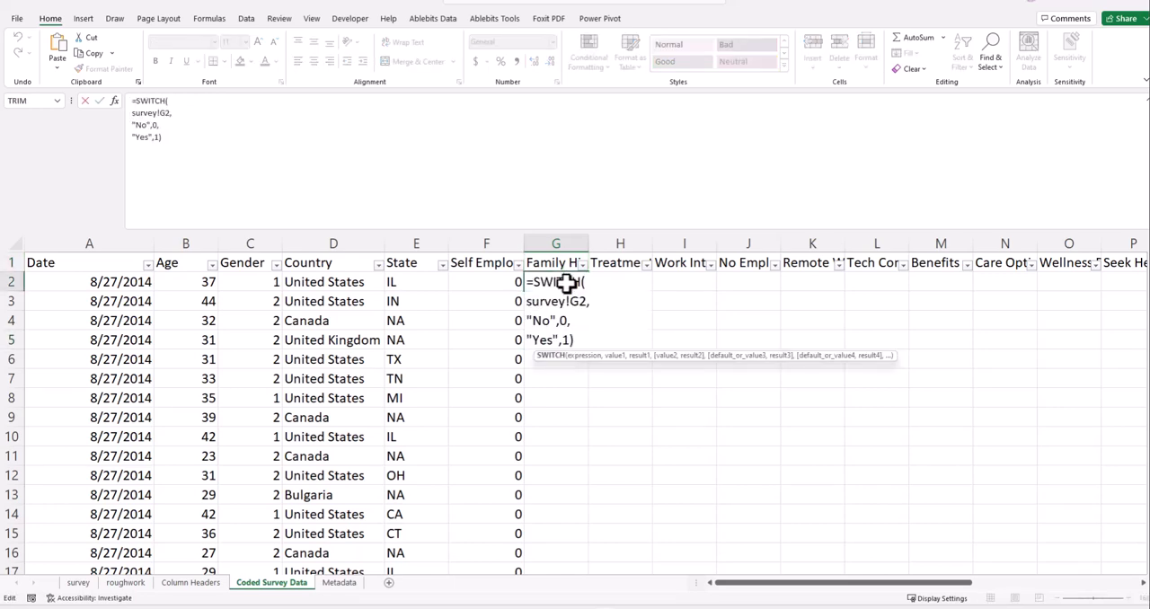
pyautogui.click(550, 435)
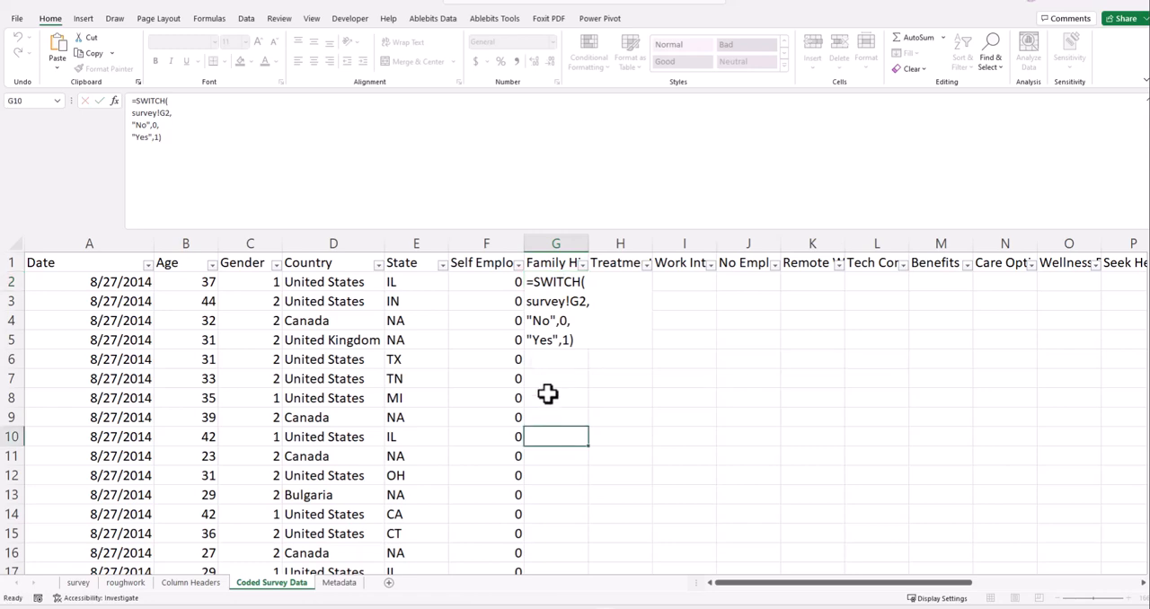
pyautogui.click(560, 282)
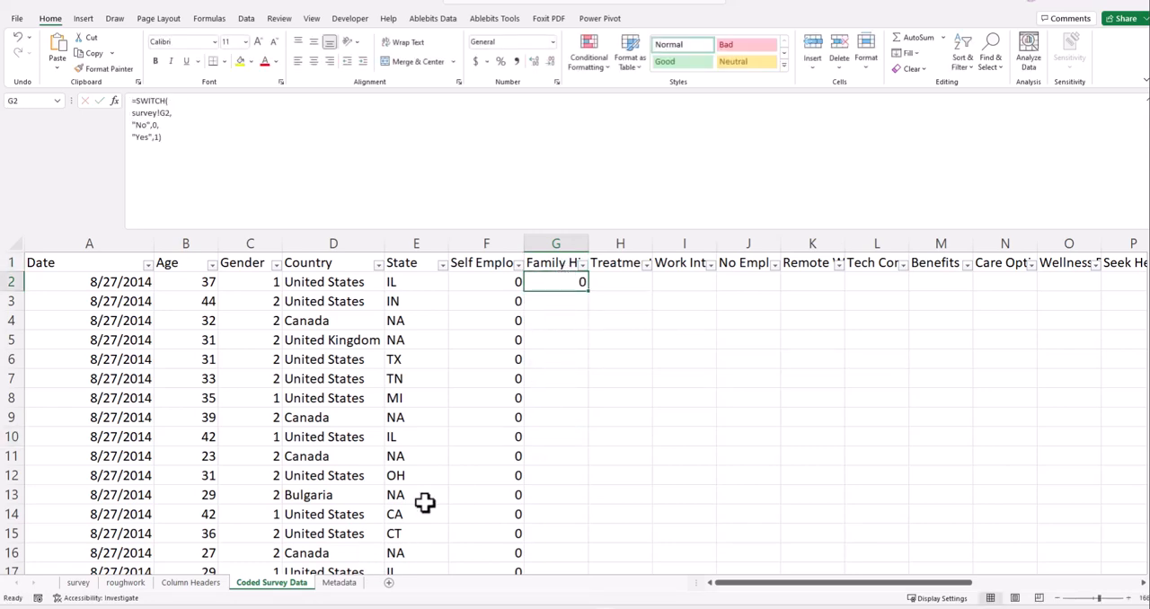
# - On the survey sheet, check which distinct answers the Treatment and Family History columns contain
pyautogui.click(536, 359)
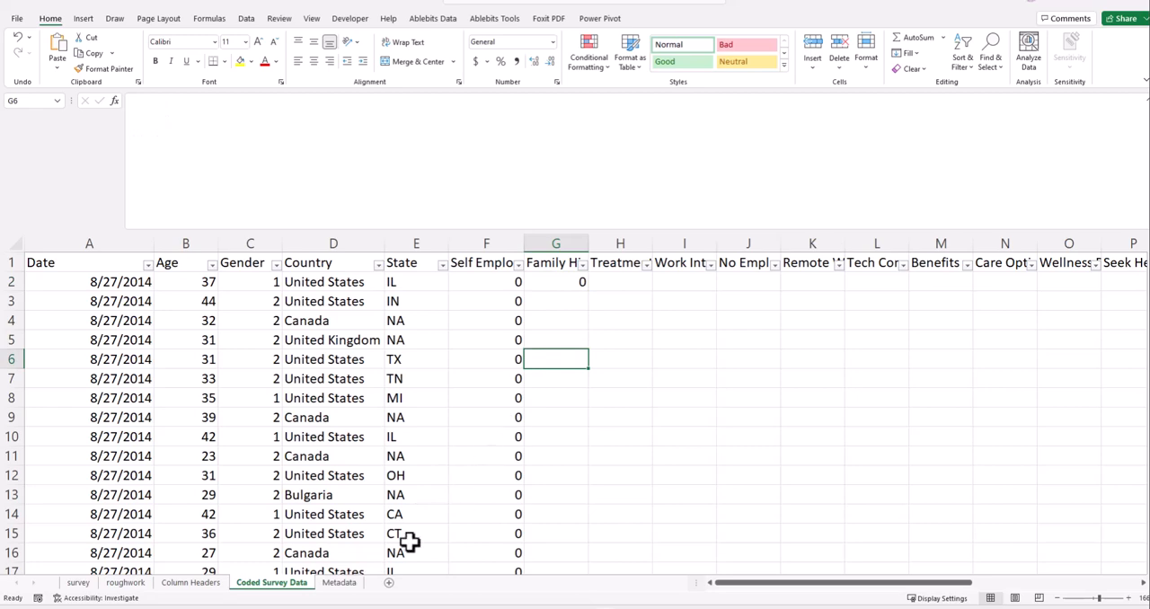
pyautogui.click(81, 584)
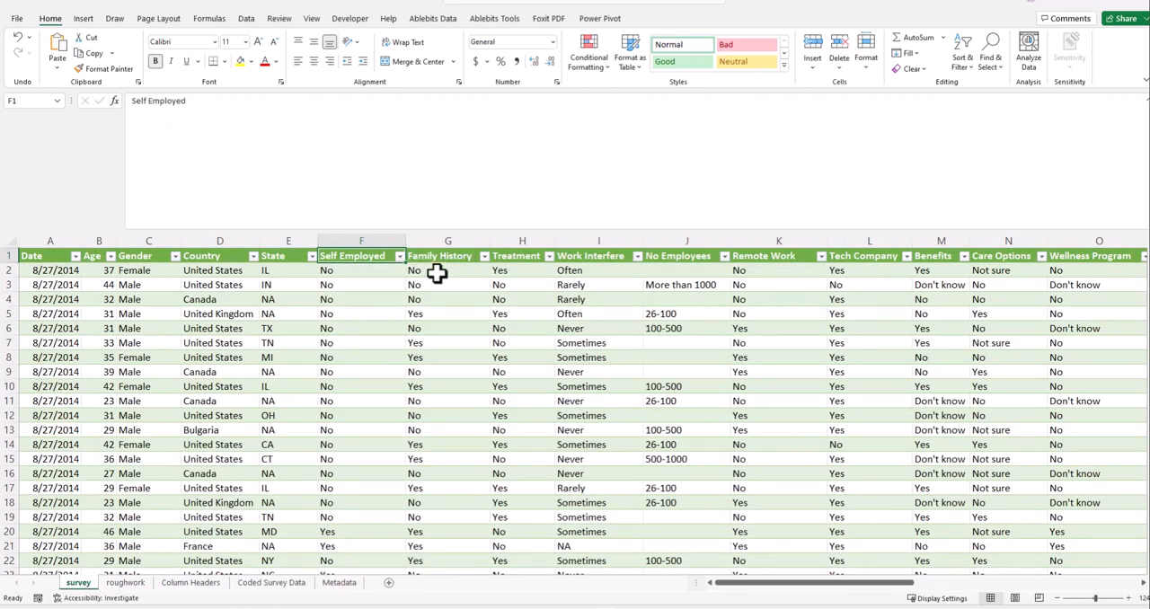
pyautogui.click(436, 273)
pyautogui.click(508, 270)
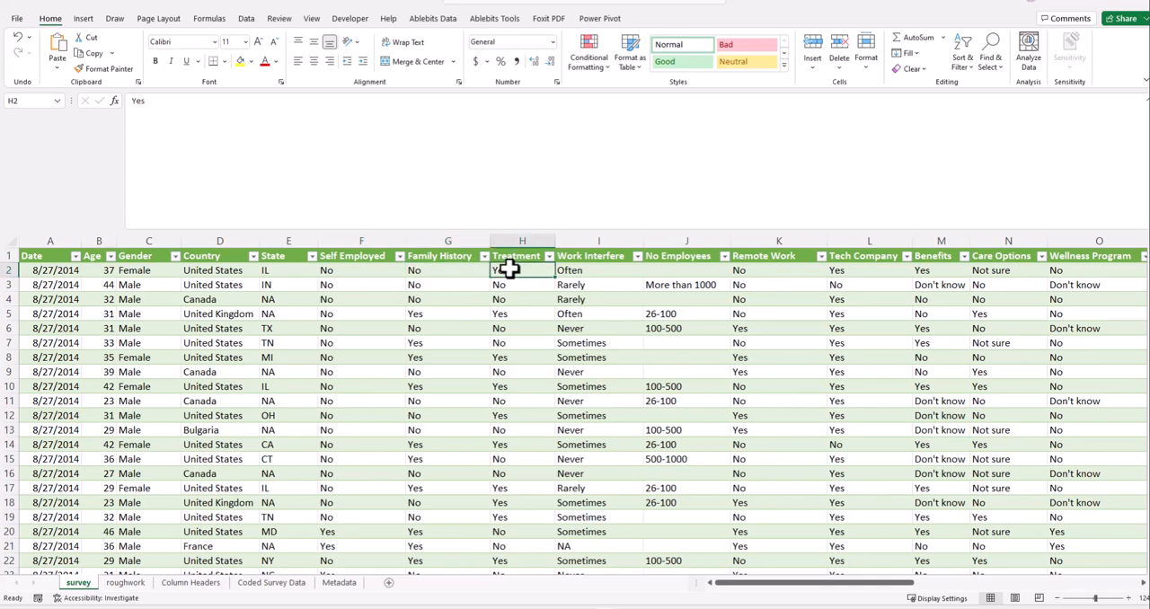
pyautogui.click(430, 272)
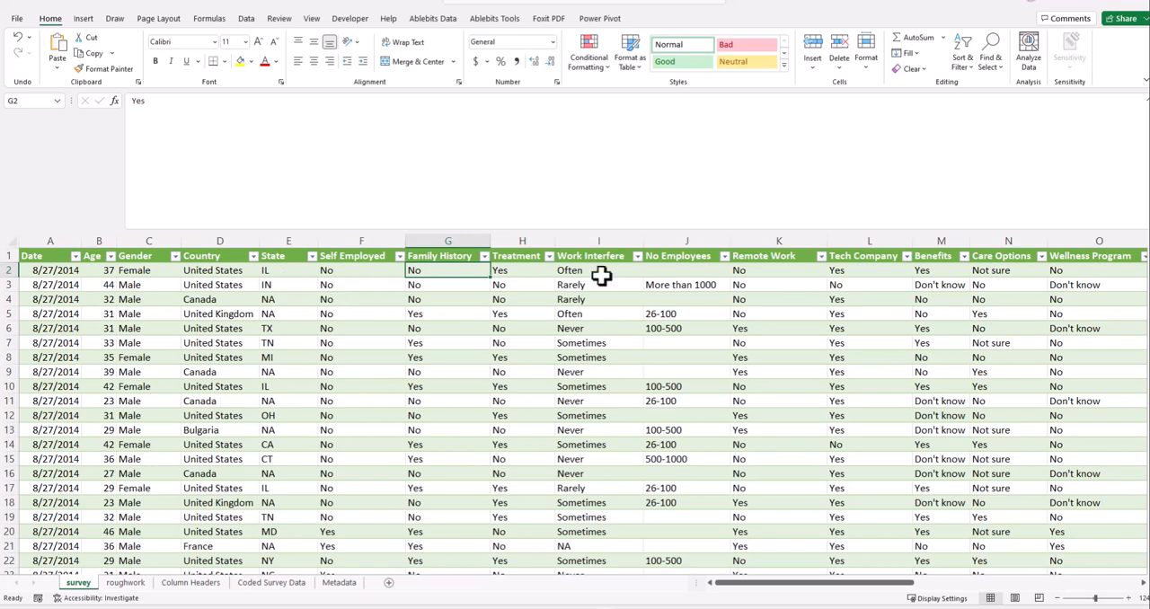
pyautogui.click(499, 267)
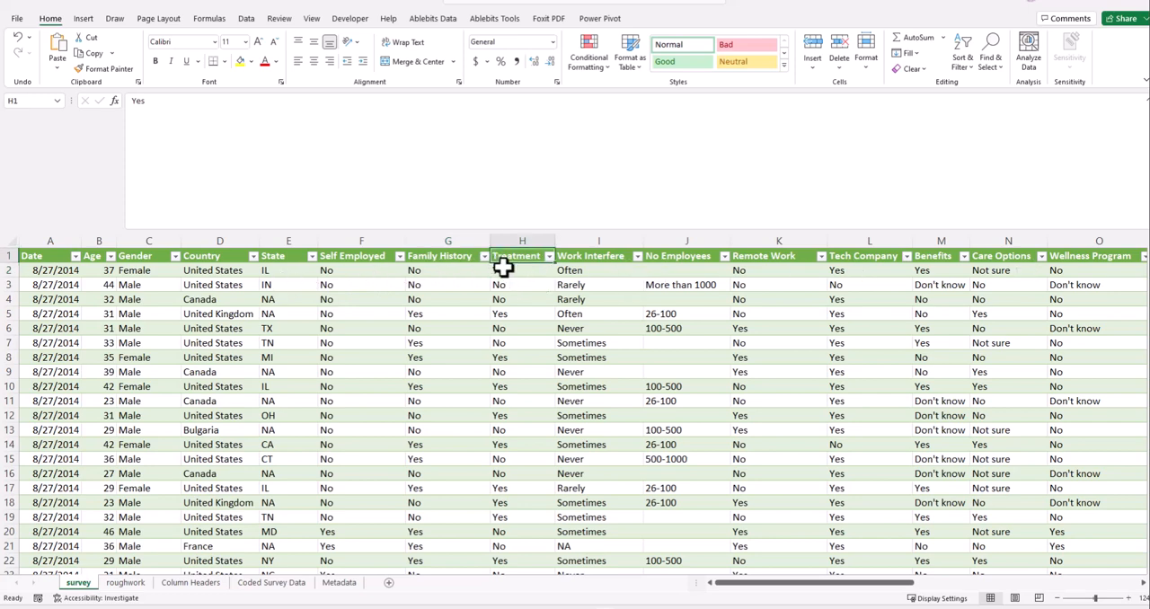
pyautogui.click(549, 257)
pyautogui.click(372, 352)
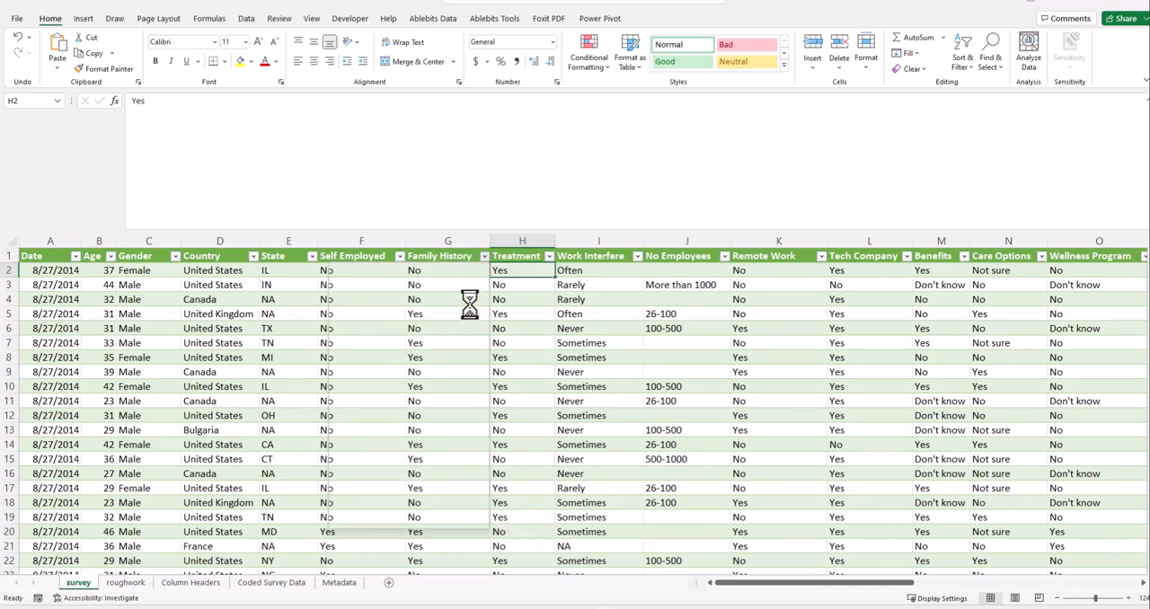
pyautogui.click(485, 257)
pyautogui.click(505, 321)
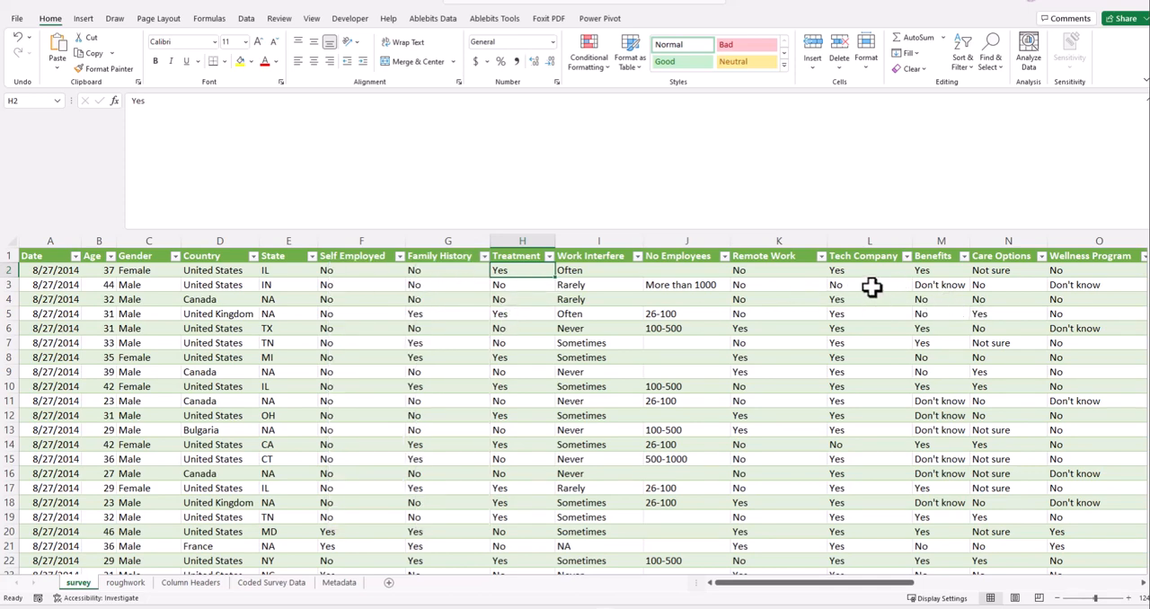
# - On the survey sheet, look over the Tech Company column and check which distinct answers the Seek Help column contains
pyautogui.click(842, 271)
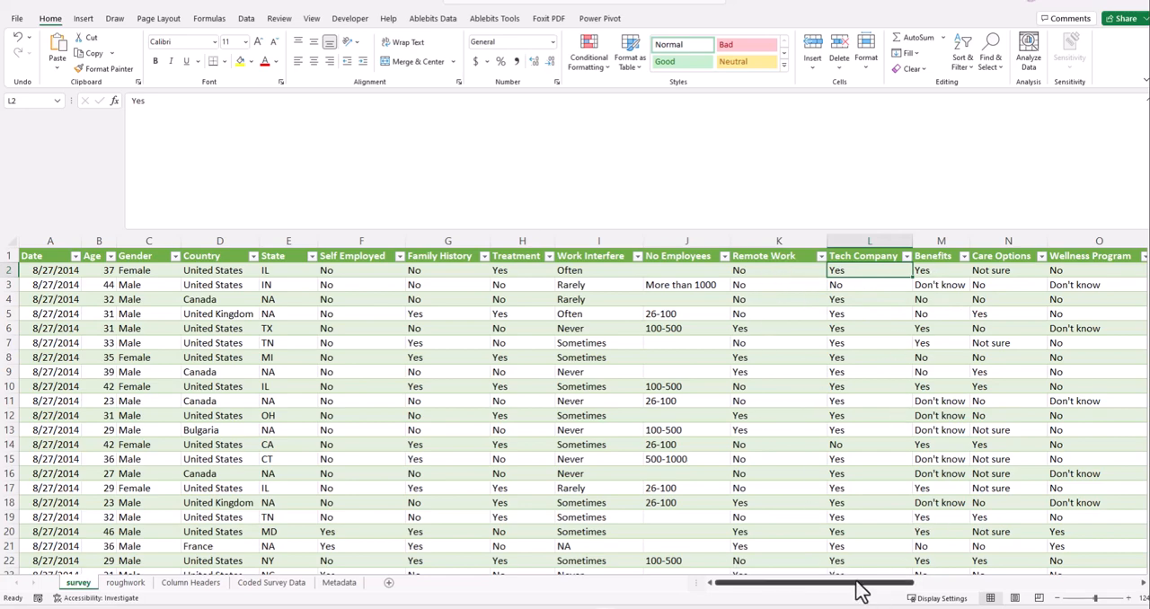
pyautogui.moveTo(861, 593); pyautogui.dragTo(943, 594)
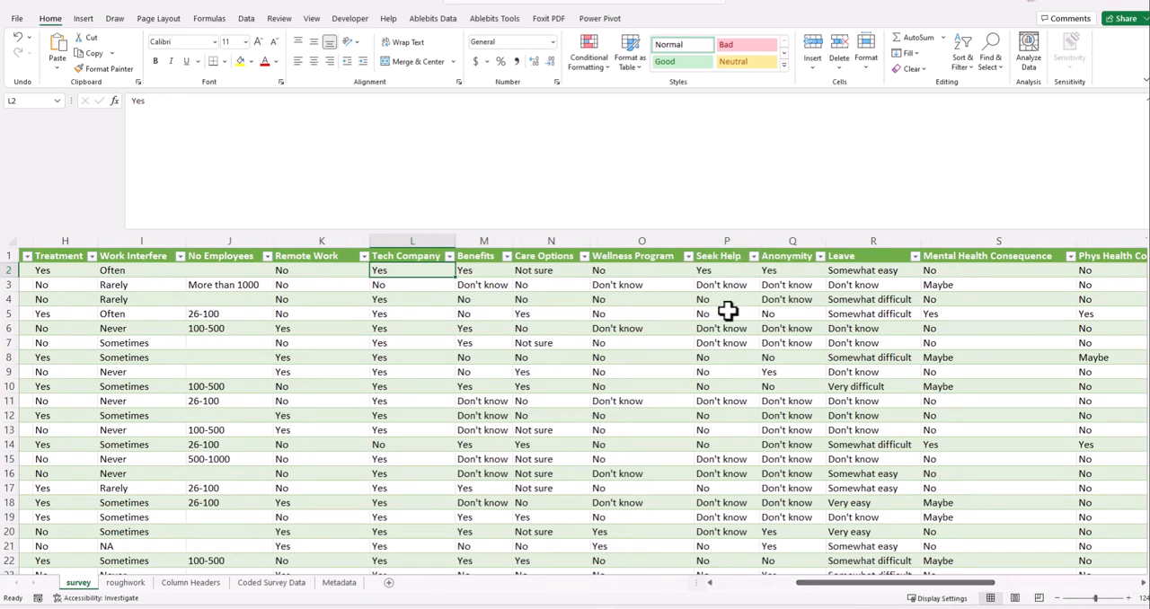
pyautogui.click(753, 257)
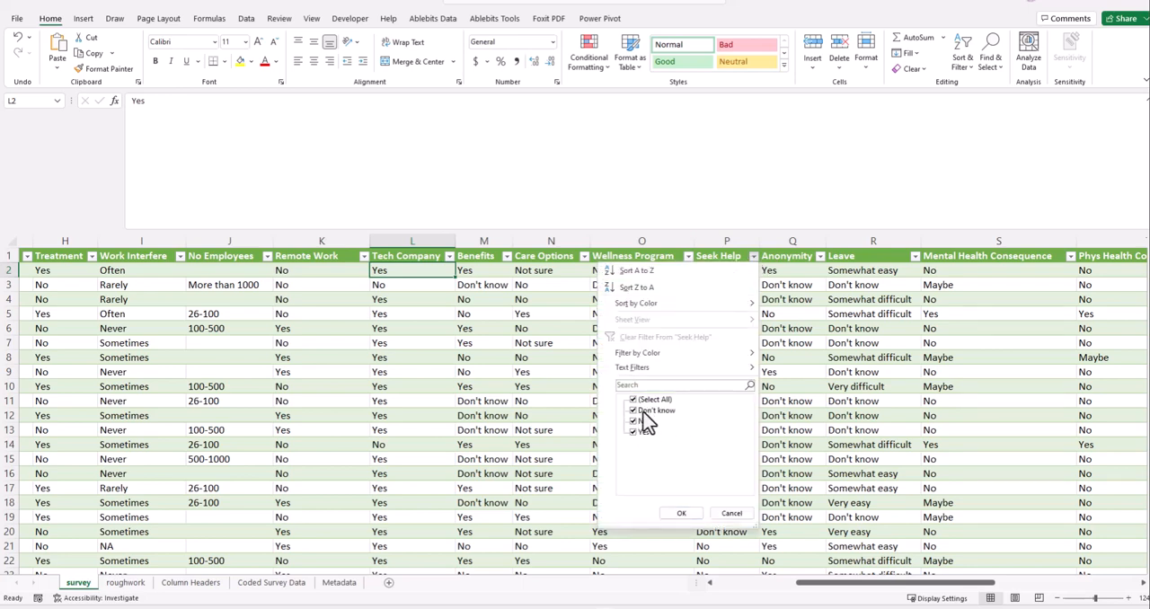
pyautogui.click(734, 514)
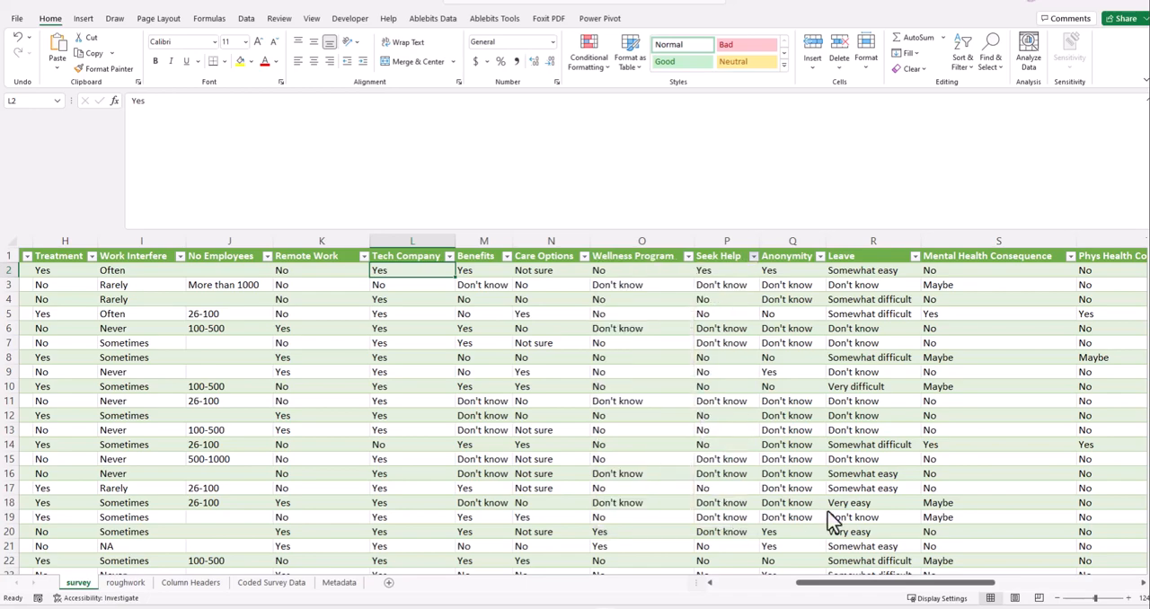
pyautogui.moveTo(822, 584); pyautogui.dragTo(691, 596)
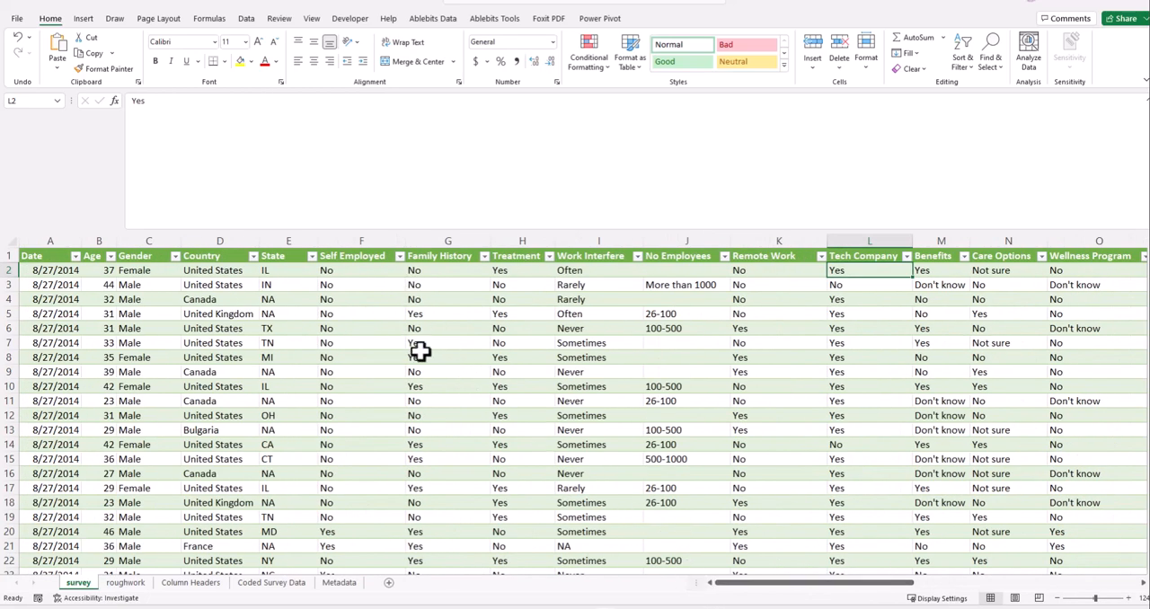
pyautogui.click(355, 274)
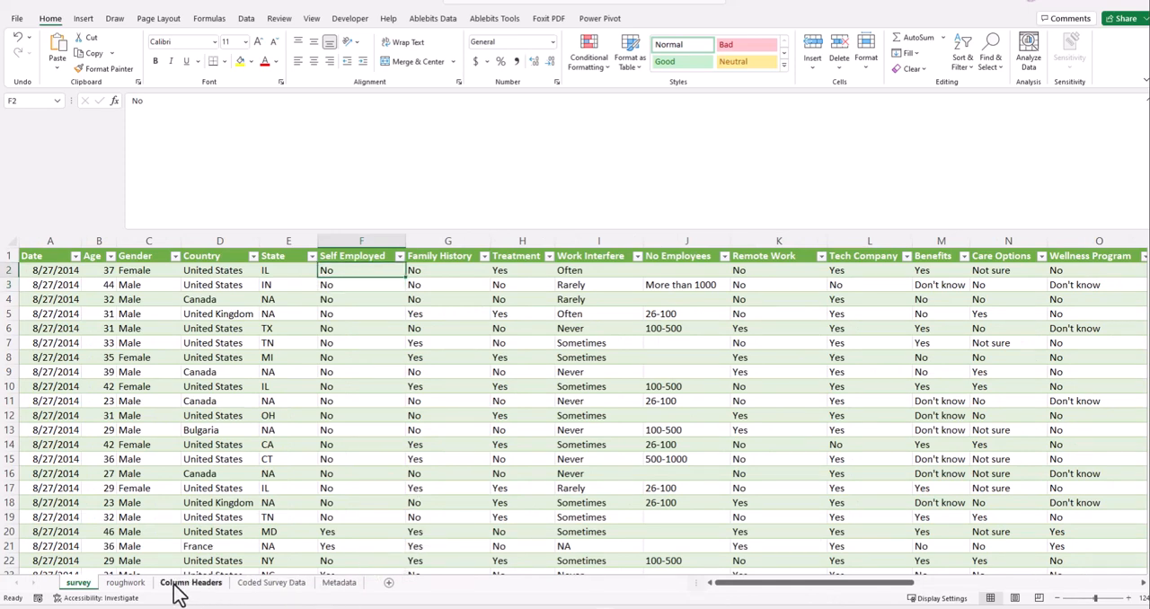
# - On the Coded Survey Data sheet, extend the Family History formula in G2 to Treatment and fill both columns down all rows
pyautogui.click(259, 584)
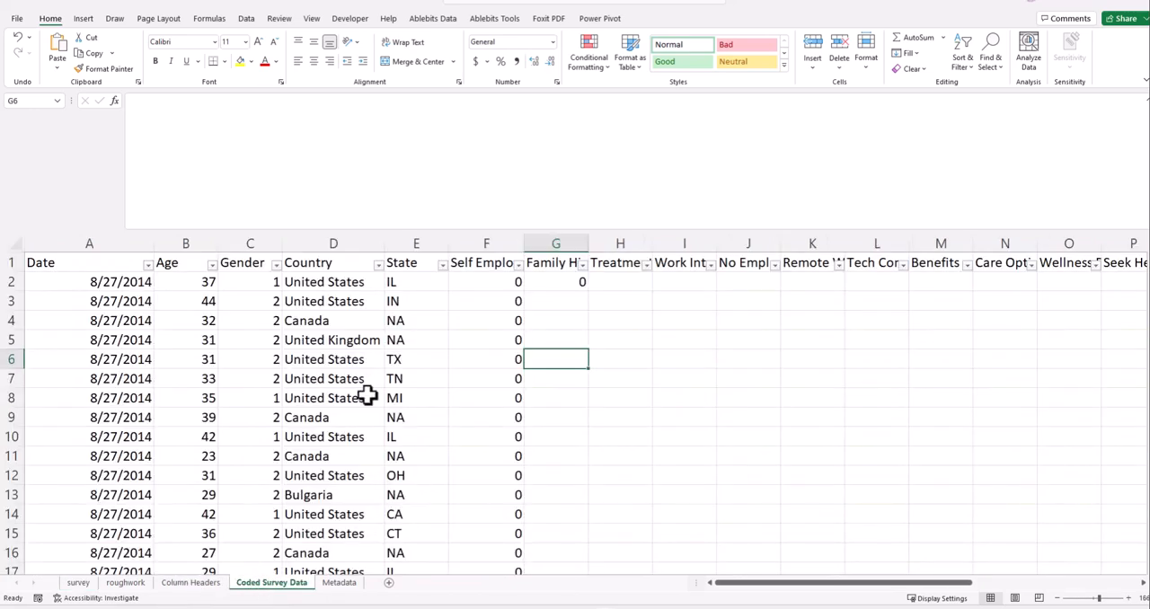
pyautogui.click(576, 281)
pyautogui.write('=SWITCH( survey!G2, "No",0, "Yes",1)')
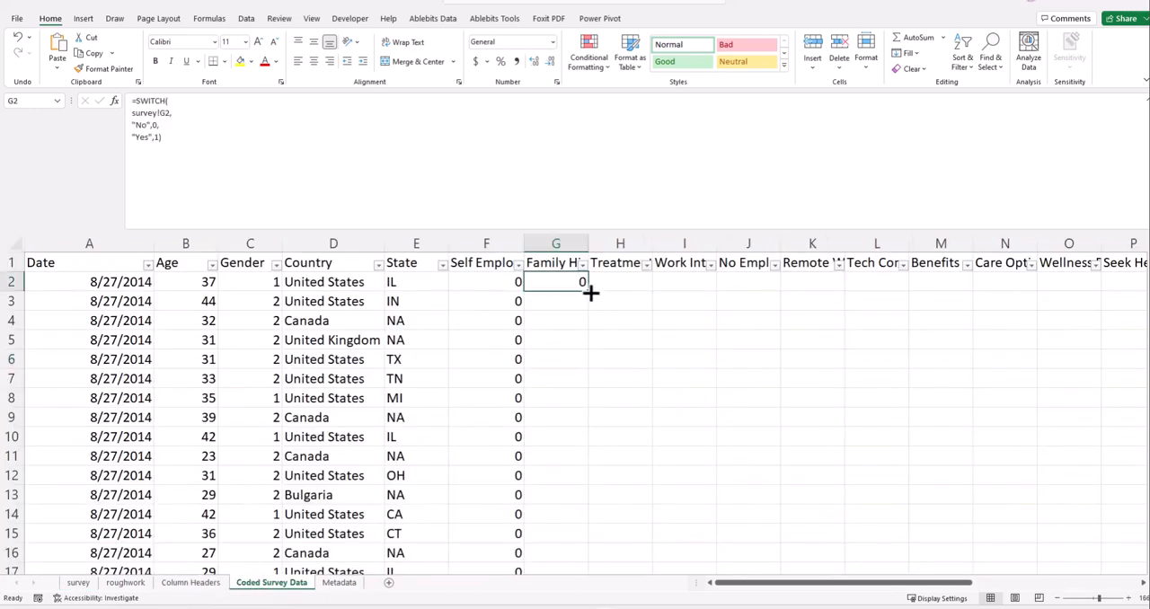
pyautogui.moveTo(590, 291); pyautogui.dragTo(642, 291)
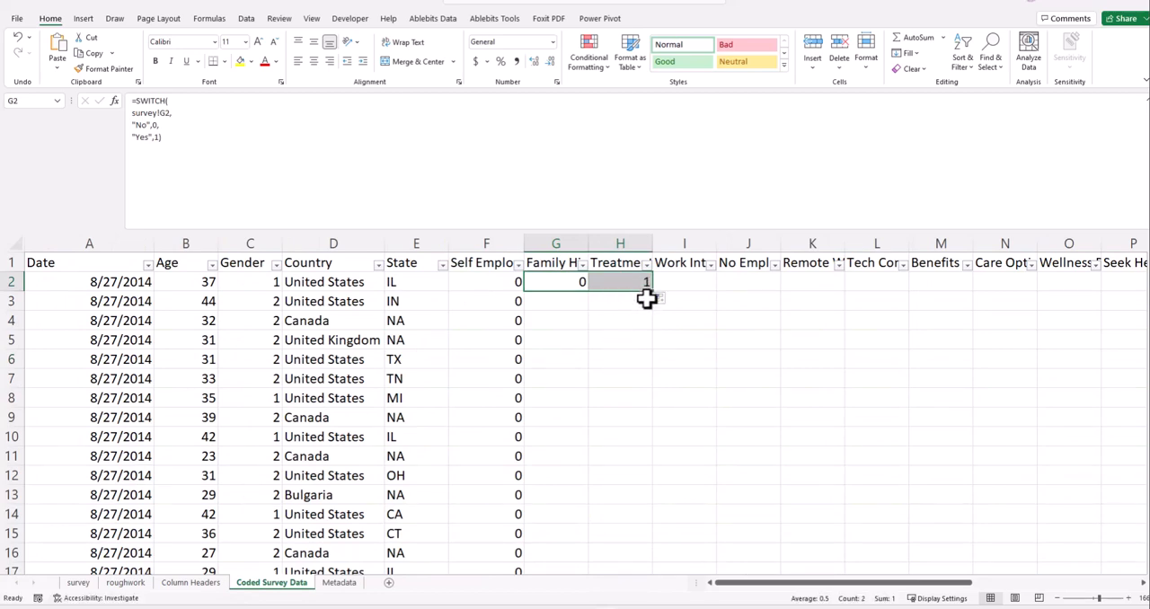
pyautogui.doubleClick(652, 293)
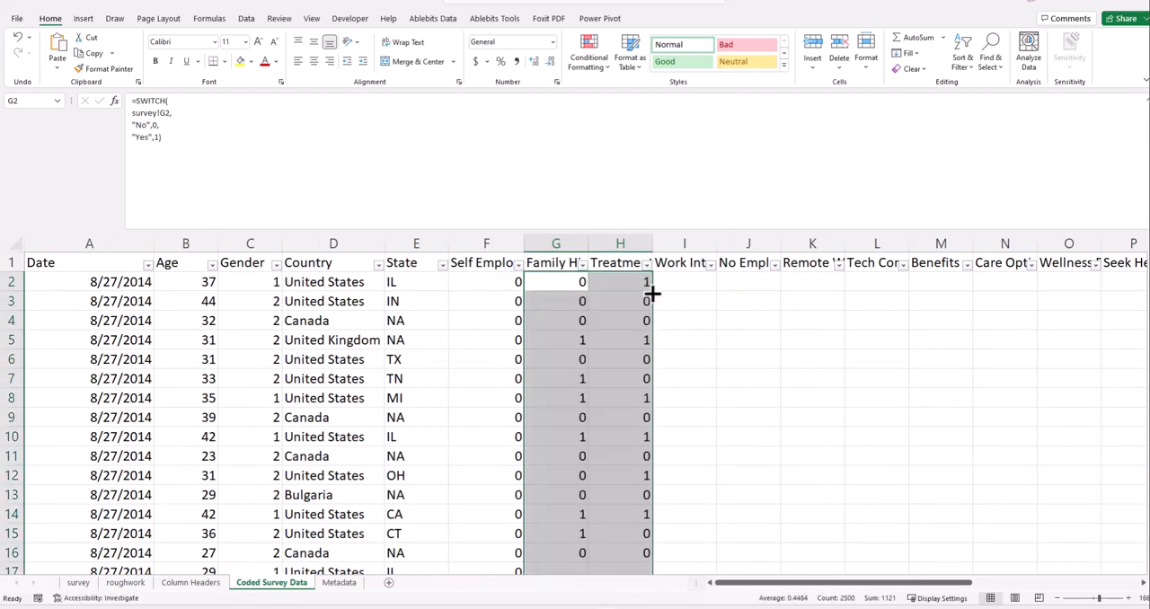
# - Review the Family History and Treatment codes down the rows and inspect the SWITCH formula in Treatment cell H2
pyautogui.scroll(-11, 647, 476)
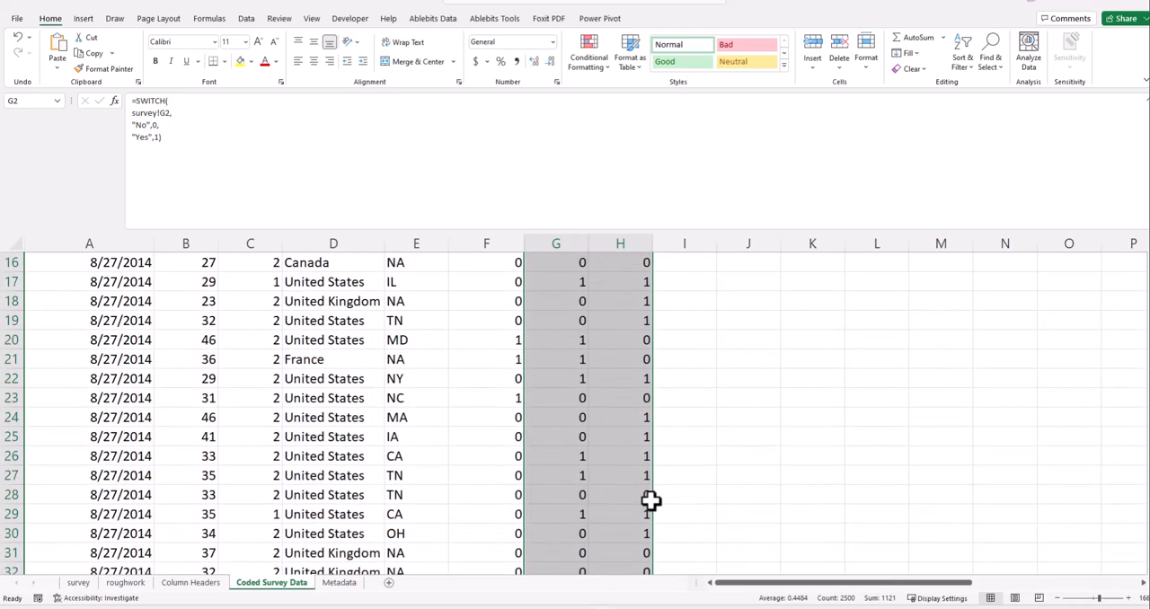
pyautogui.scroll(-20, 652, 503)
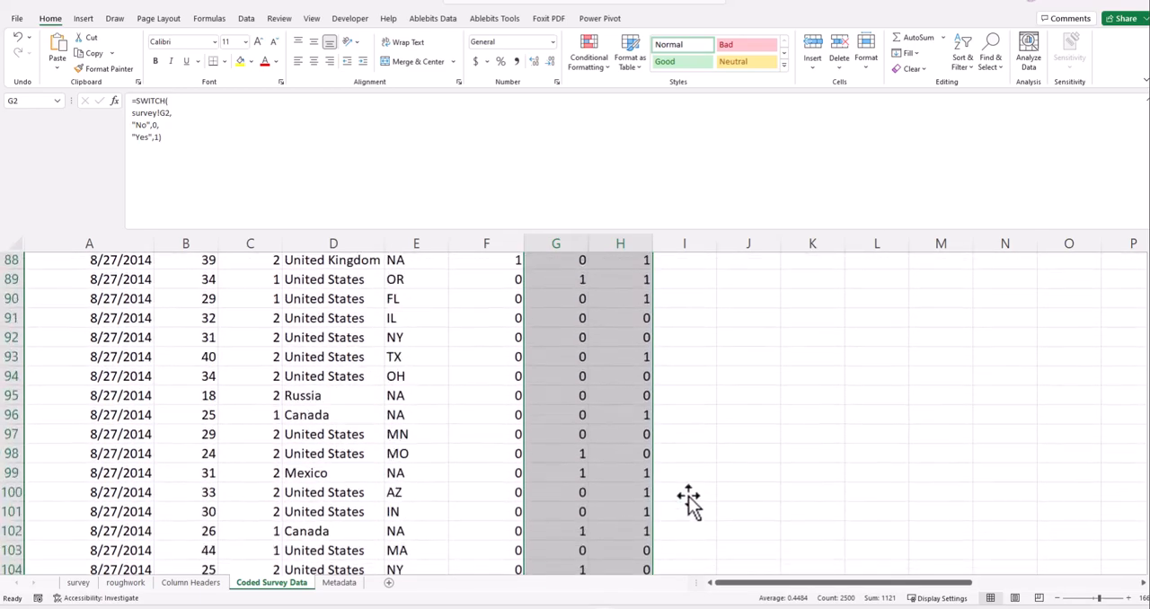
pyautogui.scroll(-16, 744, 506)
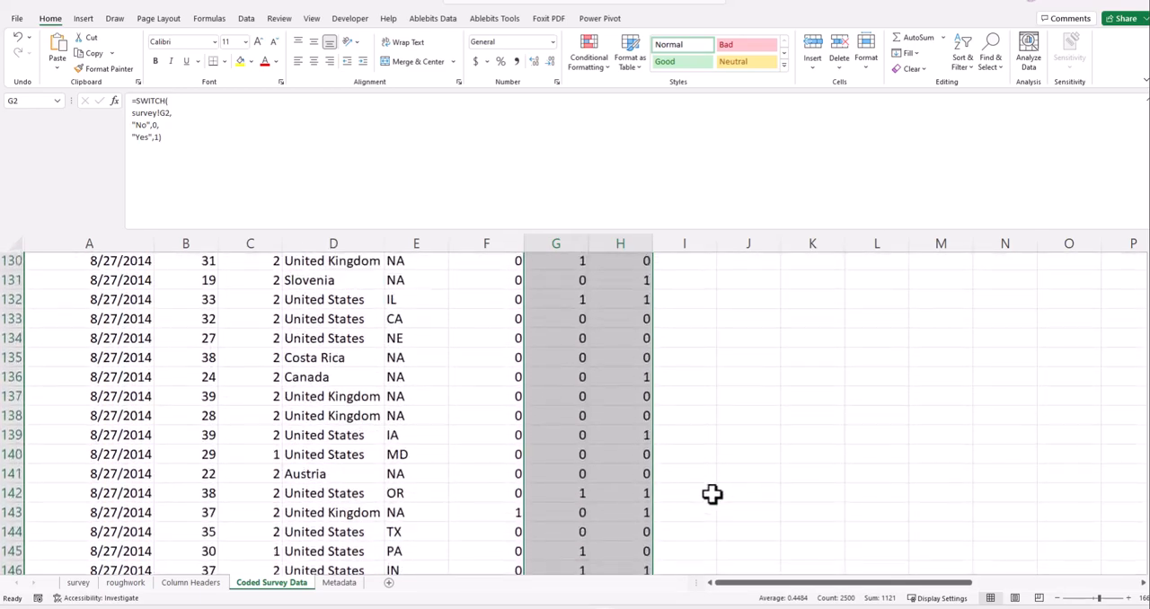
pyautogui.scroll(-20, 708, 503)
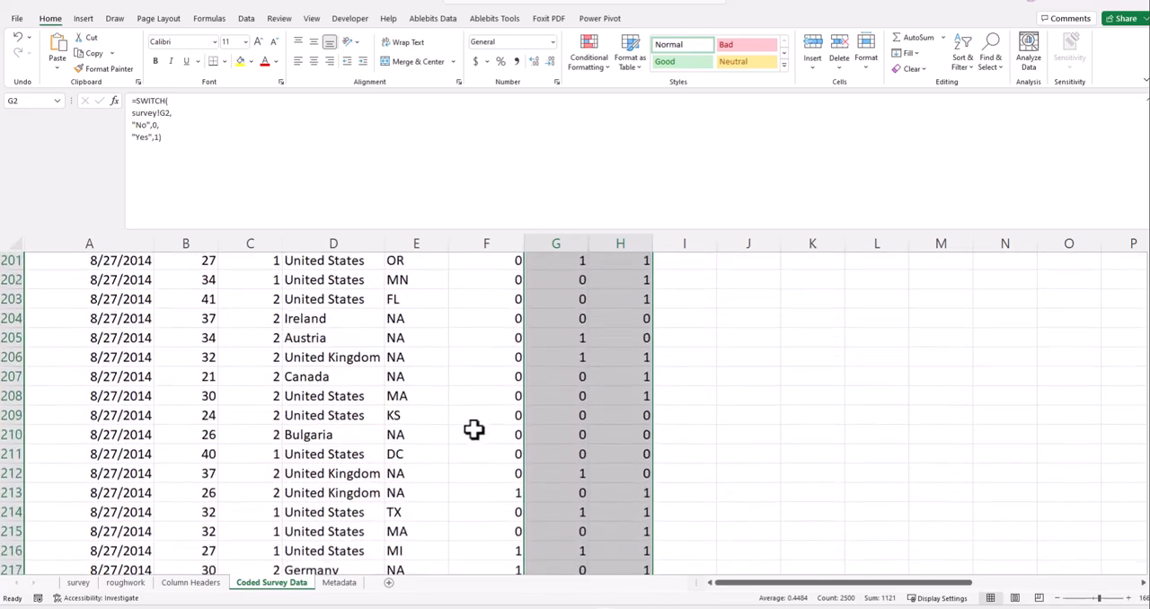
pyautogui.scroll(-20, 560, 453)
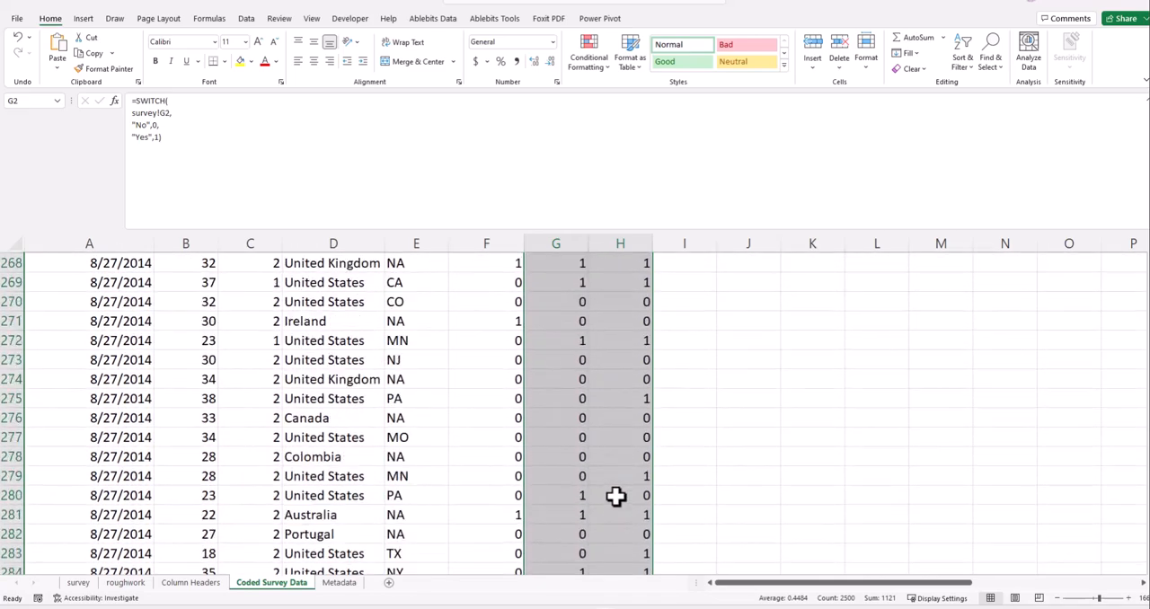
pyautogui.scroll(-20, 615, 496)
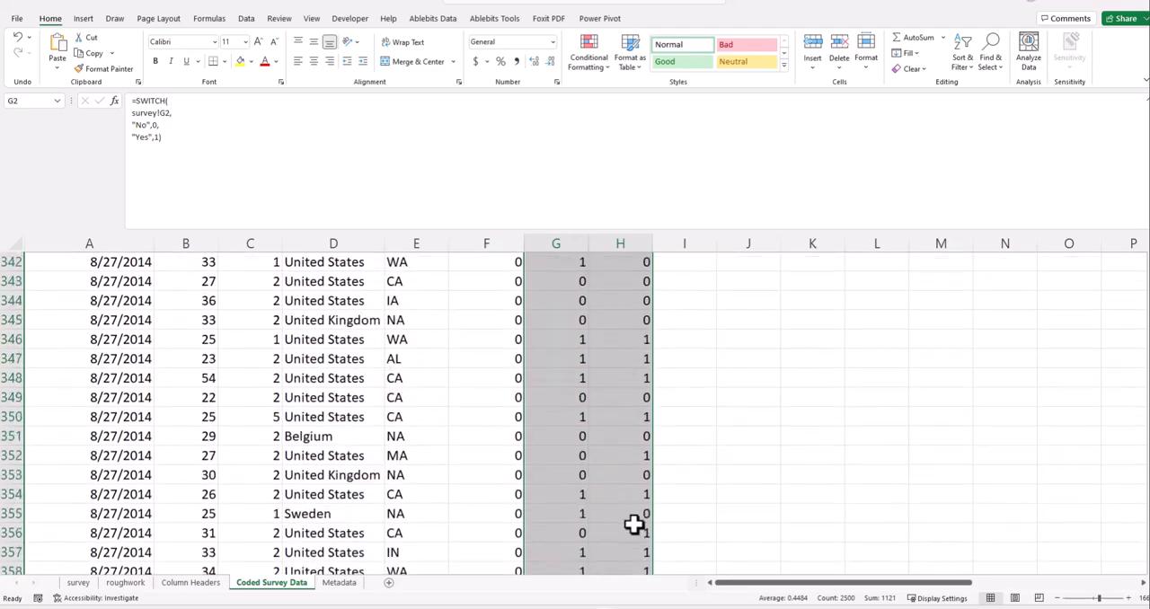
pyautogui.scroll(-12, 635, 526)
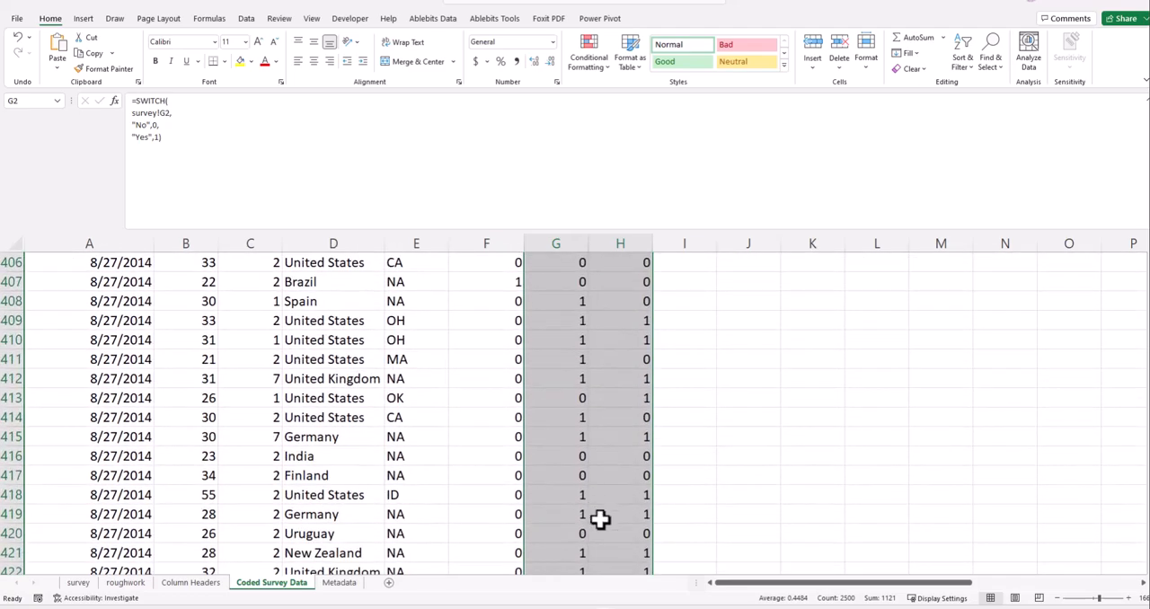
pyautogui.scroll(-15, 601, 514)
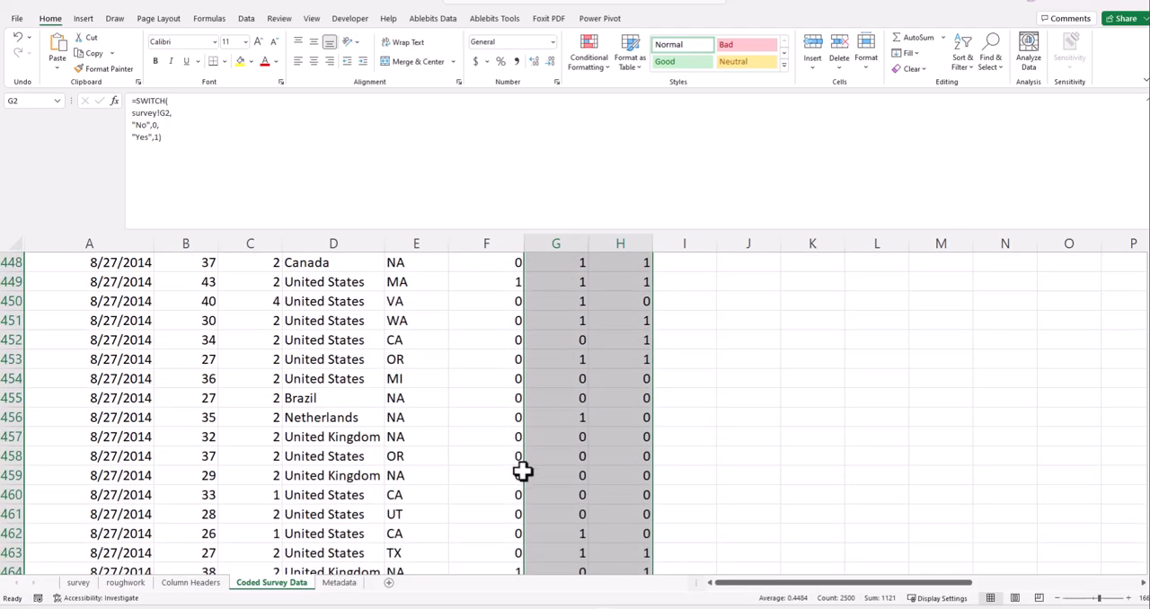
pyautogui.scroll(-11, 519, 493)
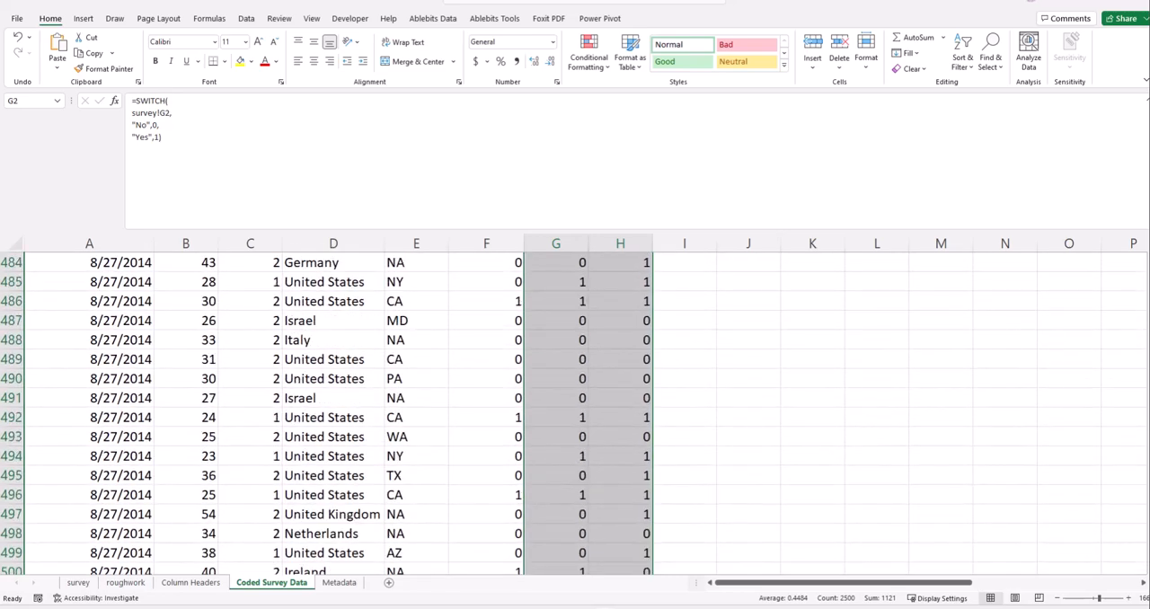
pyautogui.scroll(20, 601, 277)
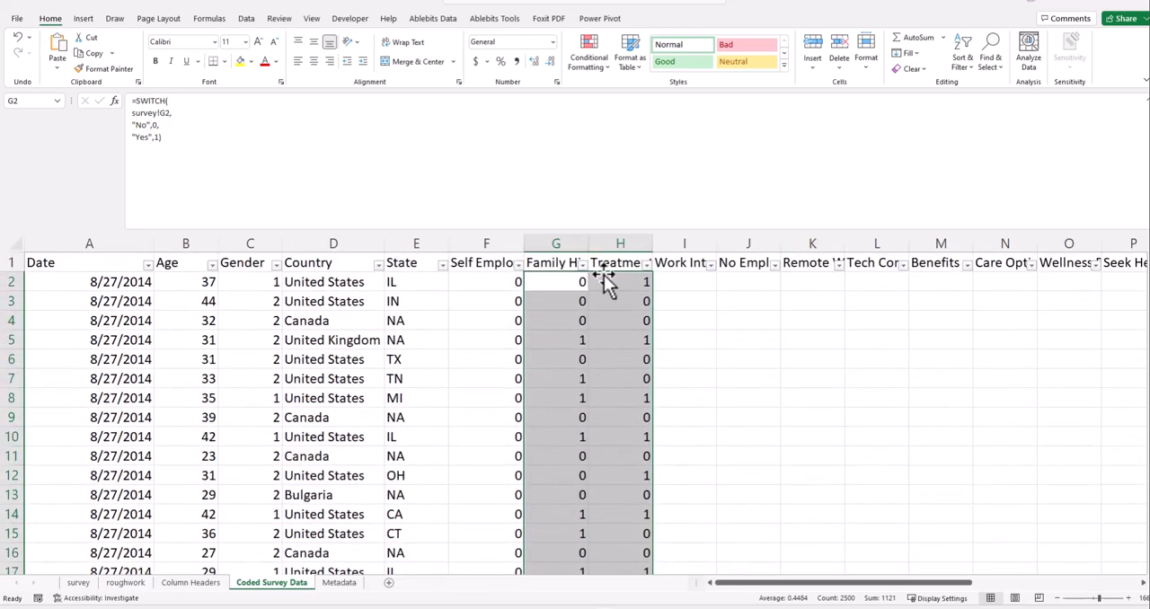
pyautogui.click(601, 278)
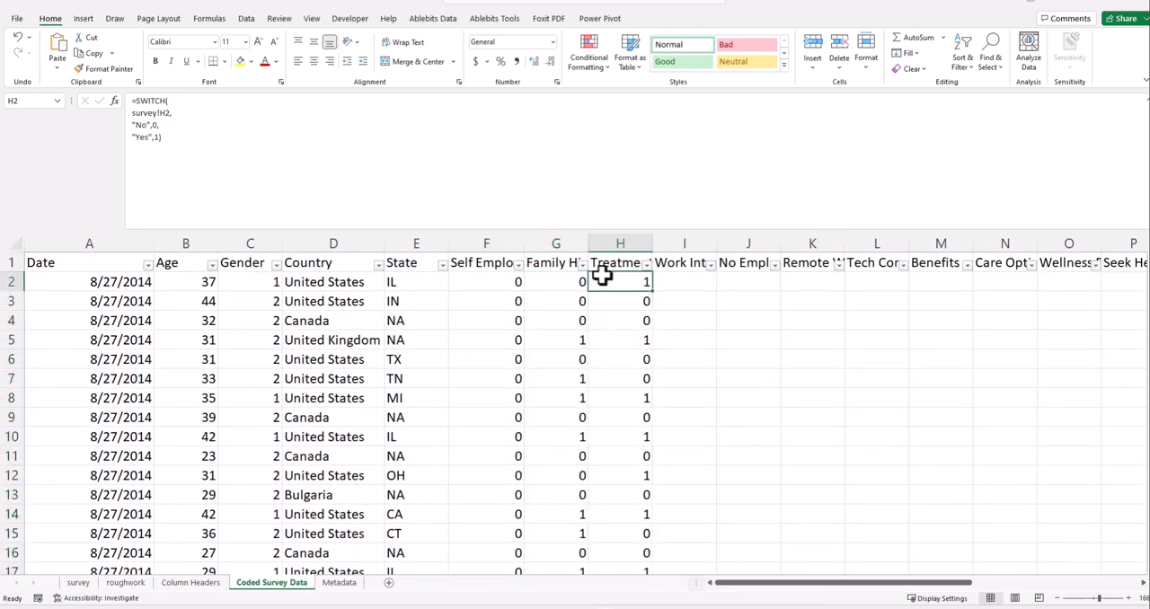
# - Examine the answers in the Work Interfere column on the survey sheet, dismissing the low-battery notice
pyautogui.click(692, 262)
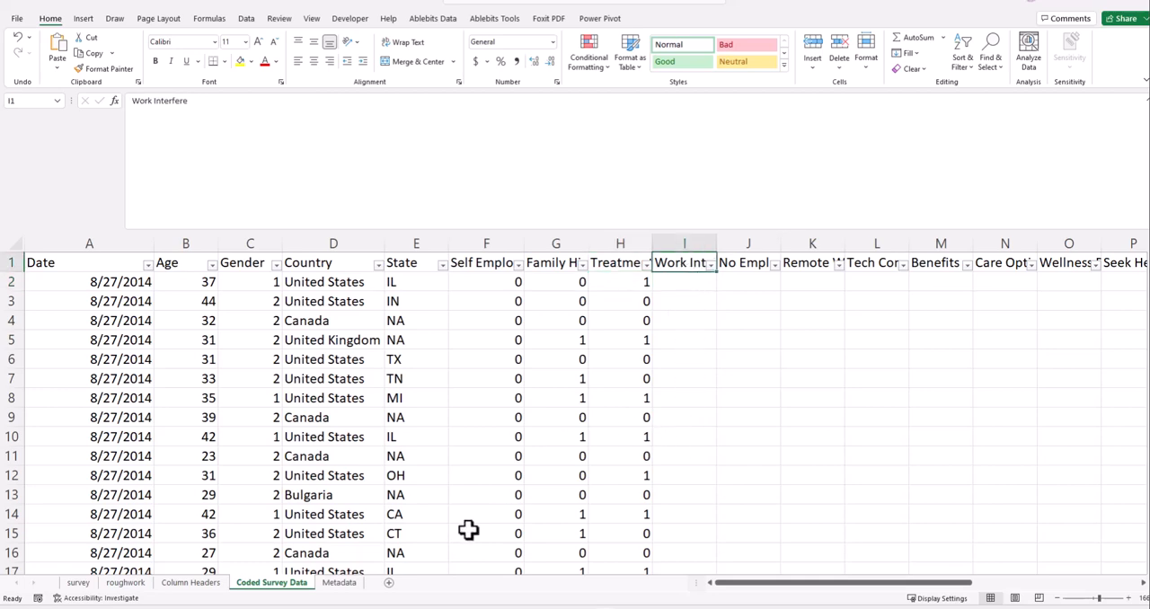
pyautogui.click(78, 583)
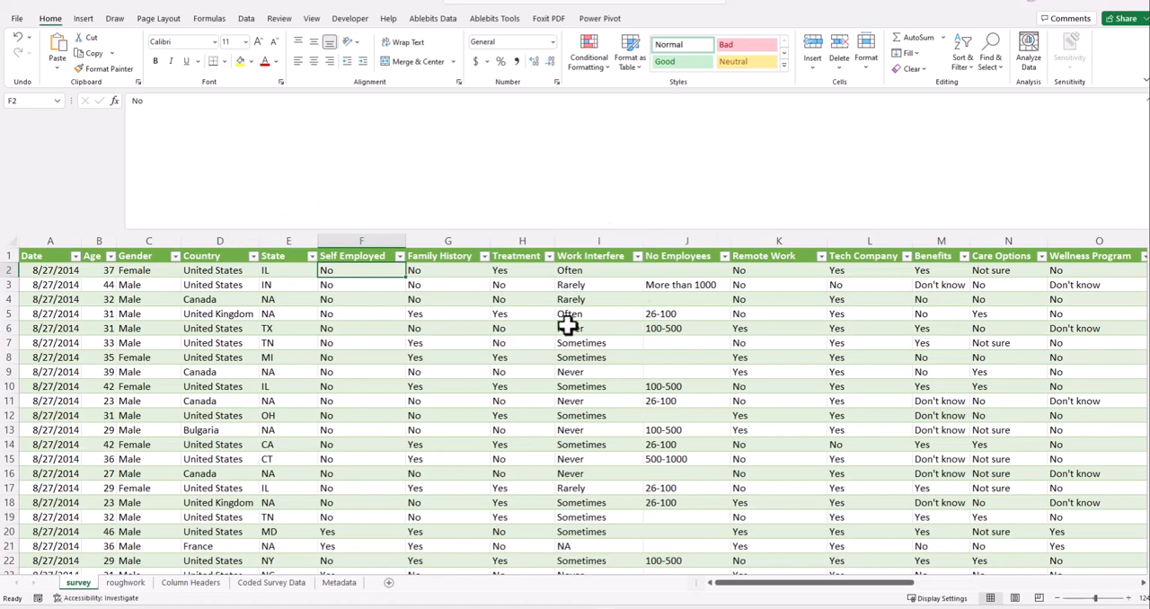
pyautogui.click(638, 267)
pyautogui.click(637, 258)
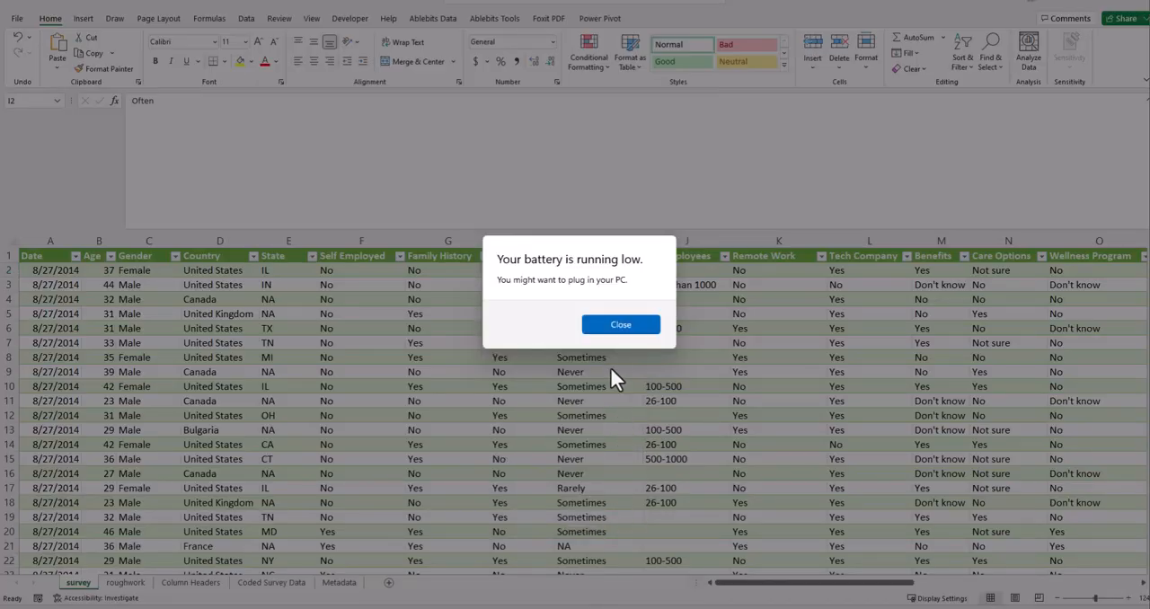
pyautogui.click(608, 331)
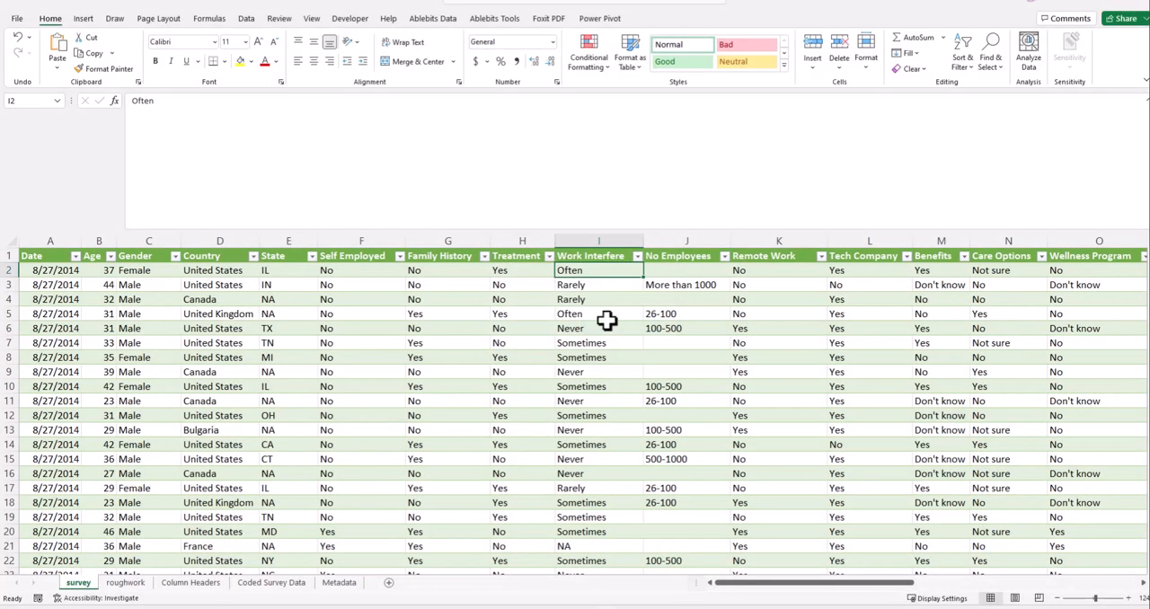
pyautogui.click(608, 321)
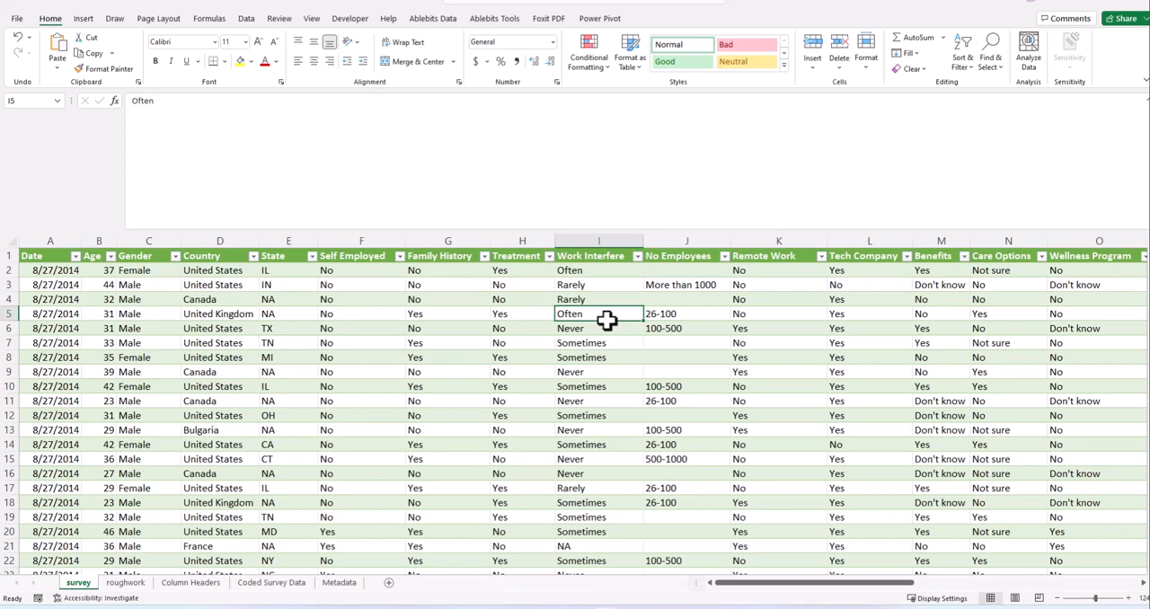
pyautogui.click(578, 270)
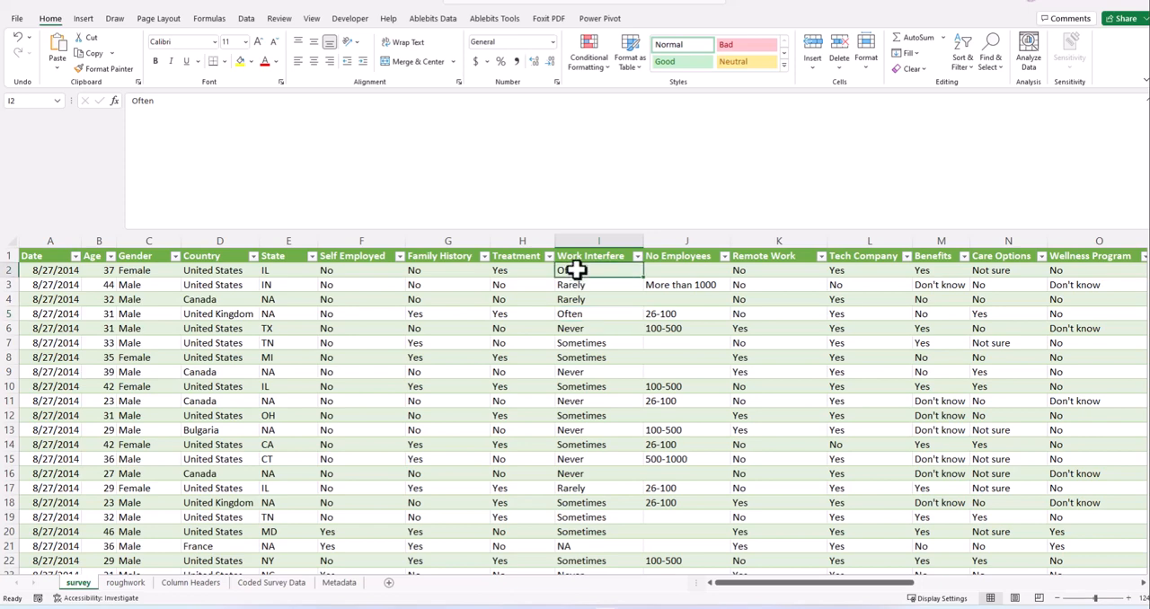
# - Return to the Coded Survey Data sheet and select the first Work Interfere cell, I2
pyautogui.click(208, 584)
pyautogui.click(296, 584)
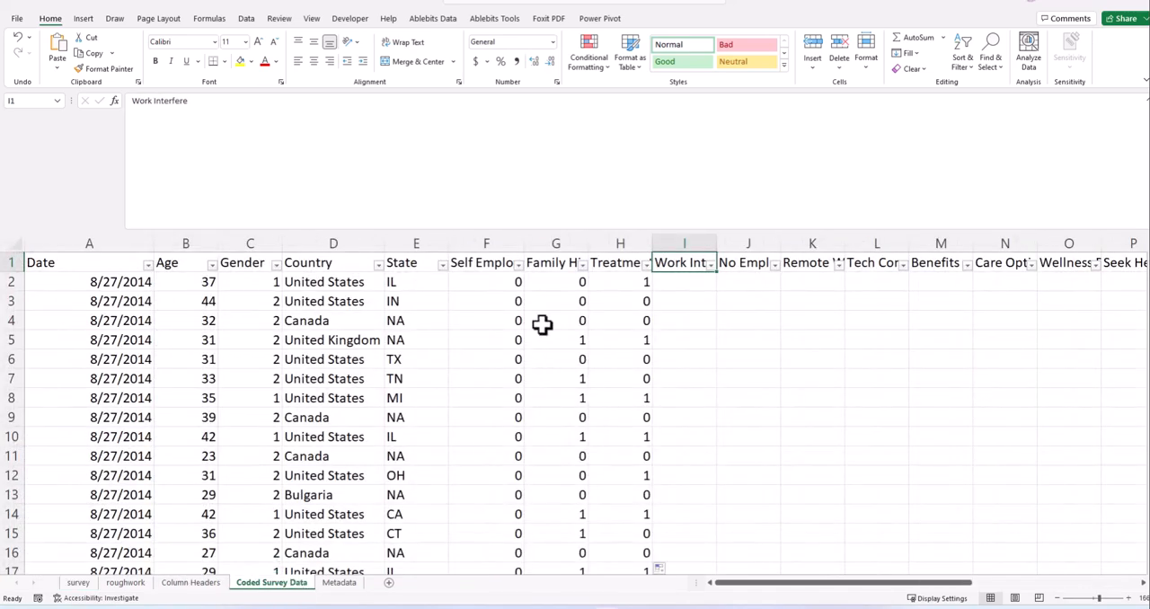
pyautogui.click(683, 281)
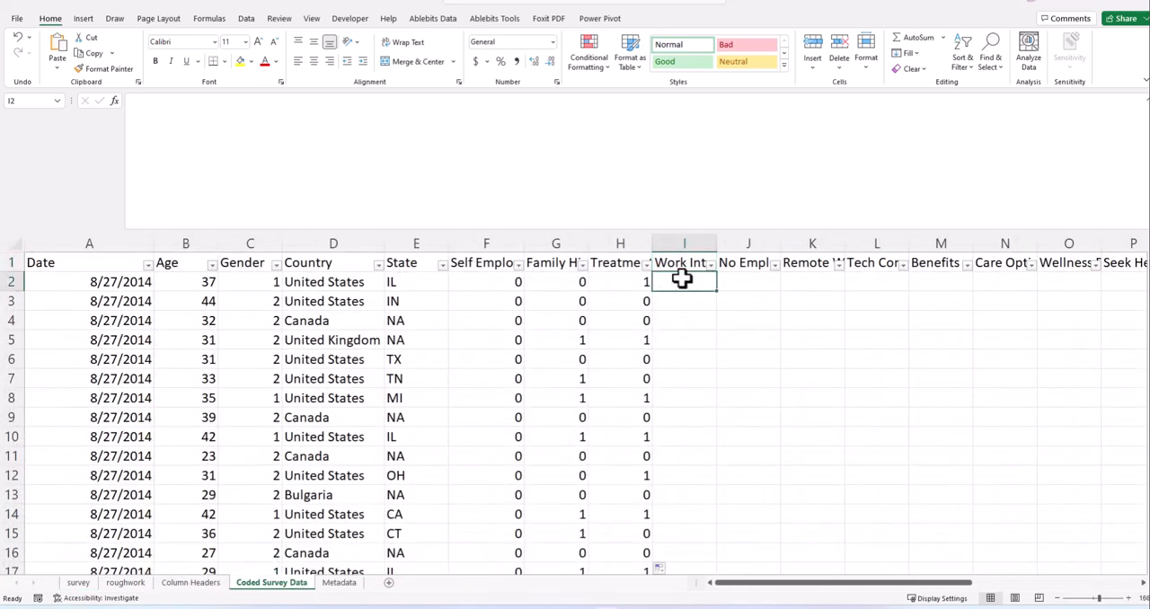
pyautogui.write('=swithc')
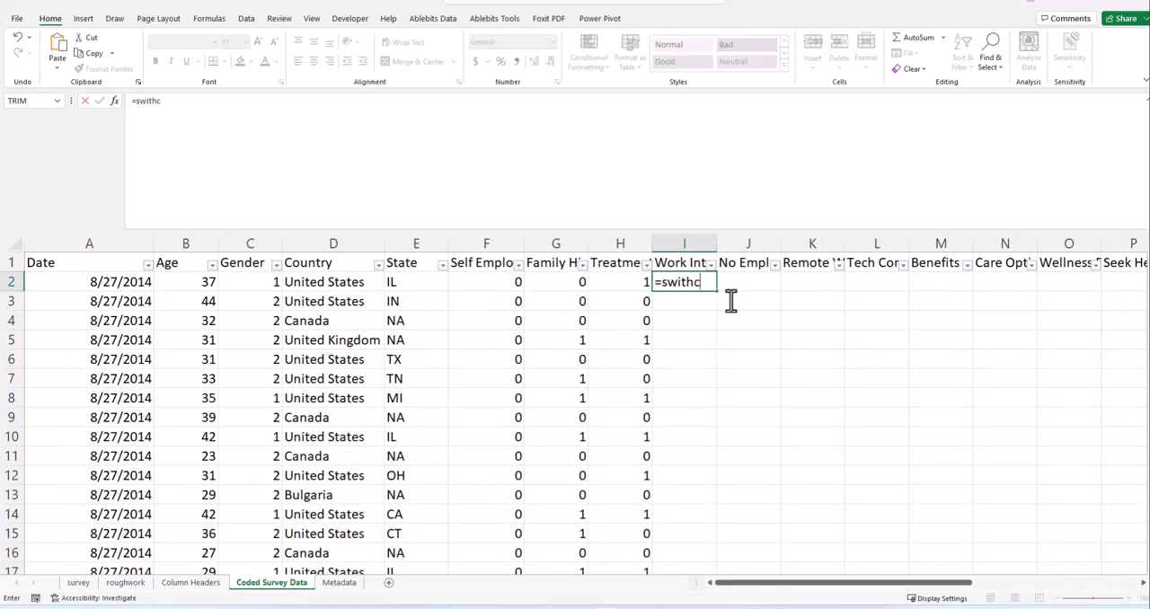
pyautogui.press('BackSpace')
pyautogui.press('BackSpace')
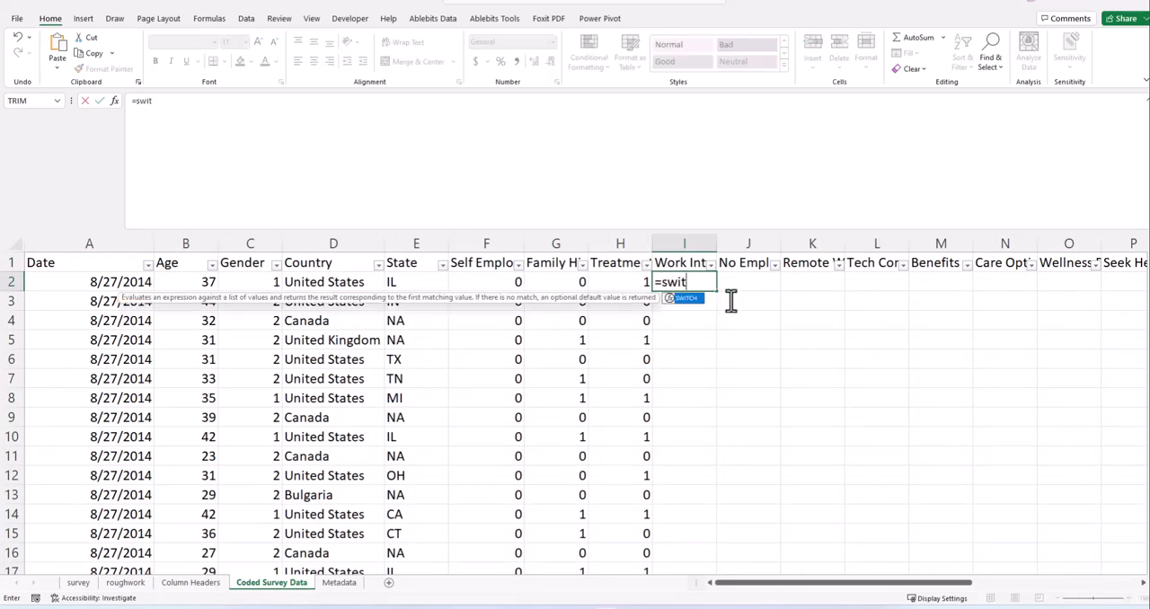
pyautogui.write('ch')
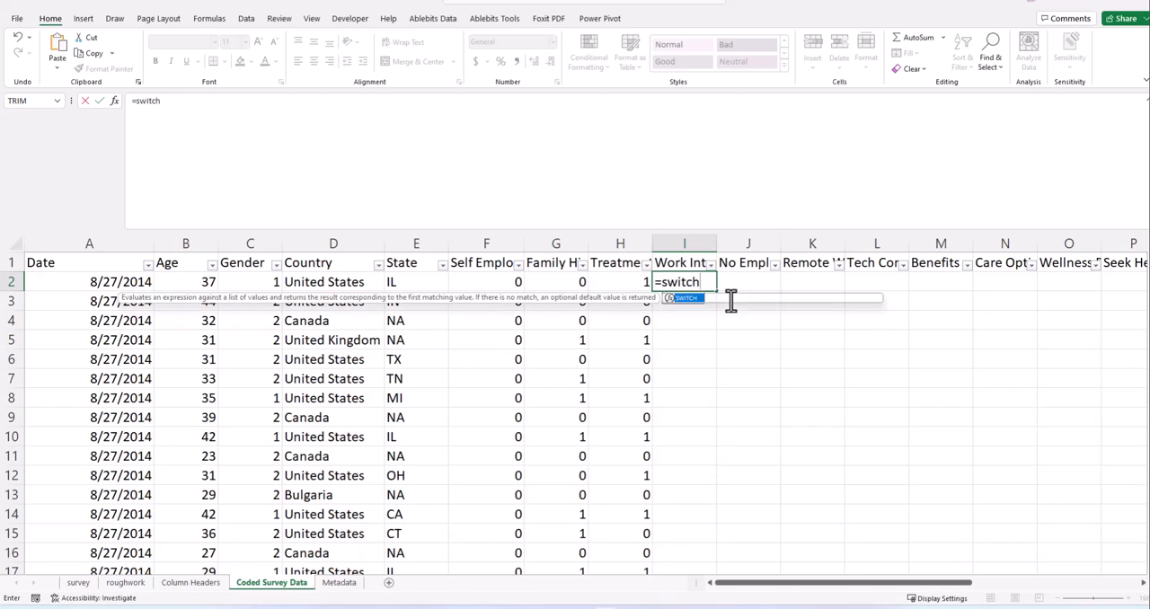
pyautogui.write('(')
pyautogui.click(176, 102)
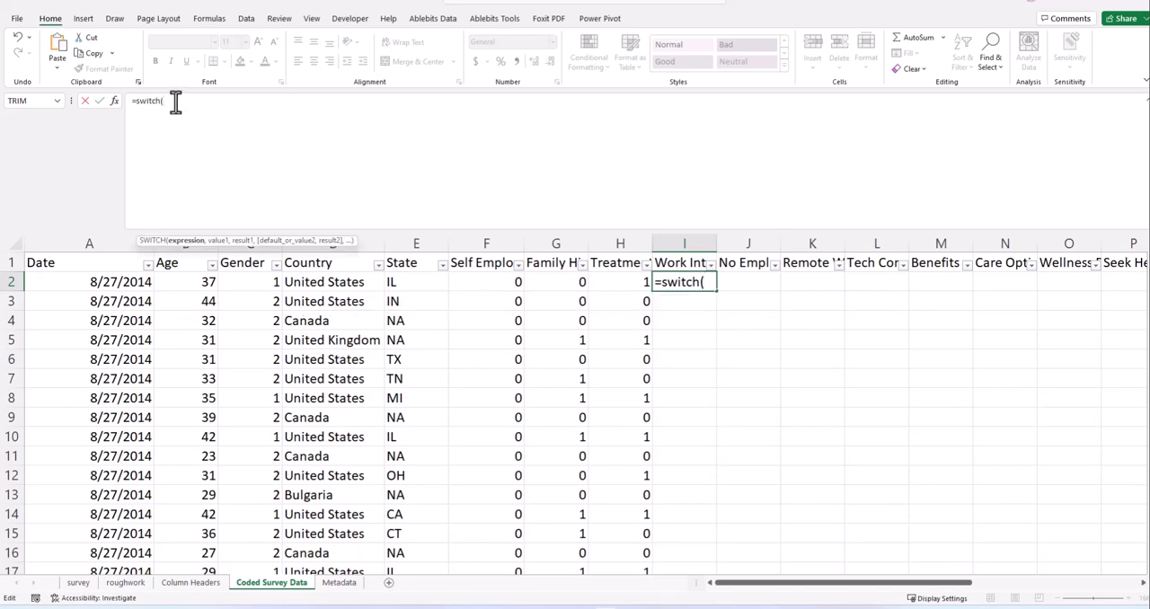
pyautogui.hotkey('alt', 'Return')
pyautogui.click(81, 584)
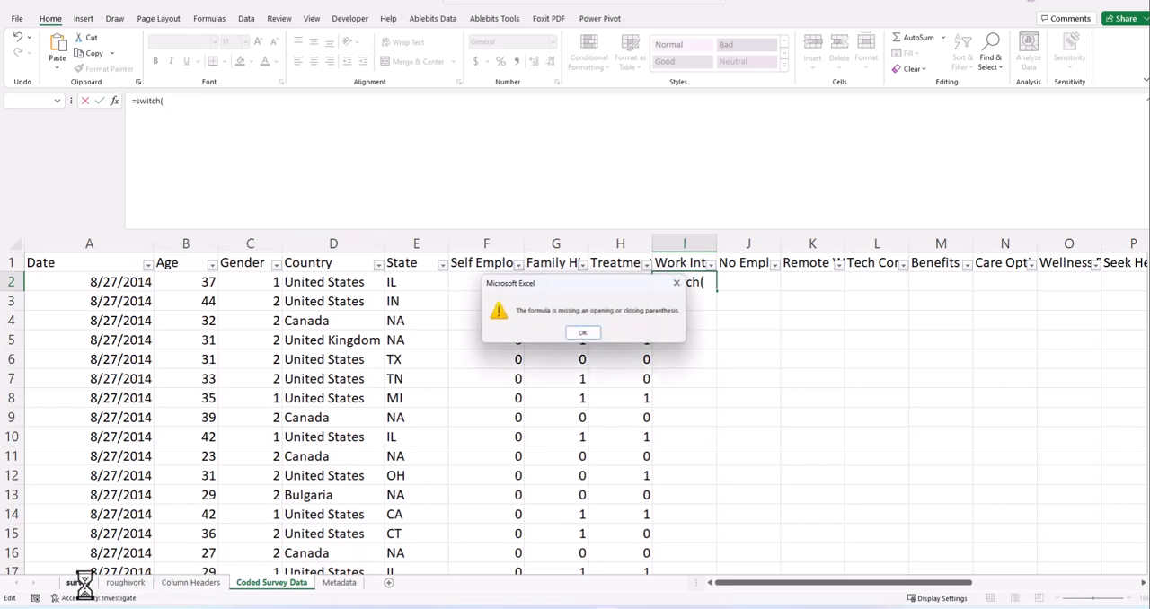
pyautogui.click(583, 333)
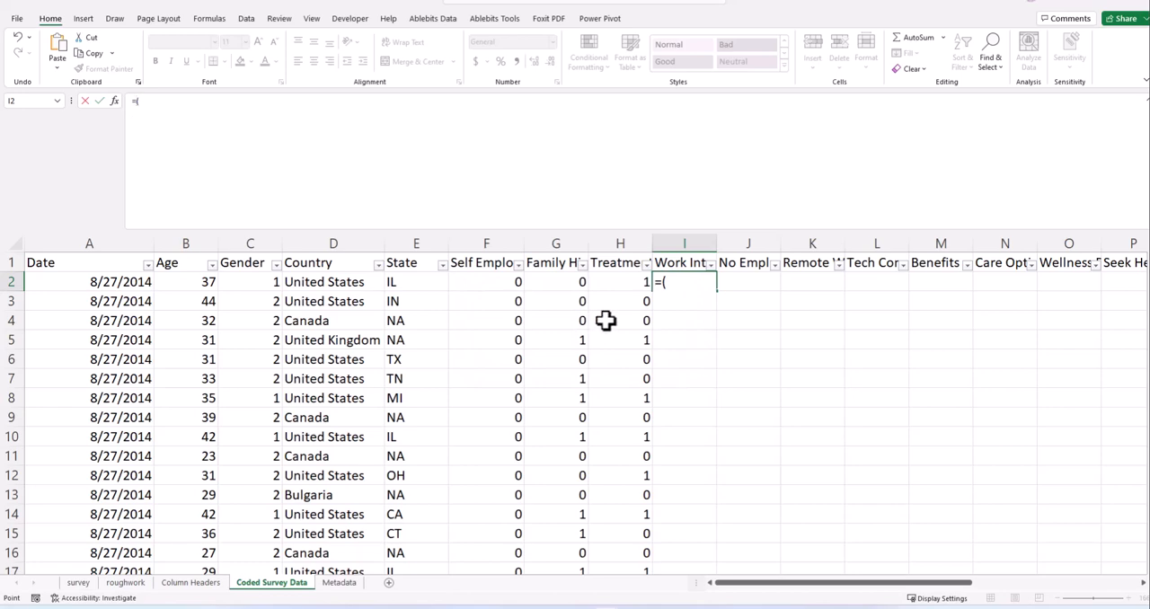
# - Start a SWITCH formula in I2 with survey!I2 as its expression, placed on a separate line
pyautogui.press('BackSpace')
pyautogui.write('switch(')
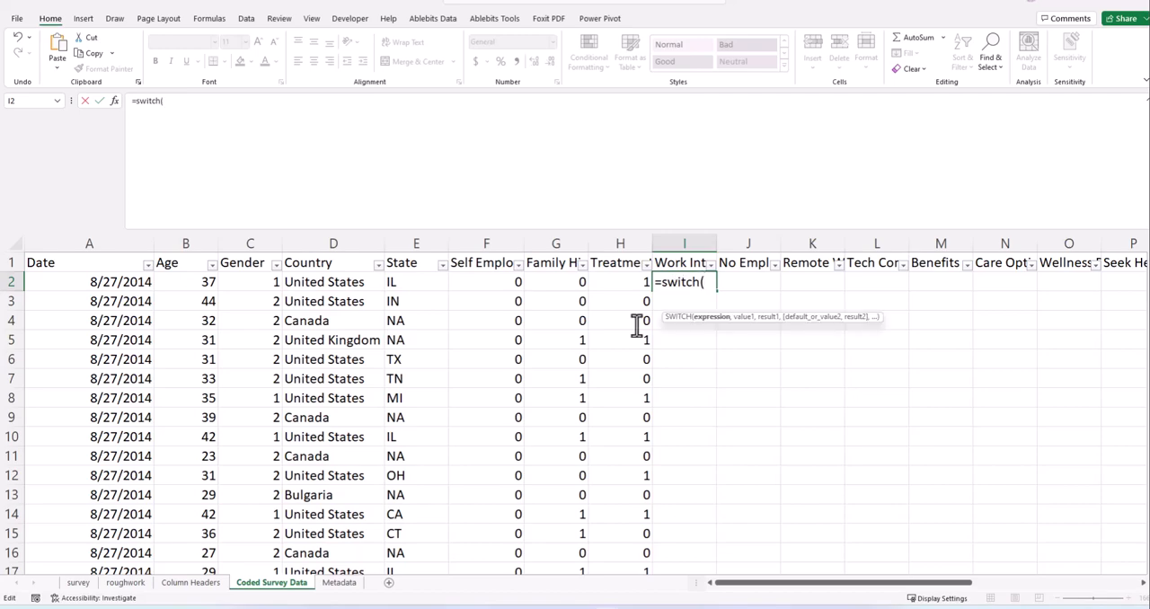
pyautogui.click(88, 585)
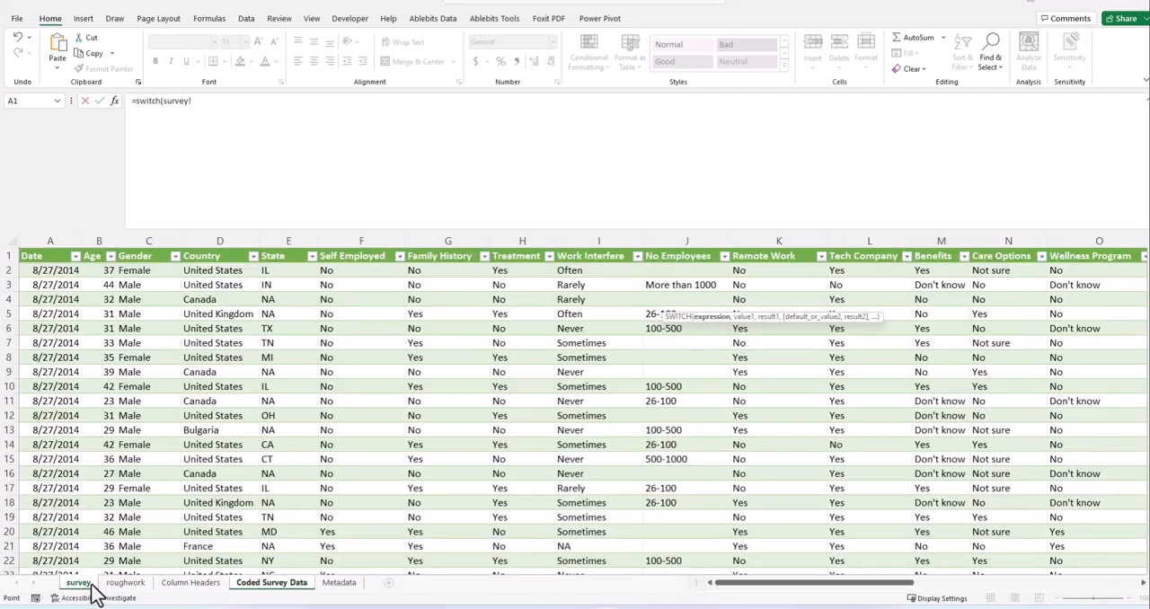
pyautogui.click(585, 271)
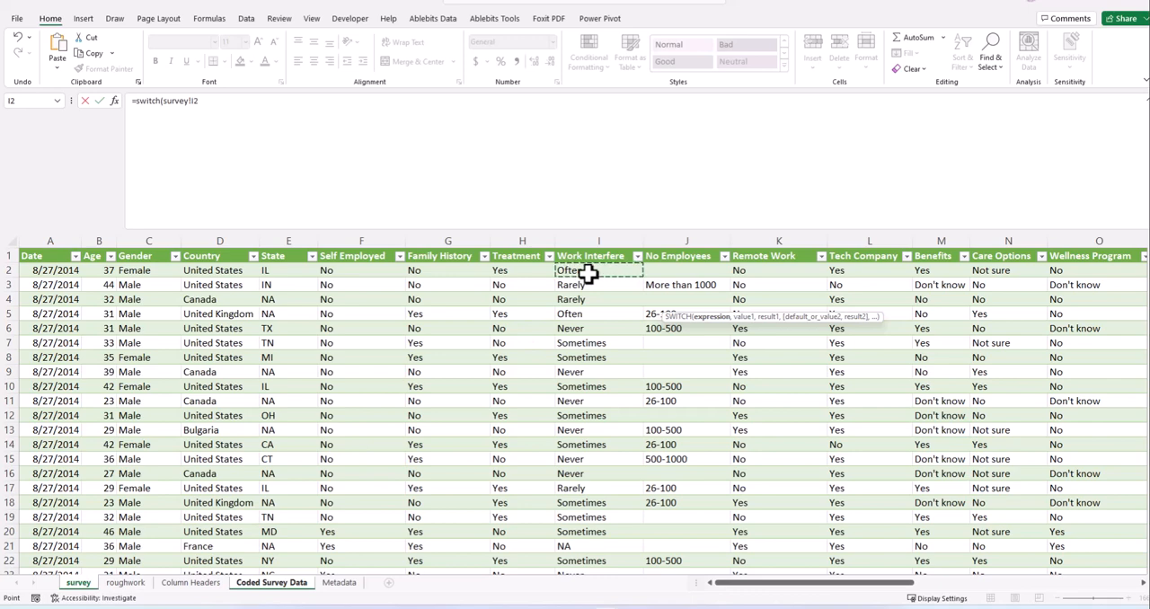
pyautogui.click(214, 106)
pyautogui.write(',')
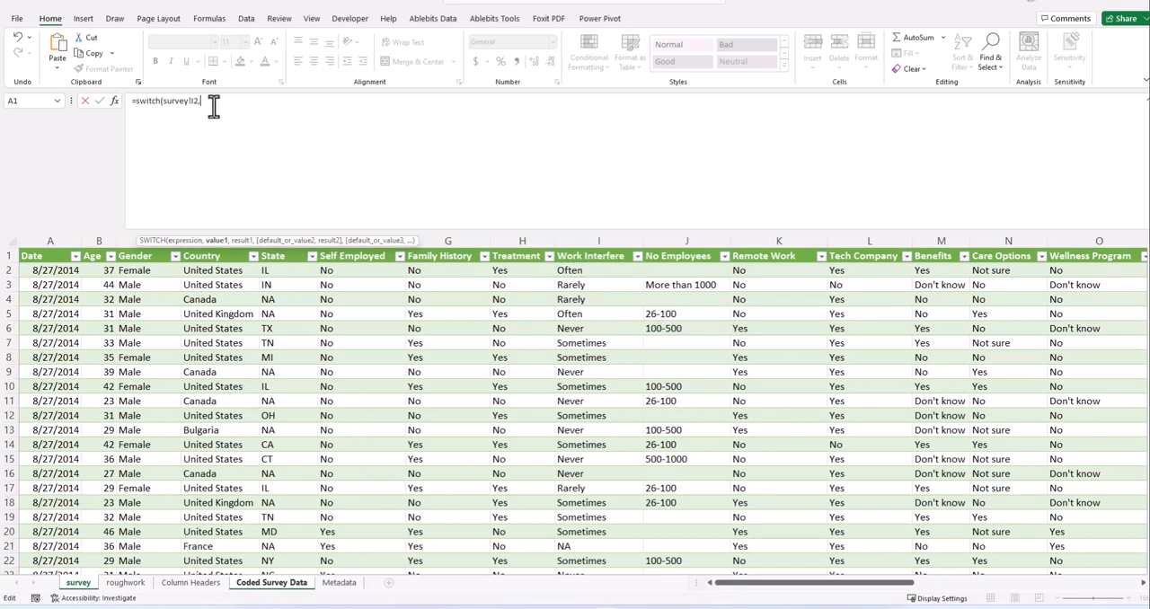
pyautogui.click(166, 108)
pyautogui.hotkey('alt', 'Return')
# - Add the pairs "Often",1 and "Rarely",2 to the SWITCH formula, each on its own line
pyautogui.click(184, 111)
pyautogui.write('"Often",1')
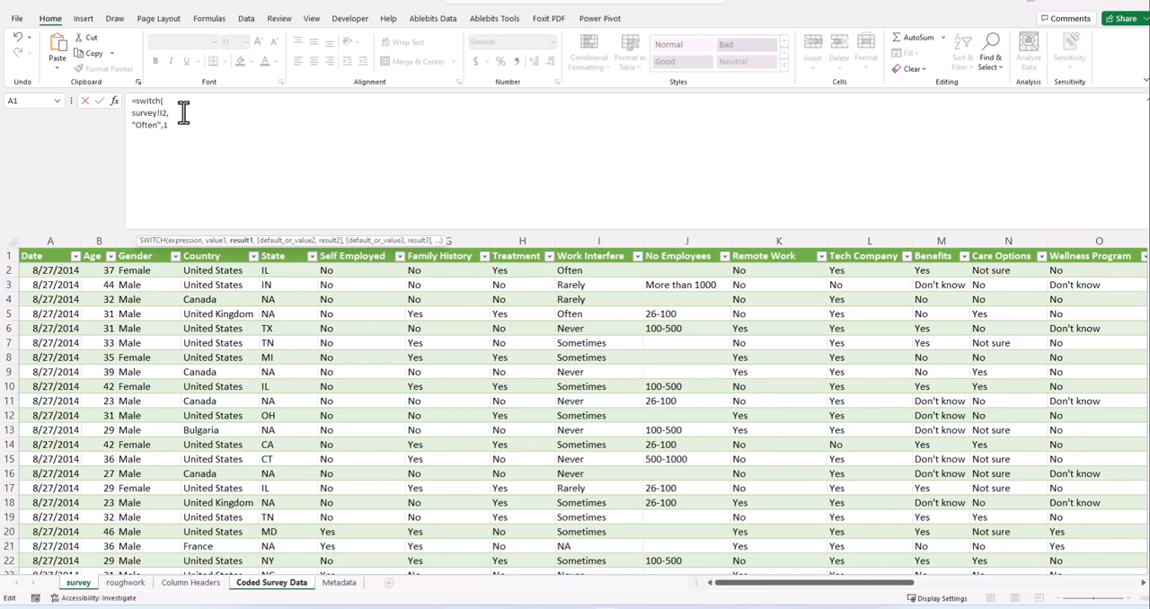
pyautogui.write(',')
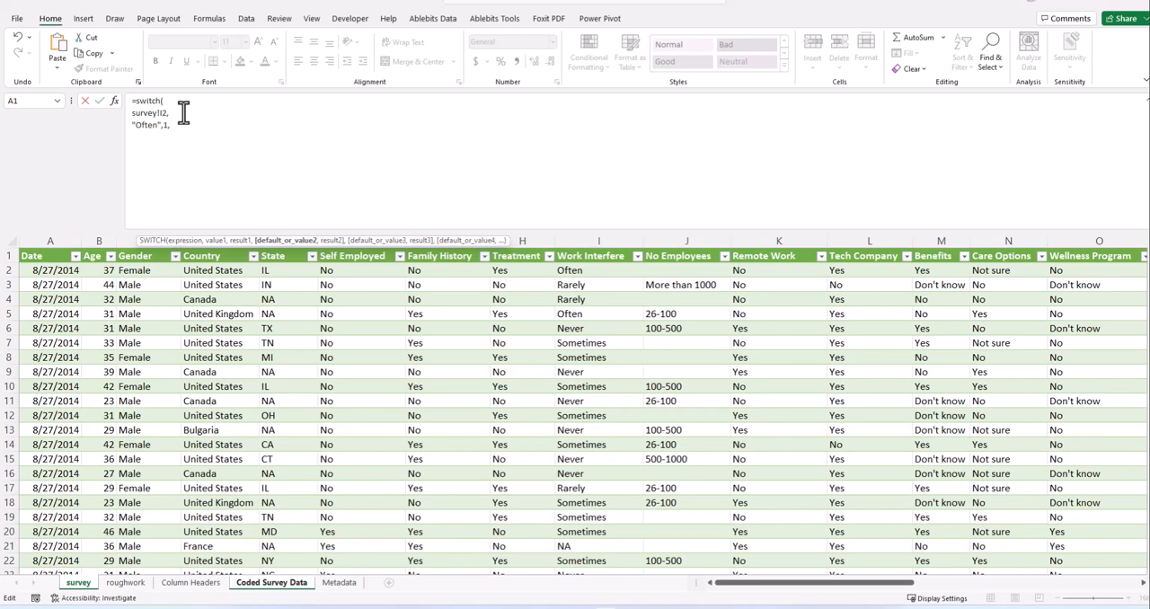
pyautogui.write('"')
pyautogui.write('Som')
pyautogui.press('BackSpace')
pyautogui.press('BackSpace')
pyautogui.press('BackSpace')
pyautogui.write('Rarely",2,')
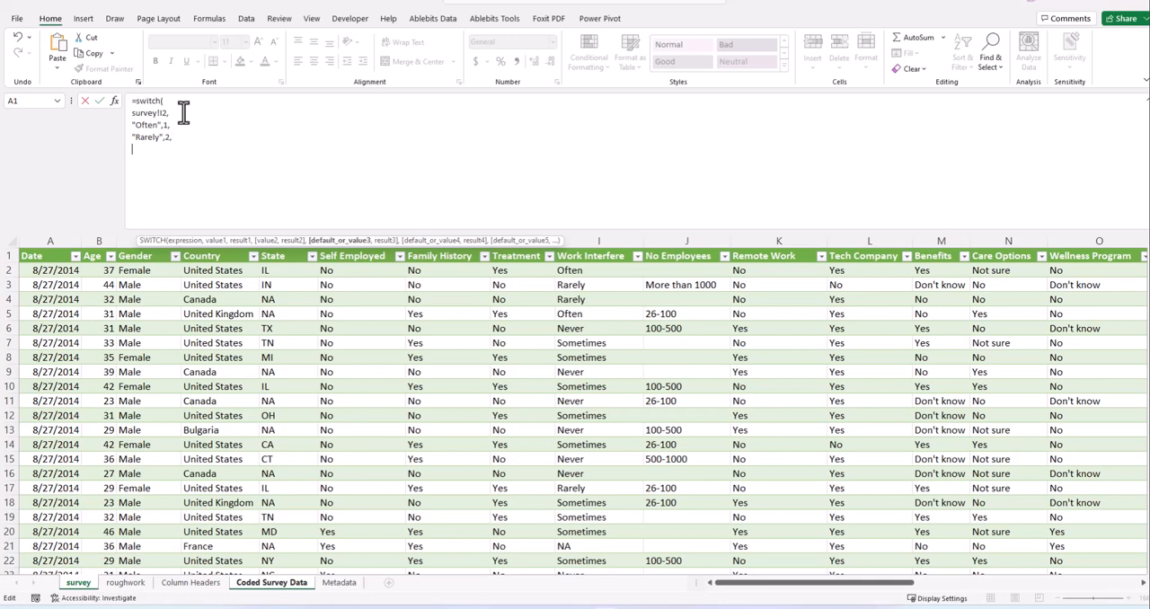
# - Complete the SWITCH formula with the pairs "Sometimes",3 and "NA",4, and enter it in I2
pyautogui.write('"Sometimes",3, ')
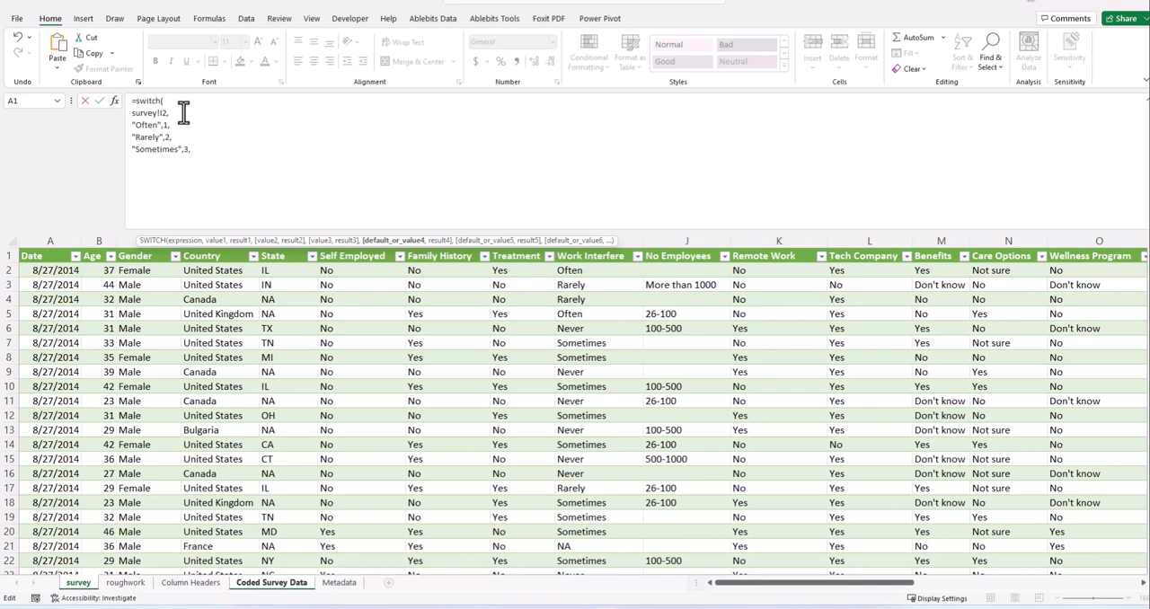
pyautogui.write('"NA",')
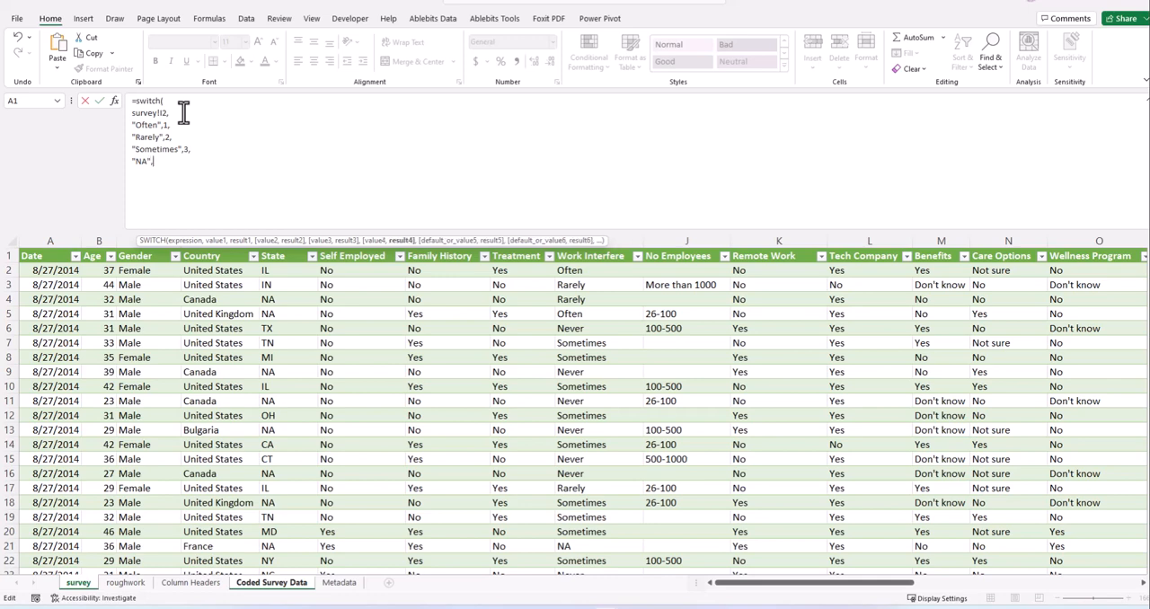
pyautogui.write('4)')
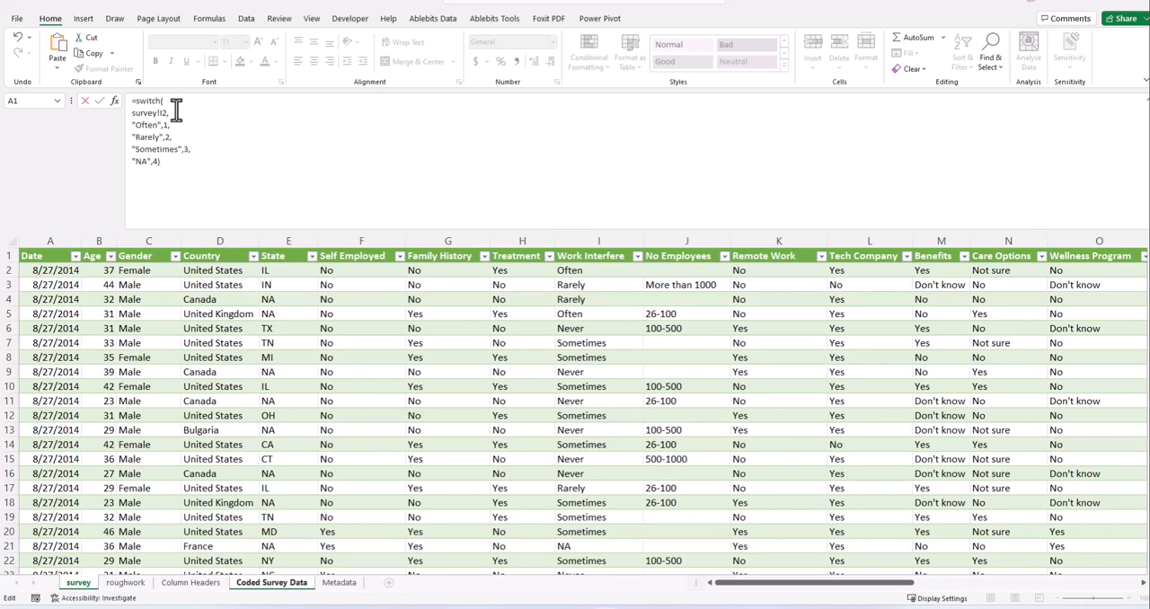
pyautogui.click(99, 100)
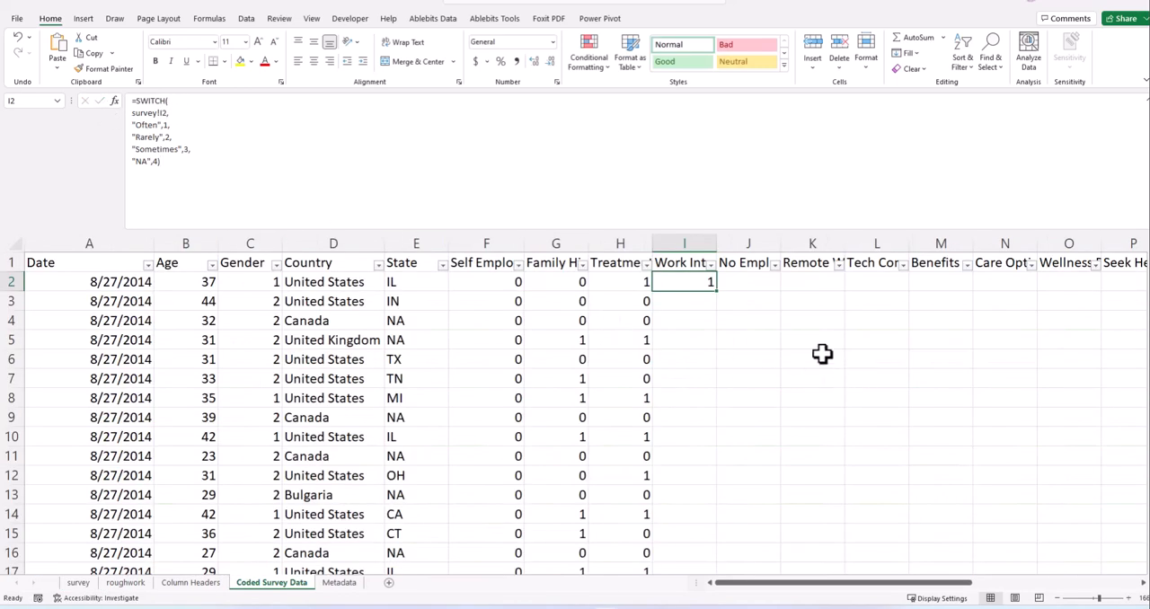
# - Fill the Work Interfere formula from I2 down all rows
pyautogui.click(719, 341)
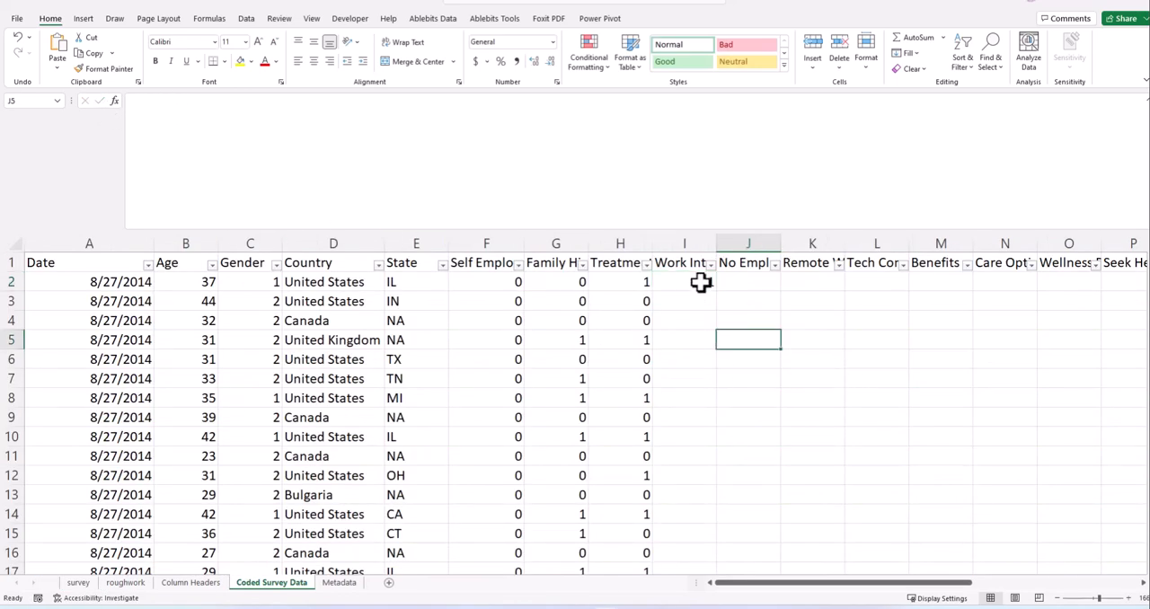
pyautogui.click(705, 282)
pyautogui.doubleClick(717, 291)
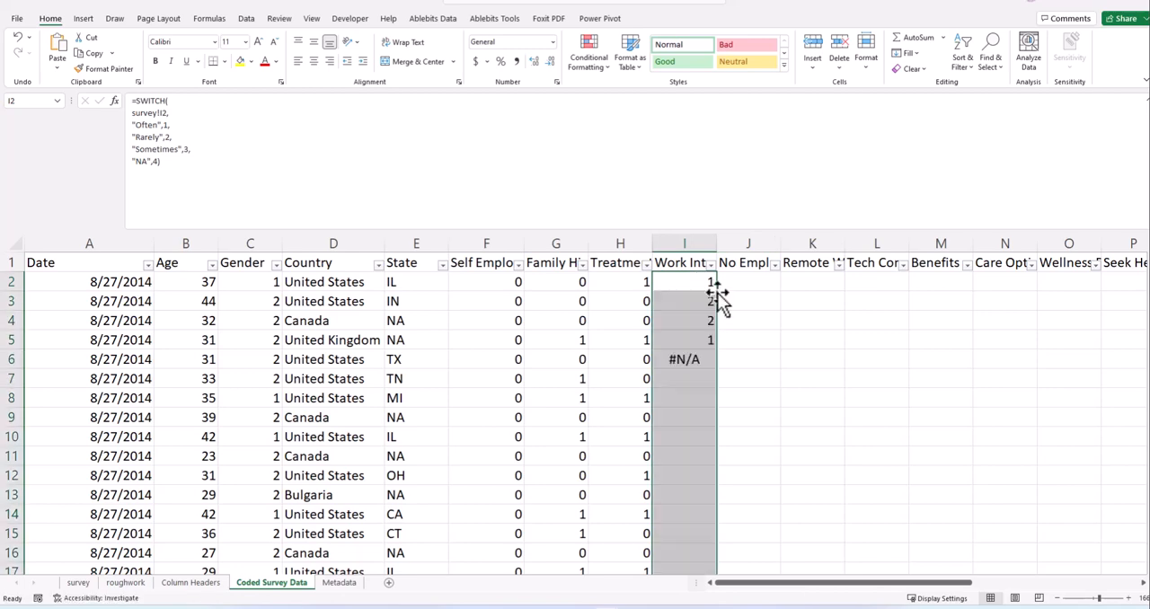
# - Inspect the formula in I6 and check it against the Work Interfere answers on the survey sheet
pyautogui.click(701, 359)
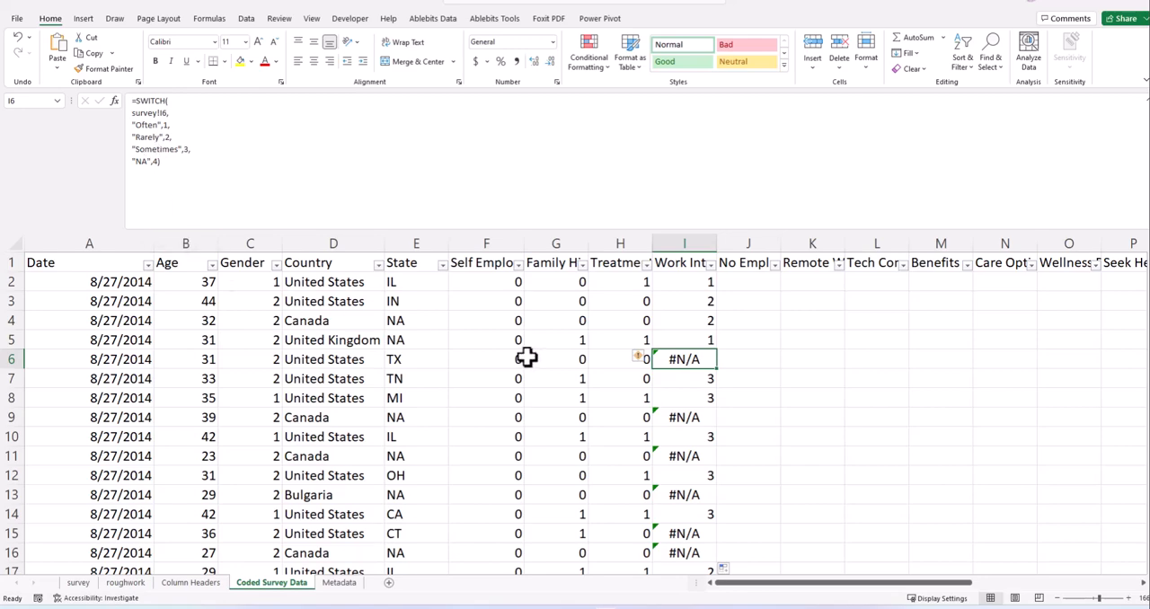
pyautogui.click(758, 319)
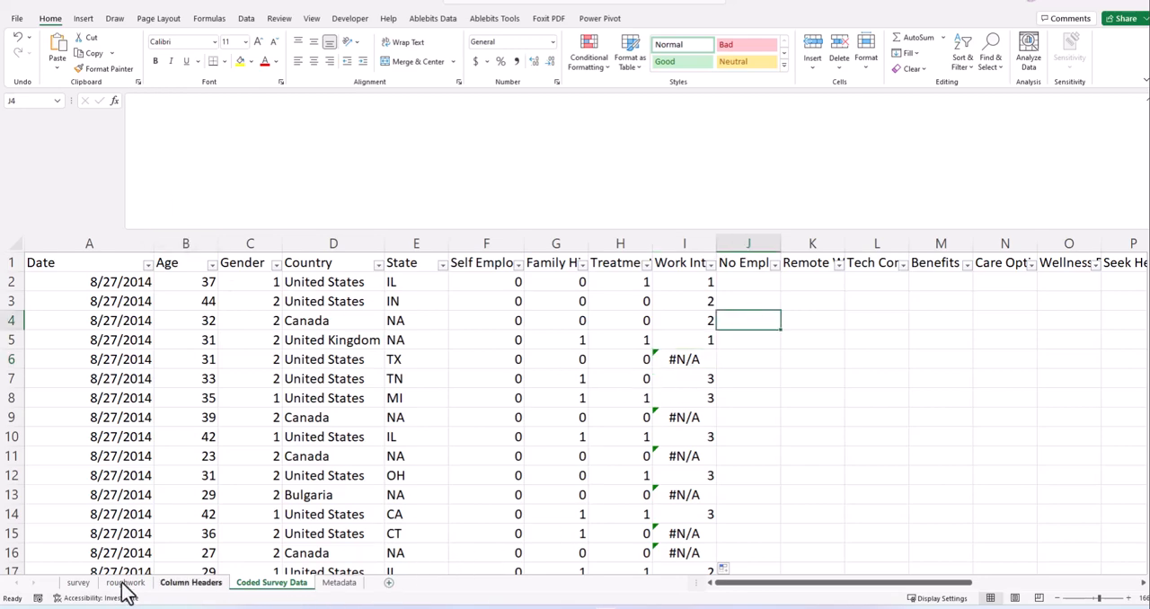
pyautogui.click(79, 583)
pyautogui.click(596, 286)
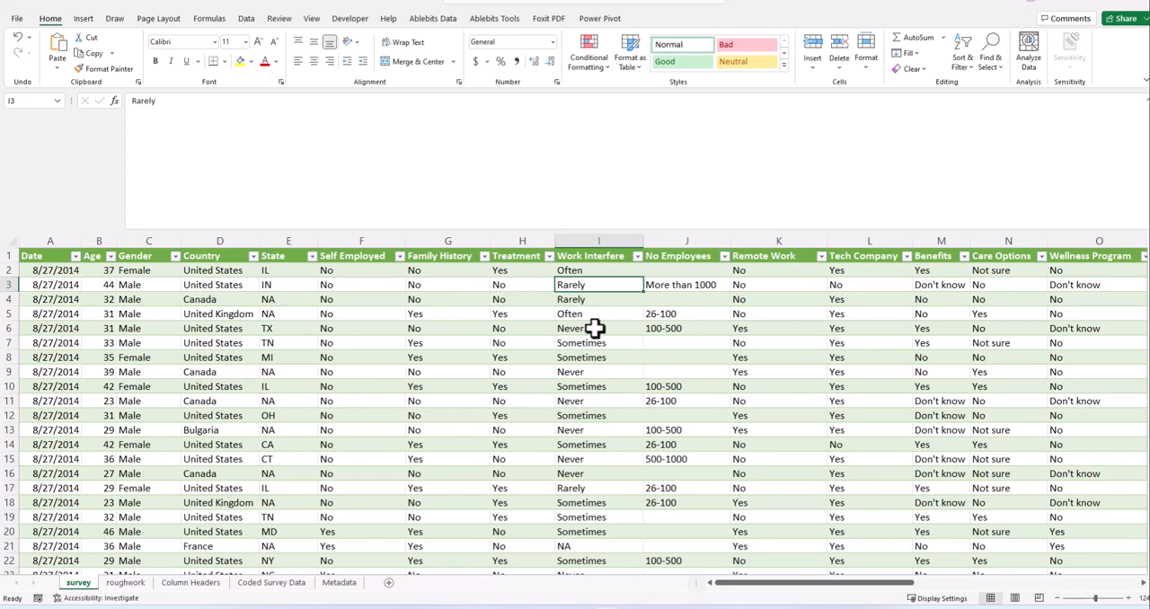
# - In the I2 formula on the Coded Survey Data sheet, insert the pair "Never",4 between "Sometimes" and "NA"
pyautogui.click(272, 584)
pyautogui.click(689, 284)
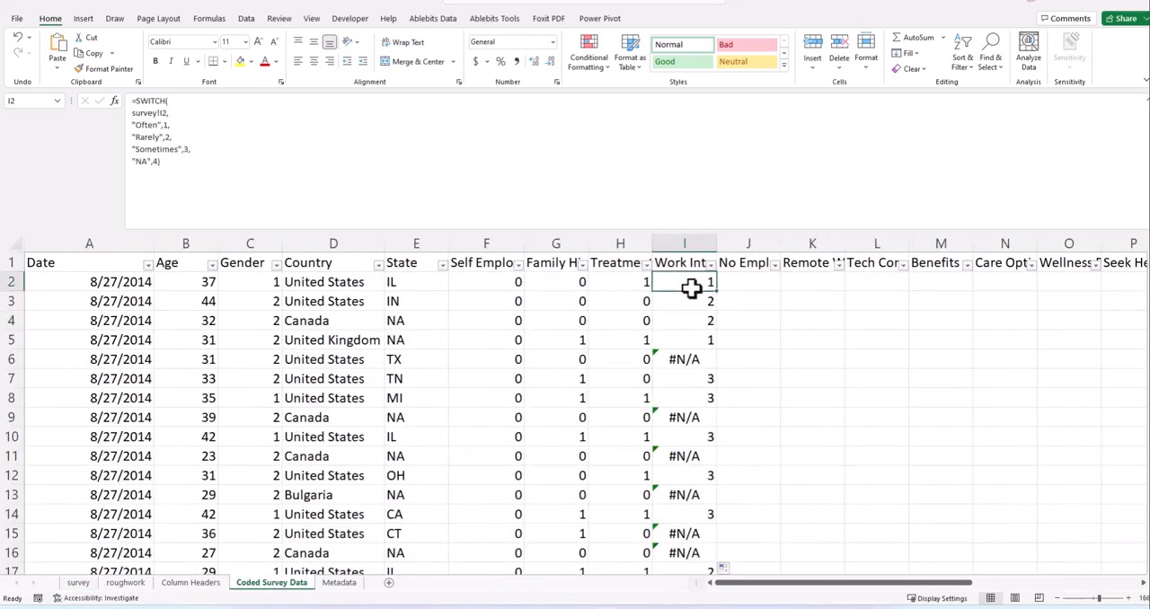
pyautogui.click(193, 149)
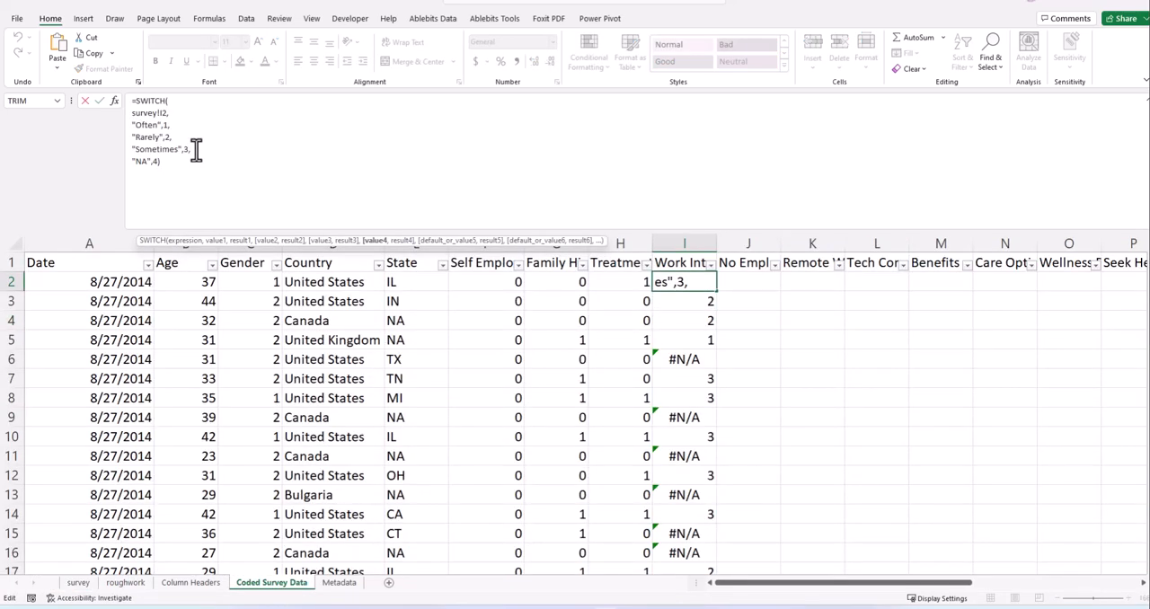
pyautogui.hotkey('alt', 'Return')
pyautogui.write('"Ne')
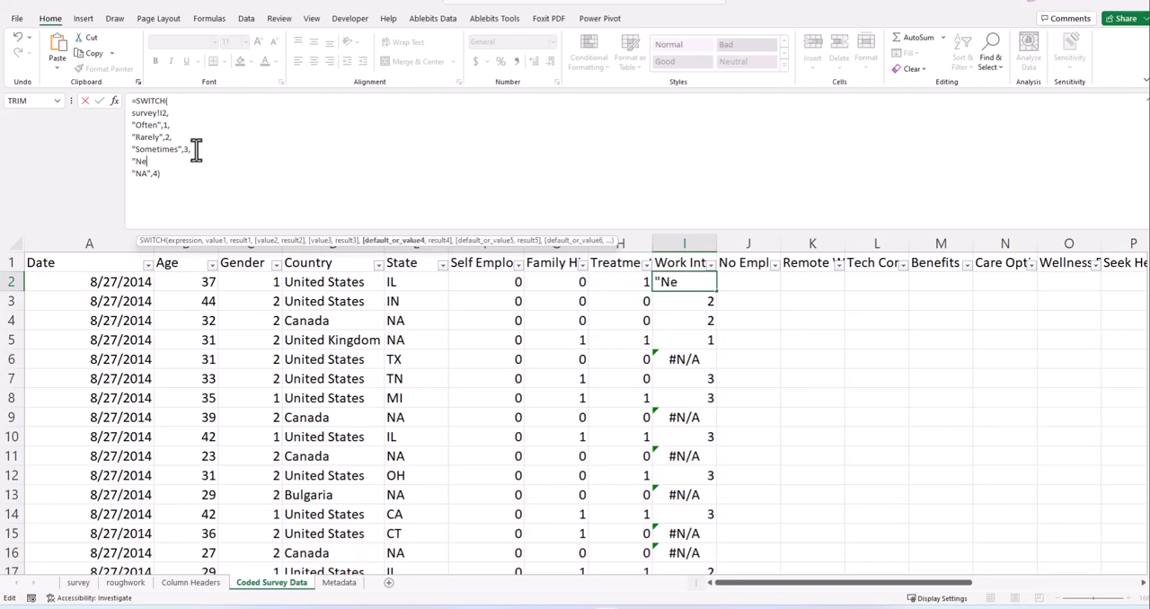
pyautogui.write('ver"')
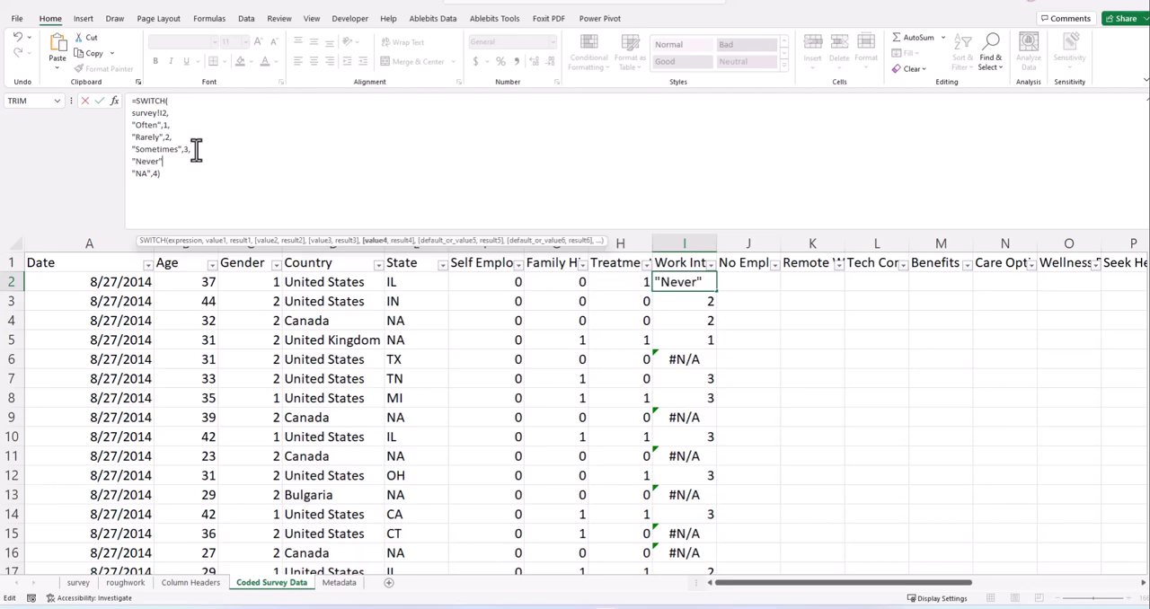
pyautogui.write(',')
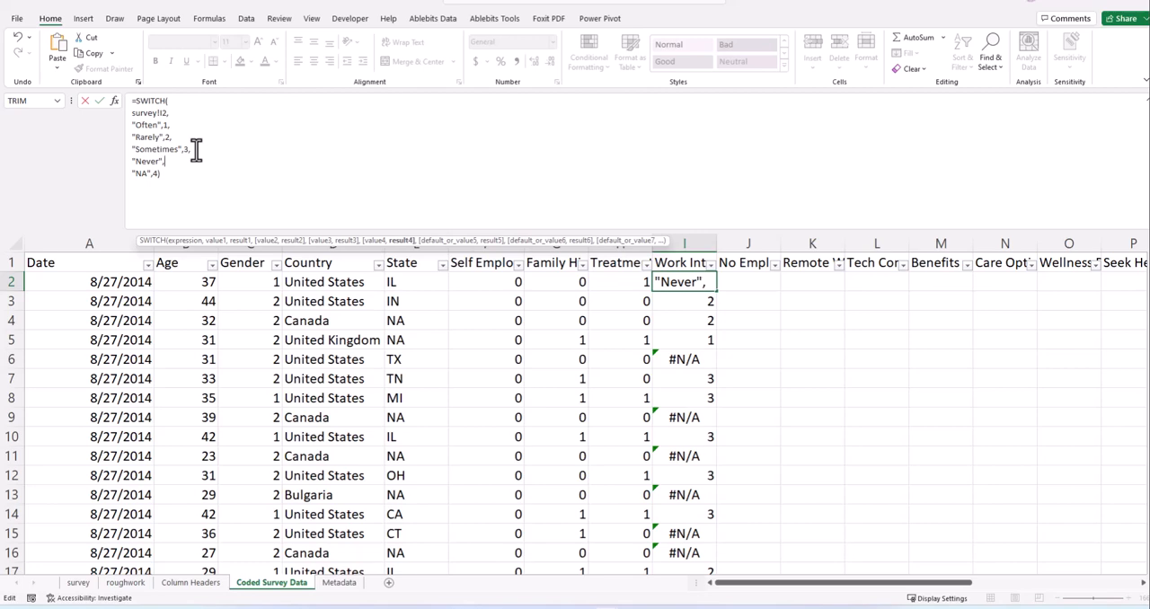
pyautogui.write('4,')
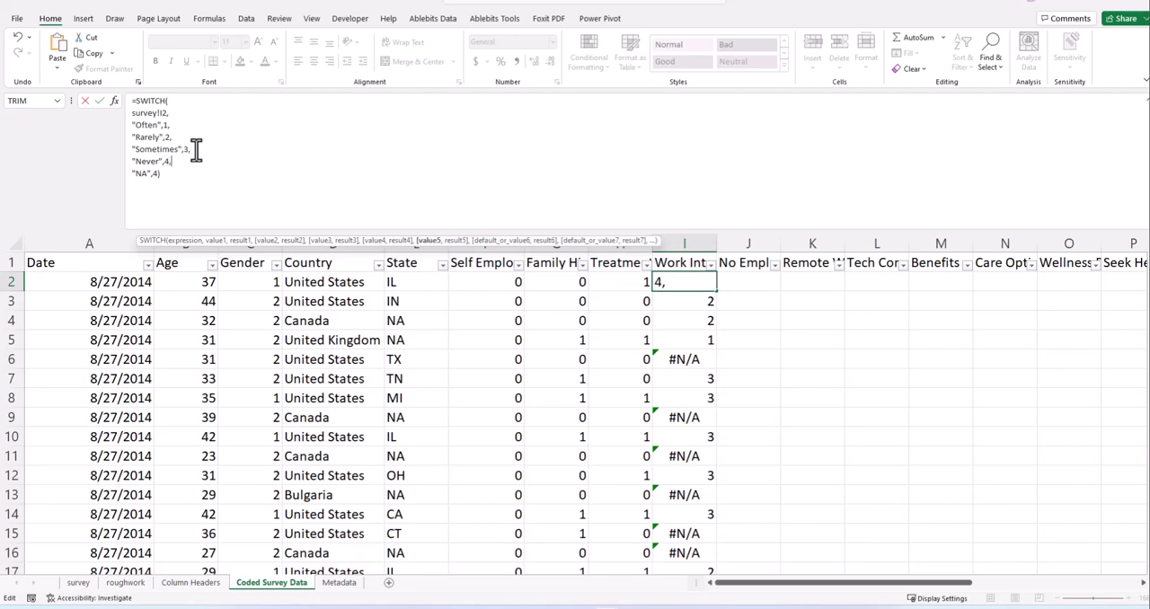
# - Change the code for "NA" to 5 in the I2 formula and fill it down the Work Interfere column
pyautogui.click(156, 172)
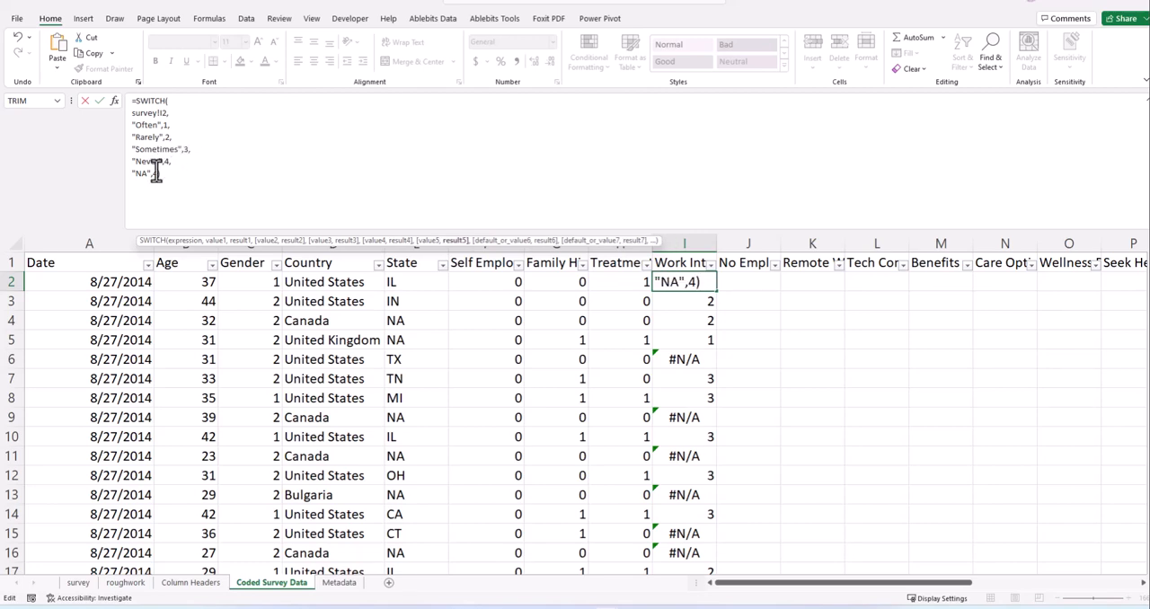
pyautogui.press('BackSpace')
pyautogui.write('5')
pyautogui.press('Return')
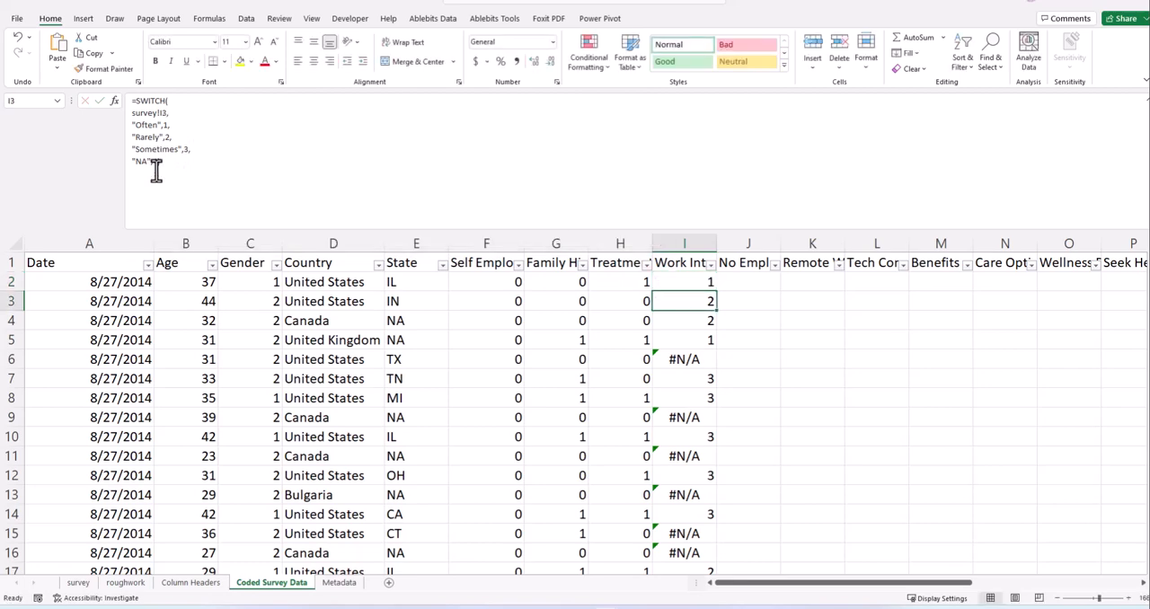
pyautogui.doubleClick(716, 292)
pyautogui.click(734, 325)
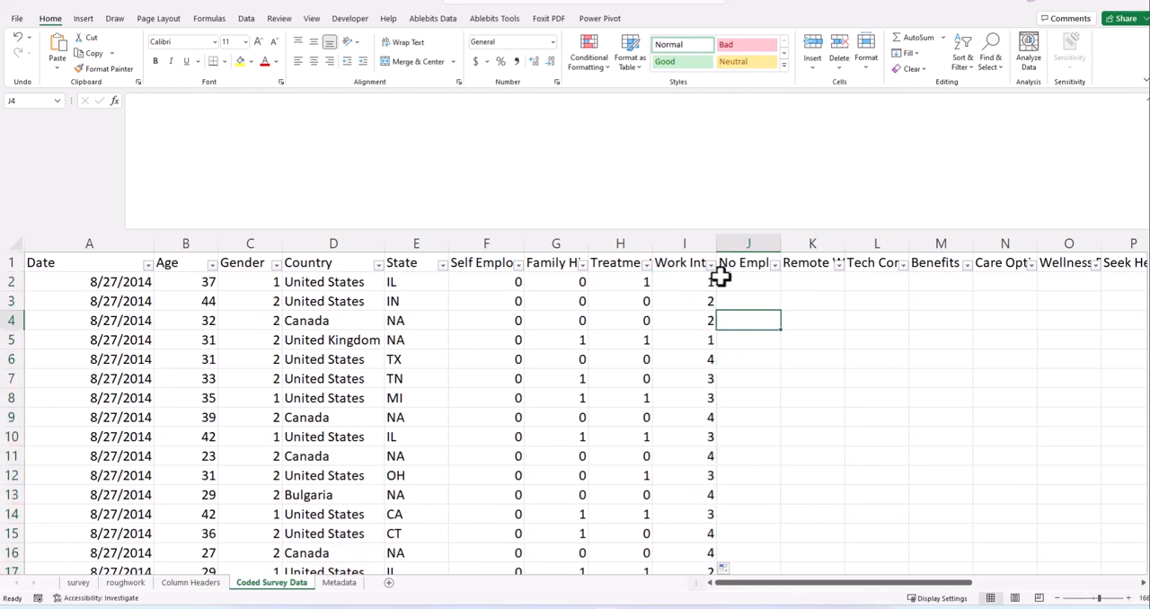
# - Check which distinct codes the Work Interfere column contains and look over its values down the rows
pyautogui.click(711, 263)
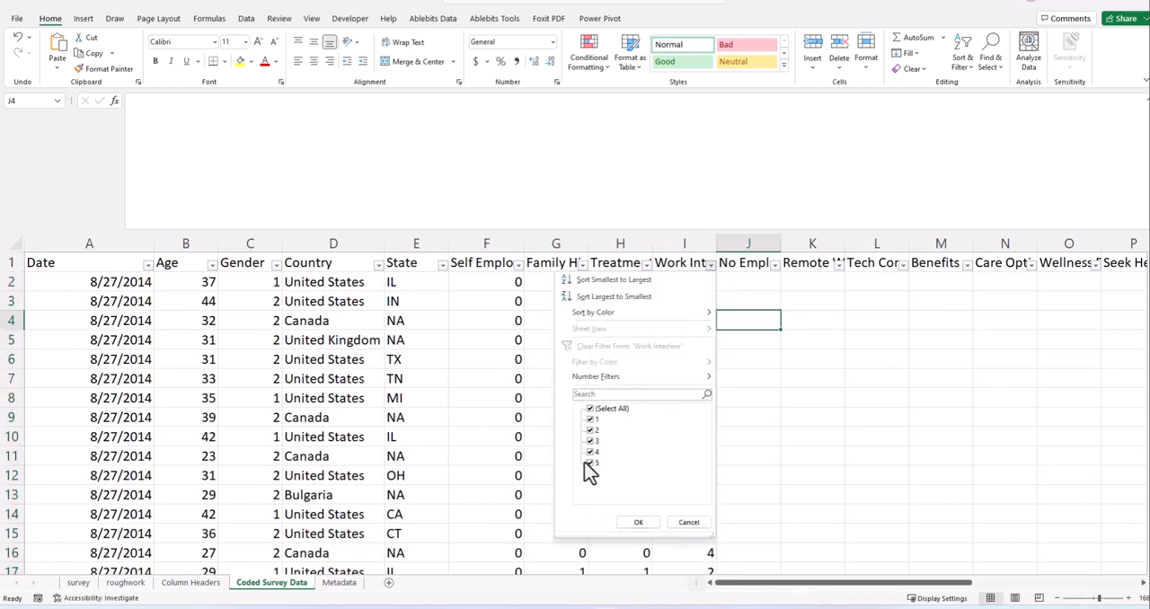
pyautogui.click(641, 523)
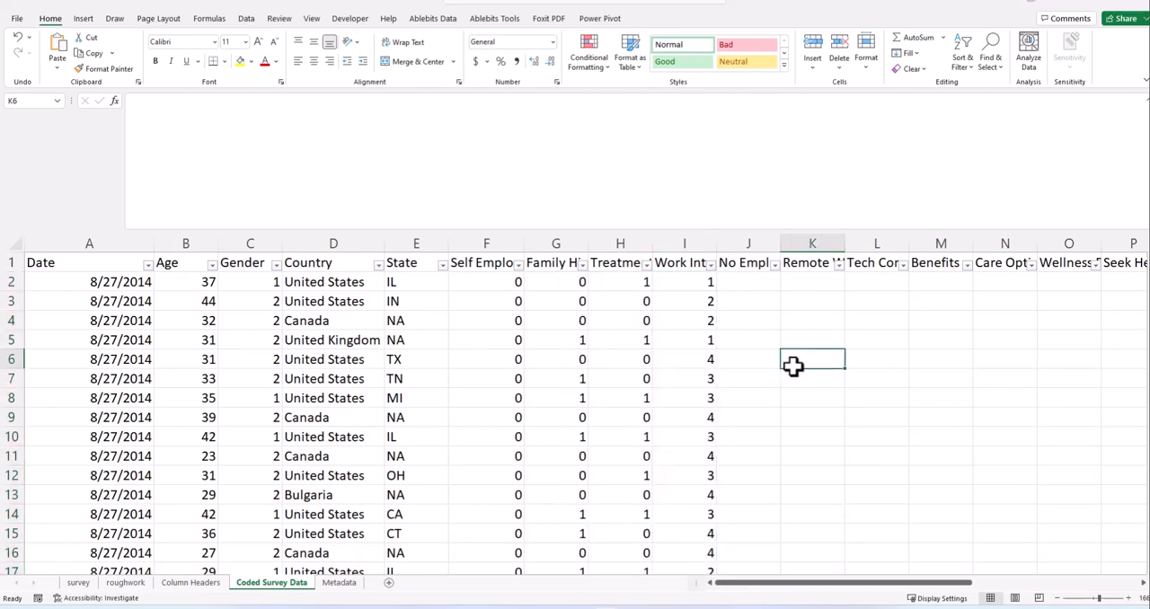
pyautogui.click(685, 244)
pyautogui.scroll(-20, 722, 382)
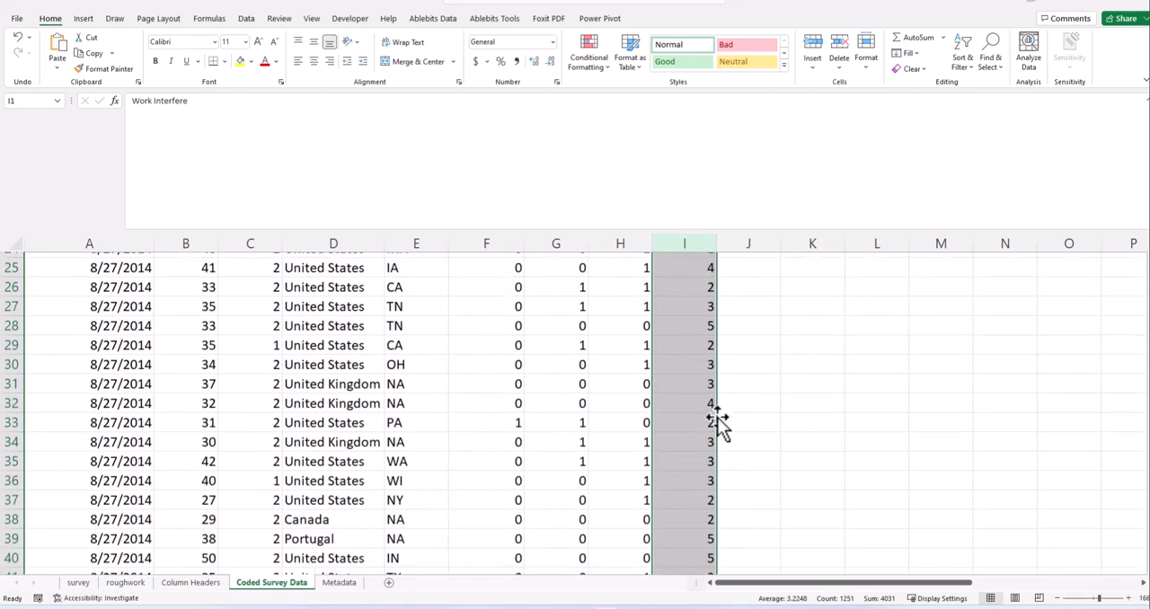
# - Look over the coded values down the rows, then check the changed files of test_repo in GitHub Desktop and return to Excel
pyautogui.scroll(-12, 750, 457)
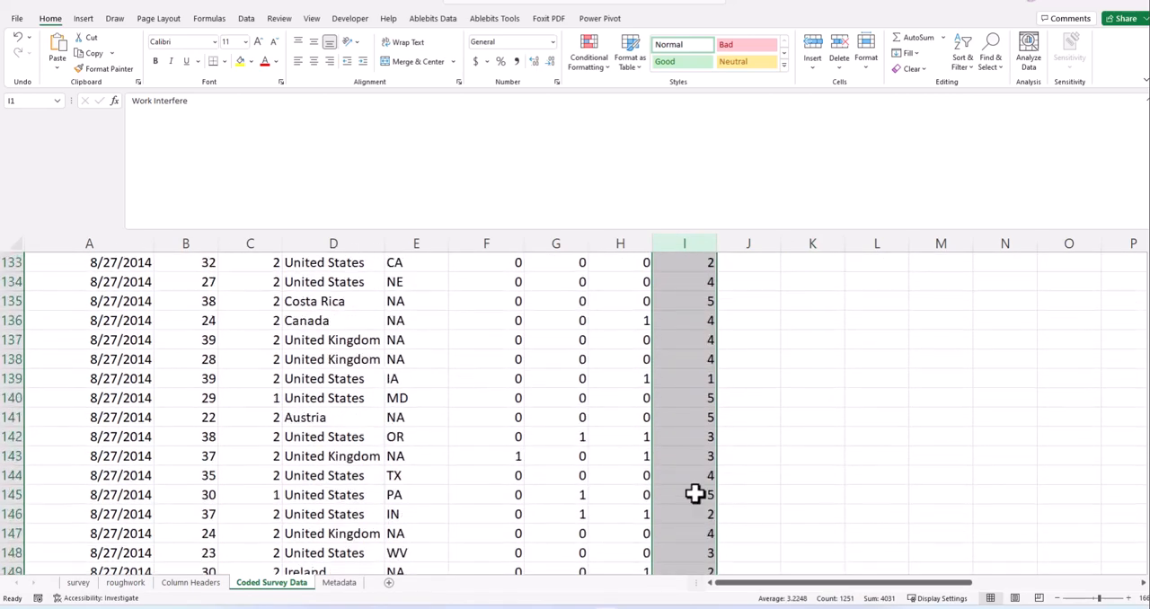
pyautogui.click(749, 445)
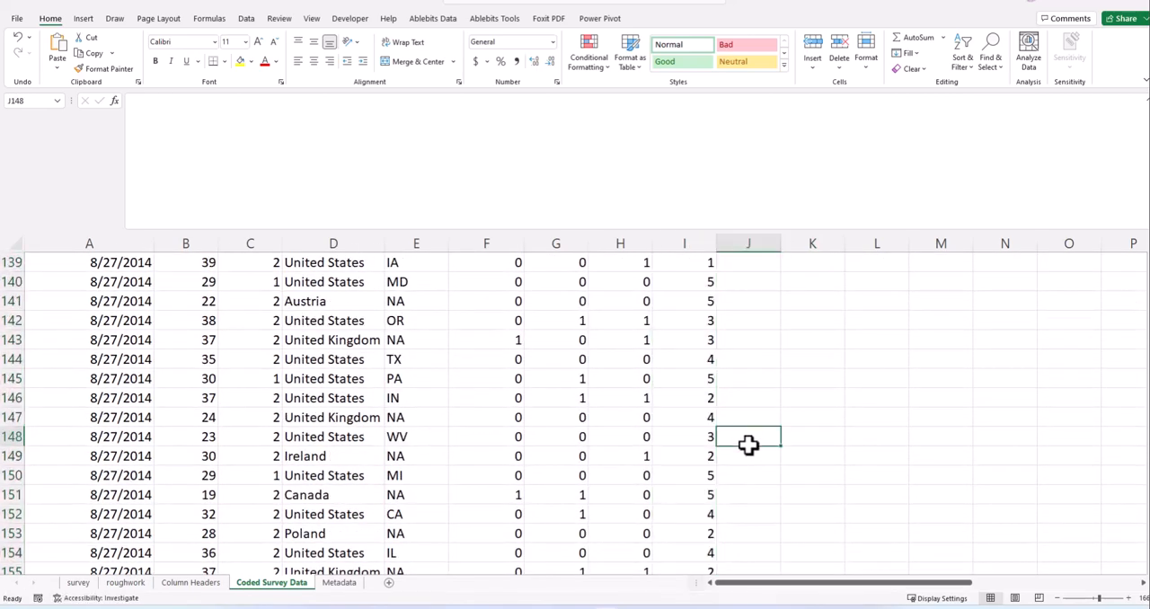
pyautogui.click(762, 366)
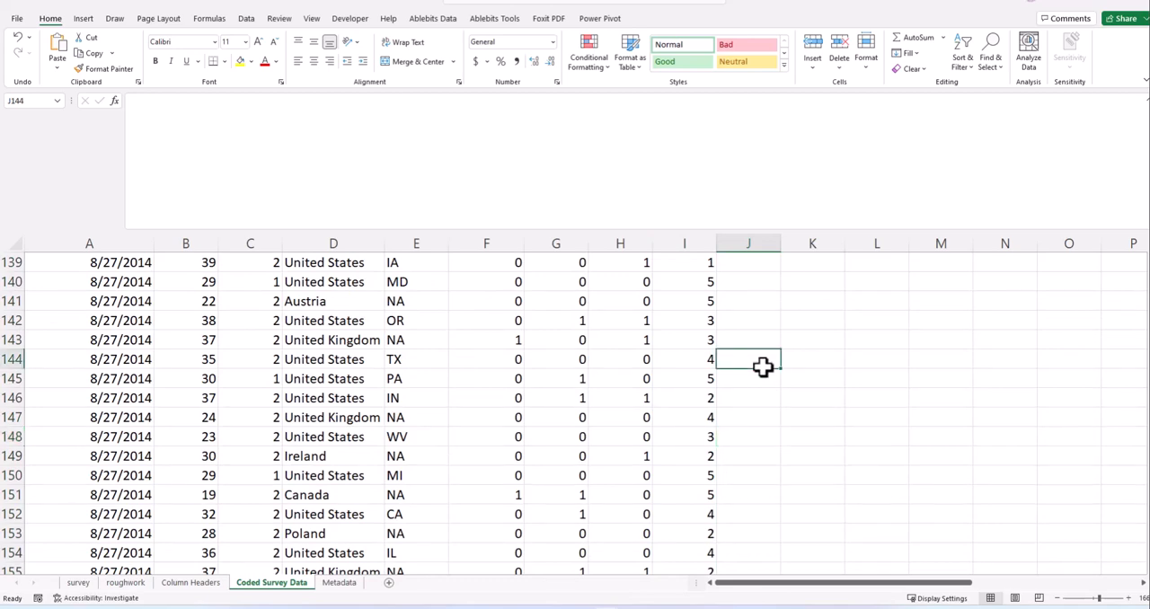
pyautogui.click(457, 414)
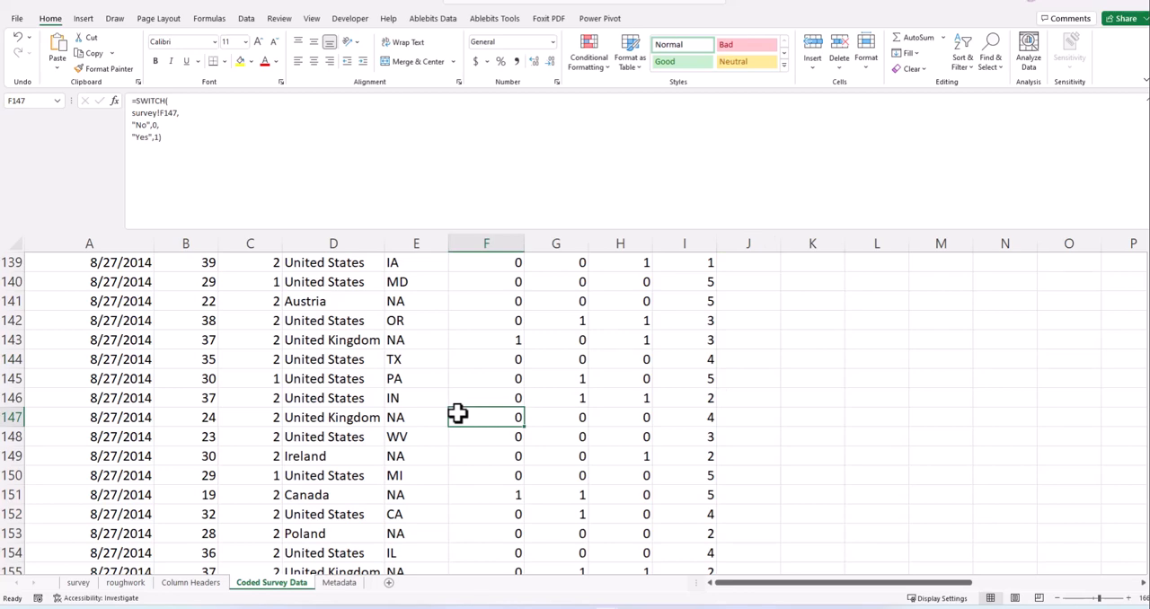
pyautogui.click(659, 608)
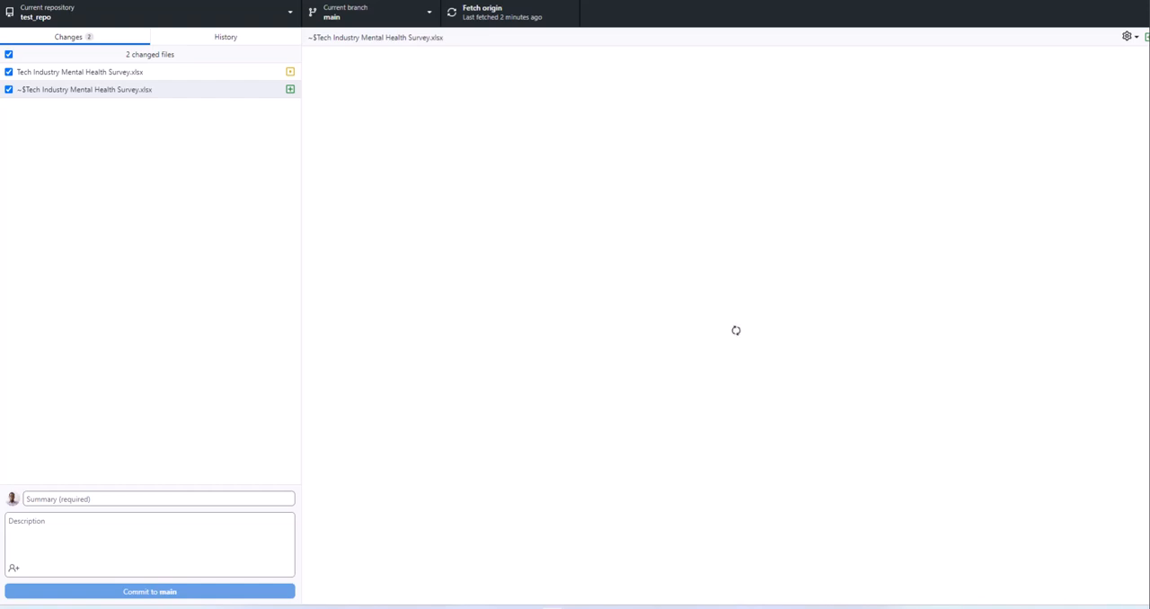
pyautogui.click(1104, 1)
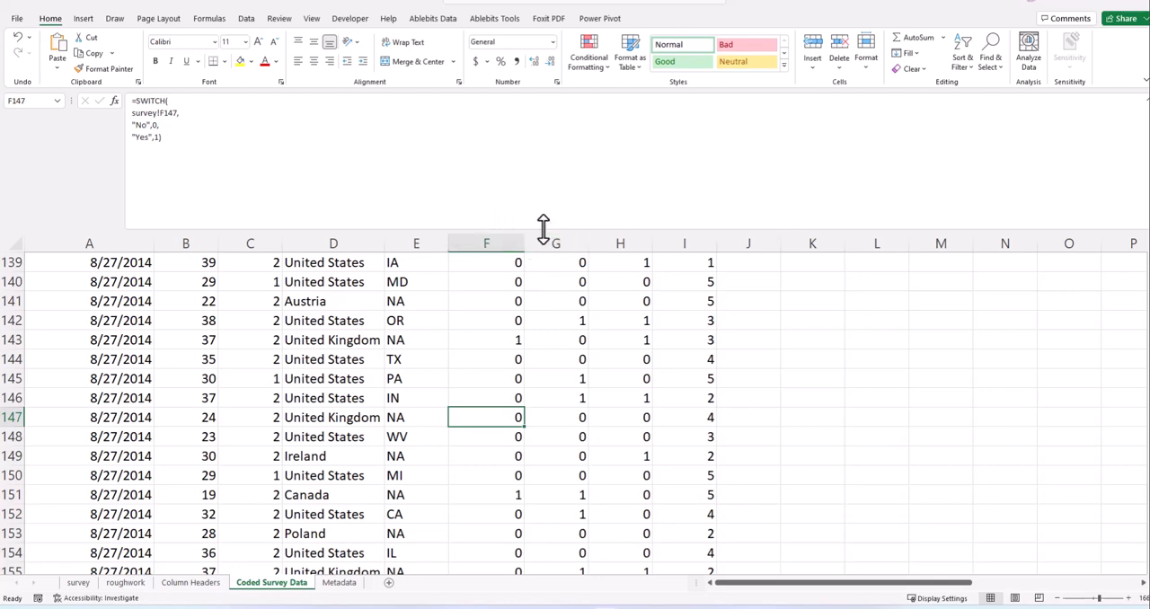
# - Shrink the formula bar to fit about four lines and look across the remaining uncoded columns of the Coded Survey Data sheet
pyautogui.moveTo(543, 228); pyautogui.dragTo(529, 160)
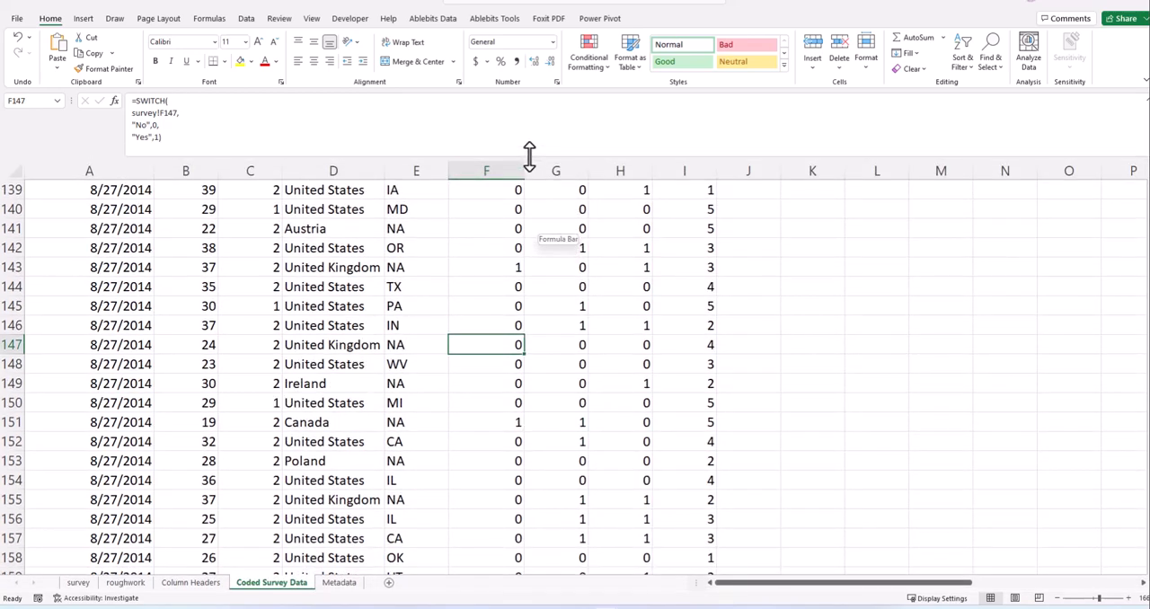
pyautogui.click(239, 137)
pyautogui.scroll(19, 513, 223)
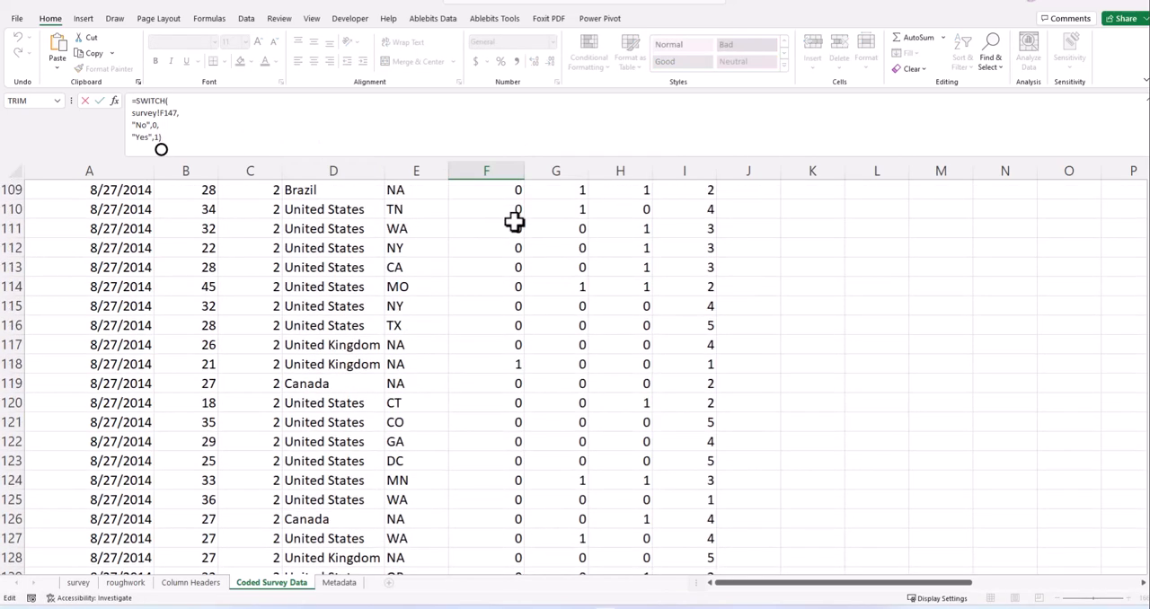
pyautogui.scroll(20, 513, 224)
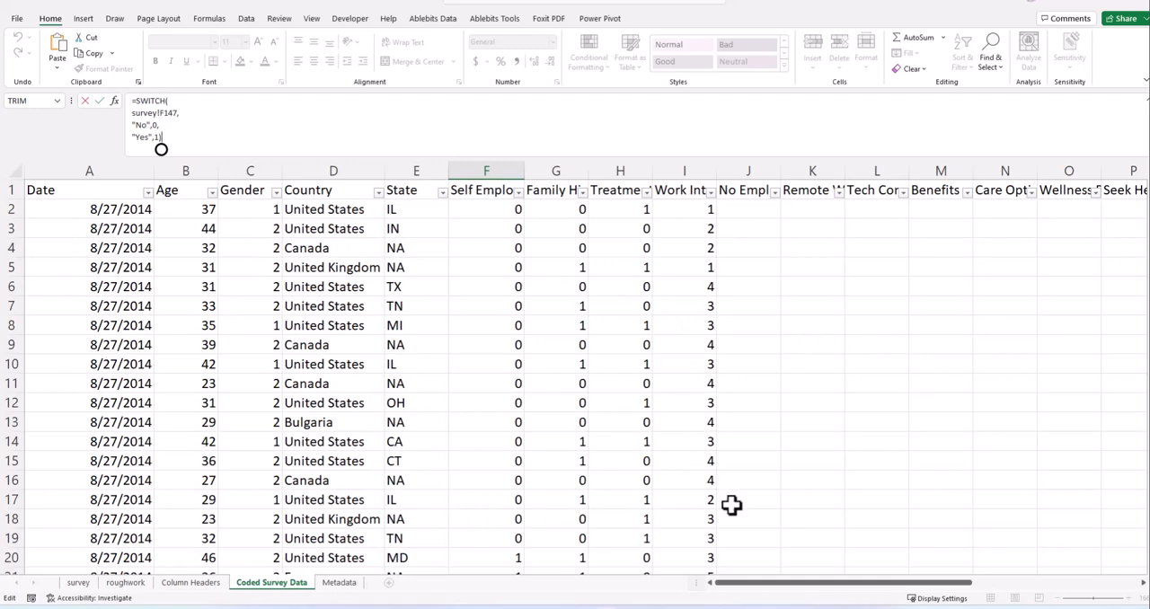
pyautogui.moveTo(752, 596); pyautogui.dragTo(991, 605)
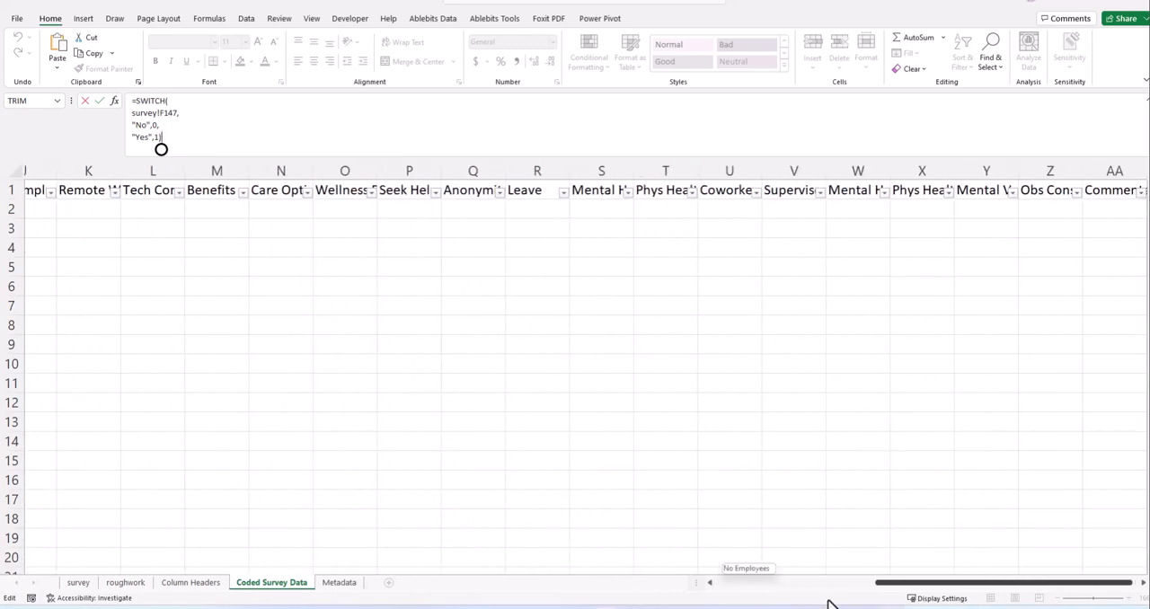
pyautogui.moveTo(828, 601); pyautogui.dragTo(558, 593)
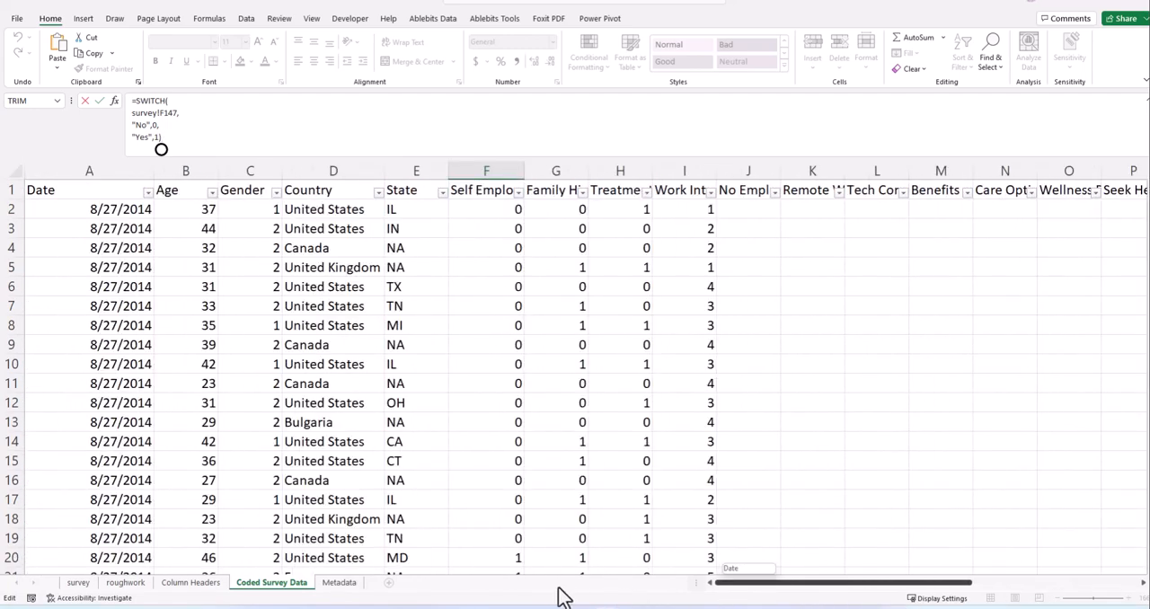
pyautogui.click(753, 212)
# - On the survey sheet, examine which distinct answers the Work Interfere and Leave columns contain
pyautogui.click(79, 582)
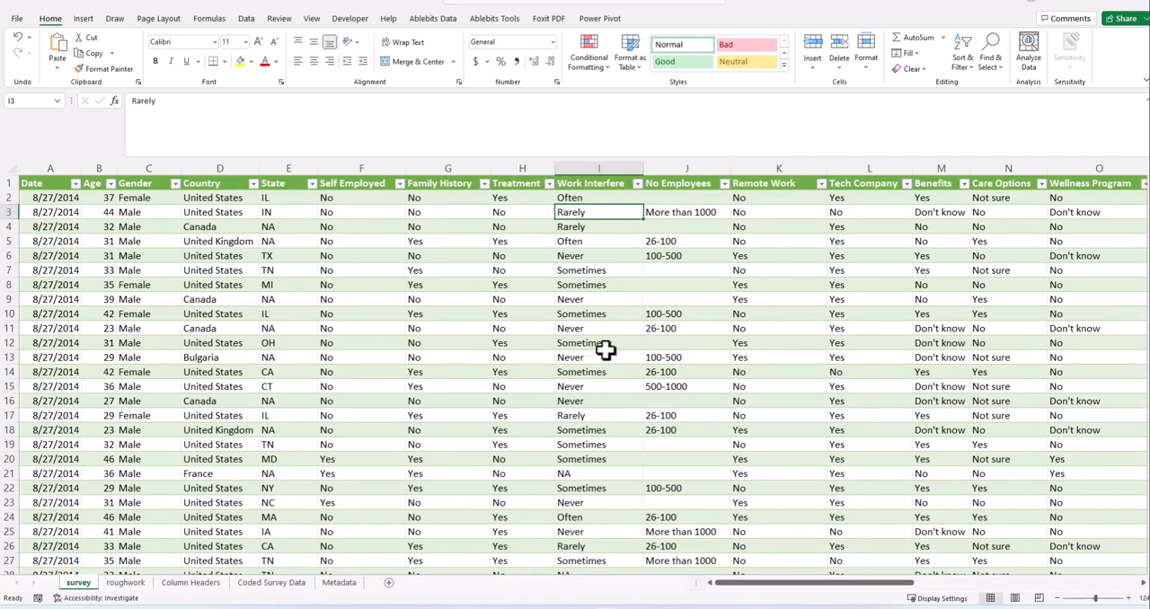
pyautogui.click(637, 183)
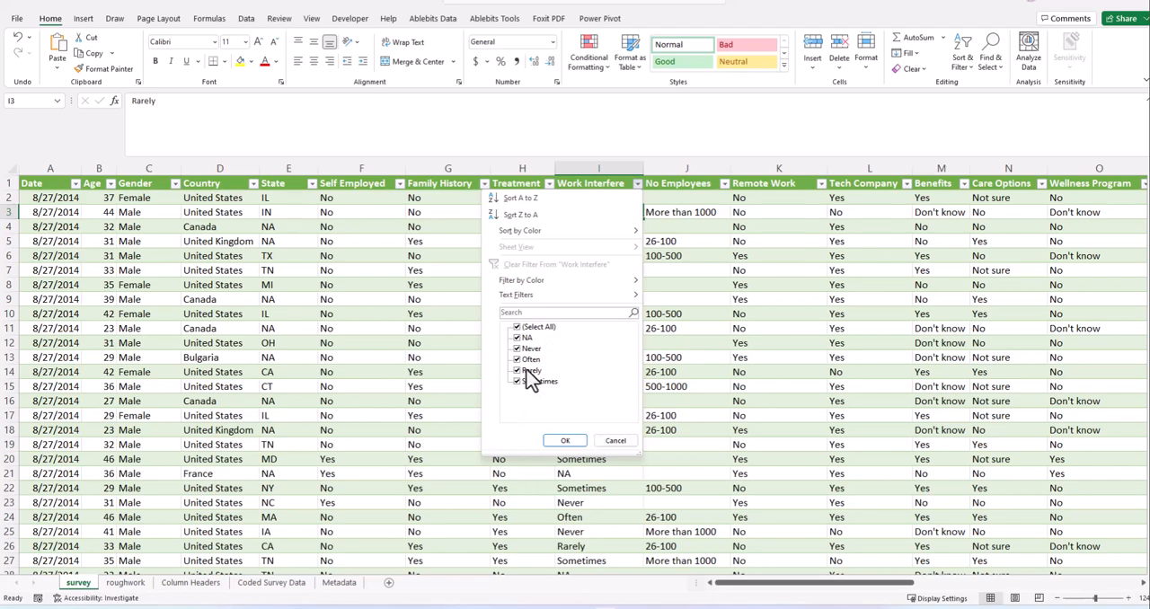
pyautogui.click(794, 584)
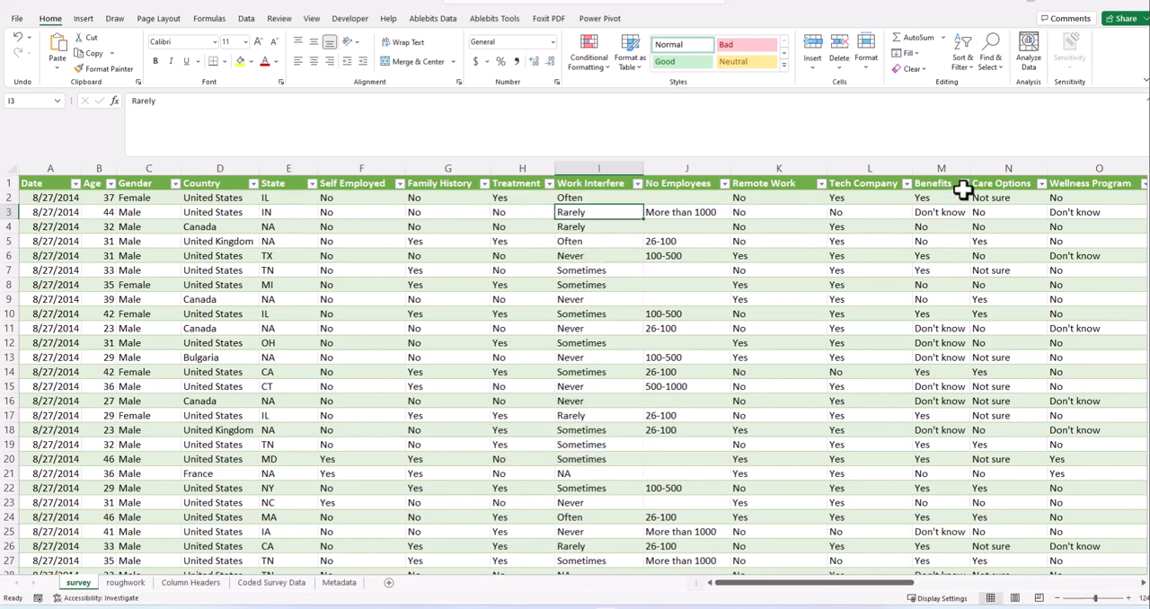
pyautogui.click(964, 184)
pyautogui.click(868, 493)
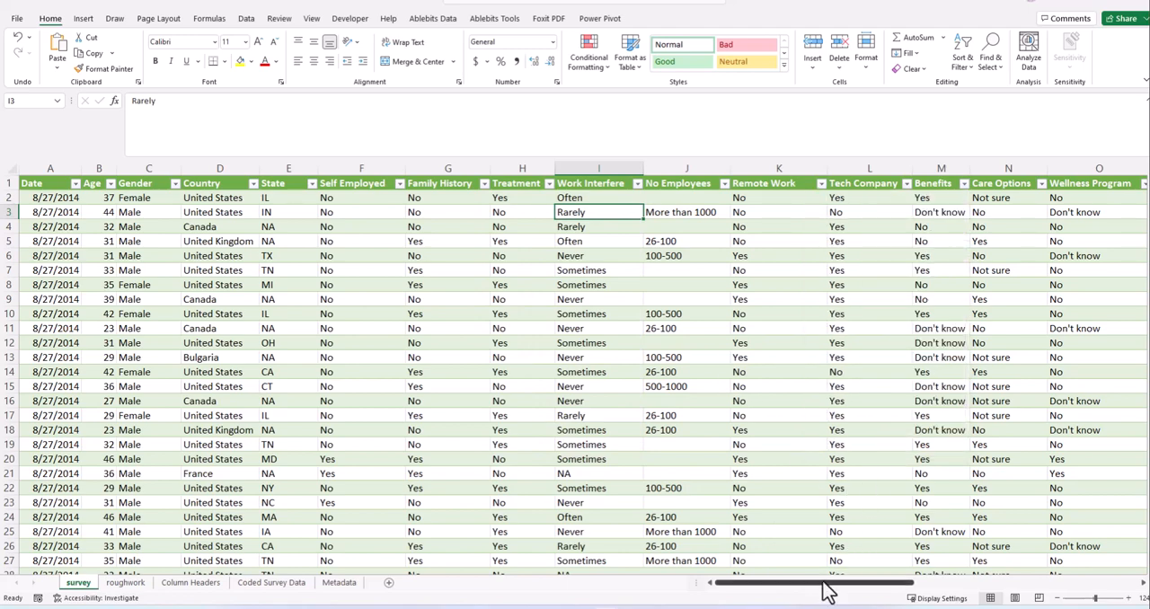
pyautogui.moveTo(824, 584); pyautogui.dragTo(926, 589)
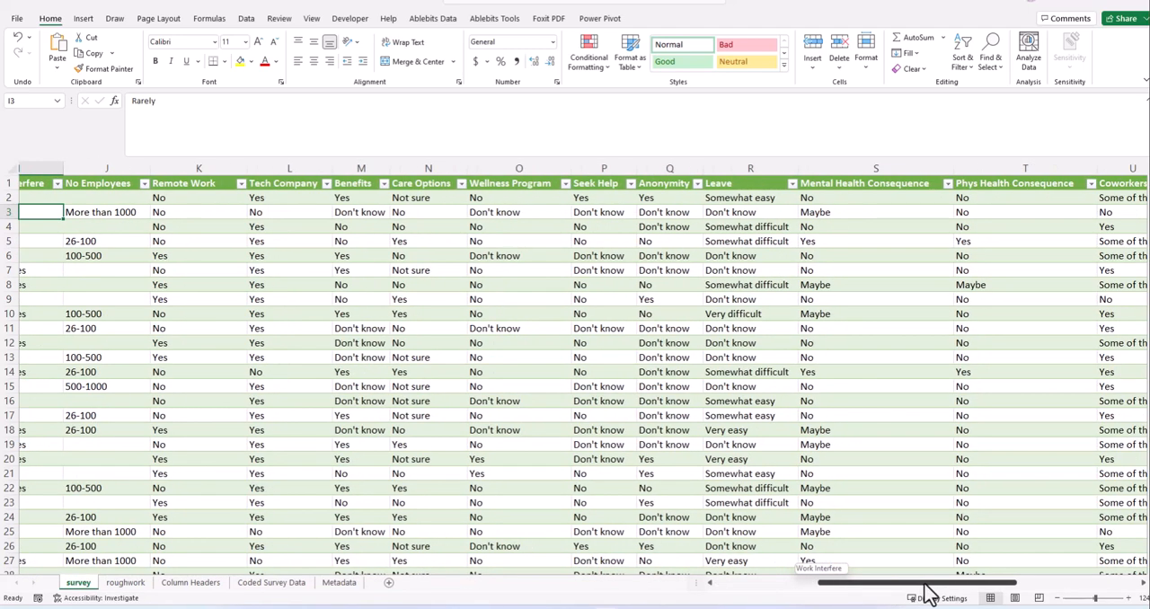
pyautogui.click(792, 184)
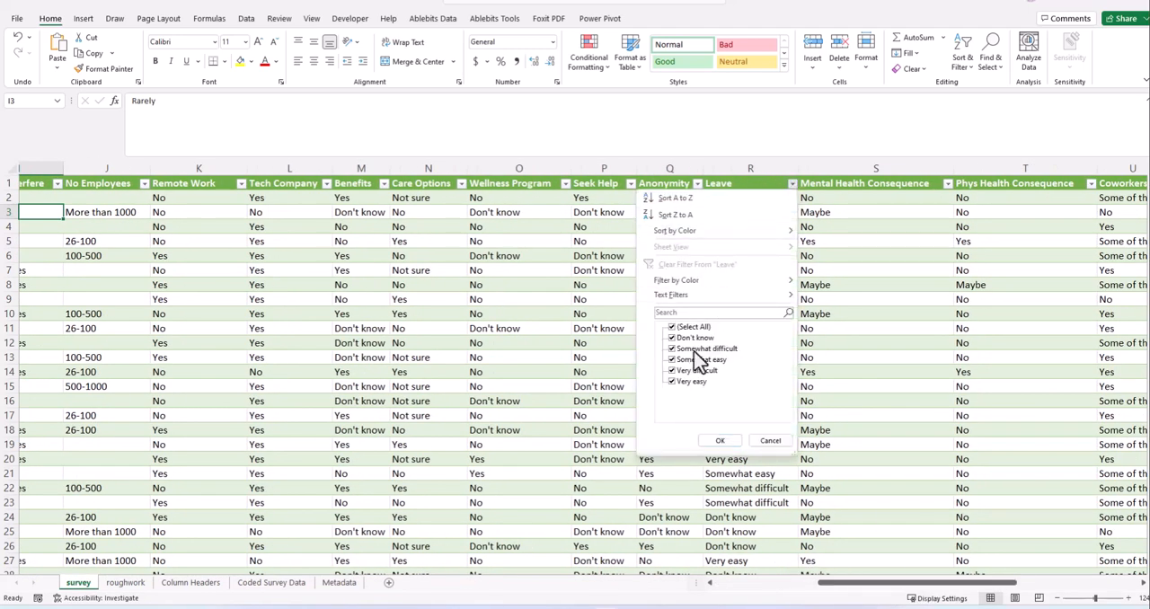
pyautogui.click(725, 184)
pyautogui.click(724, 184)
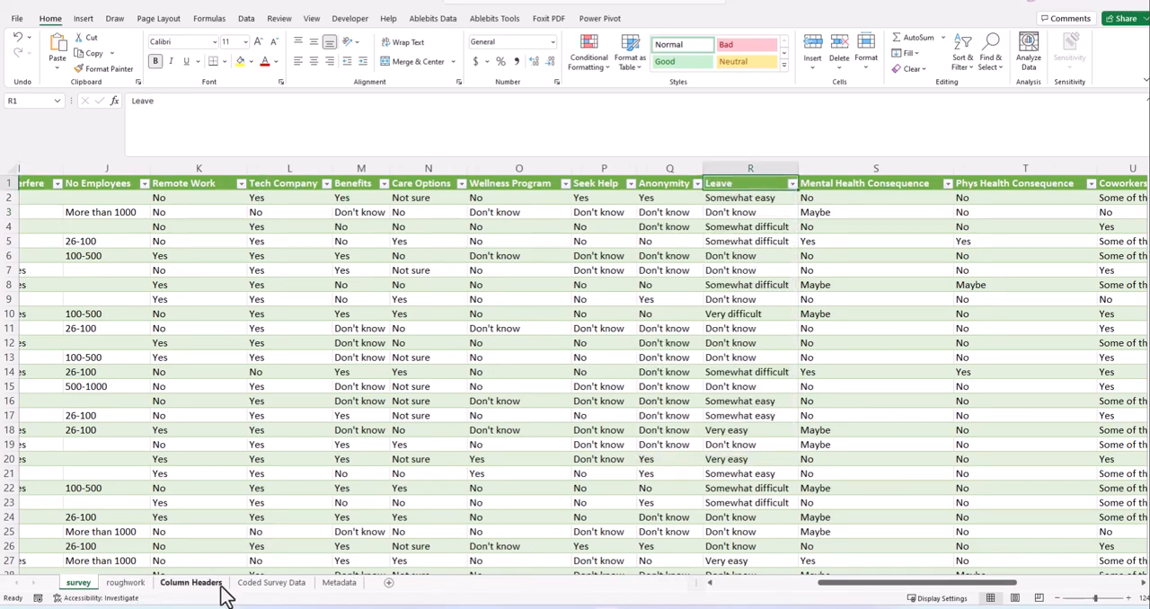
# - Enter the heading "Leave" in cell D1 of the roughwork sheet
pyautogui.click(125, 583)
pyautogui.click(134, 418)
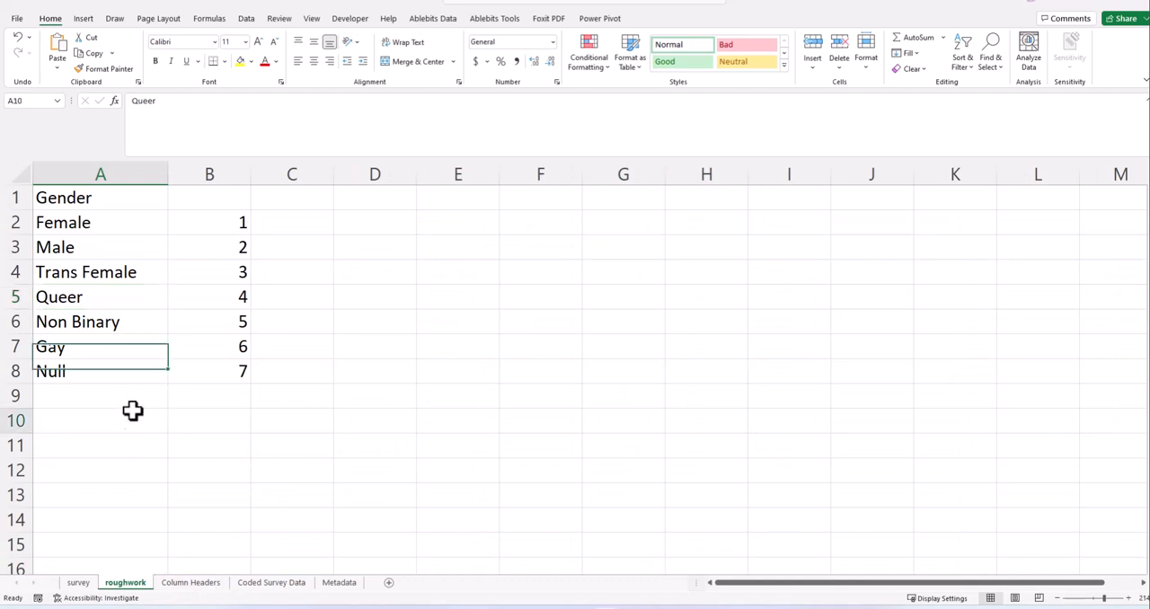
pyautogui.click(373, 197)
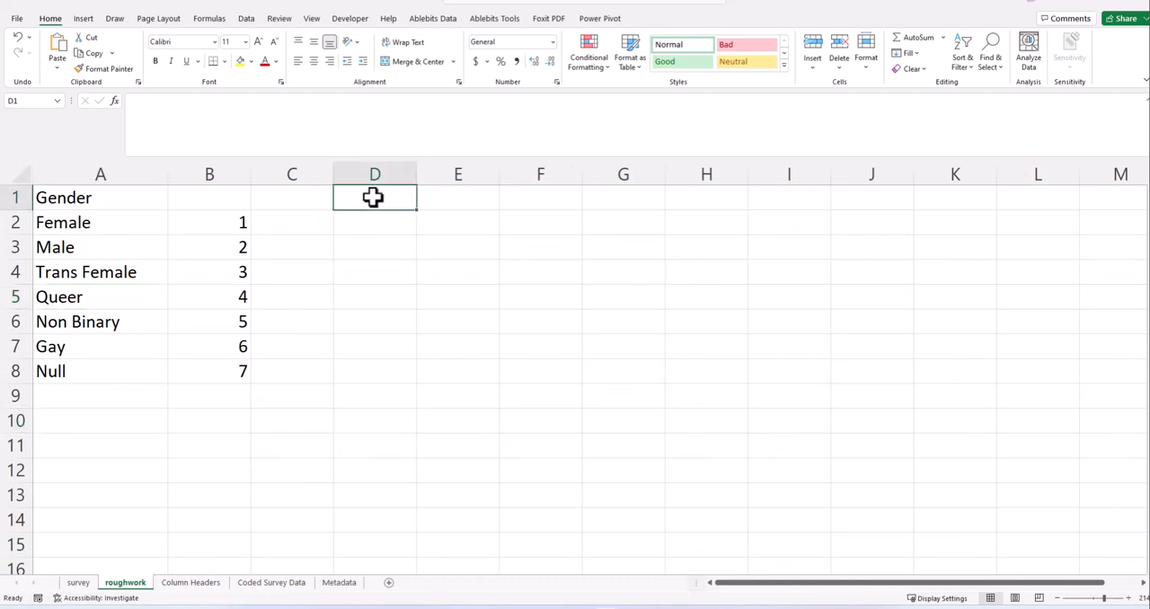
pyautogui.write('Leave')
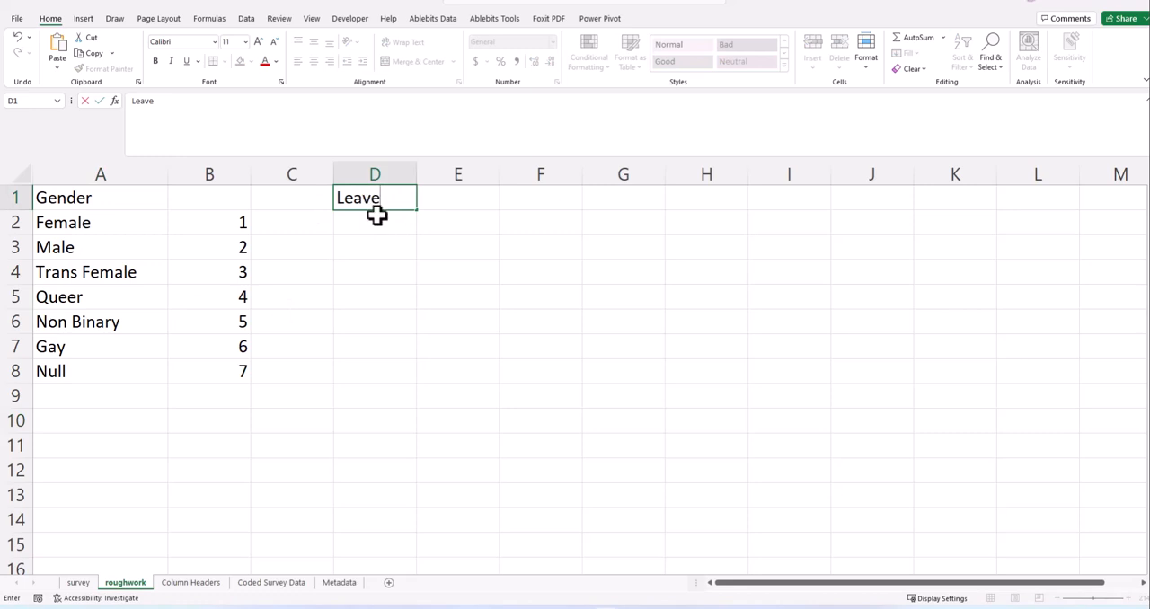
pyautogui.press('Return')
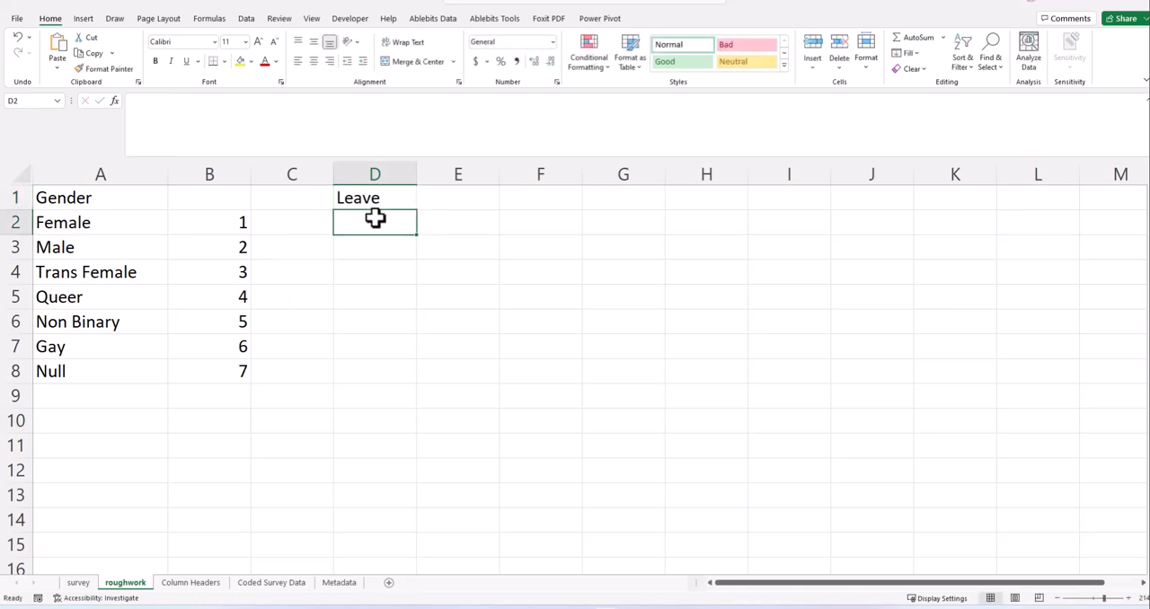
# - List the distinct Leave answers from D2 down with =UNIQUE(survey!R2:R1251) and fit column D's width to its contents
pyautogui.write('=')
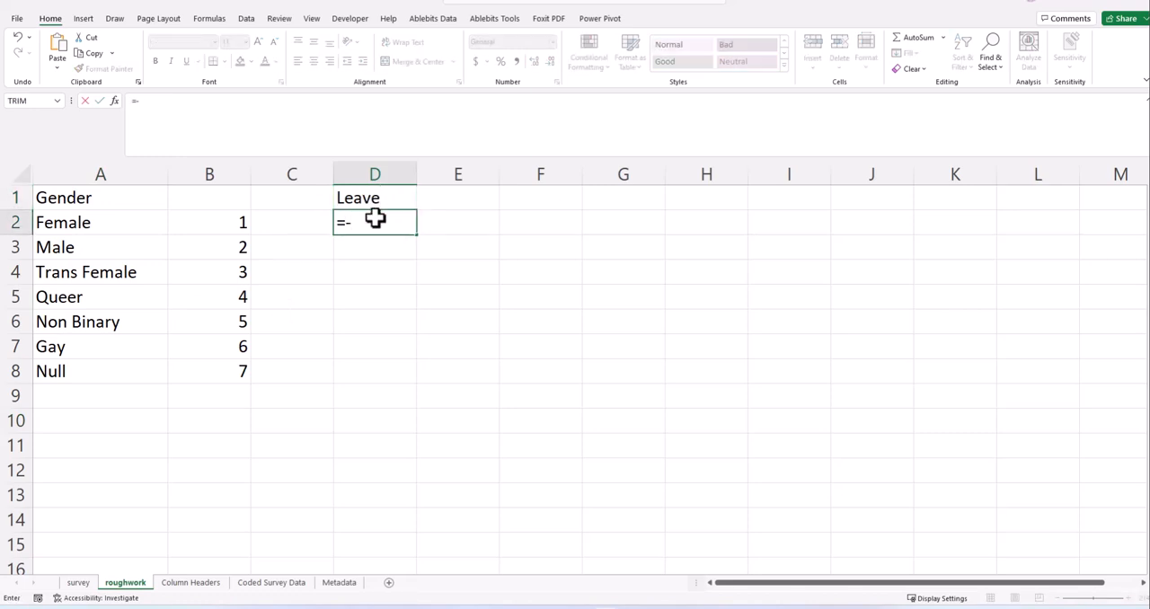
pyautogui.write('uniqu')
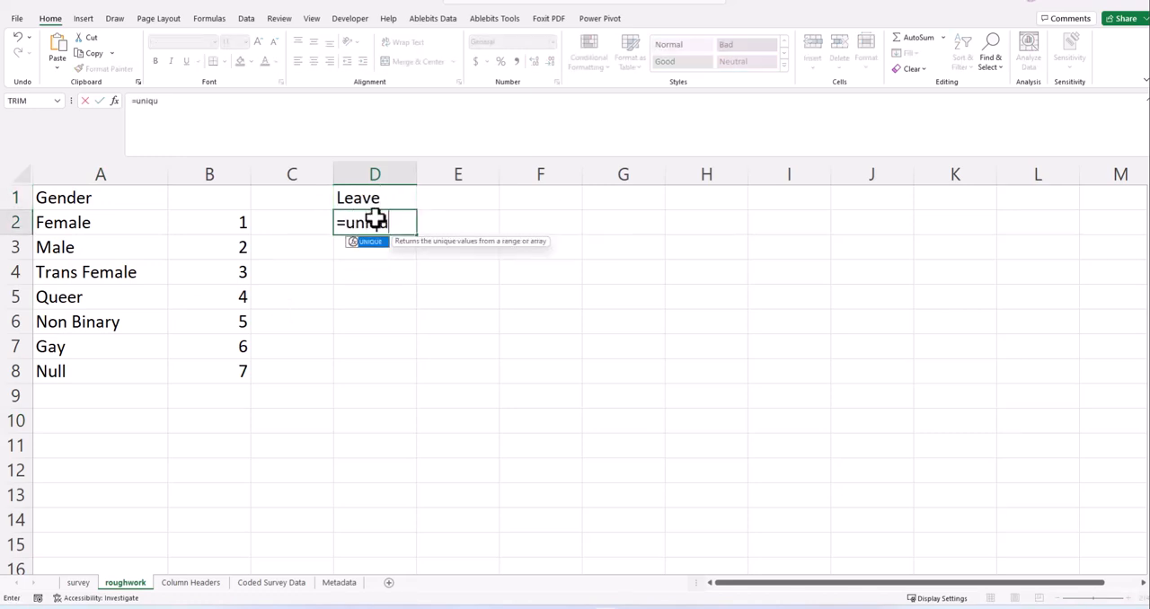
pyautogui.write('e(')
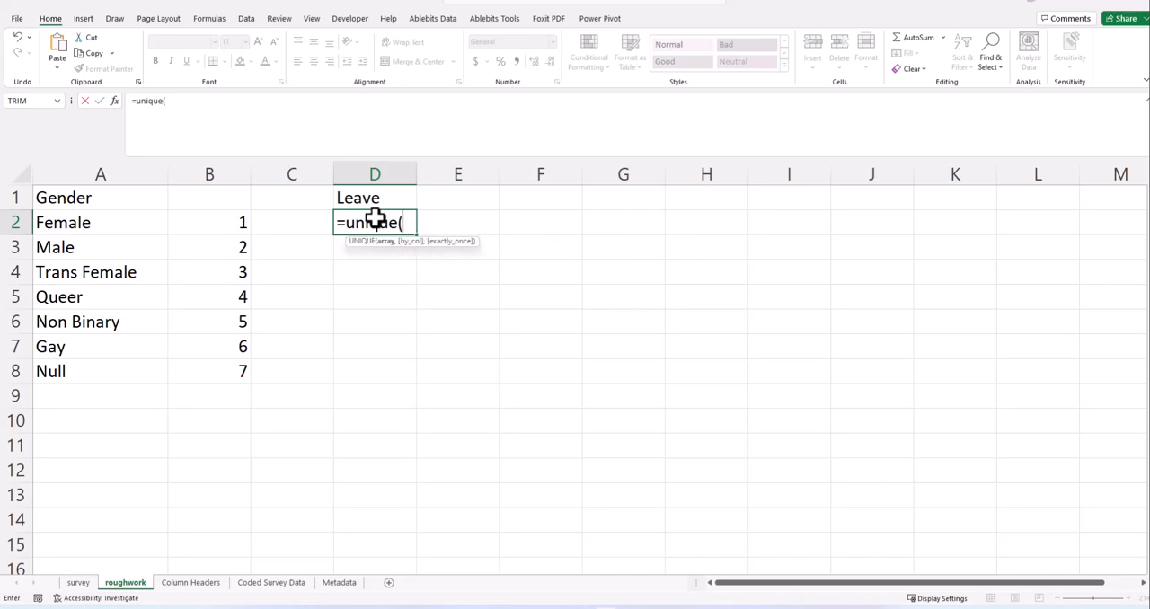
pyautogui.click(81, 582)
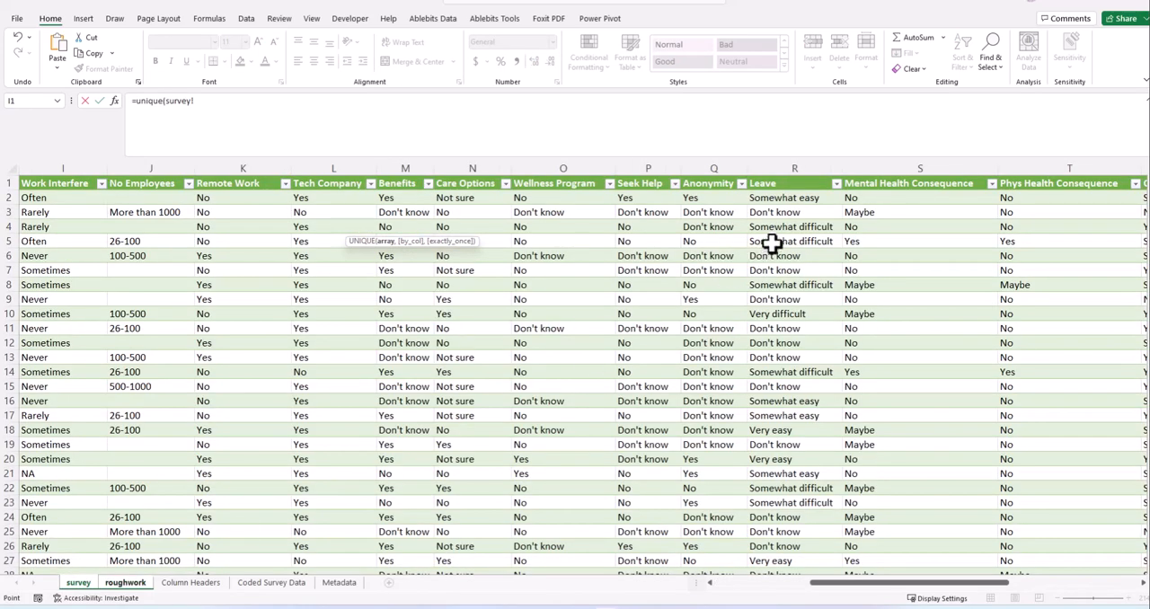
pyautogui.click(787, 198)
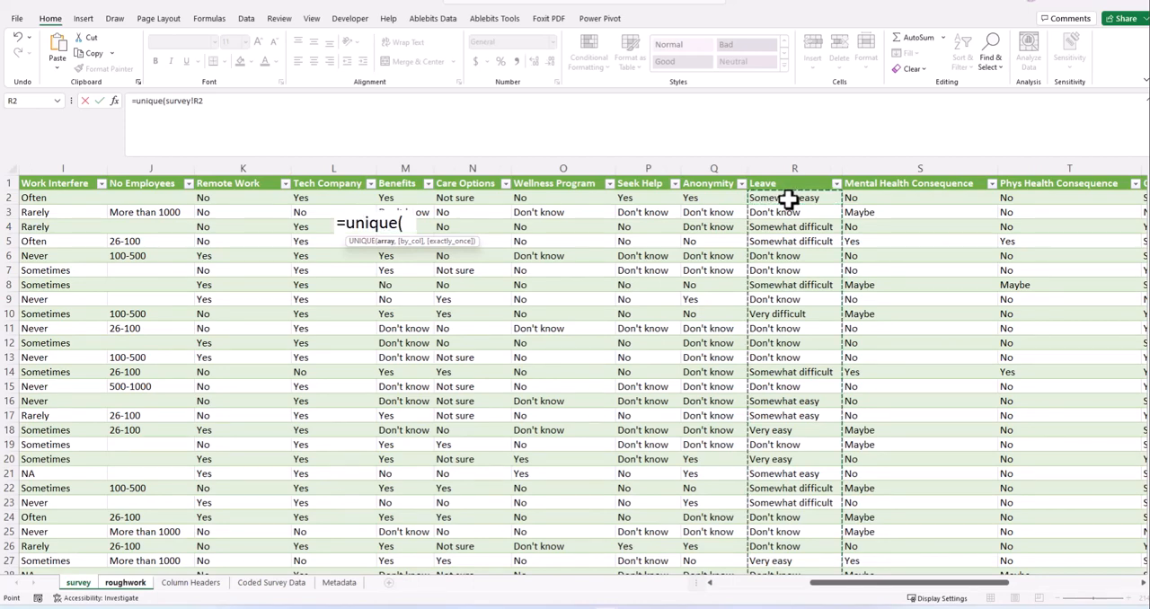
pyautogui.hotkey('ctrl', 'shift', 'Down')
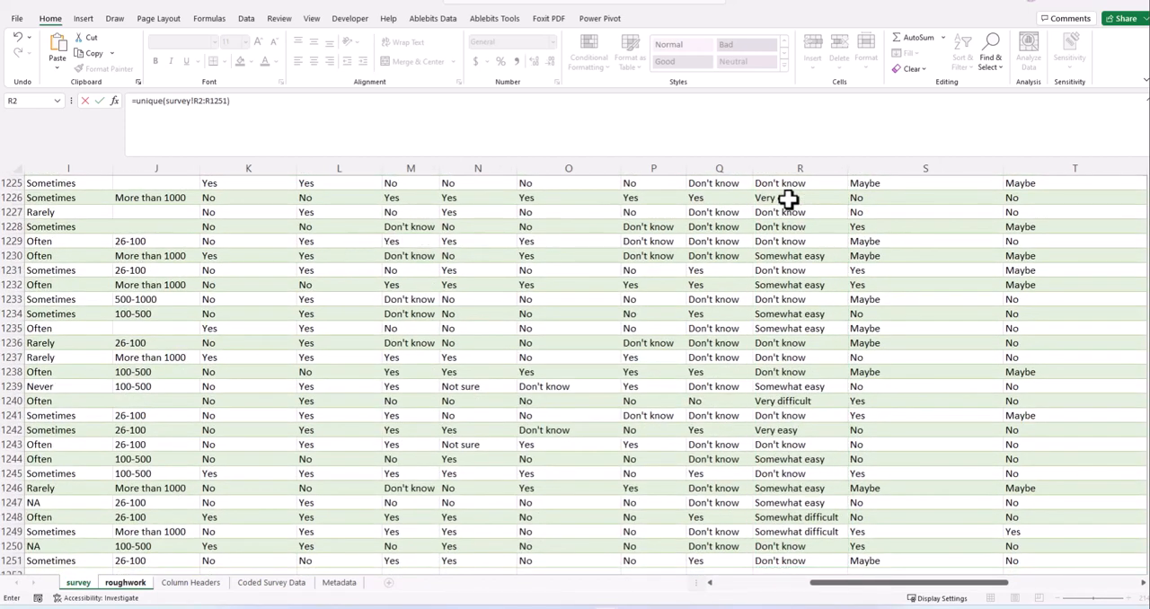
pyautogui.press('Return')
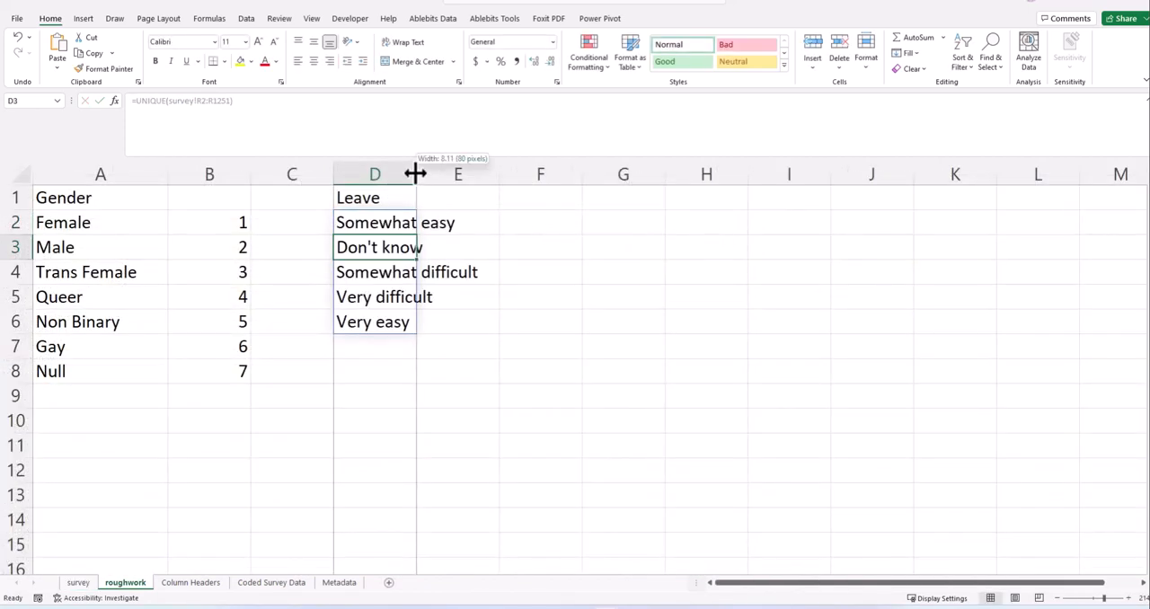
pyautogui.doubleClick(416, 173)
pyautogui.click(490, 321)
# - Replace the UNIQUE formula results in D2:D6 with static values
pyautogui.click(409, 224)
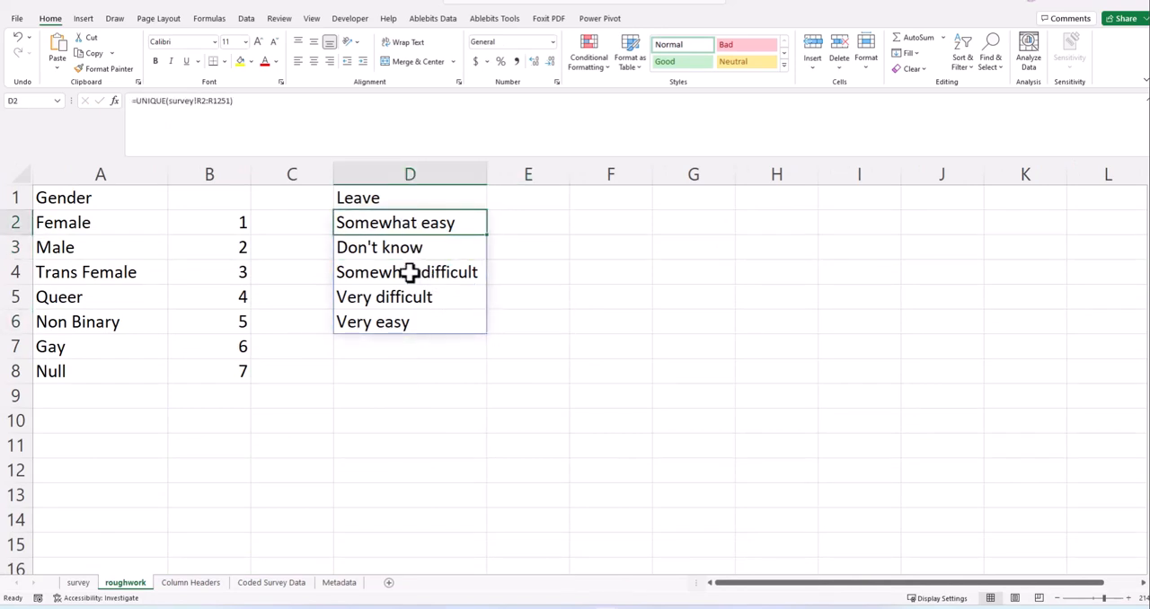
pyautogui.keyDown('shift'); pyautogui.click(409, 322); pyautogui.keyUp('shift')
pyautogui.hotkey('ctrl', 'c')
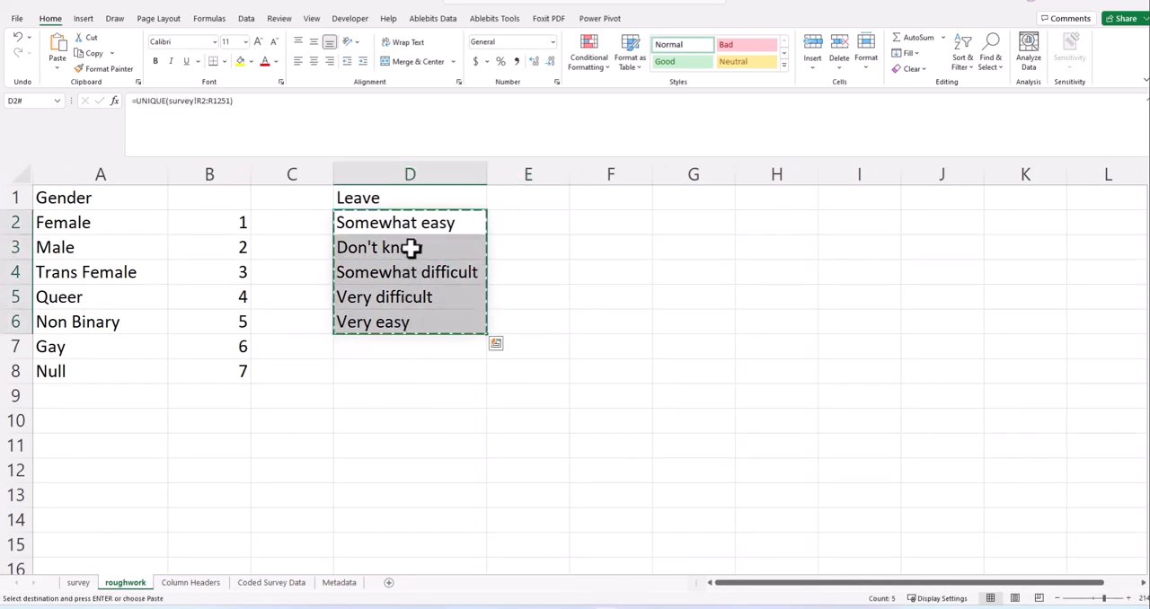
pyautogui.rightClick(415, 230)
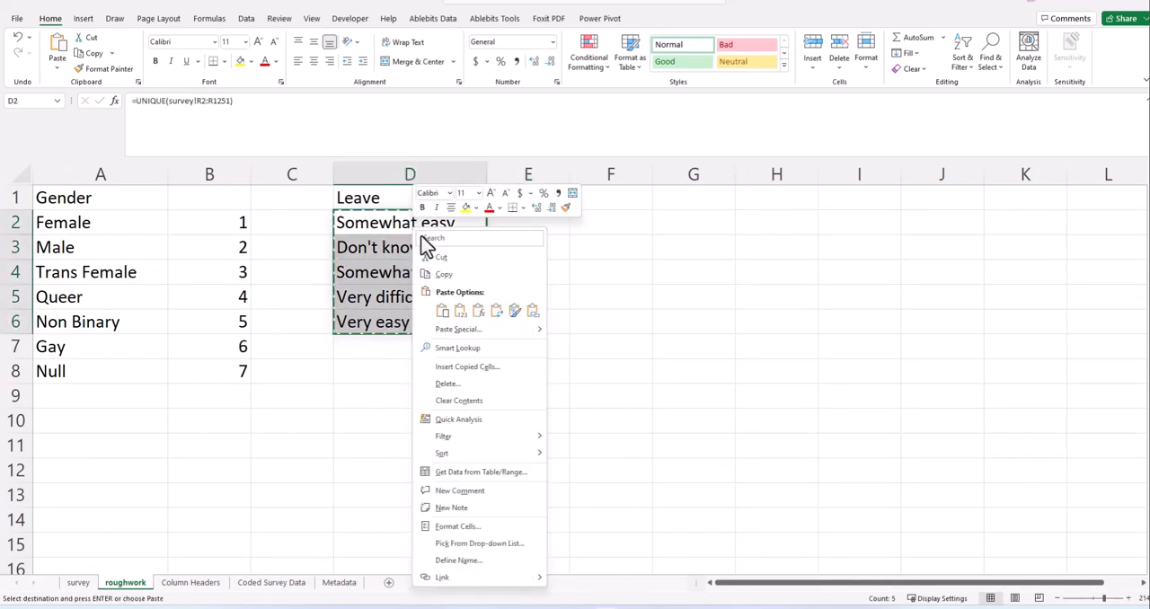
pyautogui.click(468, 311)
pyautogui.click(517, 311)
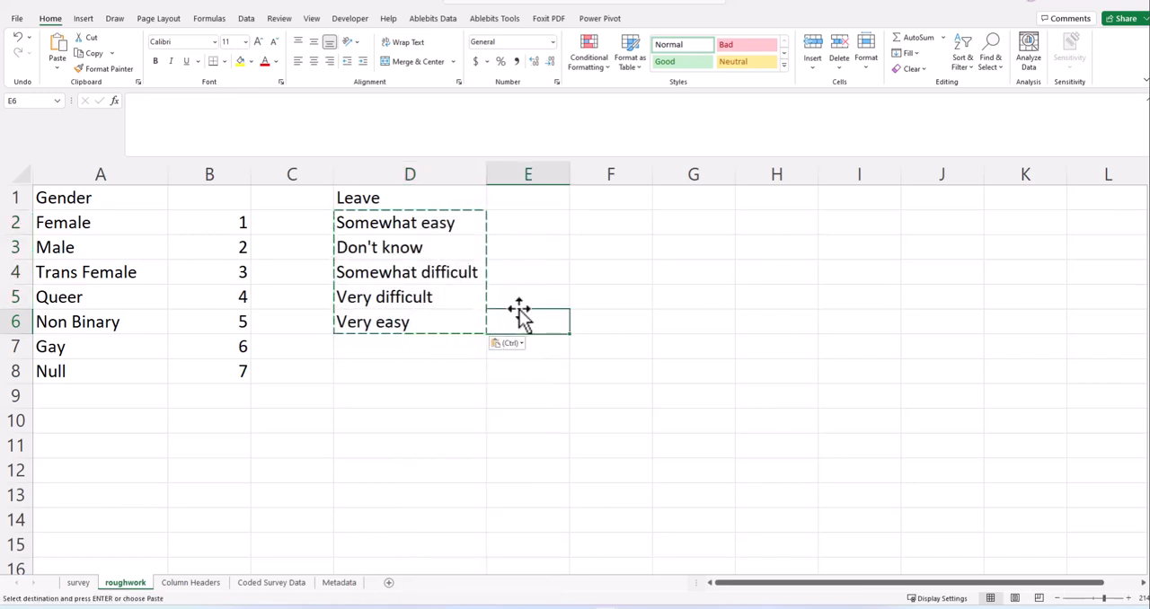
pyautogui.press('Escape')
# - Number the Leave answers on the roughwork sheet from 1 to 5 in cells E2:E6
pyautogui.click(510, 226)
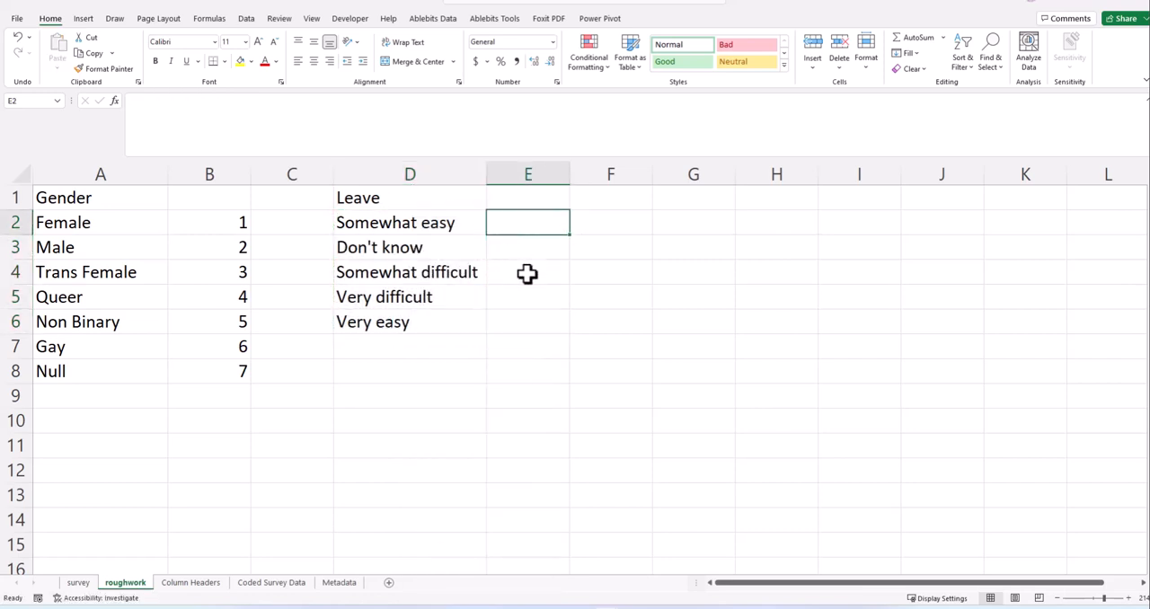
pyautogui.write('1')
pyautogui.press('Return')
pyautogui.write('3')
pyautogui.press('Return')
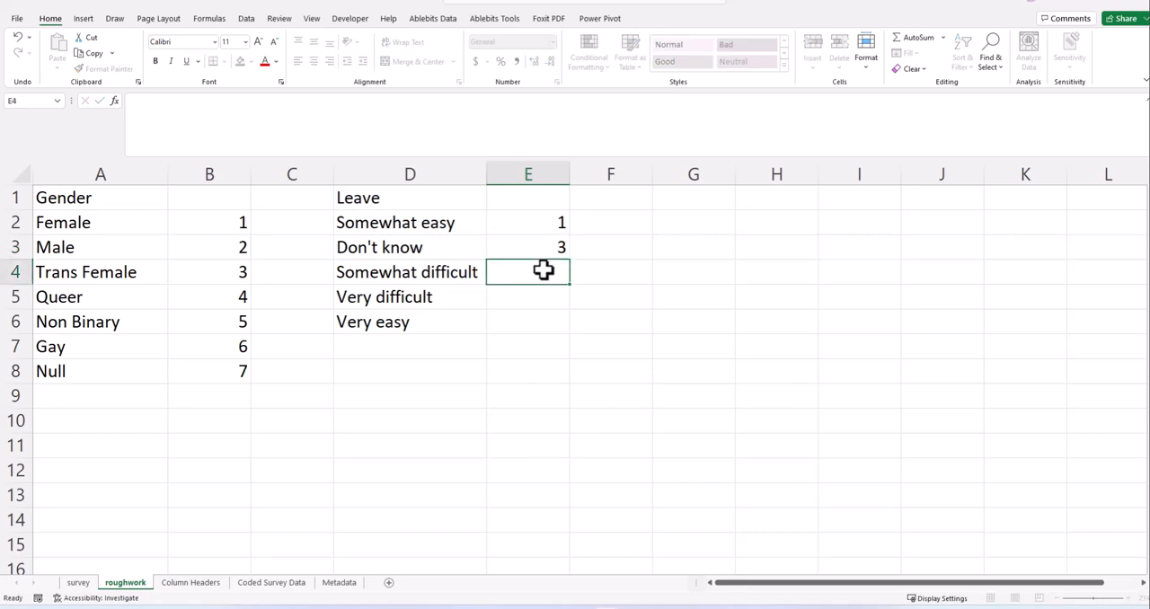
pyautogui.click(547, 248)
pyautogui.click(542, 314)
pyautogui.click(547, 250)
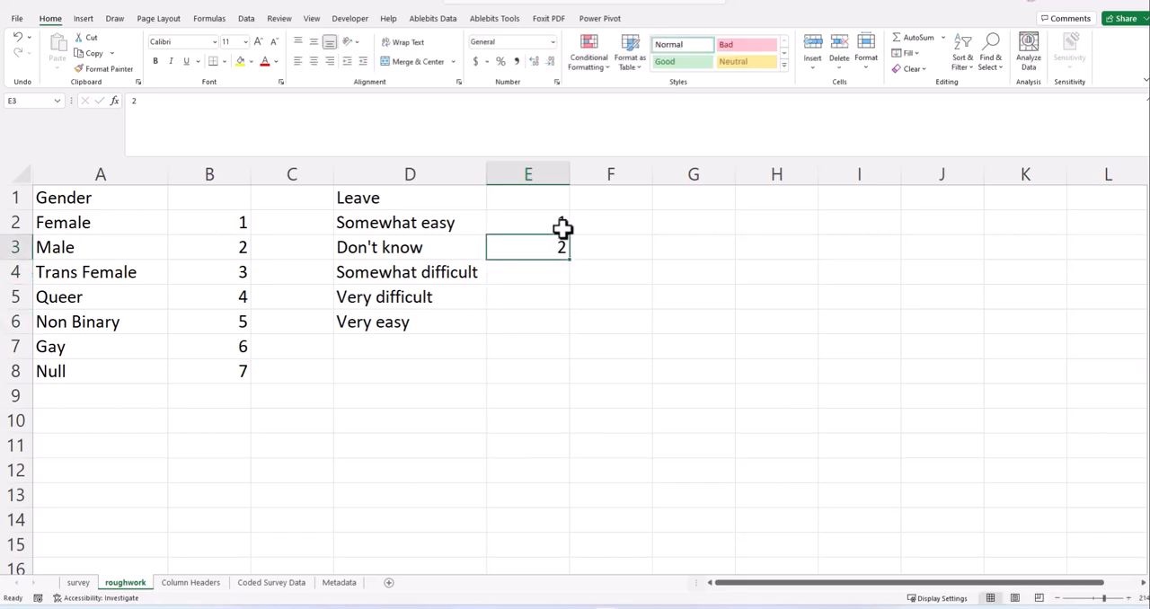
pyautogui.click(563, 228)
pyautogui.moveTo(569, 234); pyautogui.dragTo(552, 326)
pyautogui.click(616, 275)
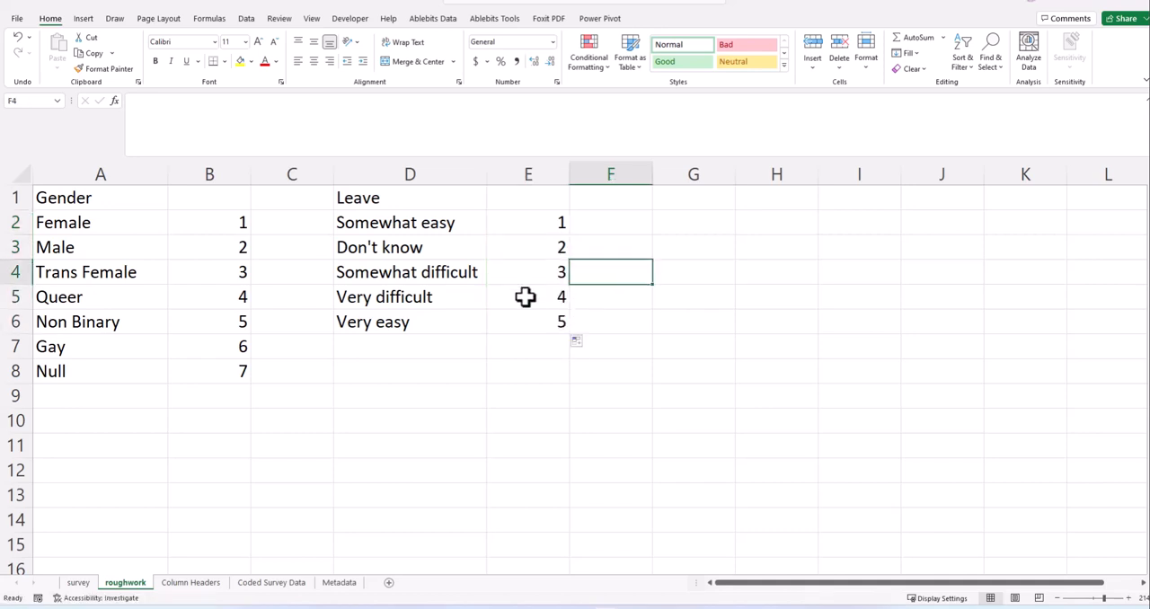
# - Copy the Leave answers together with their codes in D2:E6
pyautogui.click(523, 229)
pyautogui.click(382, 226)
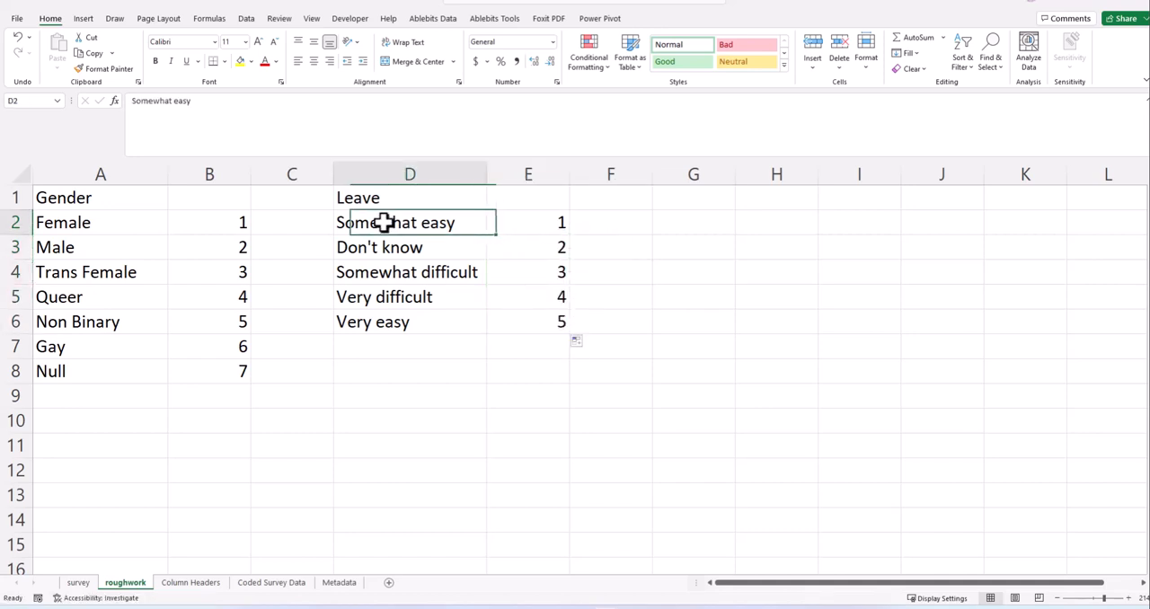
pyautogui.keyDown('shift'); pyautogui.click(536, 326); pyautogui.keyUp('shift')
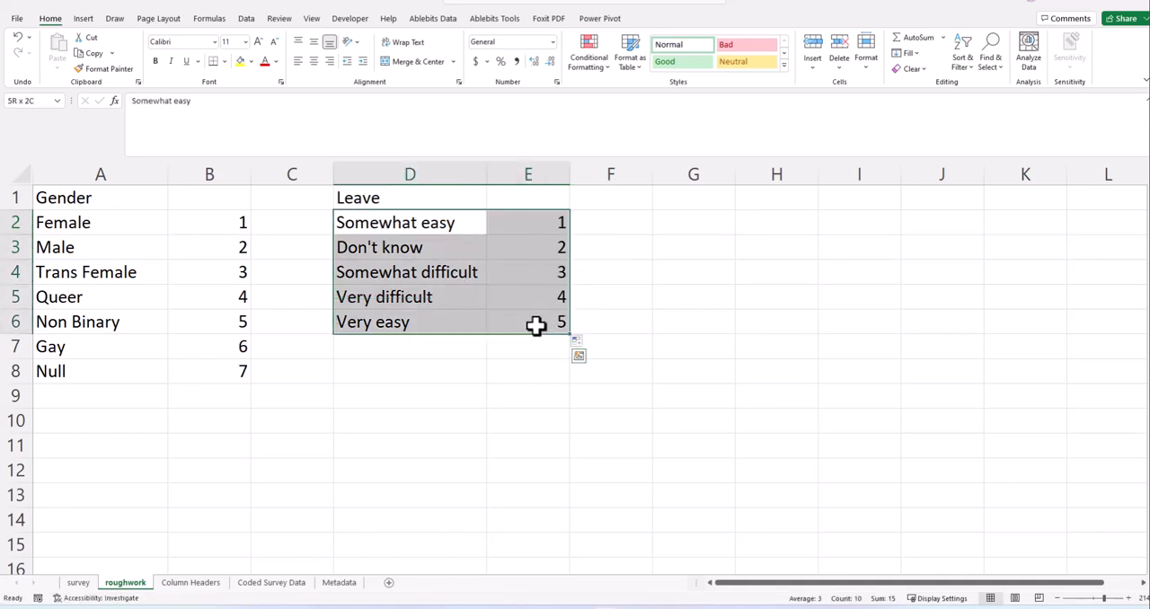
pyautogui.hotkey('ctrl', 'c')
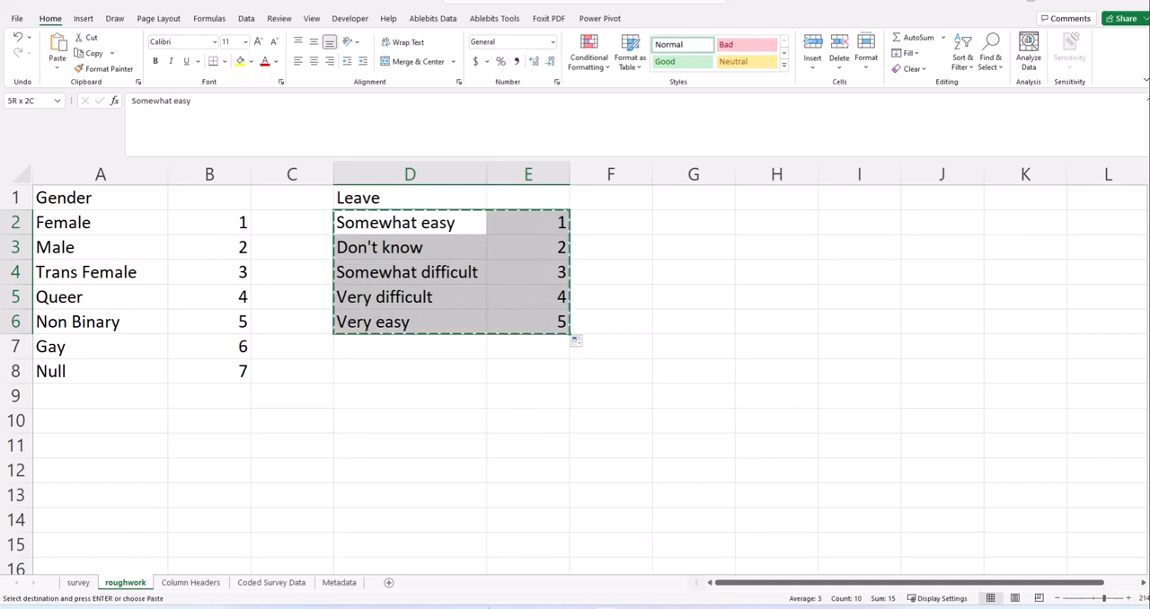
# - Start a SWITCH formula in the Leave column's cell R2 on the Coded Survey Data sheet, with survey!R2 as its expression
pyautogui.click(266, 583)
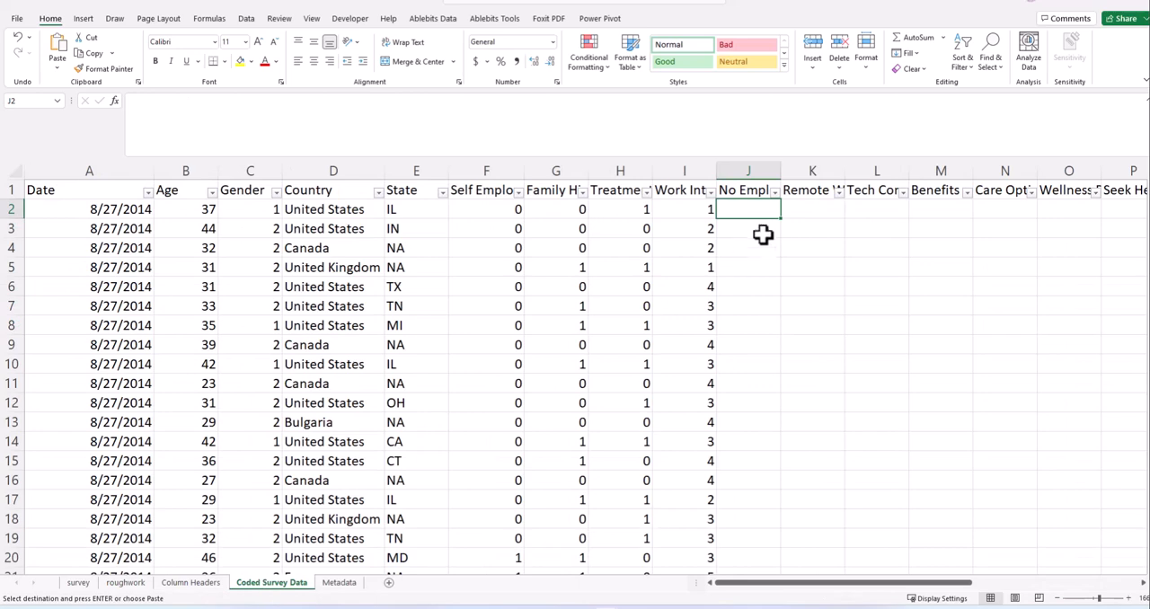
pyautogui.click(762, 234)
pyautogui.moveTo(864, 584); pyautogui.dragTo(971, 596)
pyautogui.click(769, 212)
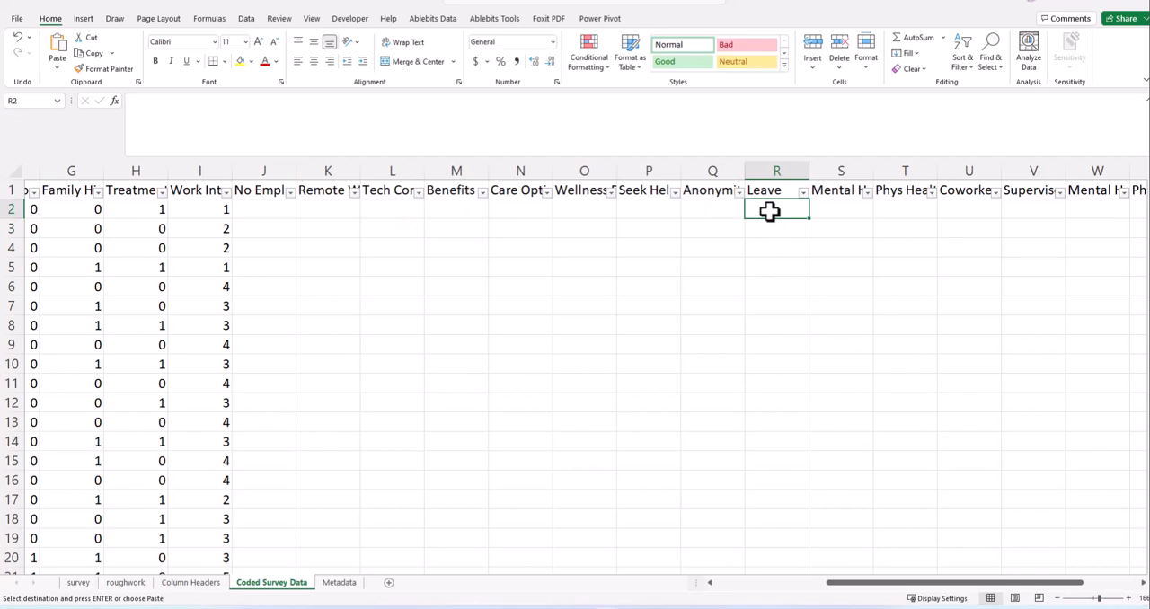
pyautogui.write('=')
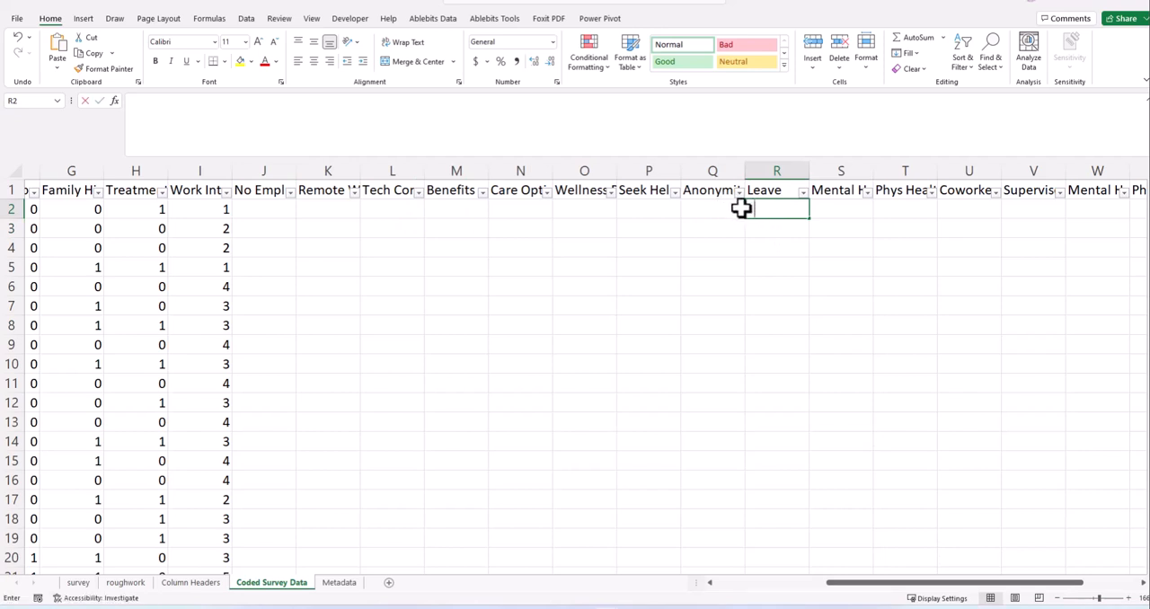
pyautogui.write('s')
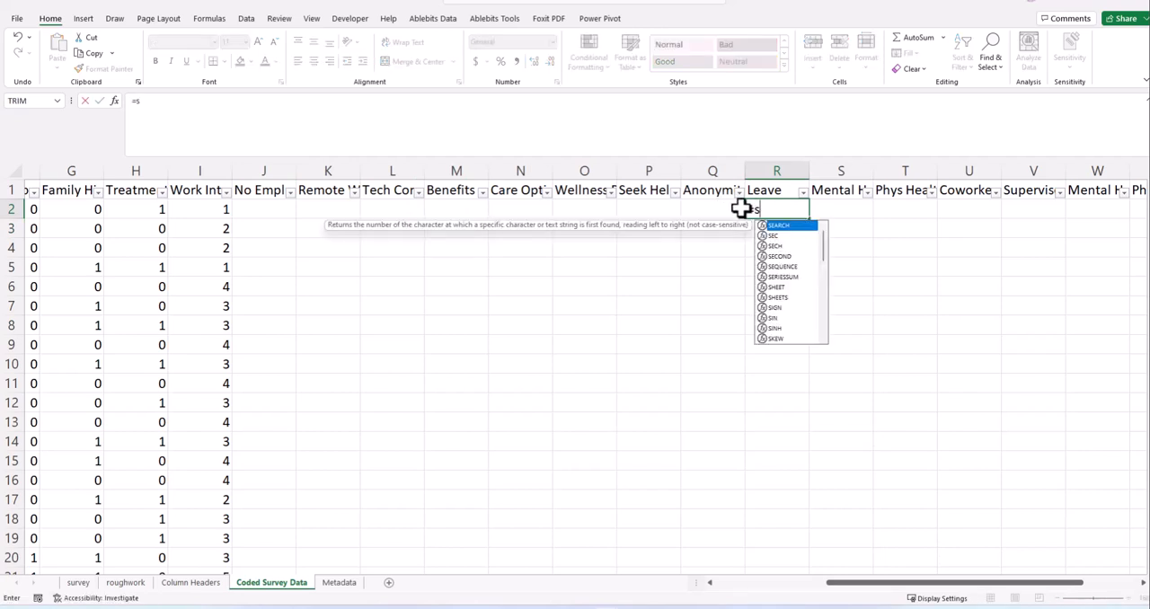
pyautogui.write('witch')
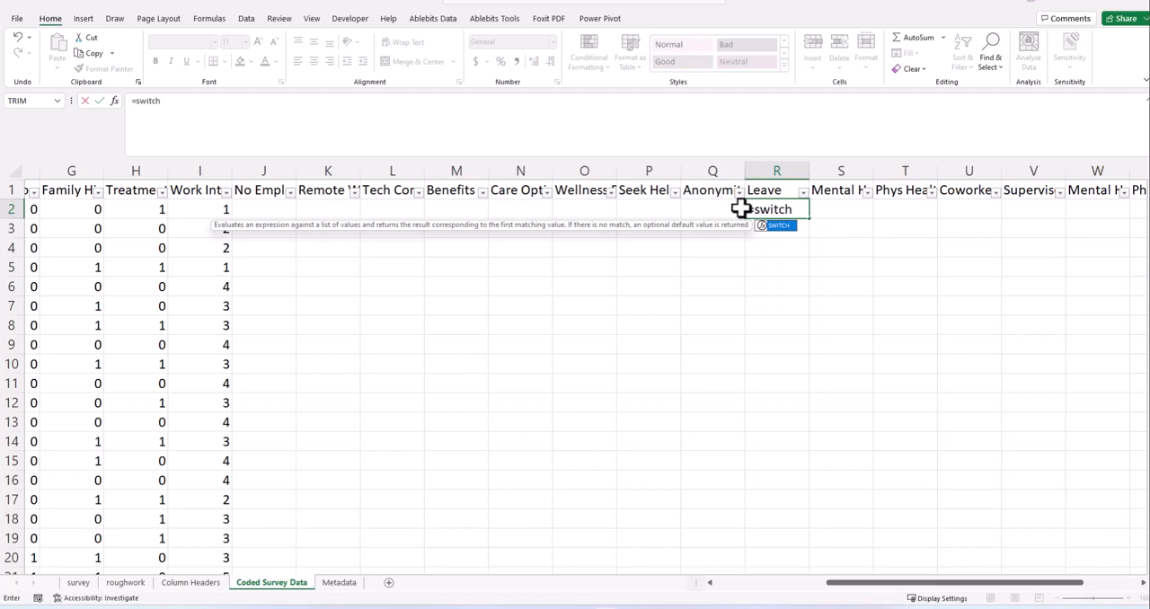
pyautogui.write('(')
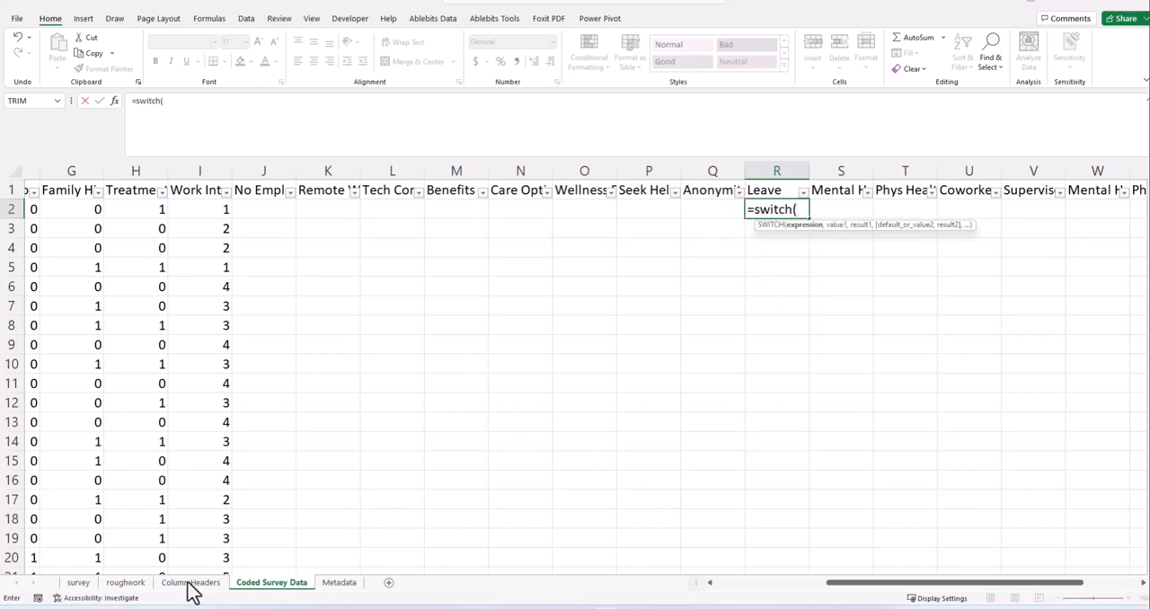
pyautogui.click(90, 583)
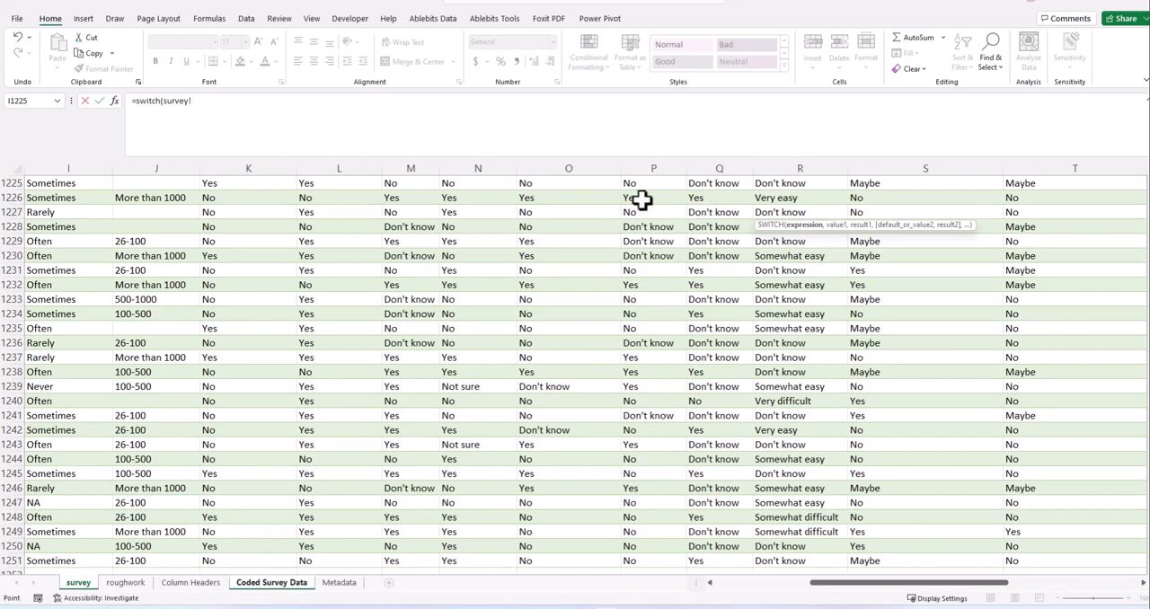
pyautogui.scroll(5, 708, 302)
pyautogui.scroll(6, 708, 302)
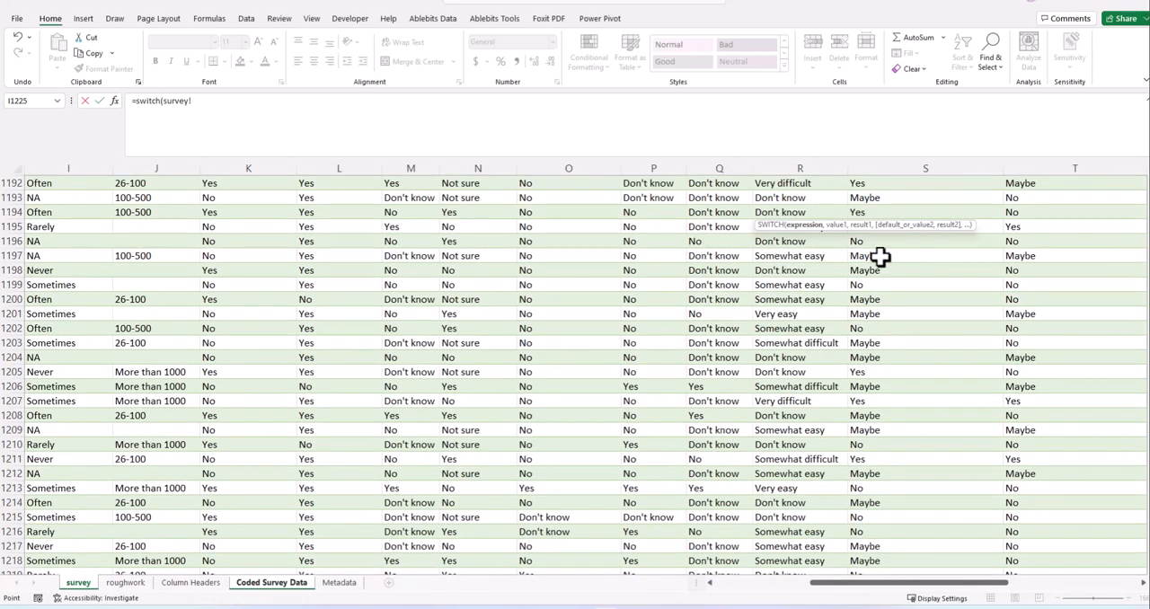
pyautogui.scroll(-9, 575, 377)
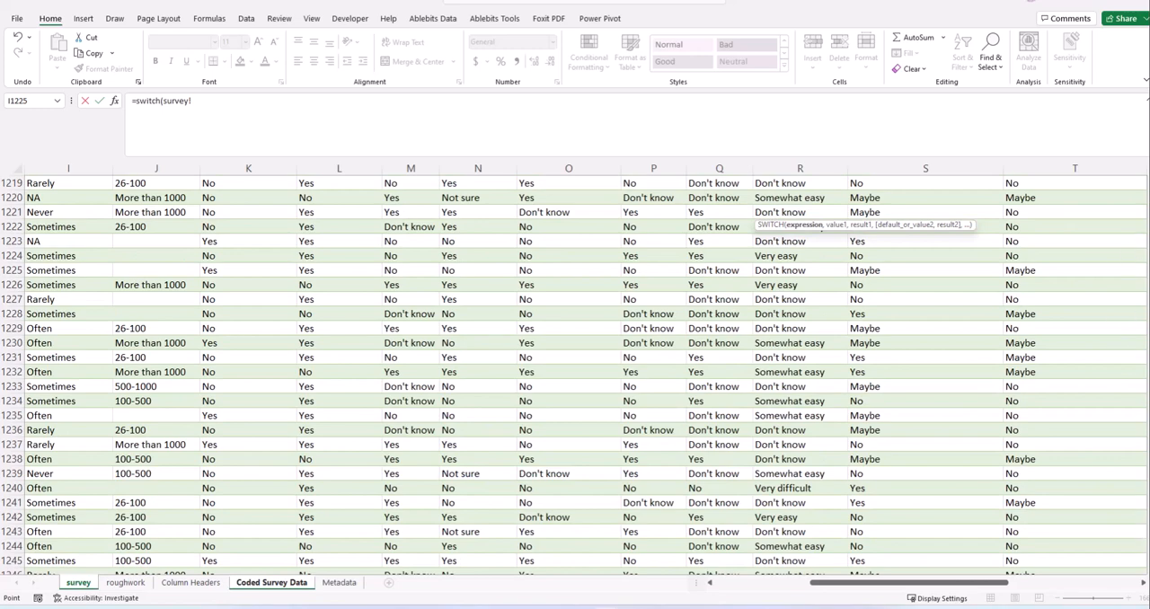
pyautogui.moveTo(1149, 559); pyautogui.dragTo(1149, 185)
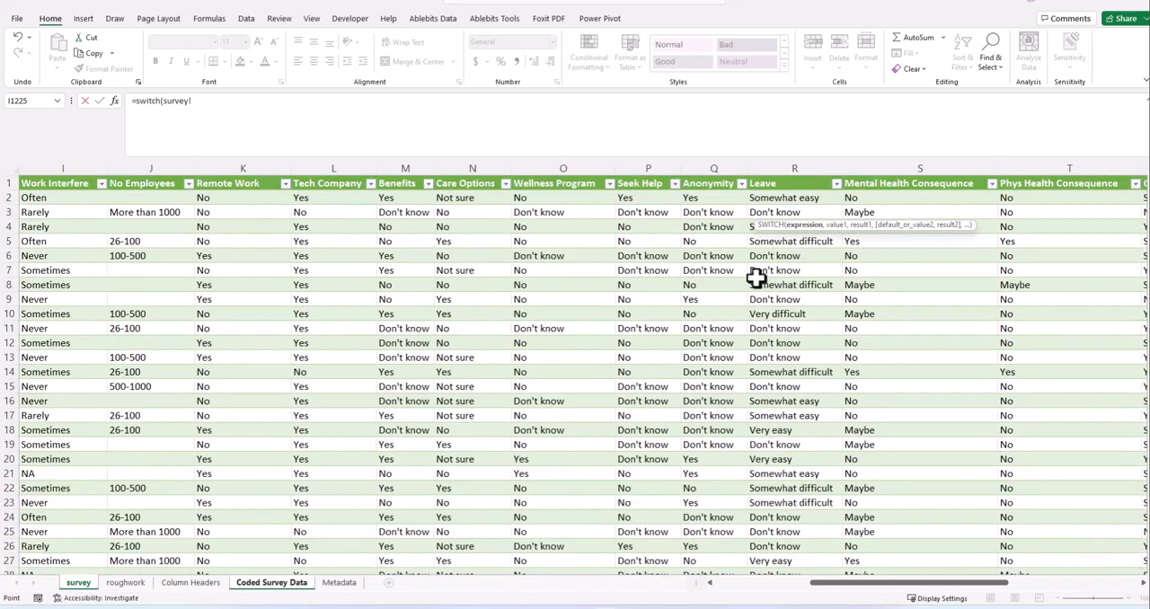
pyautogui.click(762, 197)
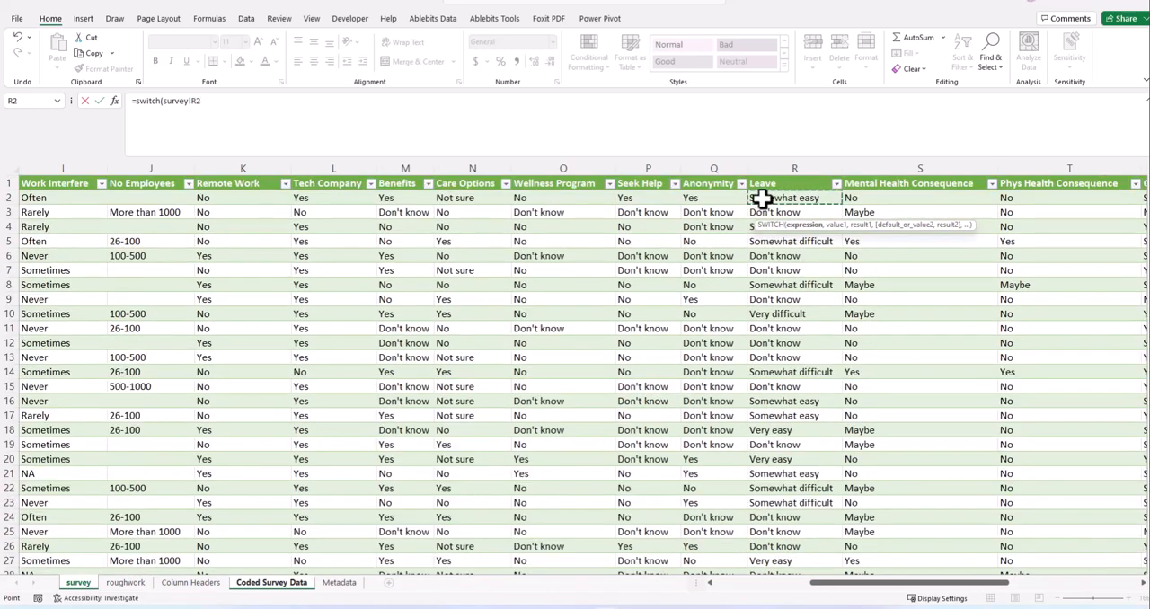
pyautogui.click(217, 101)
pyautogui.write(',')
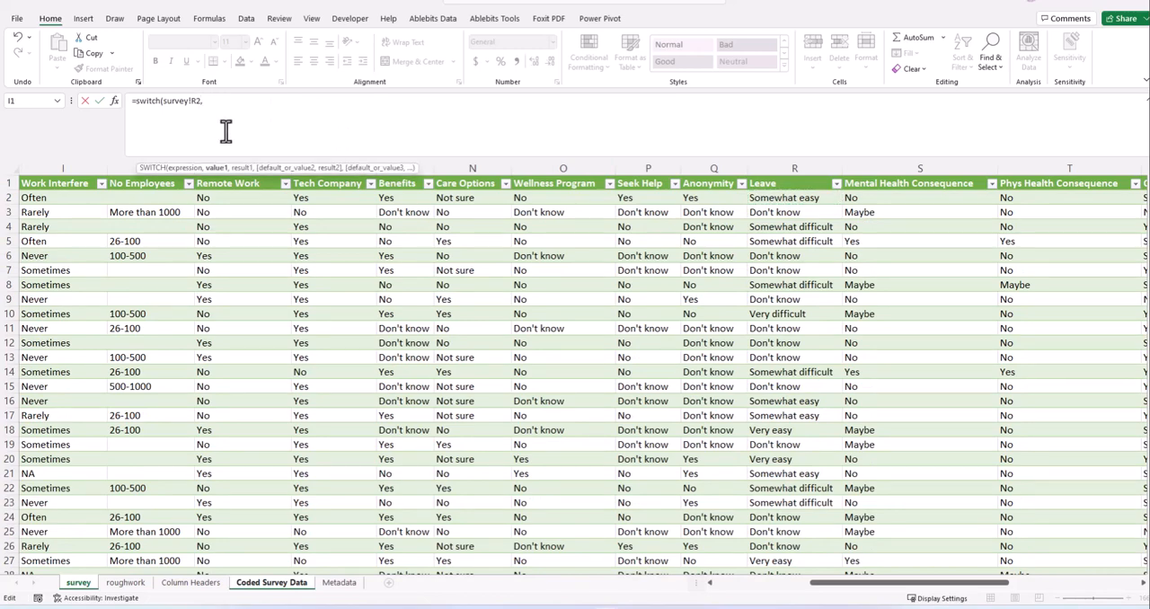
# - Split the SWITCH formula so that survey!R2 and a closing parenthesis each stand on their own line
pyautogui.click(162, 101)
pyautogui.hotkey('alt', 'Return')
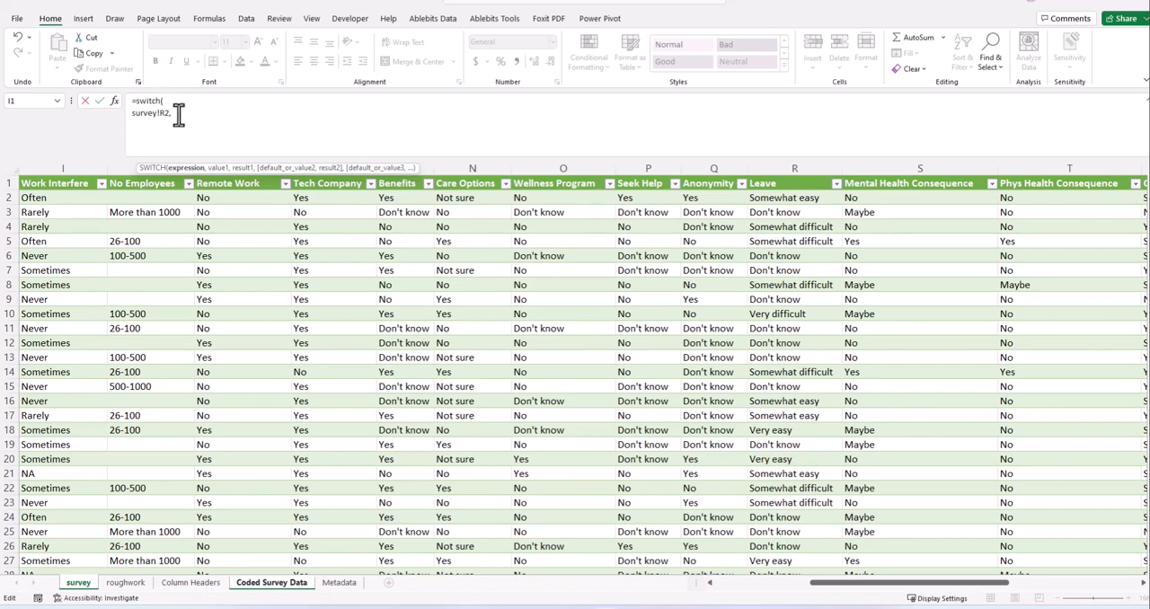
pyautogui.click(179, 114)
pyautogui.hotkey('alt', 'Return')
pyautogui.write(')')
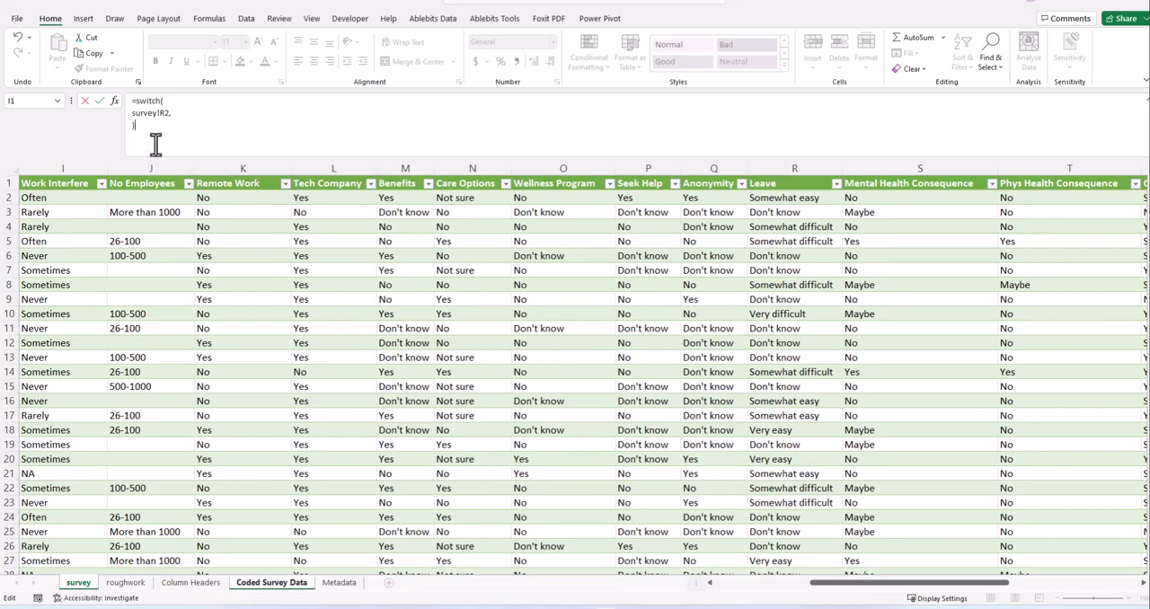
# - Add the placeholder pair "Test",2 to the Leave SWITCH formula and enter it in R2
pyautogui.click(175, 115)
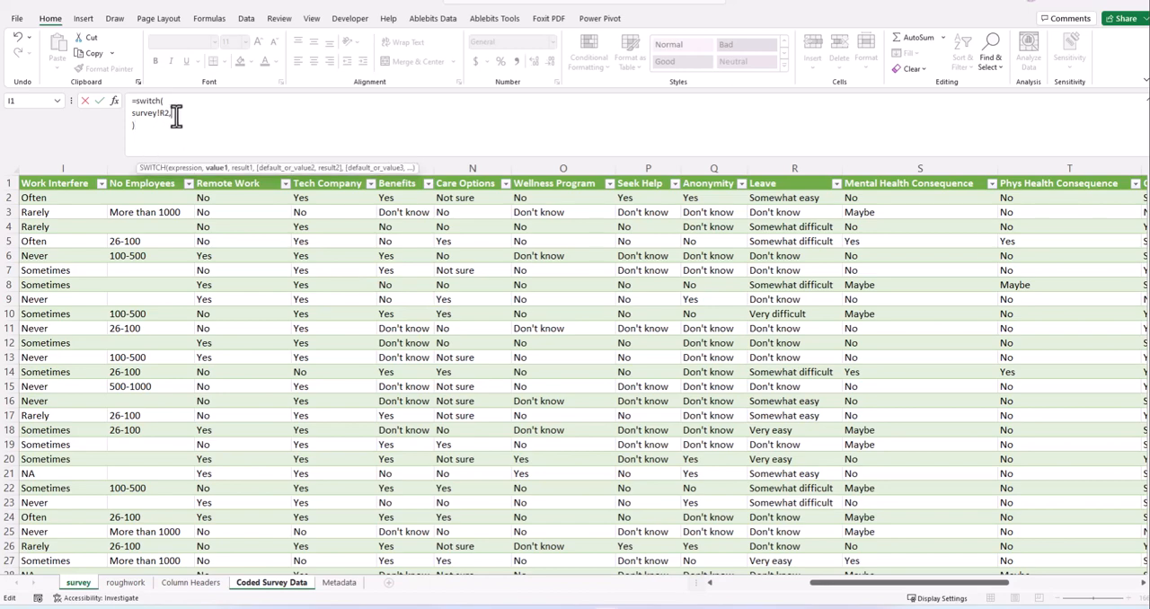
pyautogui.press('Return')
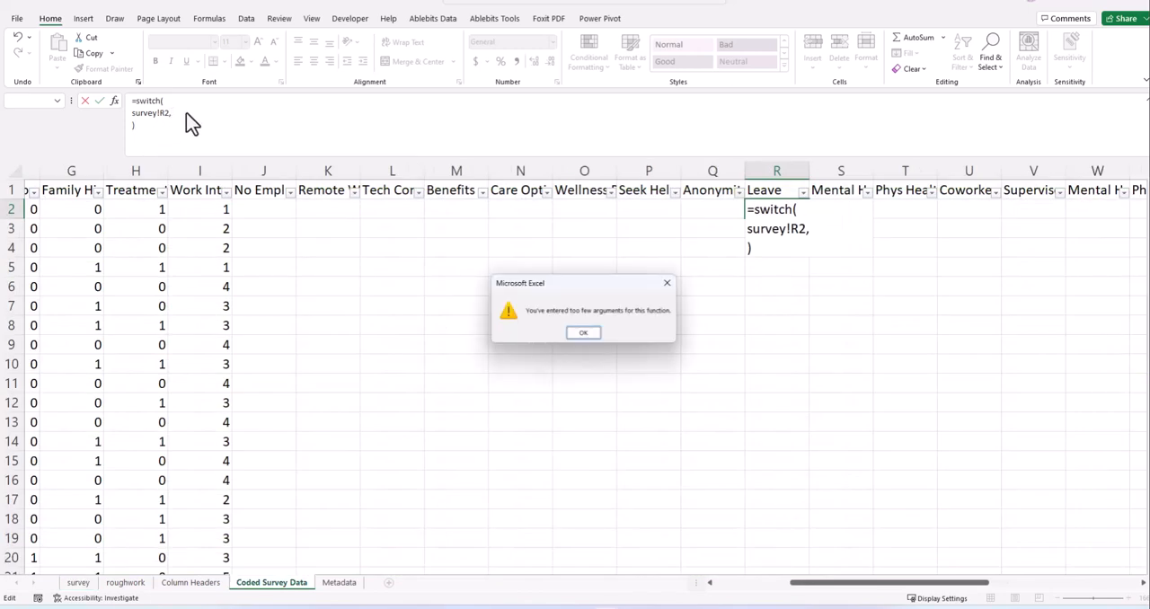
pyautogui.click(665, 283)
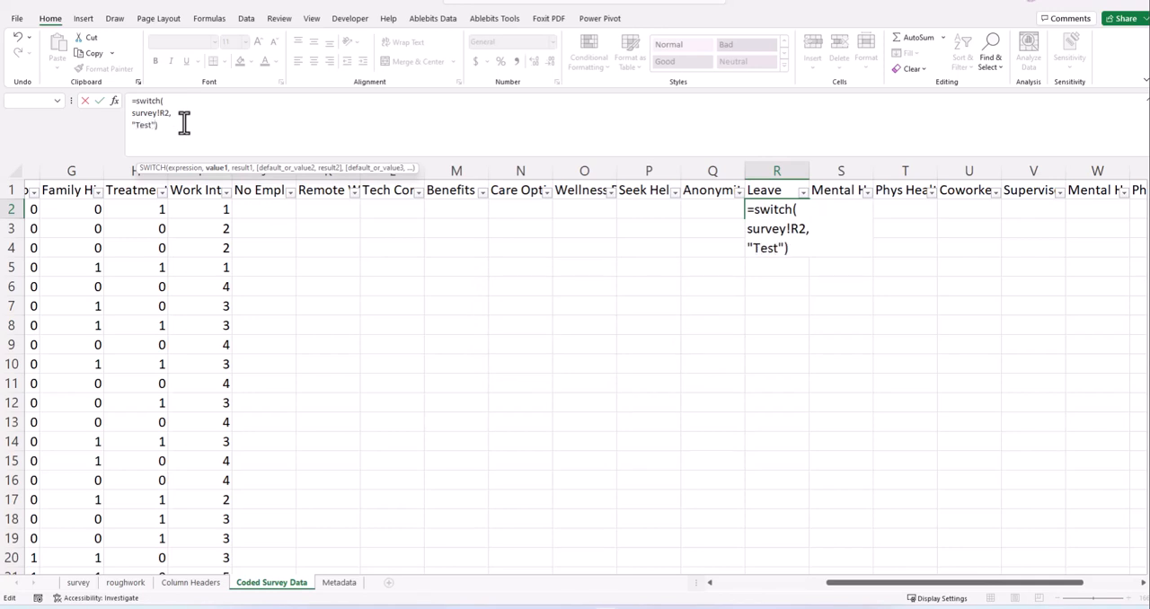
pyautogui.write(',2')
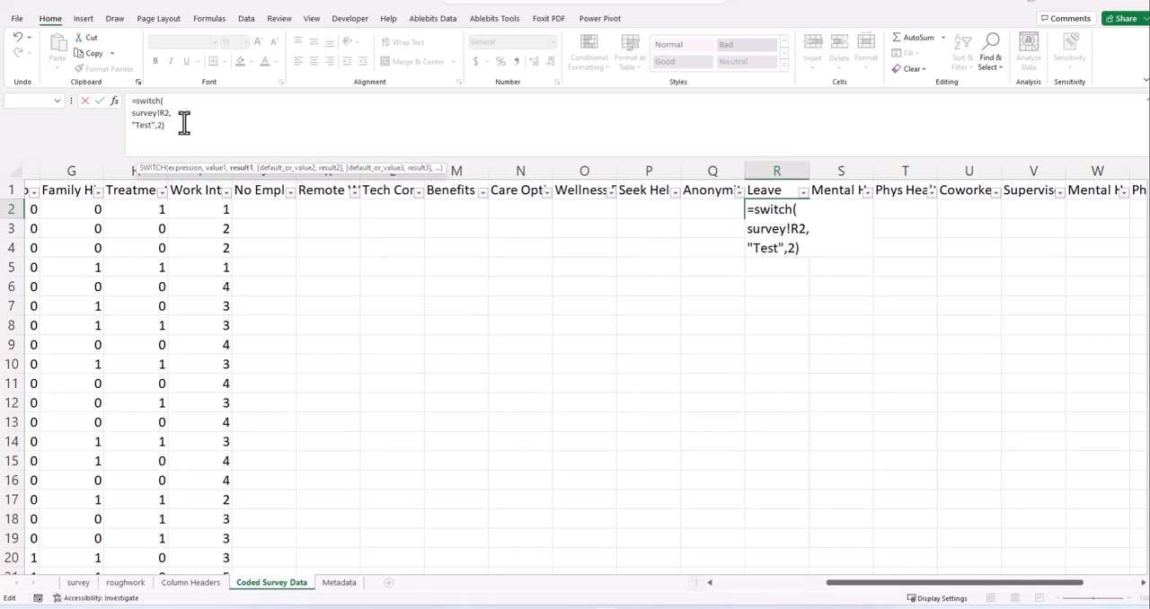
pyautogui.press('Return')
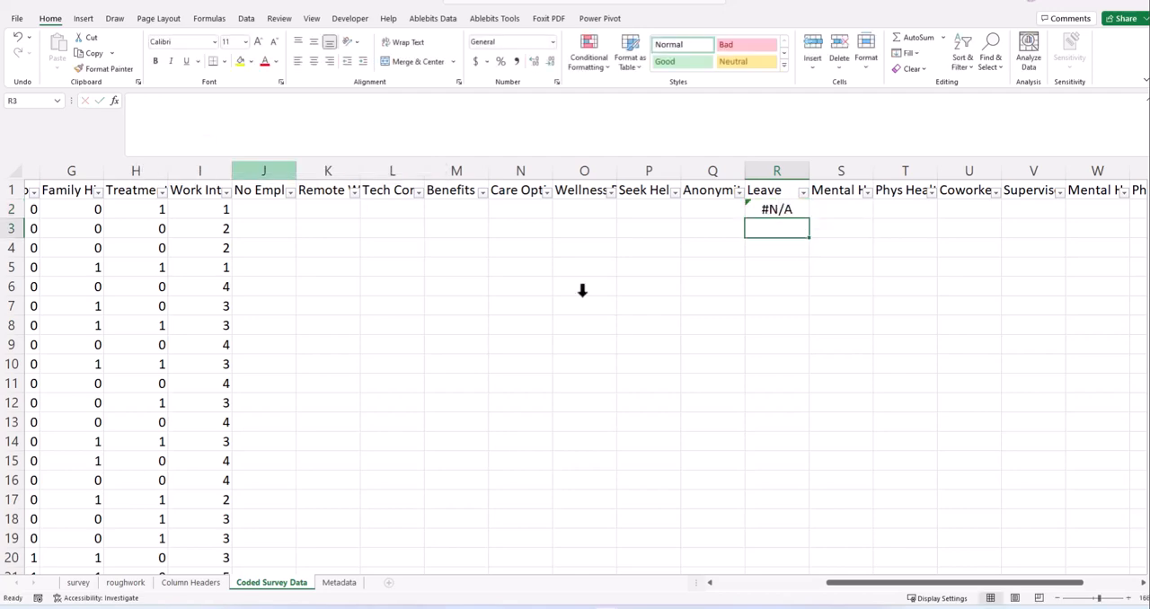
pyautogui.click(768, 208)
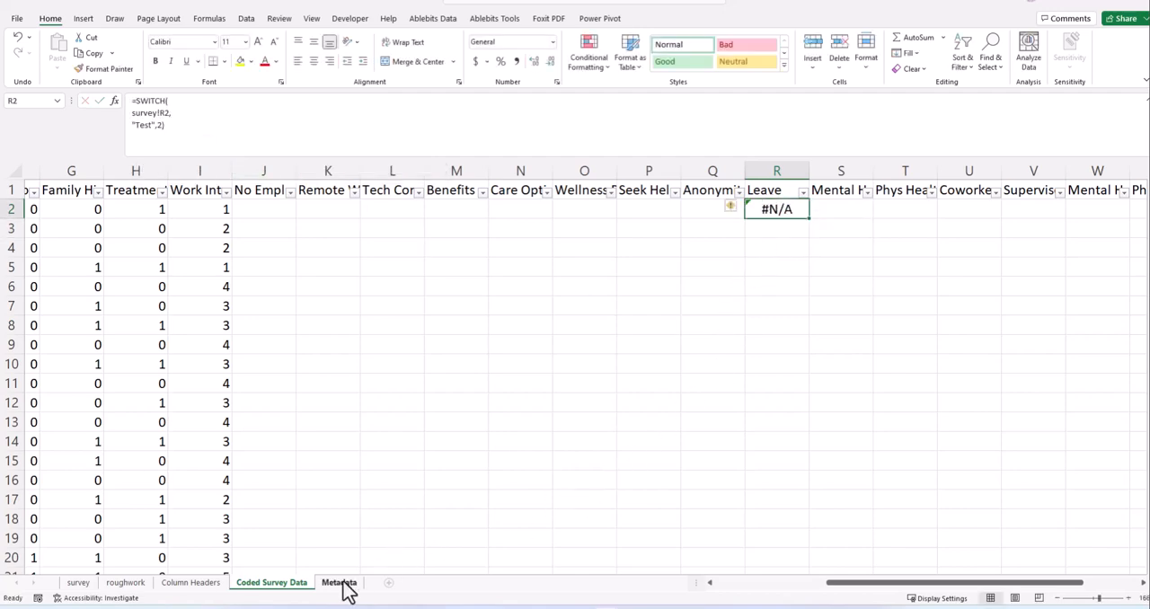
# - Copy the Leave answers and codes in roughwork D2:E6 and paste them into Notepad below the Gender SWITCH formula
pyautogui.click(143, 584)
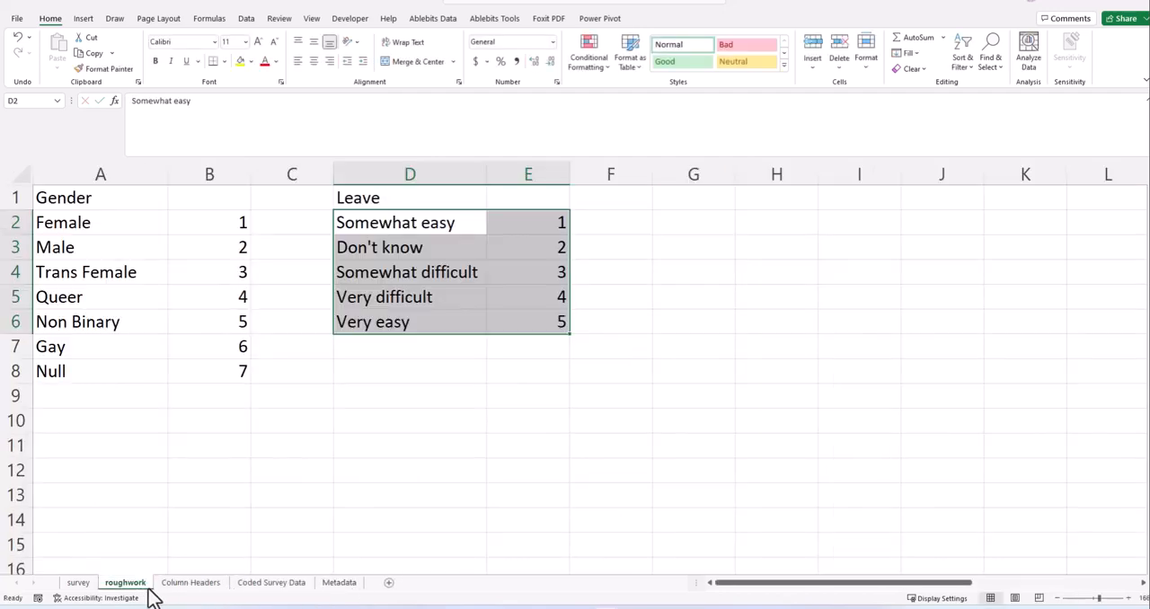
pyautogui.rightClick(456, 255)
pyautogui.click(492, 278)
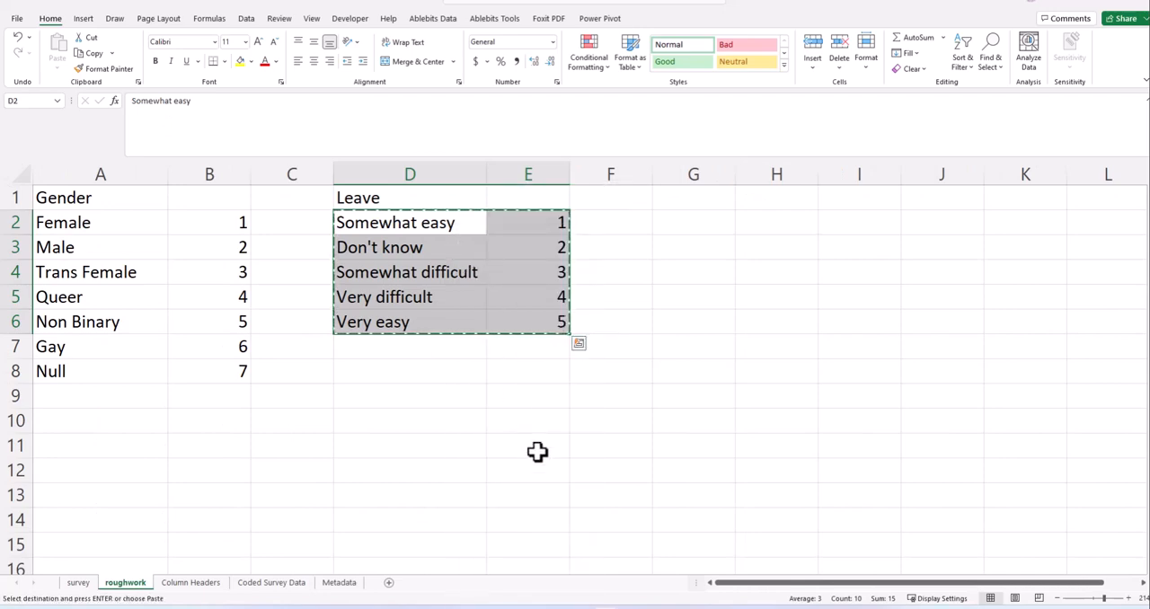
pyautogui.hotkey('alt', 'Tab')
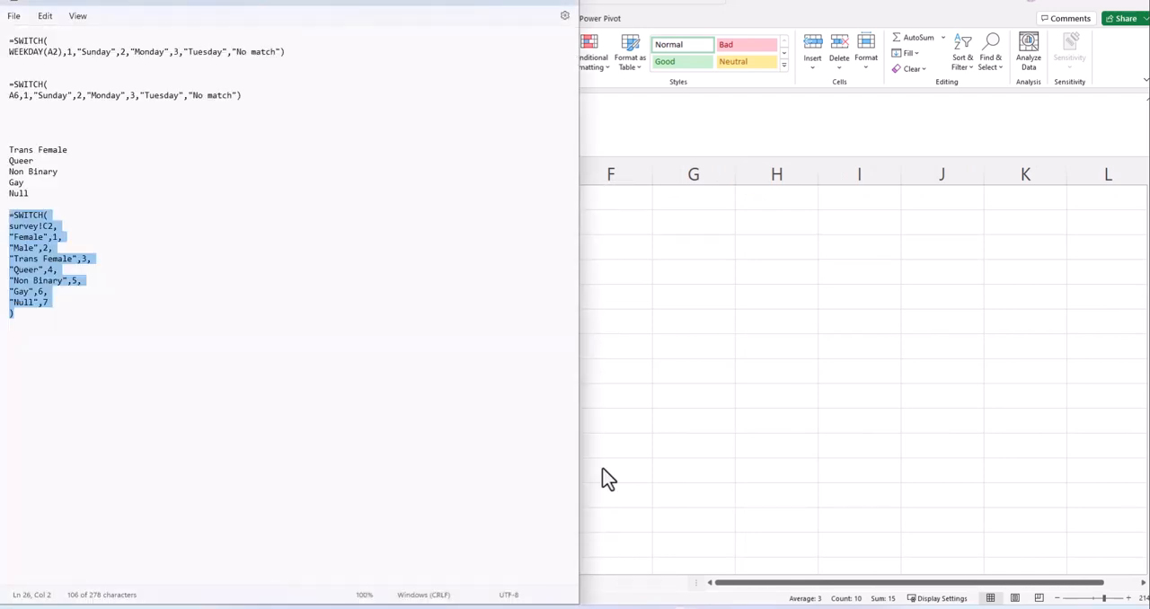
pyautogui.click(545, 1)
pyautogui.click(261, 258)
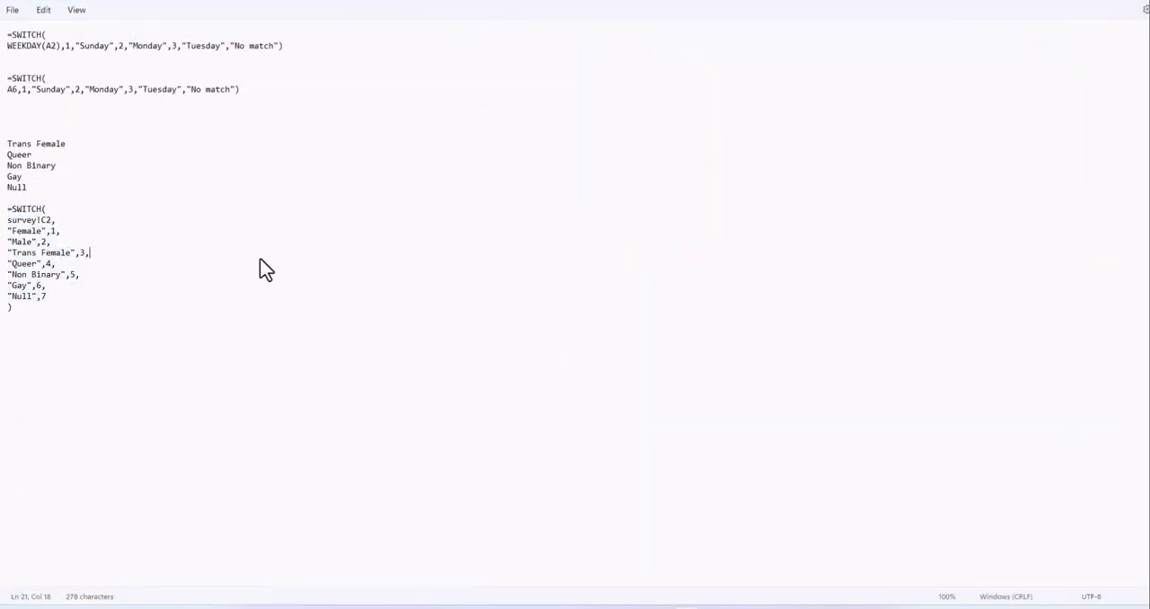
pyautogui.click(122, 338)
pyautogui.hotkey('ctrl', 'v')
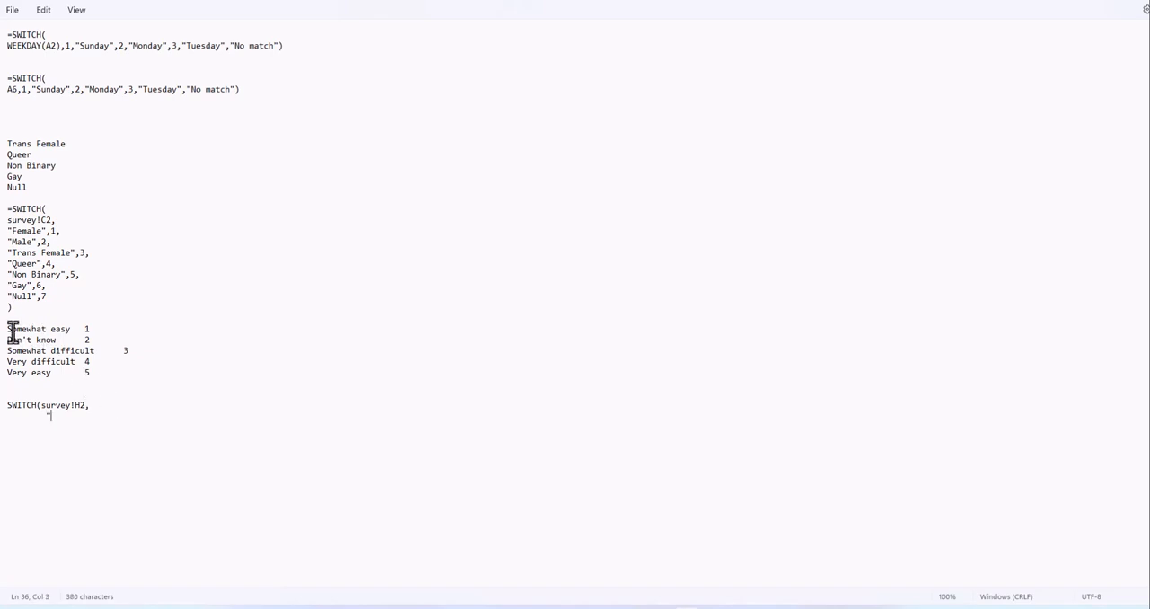
# - Add the pairs "Somewhat easy",1 and "Don't know",2 on separate lines below SWITCH(survey!H2, in the Notepad draft
pyautogui.moveTo(8, 330); pyautogui.dragTo(73, 336)
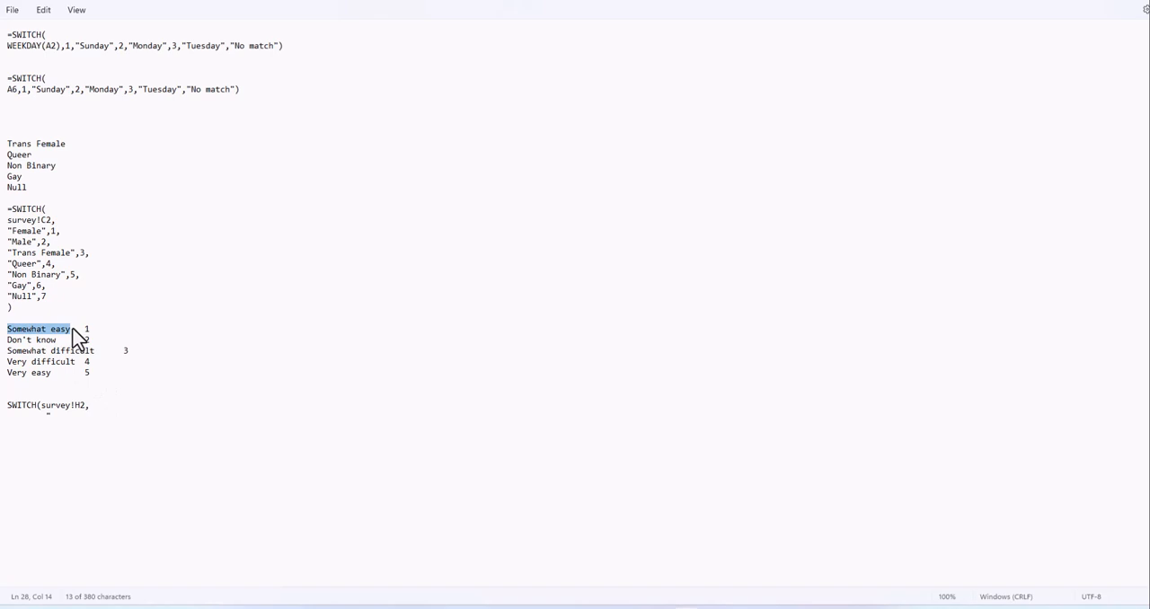
pyautogui.click(57, 414)
pyautogui.hotkey('ctrl', 'v')
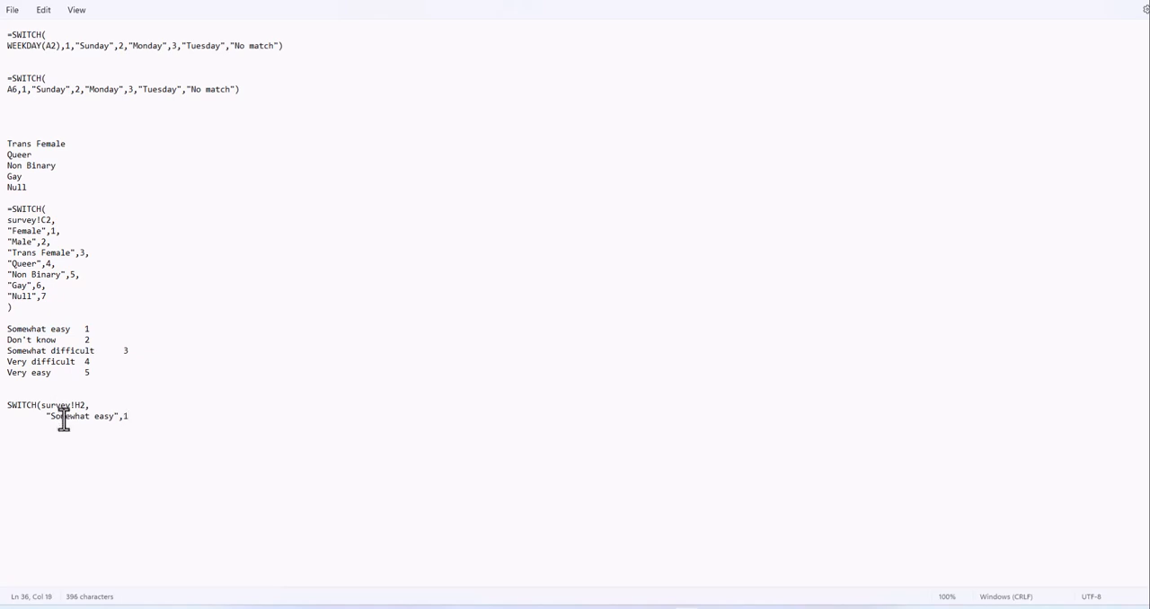
pyautogui.moveTo(7, 351)
pyautogui.mouseDown()
pyautogui.moveTo(56, 341)
pyautogui.moveTo(6, 343)
pyautogui.mouseUp()
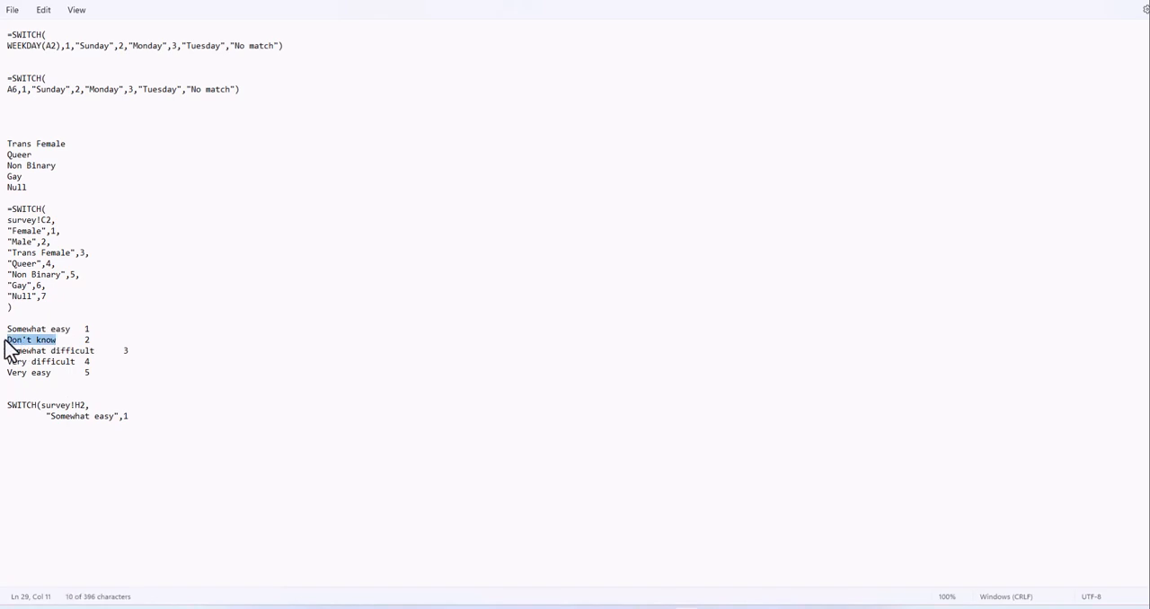
pyautogui.click(166, 419)
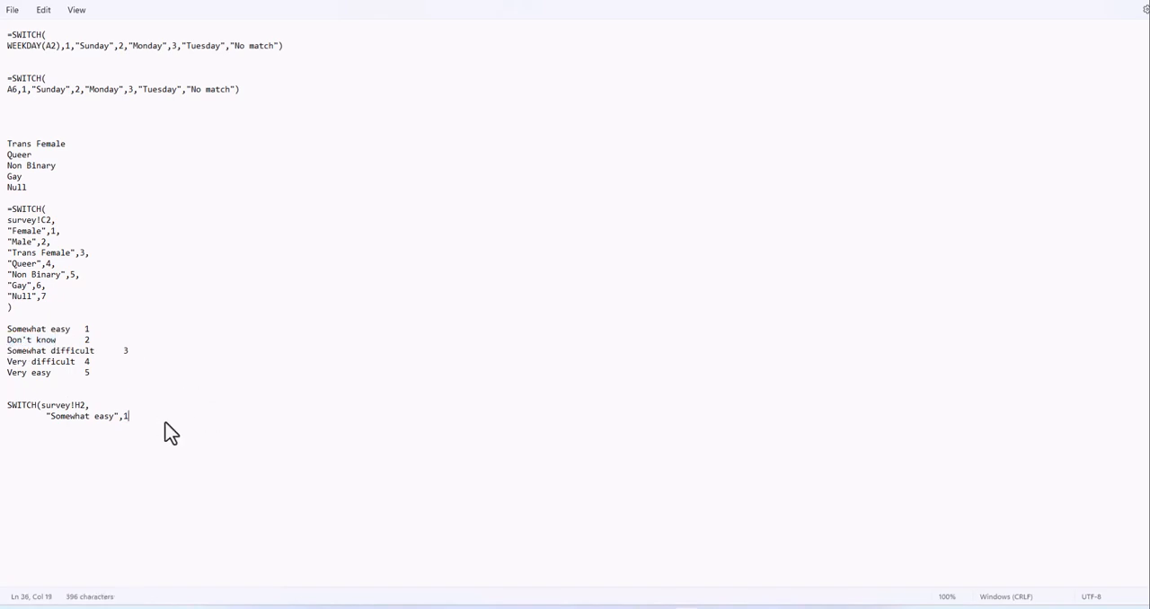
pyautogui.write(',')
pyautogui.hotkey('ctrl', 'v')
pyautogui.write('",2')
# - Add the pair "Somewhat difficult",3 on the next line of the Leave SWITCH draft, followed by a comma
pyautogui.tripleClick(4, 350)
pyautogui.moveTo(96, 351); pyautogui.dragTo(7, 353)
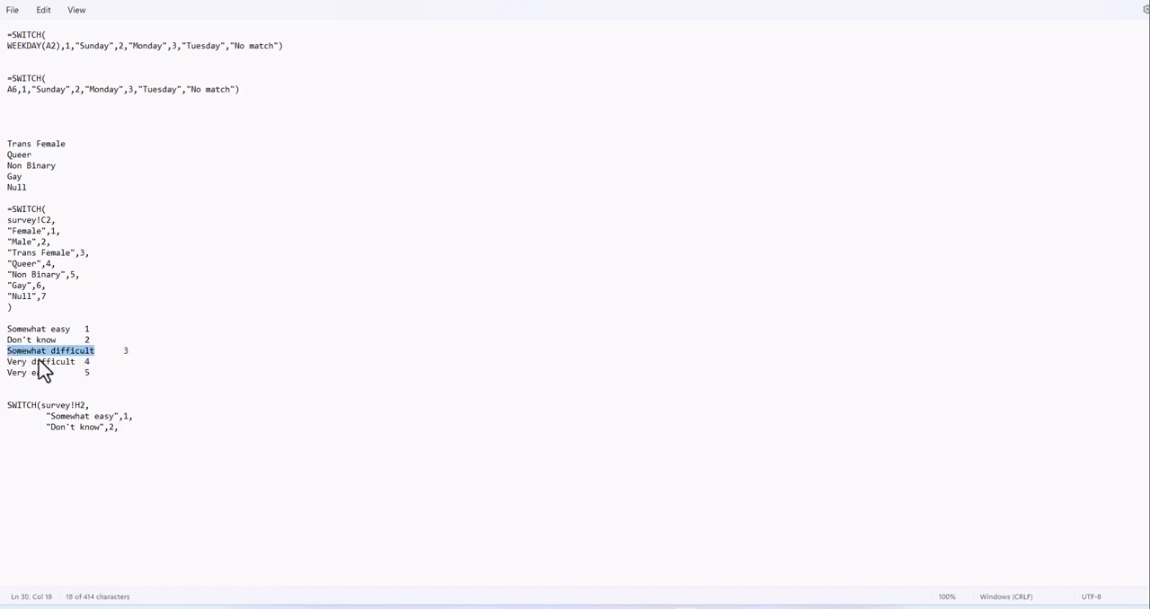
pyautogui.click(125, 432)
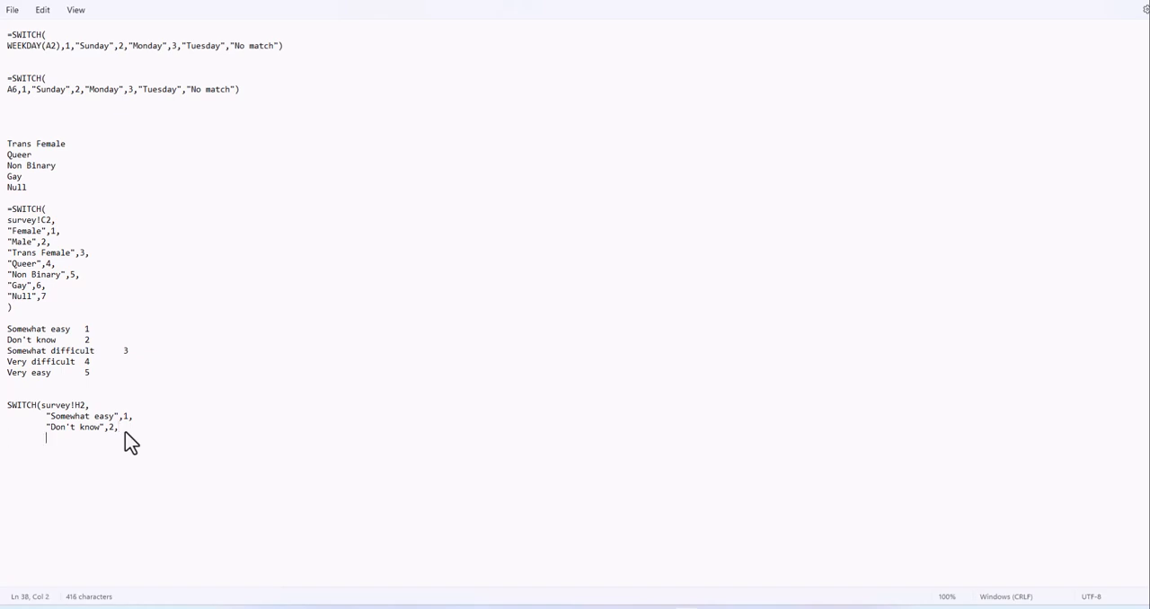
pyautogui.write('"')
pyautogui.hotkey('ctrl', 'v')
pyautogui.press('Return')
pyautogui.press('Tab')
# - Add the pair "Very difficult",4 on a new indented line of the Leave SWITCH draft
pyautogui.tripleClick(7, 364)
pyautogui.moveTo(75, 365); pyautogui.dragTo(11, 369)
pyautogui.click(201, 441)
pyautogui.press('Return')
pyautogui.write('"Very difficult')
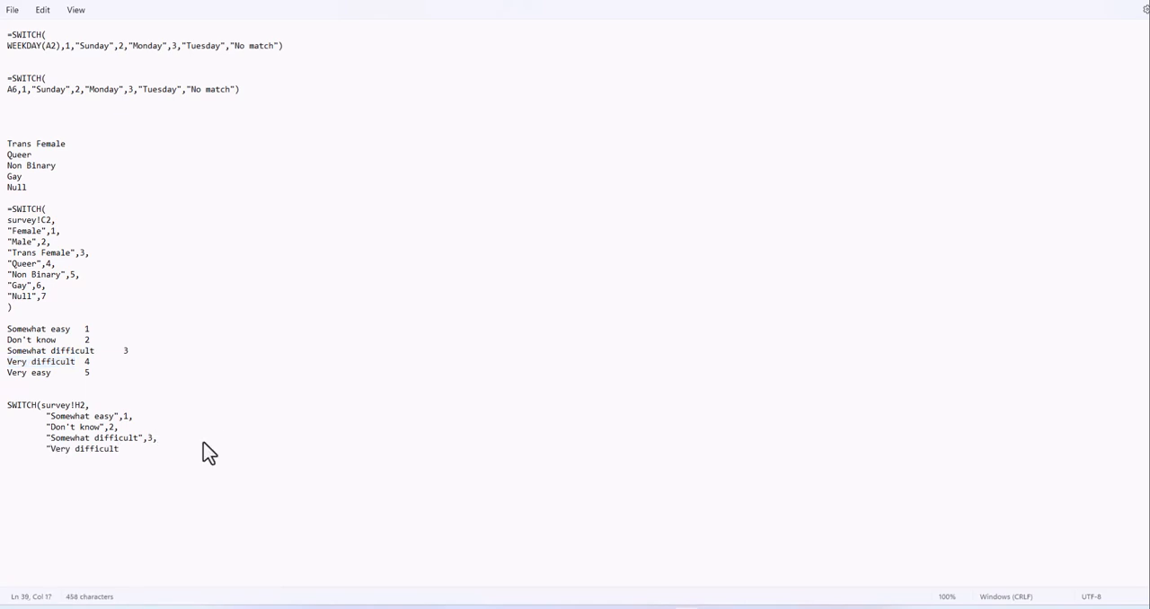
pyautogui.write(':')
pyautogui.press('BackSpace')
pyautogui.write('",4,')
# - Finish the Leave SWITCH draft with the last pair "Very easy",5 and a closing parenthesis
pyautogui.press('BackSpace')
pyautogui.press('BackSpace')
pyautogui.write('Very Easy')
pyautogui.press('BackSpace')
pyautogui.press('BackSpace')
pyautogui.press('BackSpace')
pyautogui.press('BackSpace')
pyautogui.write('easy",')
# - Select the drafted Leave SWITCH formula in Notepad, switch to Excel and select R2's whole formula on the Coded Survey Data sheet
pyautogui.moveTo(115, 461); pyautogui.dragTo(7, 404)
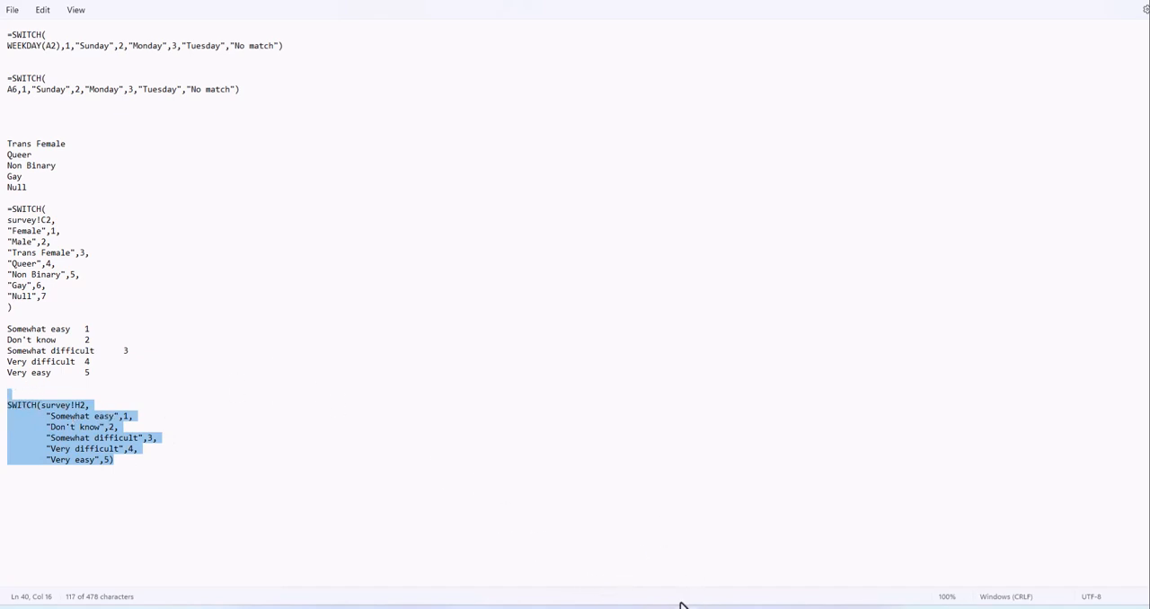
pyautogui.moveTo(711, 566)
pyautogui.click(681, 576)
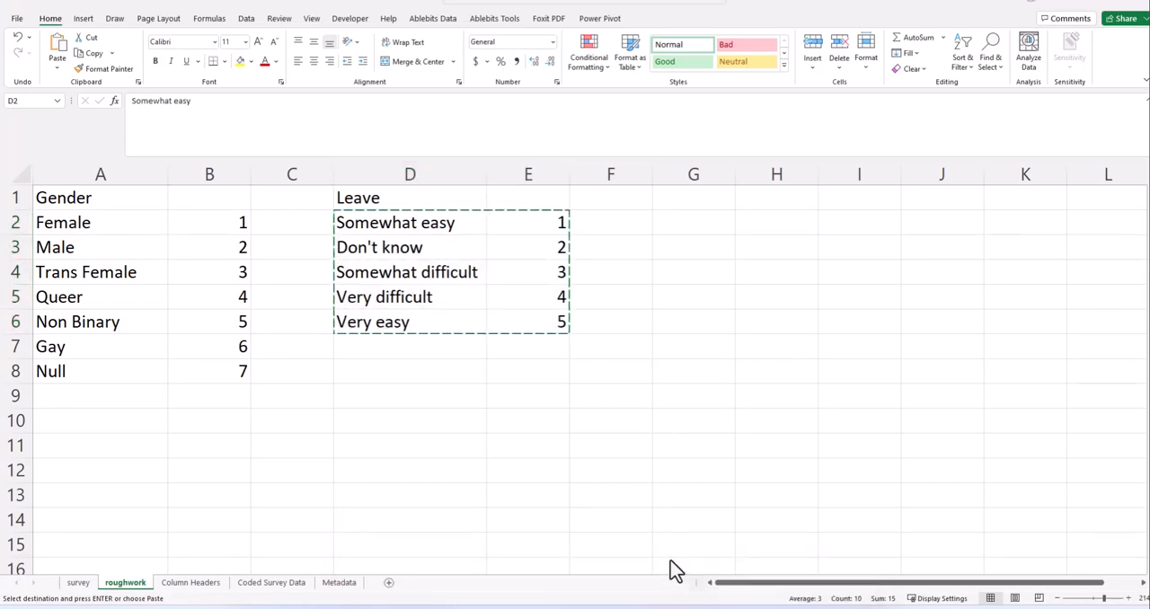
pyautogui.press('Escape')
pyautogui.click(381, 351)
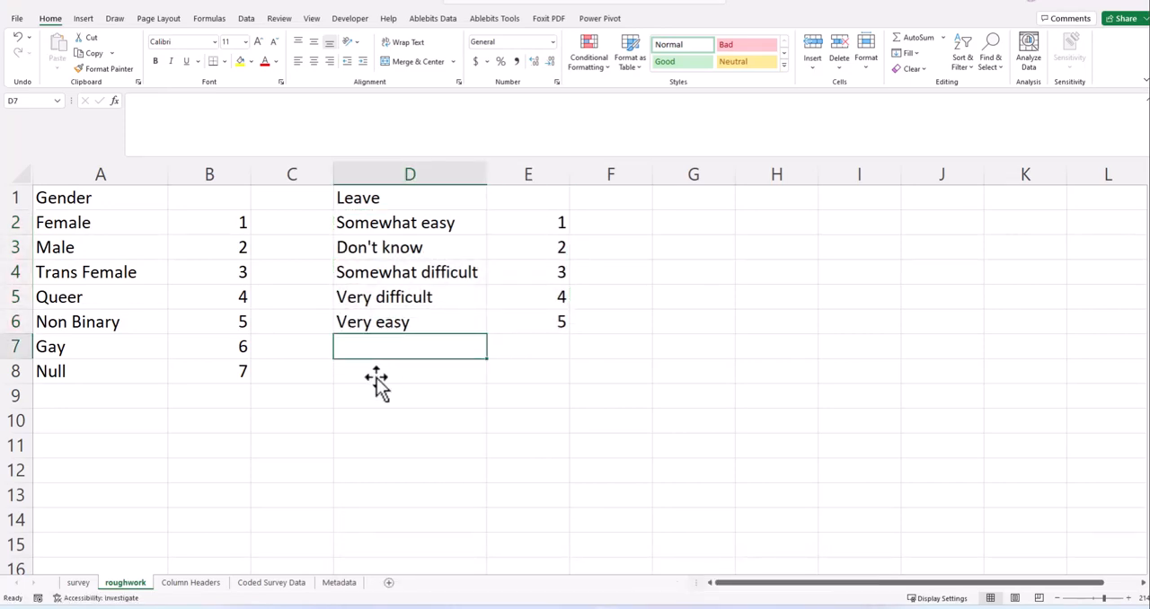
pyautogui.click(268, 583)
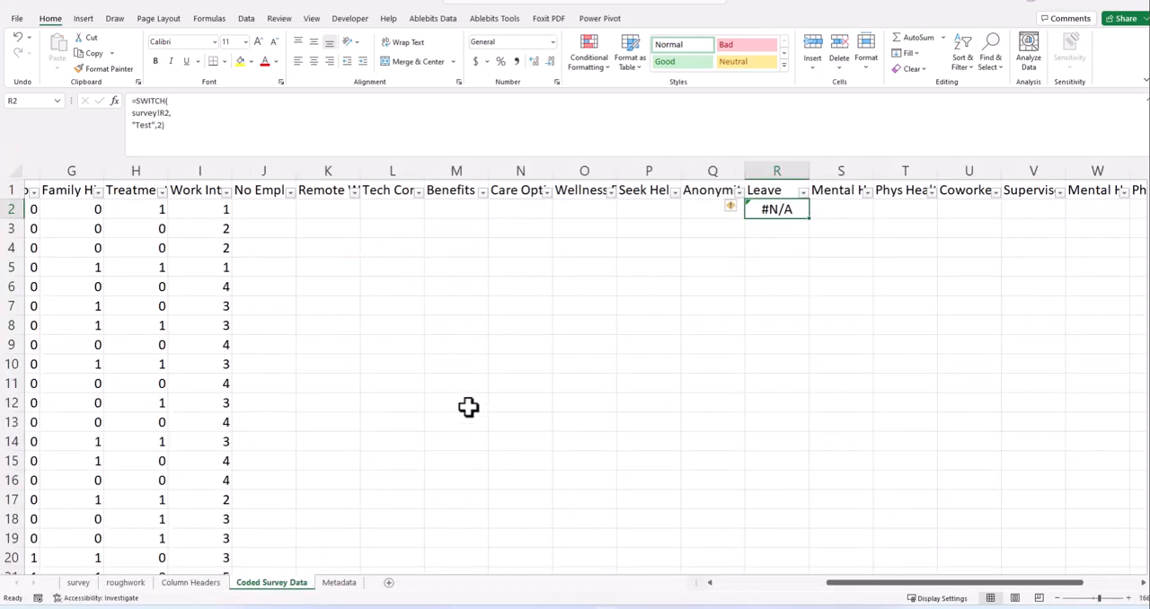
pyautogui.click(161, 125)
pyautogui.moveTo(158, 126); pyautogui.dragTo(90, 91)
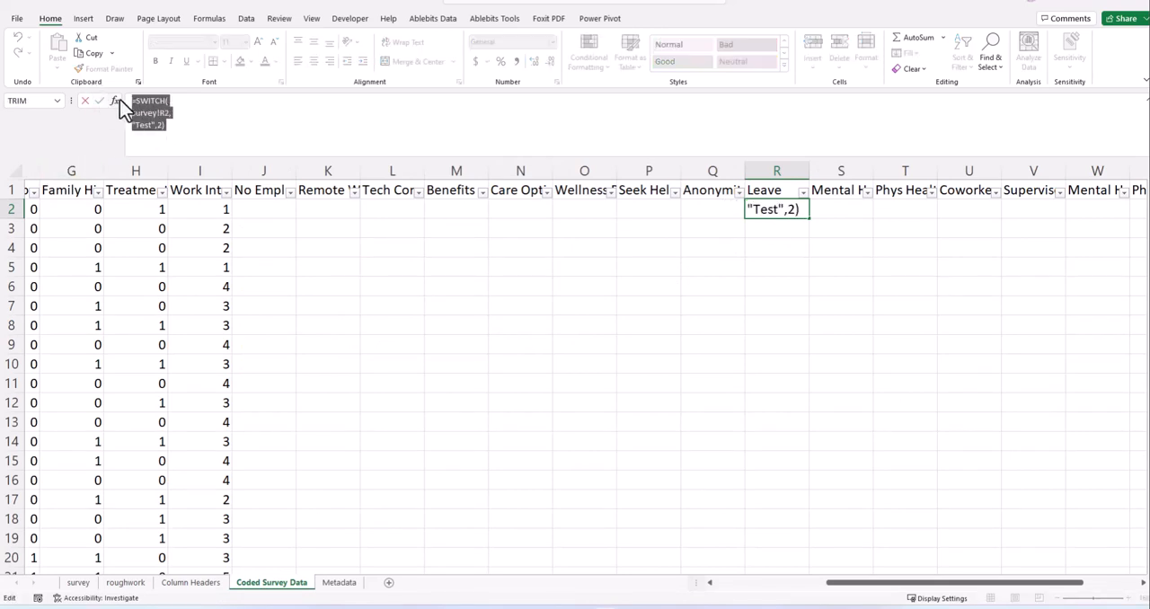
# - Copy the drafted Leave SWITCH formula from Notepad and paste it over the placeholder formula in R2 in Excel
pyautogui.click(710, 607)
pyautogui.rightClick(108, 449)
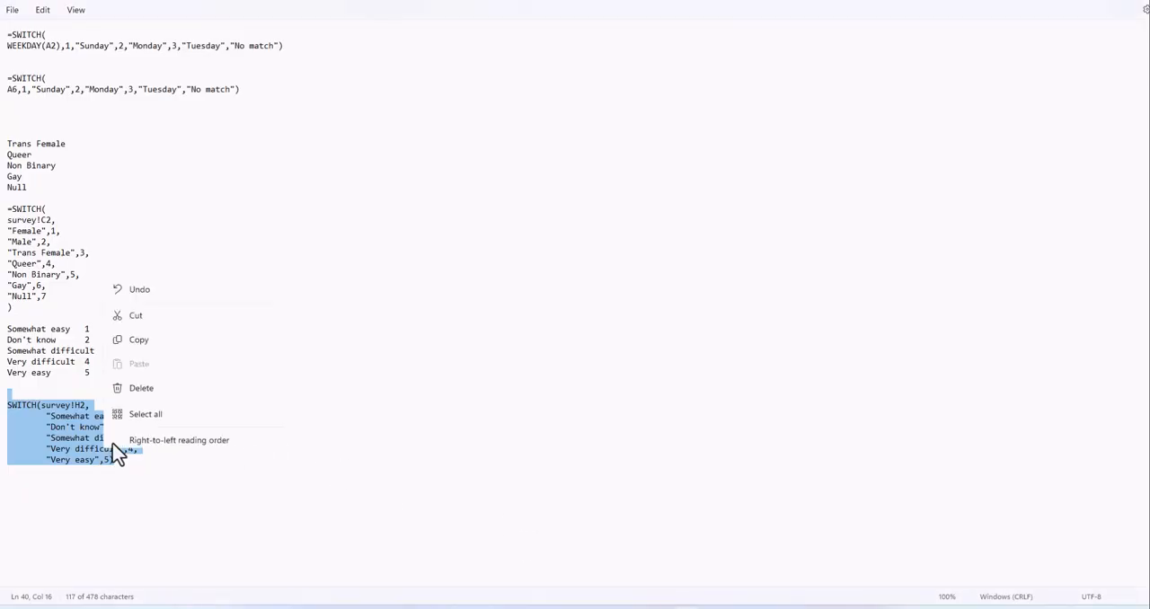
pyautogui.click(138, 260)
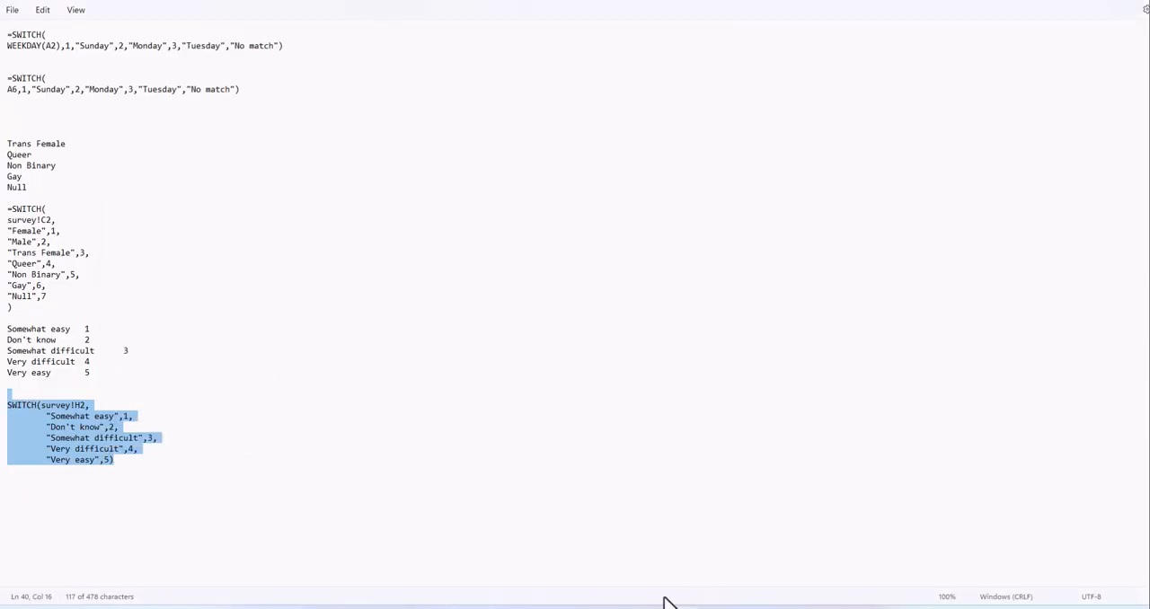
pyautogui.moveTo(710, 608)
pyautogui.click(719, 575)
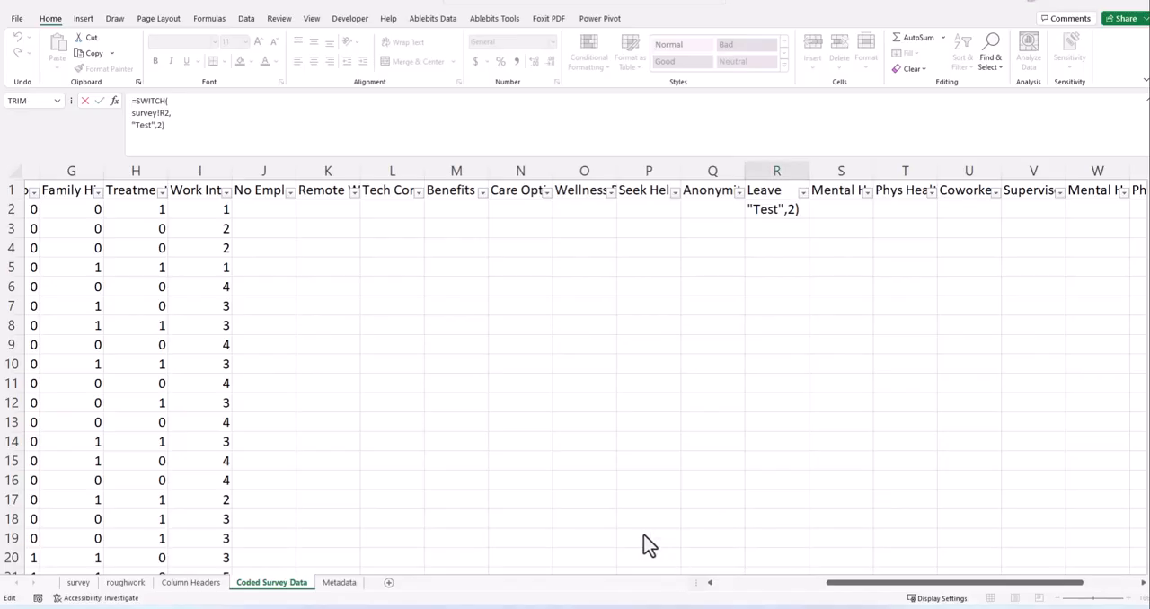
pyautogui.moveTo(177, 137); pyautogui.dragTo(91, 93)
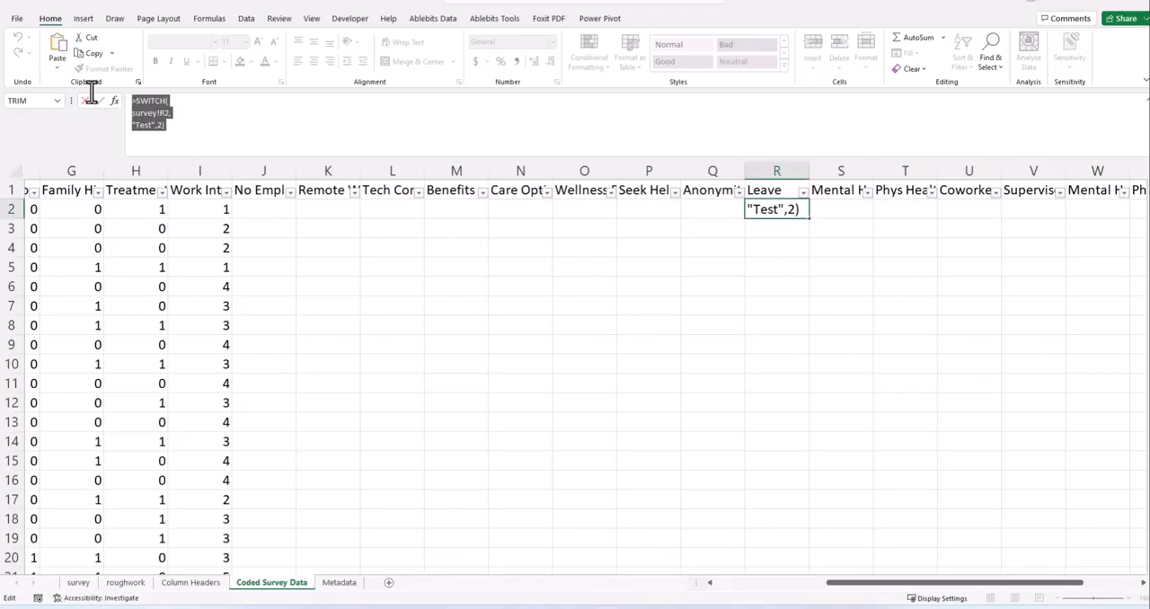
pyautogui.hotkey('ctrl', 'v')
pyautogui.scroll(3, 153, 111)
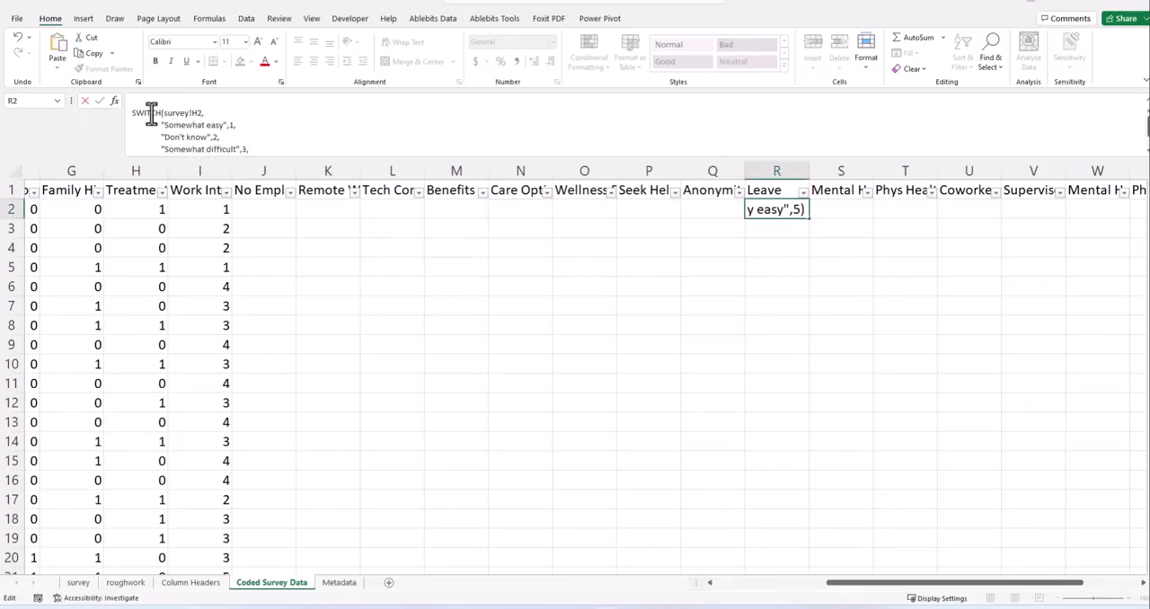
# - Put an equals sign in front of SWITCH in R2's pasted formula and enter it
pyautogui.click(133, 115)
pyautogui.write('=')
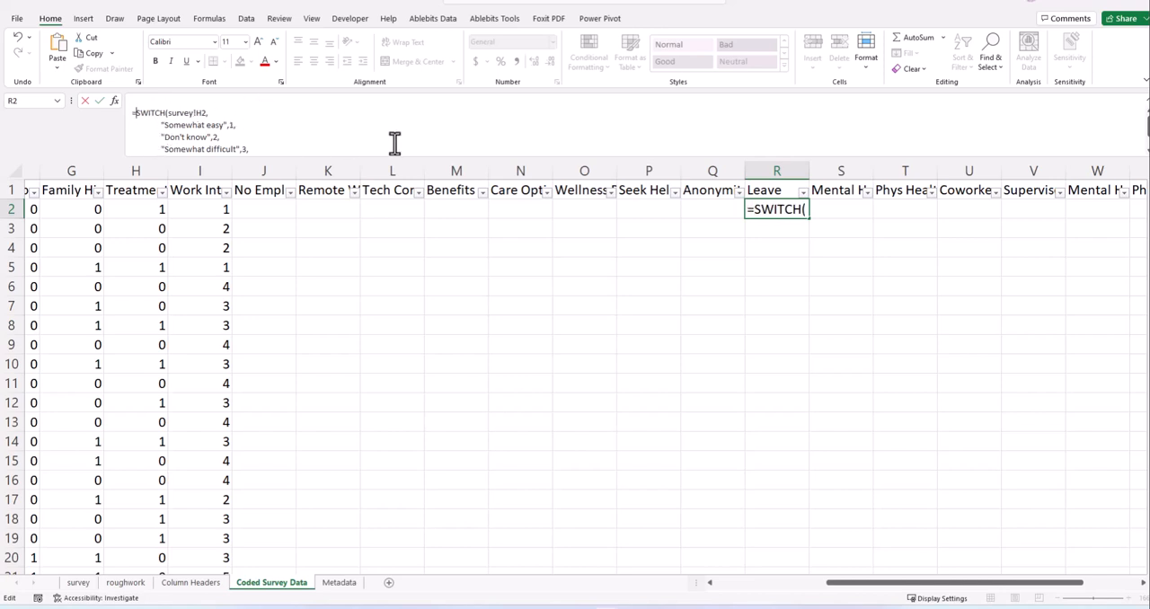
pyautogui.press('Return')
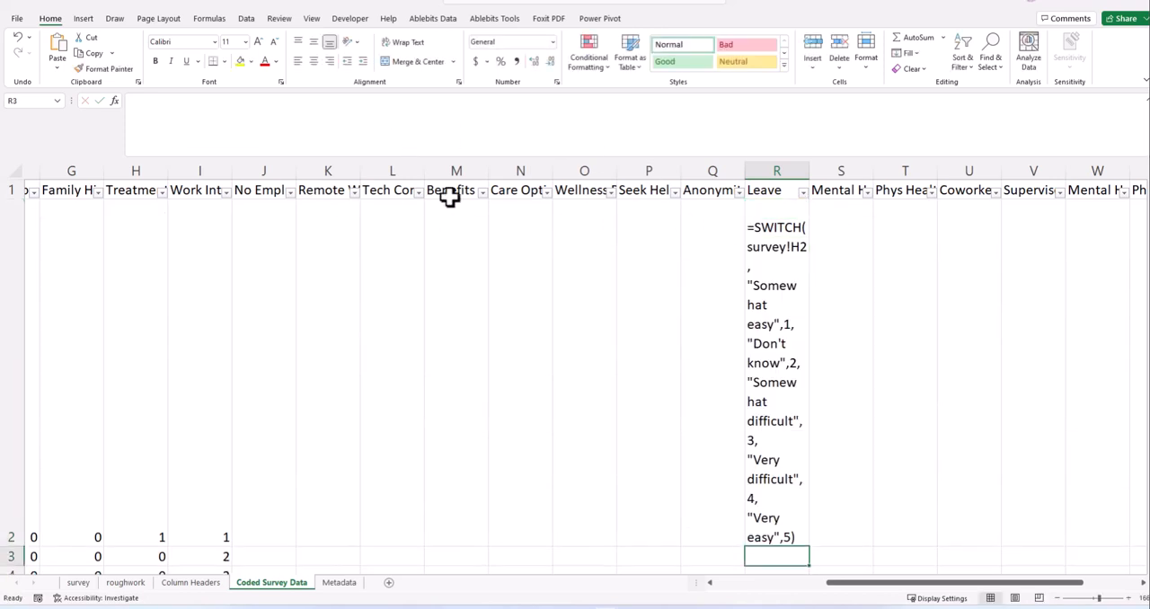
# - Open R2 for editing and enlarge the formula bar enough to fit the whole SWITCH formula
pyautogui.click(758, 224)
pyautogui.scroll(-1, 280, 133)
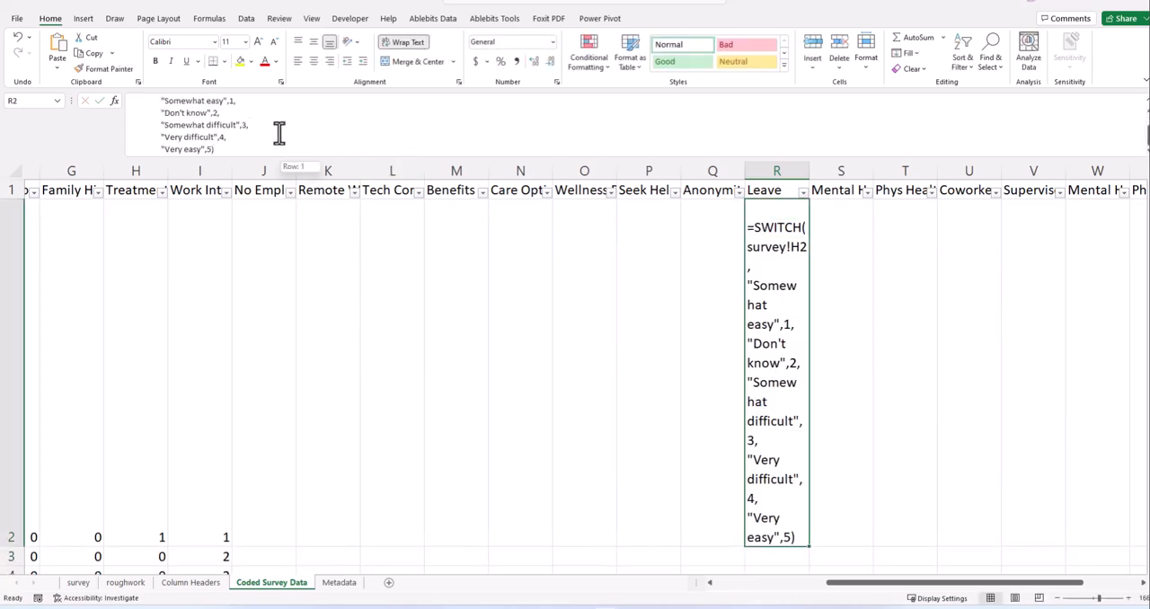
pyautogui.scroll(1, 270, 135)
pyautogui.scroll(-1, 236, 129)
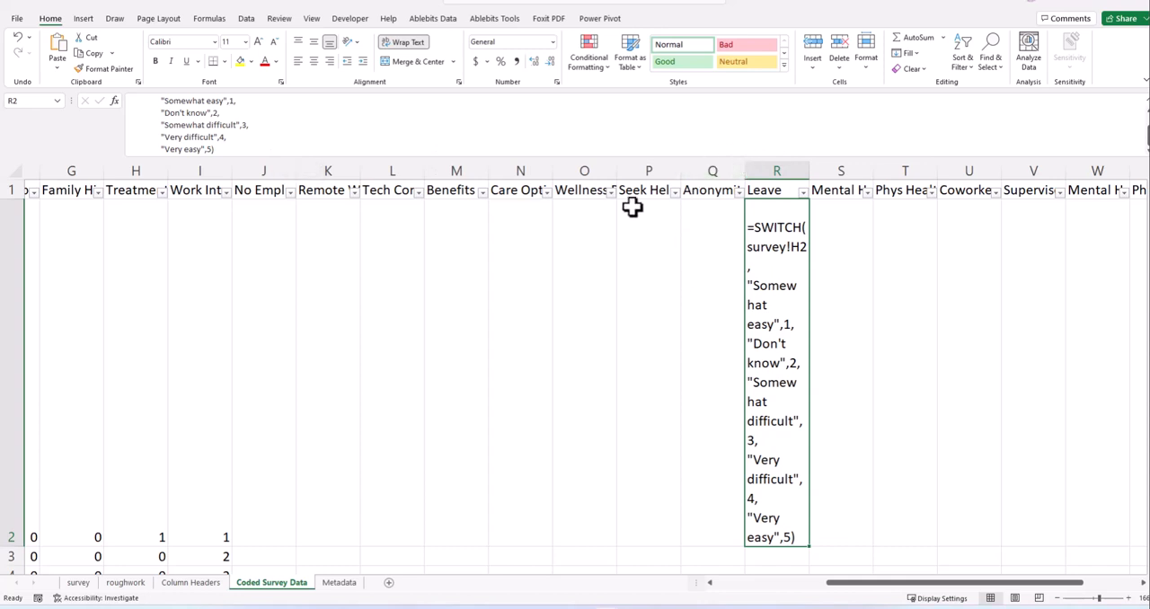
pyautogui.click(636, 157)
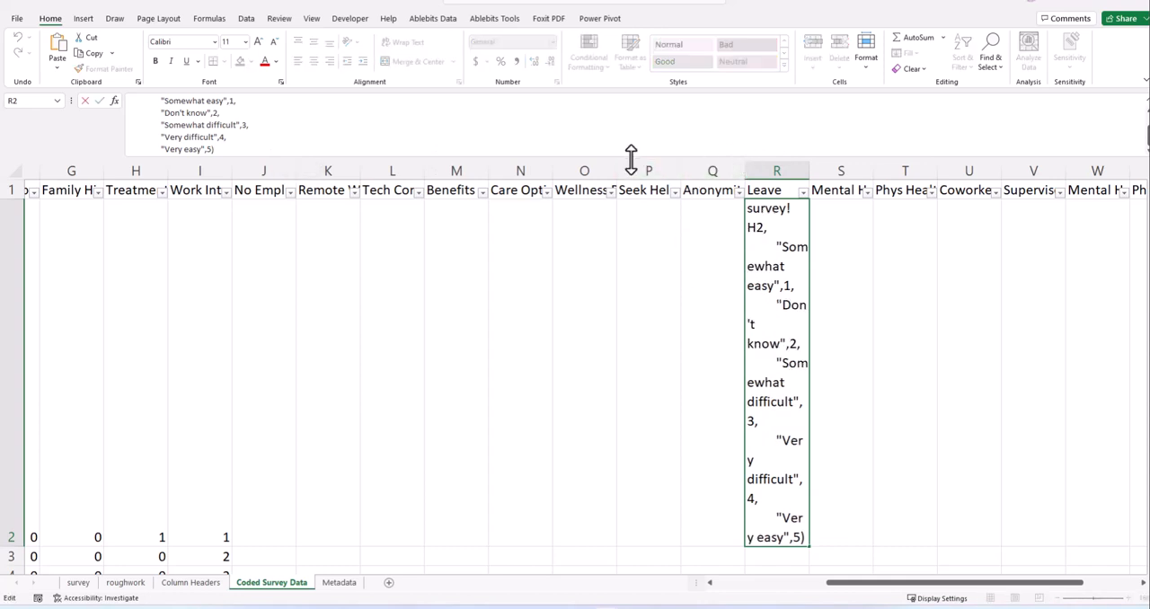
pyautogui.moveTo(631, 160); pyautogui.dragTo(617, 364)
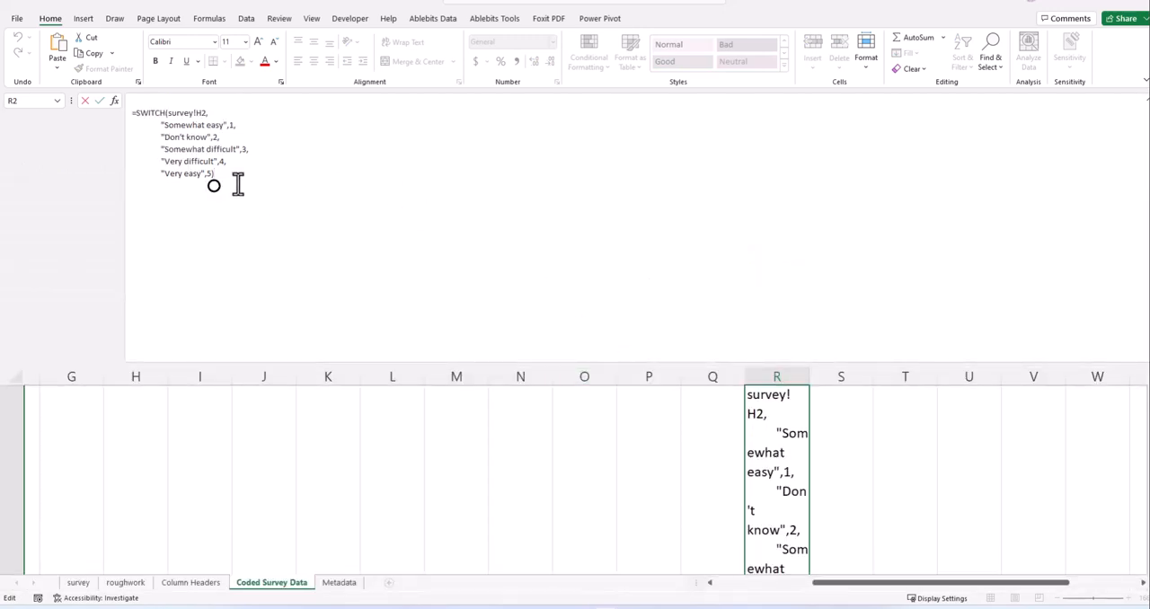
# - Remove the blank line before the equals sign in R2's SWITCH formula and try to enter it
pyautogui.click(132, 113)
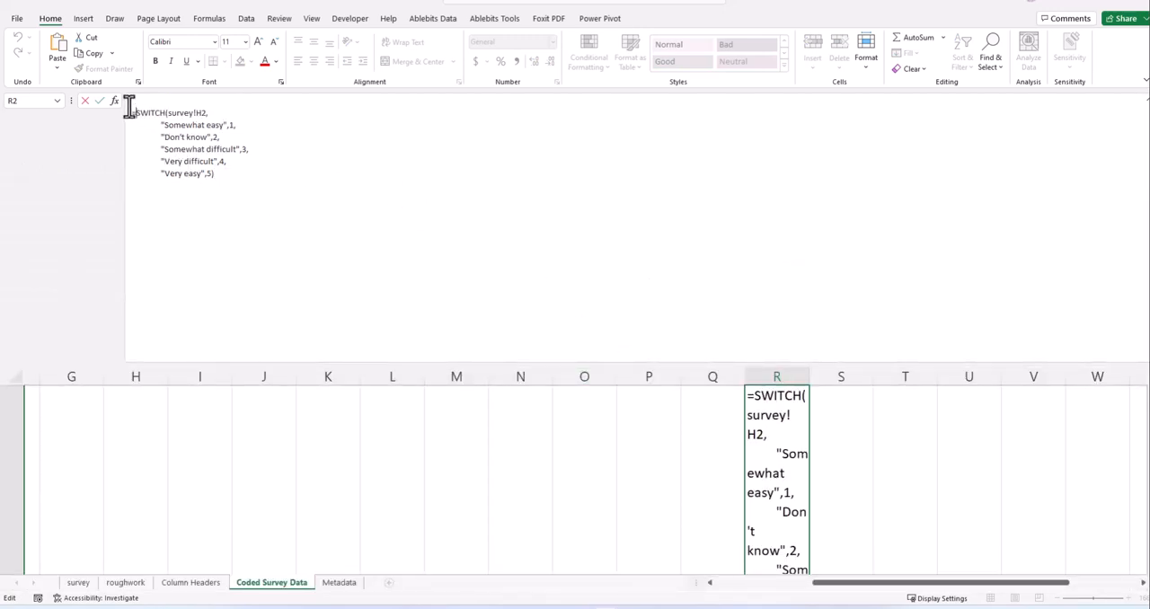
pyautogui.click(129, 104)
pyautogui.press('BackSpace')
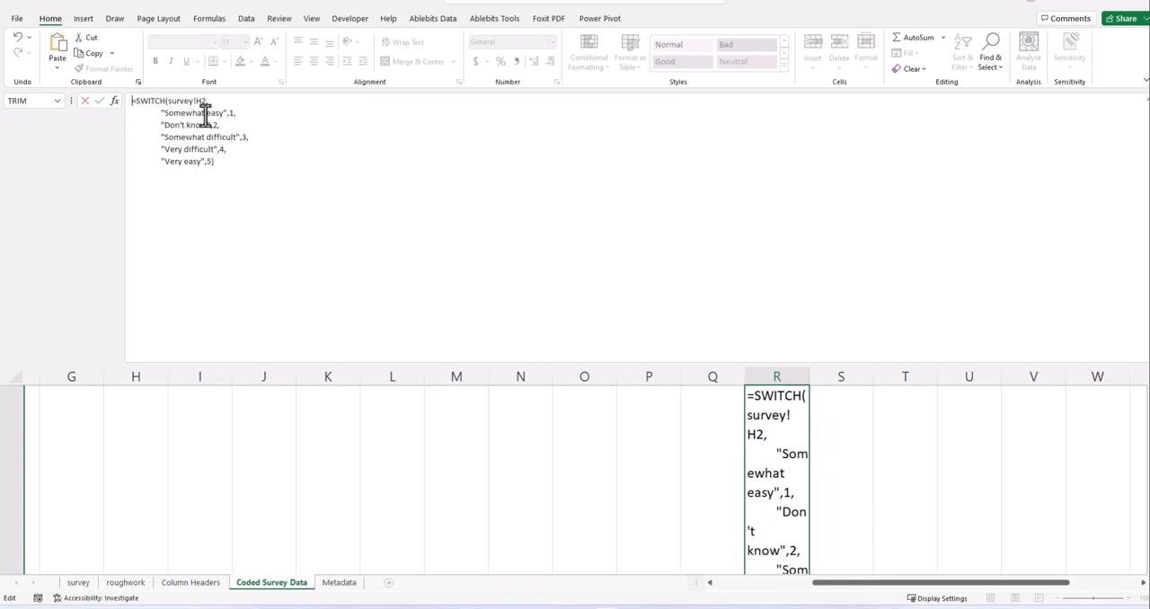
pyautogui.press('Return')
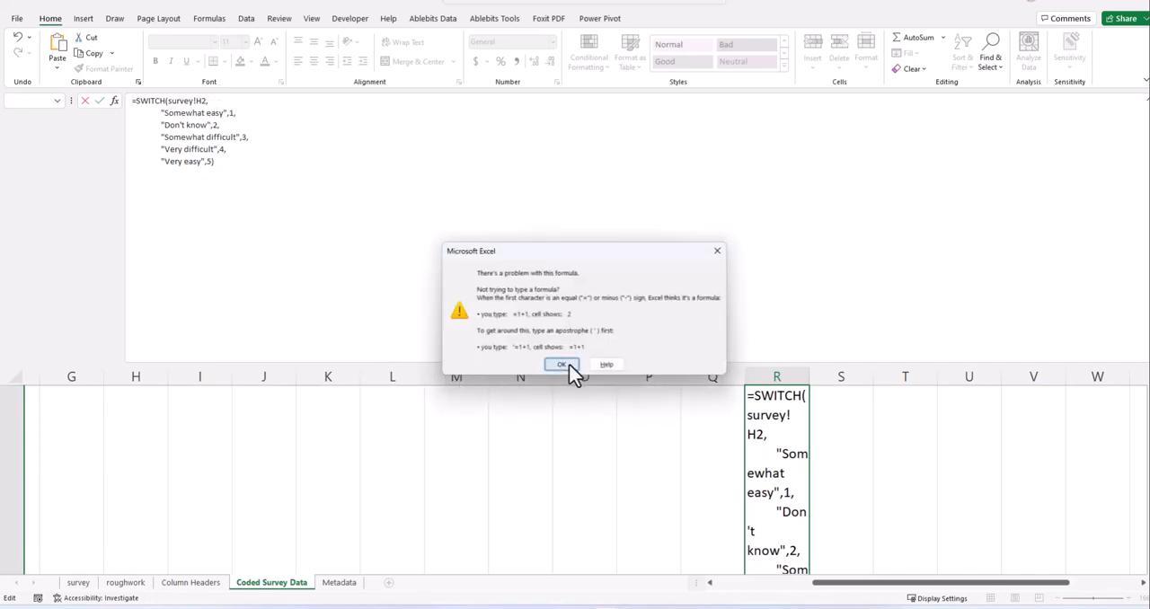
pyautogui.click(562, 365)
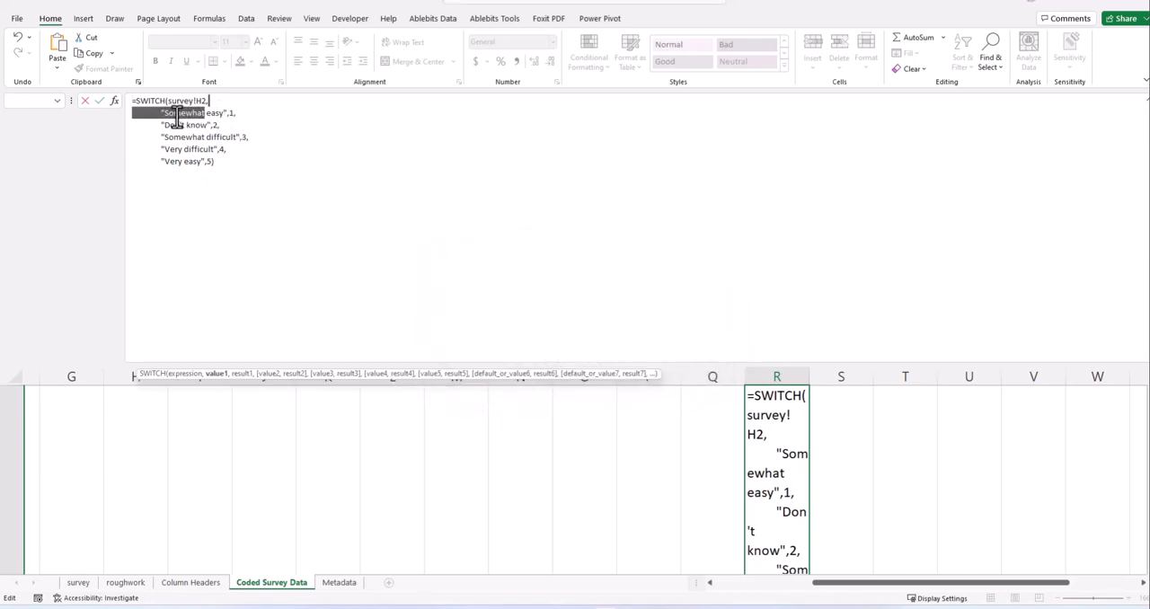
# - Check the arguments and parentheses of R2's SWITCH formula and try to enter it again
pyautogui.click(229, 124)
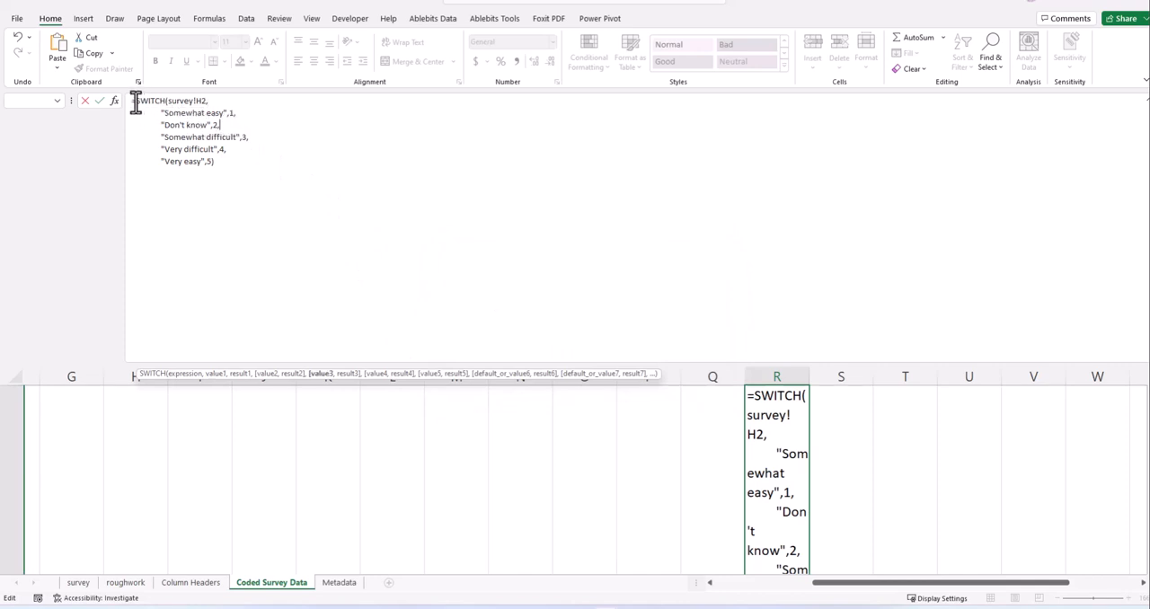
pyautogui.click(225, 162)
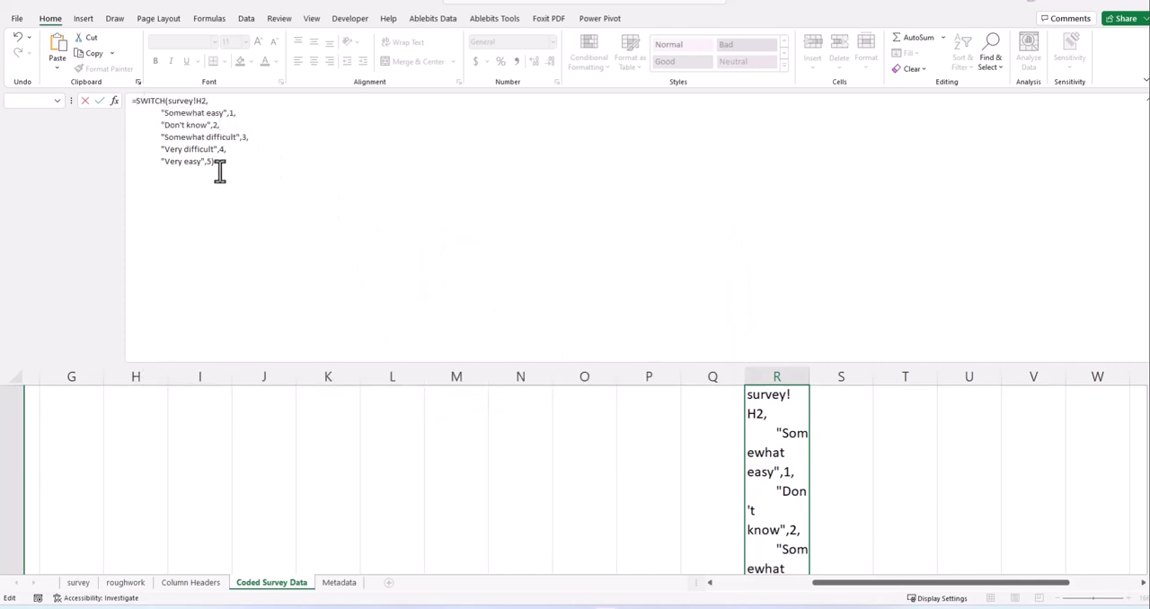
pyautogui.click(212, 161)
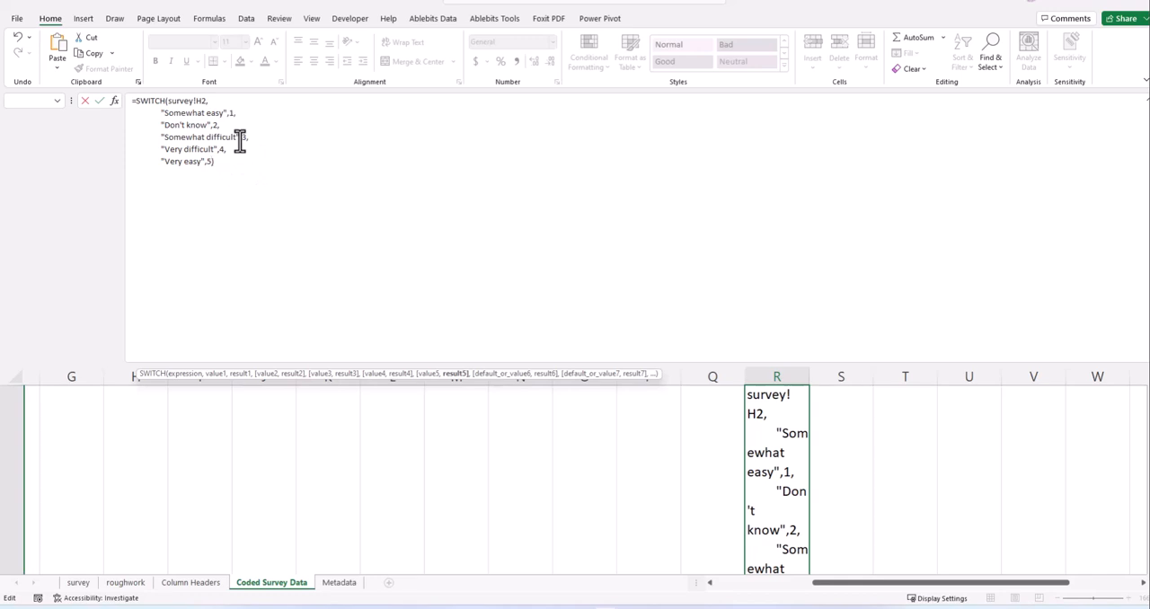
pyautogui.click(167, 101)
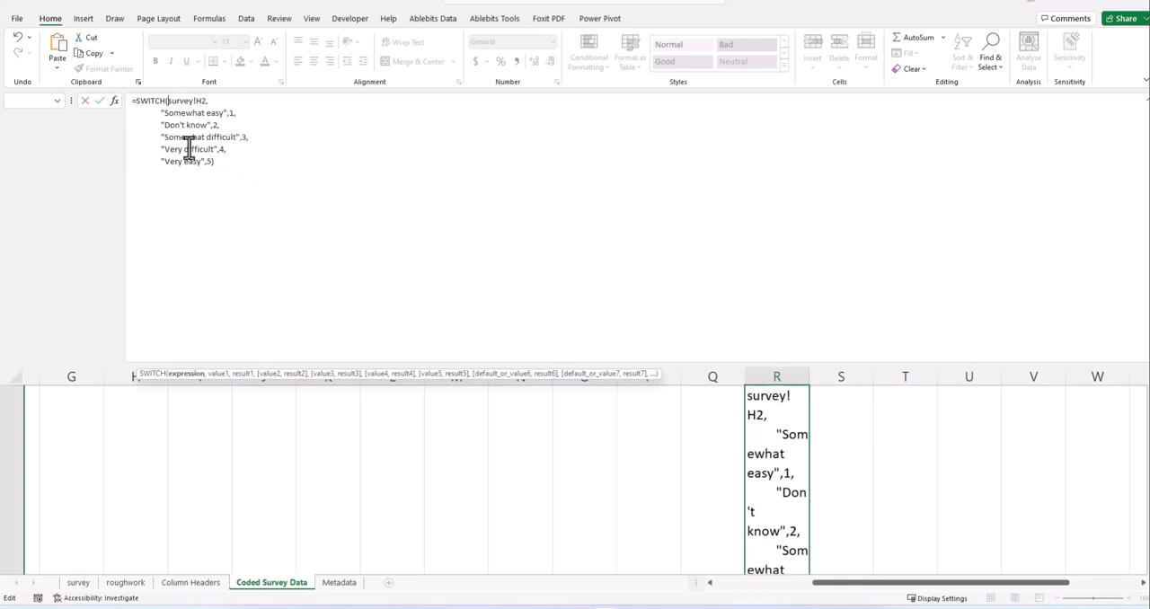
pyautogui.press('Return')
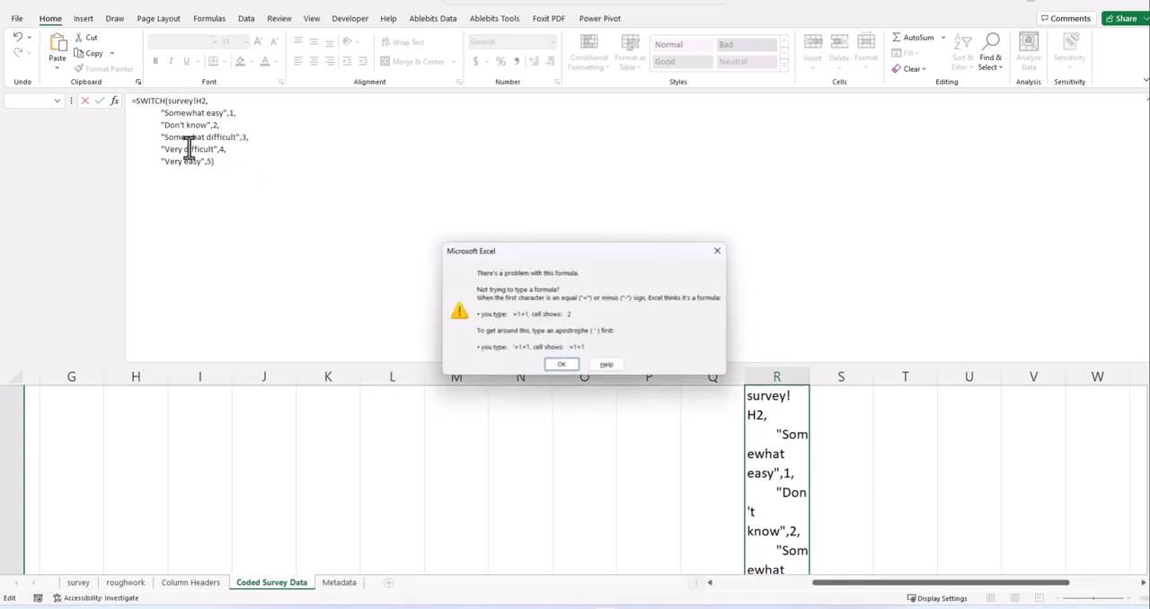
pyautogui.click(717, 250)
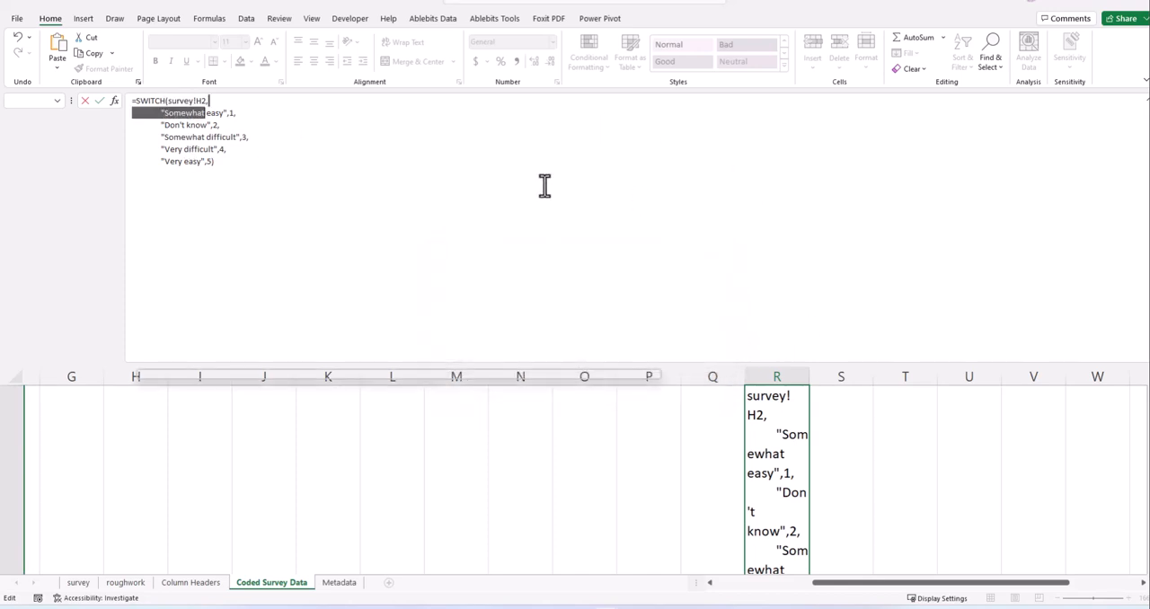
# - Put survey!H2 on its own line in R2's formula, change "Don't know" to "Dont know" and try to enter it
pyautogui.click(168, 101)
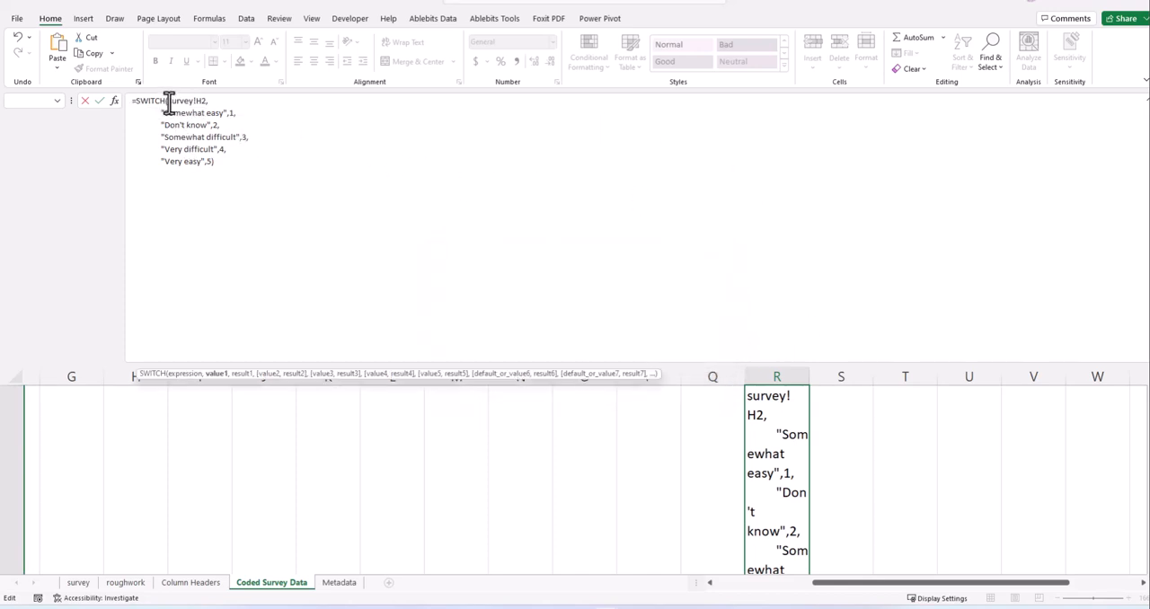
pyautogui.hotkey('alt', 'Return')
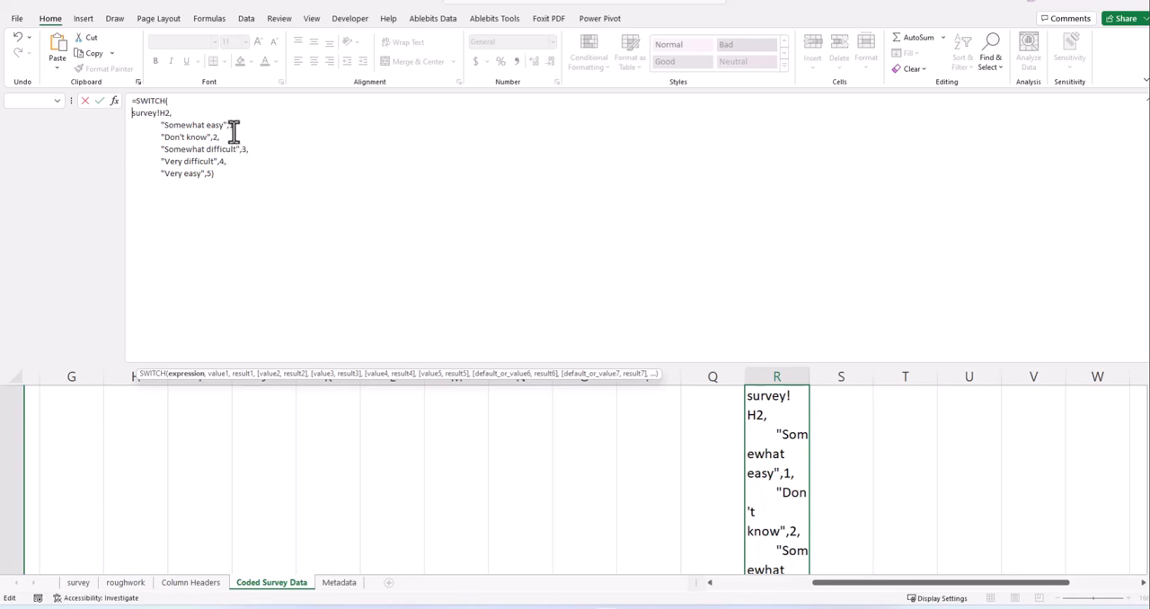
pyautogui.click(181, 136)
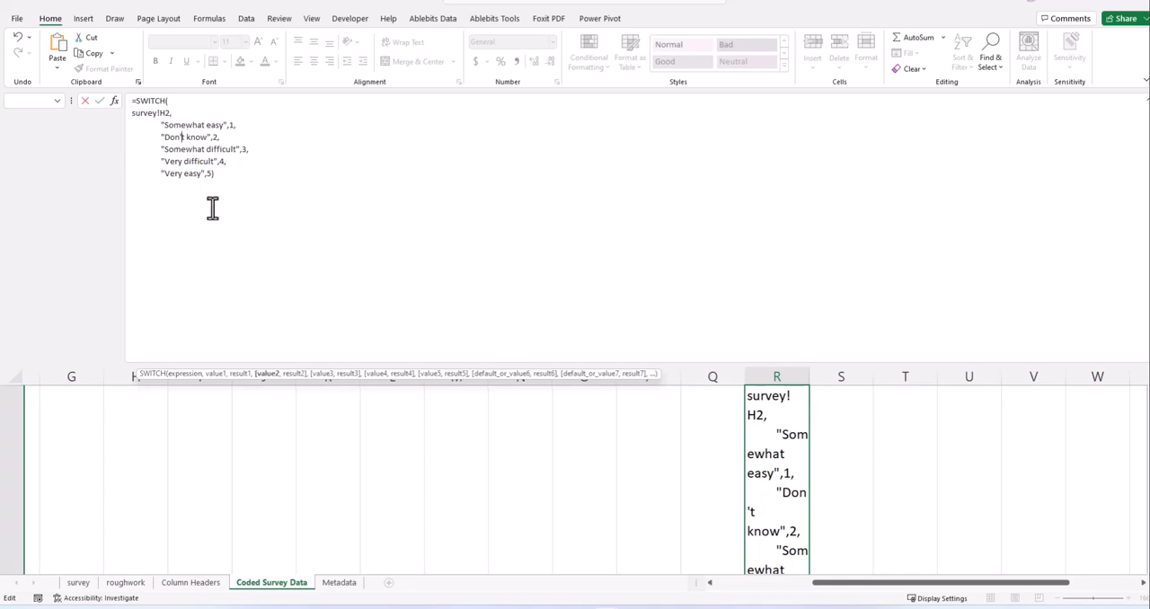
pyautogui.press('BackSpace')
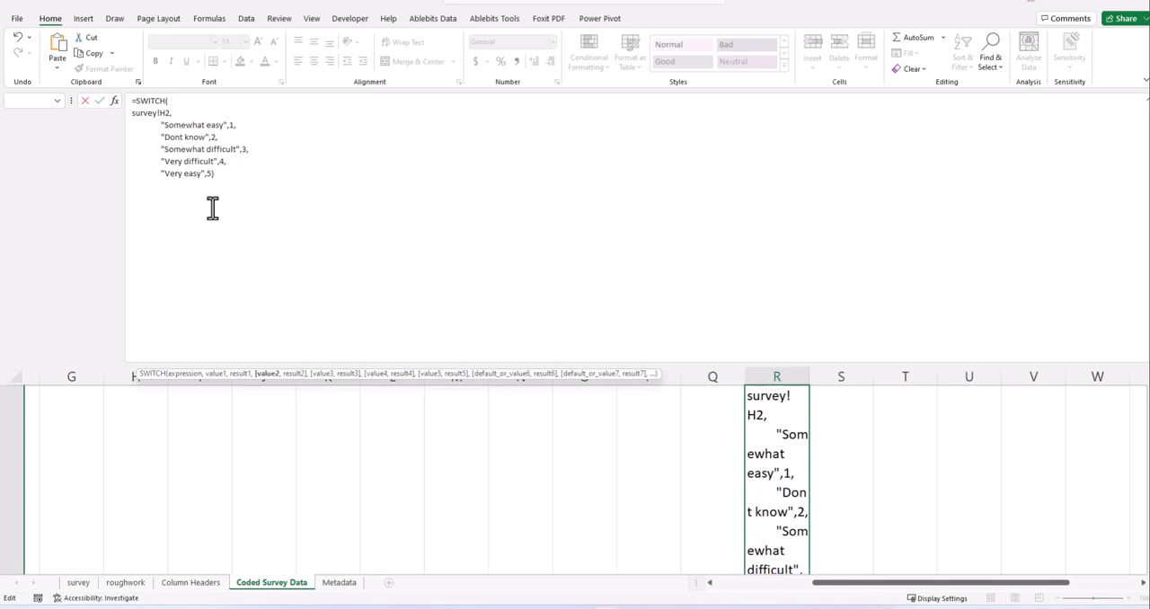
pyautogui.click(224, 174)
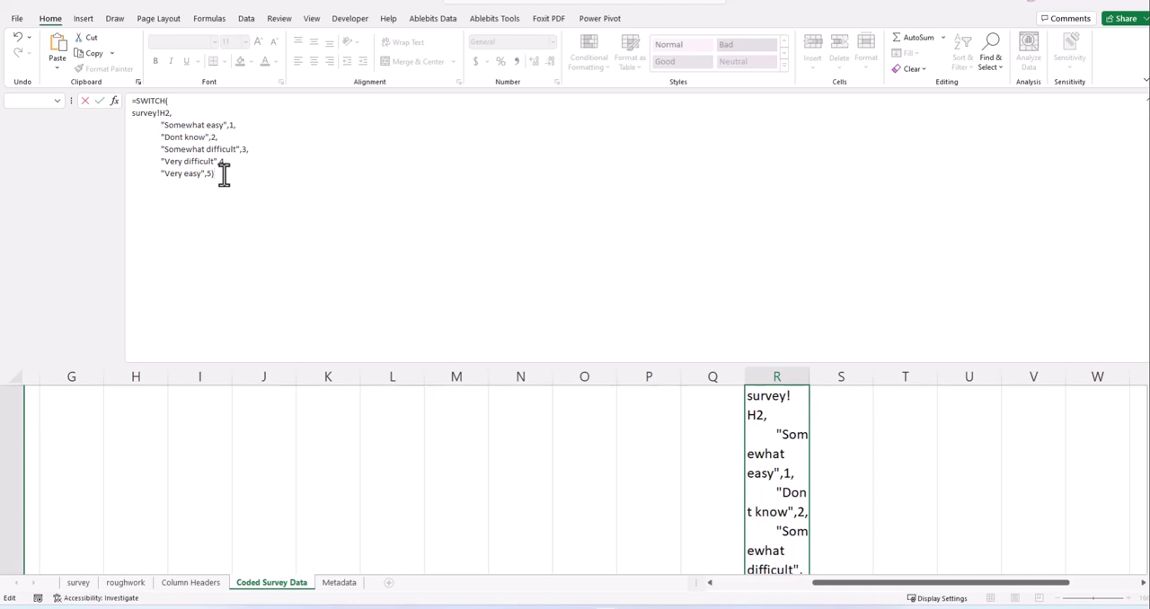
pyautogui.press('Return')
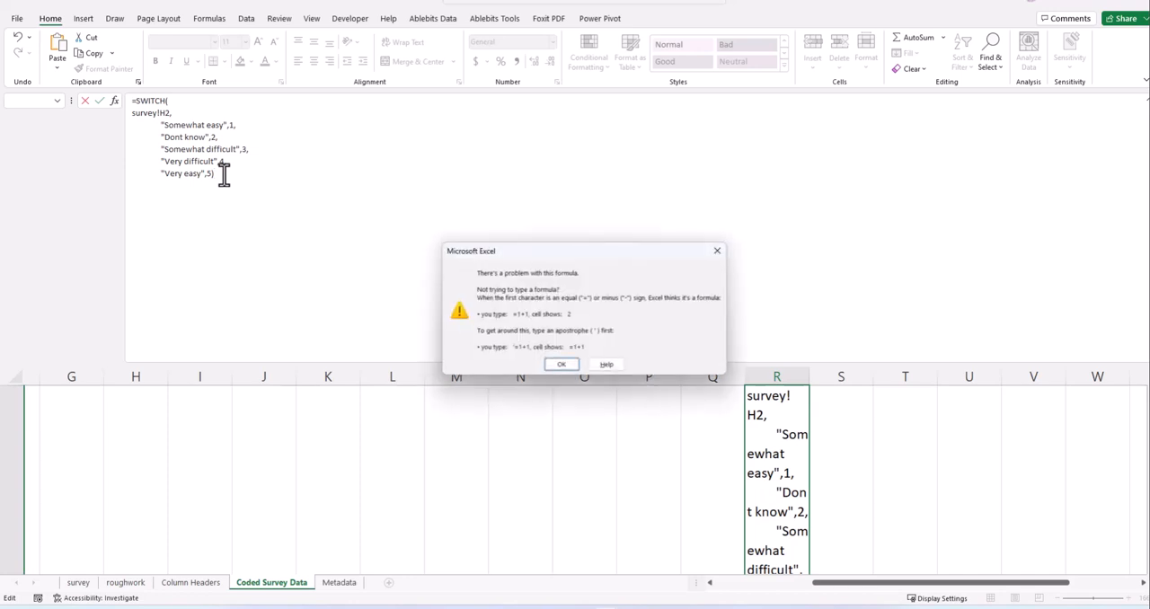
pyautogui.press('Return')
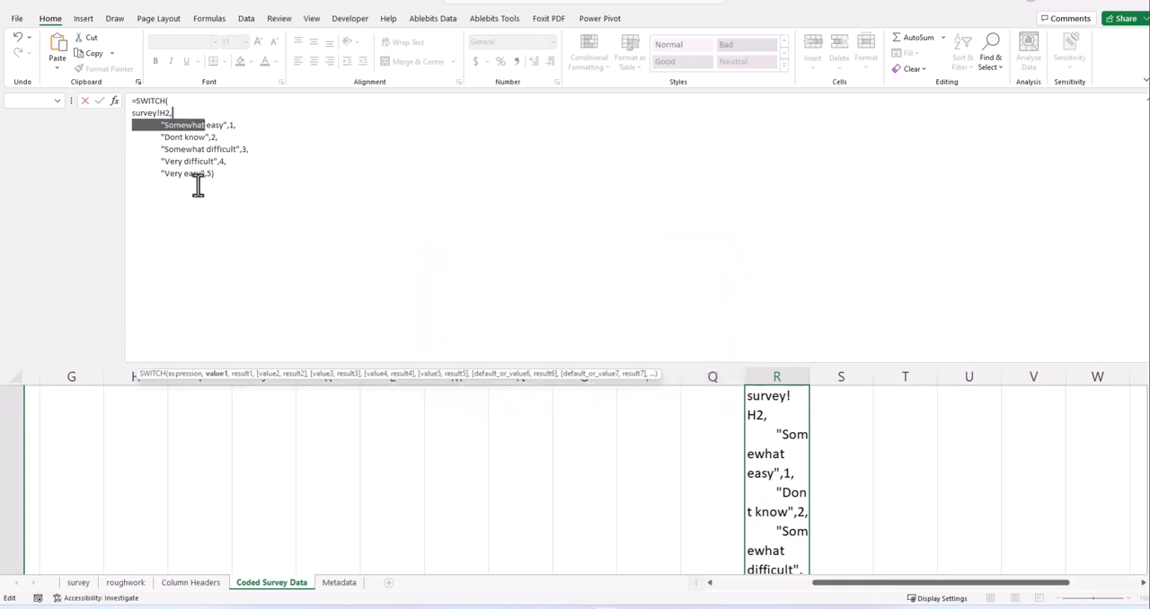
# - Remove the indent before "Somewhat easy" in R2's SWITCH formula and try to enter it again
pyautogui.click(232, 160)
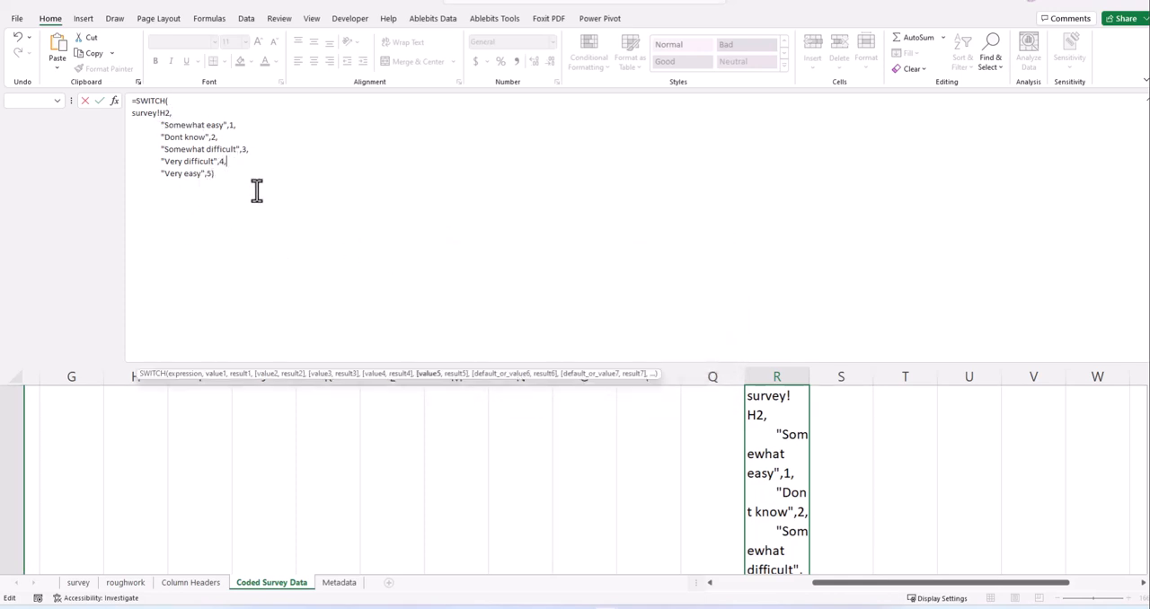
pyautogui.click(161, 125)
pyautogui.press('BackSpace')
pyautogui.press('BackSpace')
pyautogui.press('BackSpace')
pyautogui.press('BackSpace')
pyautogui.press('BackSpace')
pyautogui.press('BackSpace')
pyautogui.press('BackSpace')
pyautogui.press('BackSpace')
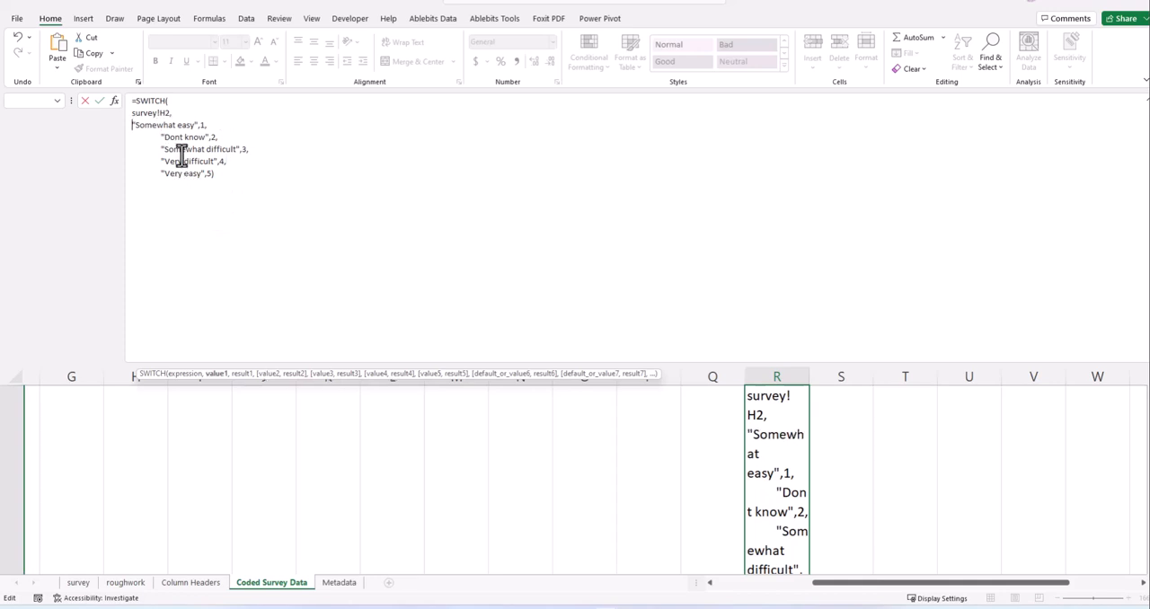
pyautogui.press('Return')
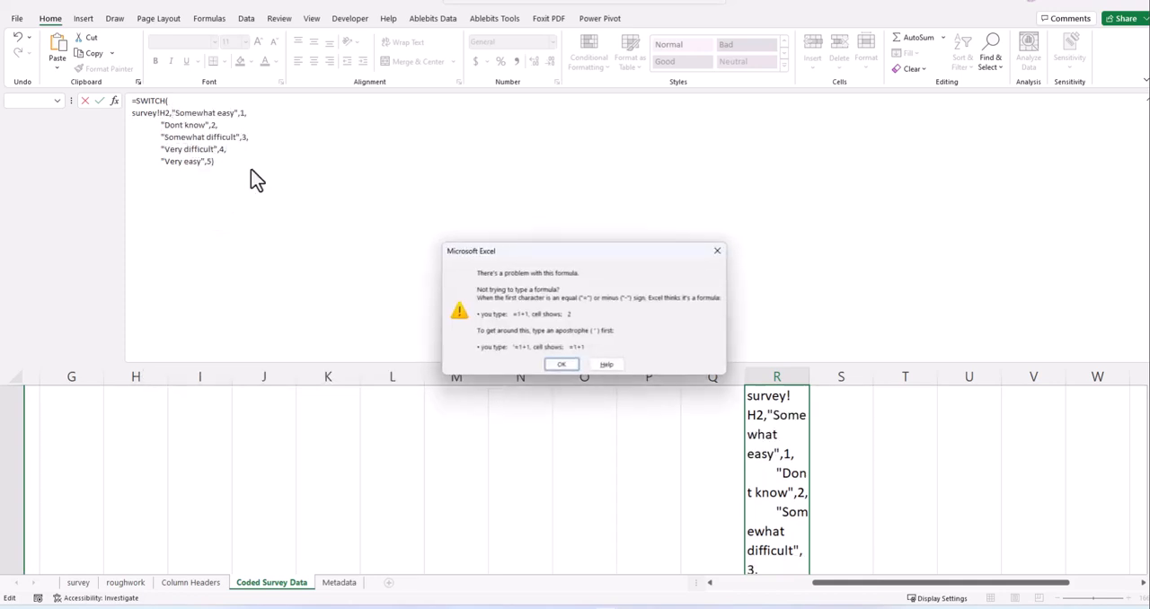
pyautogui.click(718, 252)
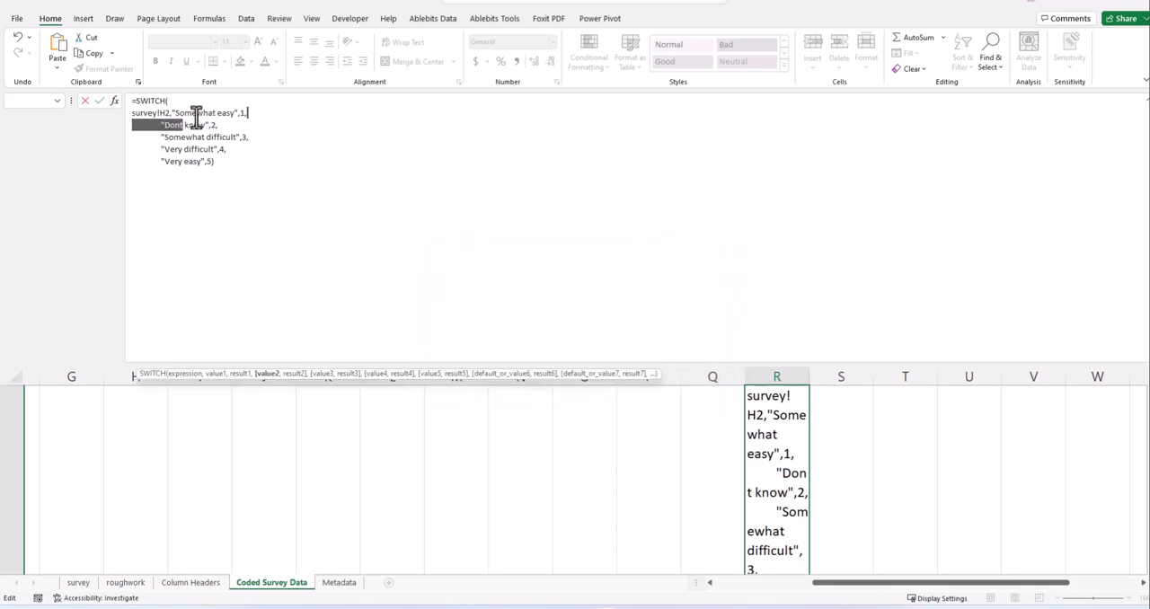
# - Put "Somewhat easy" on its own line, remove the indents before the remaining answer options, and enter R2's formula
pyautogui.click(172, 113)
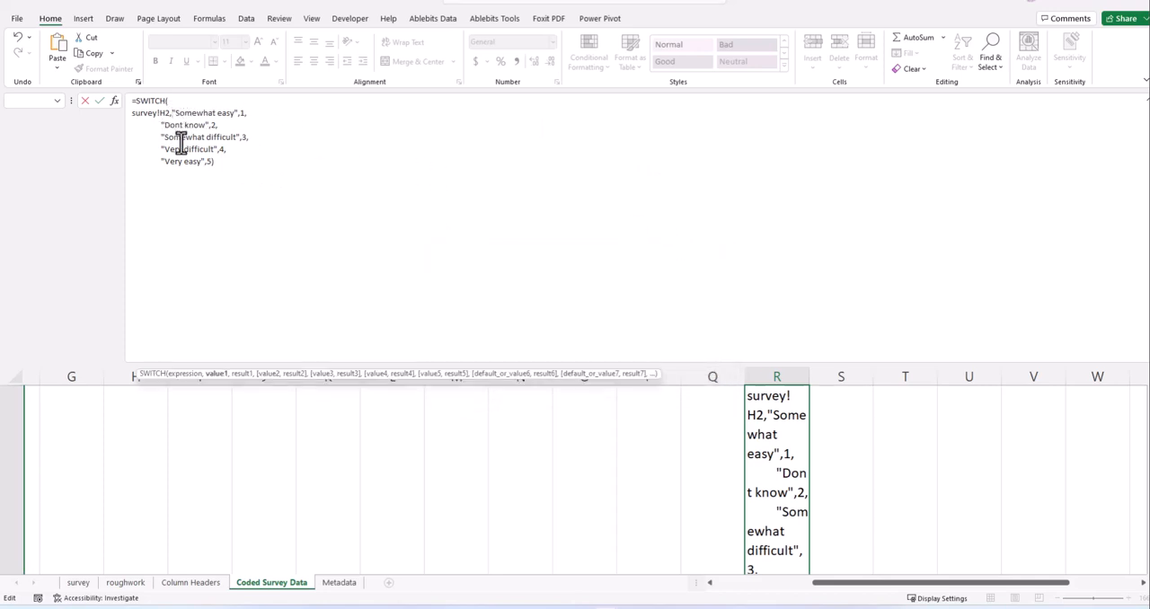
pyautogui.hotkey('alt', 'Return')
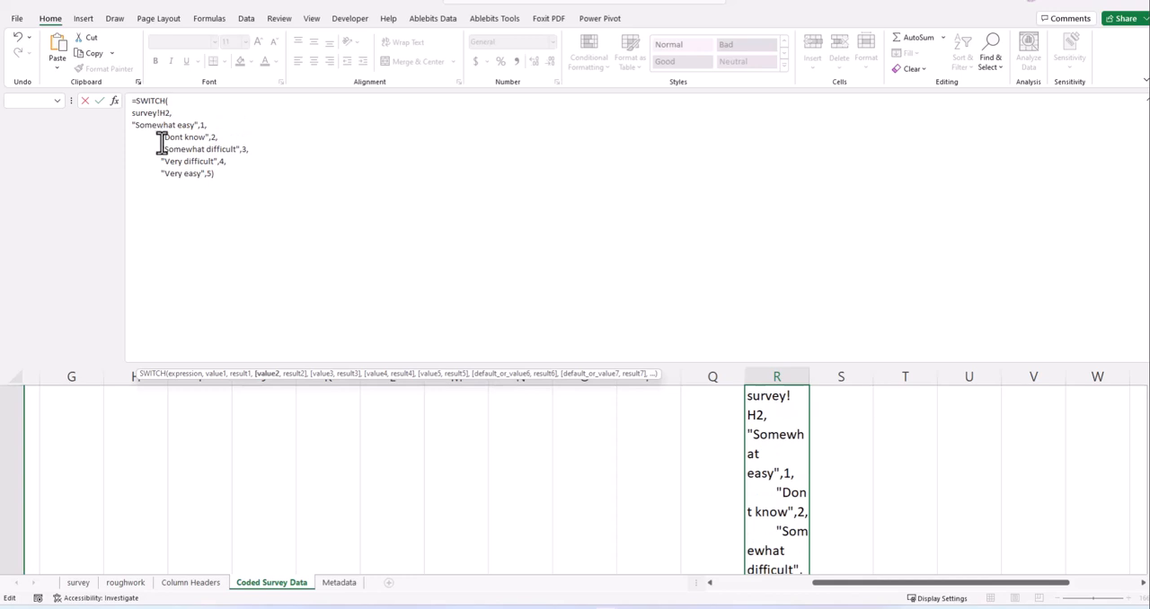
pyautogui.press('BackSpace')
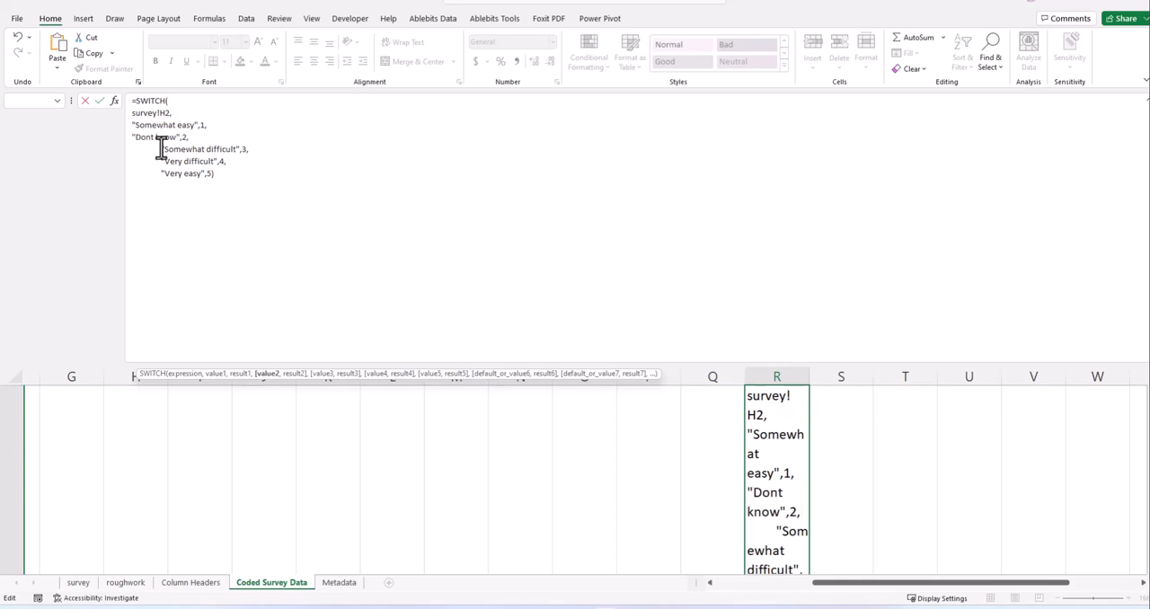
pyautogui.press('BackSpace')
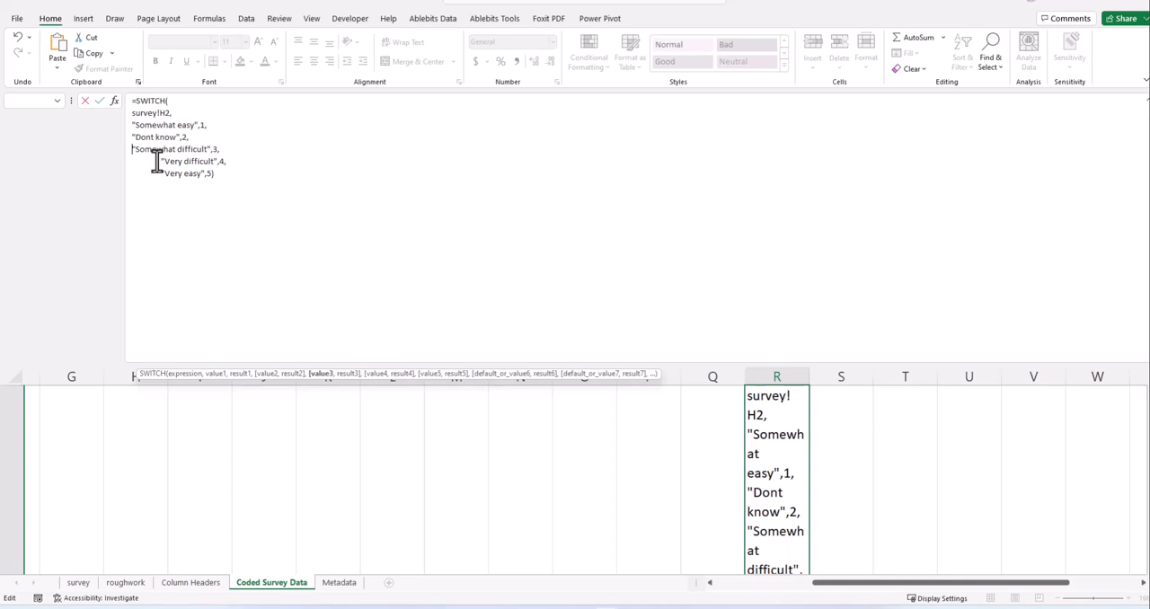
pyautogui.press('BackSpace')
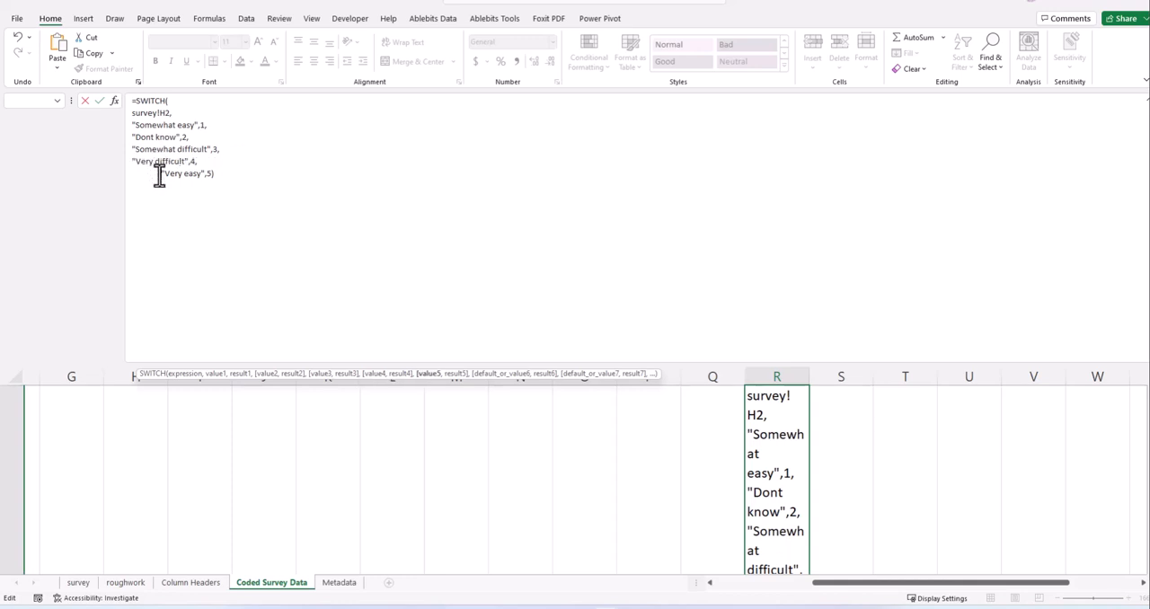
pyautogui.press('BackSpace')
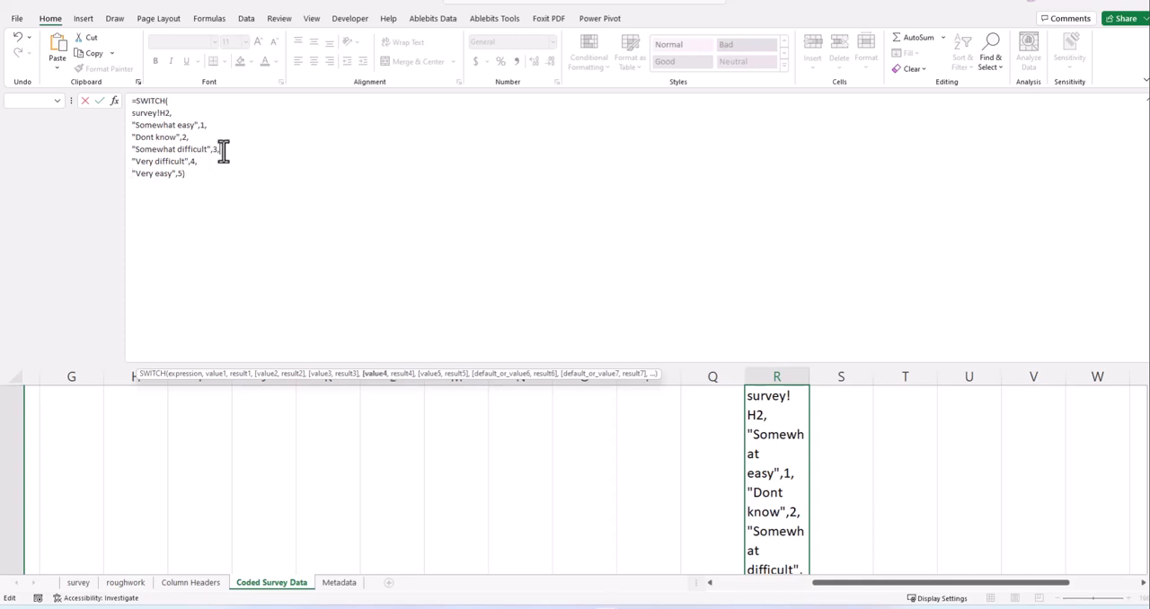
pyautogui.click(186, 138)
pyautogui.click(177, 119)
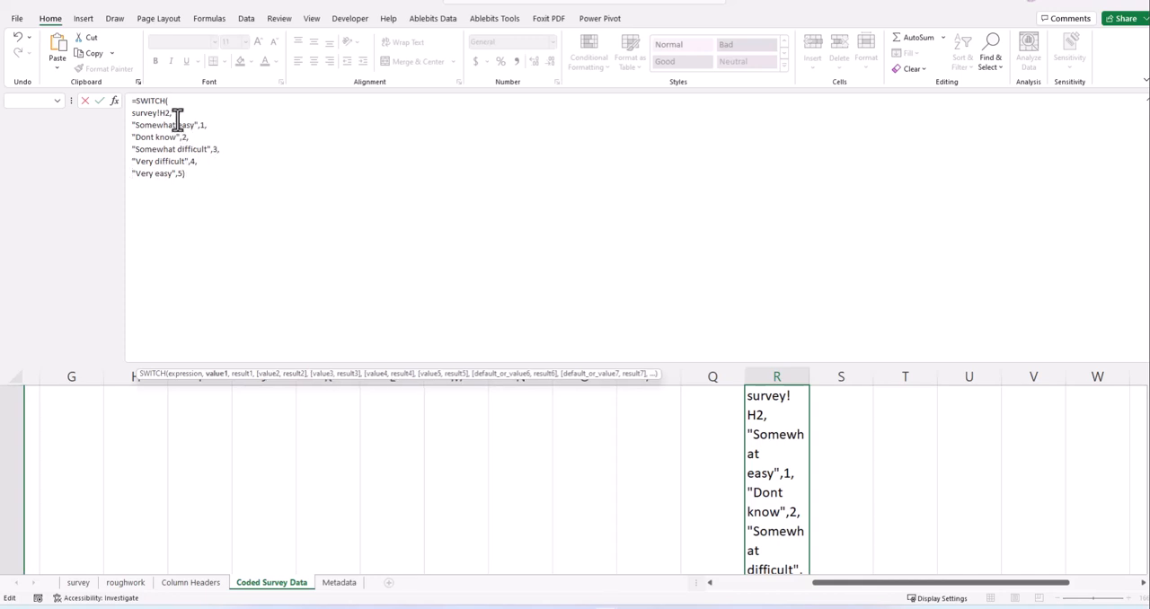
pyautogui.click(209, 178)
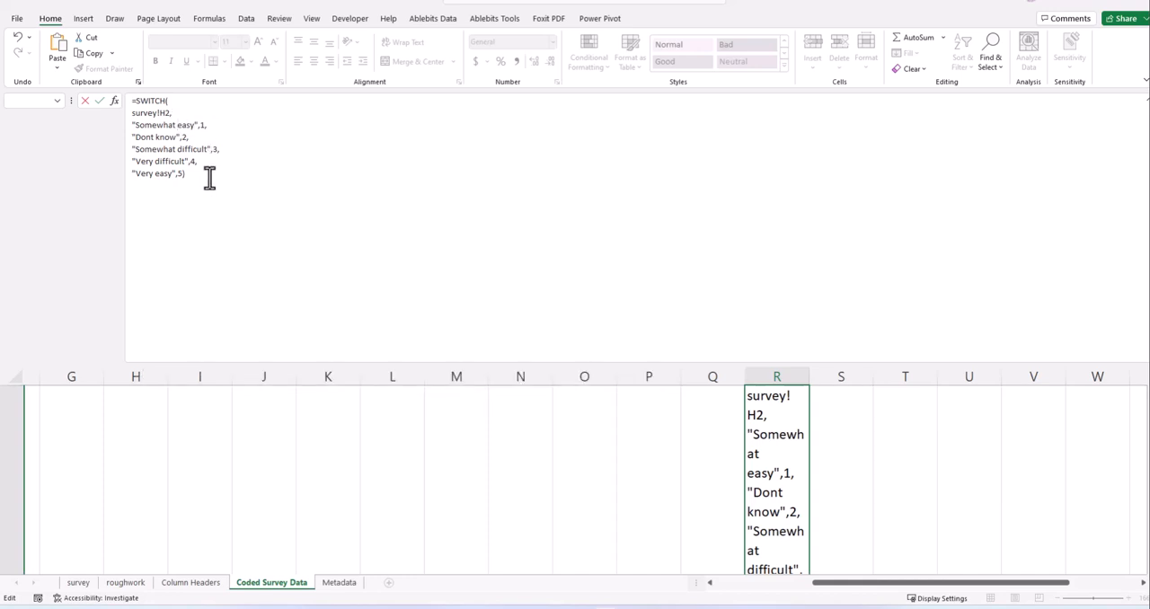
pyautogui.press('Return')
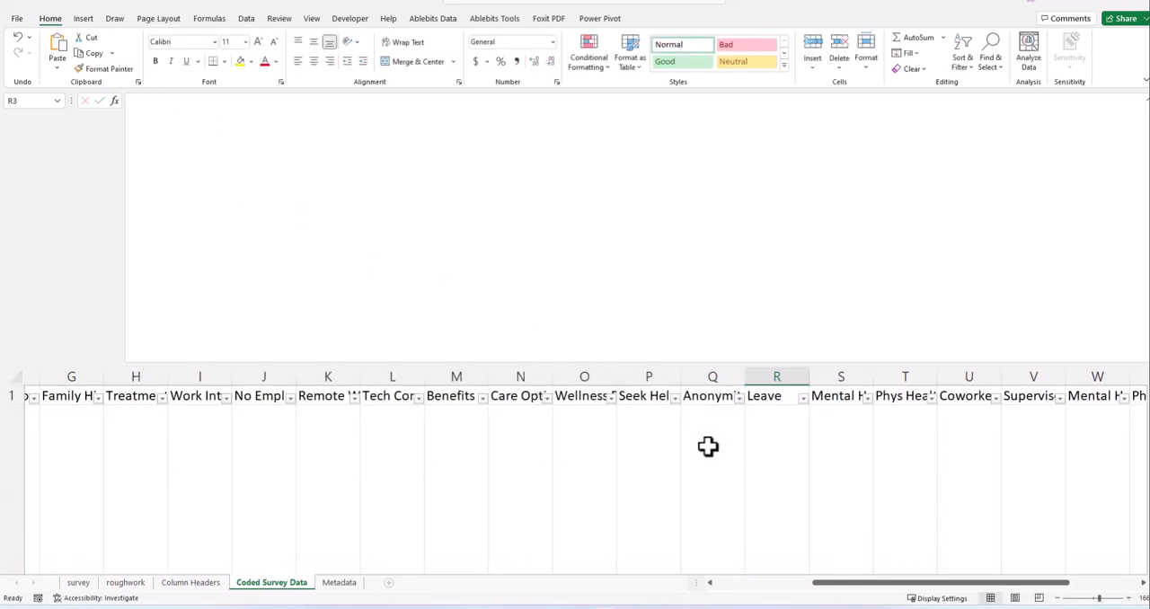
# - Shrink the formula bar back to a single line and reduce row 2 to the height of the other rows
pyautogui.click(777, 416)
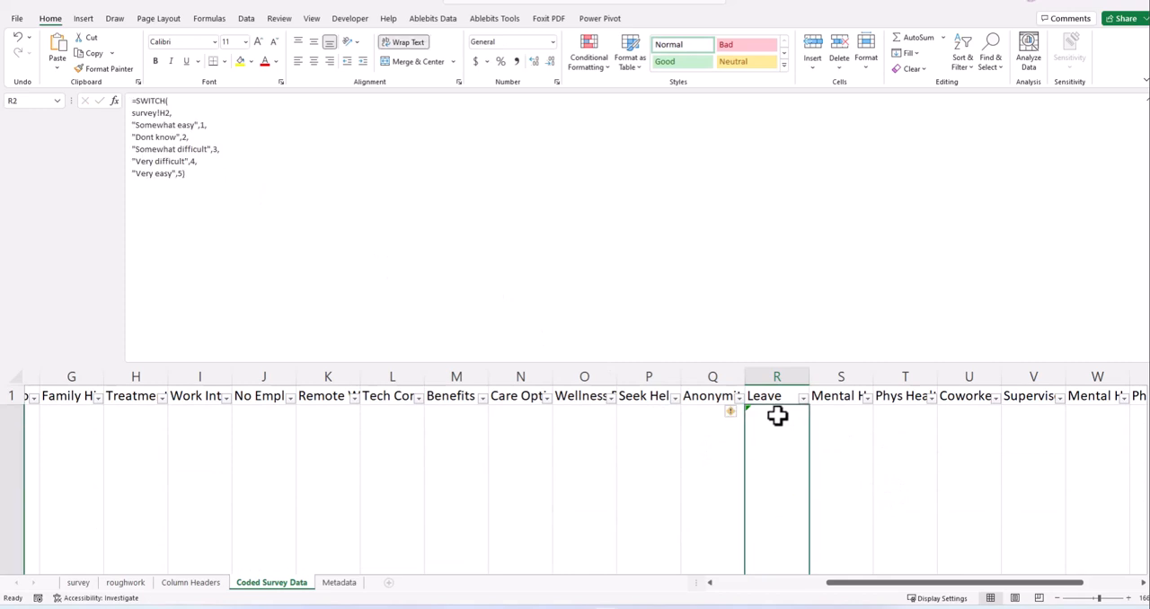
pyautogui.scroll(-5, 780, 432)
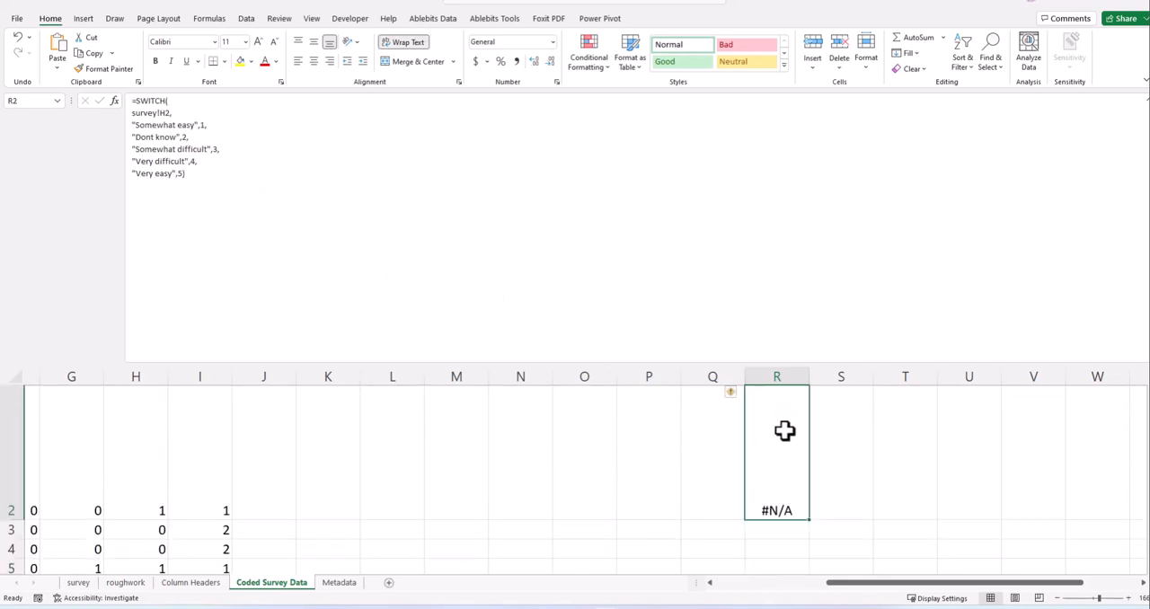
pyautogui.scroll(5, 785, 448)
pyautogui.moveTo(589, 363); pyautogui.dragTo(567, 86)
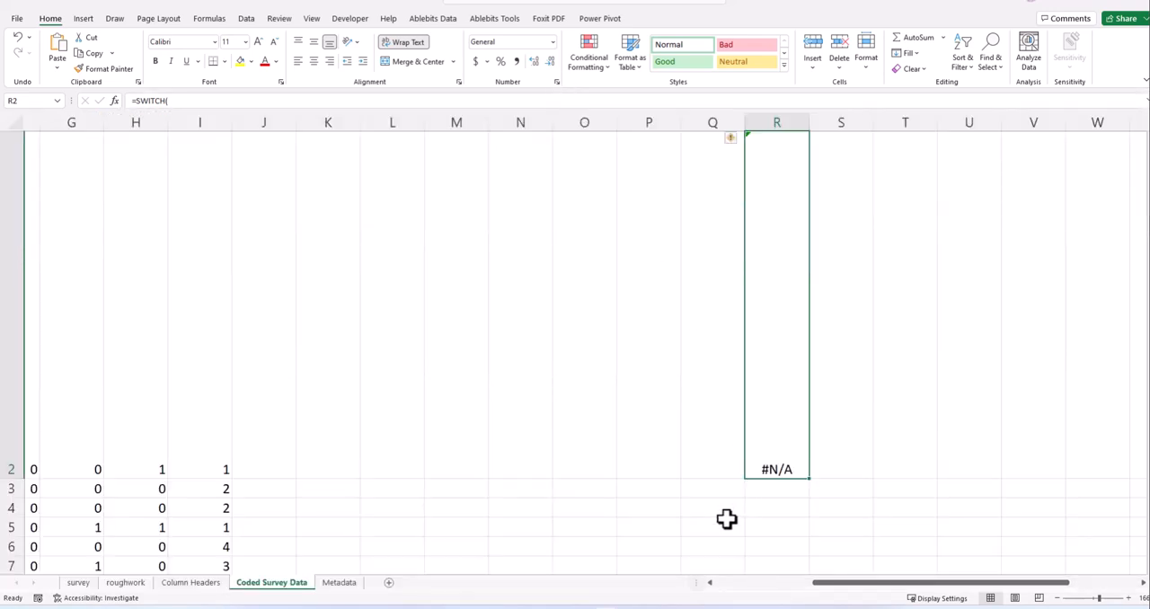
pyautogui.moveTo(811, 589); pyautogui.dragTo(504, 575)
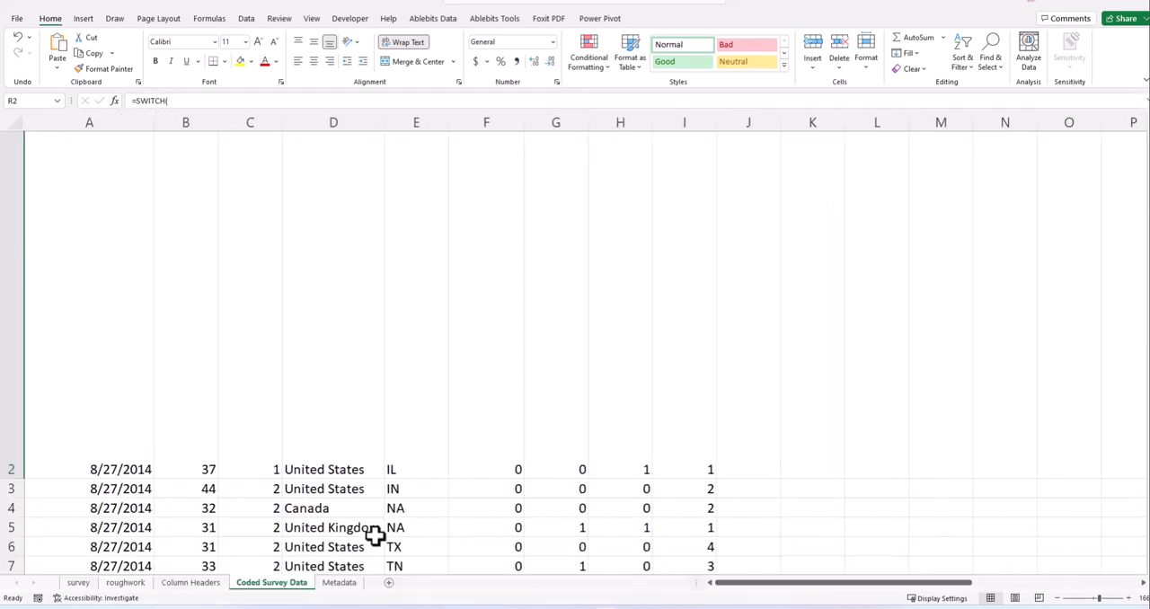
pyautogui.moveTo(21, 467); pyautogui.dragTo(24, 156)
pyautogui.scroll(1, 816, 278)
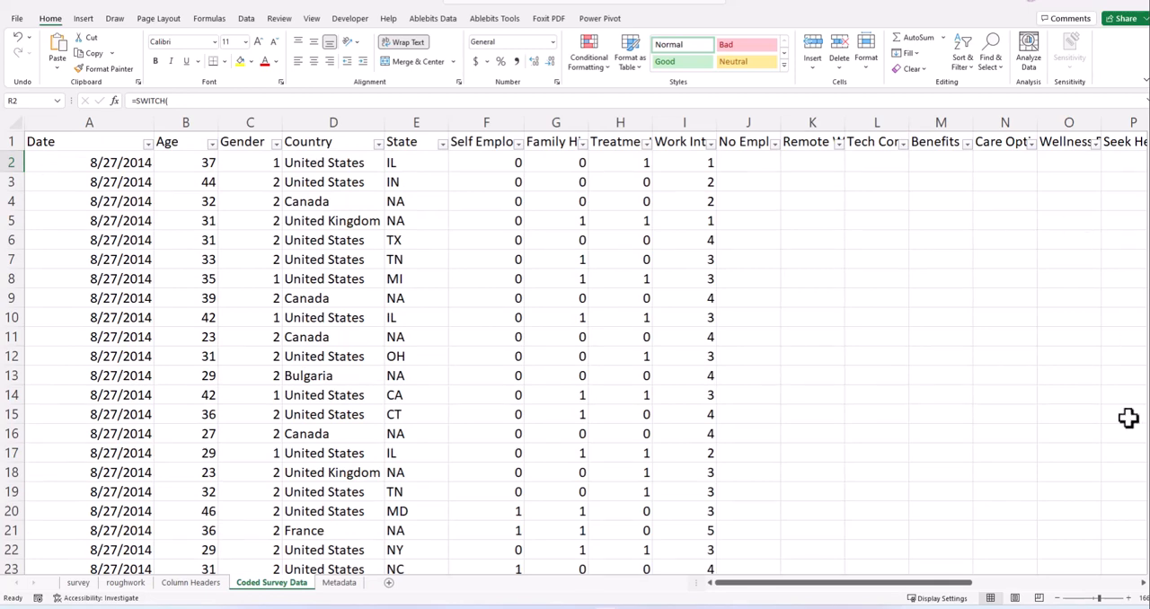
# - Fill R2's SWITCH formula down the whole Leave column
pyautogui.moveTo(966, 592); pyautogui.dragTo(1042, 594)
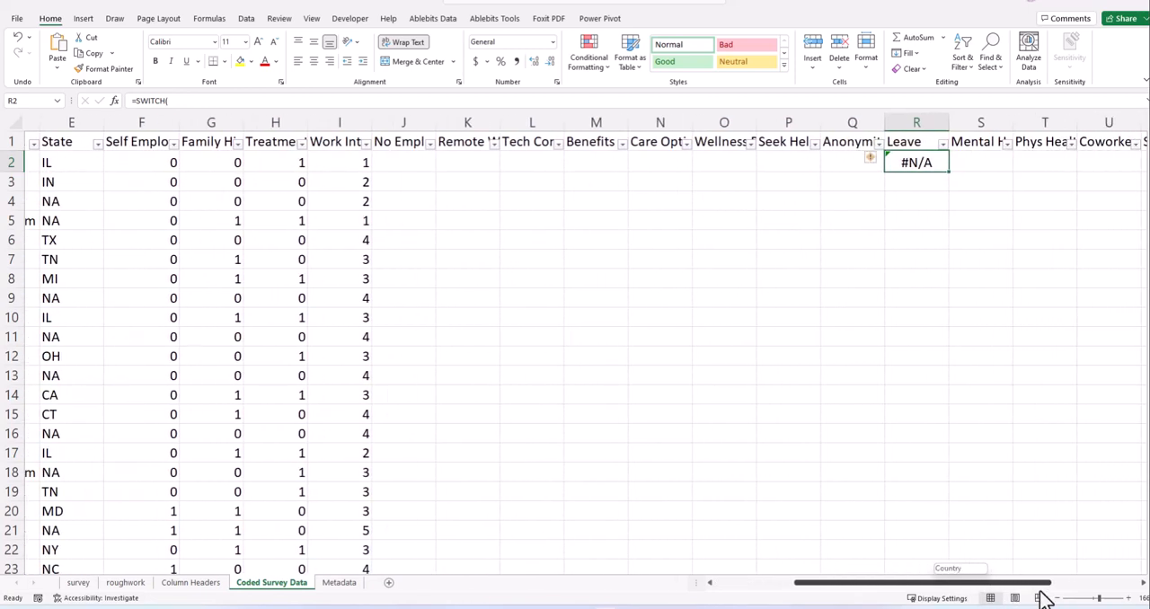
pyautogui.doubleClick(950, 173)
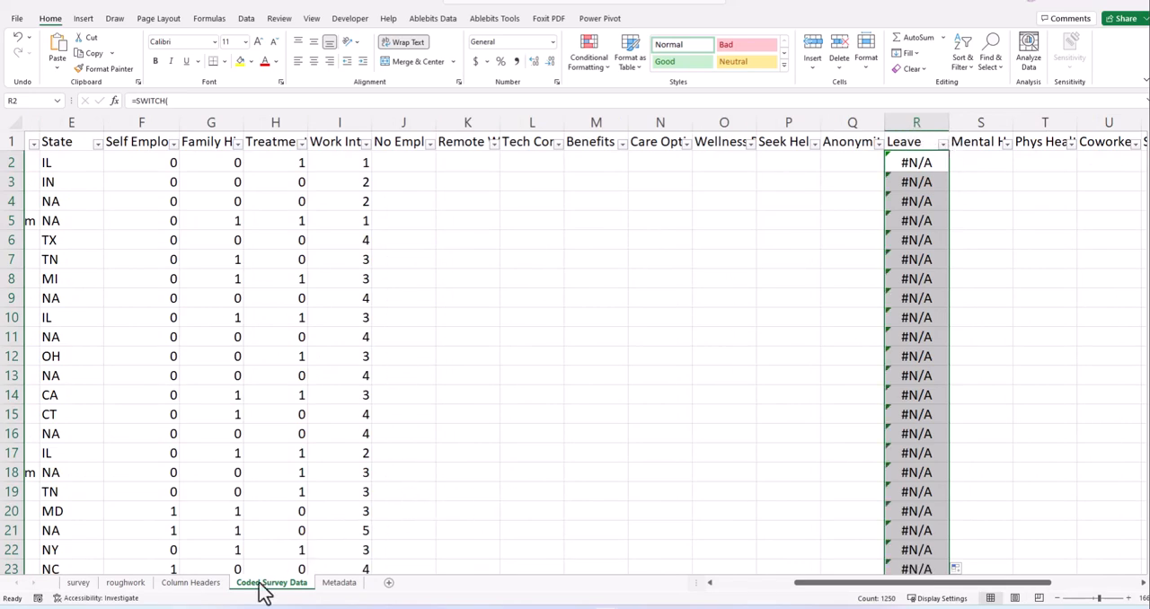
# - Check which column holds the Leave answers on the survey sheet and review the Leave codes on the roughwork sheet
pyautogui.click(78, 584)
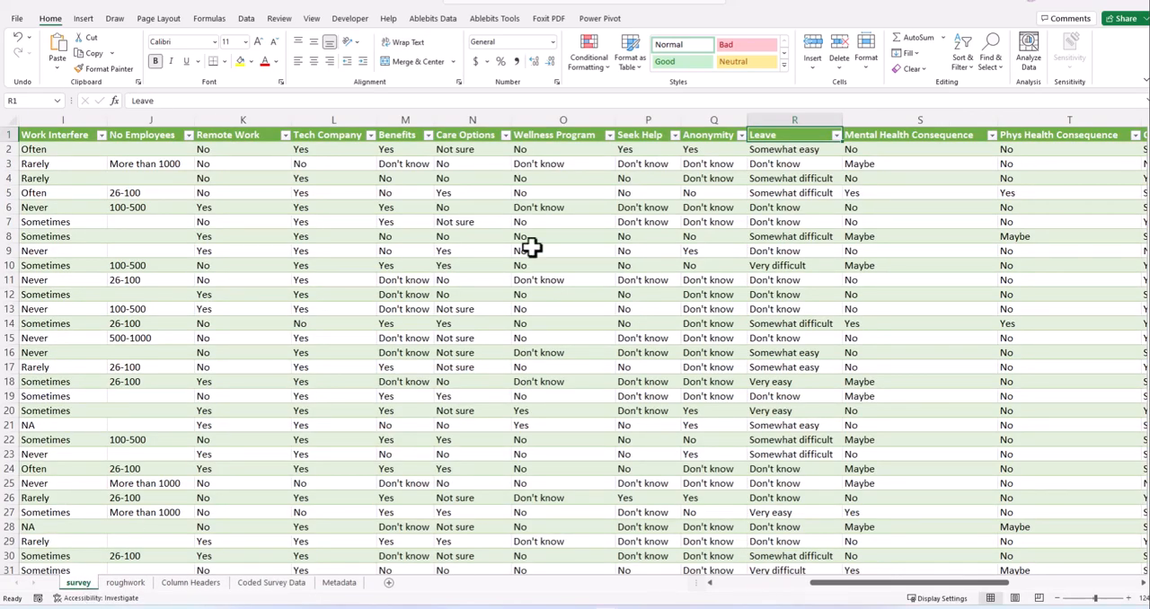
pyautogui.click(885, 152)
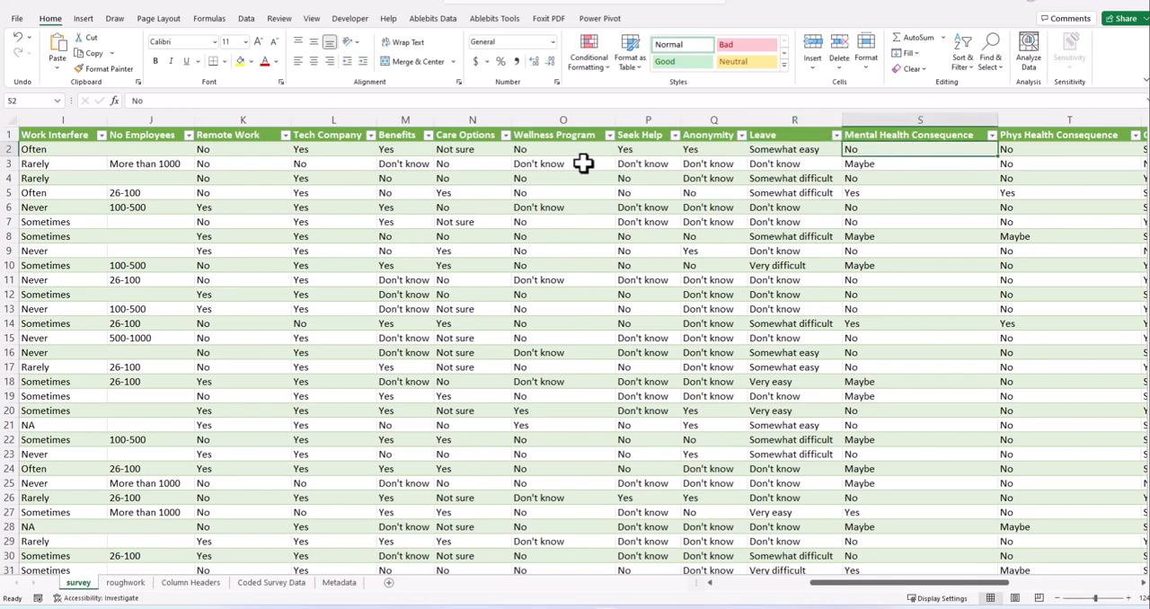
pyautogui.click(765, 149)
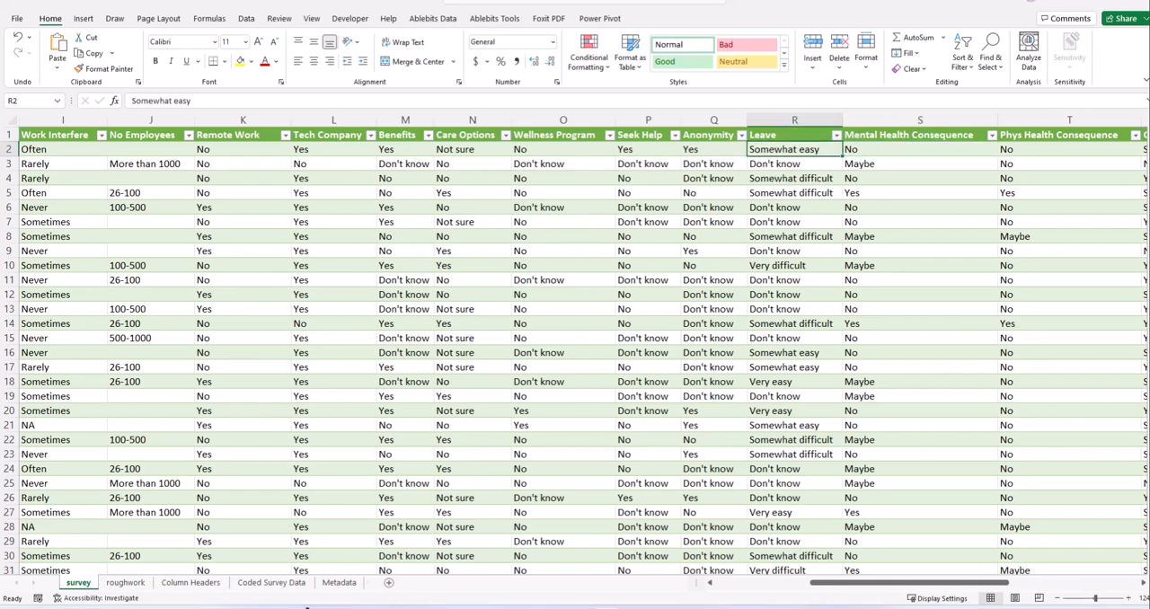
pyautogui.click(134, 584)
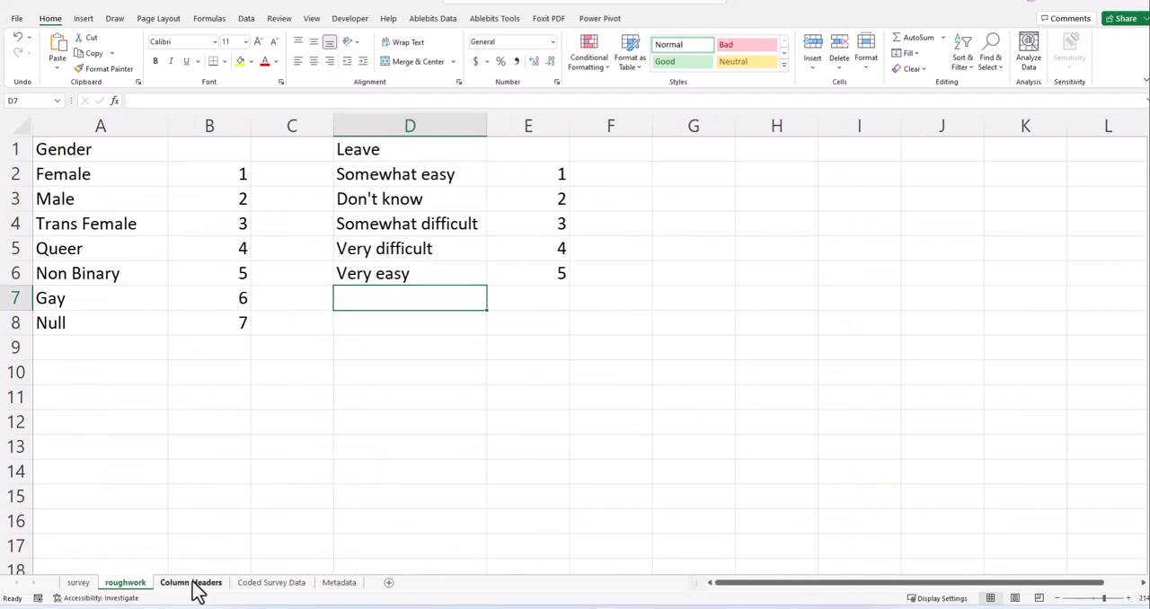
pyautogui.click(190, 586)
pyautogui.click(292, 584)
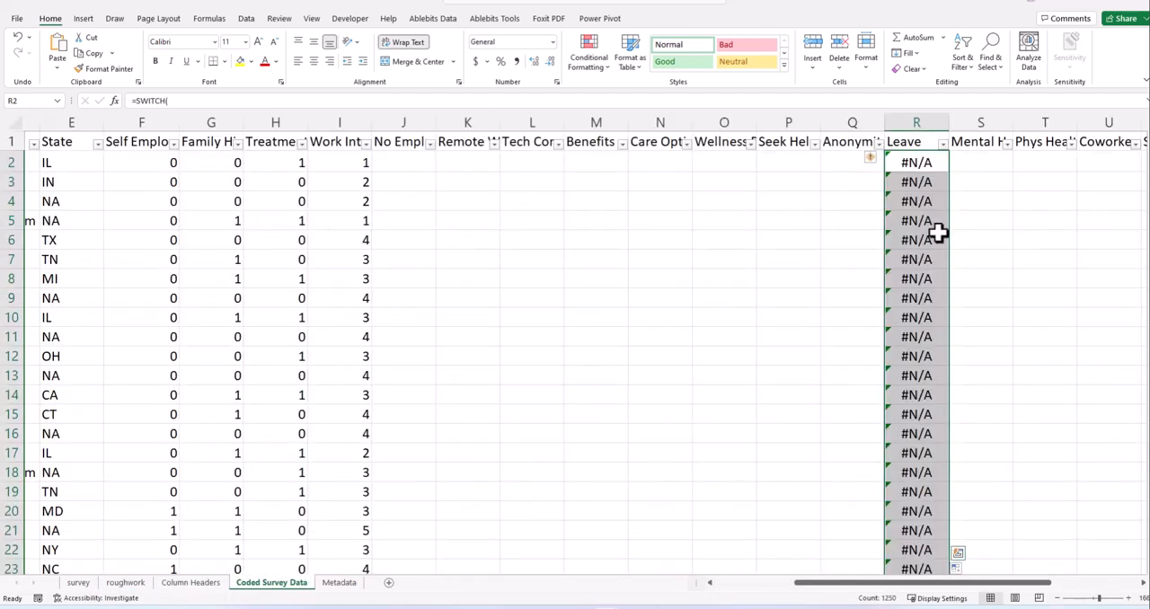
# - Change the source reference in R2's SWITCH formula to survey!R2
pyautogui.click(920, 164)
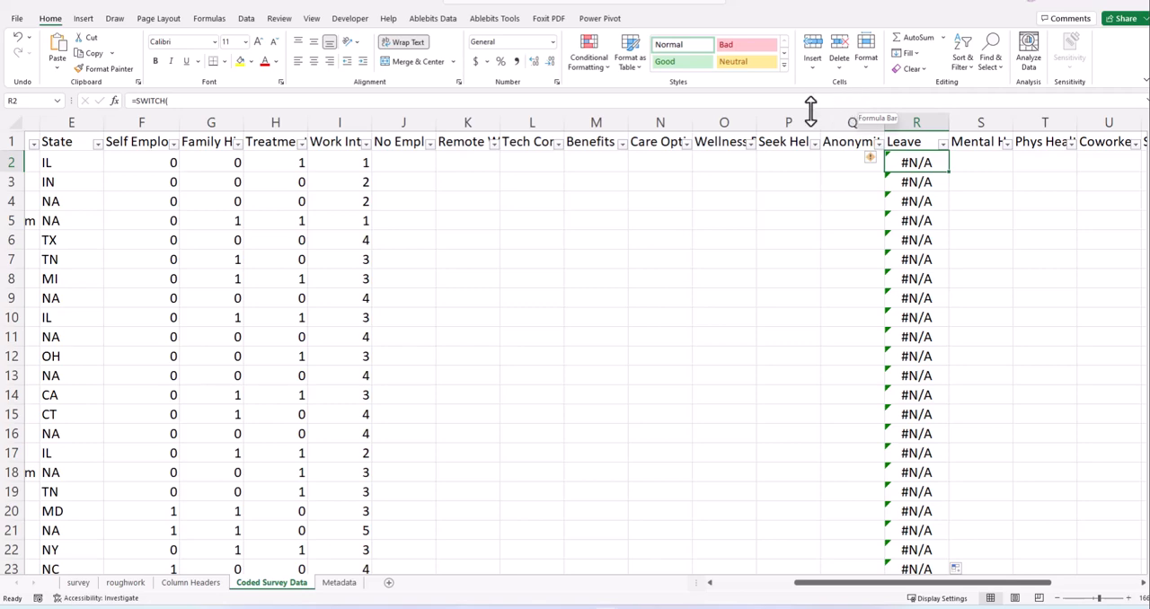
pyautogui.moveTo(810, 109); pyautogui.dragTo(755, 346)
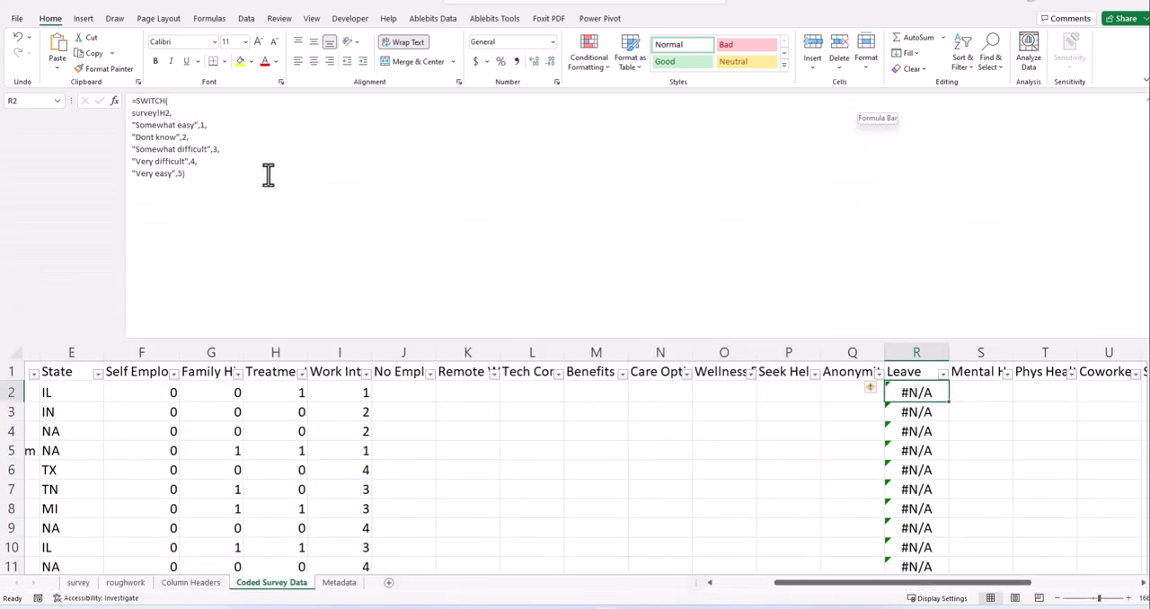
pyautogui.click(162, 114)
pyautogui.press('BackSpace')
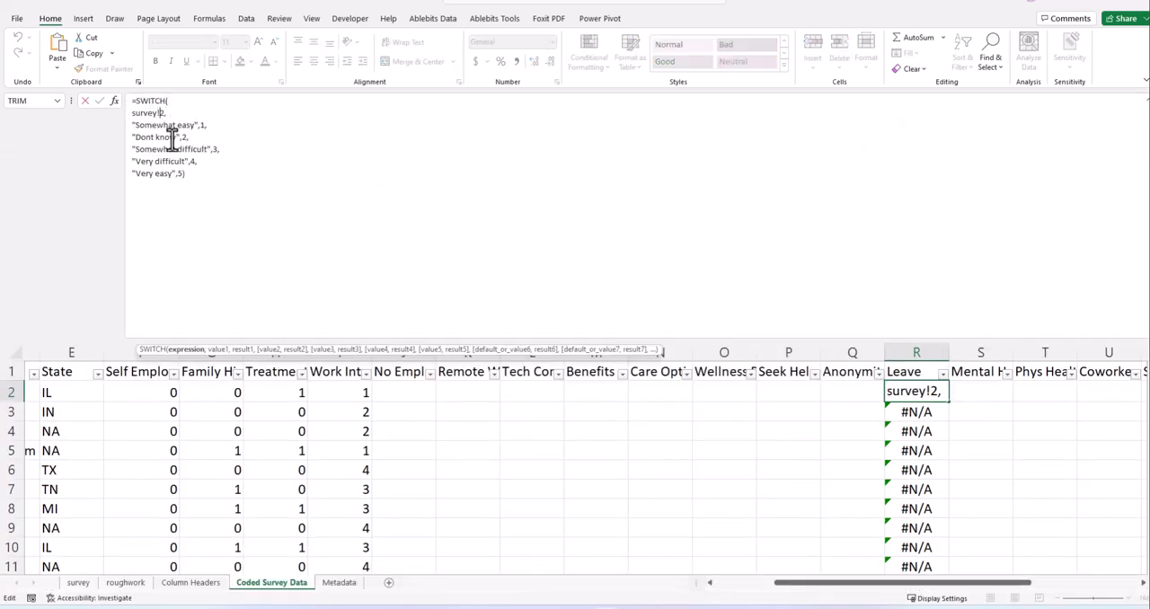
pyautogui.write('H')
pyautogui.press('Return')
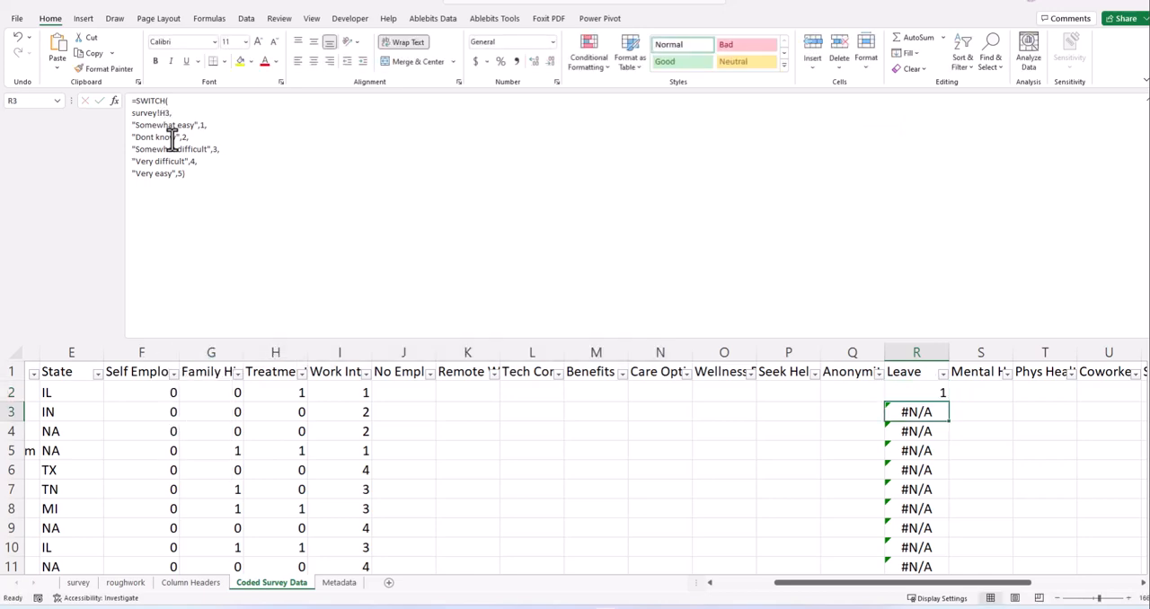
# - Shrink the formula bar to a single line and fill R2's formula with the survey!R2 reference down the Leave column
pyautogui.scroll(-3, 922, 395)
pyautogui.scroll(3, 947, 390)
pyautogui.moveTo(644, 336); pyautogui.dragTo(624, 117)
pyautogui.click(969, 187)
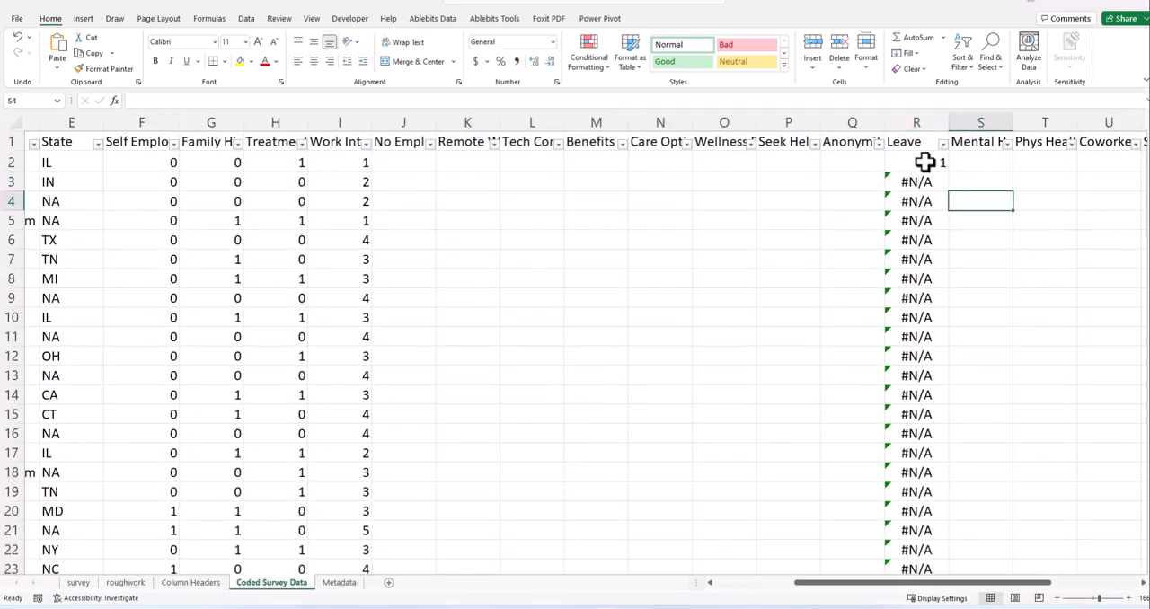
pyautogui.click(928, 163)
pyautogui.doubleClick(948, 172)
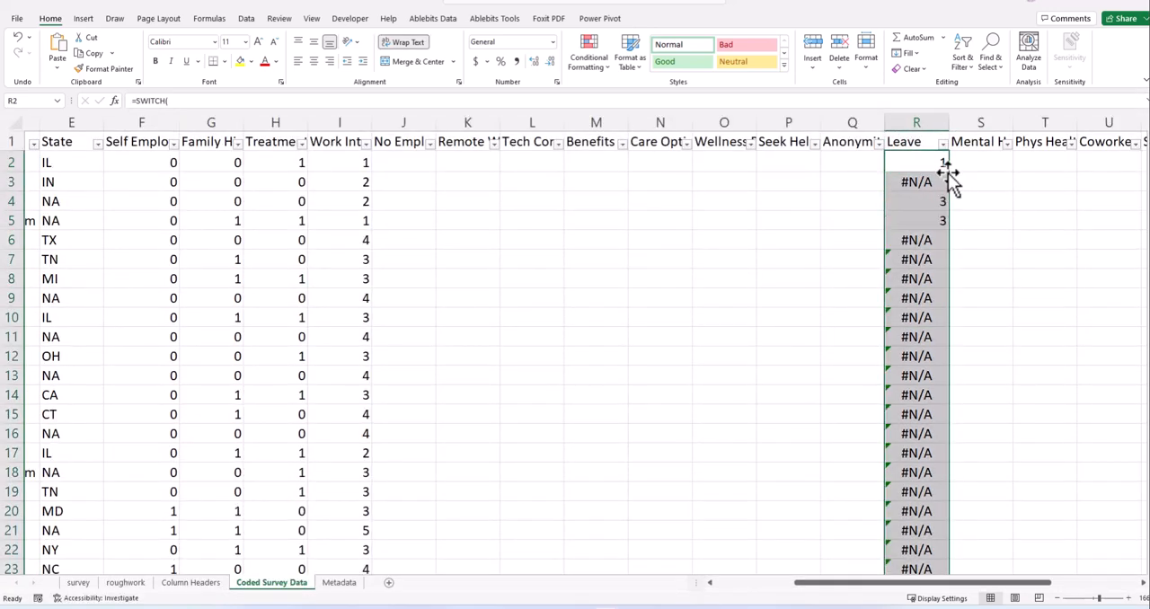
# - Examine the coded Leave values down the column and in its filter list, leaving the filter unchanged
pyautogui.scroll(-12, 940, 303)
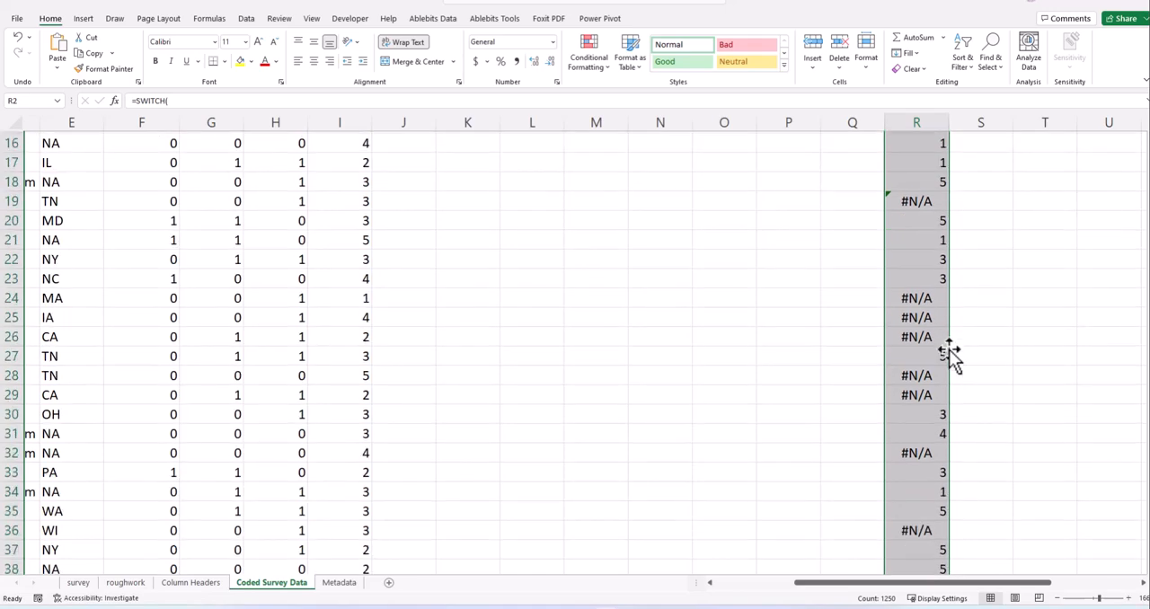
pyautogui.scroll(12, 944, 398)
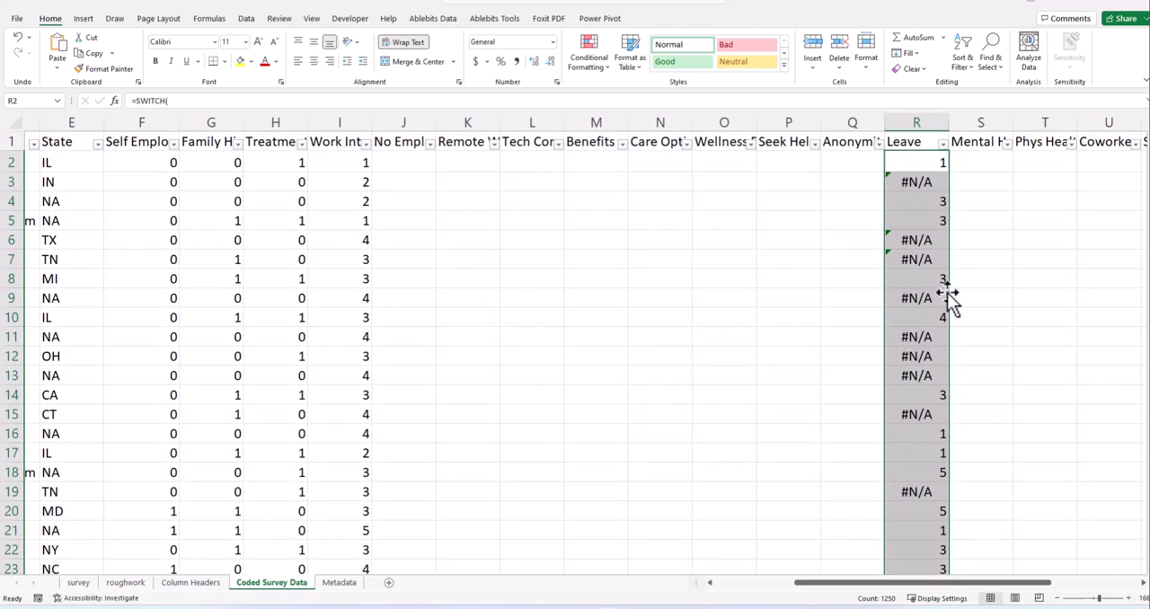
pyautogui.click(942, 146)
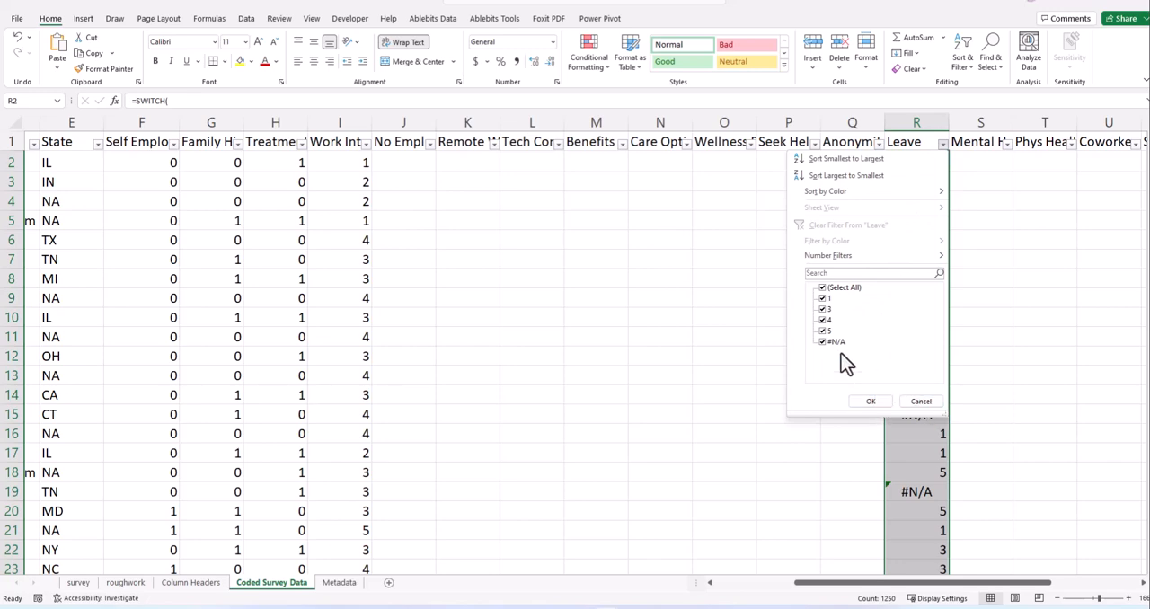
pyautogui.click(923, 403)
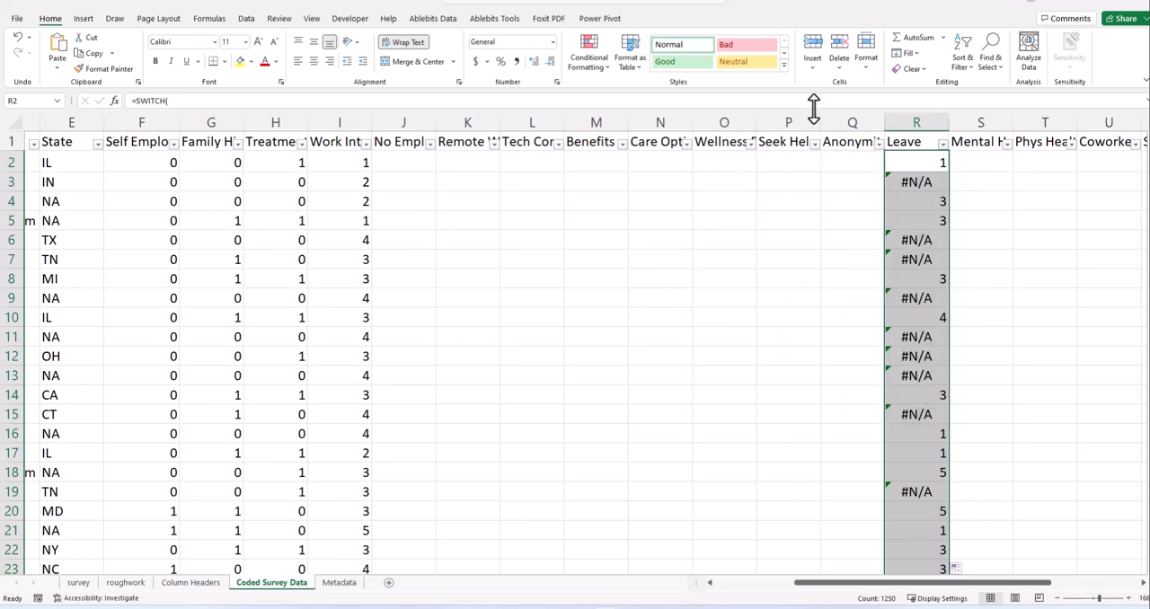
# - Correct the "Don't know" answer option in R2's SWITCH formula by adding the apostrophe, and refill the formula down the Leave column
pyautogui.moveTo(814, 108); pyautogui.dragTo(773, 348)
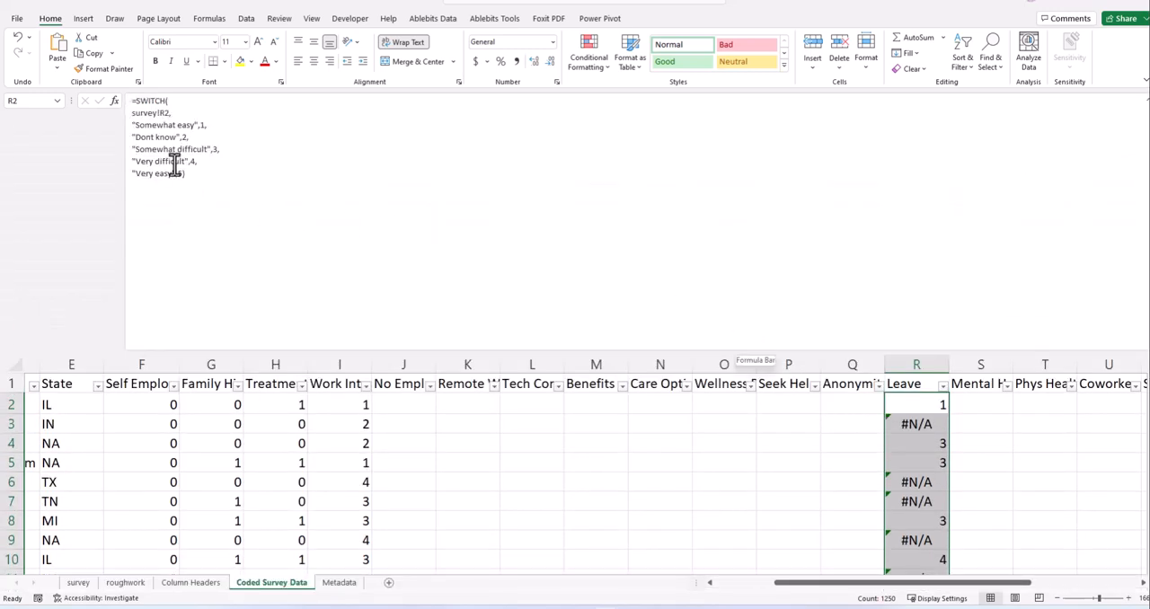
pyautogui.click(149, 136)
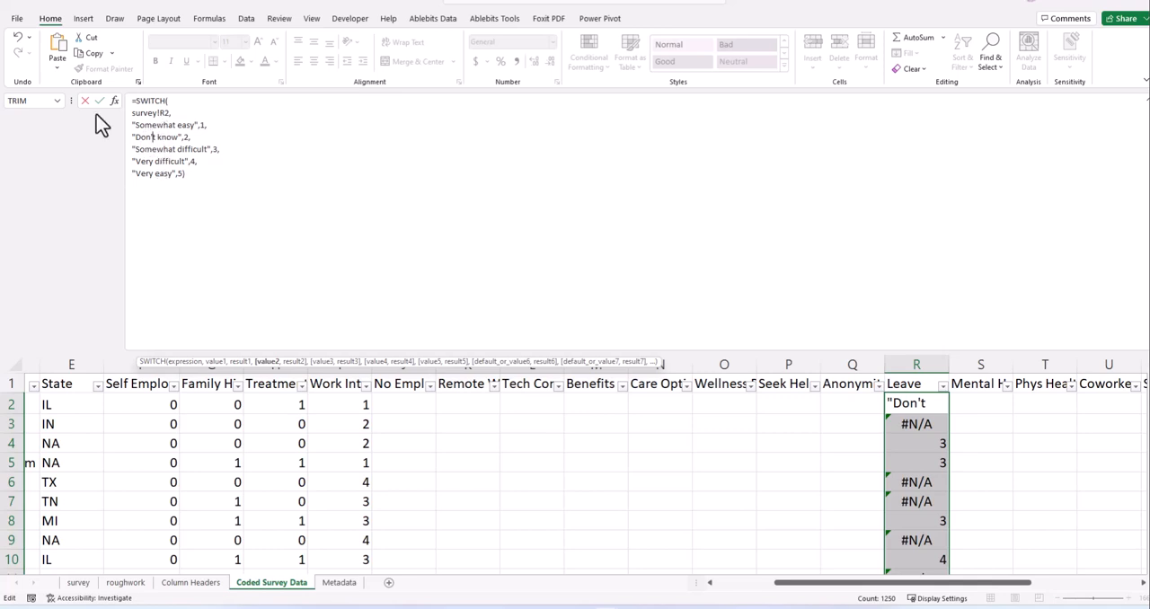
pyautogui.press('BackSpace')
pyautogui.press('Return')
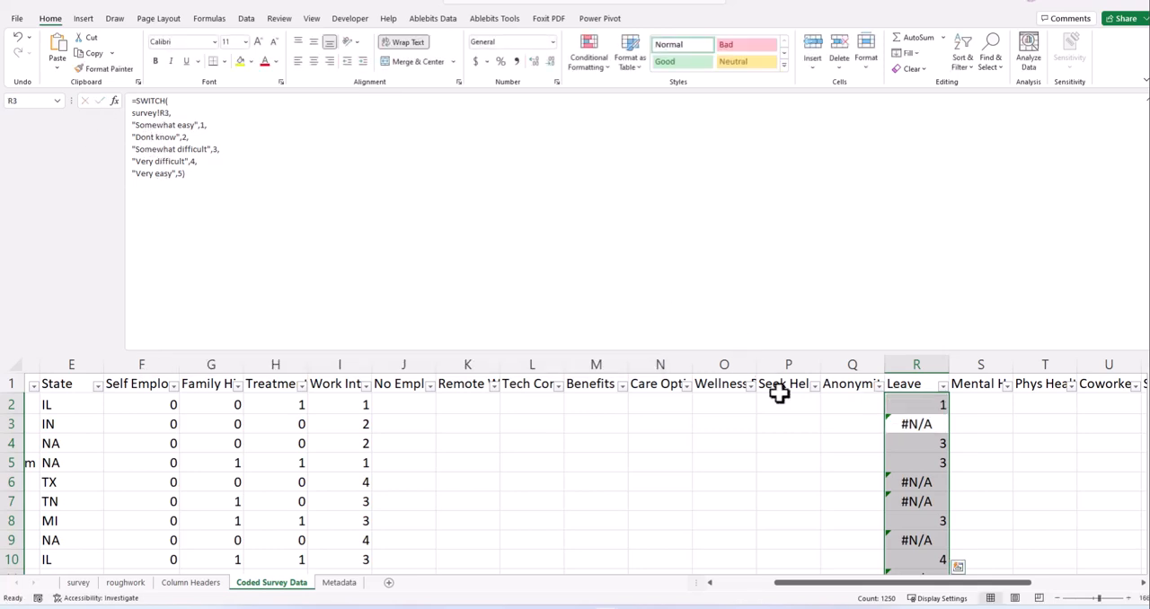
pyautogui.click(919, 404)
pyautogui.doubleClick(948, 414)
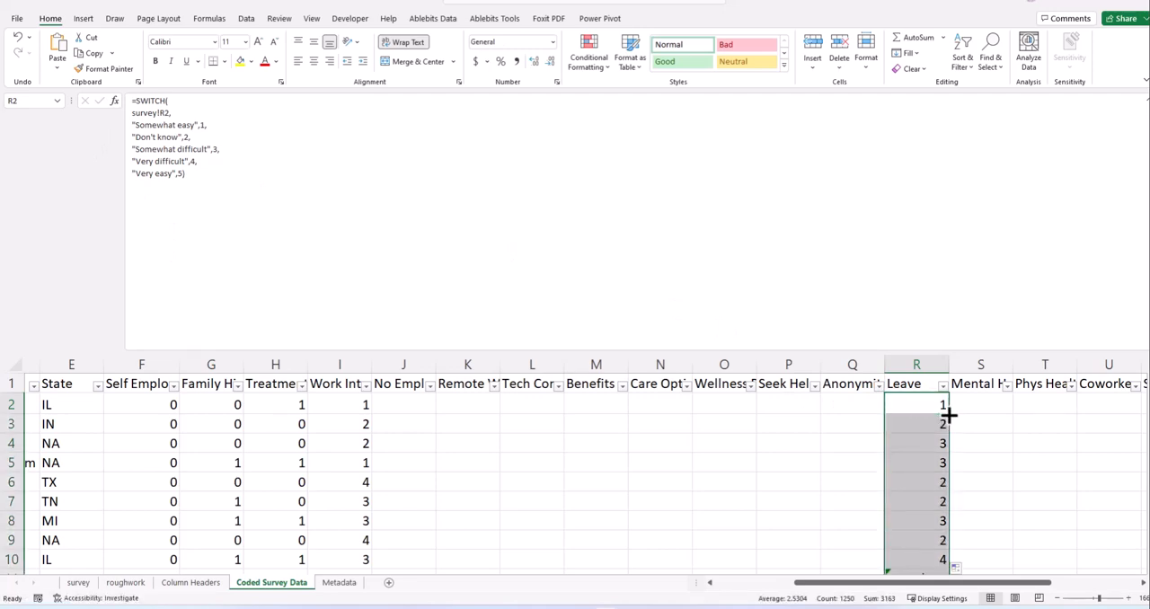
# - Shrink the formula bar back to a single line and check the Leave column's codes in the rows and its filter list
pyautogui.scroll(-3, 790, 413)
pyautogui.scroll(-4, 950, 449)
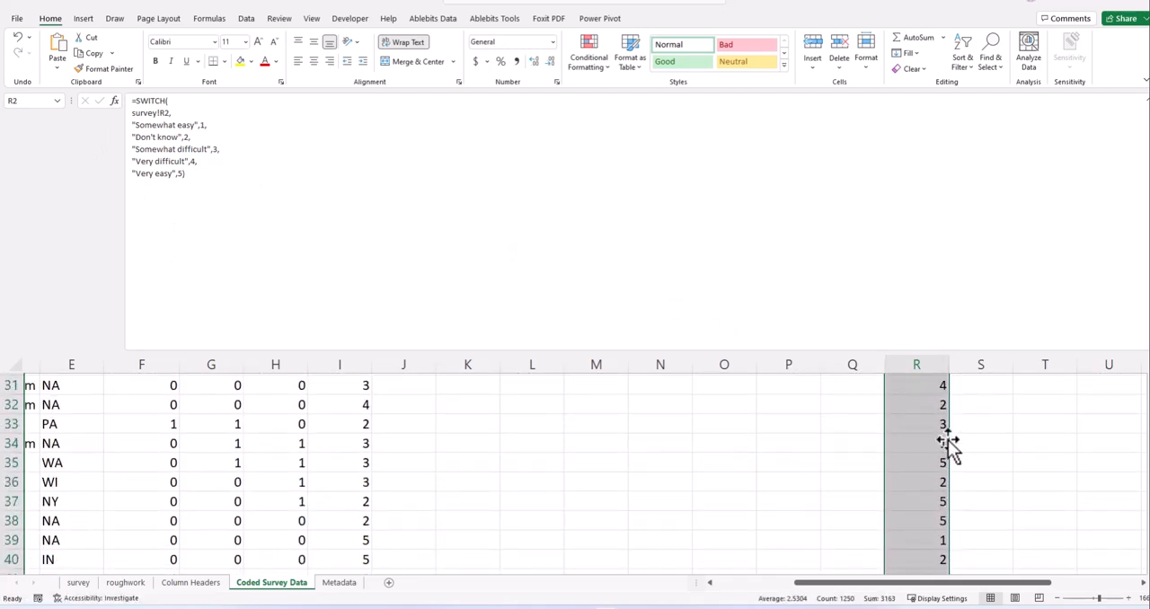
pyautogui.moveTo(709, 351); pyautogui.dragTo(693, 113)
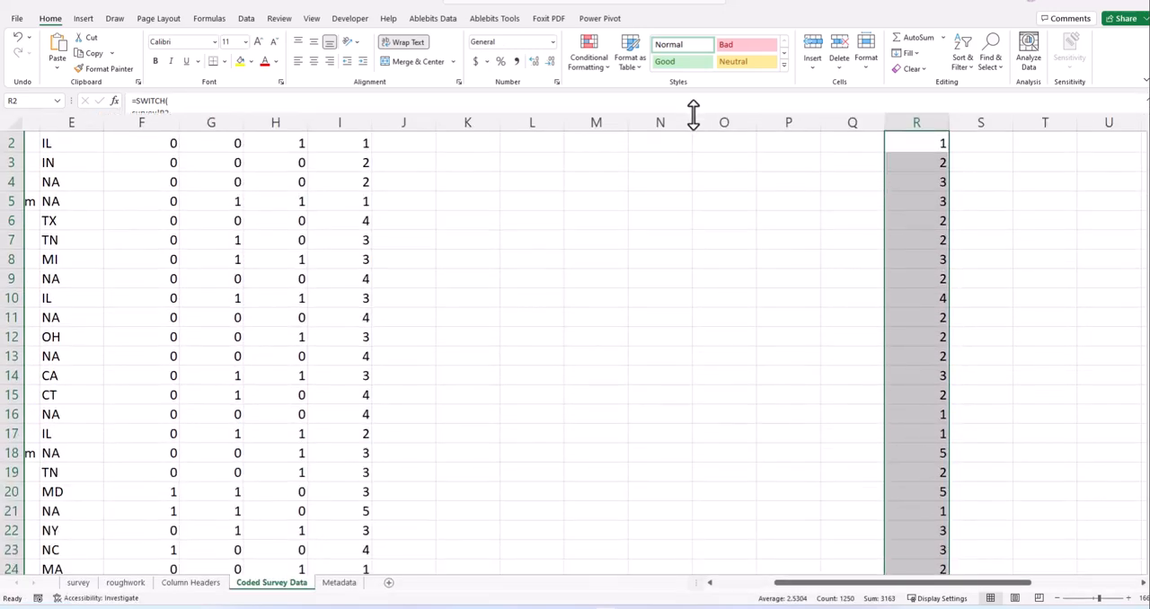
pyautogui.scroll(1, 899, 236)
pyautogui.click(943, 145)
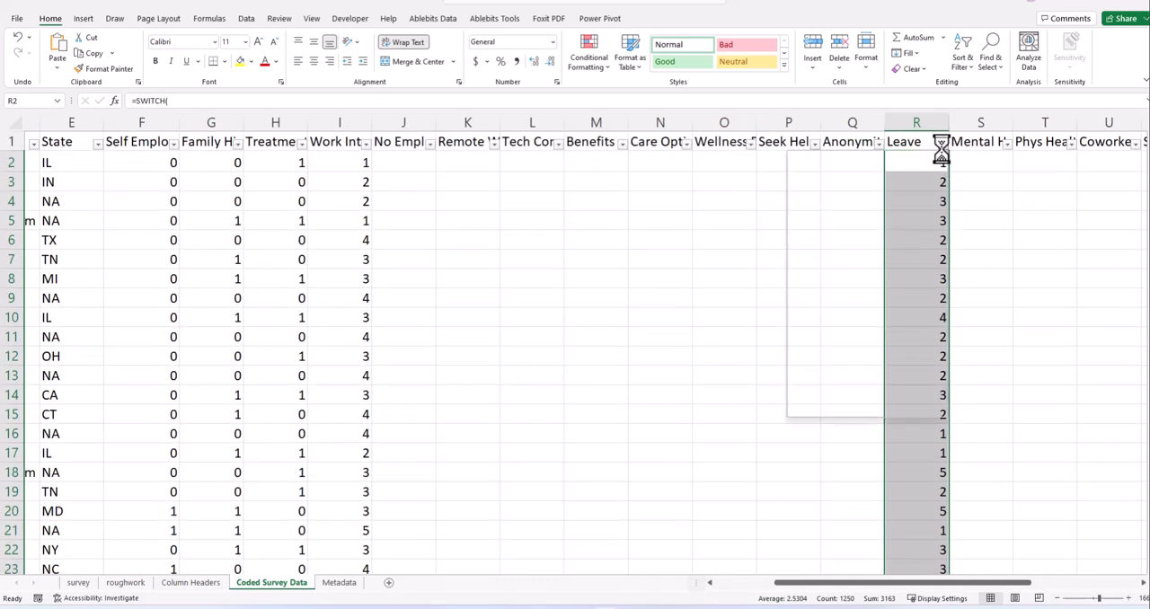
pyautogui.click(869, 402)
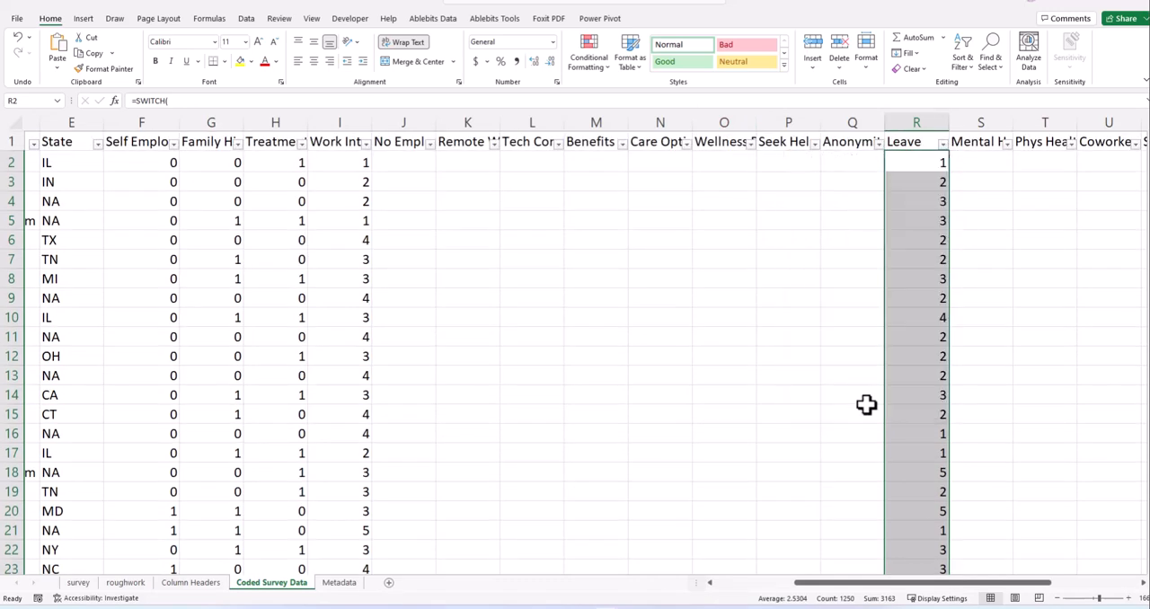
# - Widen column J until the whole No Employees heading fits, and select that heading
pyautogui.click(659, 357)
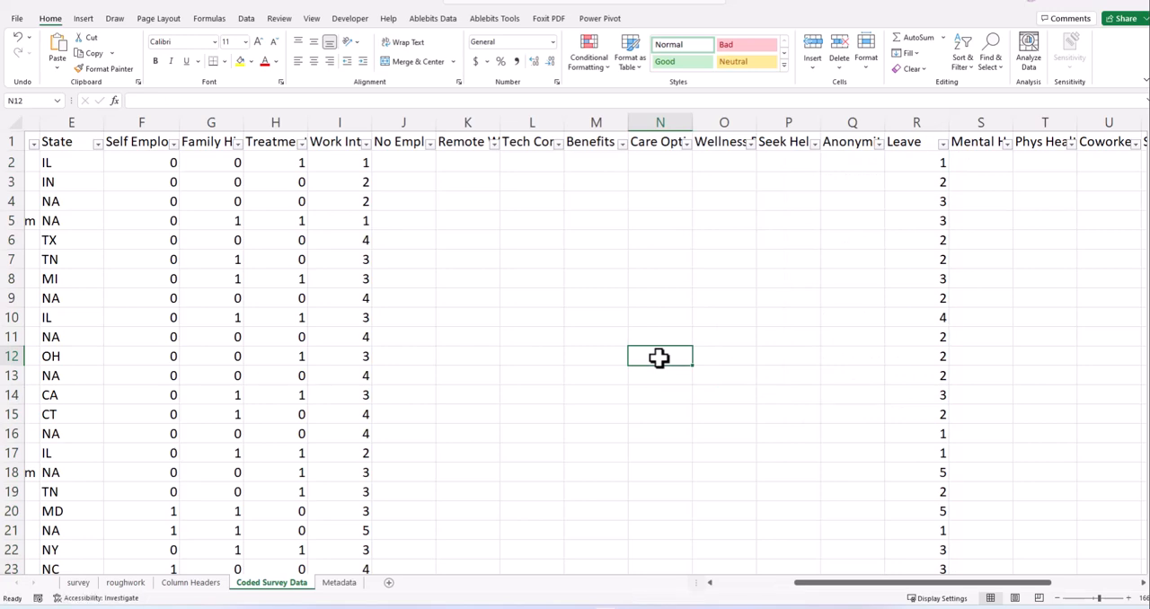
pyautogui.click(476, 237)
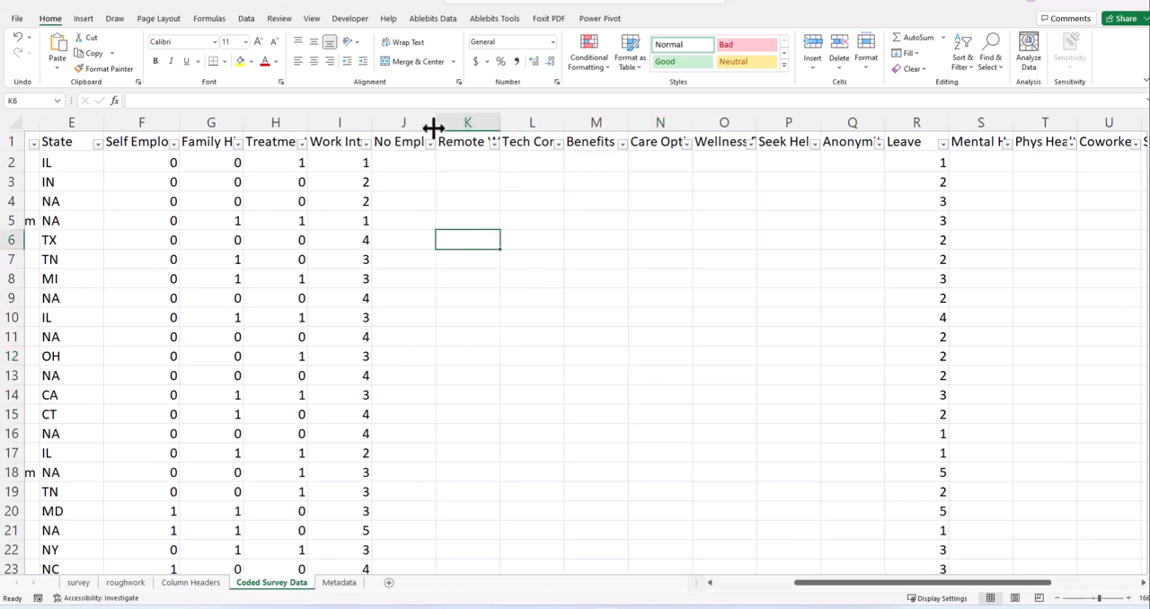
pyautogui.moveTo(435, 126); pyautogui.dragTo(474, 132)
pyautogui.click(455, 187)
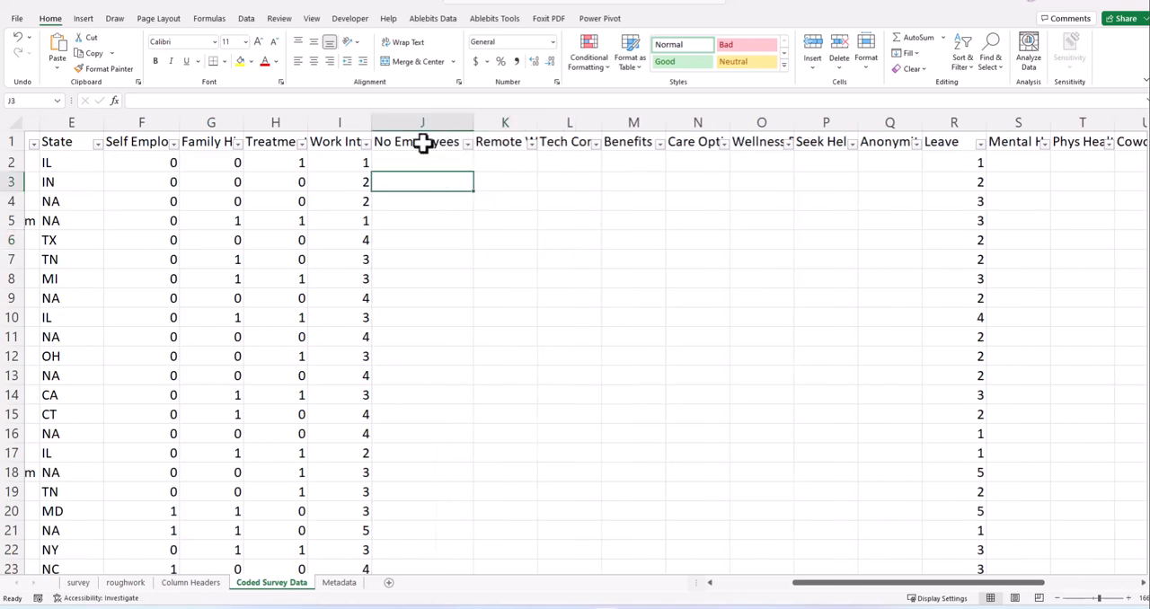
pyautogui.click(423, 144)
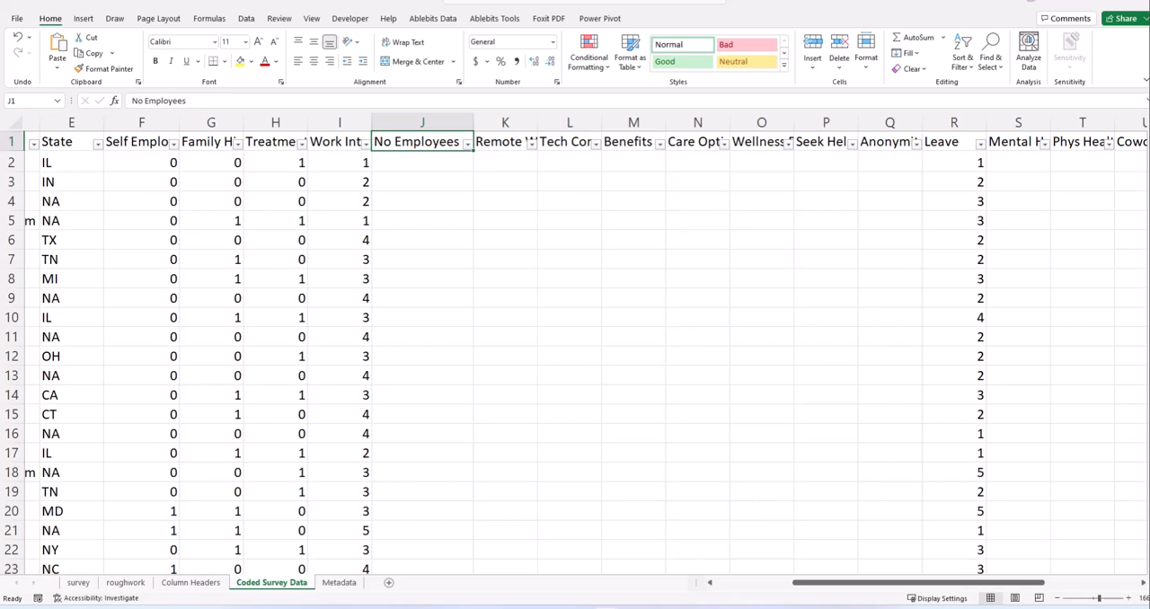
# - Review the survey columns coded so far, from Gender through column I, down the rows of the sheet
pyautogui.scroll(-1, 611, 377)
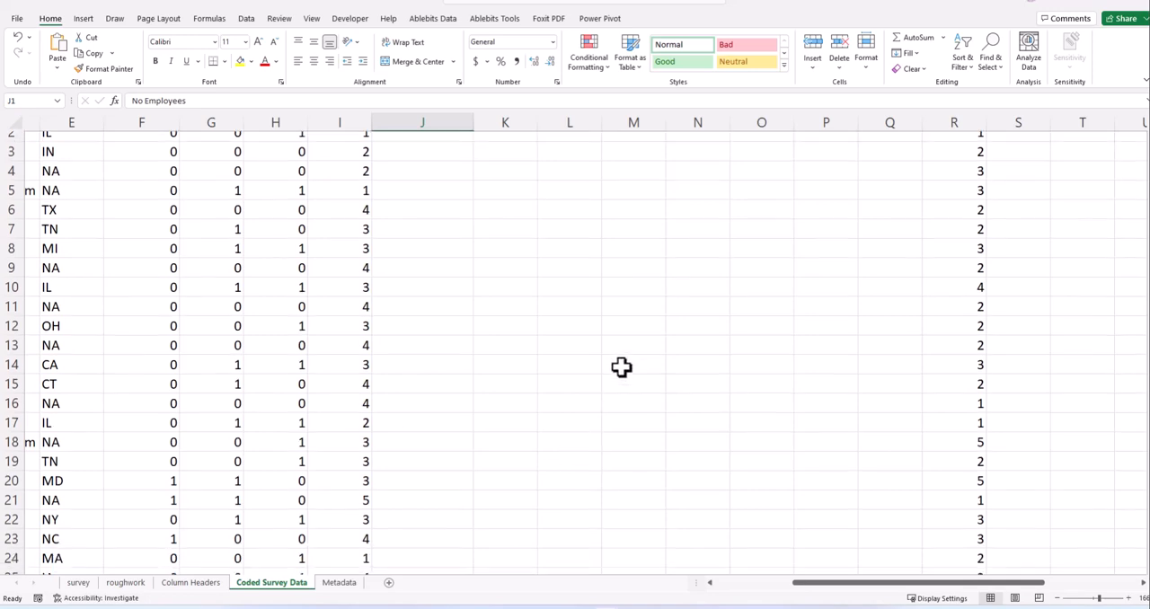
pyautogui.scroll(1, 629, 373)
pyautogui.moveTo(819, 590); pyautogui.dragTo(662, 596)
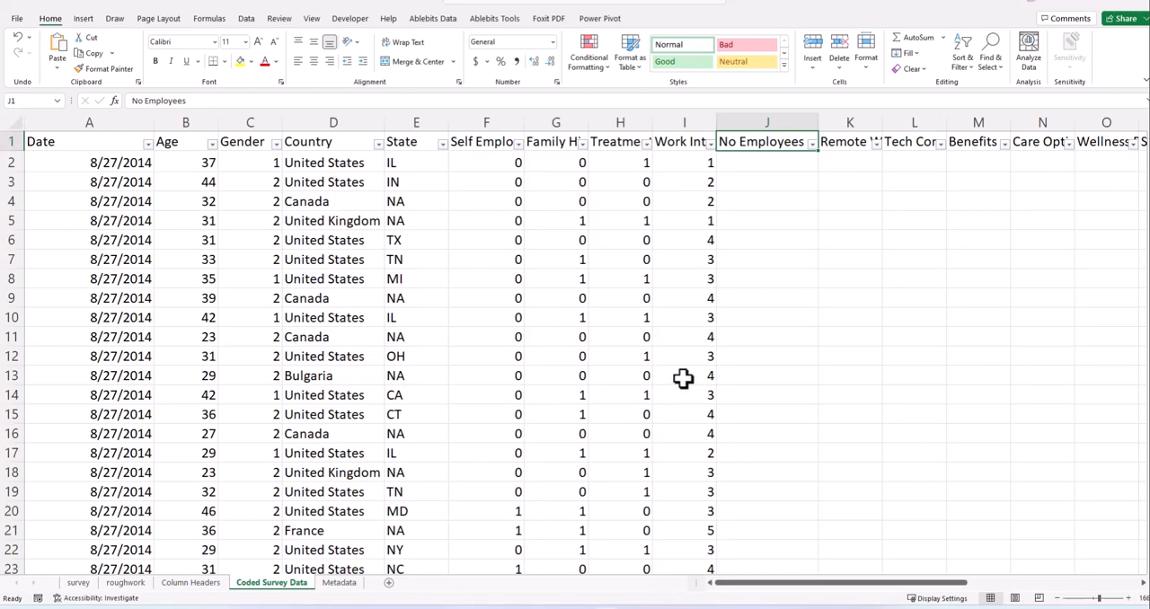
pyautogui.moveTo(773, 590); pyautogui.dragTo(728, 600)
pyautogui.click(503, 165)
pyautogui.scroll(-4, 485, 270)
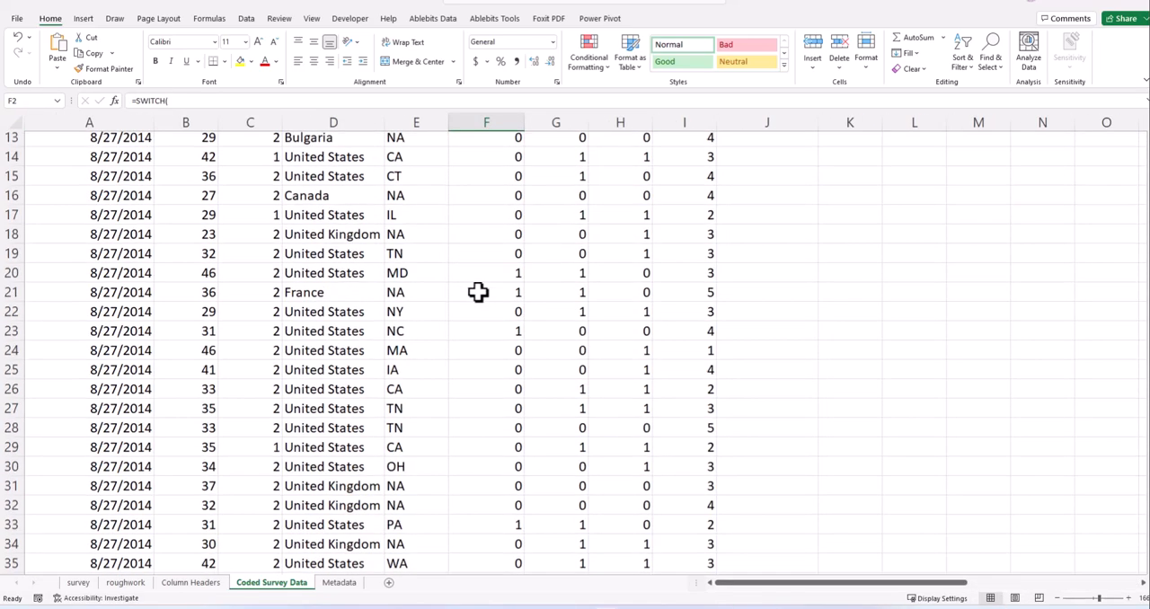
pyautogui.scroll(-15, 480, 295)
pyautogui.scroll(-5, 495, 376)
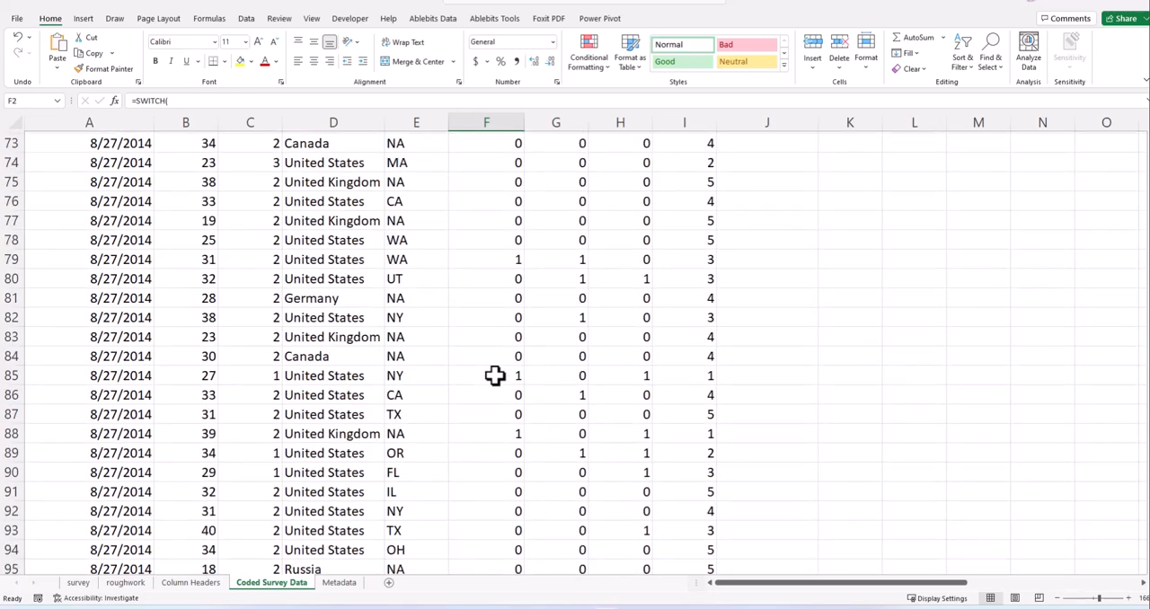
pyautogui.scroll(10, 542, 442)
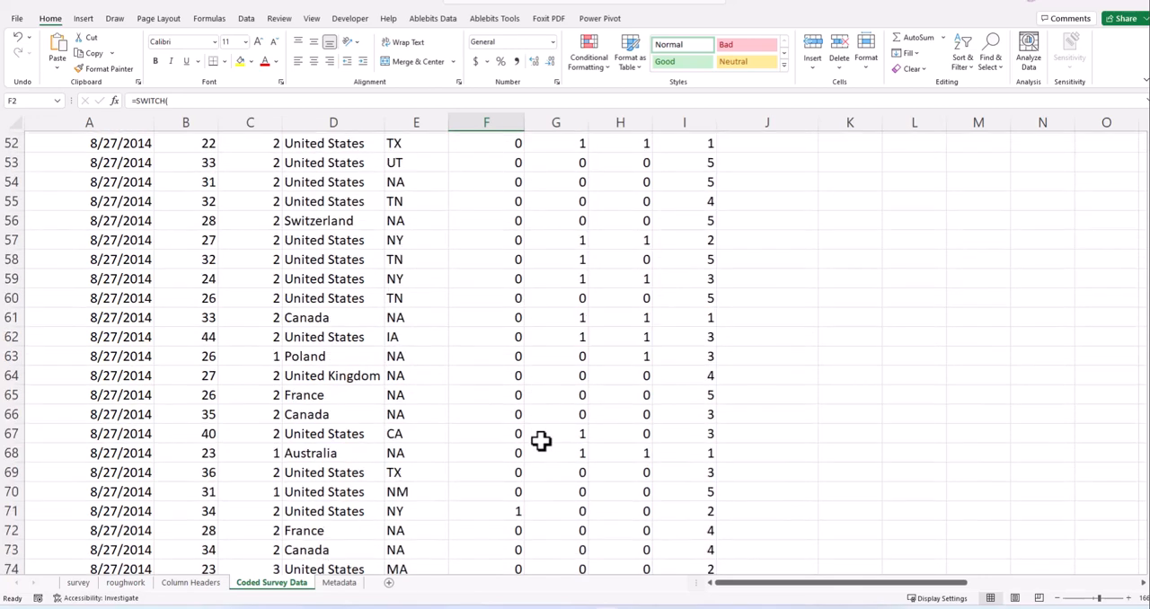
pyautogui.scroll(9, 548, 434)
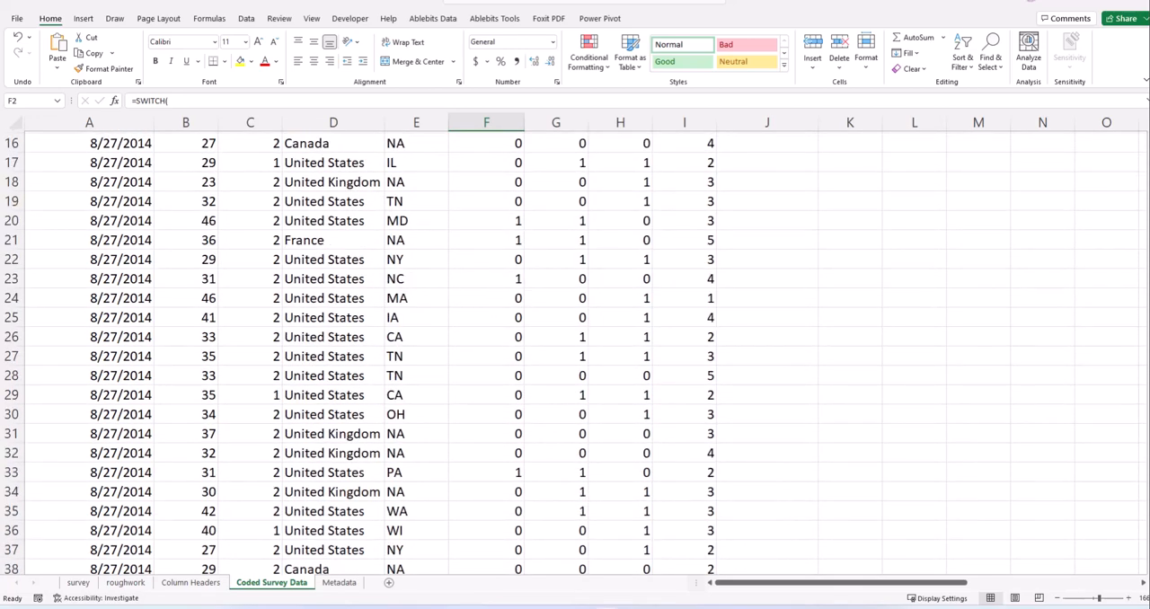
pyautogui.scroll(1, 212, 241)
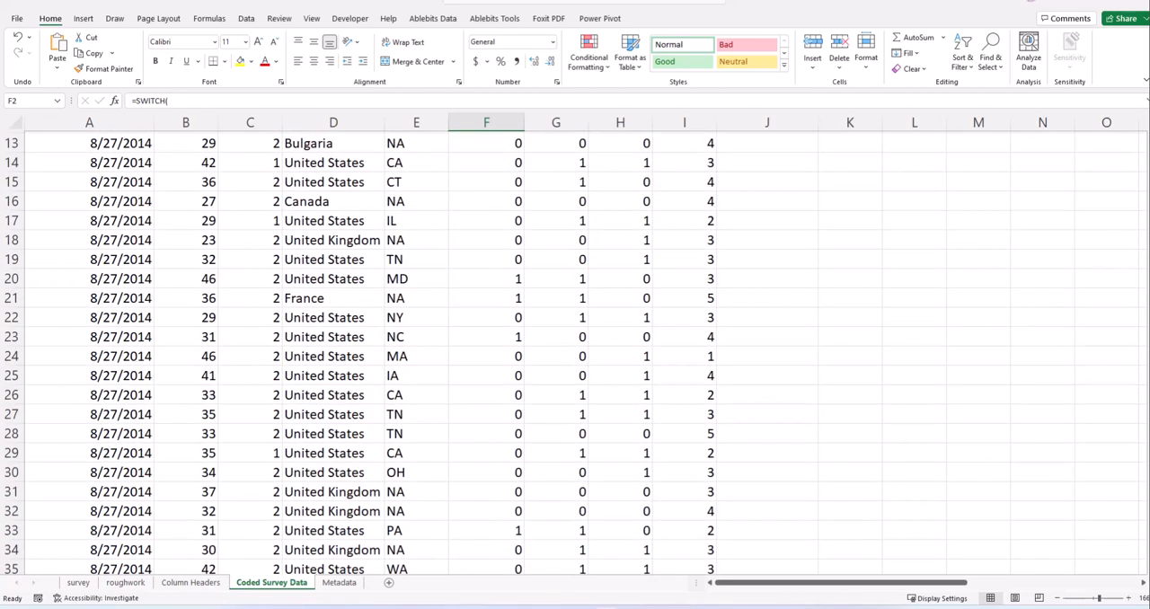